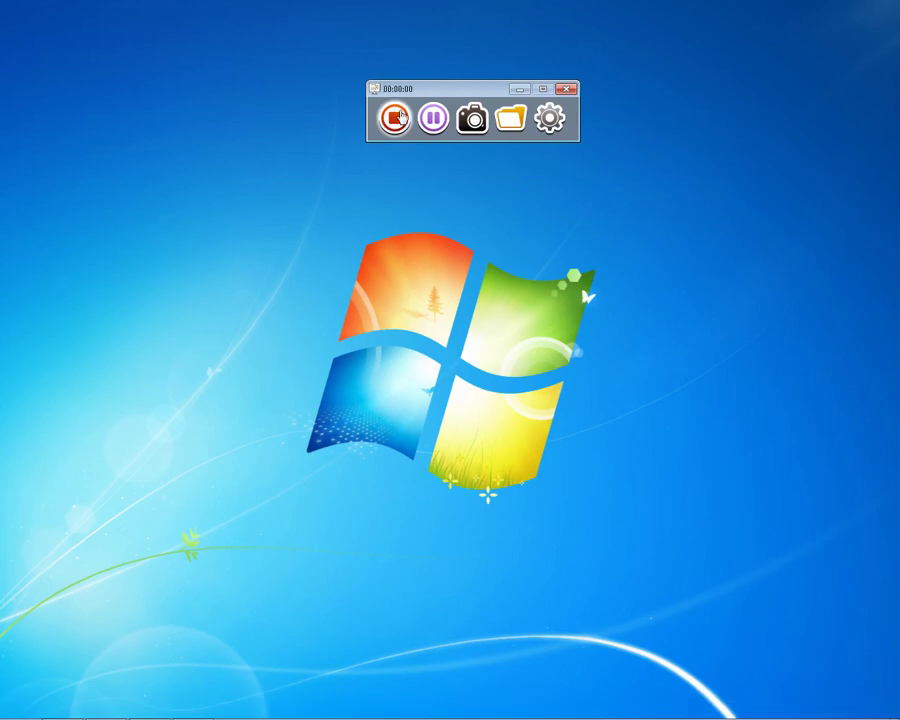
Minimize the recorder, refresh the desktop, and restore chapter9.pdf in Adobe Reader
click(519, 89)
click(476, 137)
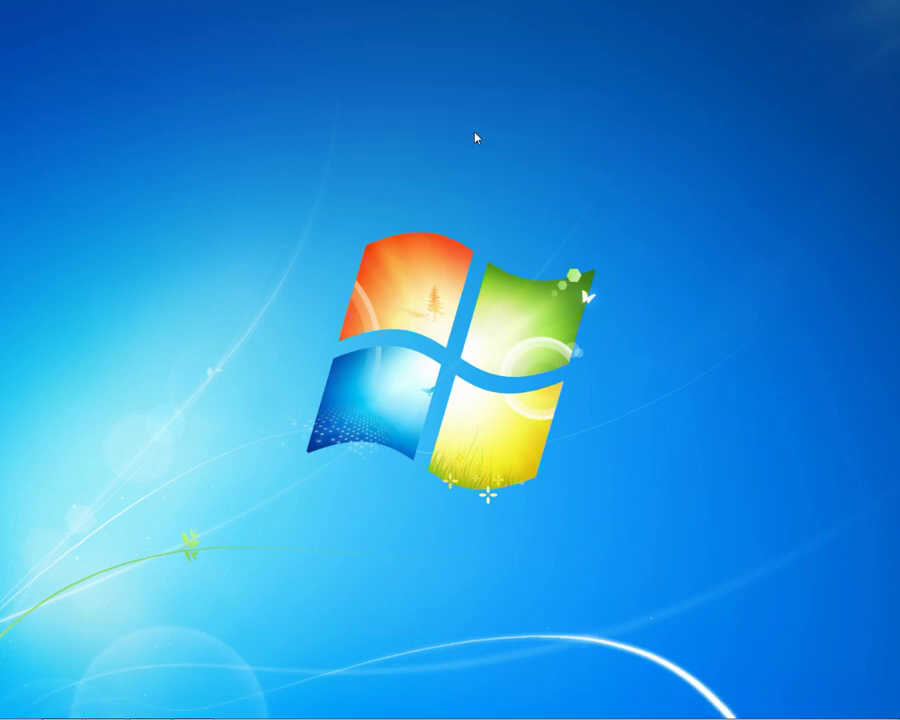
right_click(430, 42)
click(457, 82)
click(149, 707)
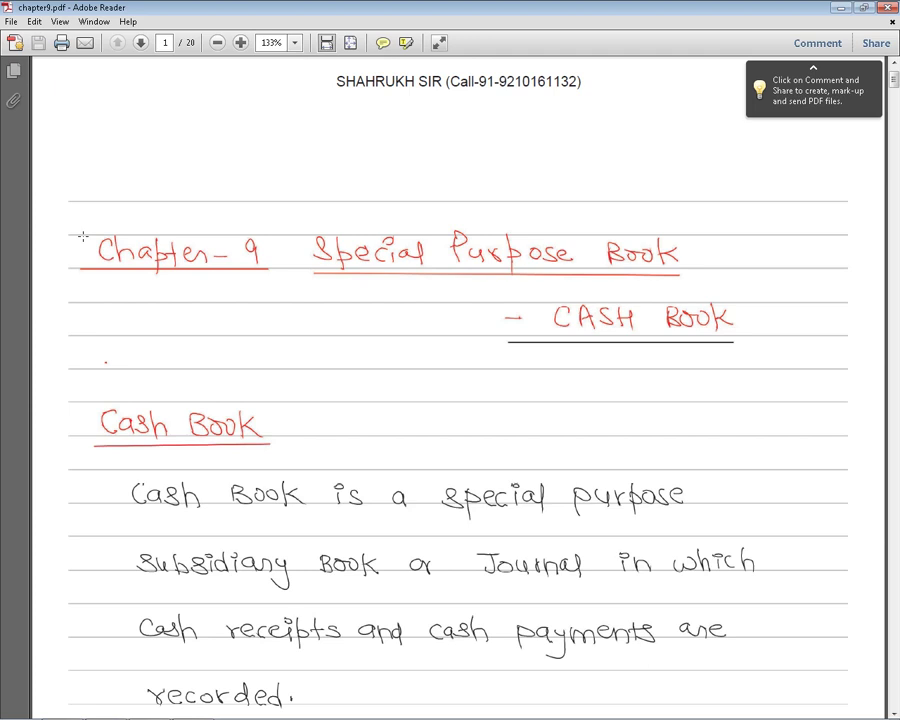
Highlight the CASH BOOK subheading and the word 'payments' in page 1's definition
scroll(410, 285, down, 1)
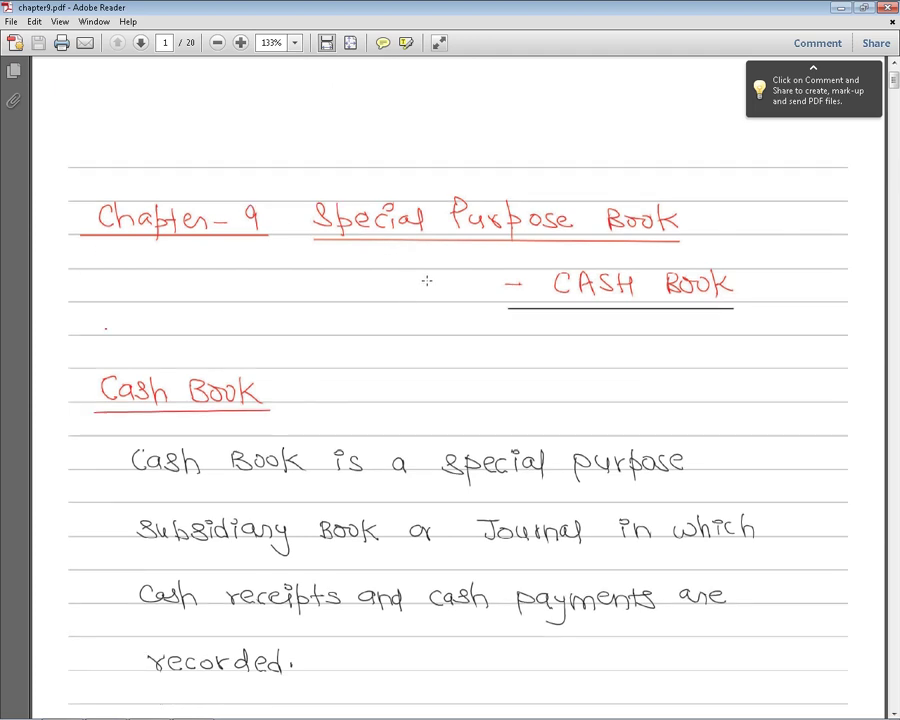
drag(490, 265, 799, 332)
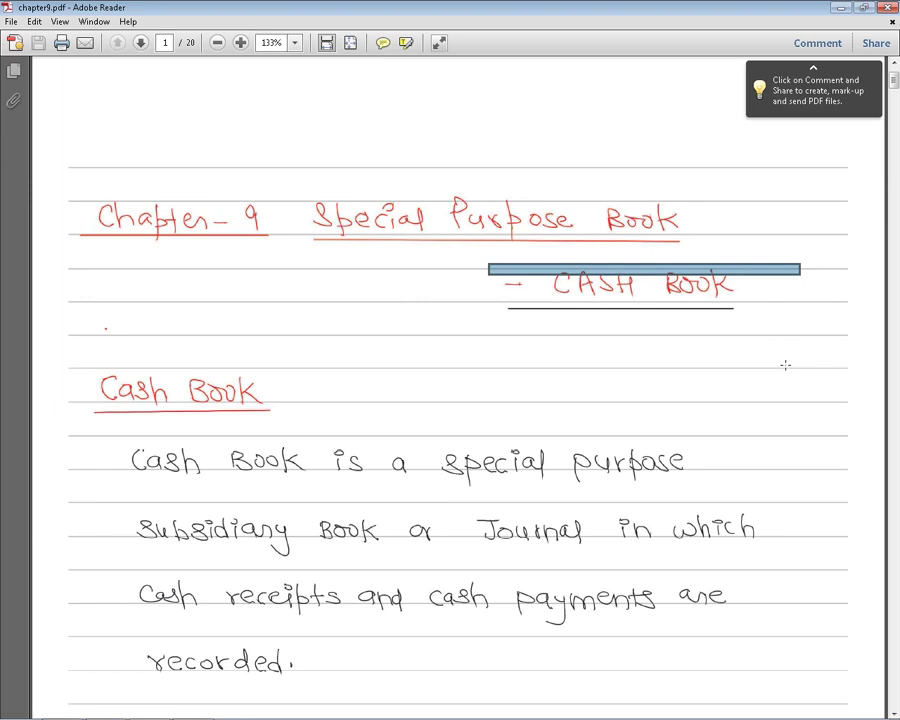
scroll(770, 366, down, 2)
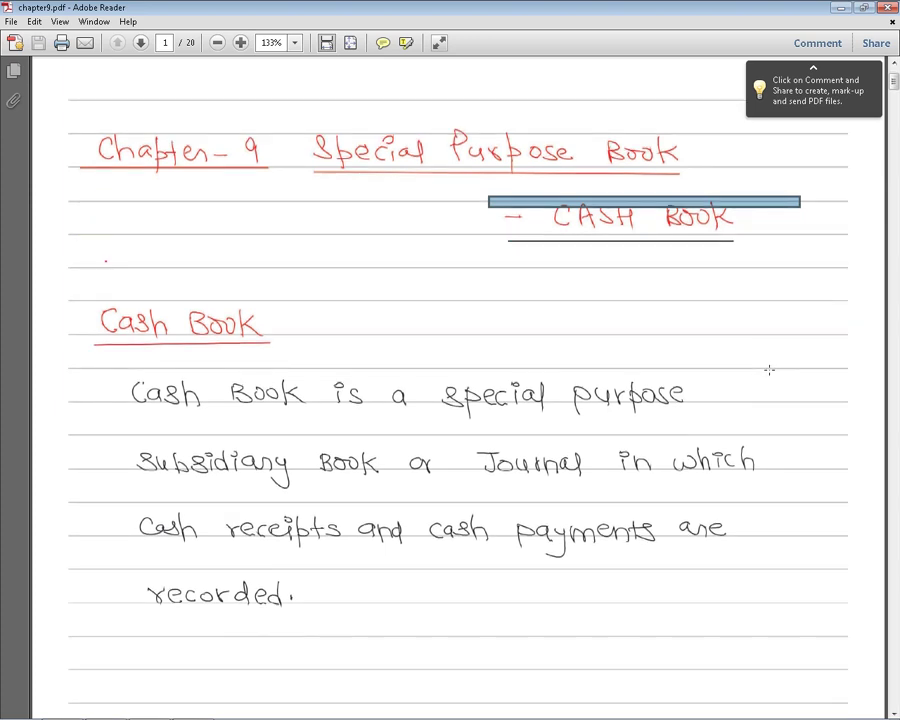
scroll(768, 365, down, 3)
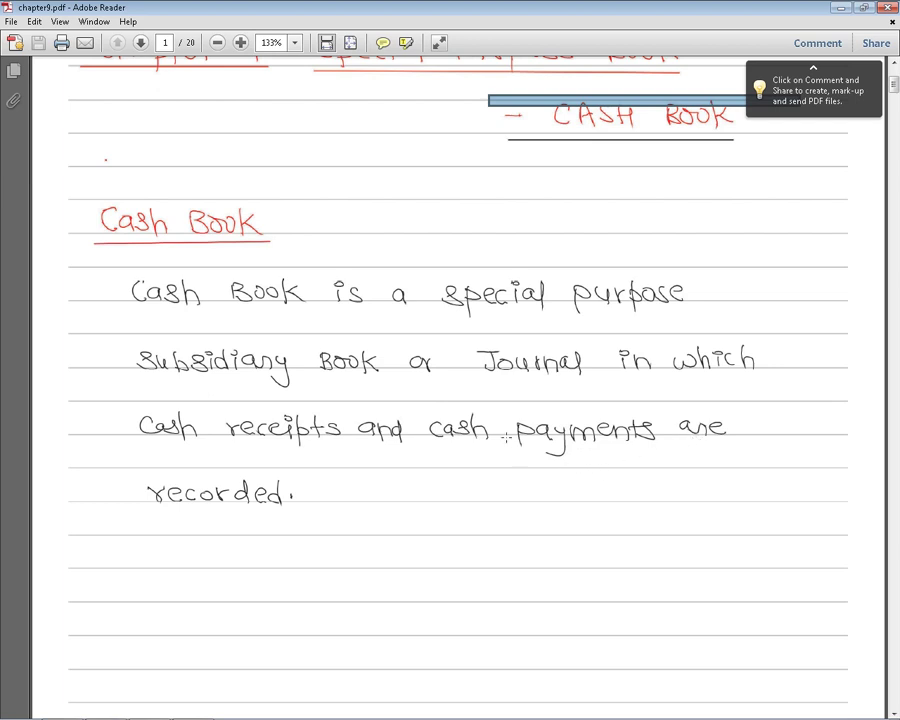
drag(516, 405, 636, 438)
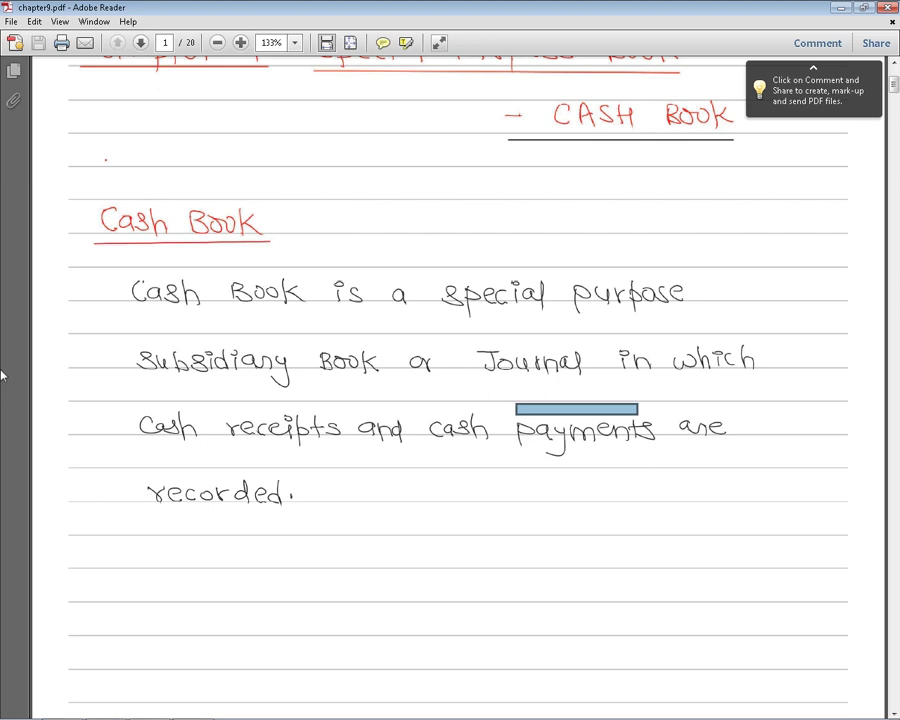
Highlight the 'Cash Book' heading, then scroll to page 2's Transactions-to-Recording chart
drag(75, 180, 131, 229)
scroll(130, 230, down, 2)
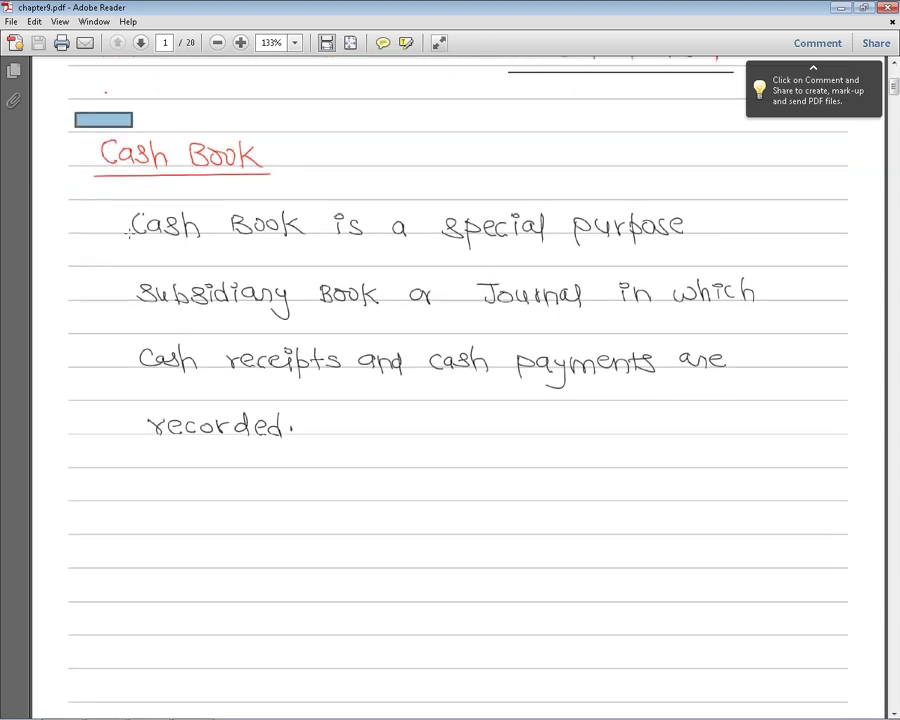
scroll(128, 248, down, 6)
scroll(127, 249, down, 7)
scroll(128, 255, down, 3)
Highlight the '1) Journal' item in page 2's list of recording books
scroll(127, 254, down, 3)
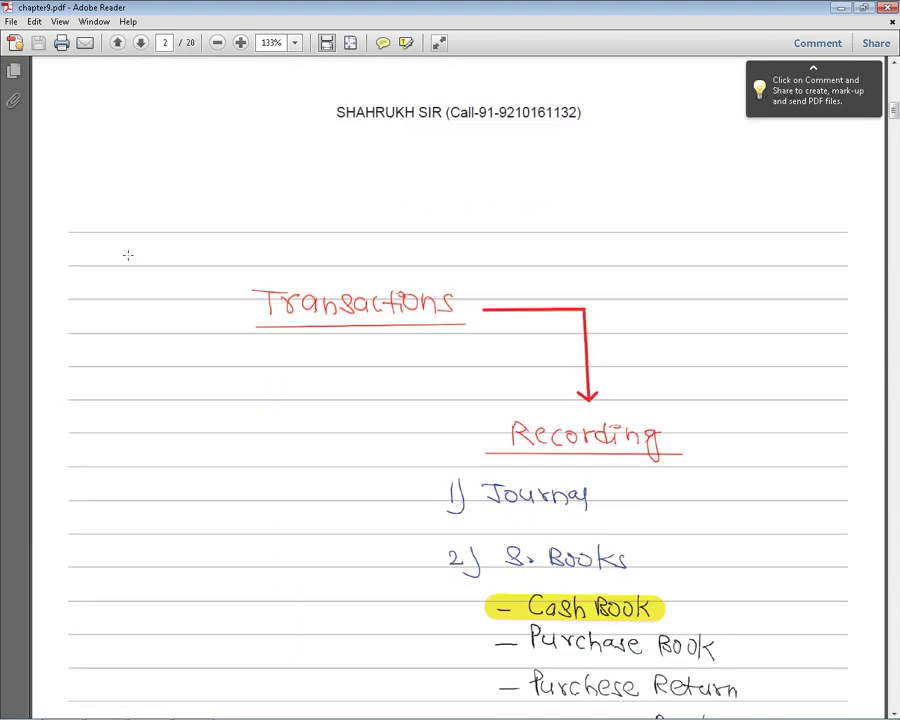
scroll(126, 250, down, 3)
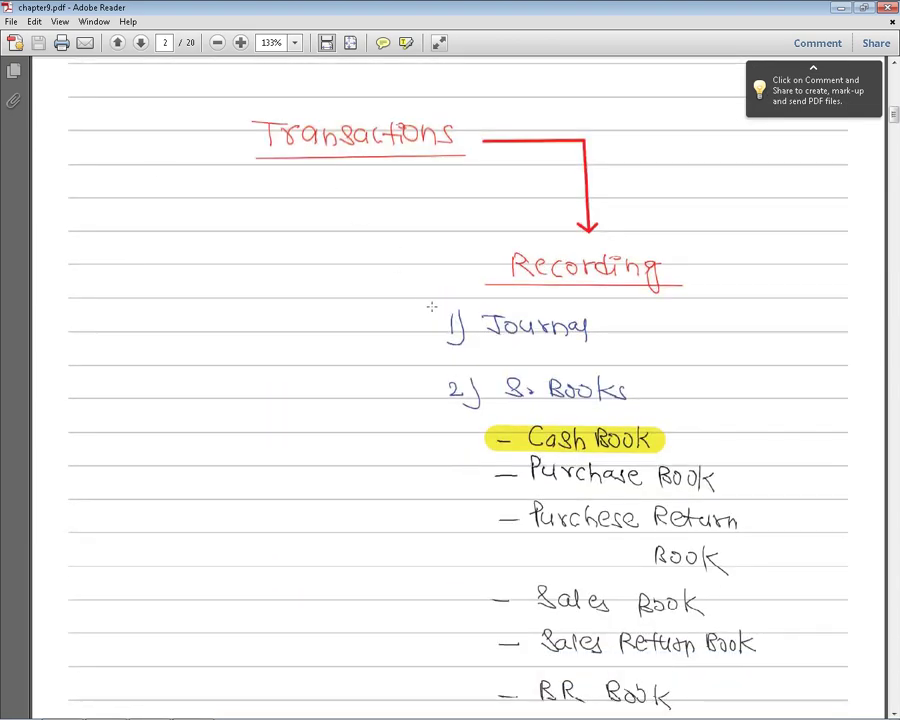
drag(431, 305, 619, 344)
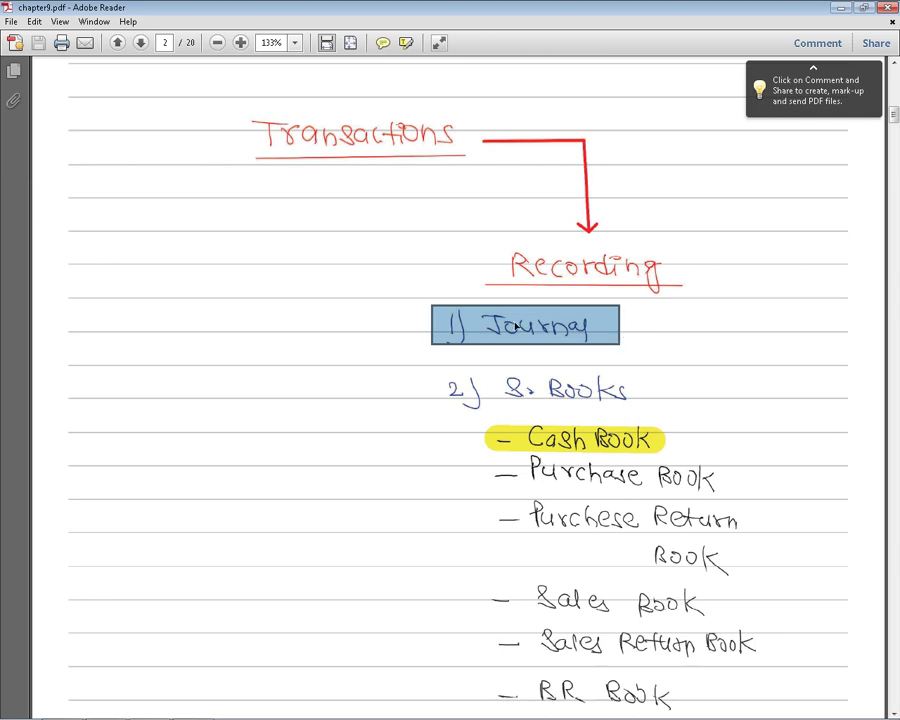
scroll(515, 325, down, 1)
scroll(520, 330, down, 1)
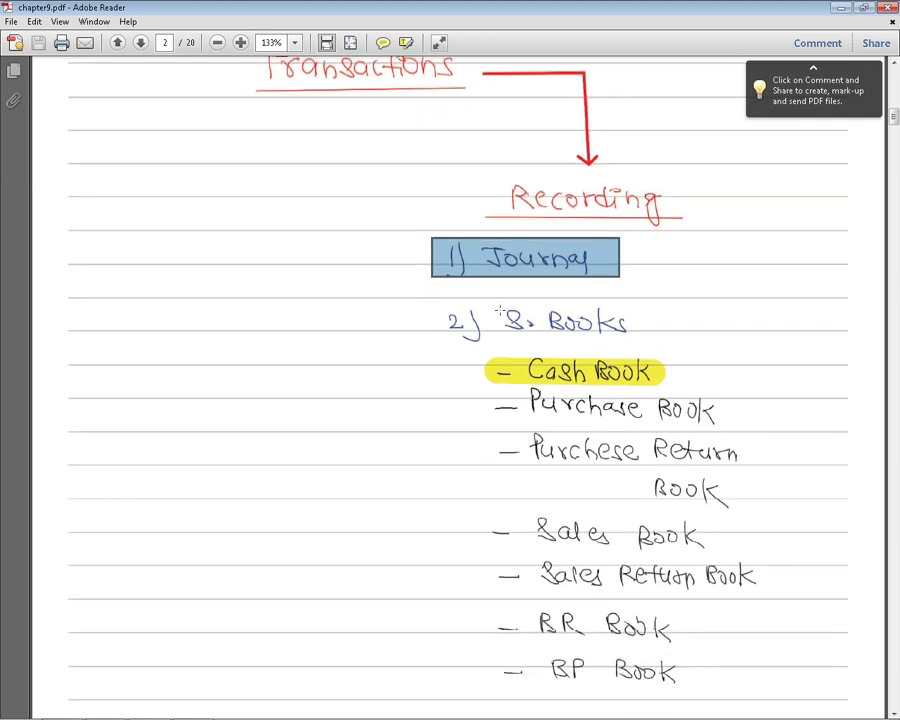
scroll(500, 313, down, 1)
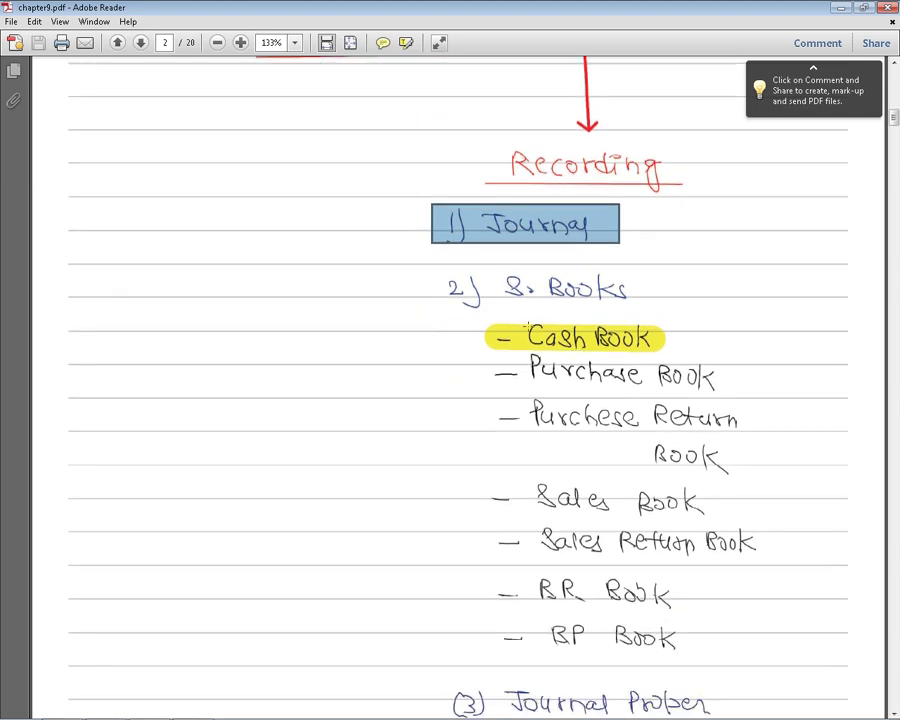
scroll(527, 325, up, 2)
Point out '2) S. Books', '1) Journal' and 'Cash Book', then scroll to page 3
click(440, 315)
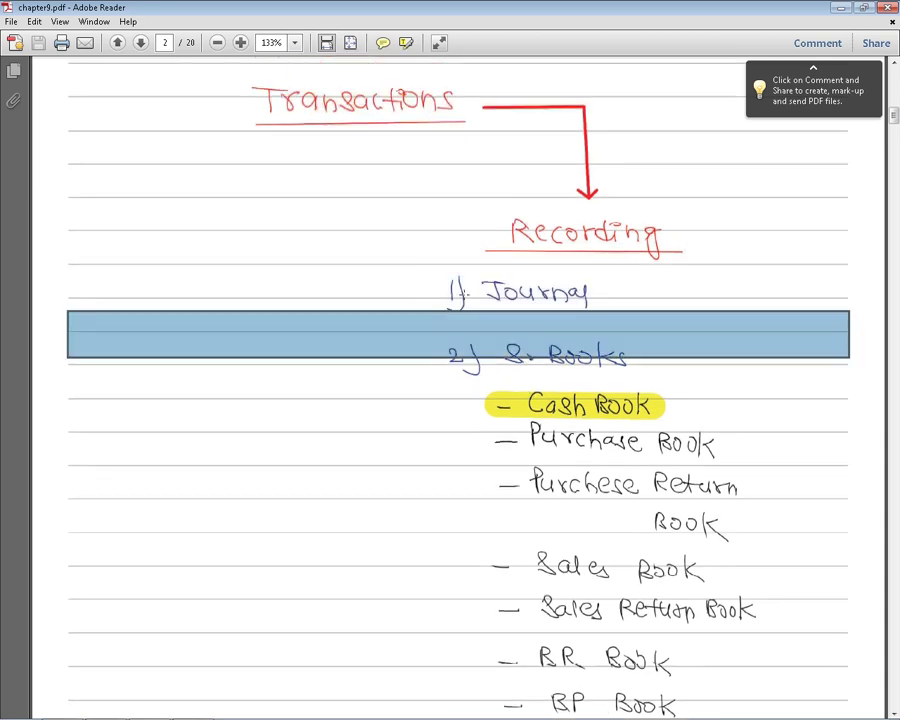
drag(444, 276, 611, 315)
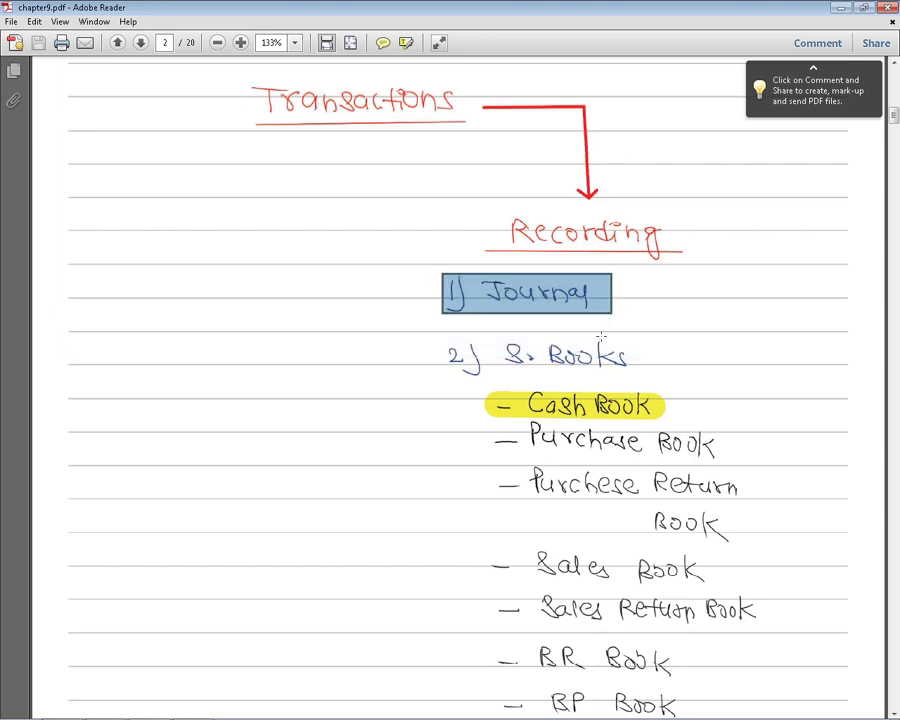
scroll(600, 337, down, 1)
drag(516, 352, 669, 370)
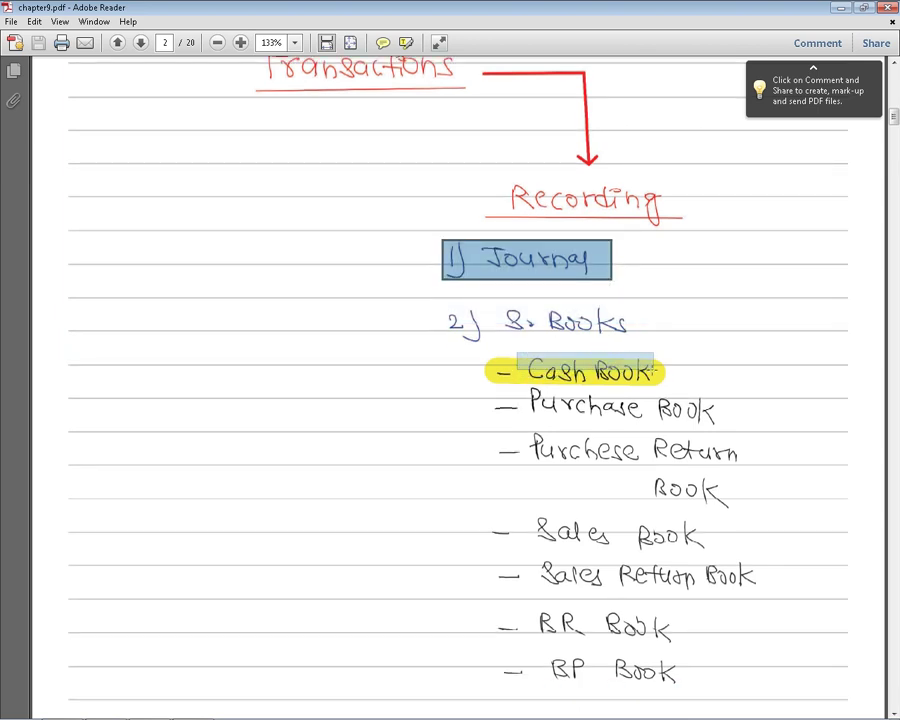
scroll(669, 372, down, 4)
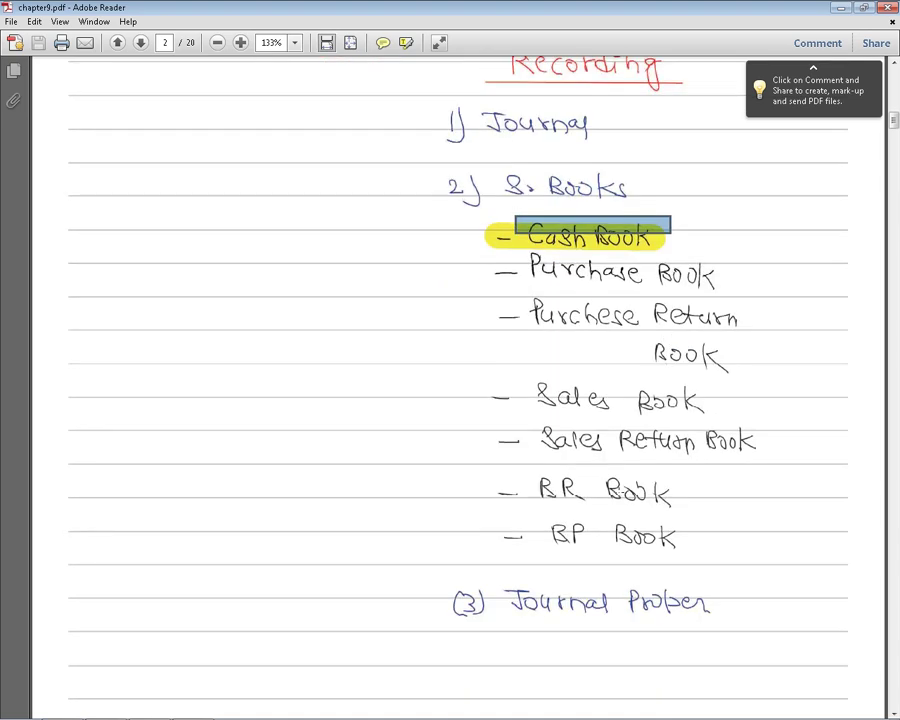
scroll(619, 497, down, 3)
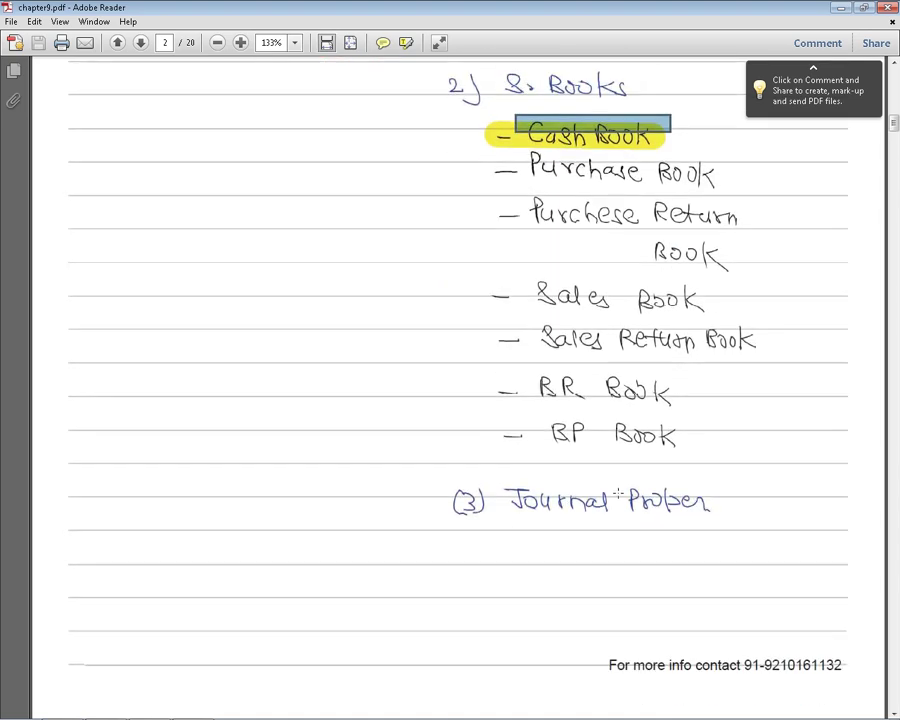
scroll(619, 495, down, 1)
scroll(616, 488, down, 5)
scroll(614, 490, down, 3)
Highlight Cash Column under Single Column and Double Column Cash Book on page 3
scroll(618, 494, down, 4)
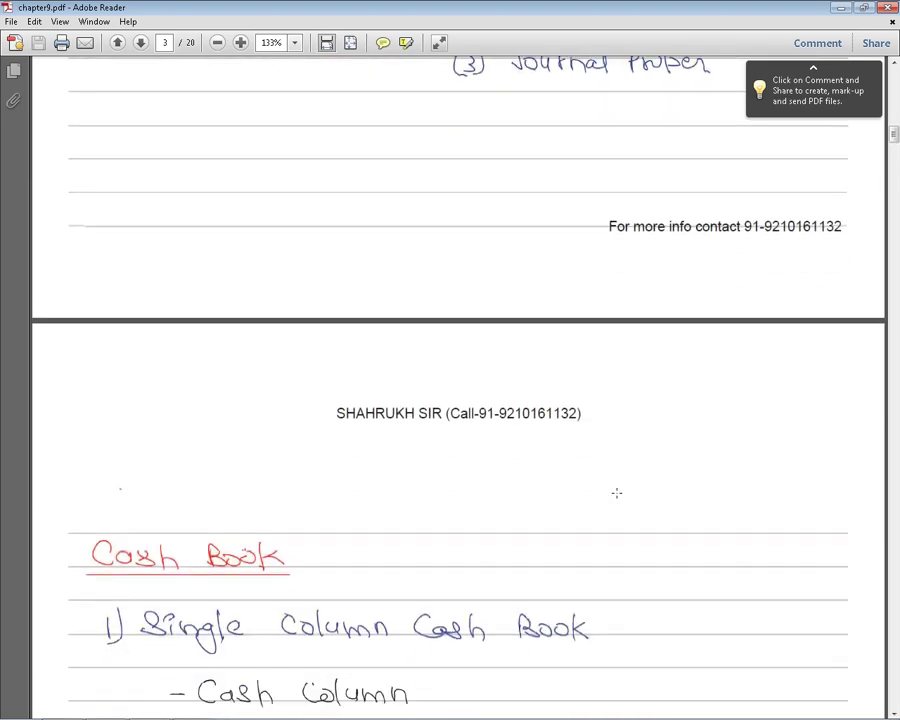
scroll(616, 492, down, 5)
scroll(616, 492, down, 4)
scroll(616, 492, down, 2)
scroll(616, 492, down, 2)
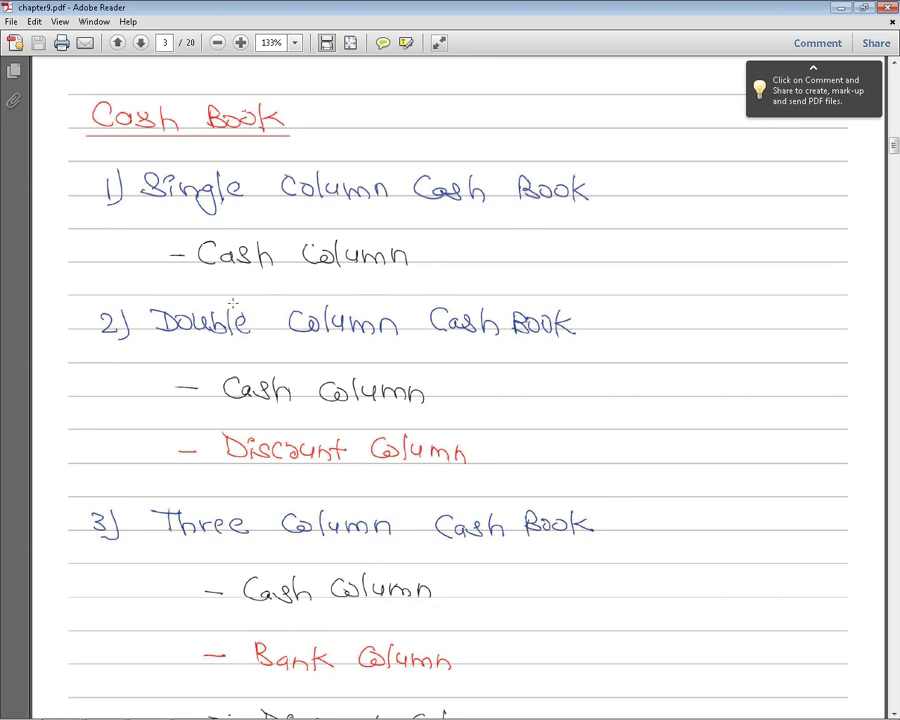
drag(192, 237, 331, 246)
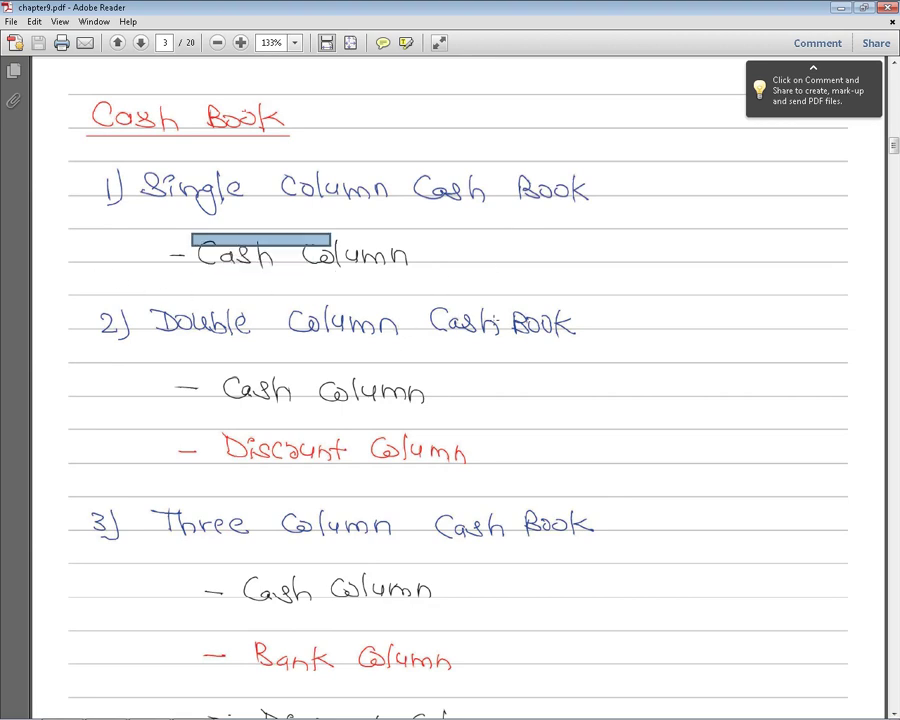
drag(220, 375, 404, 420)
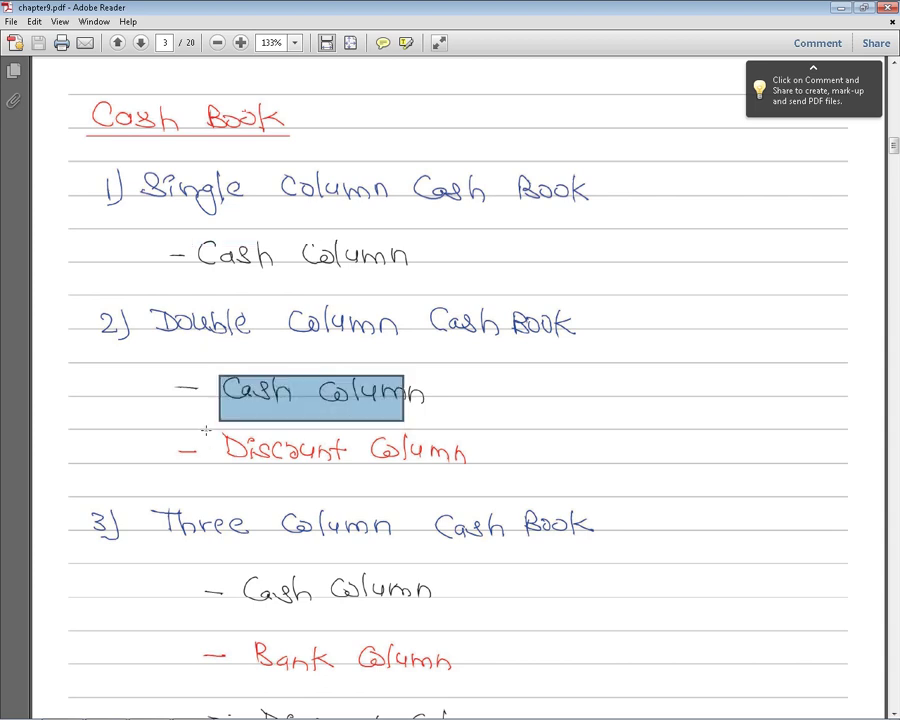
drag(205, 430, 459, 468)
Highlight the Cash, Bank and Discount Columns of Three Column Cash Book, then 4) Petty Cash Book
scroll(452, 474, down, 3)
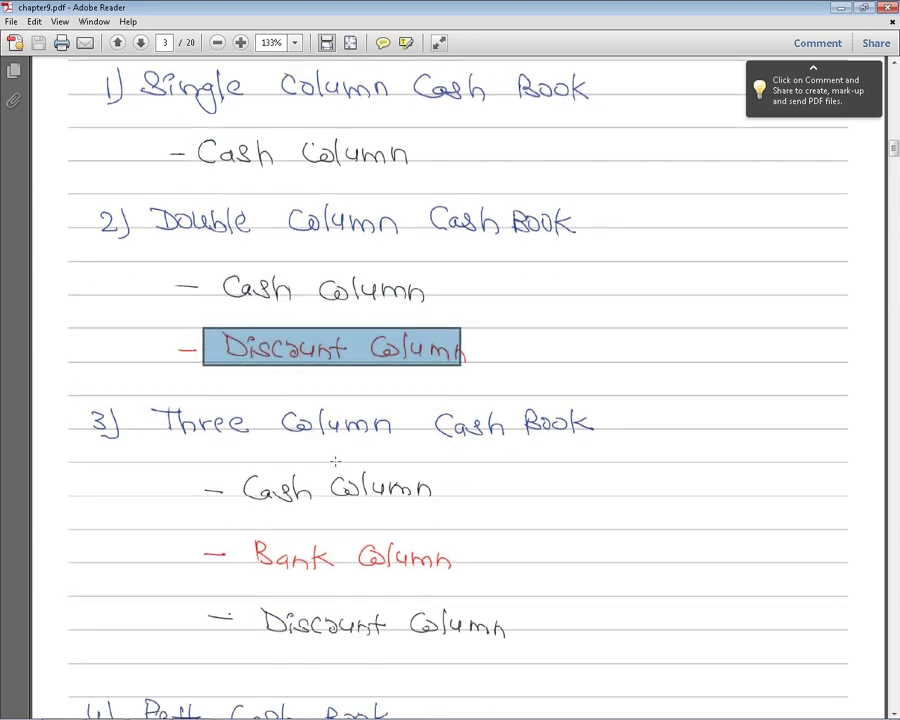
drag(230, 467, 436, 497)
drag(253, 539, 458, 584)
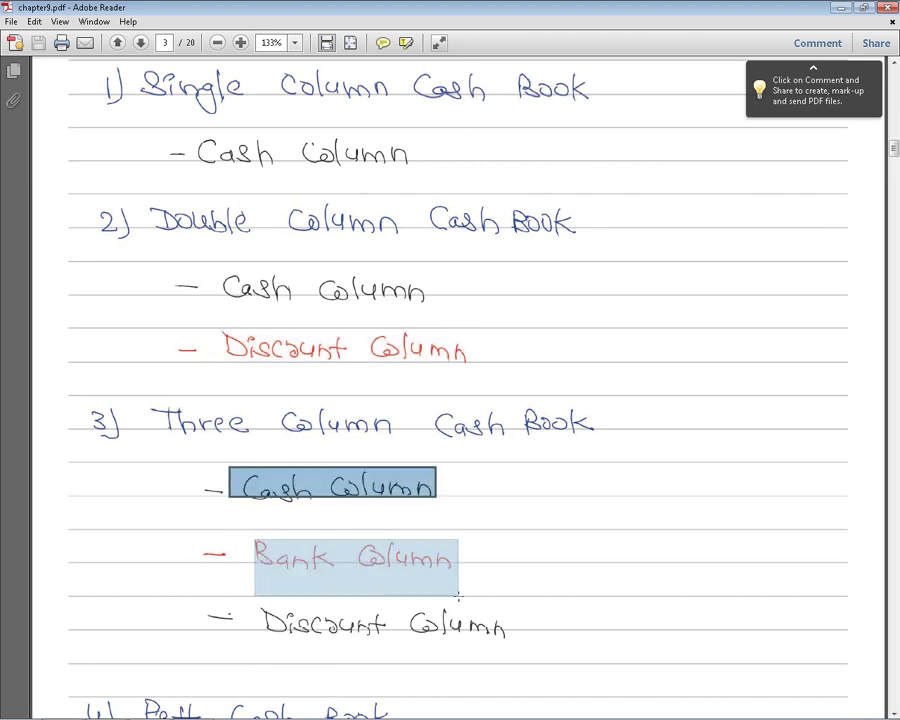
drag(238, 603, 503, 640)
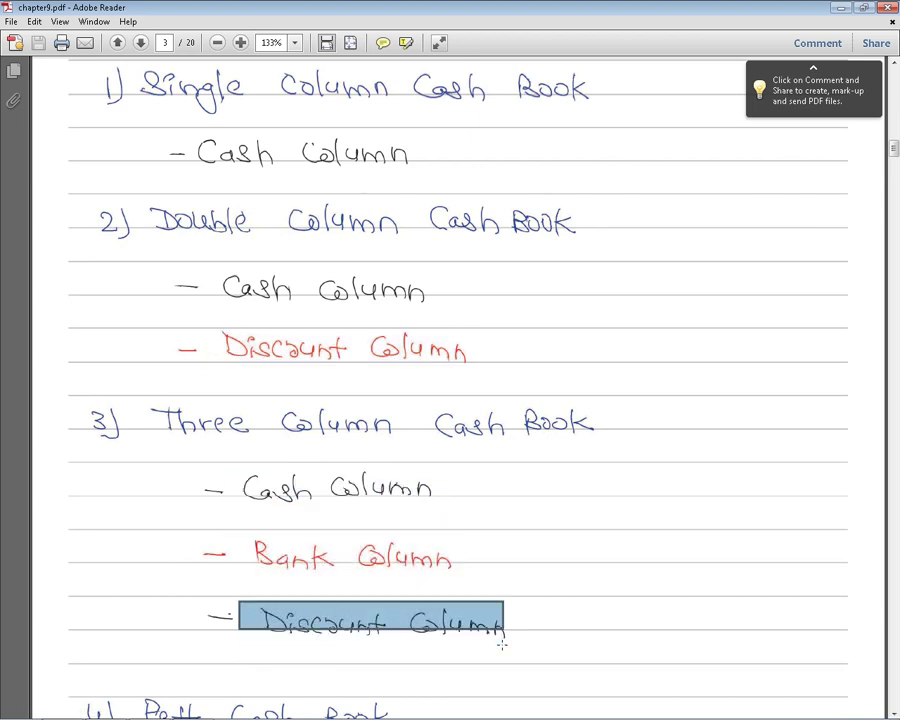
scroll(503, 640, down, 6)
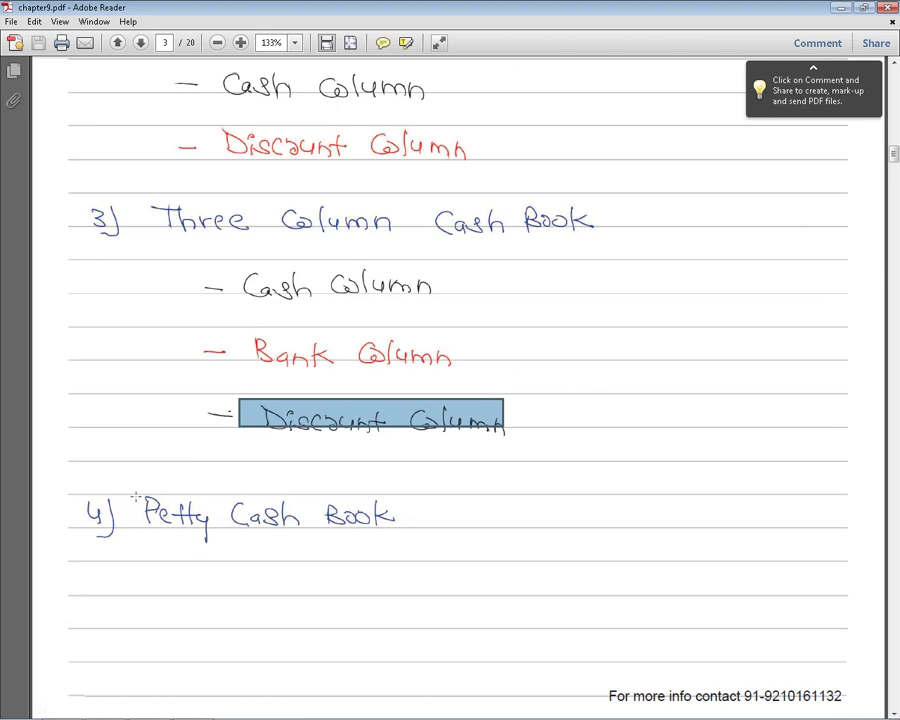
drag(135, 495, 440, 531)
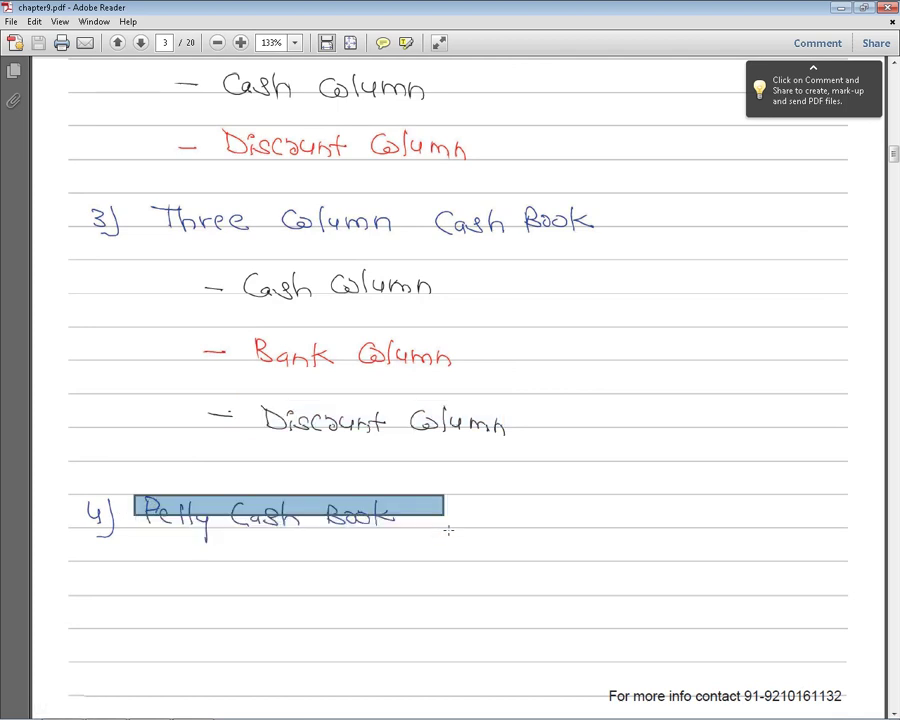
Re-mark Cash Column under item 2, then the three-column Cash and Bank Columns
scroll(448, 530, up, 3)
scroll(448, 530, up, 4)
scroll(445, 532, up, 3)
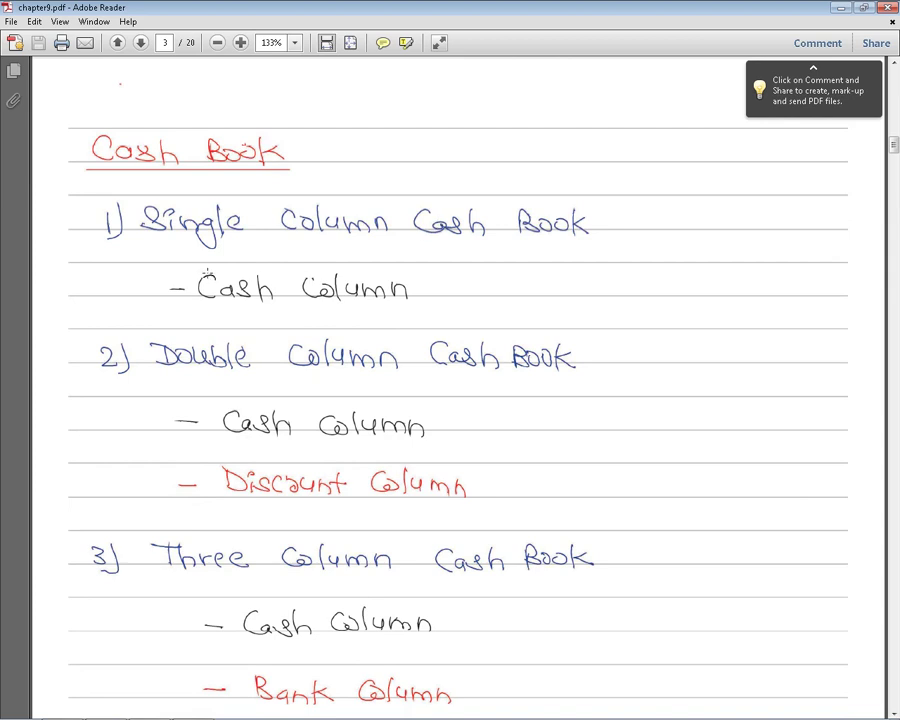
scroll(205, 271, down, 2)
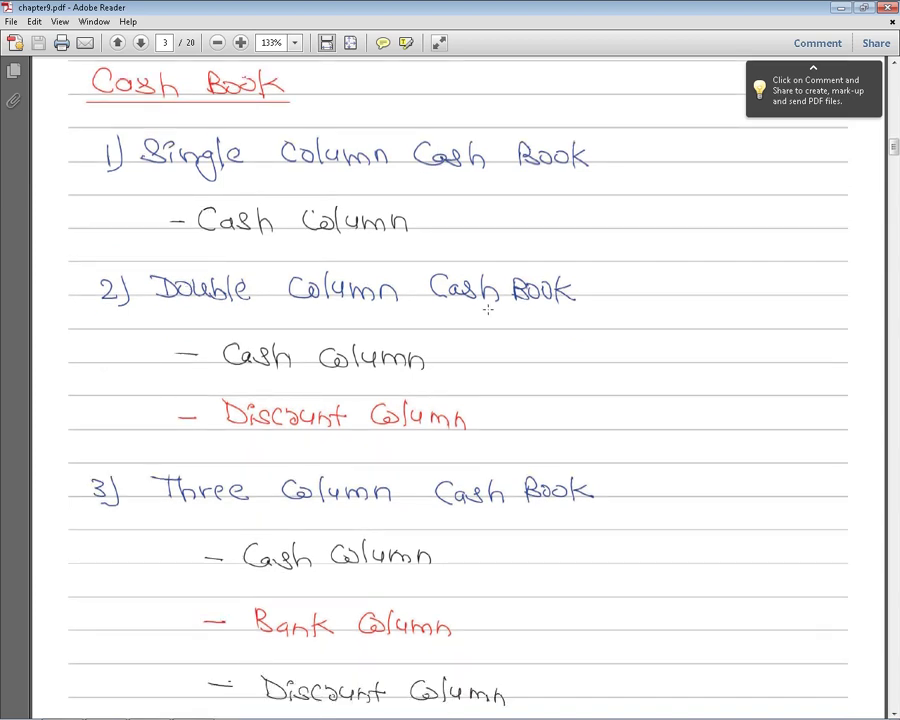
click(300, 375)
scroll(300, 385, down, 1)
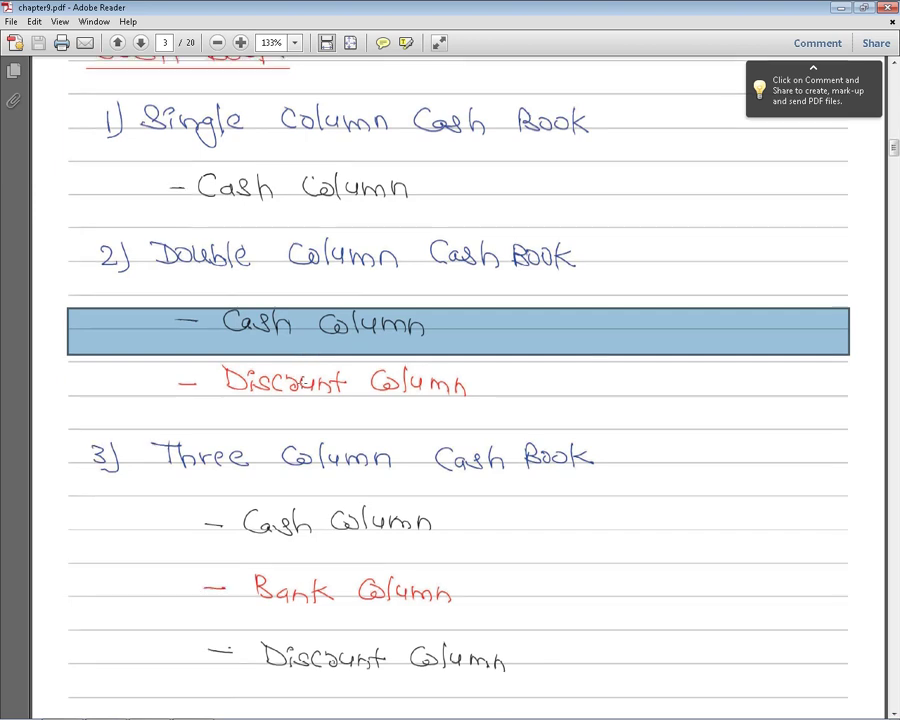
scroll(213, 430, down, 1)
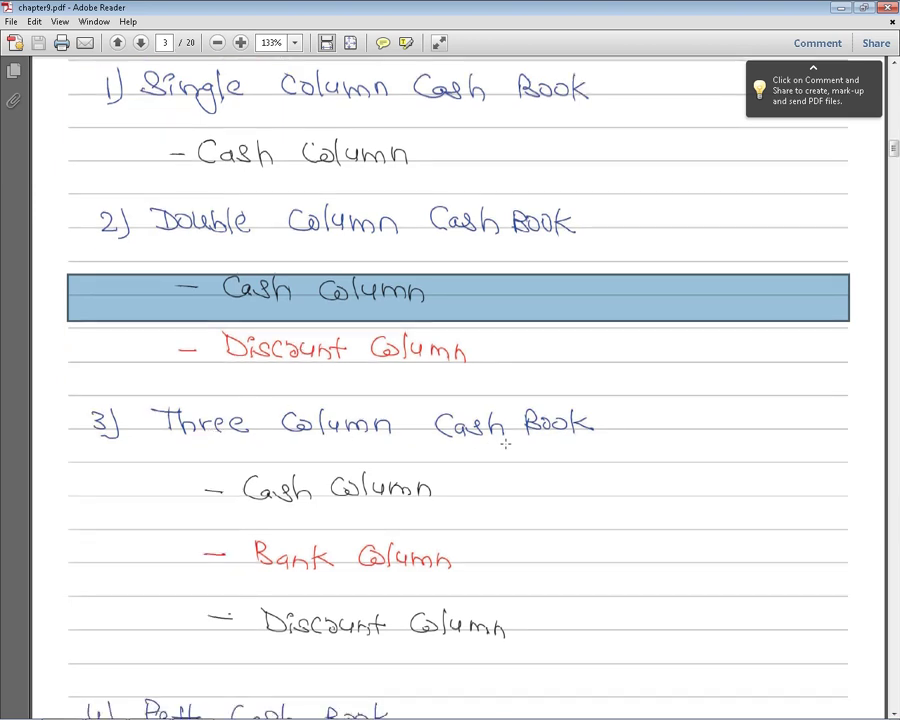
drag(241, 467, 391, 501)
drag(247, 540, 361, 565)
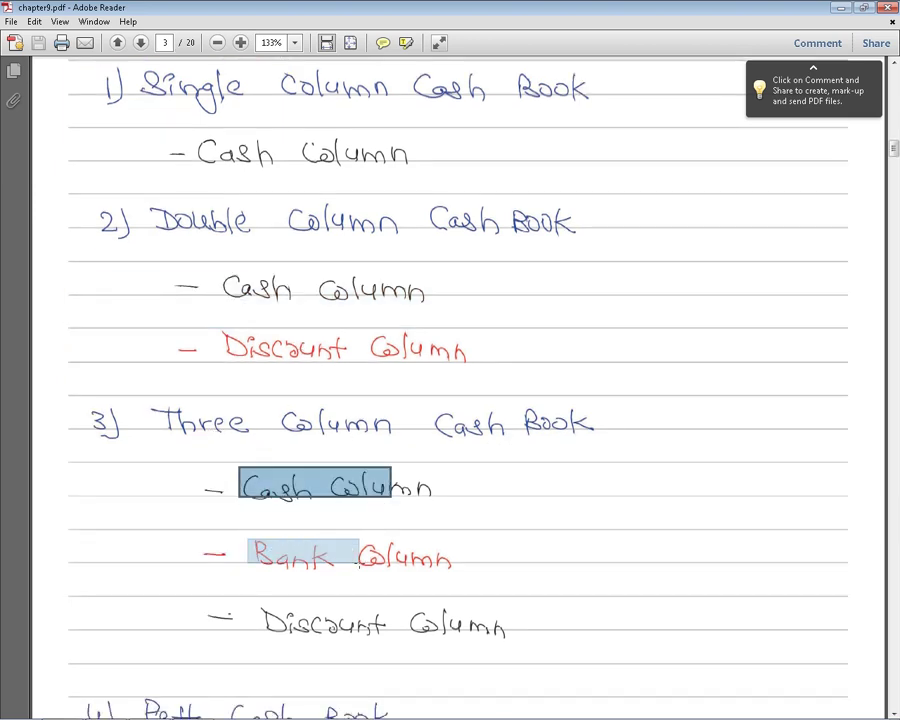
Scroll on to page 4, headed Cash Book
scroll(232, 592, down, 3)
scroll(232, 592, down, 5)
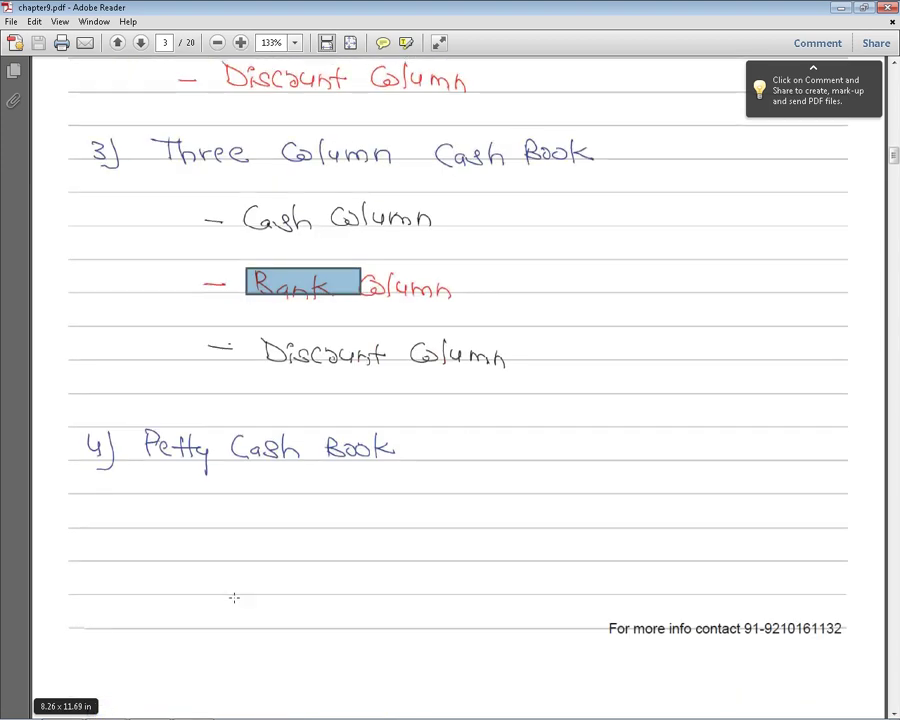
scroll(131, 435, down, 5)
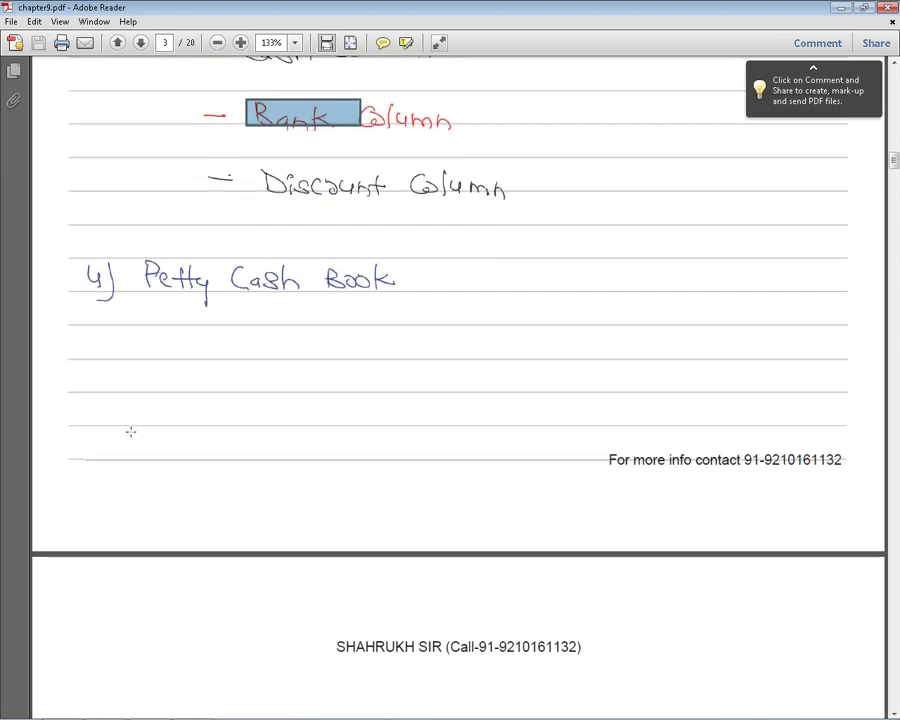
scroll(130, 430, down, 8)
scroll(130, 431, down, 4)
scroll(130, 431, down, 4)
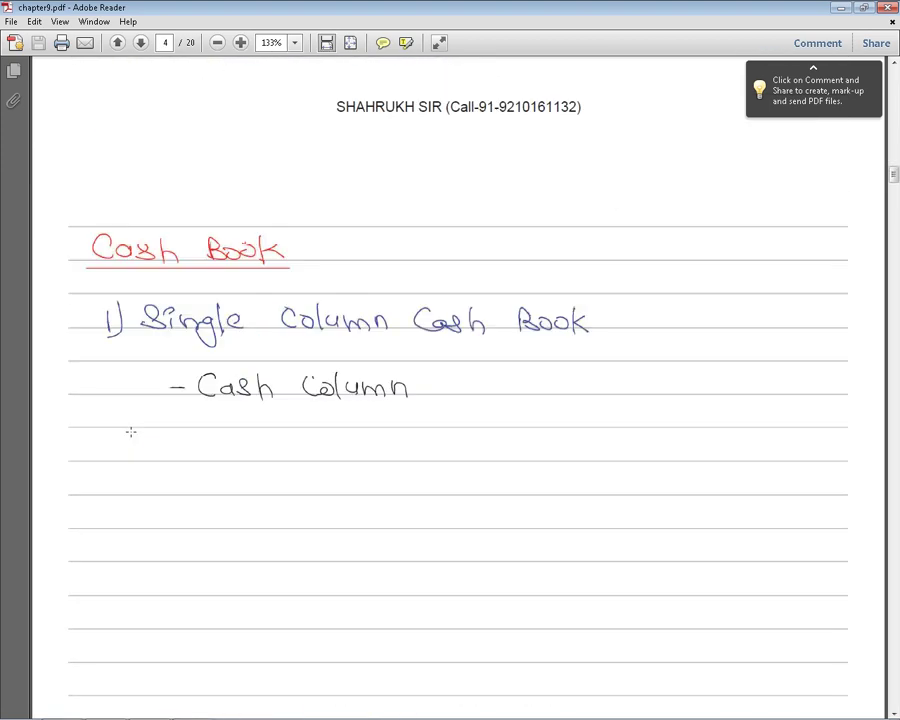
Go to page 5's single column Cash Book and mark its Dr and Cr headings
scroll(130, 432, down, 3)
scroll(130, 432, down, 5)
scroll(130, 432, down, 4)
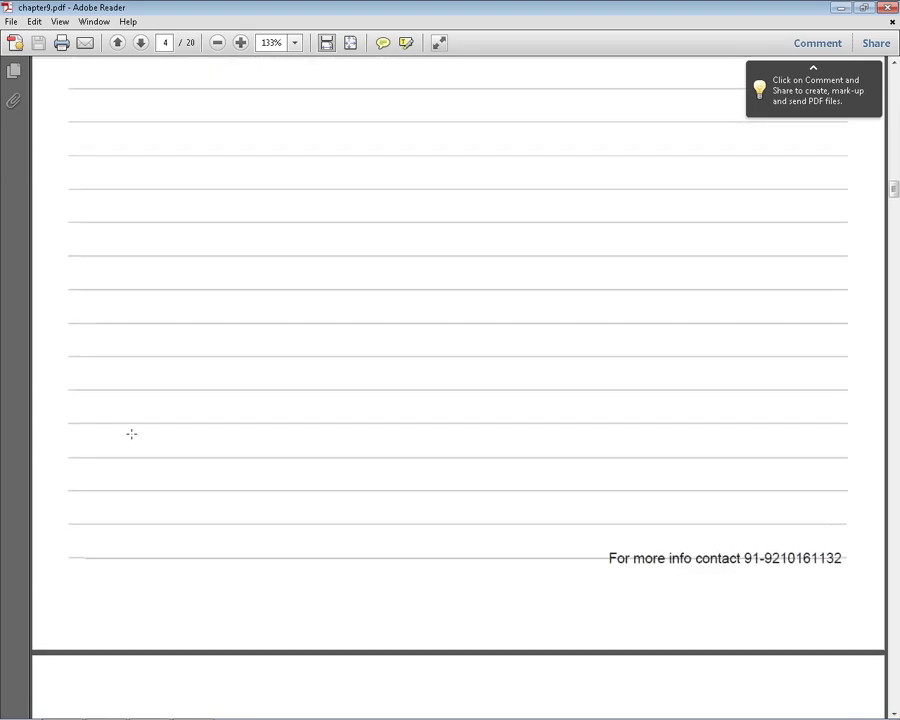
scroll(130, 432, down, 2)
scroll(134, 438, down, 5)
scroll(134, 438, down, 2)
scroll(134, 438, down, 3)
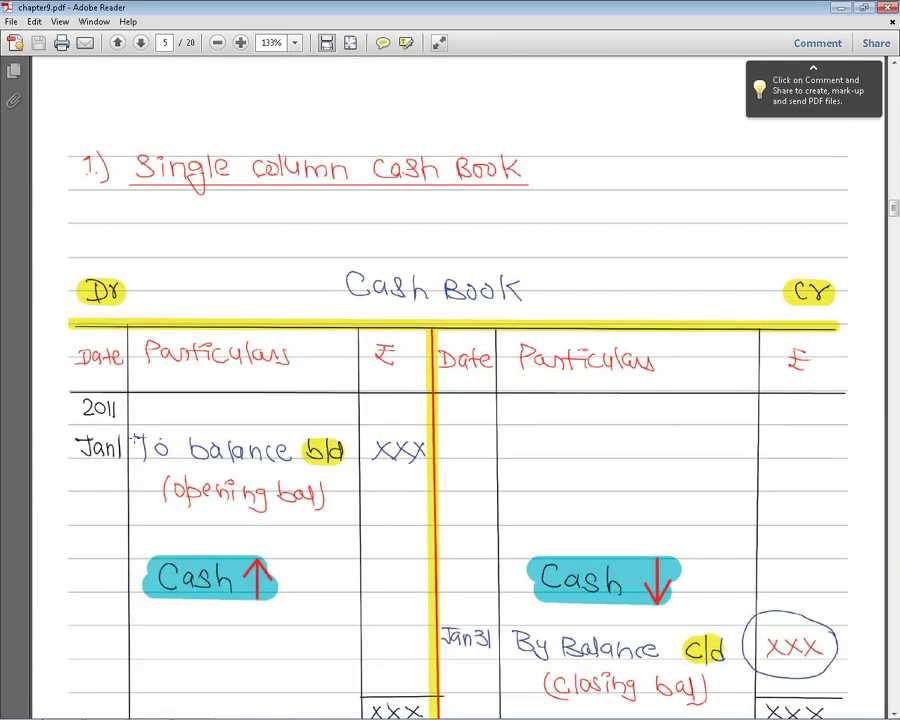
scroll(133, 435, down, 2)
scroll(133, 432, up, 1)
scroll(133, 430, up, 1)
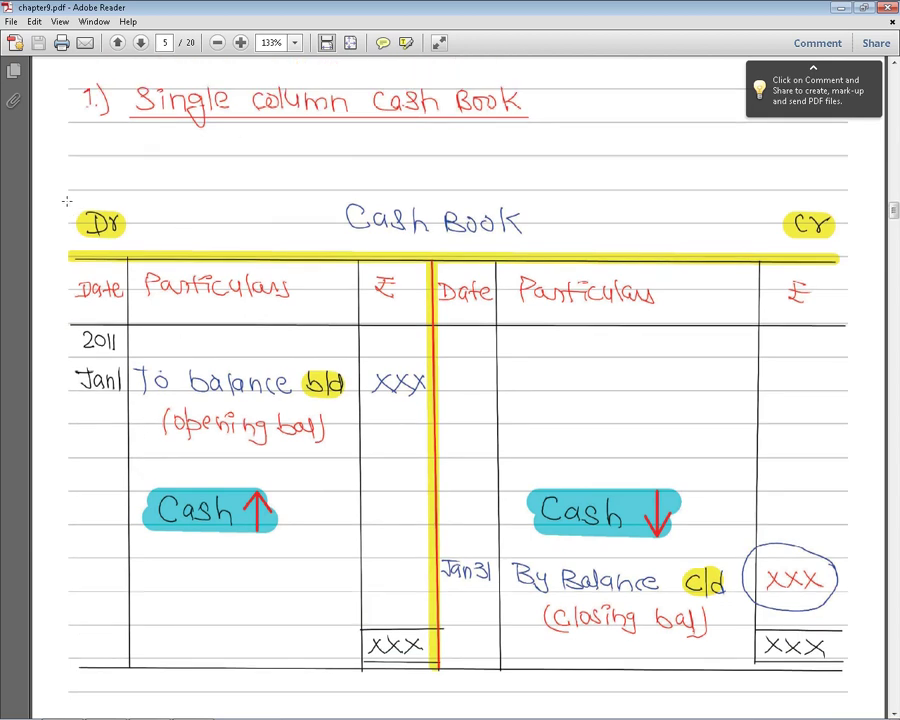
drag(67, 203, 157, 240)
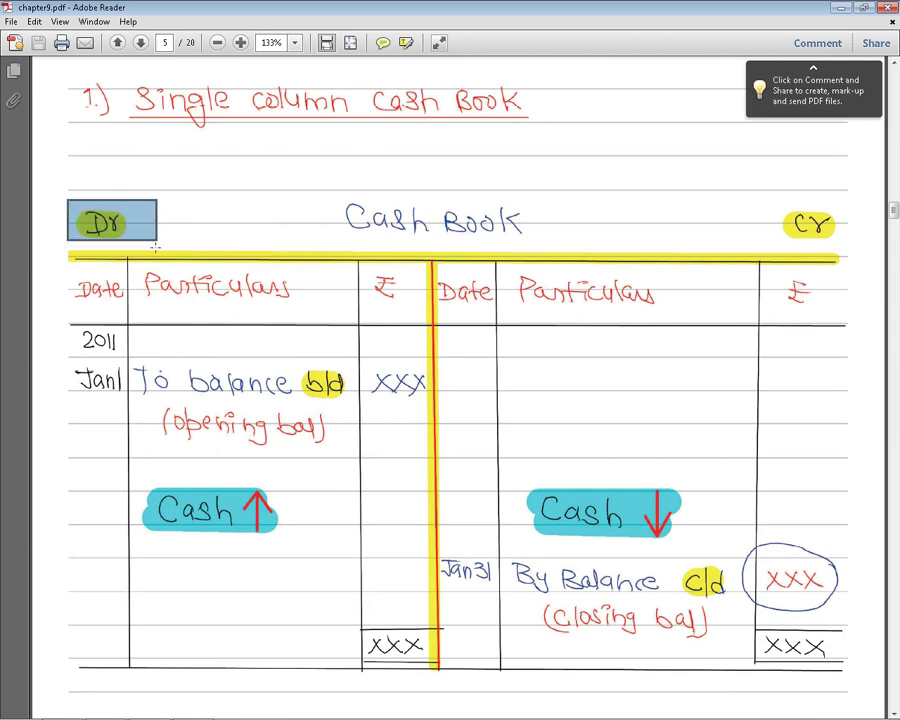
drag(784, 210, 806, 240)
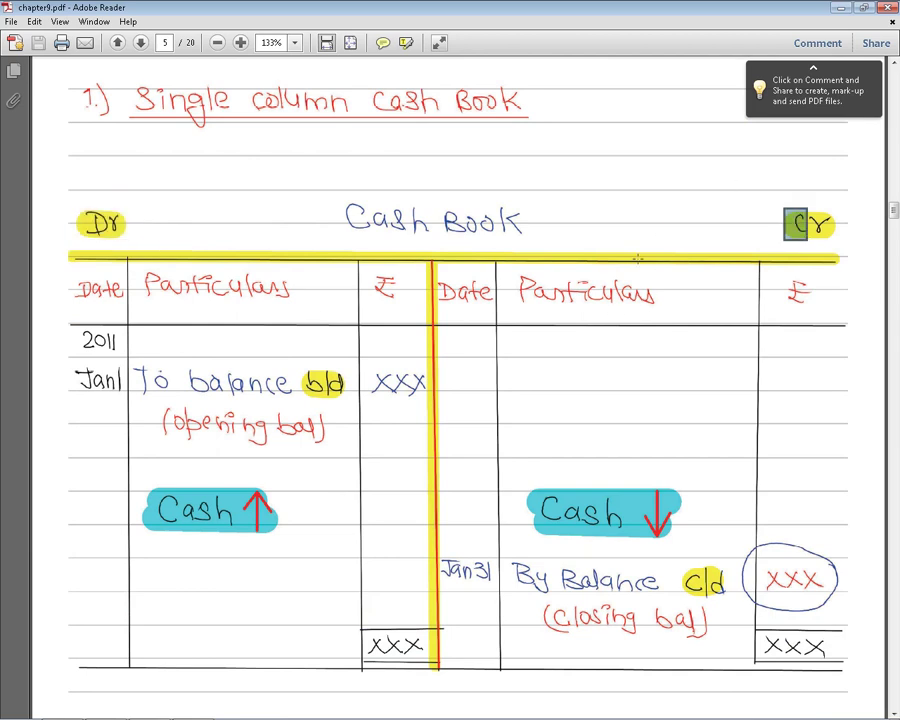
Mark the Cash Book title, To balance b/d, Cash increase/decrease and By Balance c/d entries
drag(321, 205, 575, 254)
drag(146, 389, 338, 543)
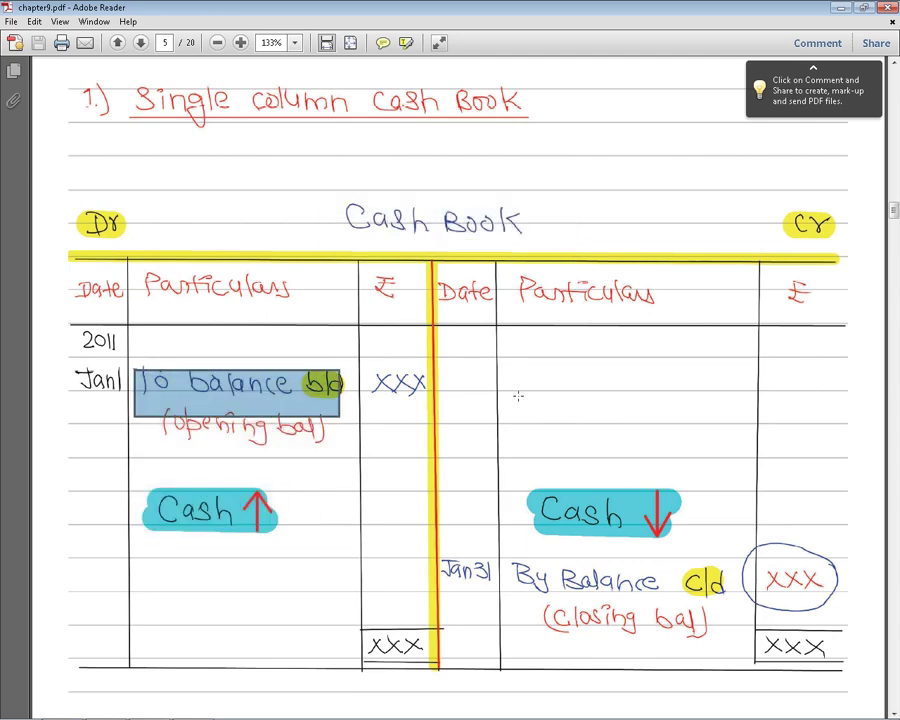
drag(511, 394, 708, 556)
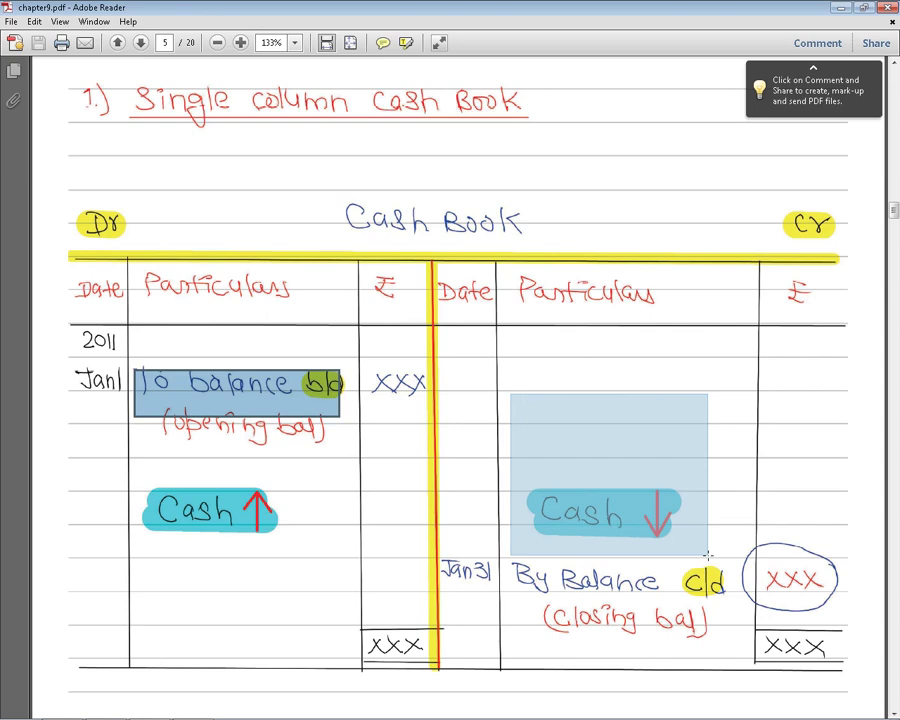
drag(123, 352, 343, 555)
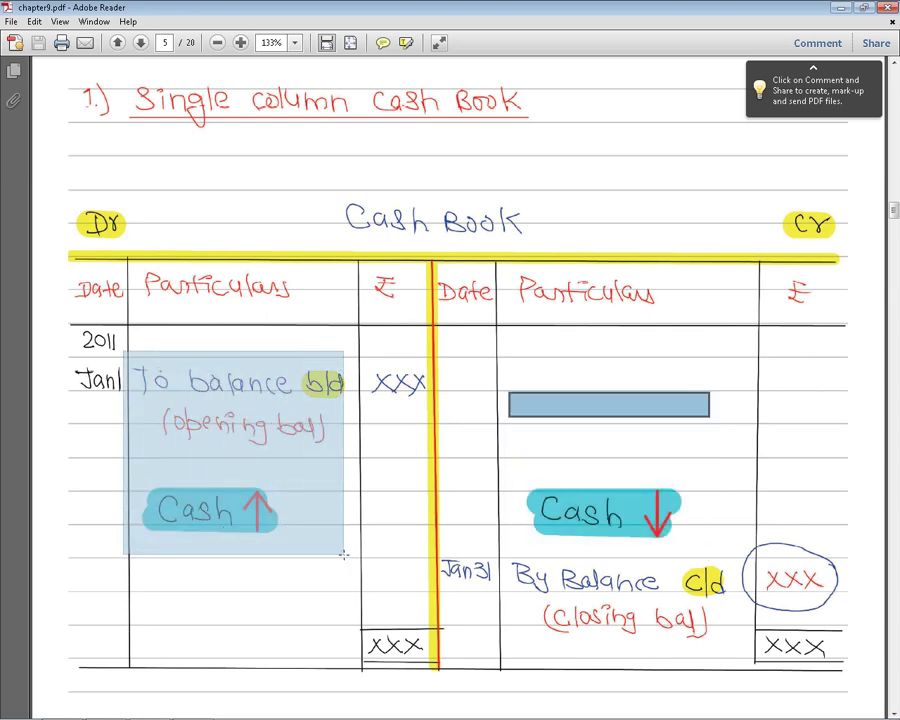
drag(517, 373, 760, 645)
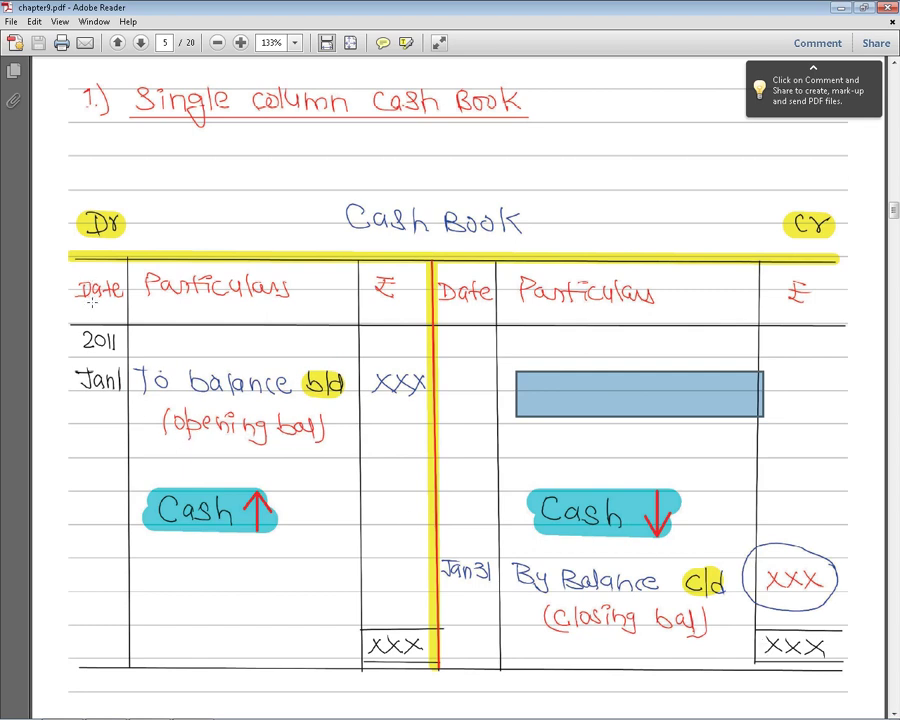
Mark the Particulars heading, the full column header row, and the To balance b/d entry
mouse_move(144, 272)
mouse_down()
mouse_move(343, 328)
mouse_move(352, 283)
mouse_up()
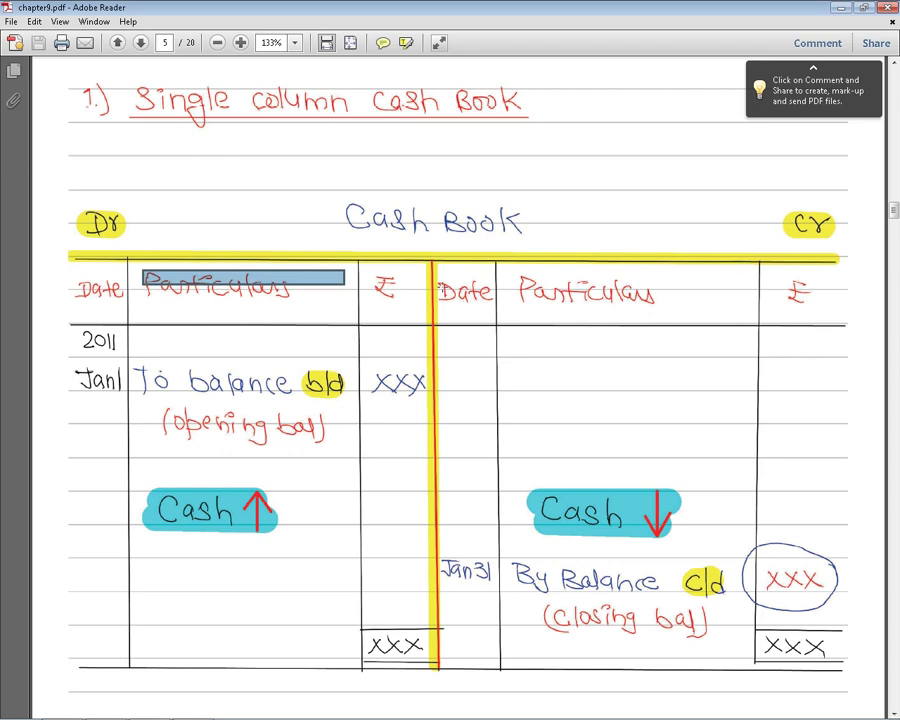
drag(438, 281, 868, 336)
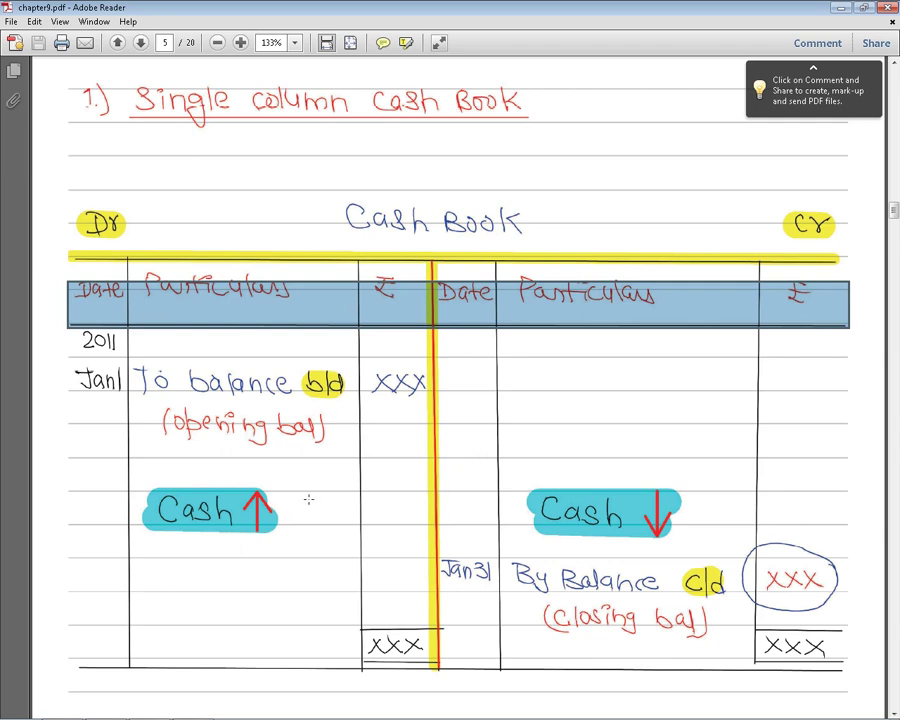
mouse_move(133, 368)
mouse_down()
mouse_move(330, 461)
mouse_move(345, 397)
mouse_up()
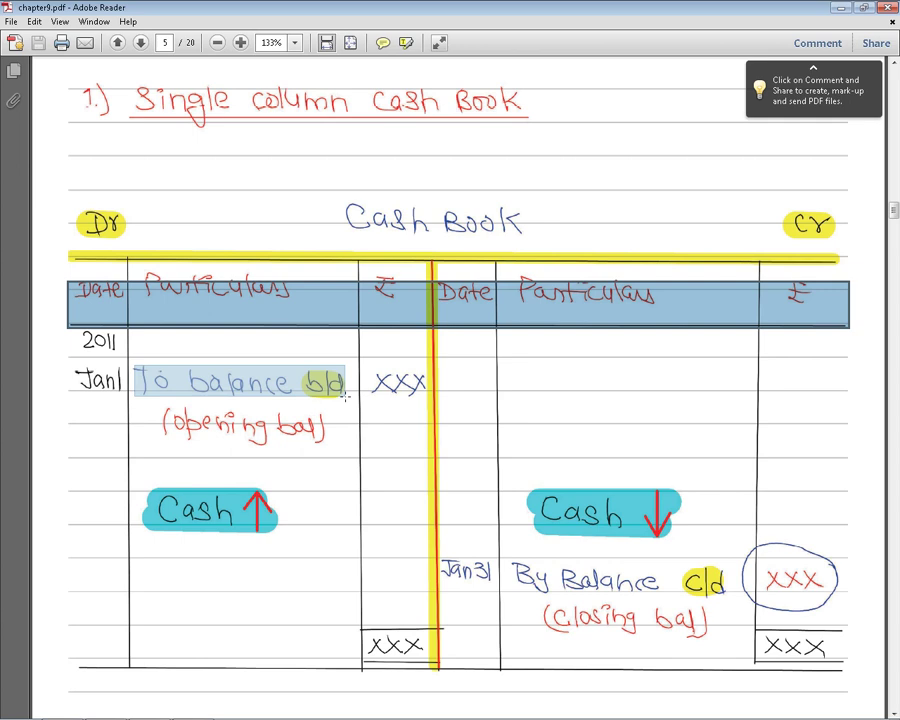
drag(345, 396, 347, 397)
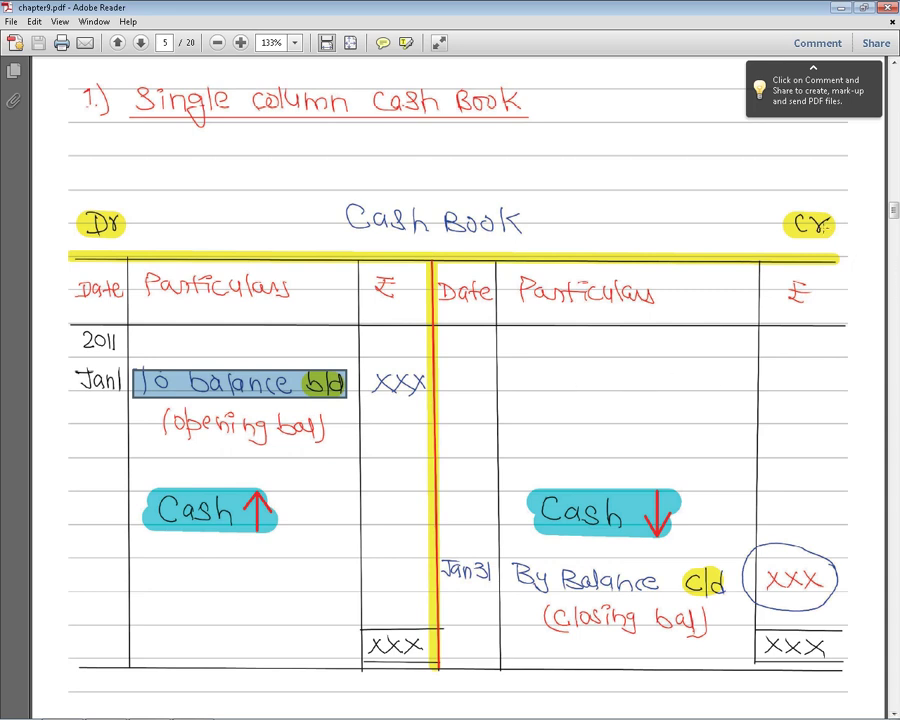
key(Tab)
drag(78, 205, 132, 257)
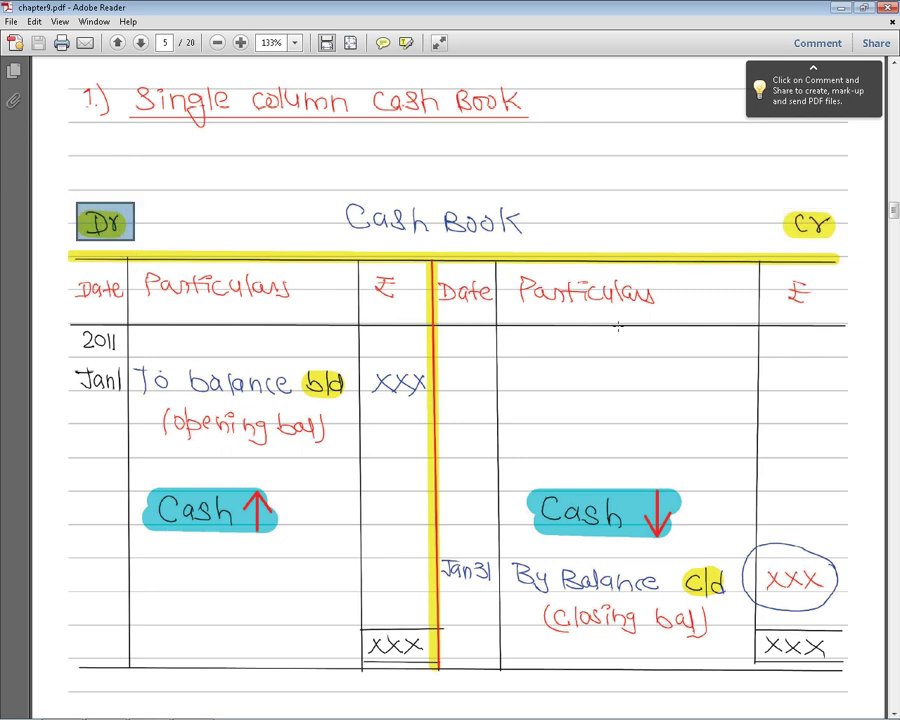
drag(782, 204, 846, 255)
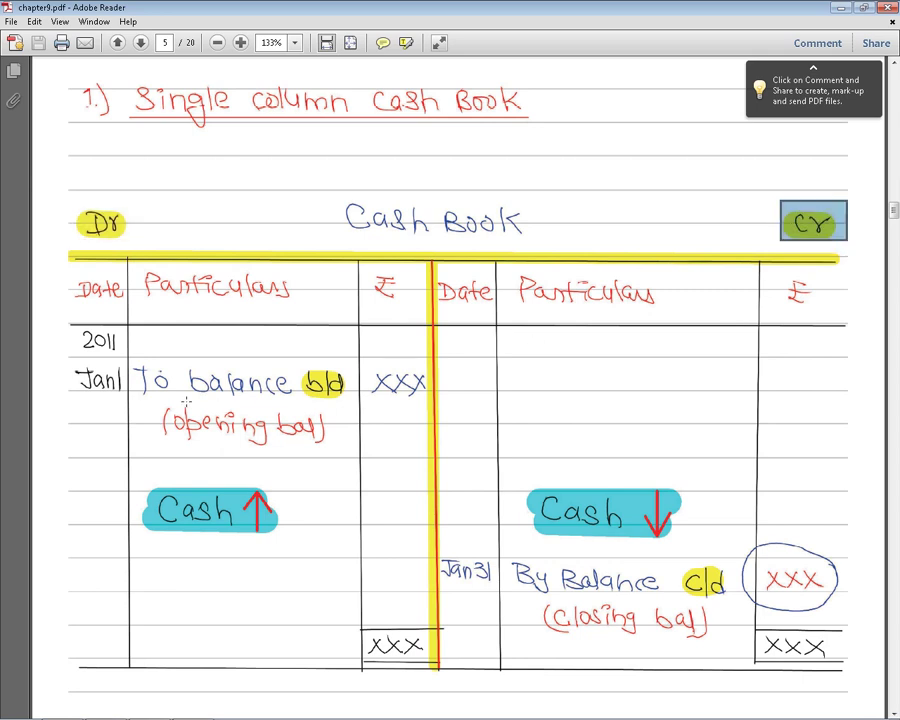
drag(128, 357, 362, 483)
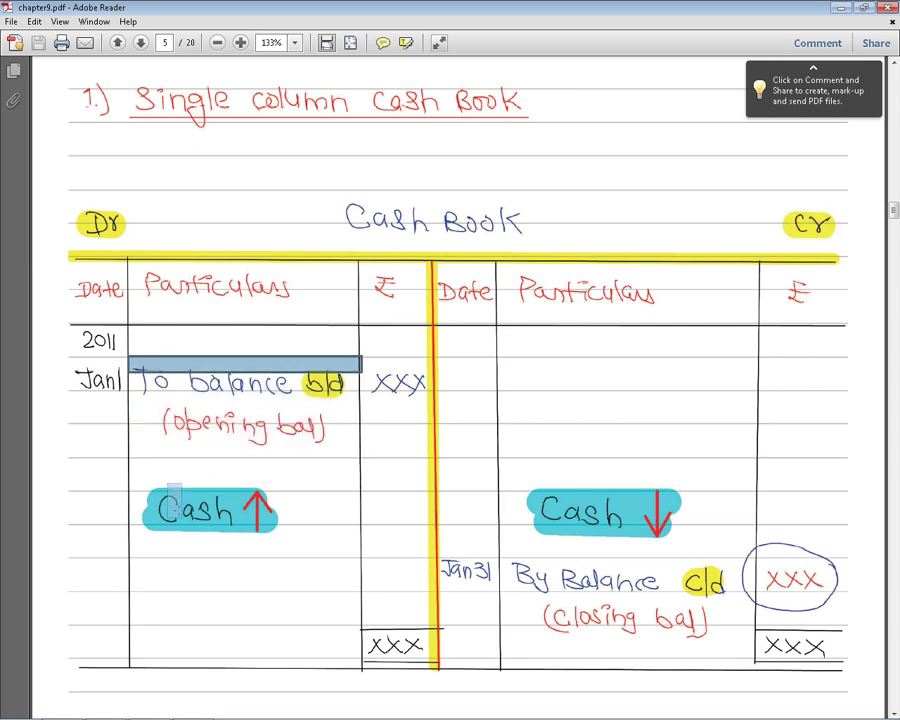
drag(166, 484, 307, 505)
drag(524, 487, 729, 642)
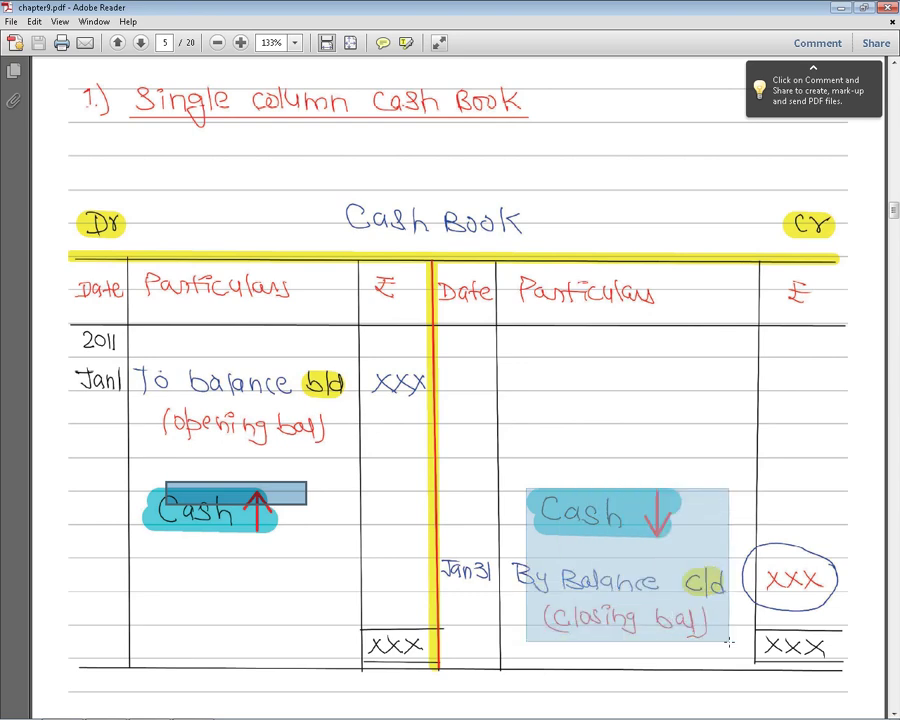
scroll(460, 527, down, 2)
Scroll to page 6's 'Attention please' and highlight 'Cash' and 'cash A/c' in point 1
scroll(458, 530, down, 4)
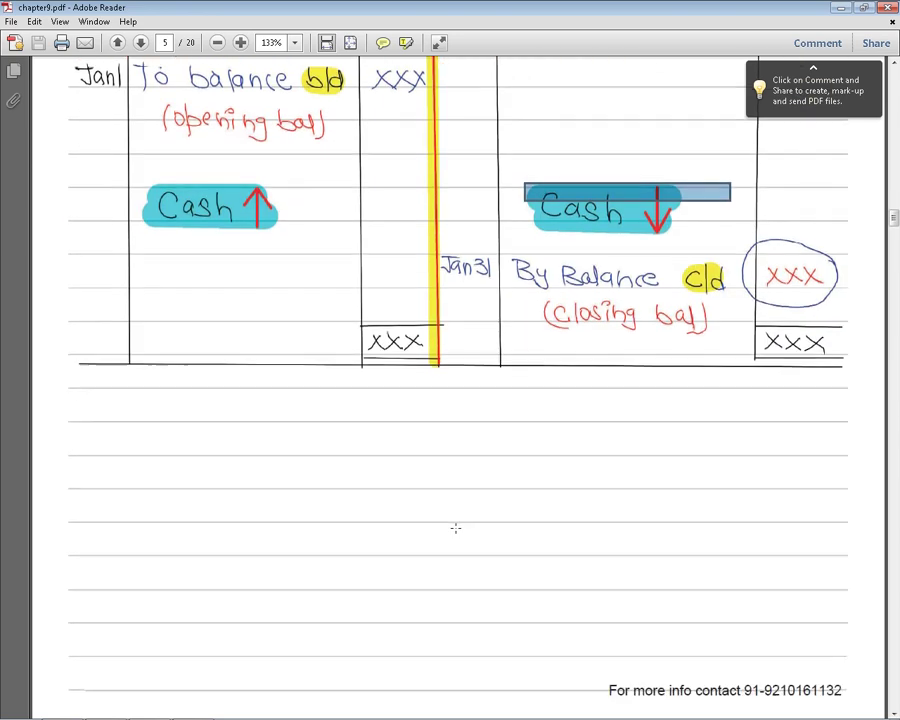
scroll(454, 533, down, 6)
scroll(454, 533, down, 5)
scroll(453, 535, down, 3)
scroll(453, 536, down, 2)
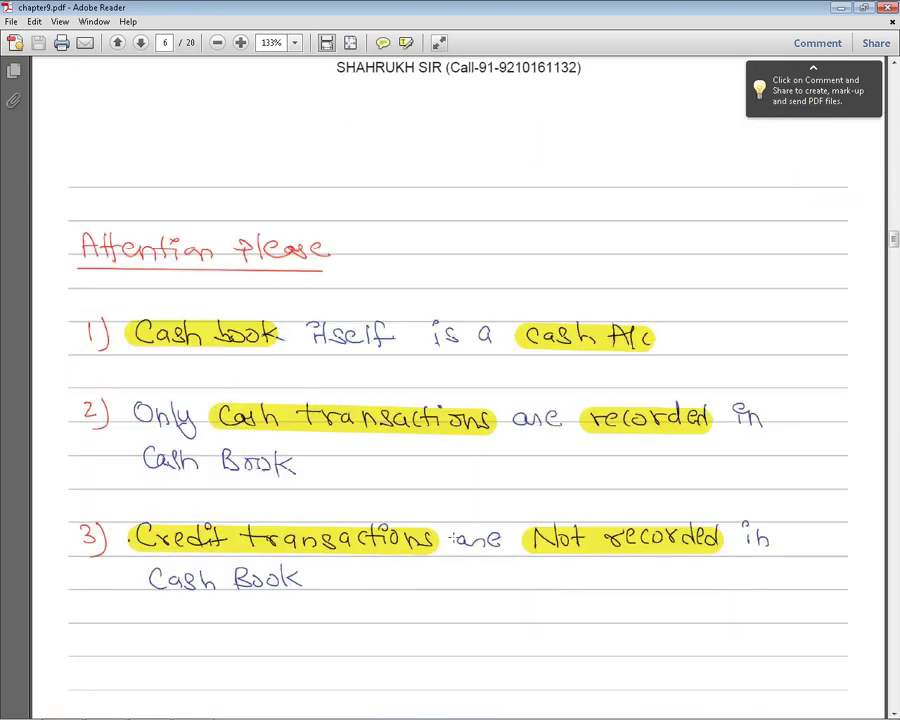
scroll(453, 537, down, 1)
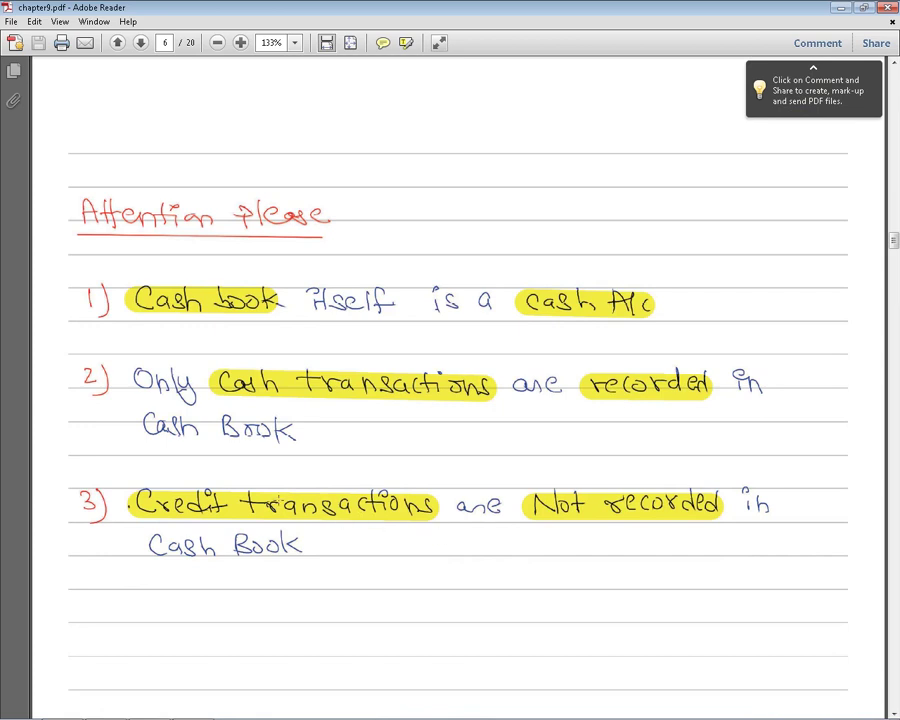
drag(128, 287, 211, 311)
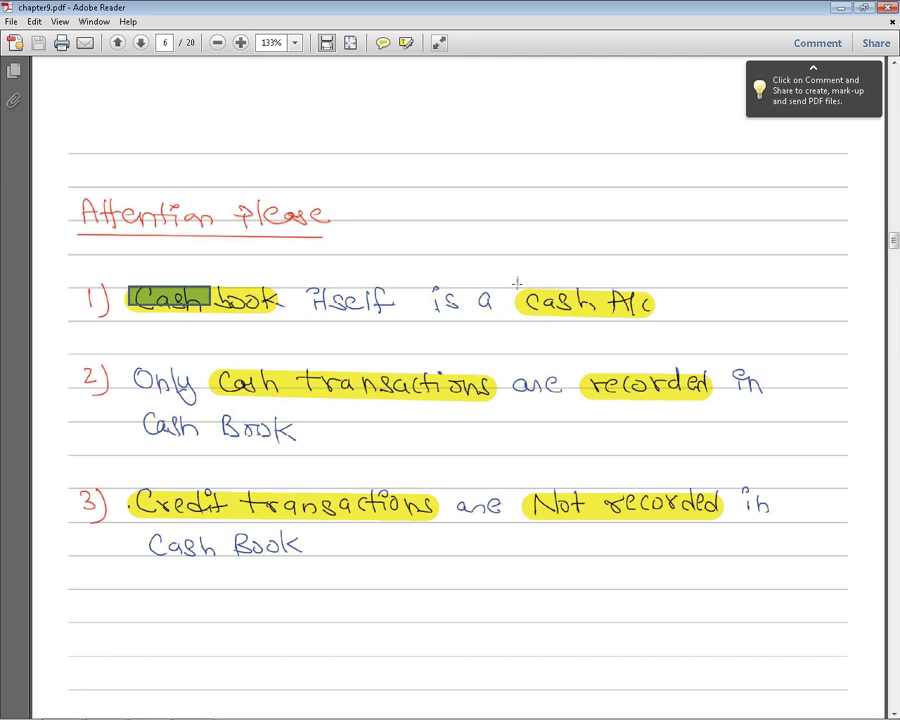
drag(518, 277, 658, 331)
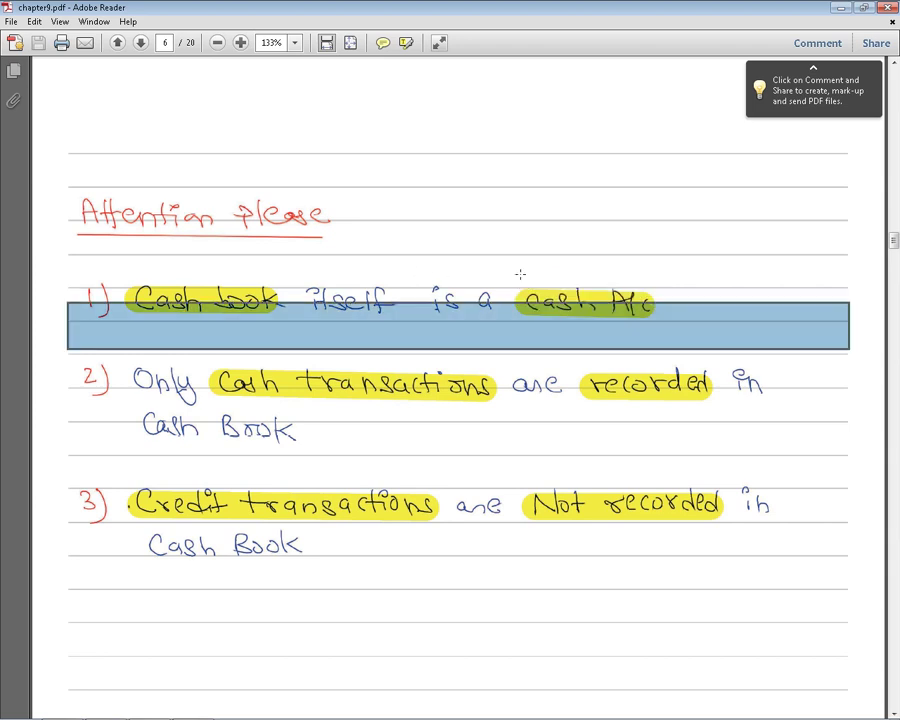
drag(516, 271, 648, 325)
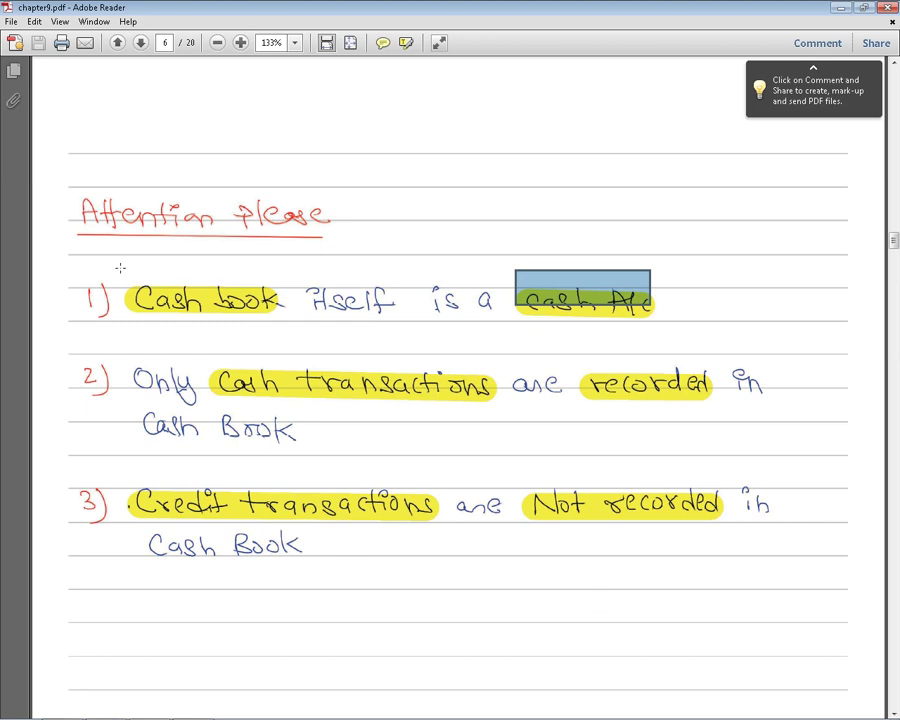
mouse_move(98, 273)
mouse_down()
mouse_move(551, 338)
mouse_move(638, 326)
mouse_up()
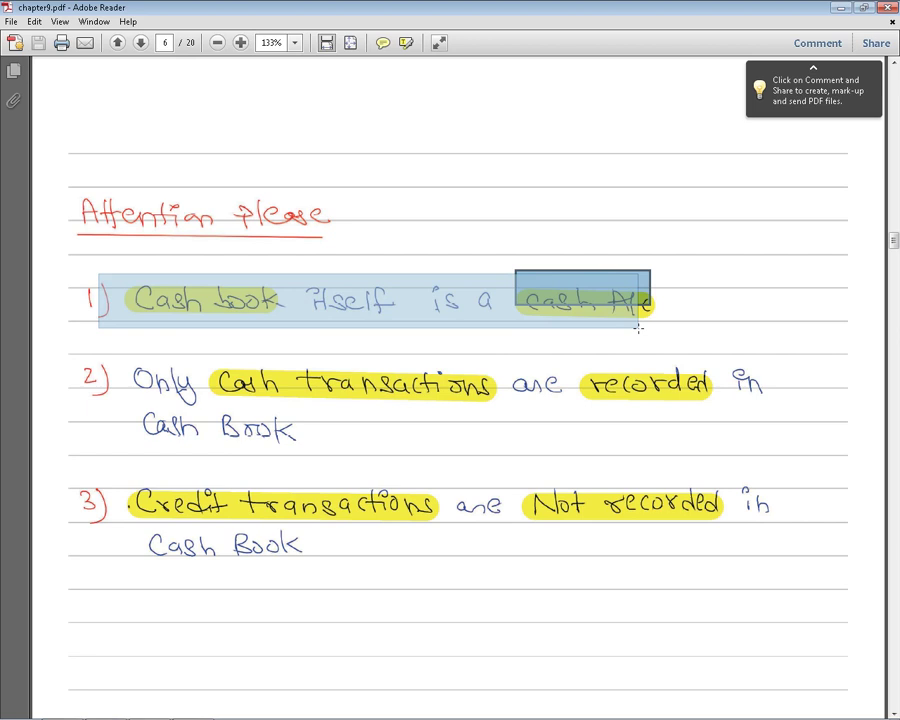
drag(638, 327, 640, 327)
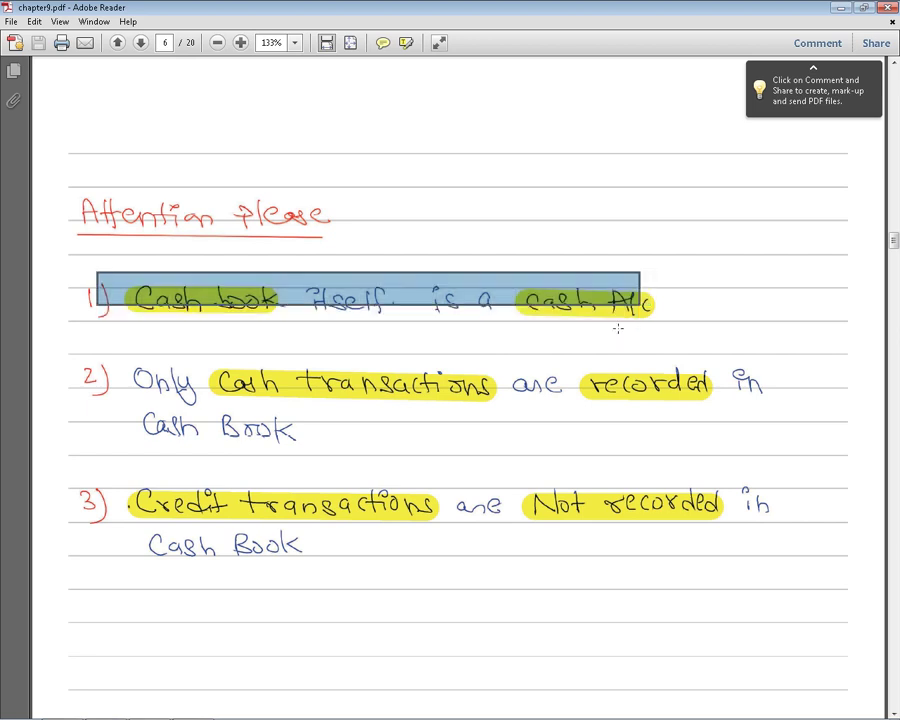
mouse_move(148, 362)
mouse_down()
mouse_move(570, 425)
mouse_move(684, 422)
mouse_up()
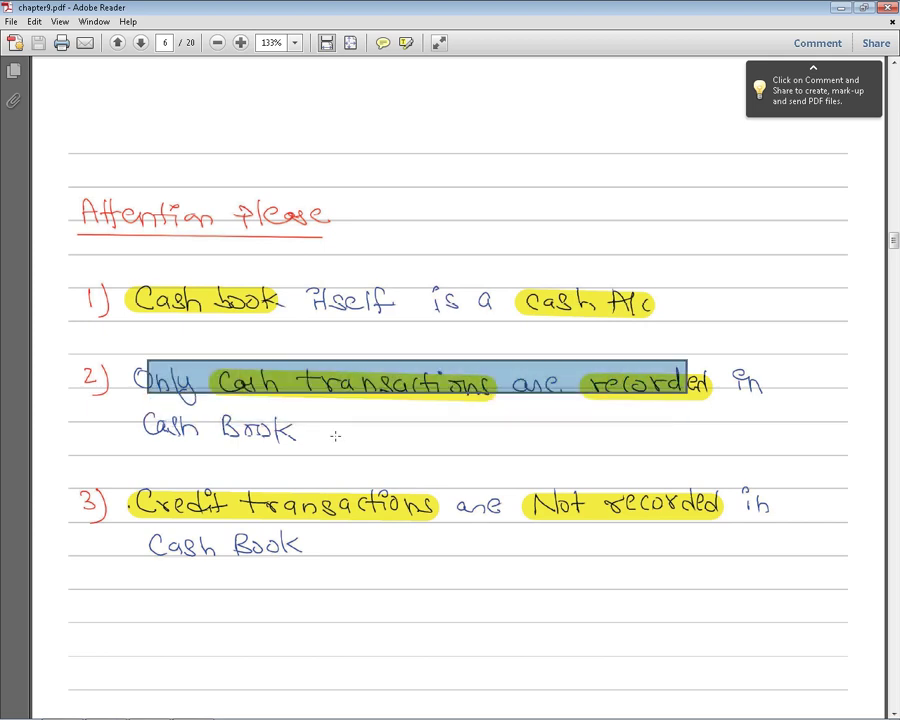
click(336, 440)
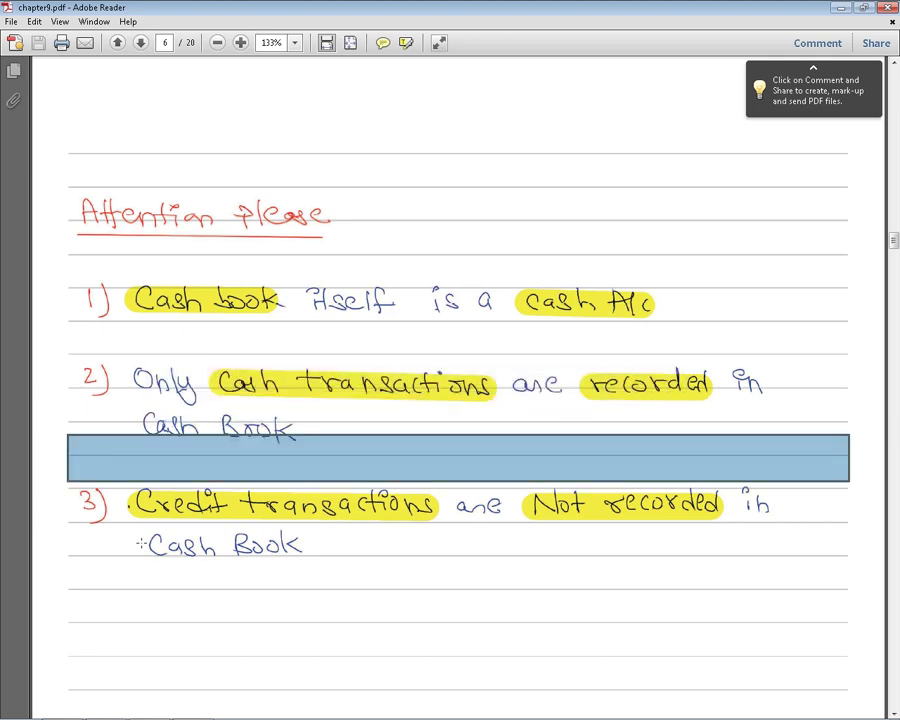
drag(138, 497, 427, 585)
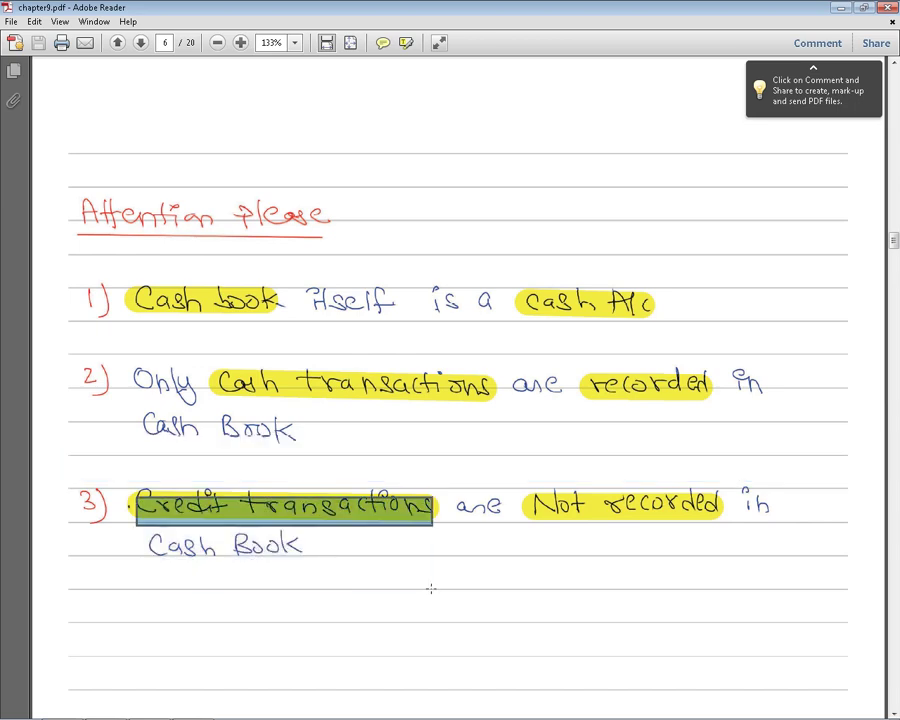
scroll(424, 588, down, 10)
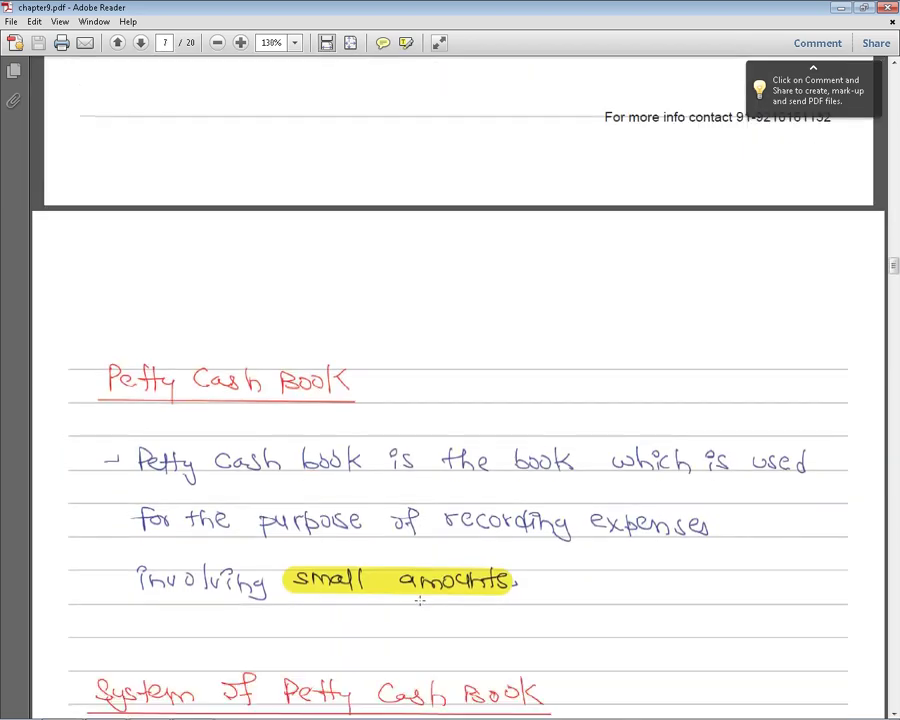
Scroll through petty cash pages 7–15, then drag back up to page 3's Cash Book types
scroll(420, 600, down, 2)
scroll(420, 600, up, 4)
scroll(419, 590, up, 4)
scroll(419, 590, up, 8)
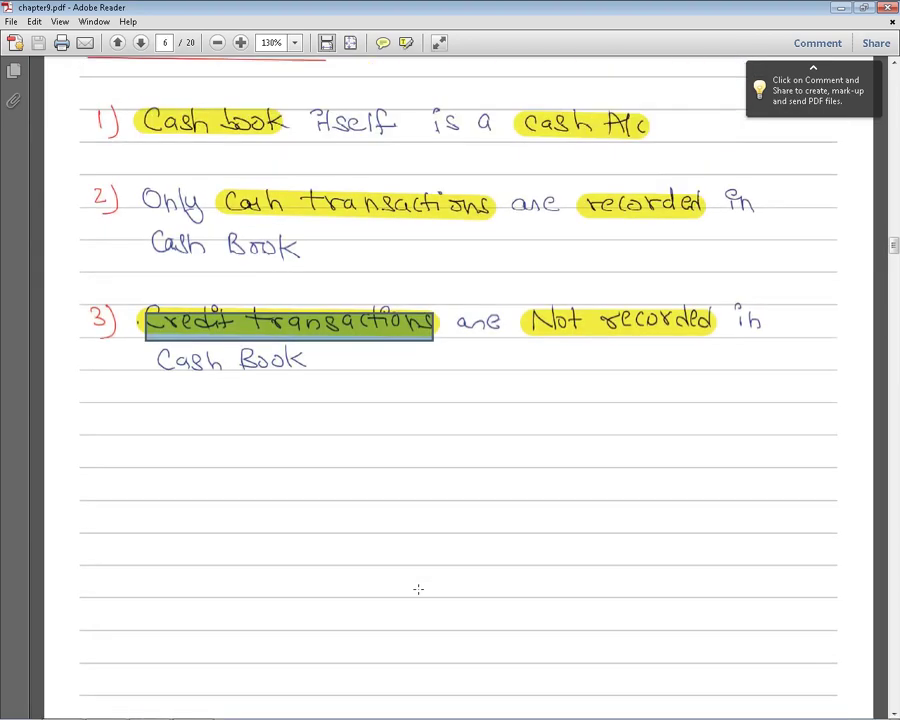
click(418, 588)
scroll(418, 588, down, 3)
scroll(416, 590, down, 7)
scroll(413, 593, down, 3)
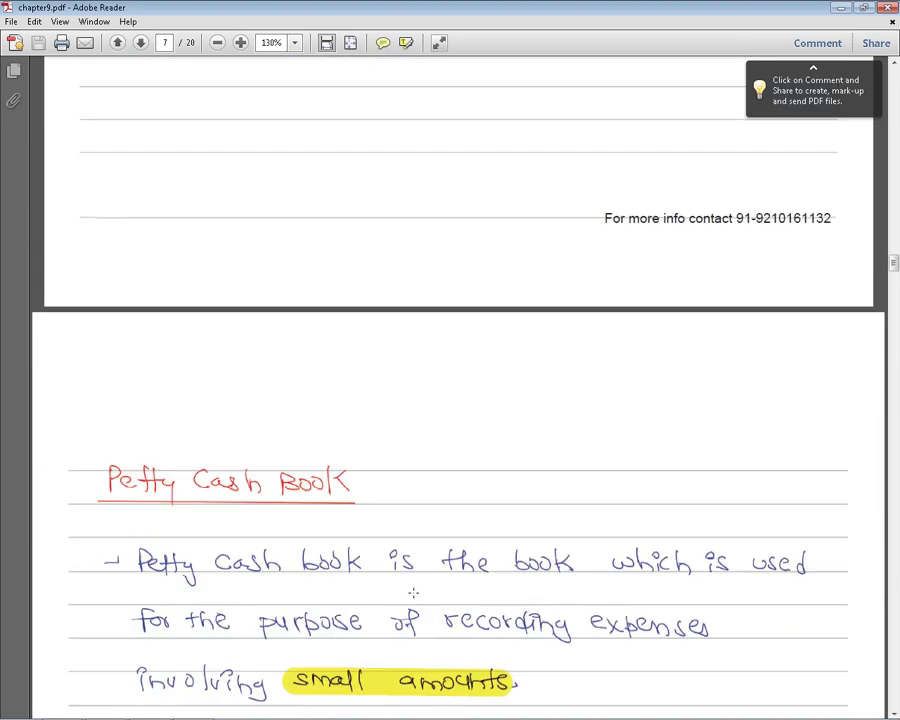
scroll(412, 594, down, 6)
scroll(411, 595, down, 3)
scroll(410, 596, down, 6)
scroll(410, 600, down, 4)
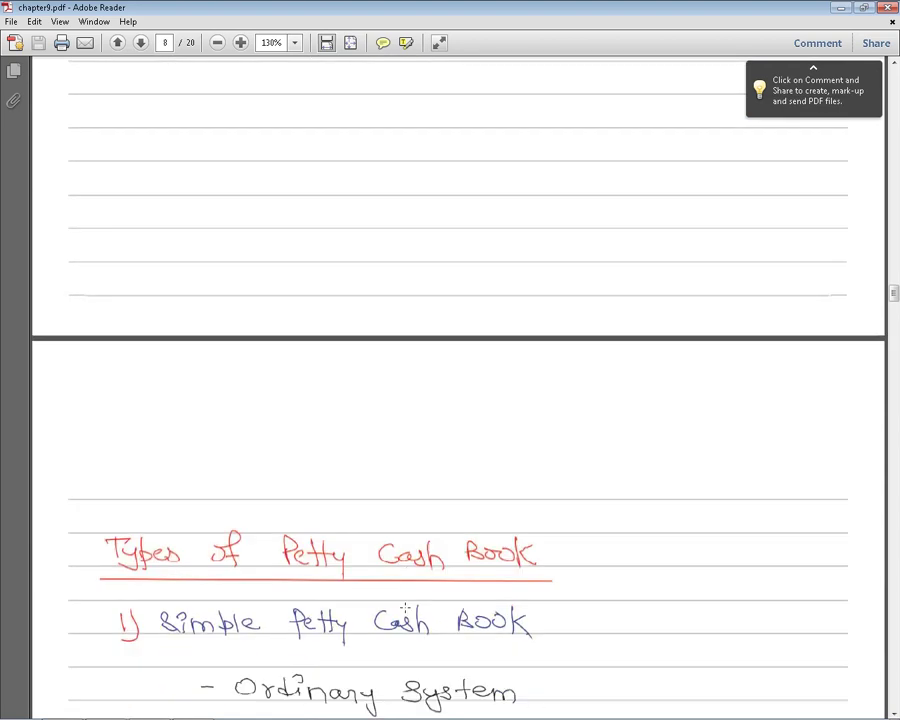
scroll(400, 610, down, 3)
scroll(402, 608, down, 6)
scroll(403, 614, down, 6)
scroll(403, 618, down, 4)
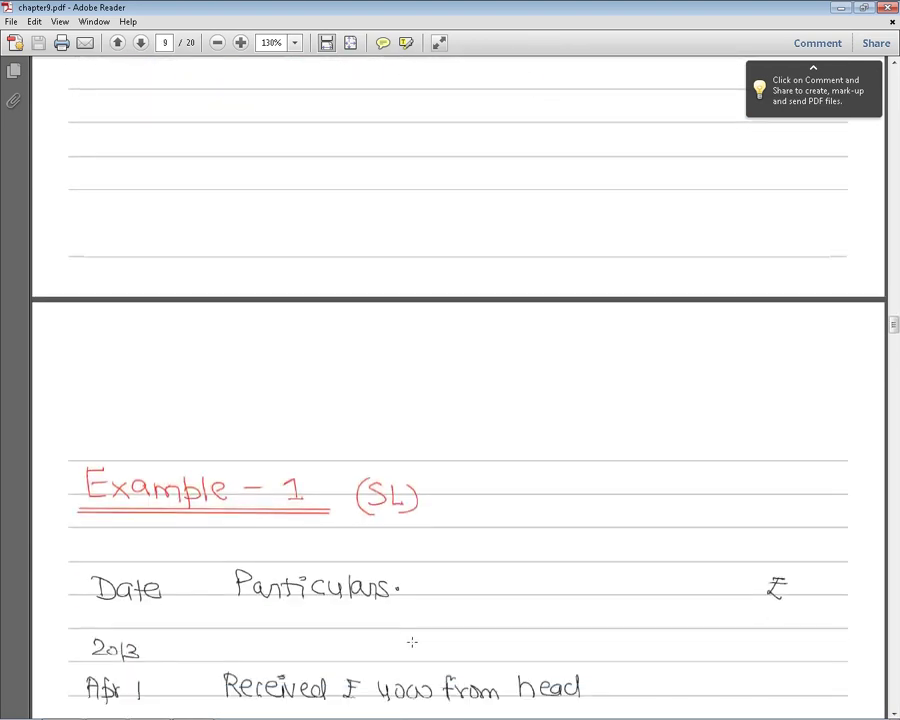
scroll(412, 643, down, 3)
scroll(412, 643, down, 6)
scroll(412, 643, down, 6)
scroll(407, 651, down, 4)
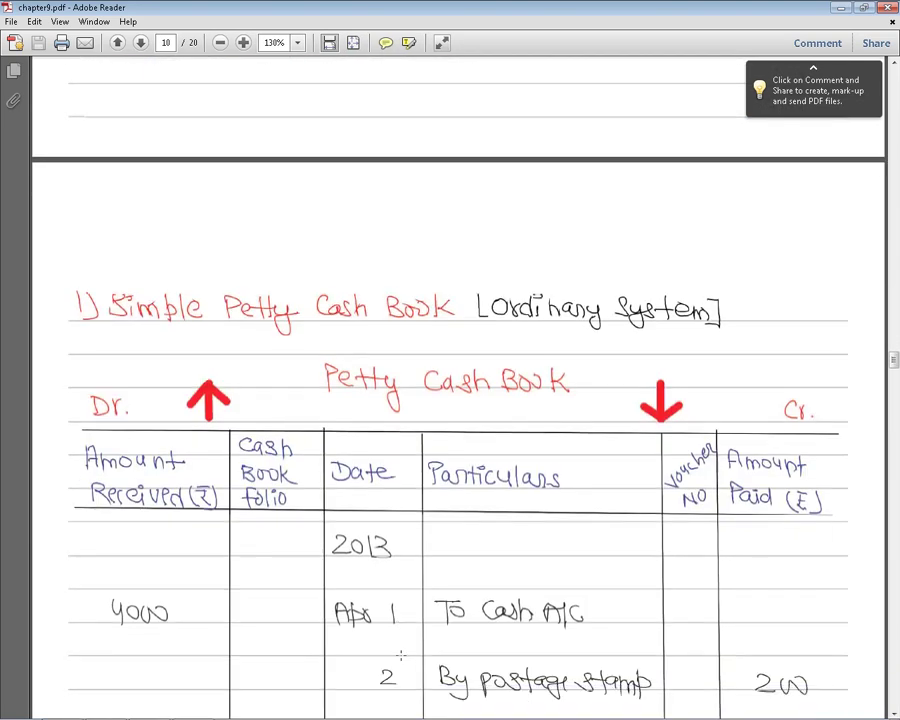
scroll(404, 652, down, 5)
scroll(400, 650, down, 8)
scroll(392, 663, down, 2)
scroll(392, 663, down, 6)
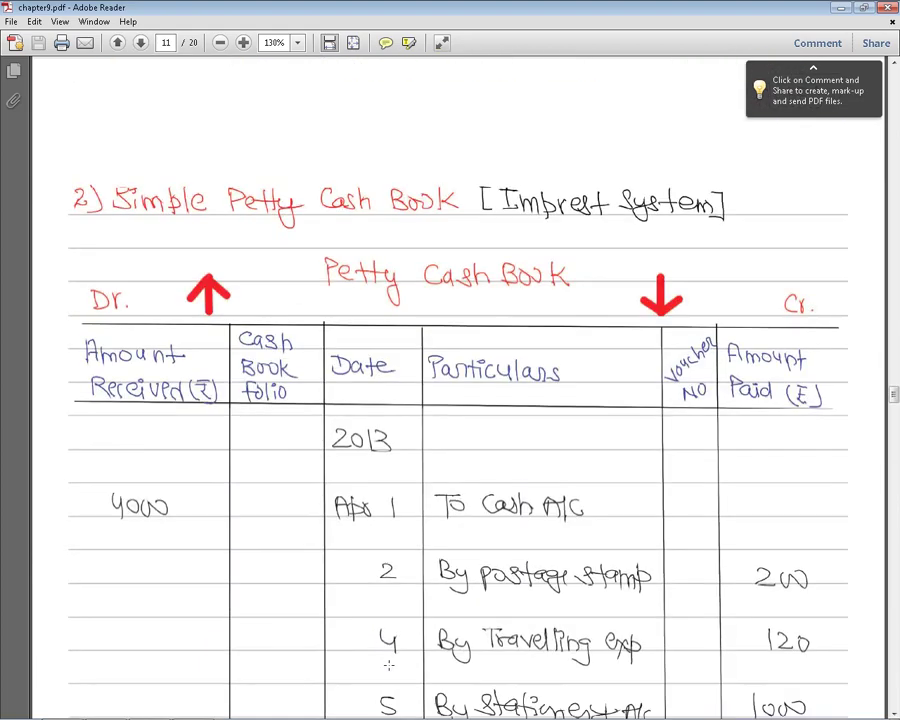
scroll(390, 663, down, 5)
scroll(388, 663, down, 8)
scroll(388, 663, down, 6)
scroll(385, 670, down, 6)
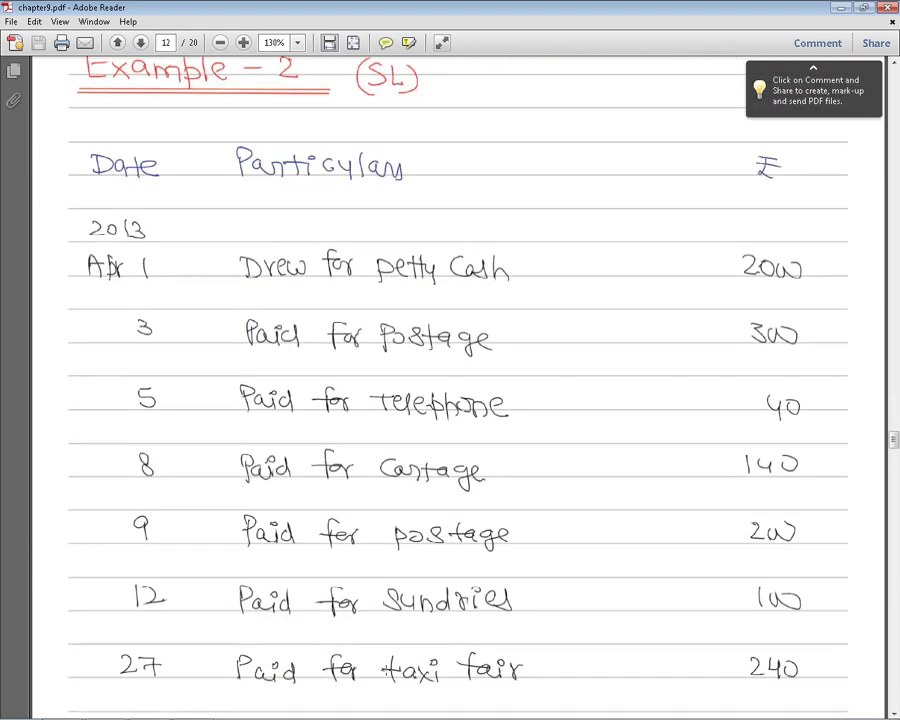
scroll(383, 674, down, 8)
scroll(382, 676, down, 5)
scroll(381, 678, down, 5)
scroll(380, 682, down, 8)
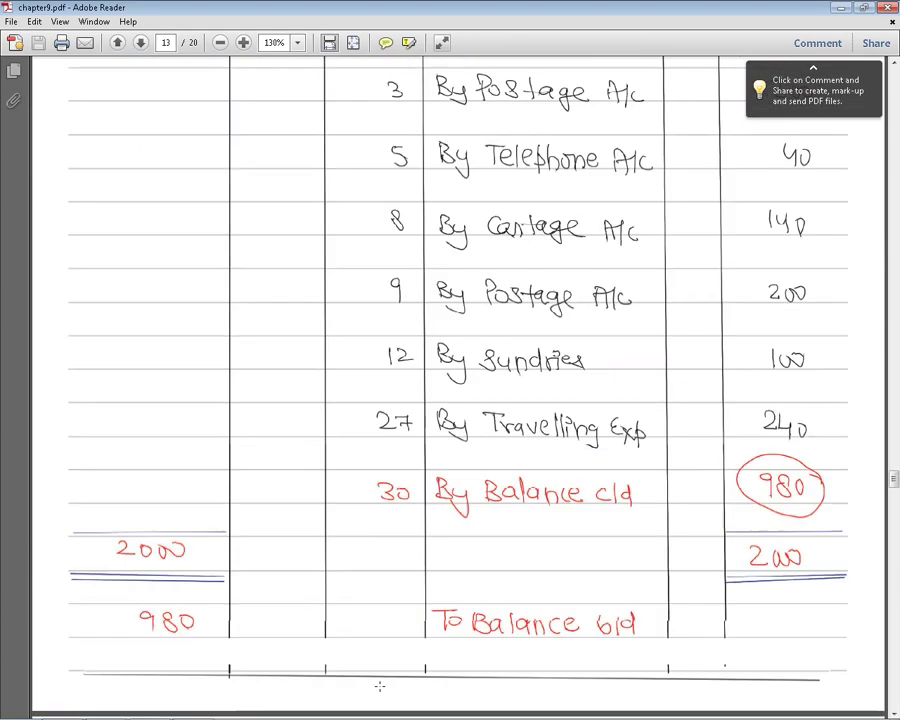
scroll(378, 684, down, 4)
scroll(376, 680, down, 4)
scroll(375, 682, down, 4)
scroll(372, 680, down, 8)
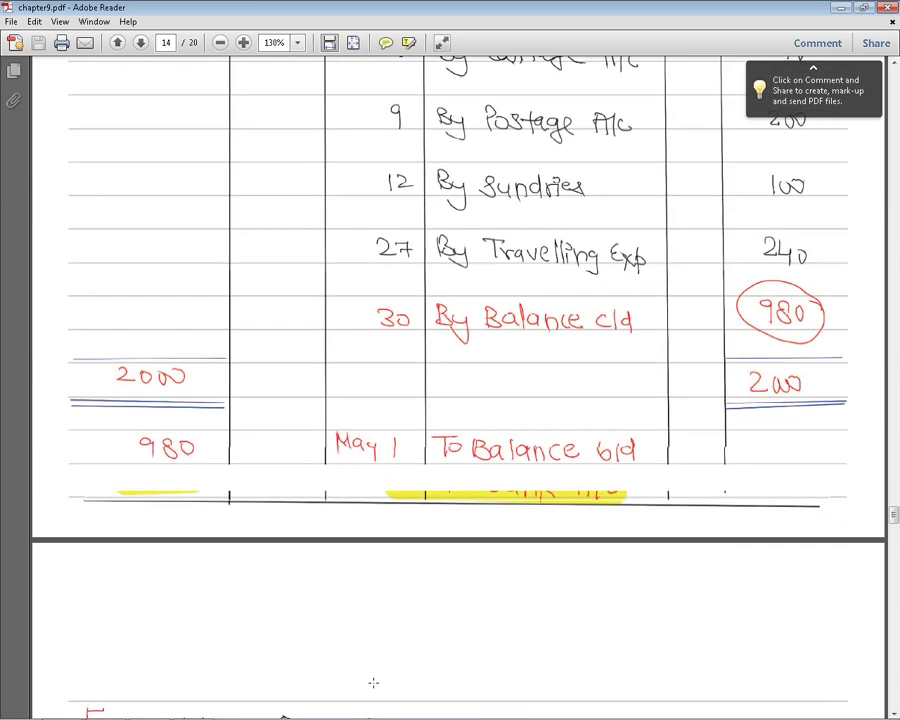
scroll(371, 680, down, 8)
scroll(370, 682, down, 7)
scroll(370, 682, down, 2)
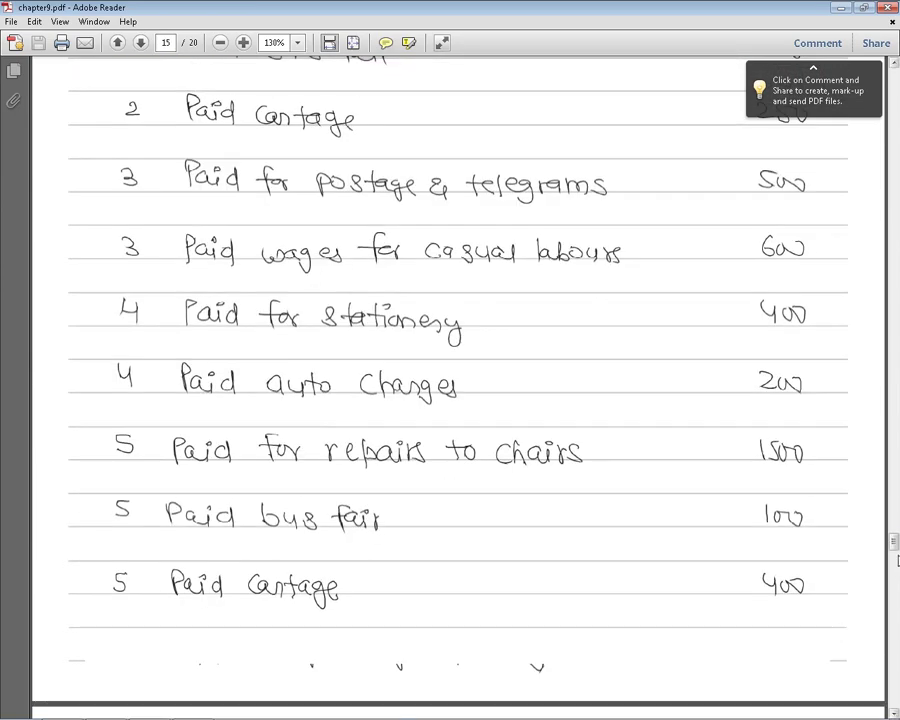
drag(893, 540, 805, 173)
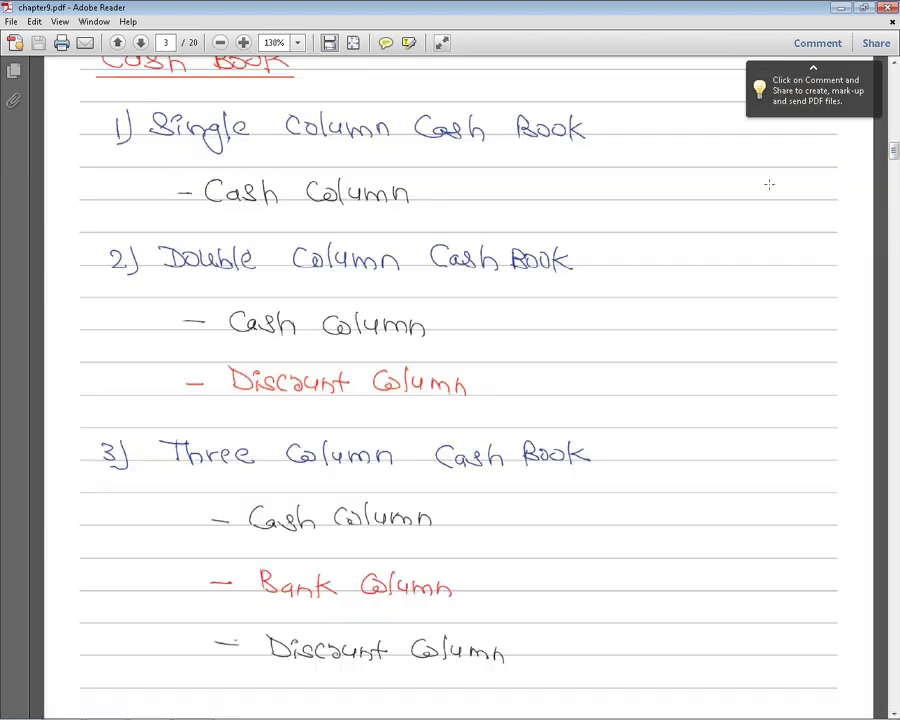
Scroll the chapter PDF back up to its first page
scroll(600, 258, up, 5)
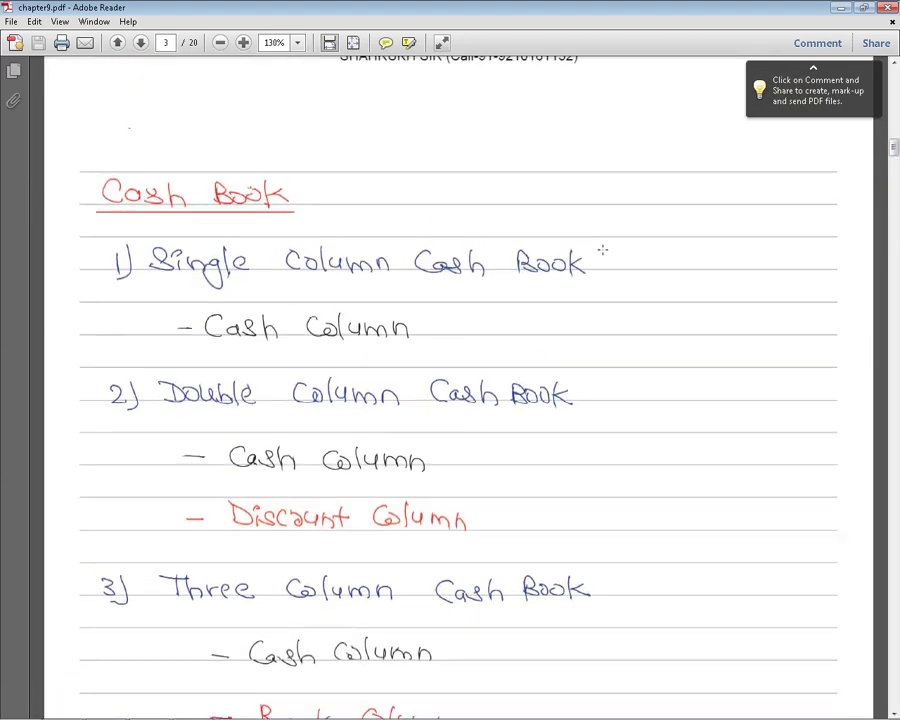
scroll(610, 280, up, 5)
scroll(614, 295, up, 5)
scroll(618, 305, up, 5)
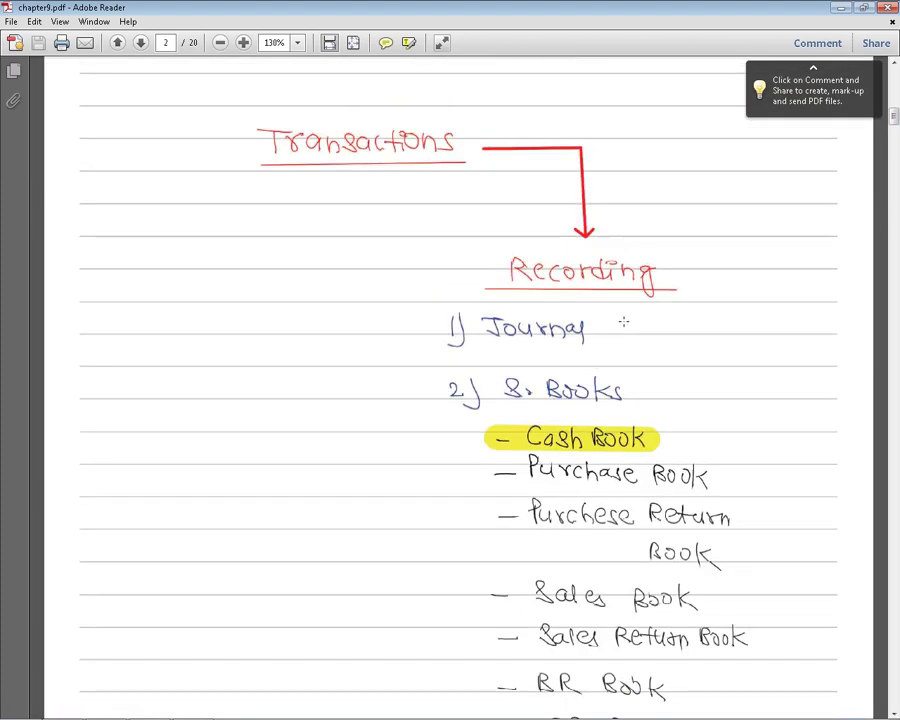
scroll(624, 327, up, 10)
scroll(624, 327, up, 5)
scroll(620, 330, up, 8)
scroll(624, 330, up, 2)
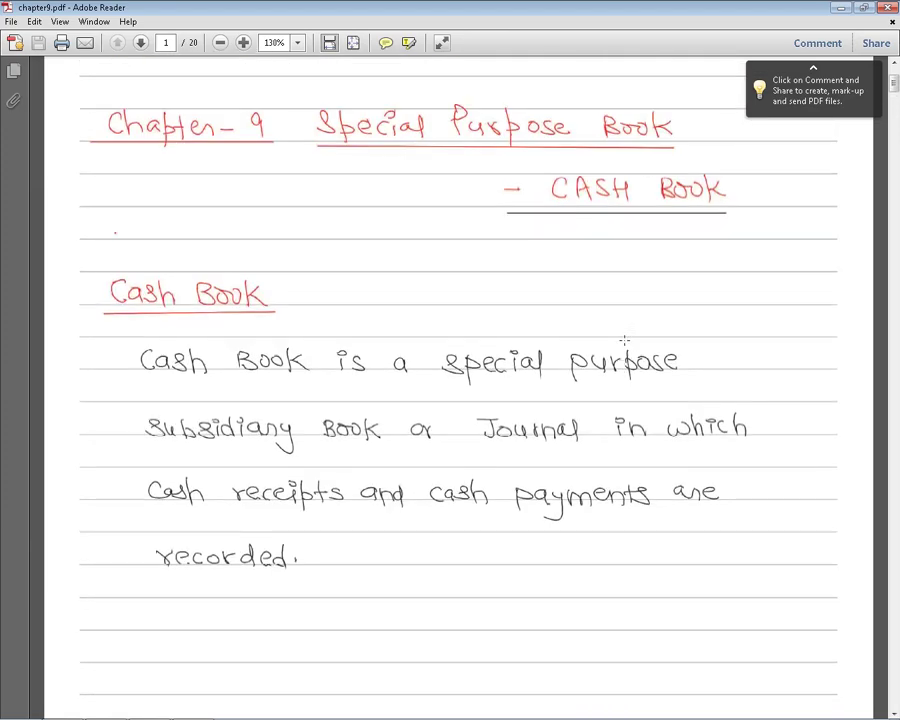
Skim down through pages 2–5 to page 6's rule about credit transactions
scroll(624, 340, down, 2)
scroll(625, 355, down, 8)
scroll(626, 370, down, 6)
scroll(626, 376, down, 10)
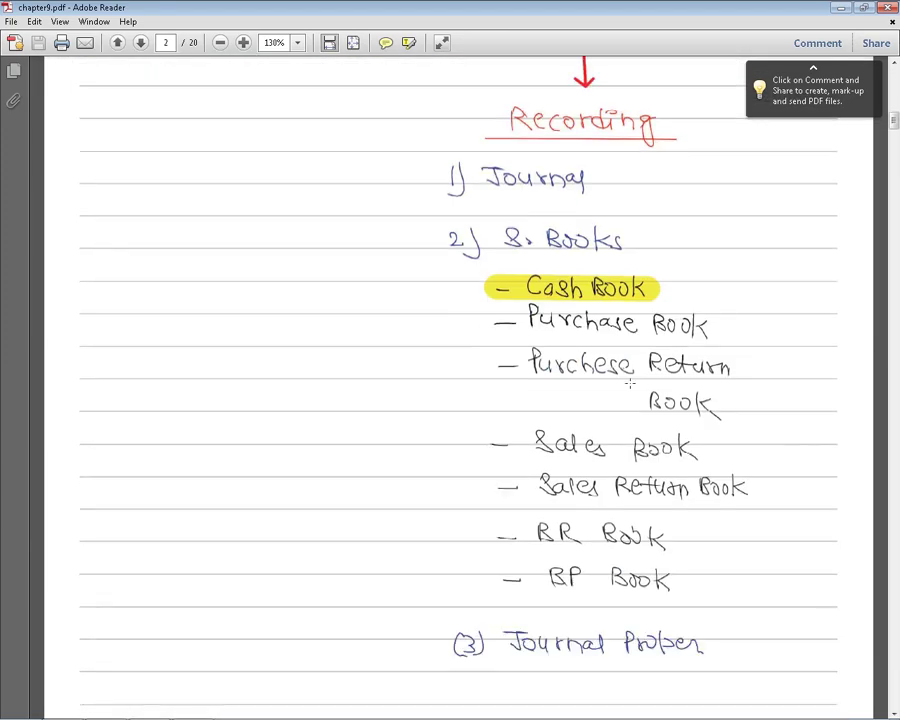
scroll(630, 378, down, 5)
scroll(630, 376, down, 10)
scroll(631, 374, down, 8)
scroll(633, 377, down, 8)
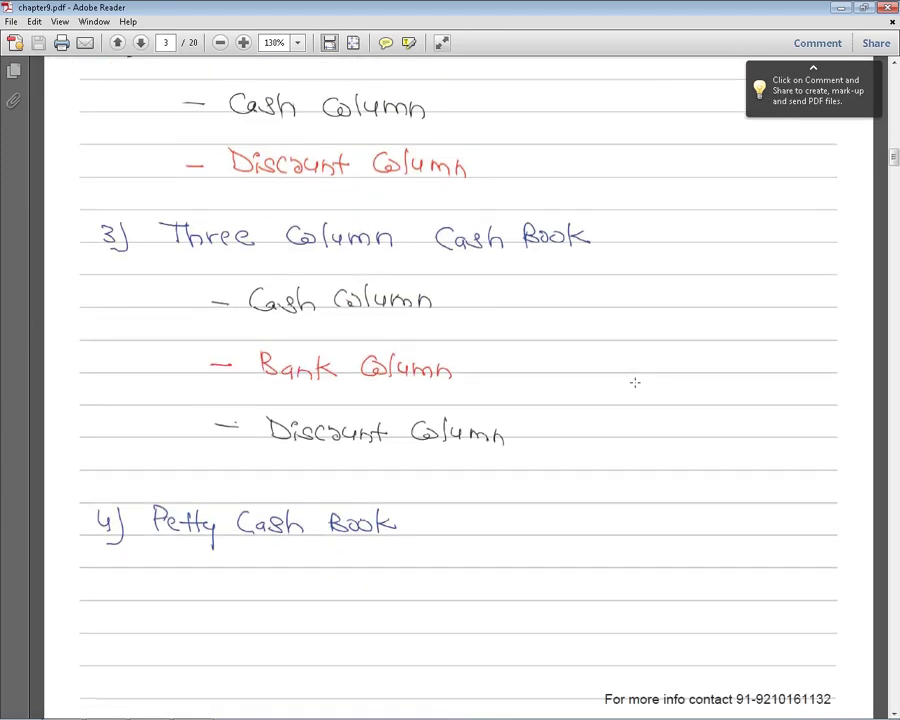
scroll(634, 382, down, 8)
scroll(634, 384, down, 5)
scroll(632, 380, down, 4)
scroll(632, 380, down, 8)
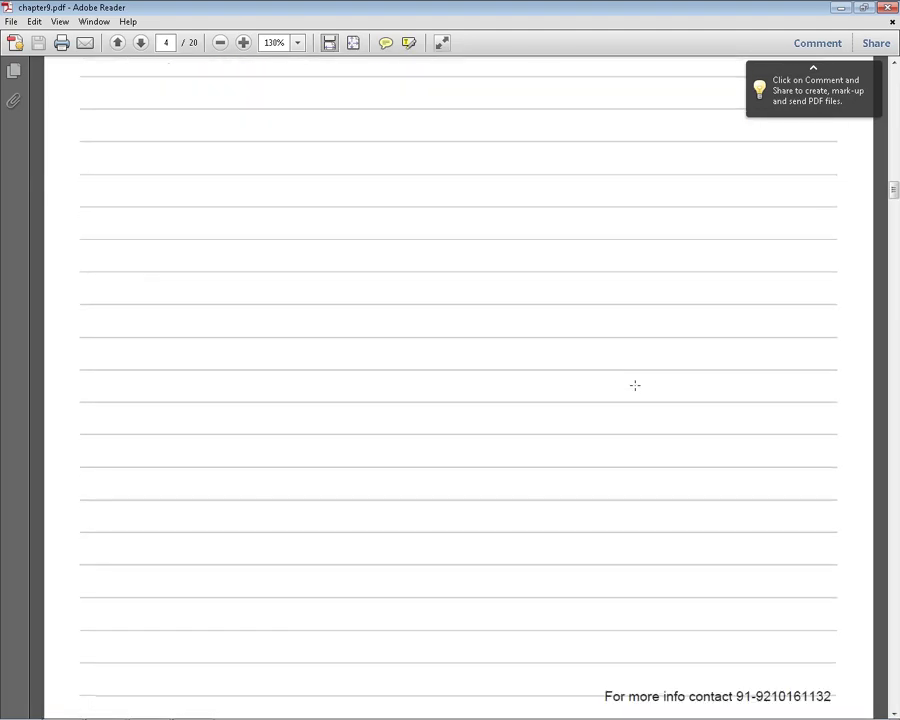
scroll(633, 382, down, 4)
scroll(634, 384, down, 9)
scroll(635, 382, down, 6)
scroll(635, 383, down, 5)
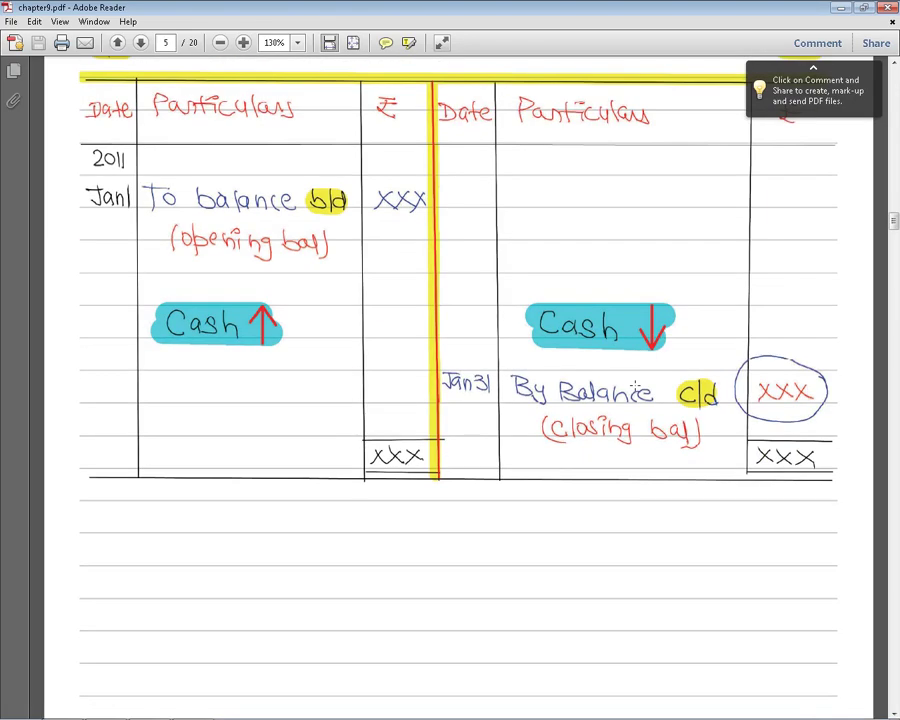
scroll(635, 385, down, 7)
scroll(634, 385, down, 8)
scroll(632, 384, down, 6)
scroll(632, 390, down, 14)
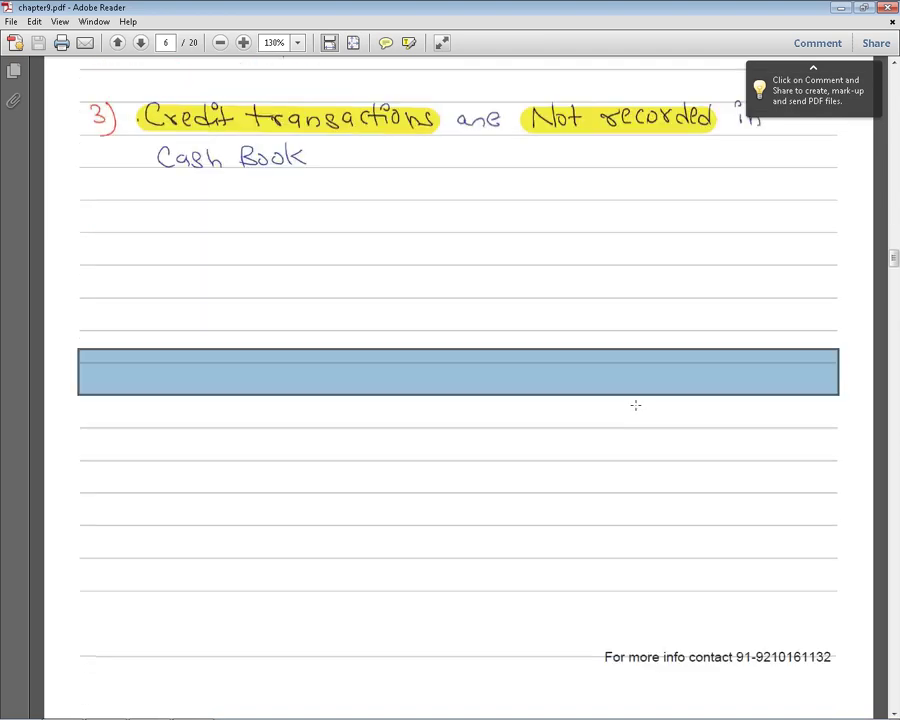
scroll(634, 405, down, 7)
scroll(635, 407, down, 6)
scroll(634, 406, down, 3)
Browse Local Disk (D:) to New folder (3) and open chapter9.pdf in PDF Editor
scroll(635, 408, up, 4)
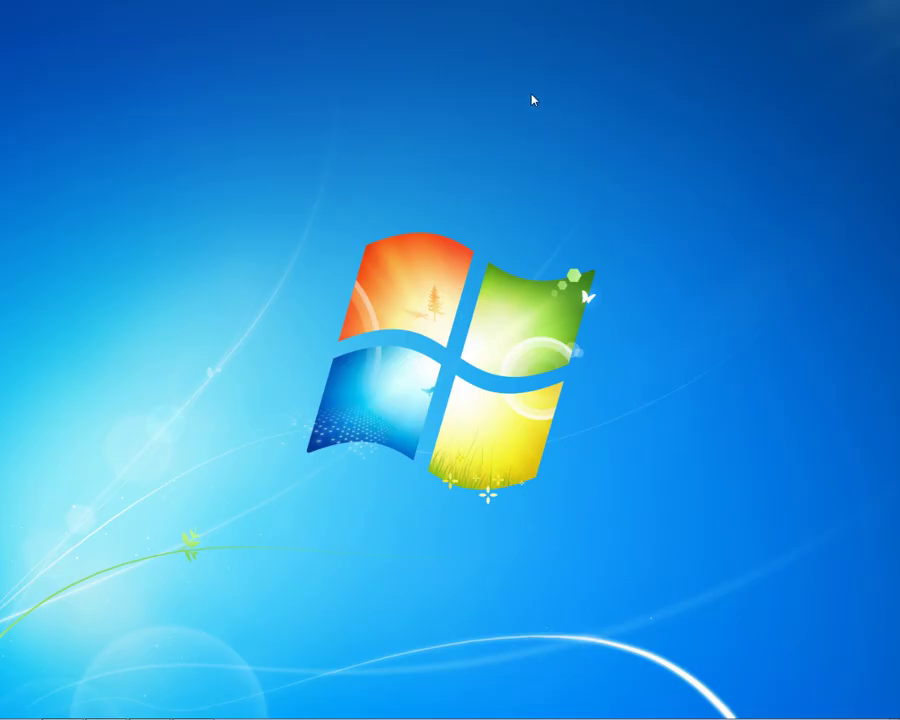
right_click(532, 95)
mouse_move(600, 103)
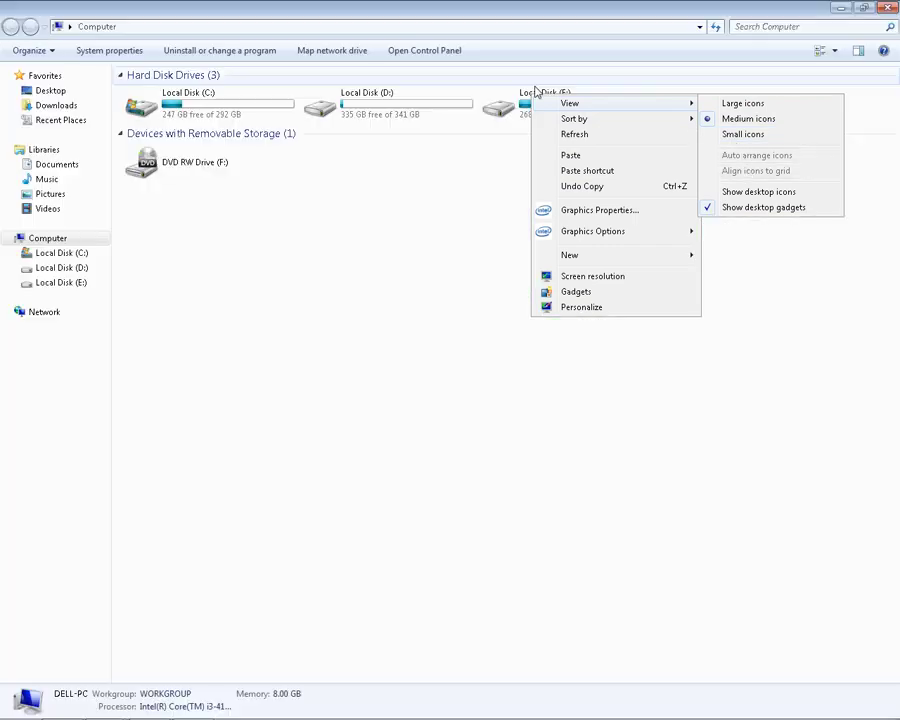
double_click(402, 114)
double_click(187, 180)
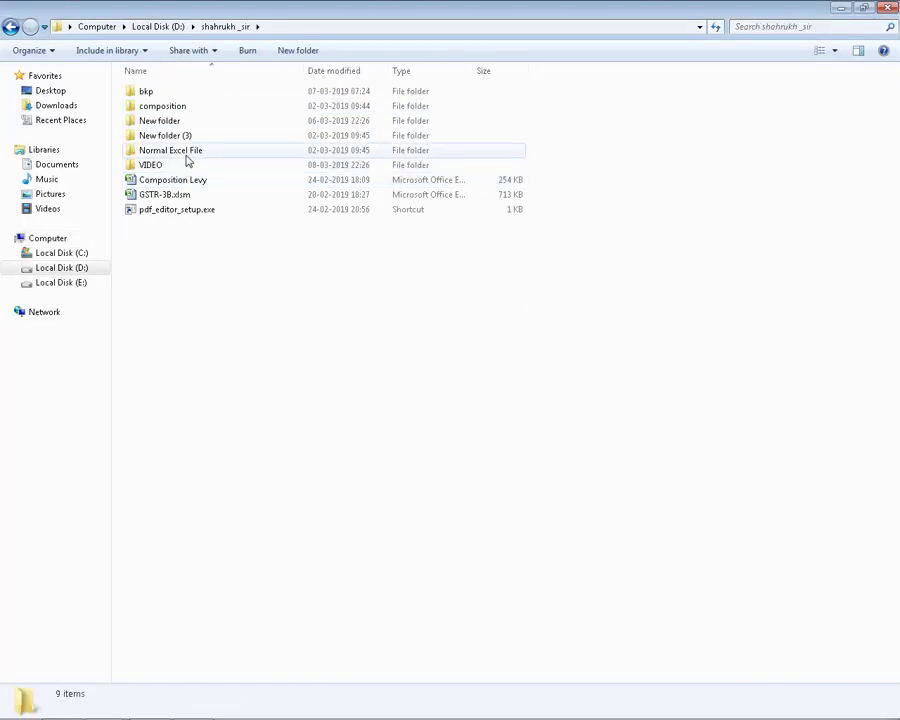
double_click(187, 135)
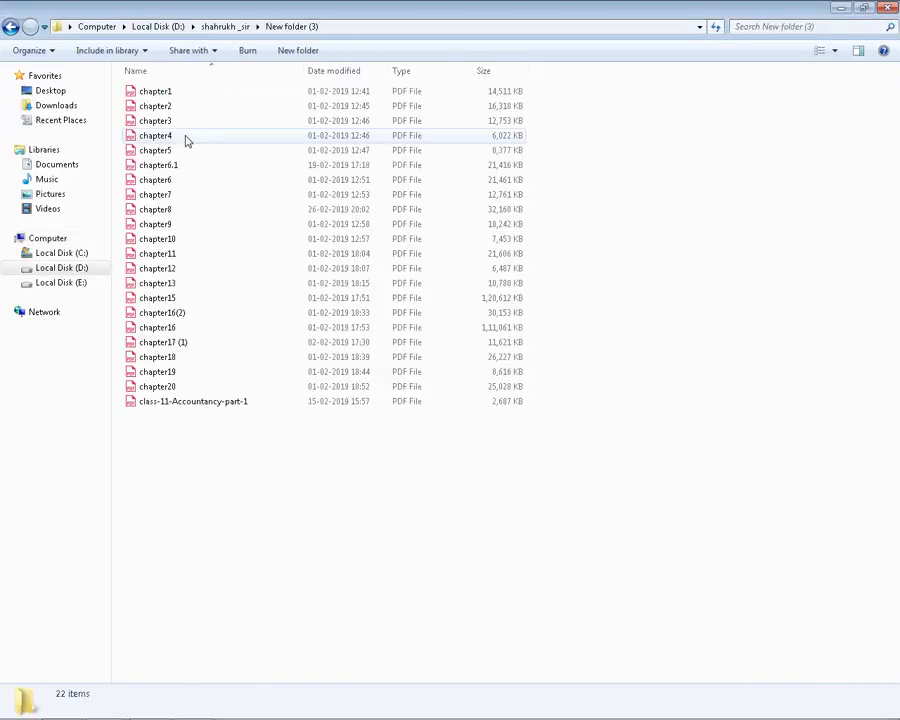
right_click(177, 225)
click(210, 231)
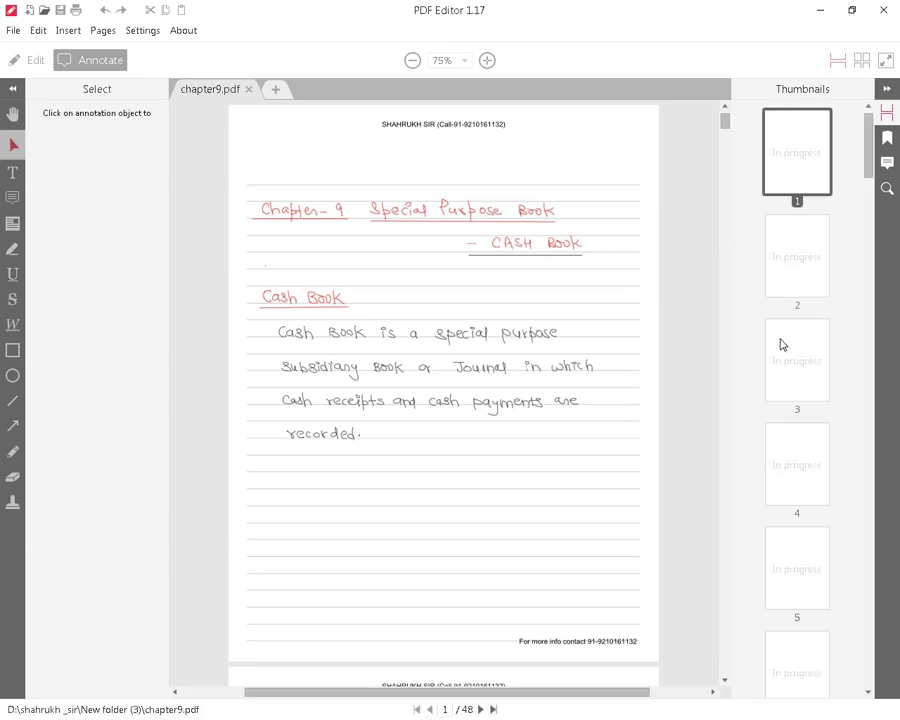
Browse chapter 9 notes pages 4–8, ending on page 7's Q-1 cash book
scroll(713, 291, up, 1)
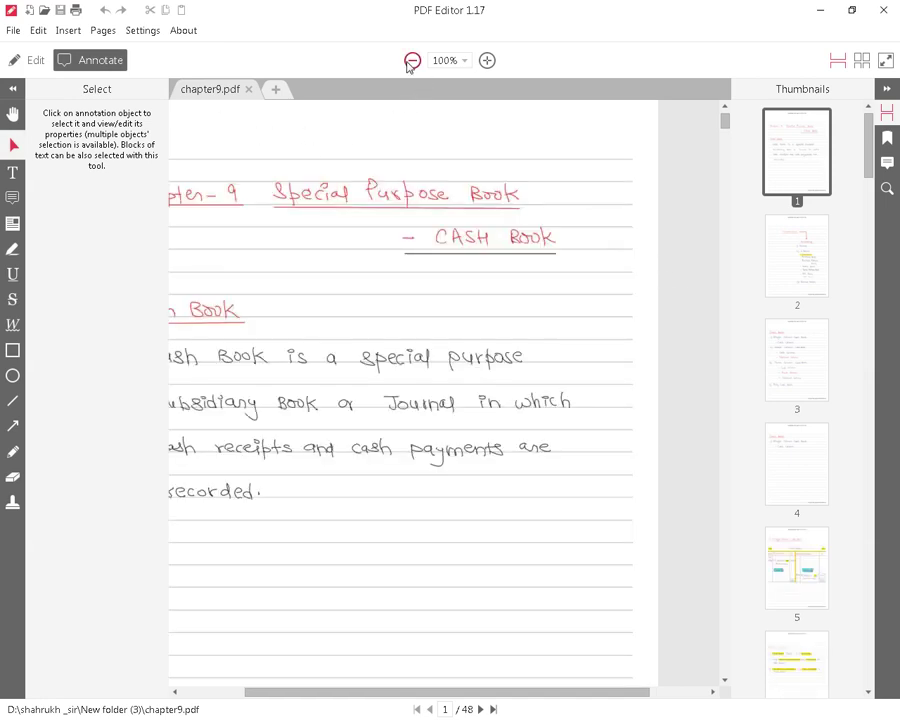
click(781, 482)
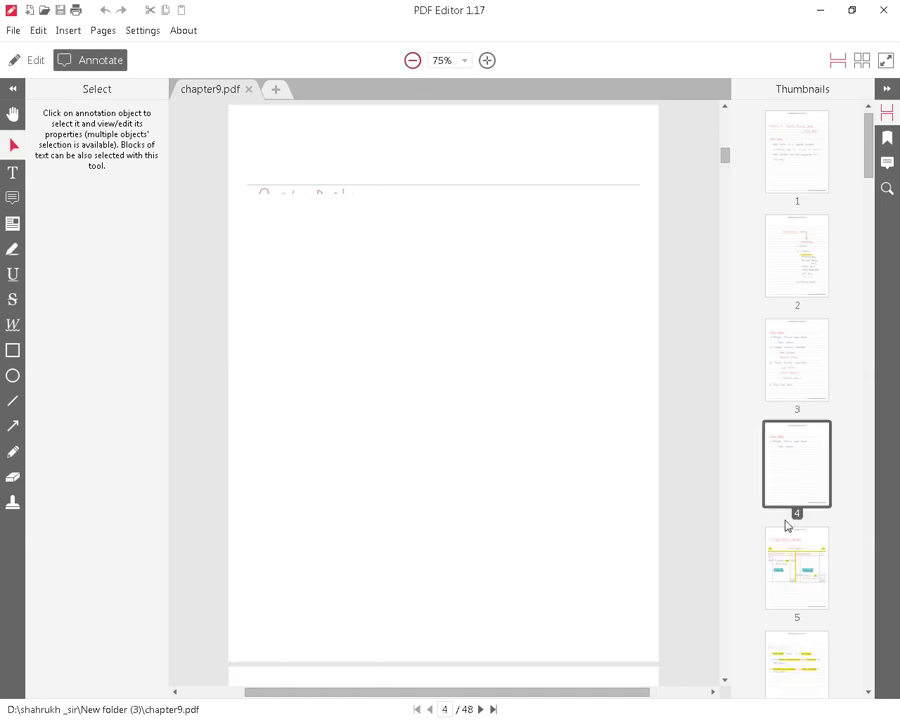
click(789, 578)
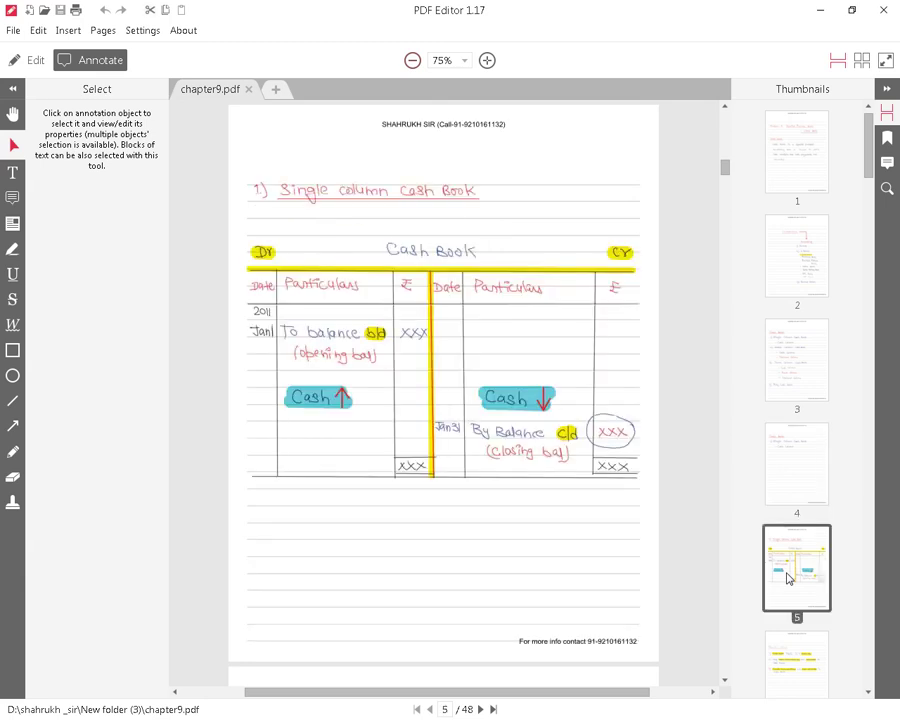
click(796, 649)
scroll(834, 596, down, 3)
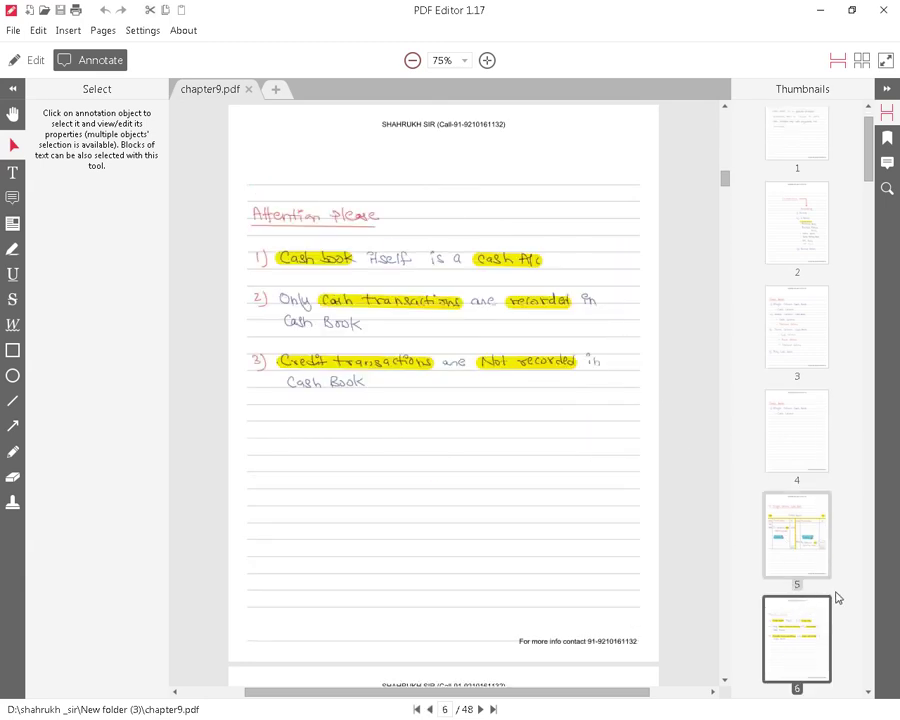
click(800, 422)
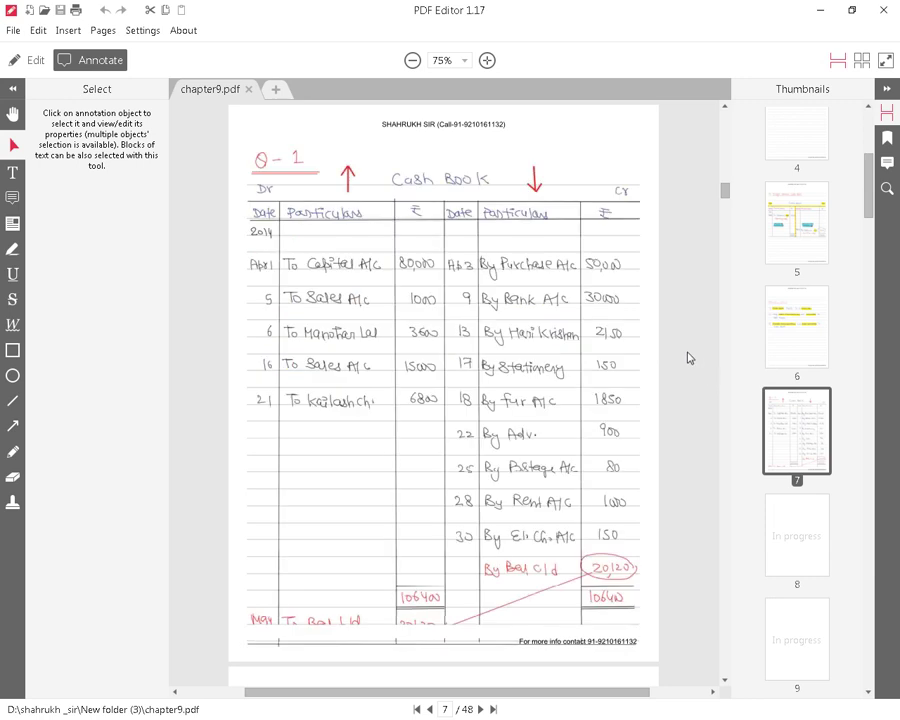
click(808, 544)
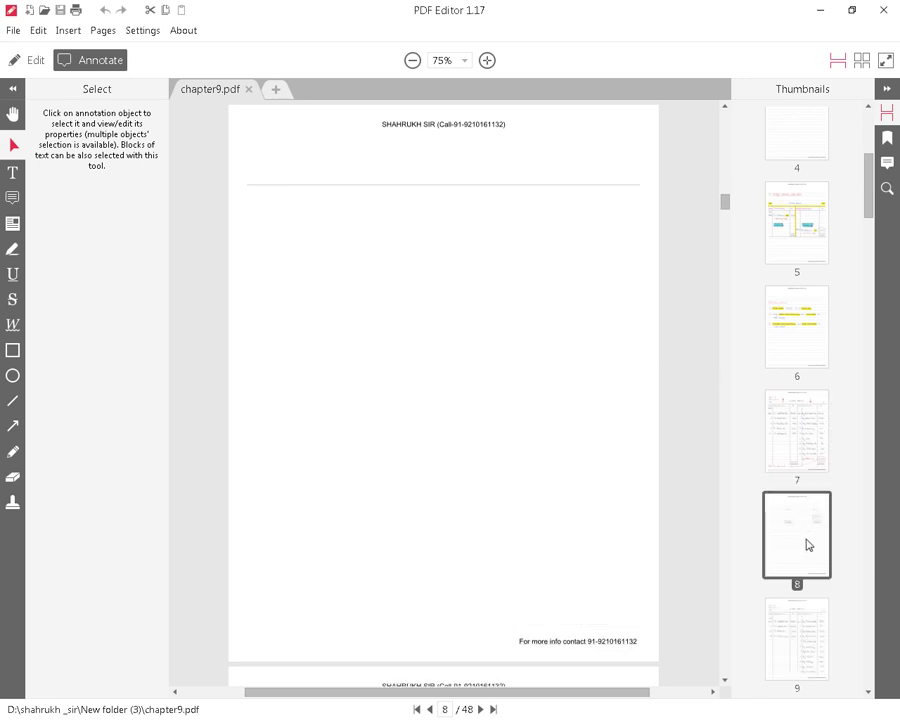
click(801, 456)
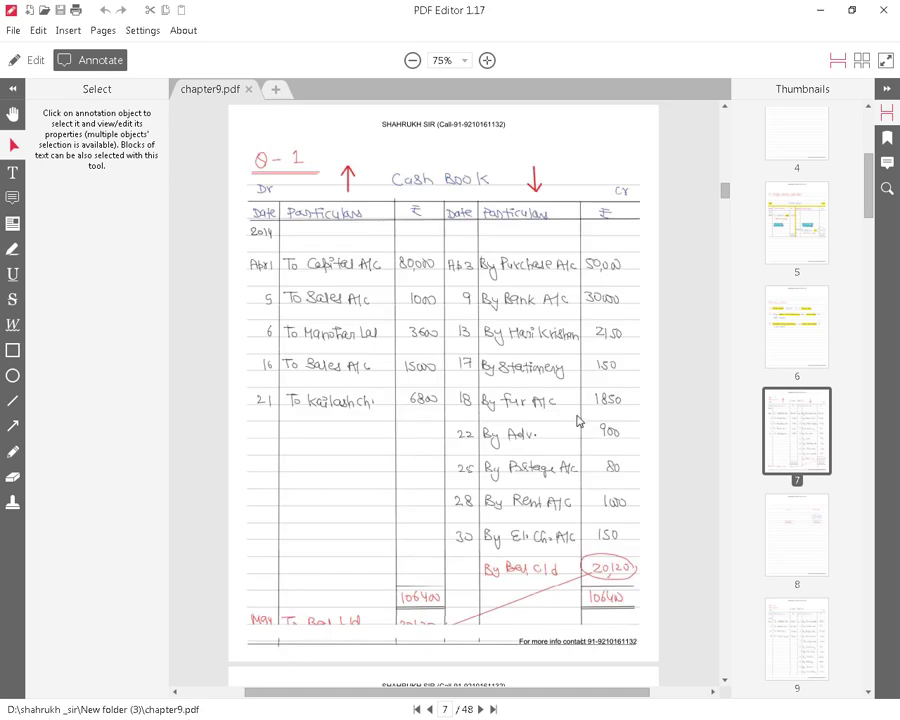
Open class-11-Accountancy-part-1.pdf from New folder (3) in Adobe Reader
click(820, 9)
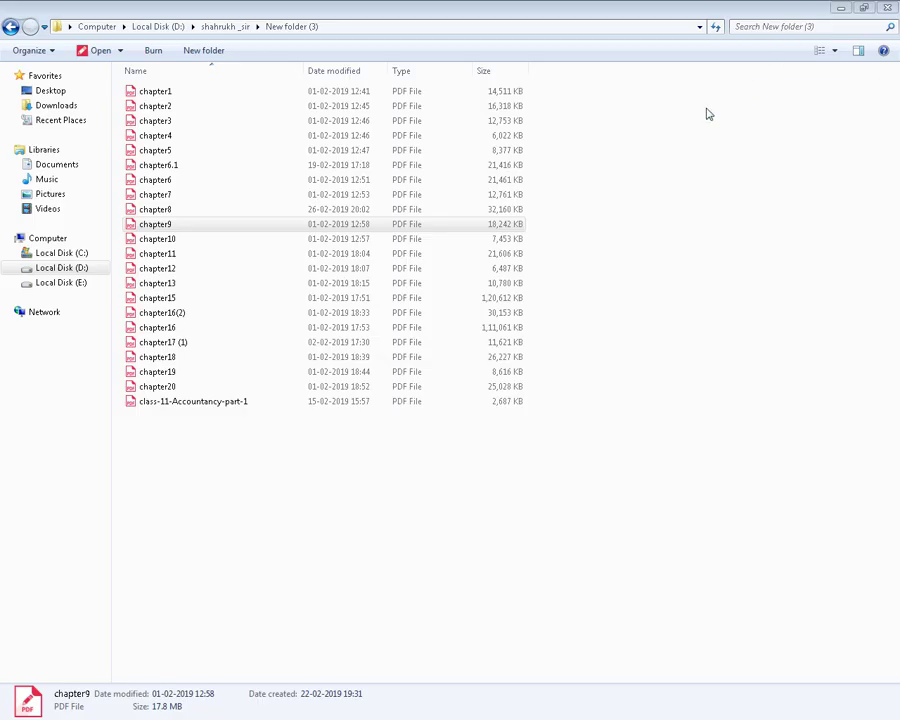
click(191, 402)
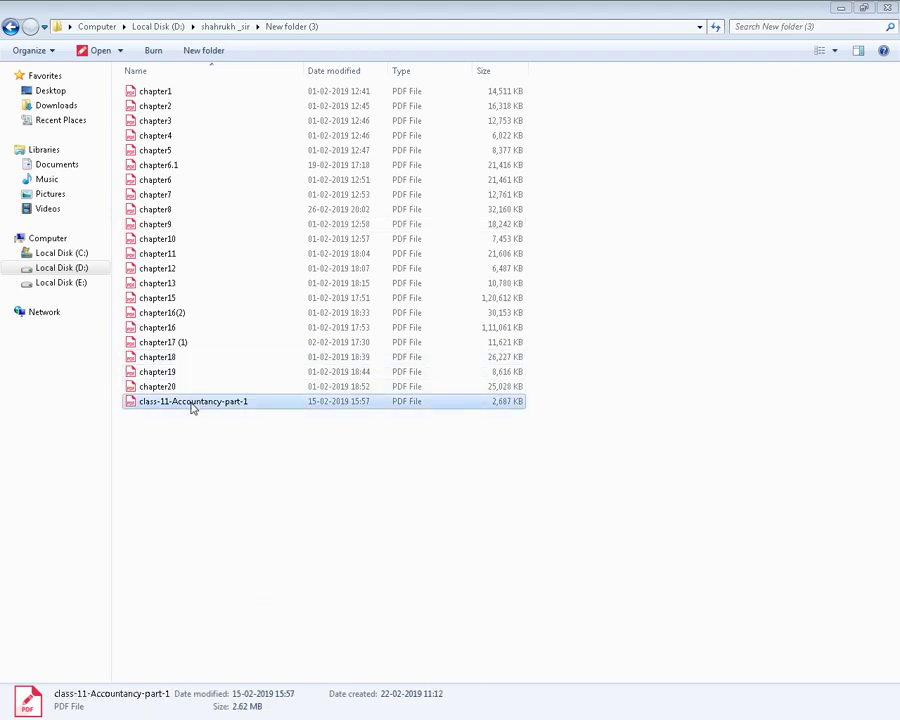
right_click(191, 402)
mouse_move(200, 427)
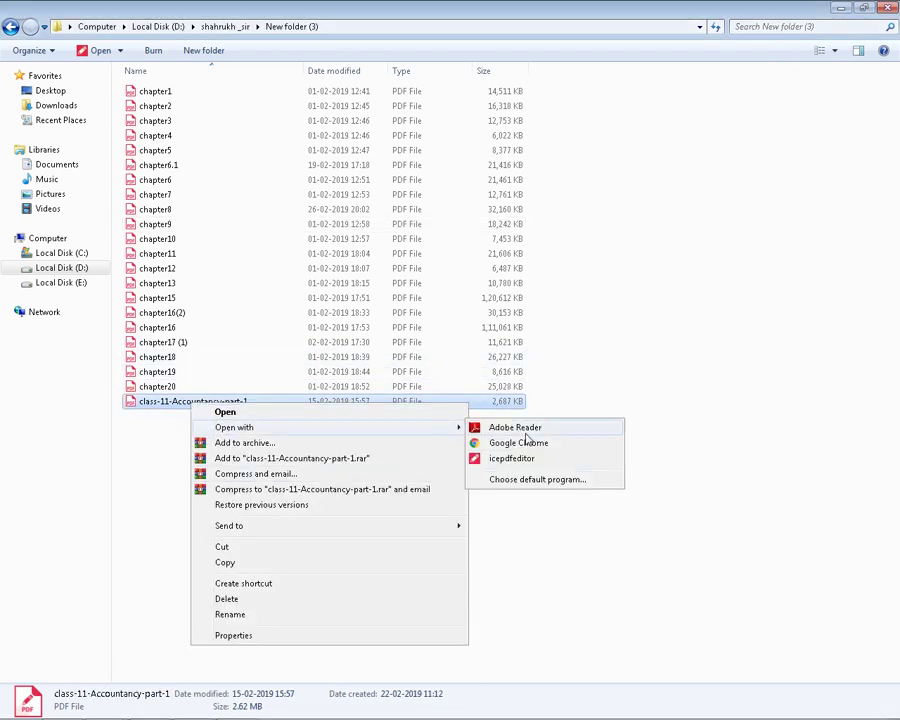
click(490, 427)
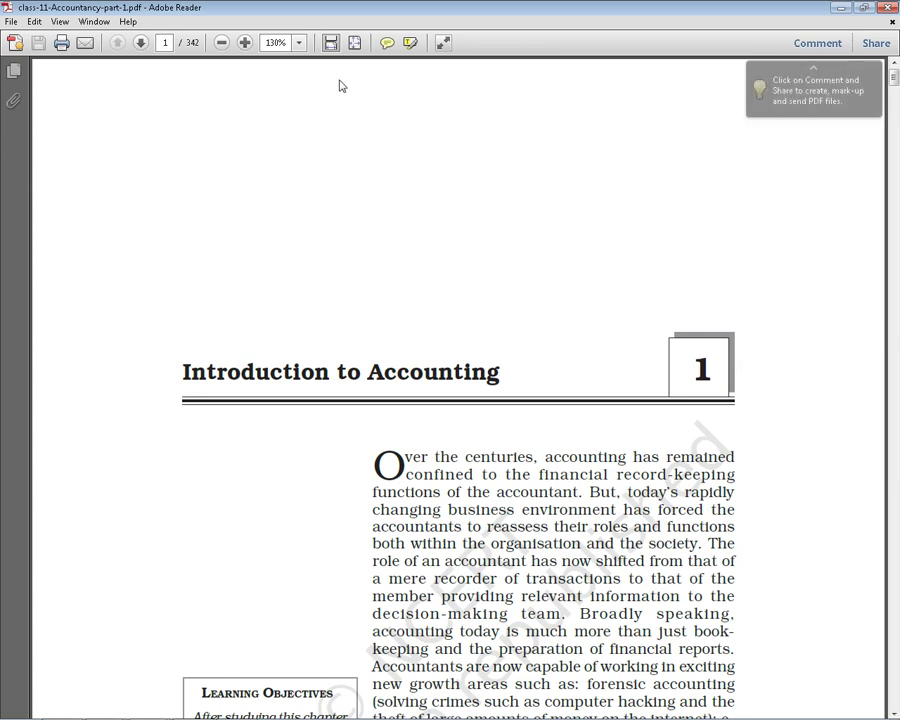
Set the textbook zoom to 150%, then back to 100%
click(274, 43)
double_click(274, 43)
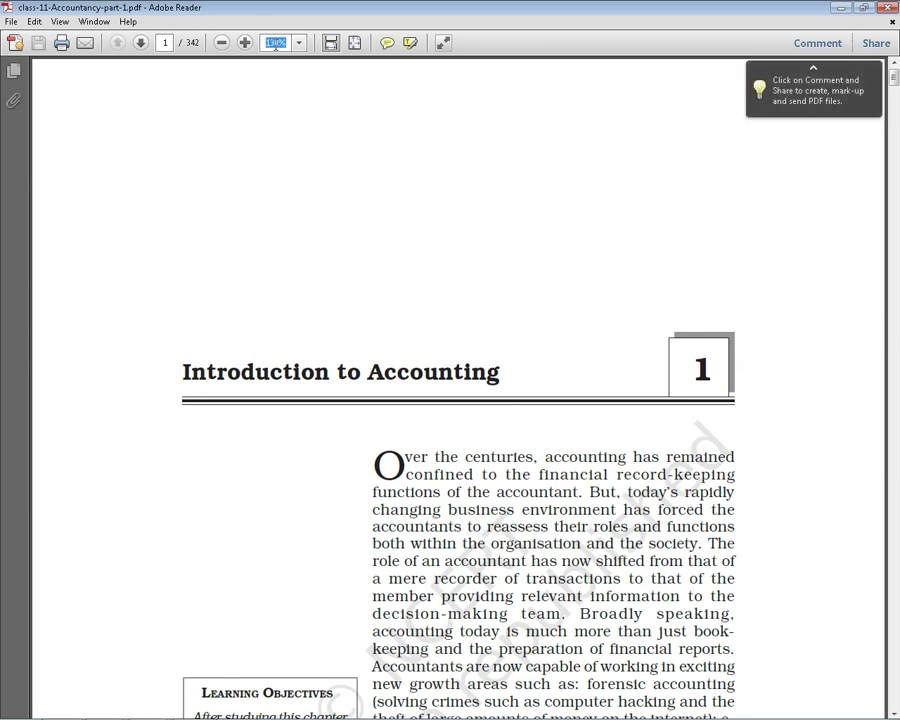
text(150)
key(Return)
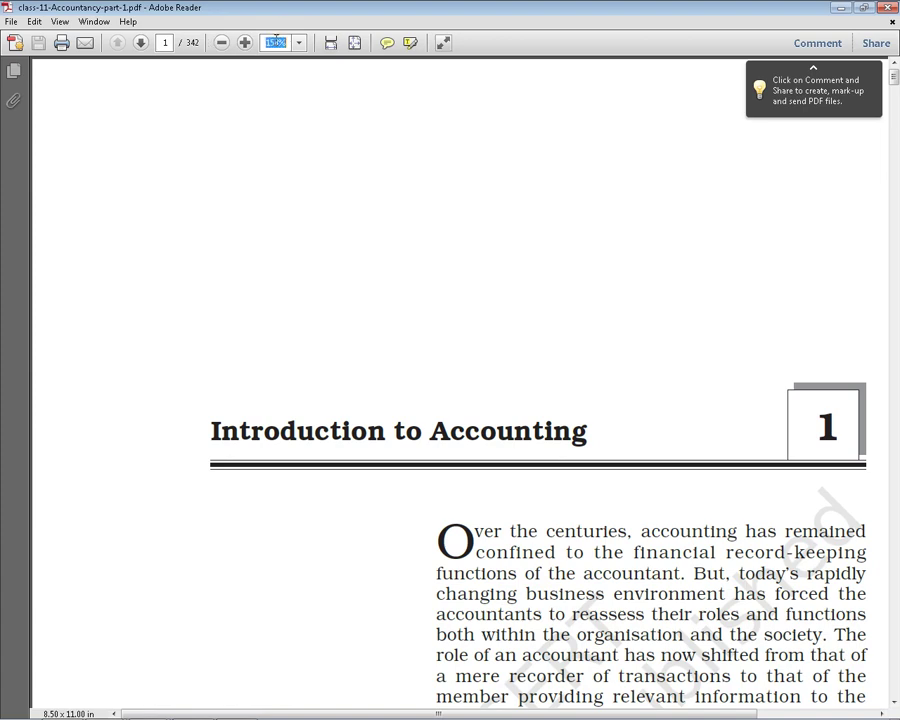
text(100)
key(Return)
text(54)
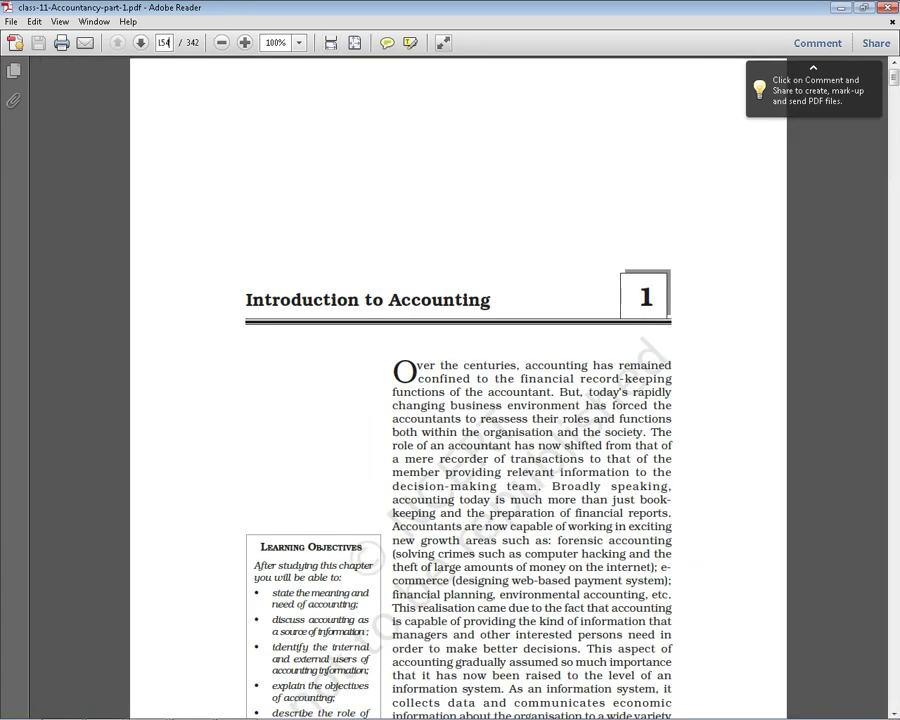
Scroll to page 153's December 2017 simple cash book exercise
scroll(454, 227, up, 1)
scroll(455, 236, up, 4)
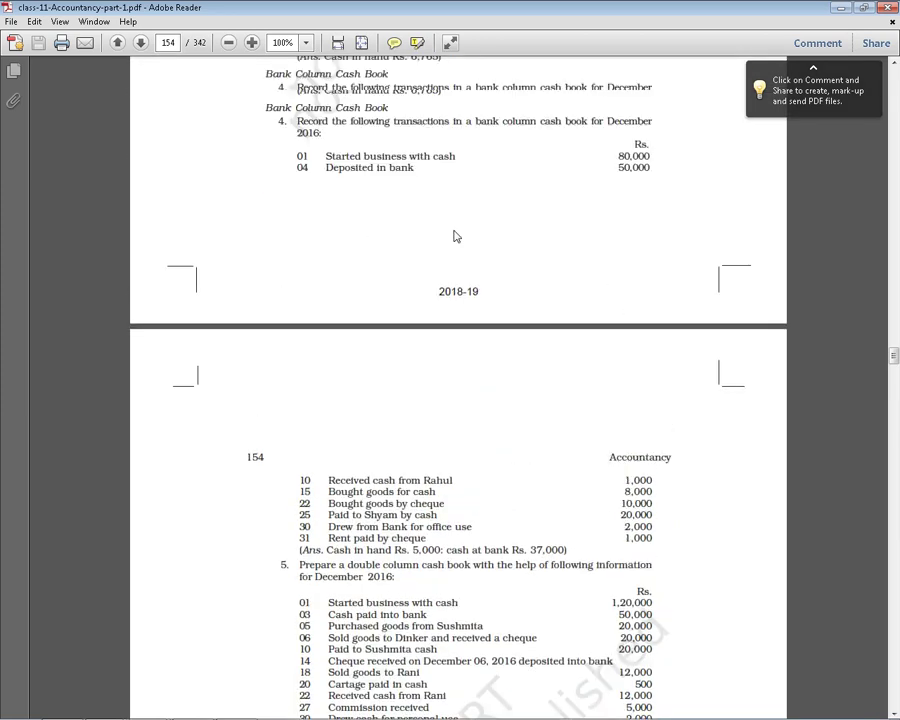
scroll(455, 230, up, 2)
scroll(300, 170, up, 2)
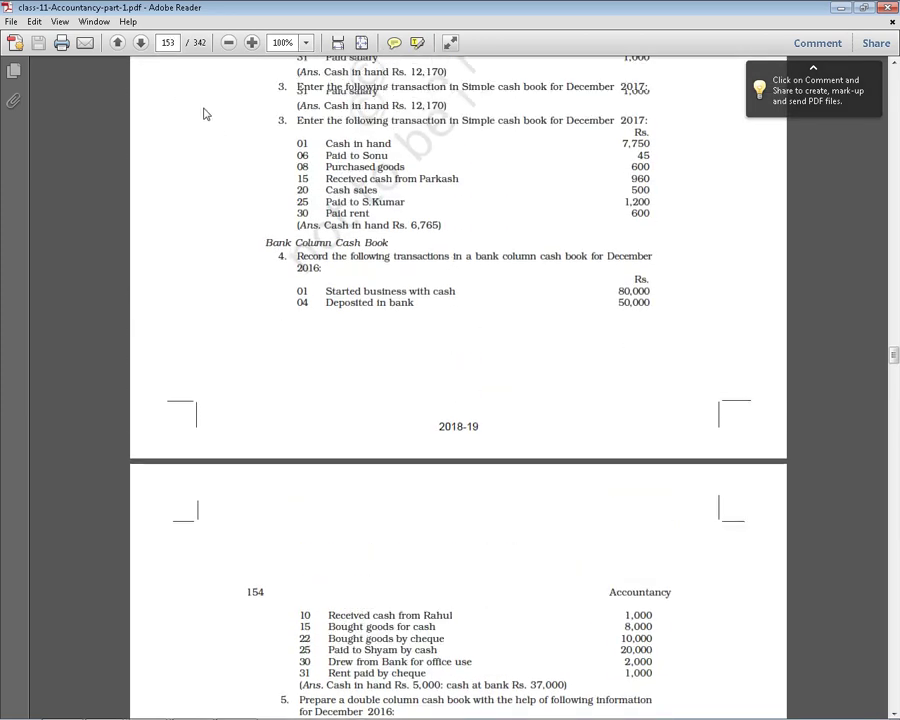
scroll(282, 189, up, 1)
scroll(282, 189, up, 3)
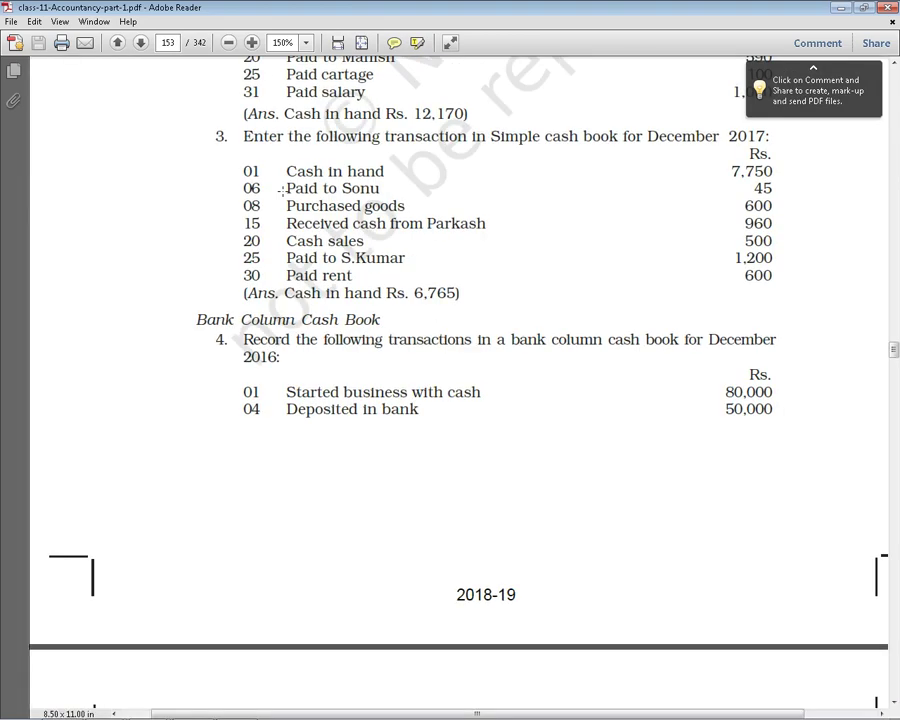
scroll(290, 215, up, 1)
scroll(291, 215, down, 1)
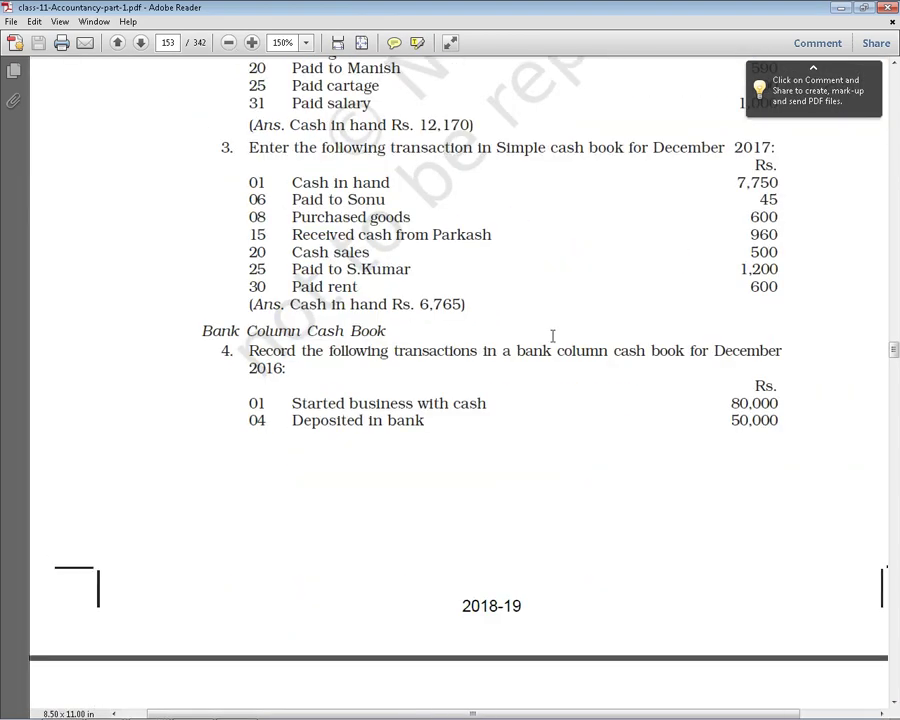
mouse_move(105, 710)
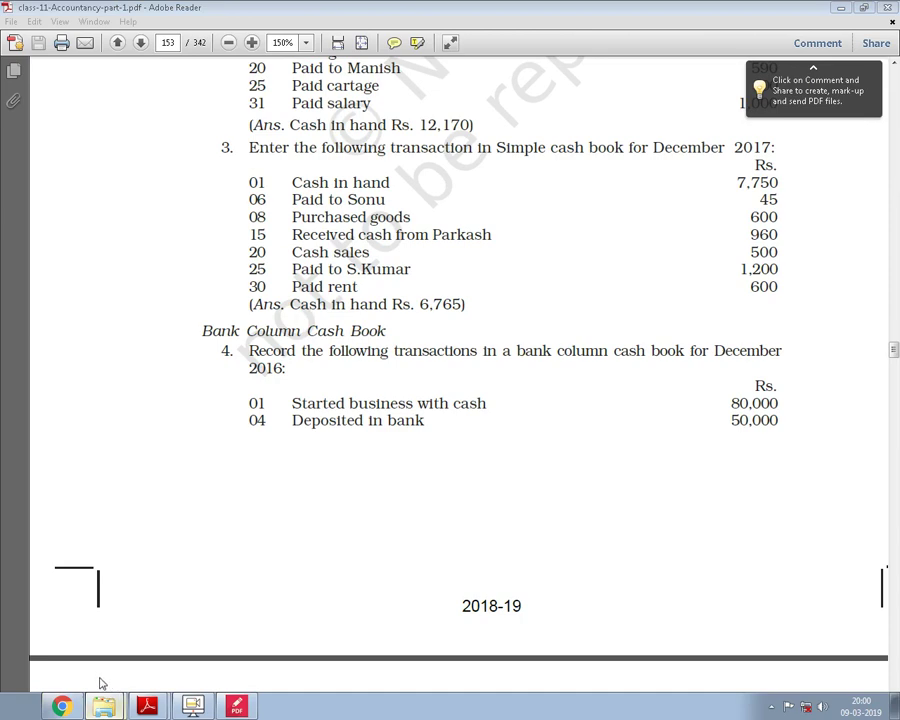
Open the Cash Book -1 workbook from Downloads\Desktop\SQL SEVER in Excel
click(104, 706)
click(50, 106)
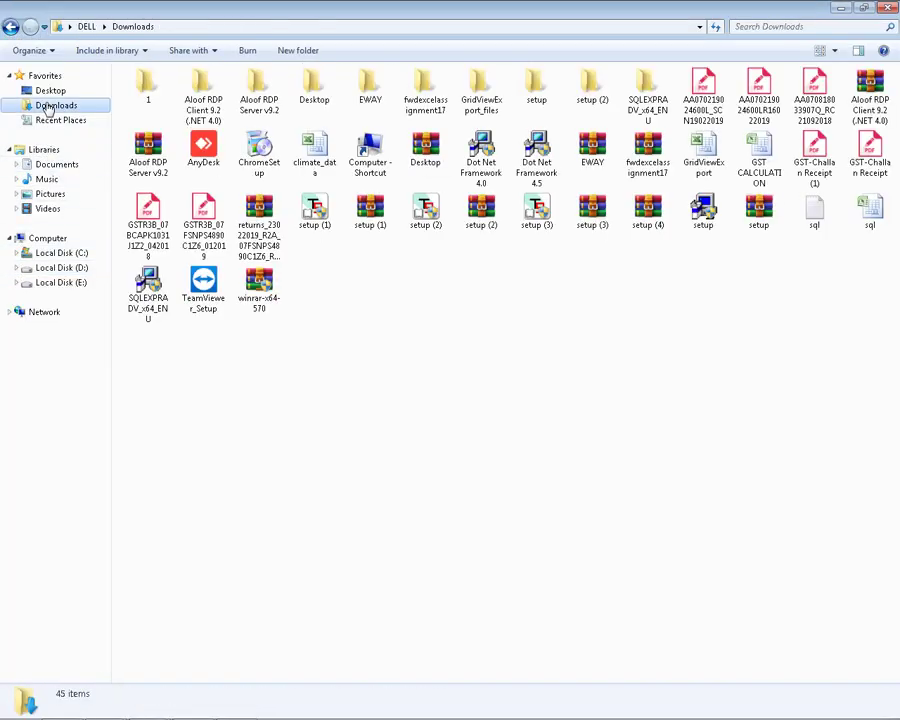
double_click(315, 94)
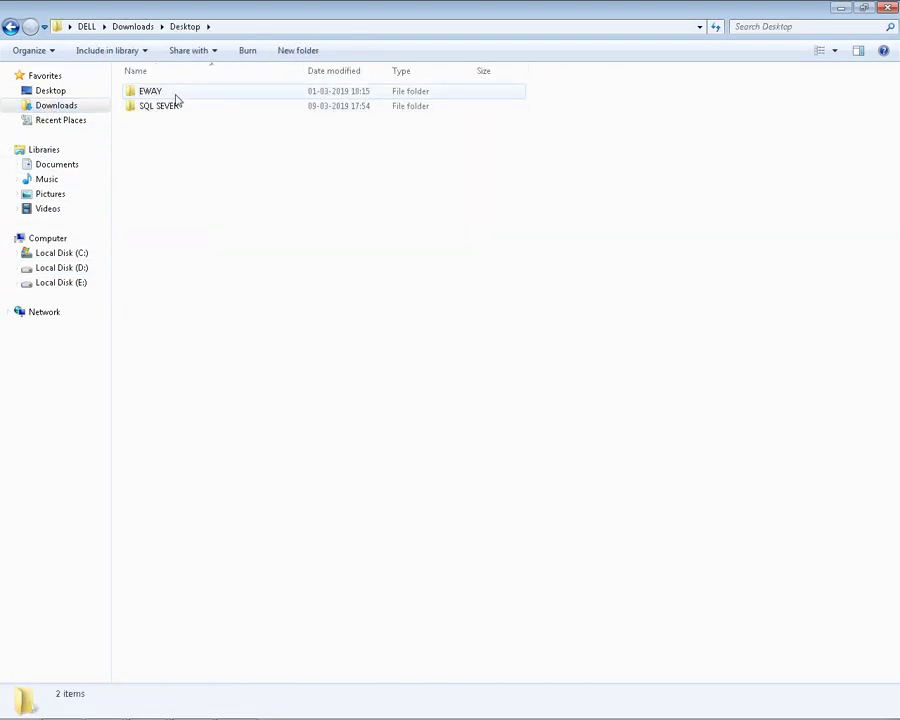
double_click(170, 106)
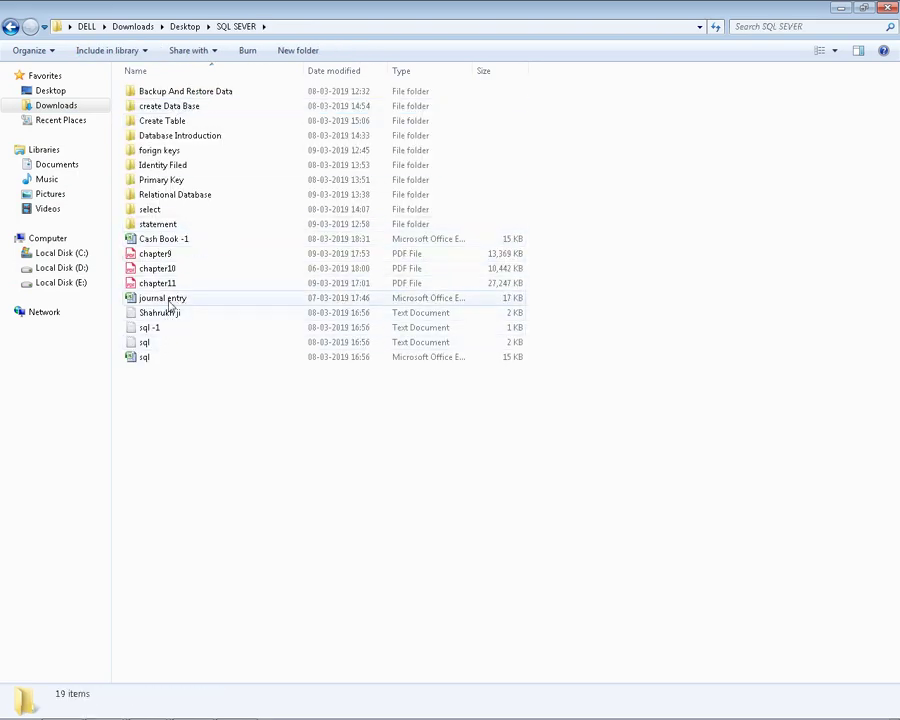
double_click(170, 240)
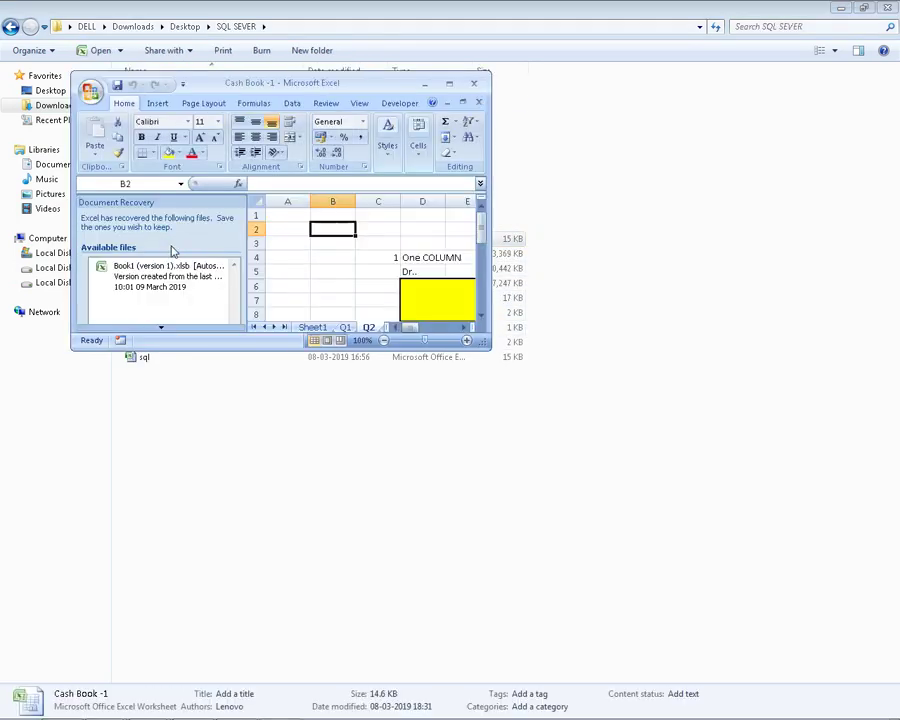
Maximize Excel, discard the recovered files, and check E21 'To Balance C/D' and D4 'One COLUMN'
click(452, 80)
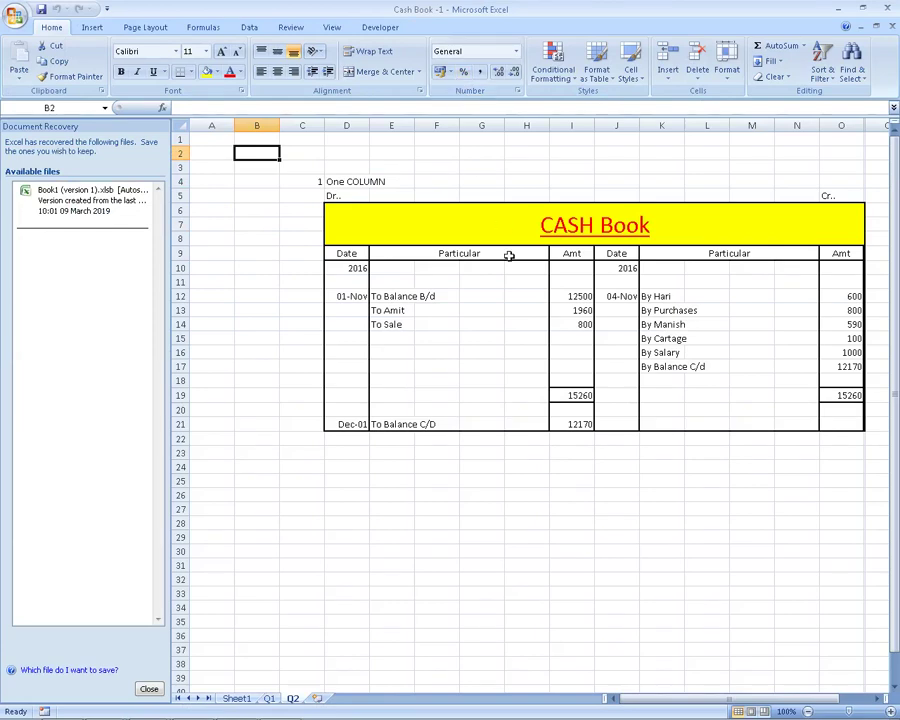
click(148, 689)
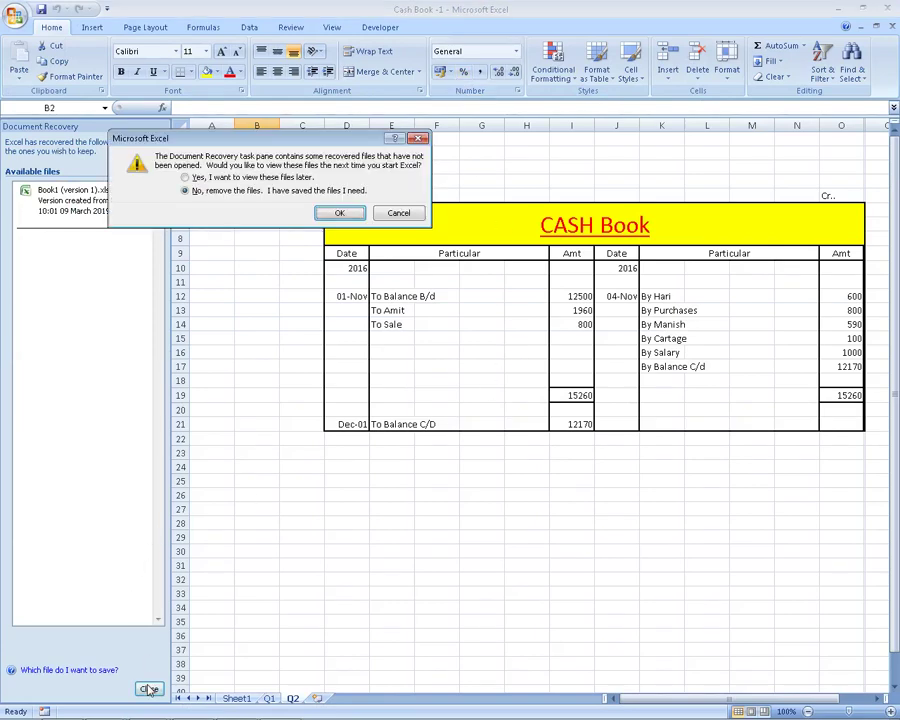
click(342, 213)
click(210, 424)
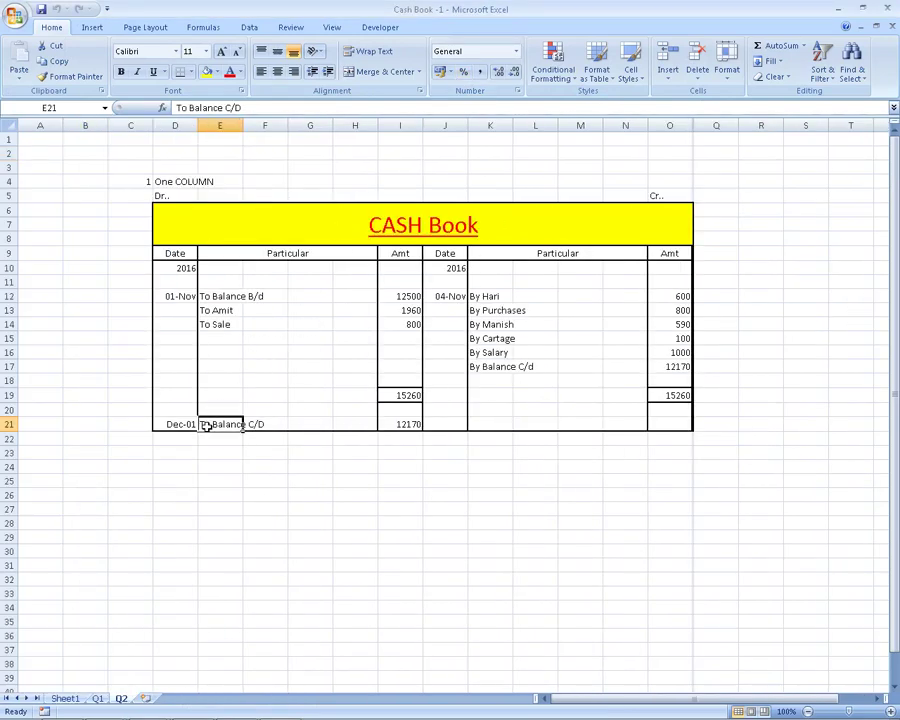
click(157, 181)
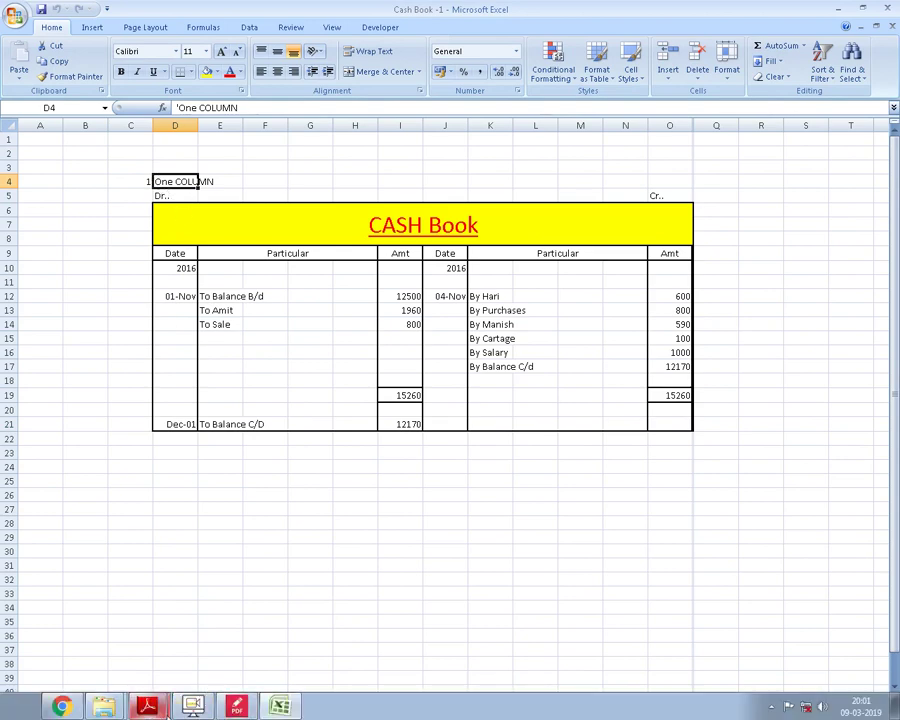
click(237, 707)
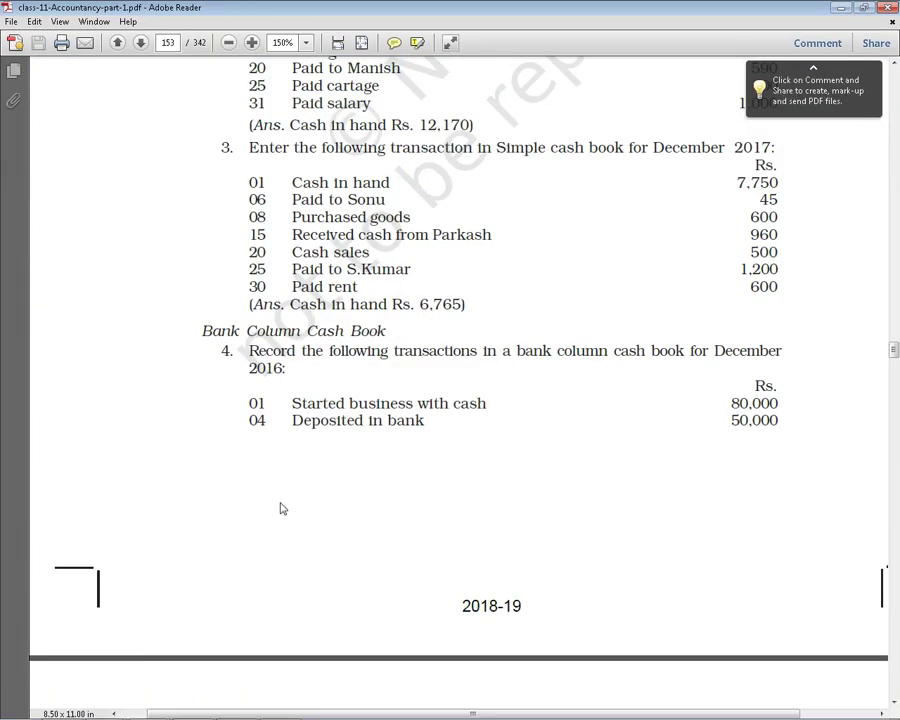
Highlight 'December' in the textbook's simple cash book exercise 3
scroll(279, 440, up, 2)
scroll(280, 374, up, 2)
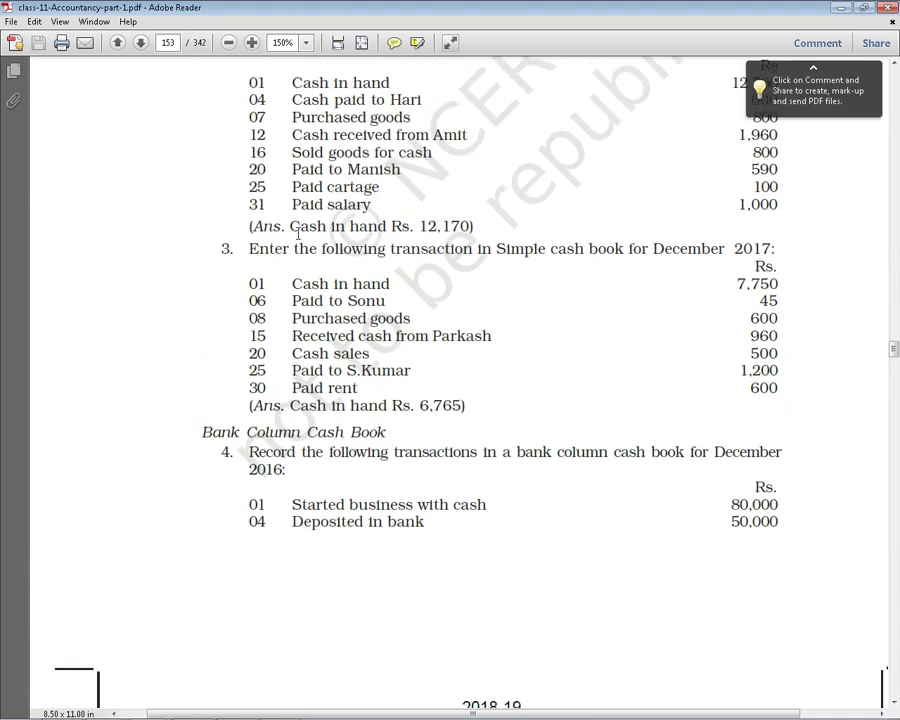
drag(652, 248, 726, 251)
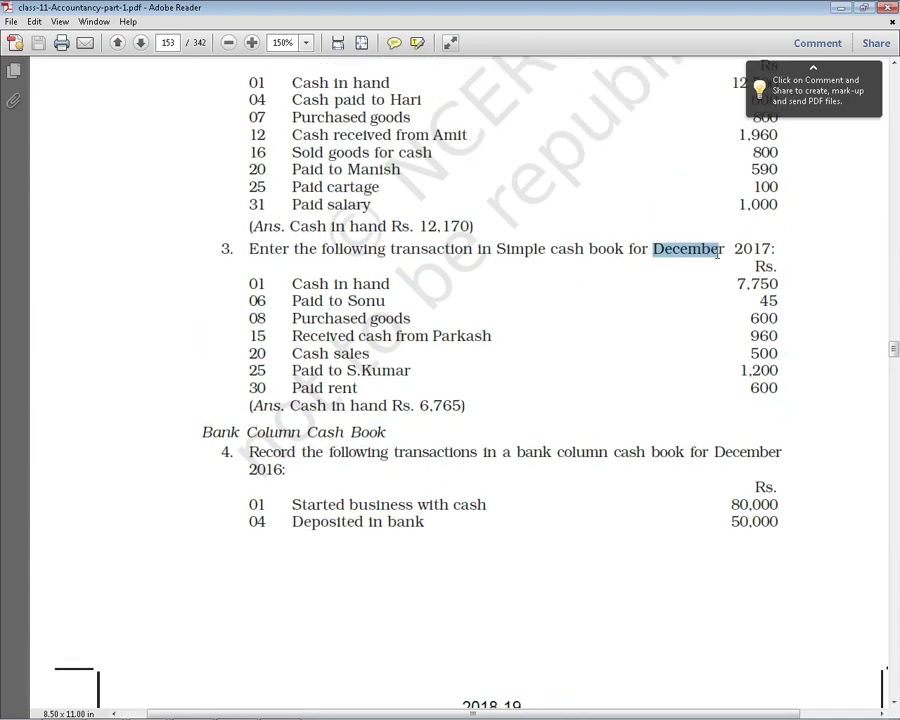
On the Q1 cash book sheet, check the 01-Dec date and year 2016 in D10
key(alt+Tab)
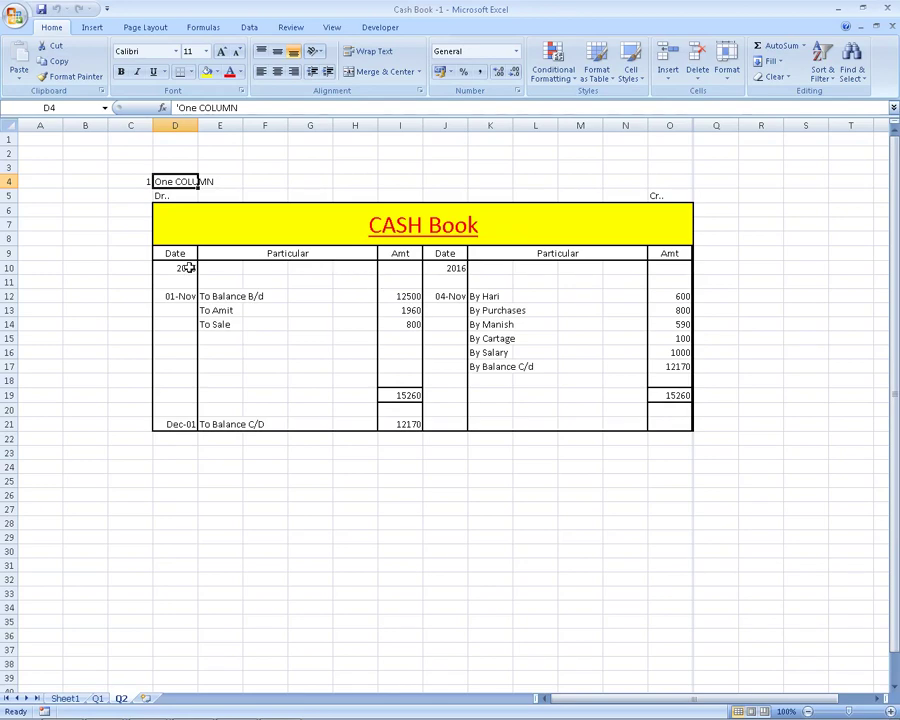
click(66, 698)
click(97, 699)
scroll(130, 470, up, 1)
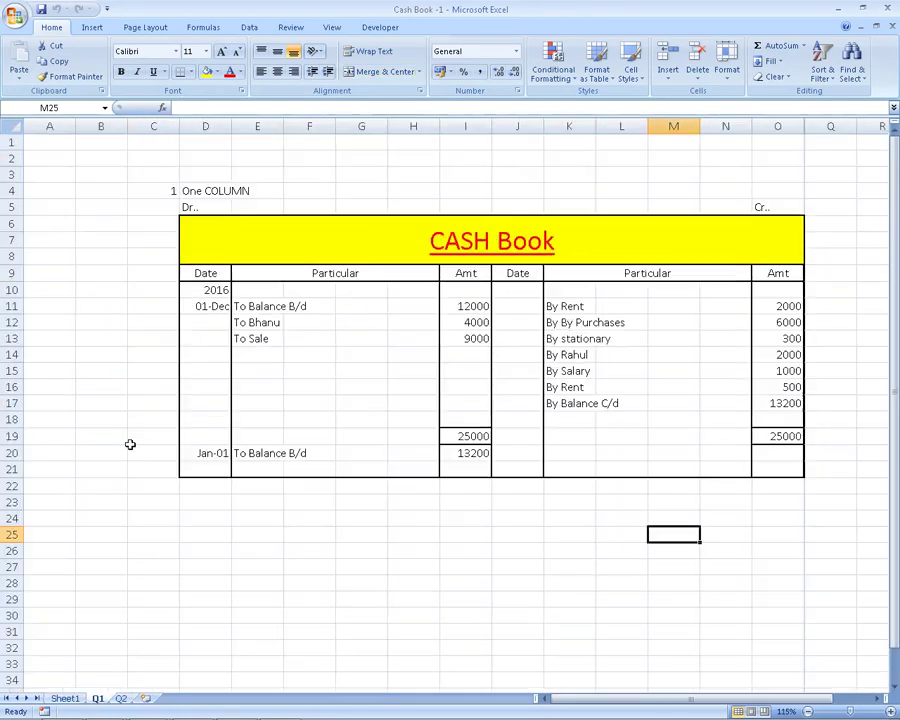
scroll(135, 430, up, 1)
click(174, 328)
click(175, 311)
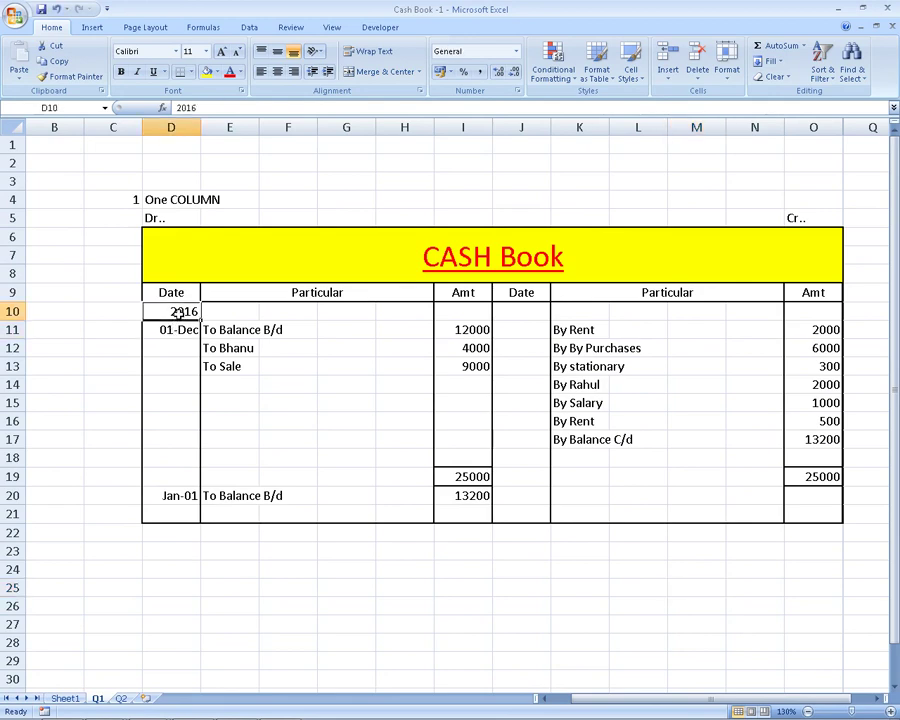
key(alt+Tab)
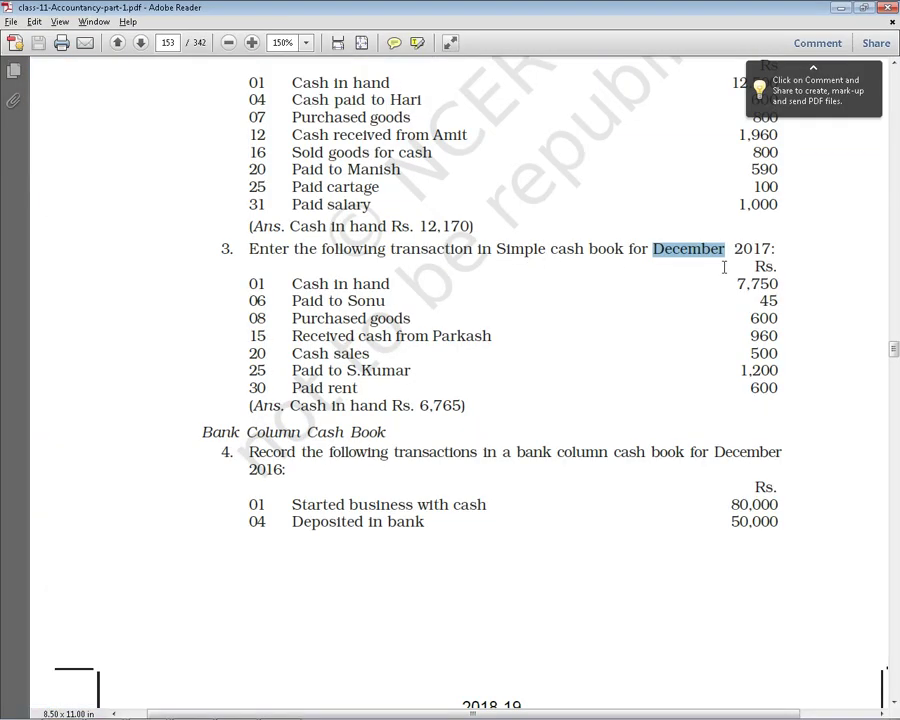
Highlight 2016 in question 2's heading, then scroll up to question 1's December 2016 transactions
scroll(724, 265, up, 3)
click(737, 179)
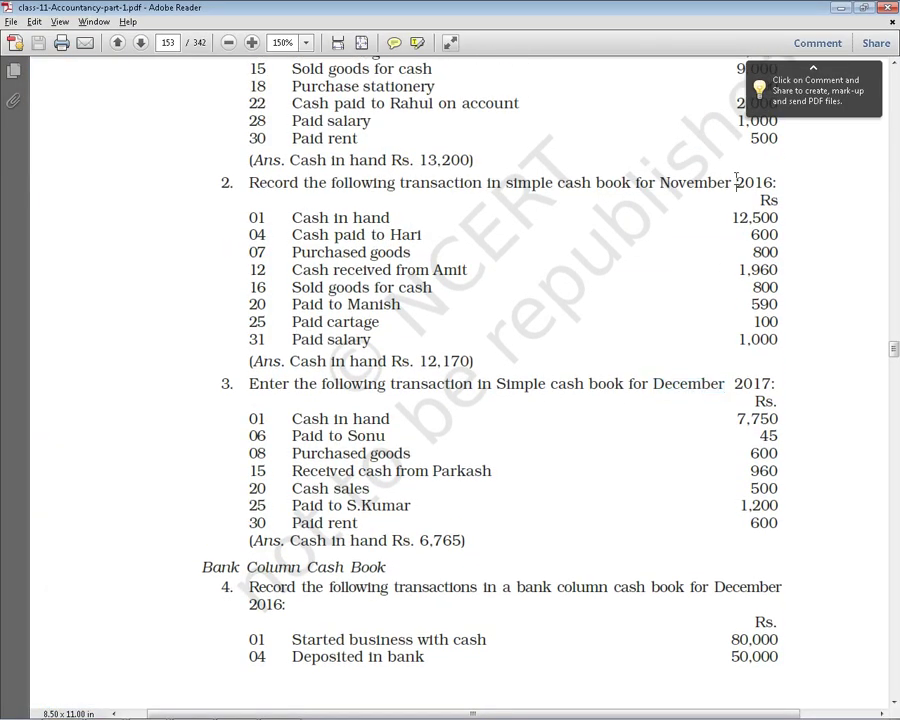
drag(737, 179, 773, 181)
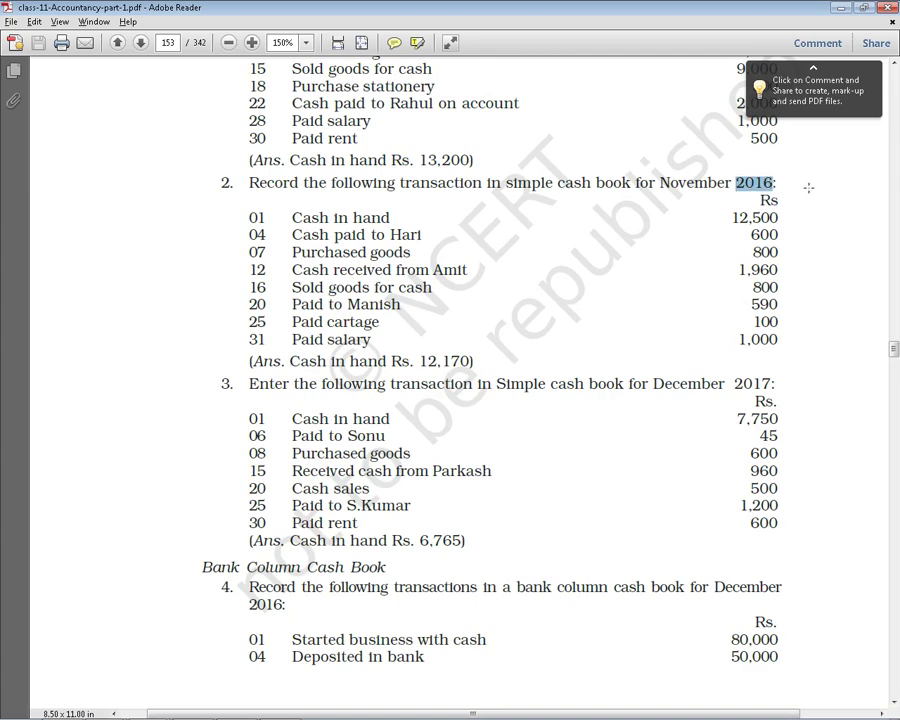
scroll(808, 187, up, 3)
scroll(800, 199, up, 2)
click(497, 120)
scroll(725, 180, up, 1)
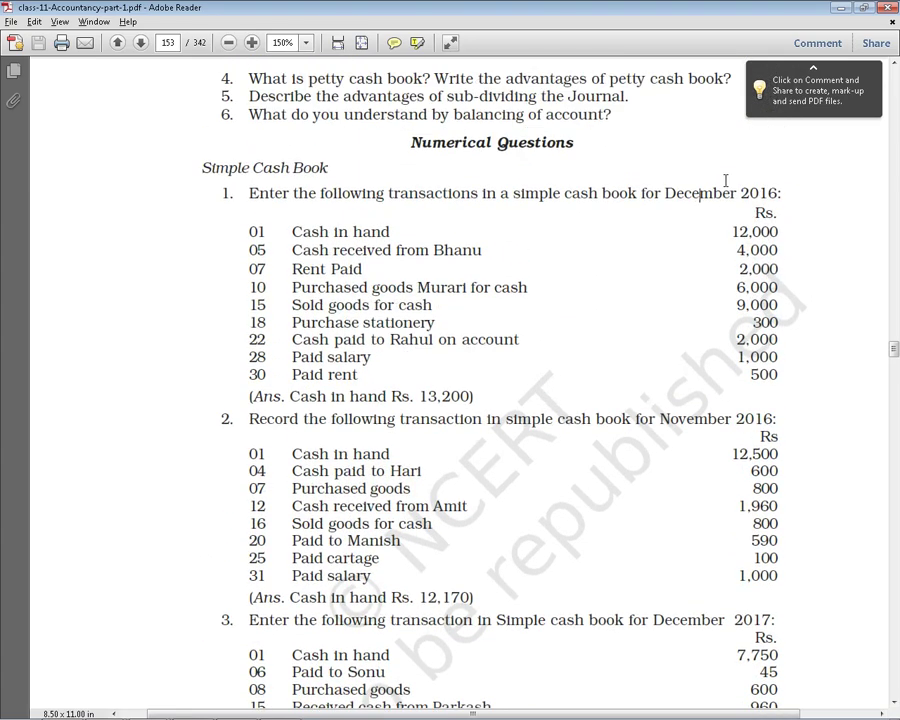
key(alt+Tab)
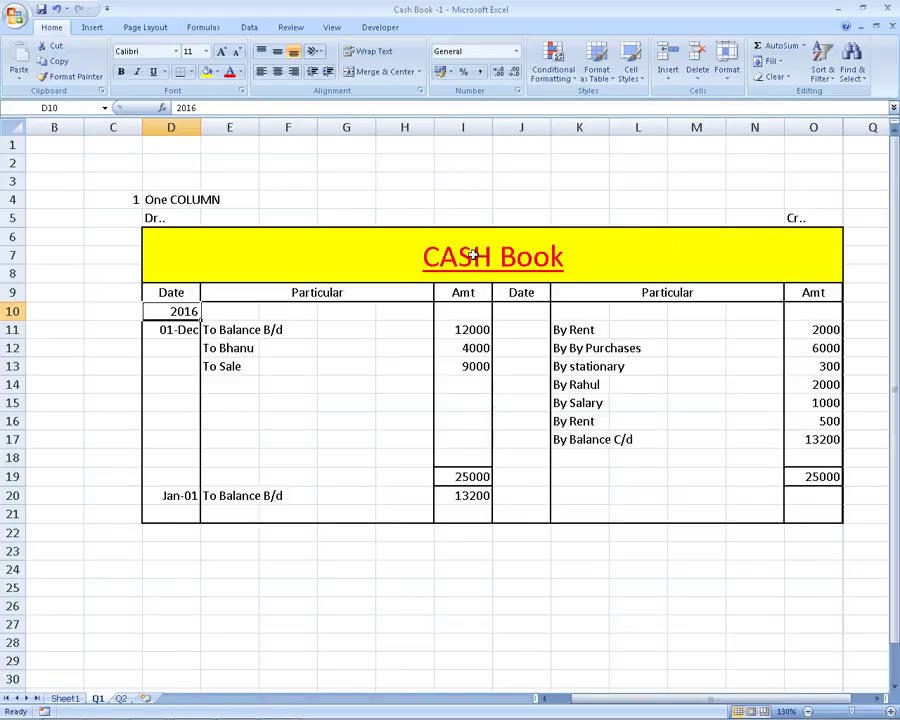
key(alt+Tab)
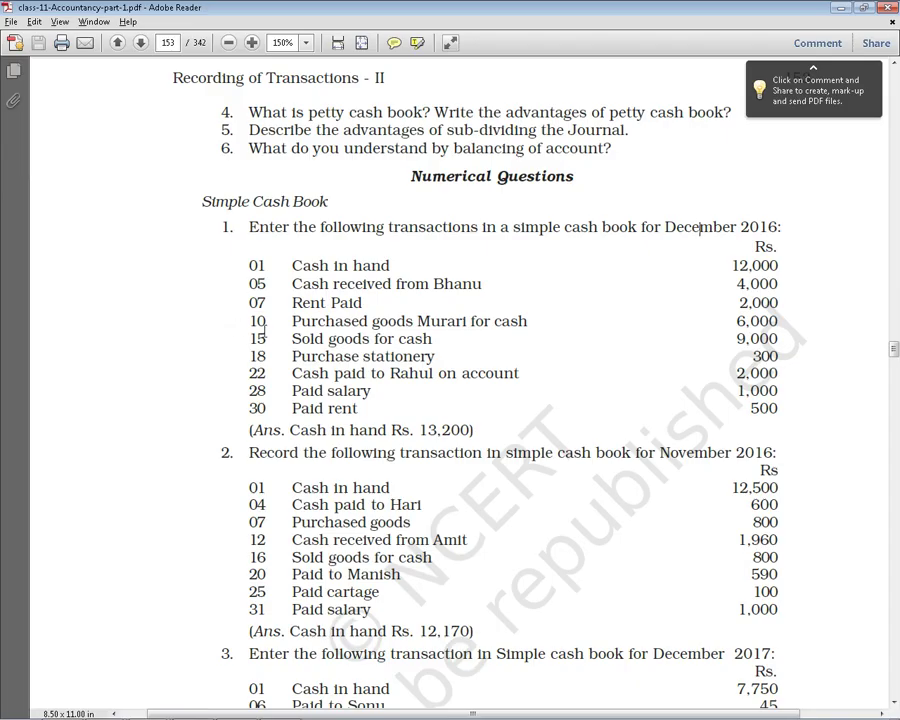
double_click(257, 265)
key(alt+Tab)
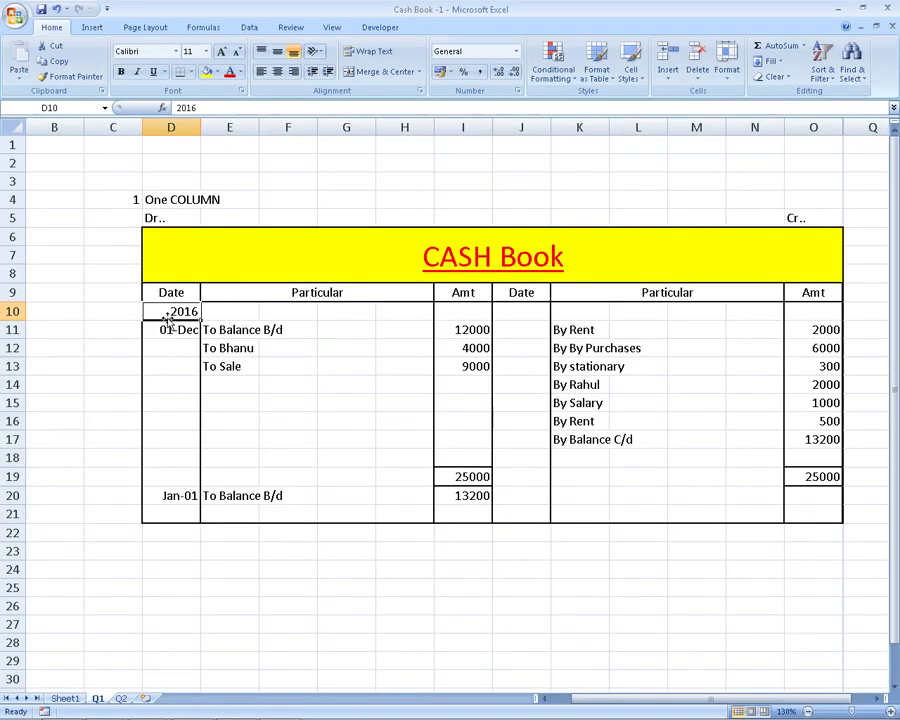
click(167, 326)
key(alt+Tab)
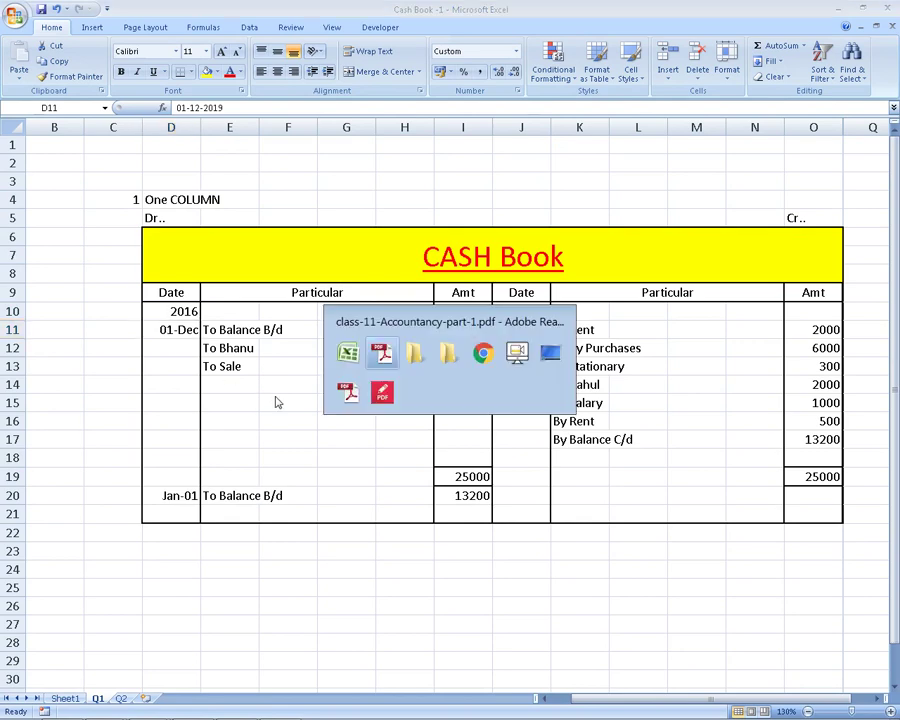
drag(733, 265, 795, 265)
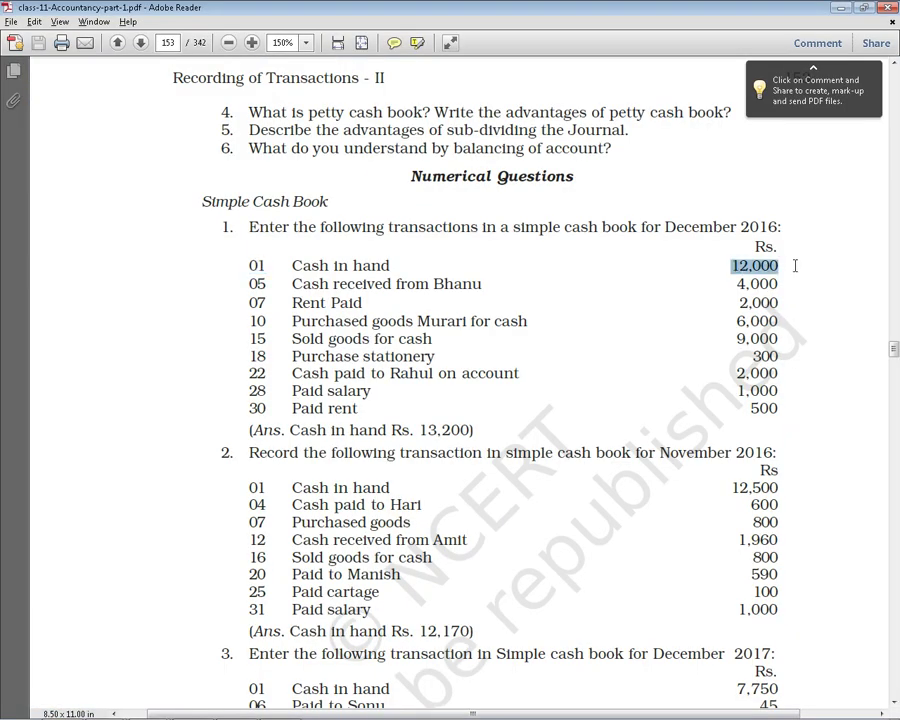
key(alt+Tab)
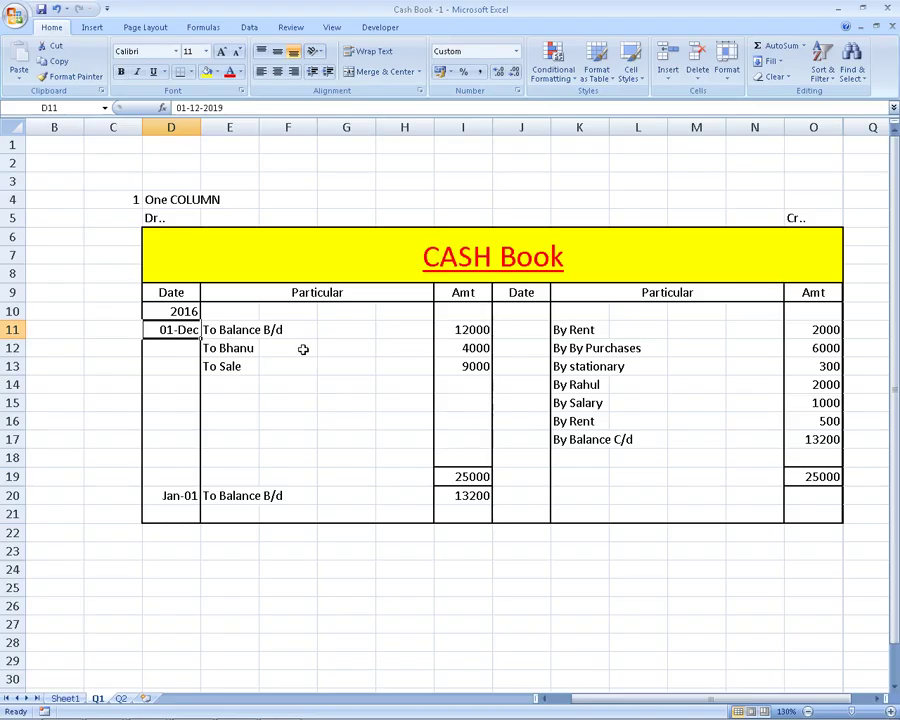
click(221, 329)
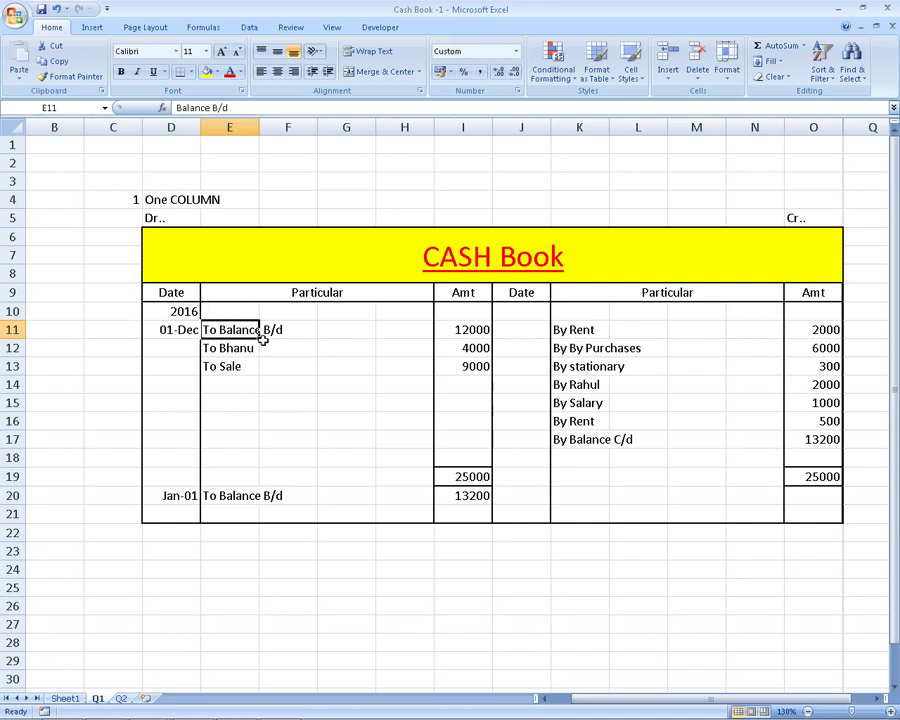
click(469, 329)
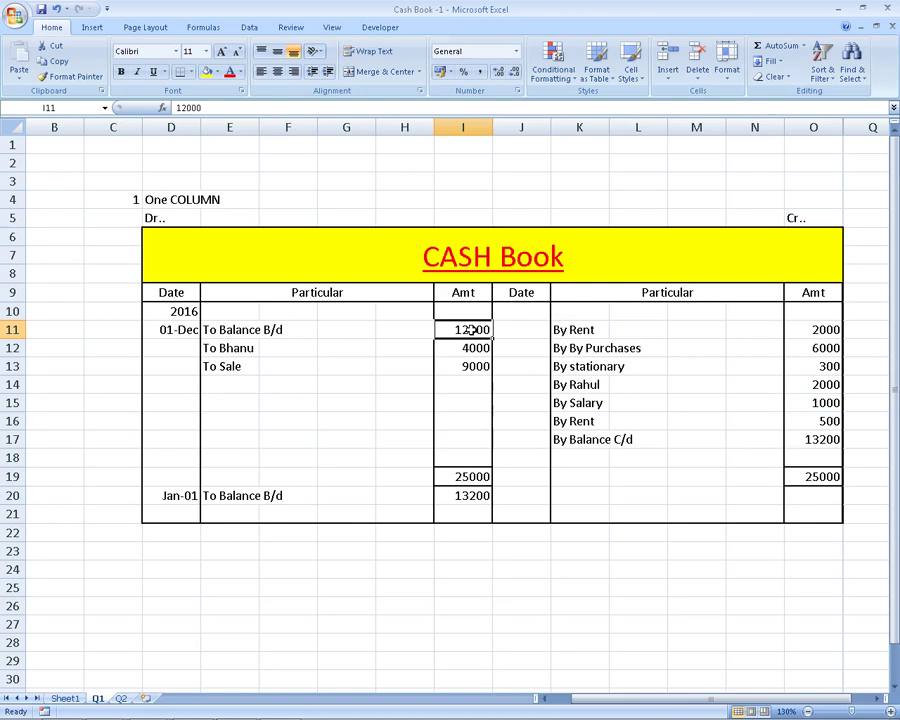
key(alt+Tab)
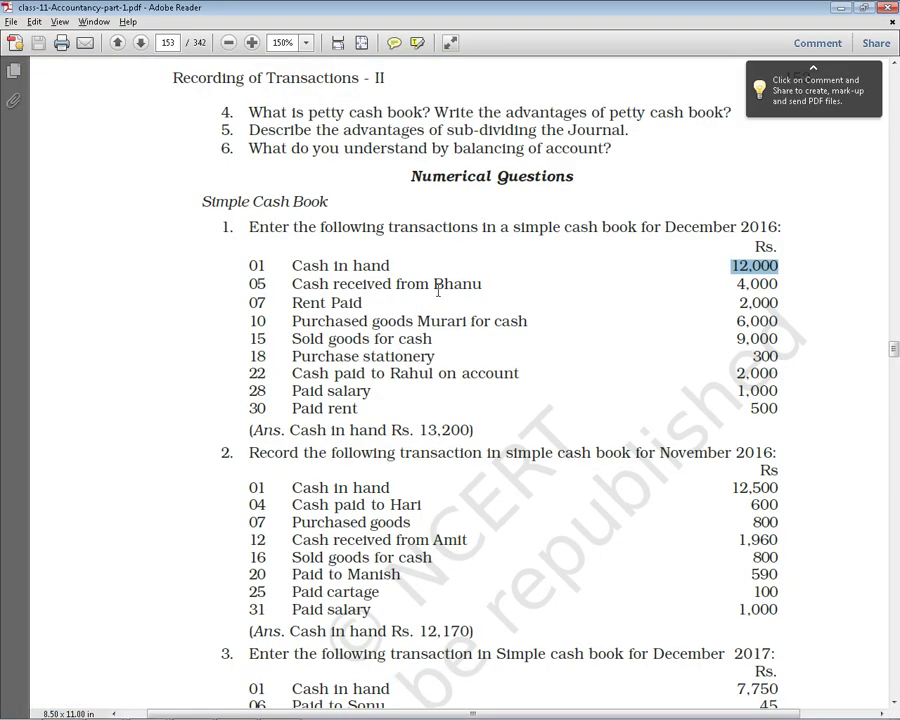
key(alt+Tab)
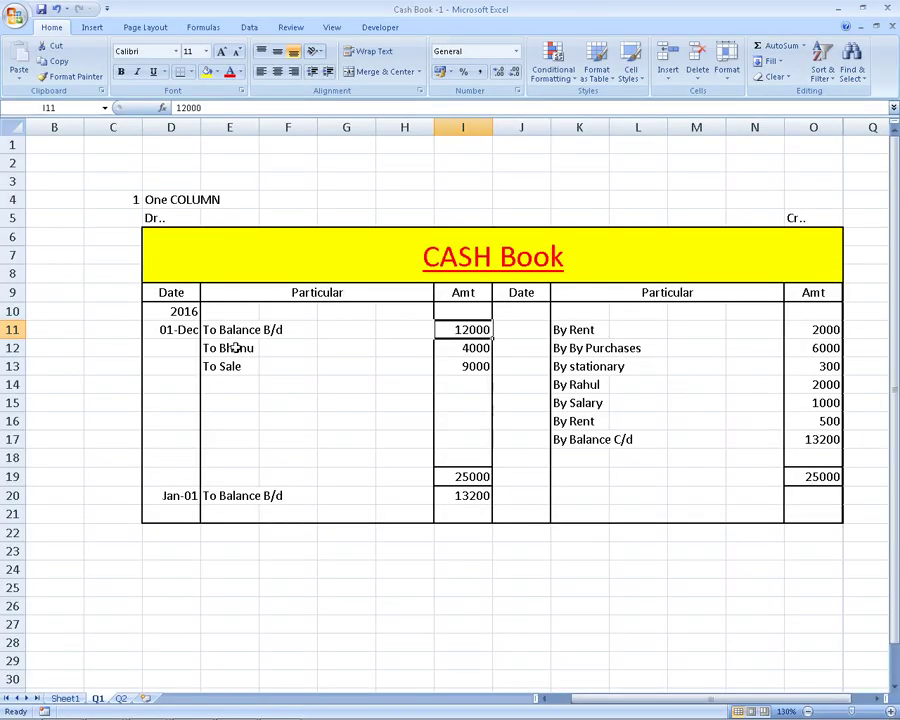
click(213, 350)
click(157, 222)
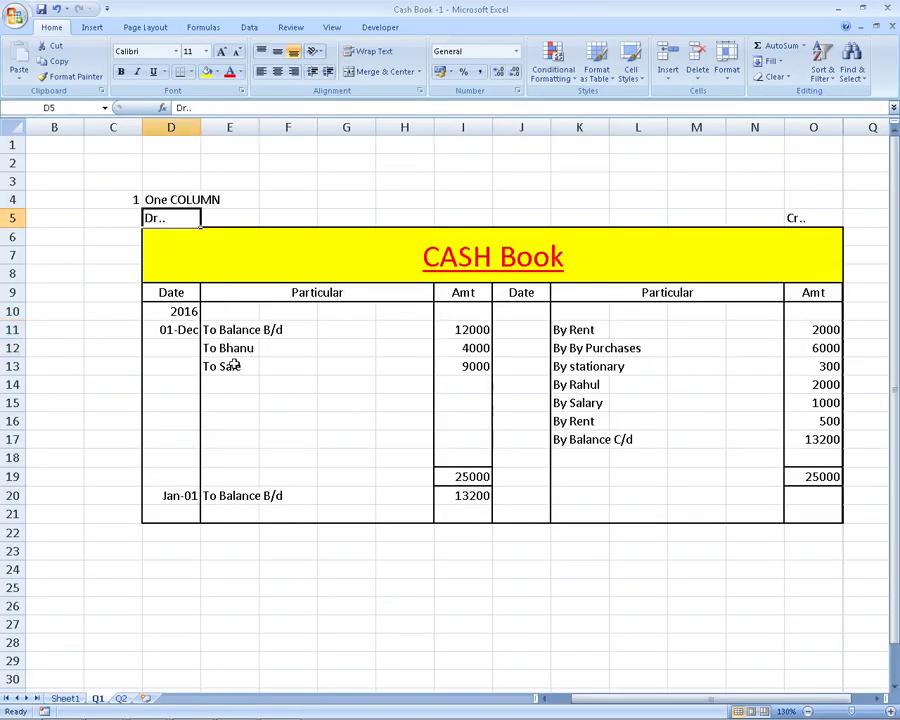
click(467, 349)
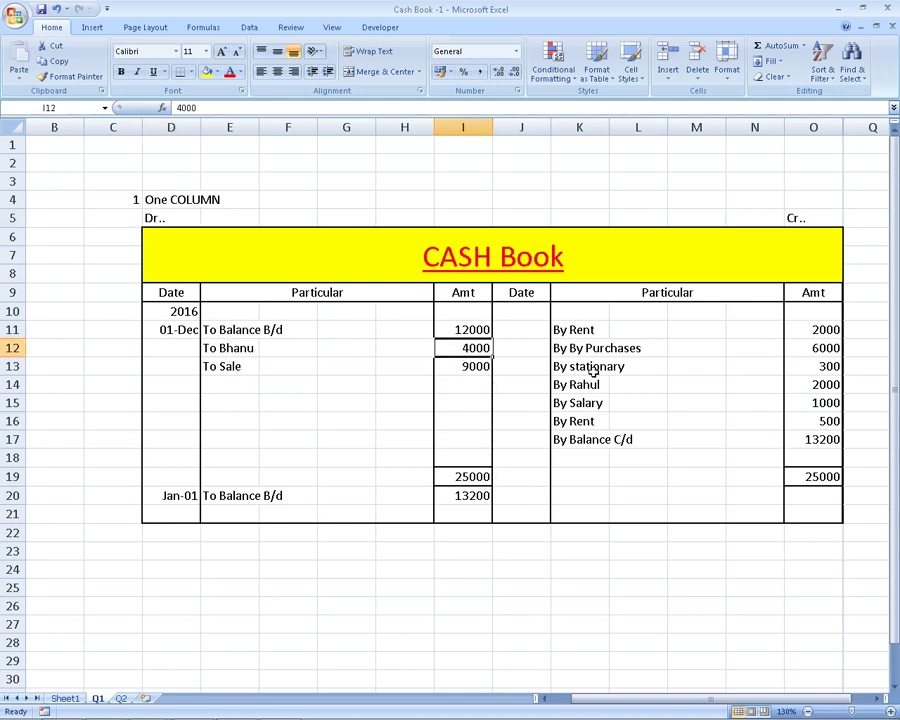
key(alt+Tab)
drag(291, 303, 362, 305)
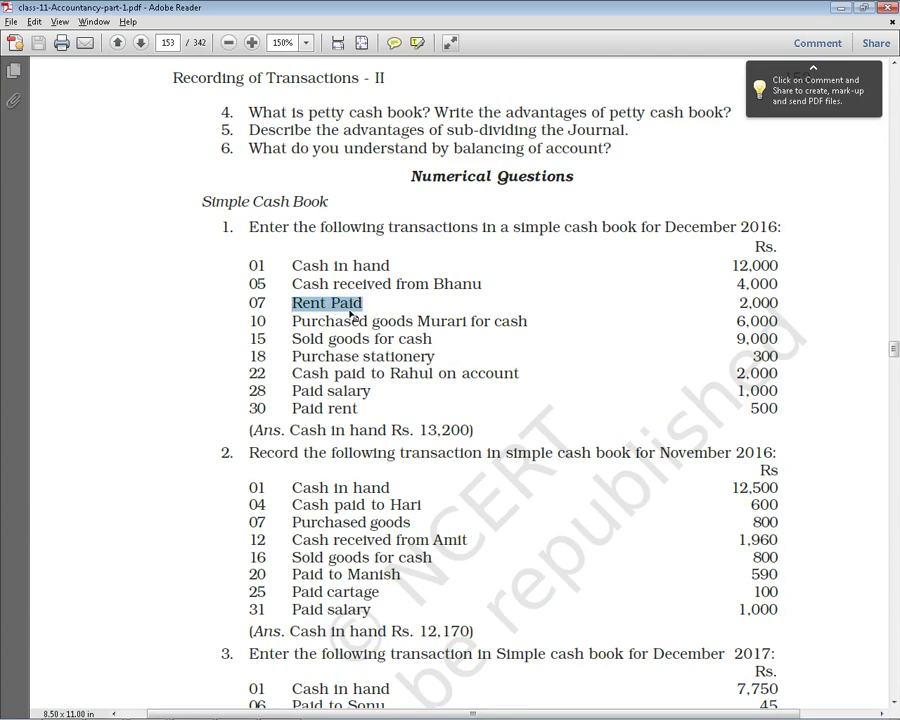
key(alt+Tab)
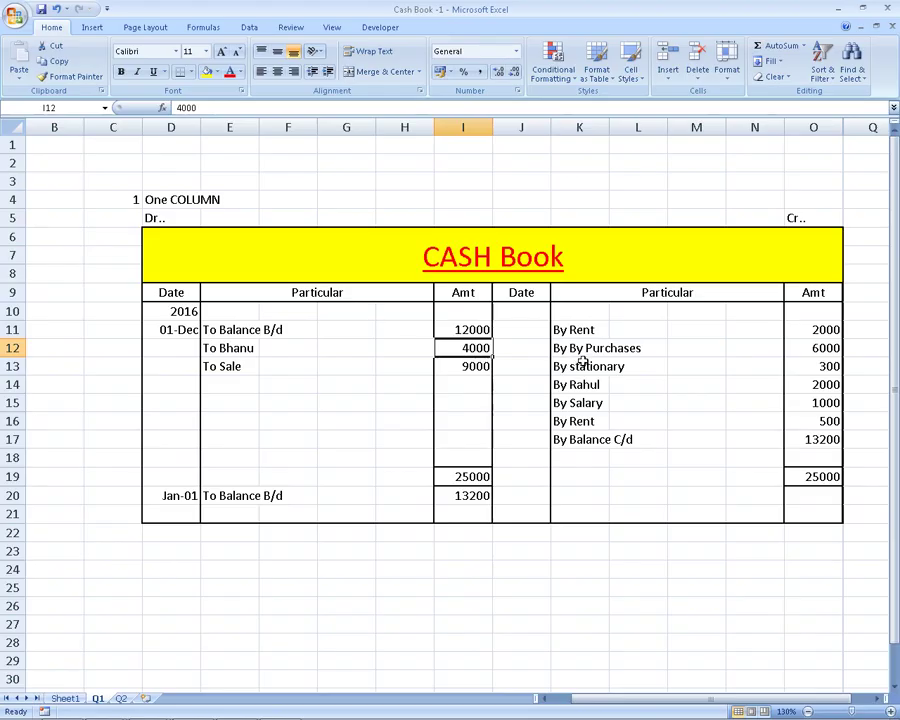
click(567, 332)
click(810, 330)
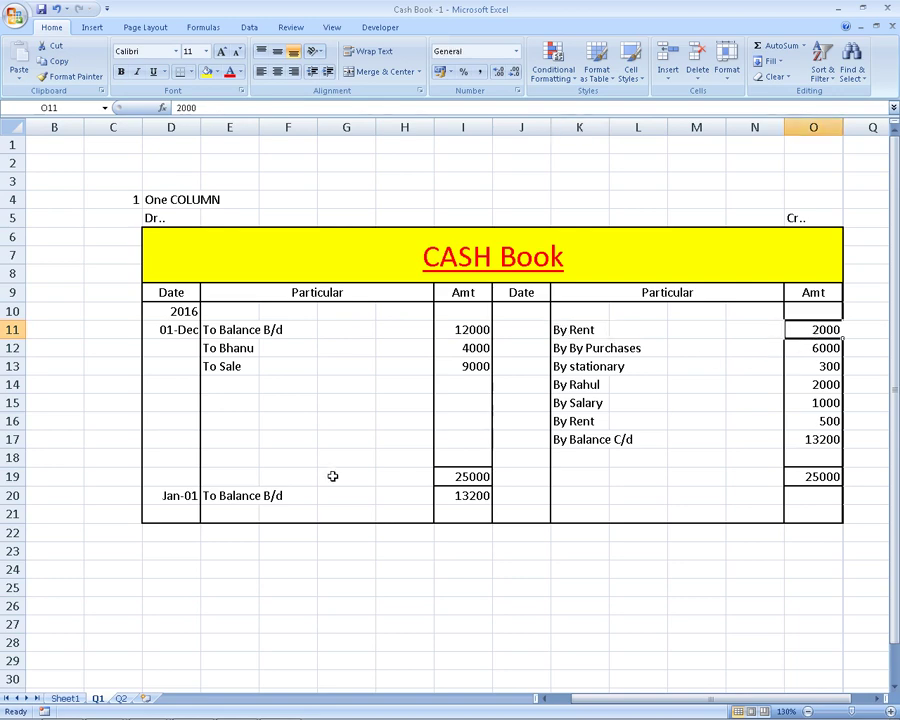
Match the PDF's Murari purchase line with By Purchases 6000 in K12/O12
key(alt+Tab)
click(293, 325)
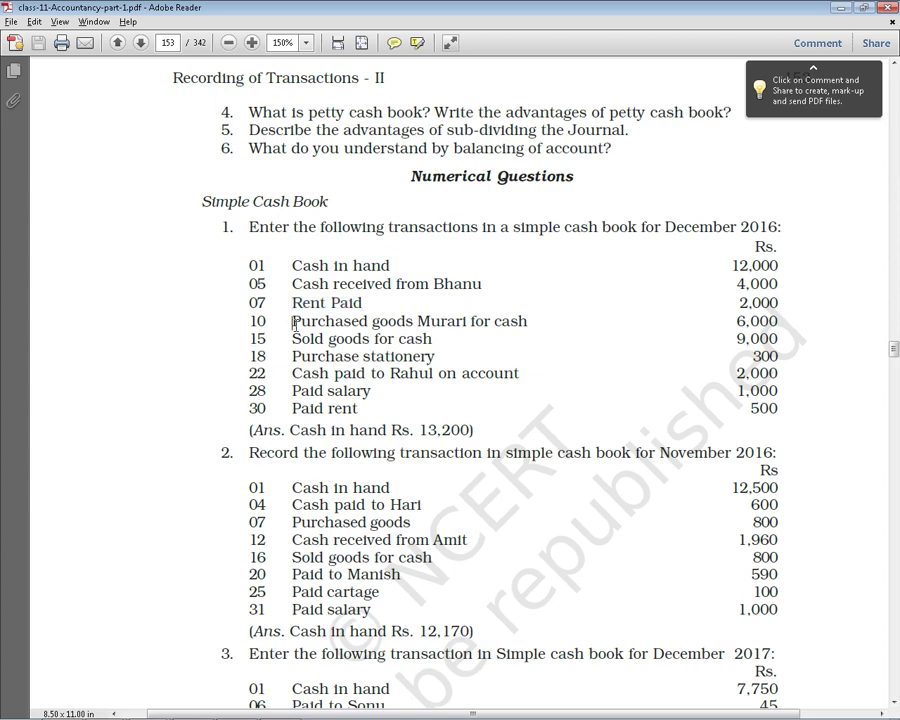
drag(294, 325, 528, 325)
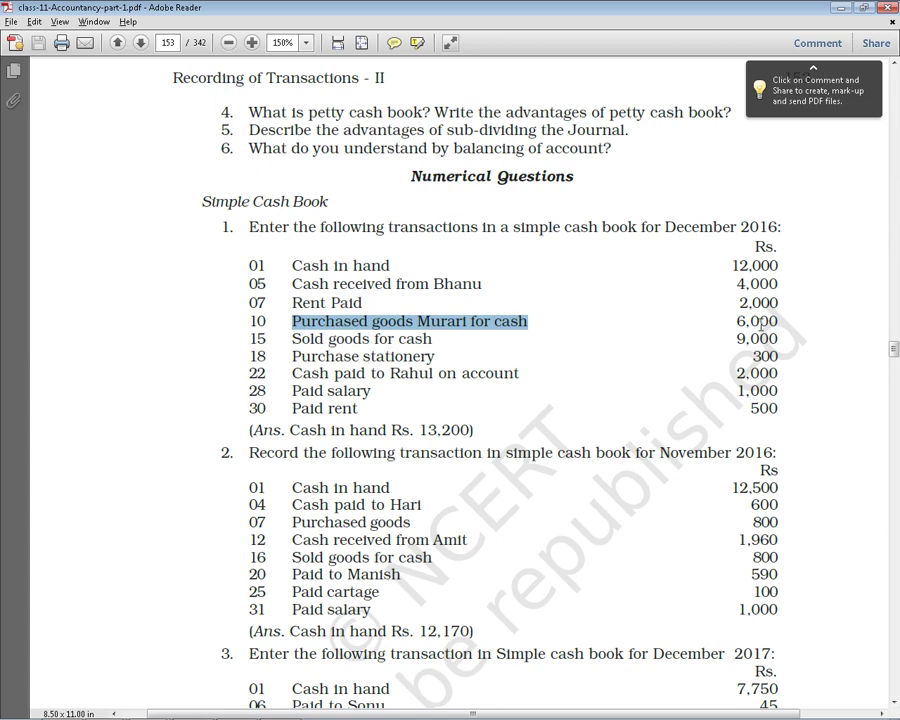
click(499, 328)
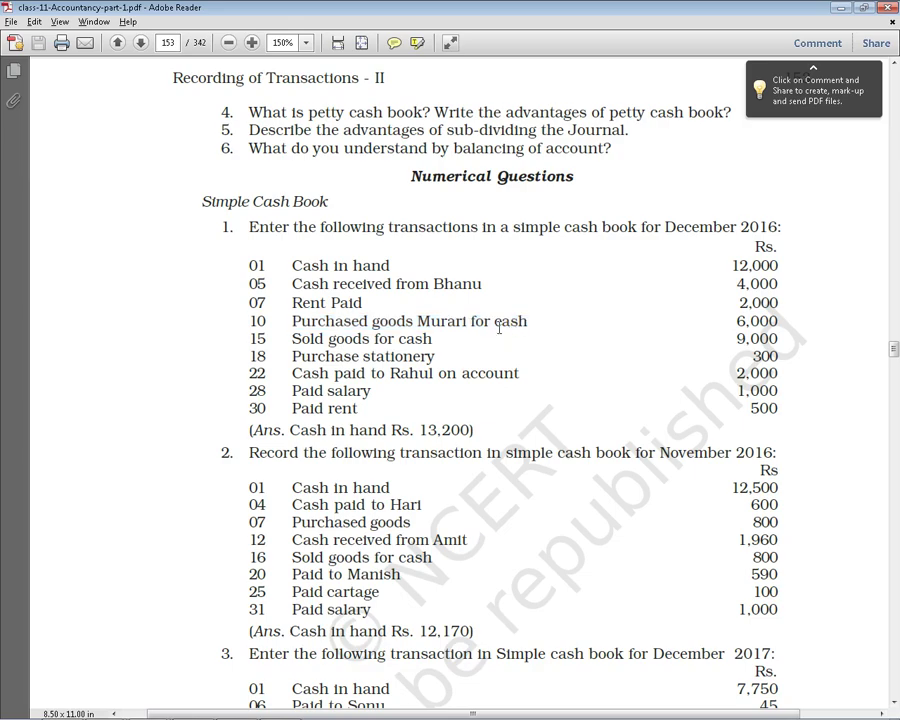
key(alt+Tab)
click(562, 348)
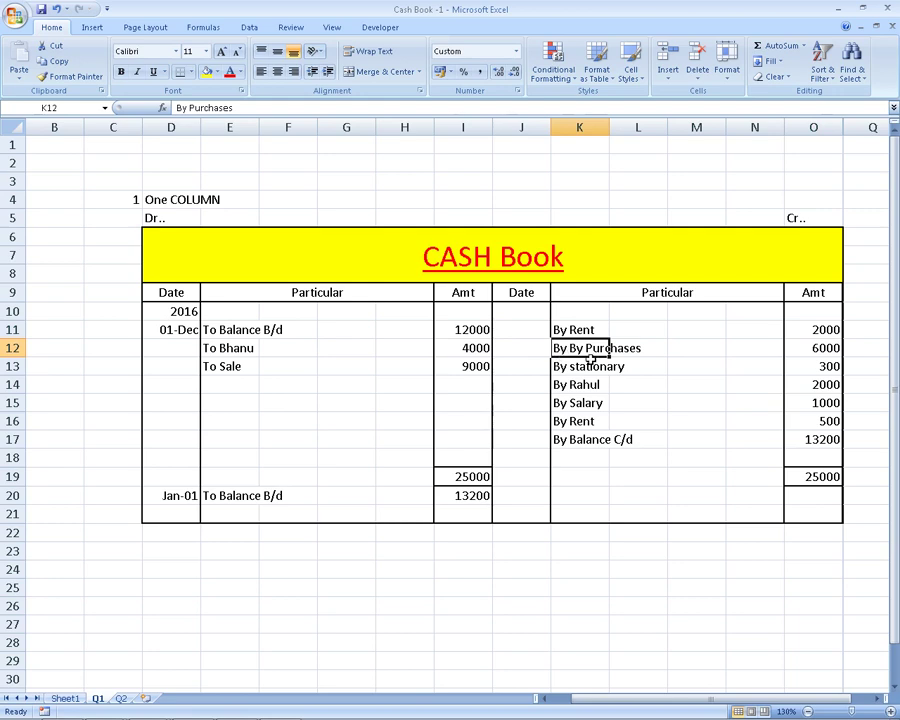
click(815, 348)
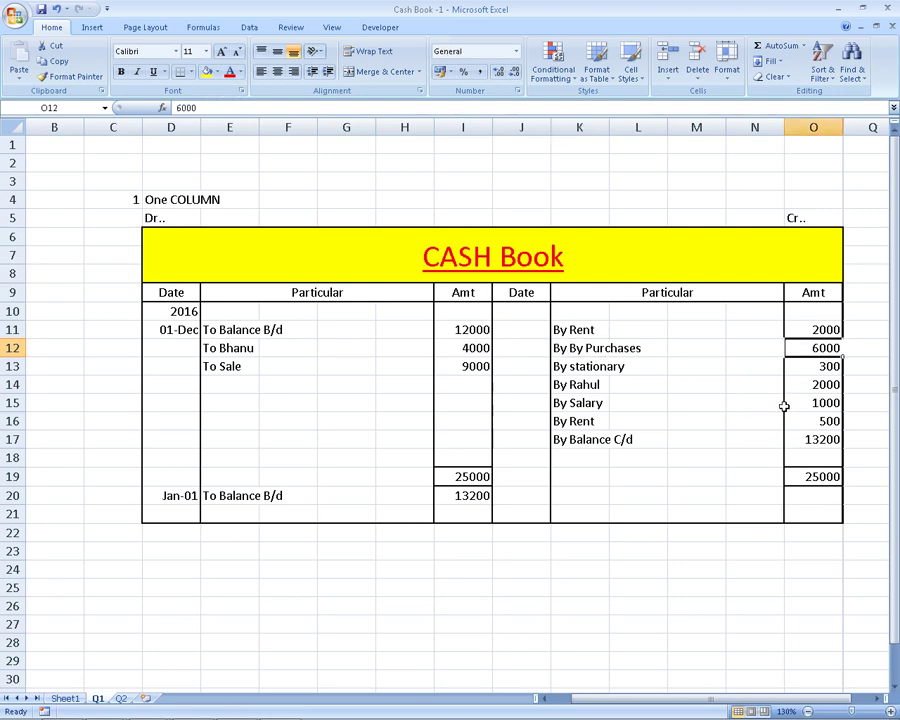
Match 'Sold goods for cash' with To Sale 9000 in E13/I13, then mark Purchase stationery
key(alt+Tab)
drag(289, 338, 432, 350)
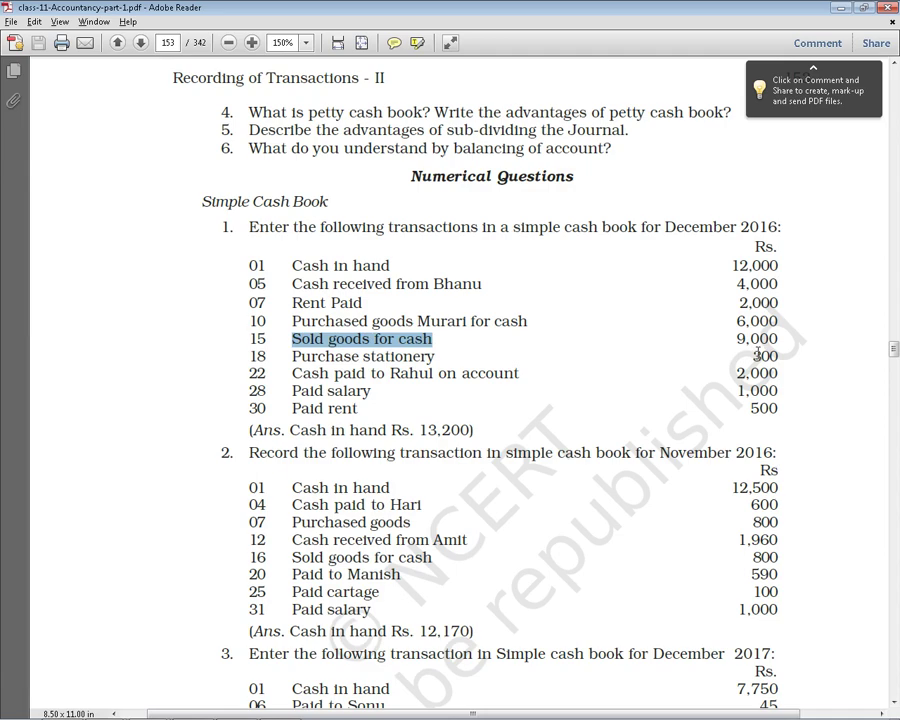
key(alt+Tab)
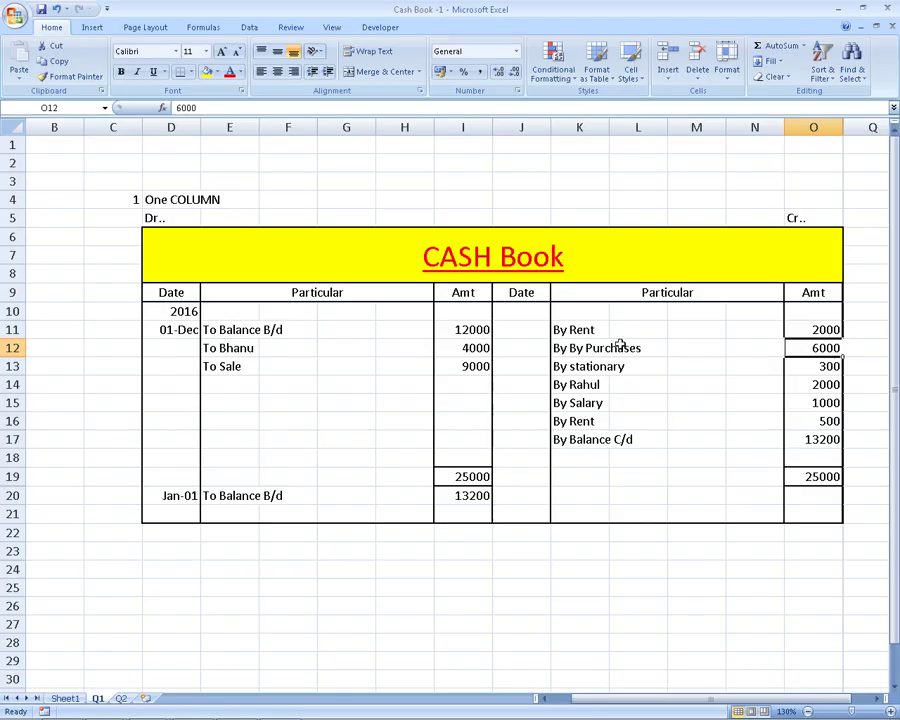
click(210, 368)
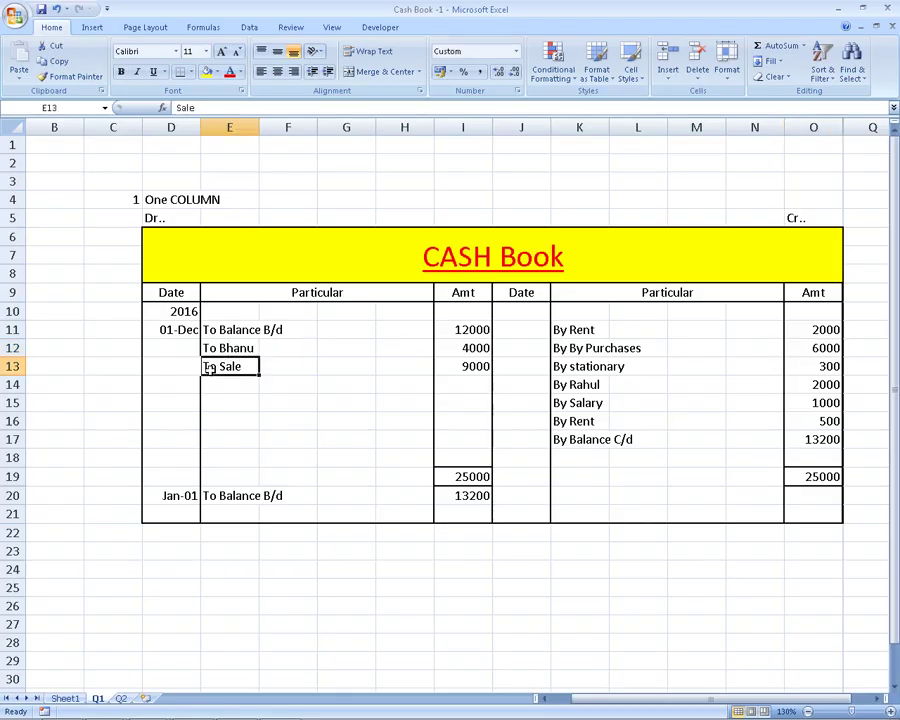
click(466, 364)
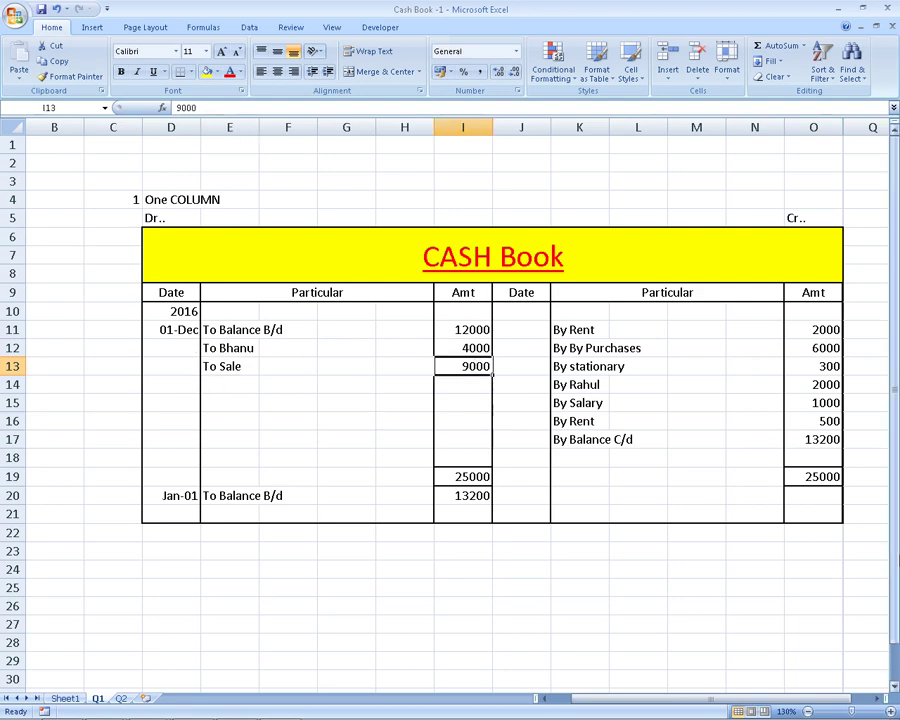
key(alt+Tab)
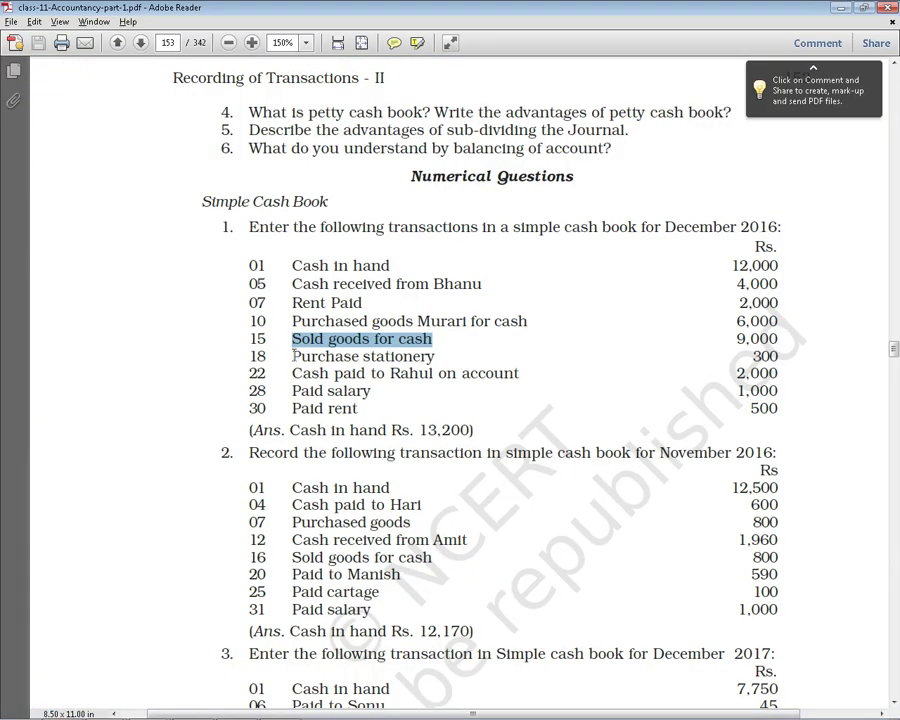
drag(293, 356, 444, 356)
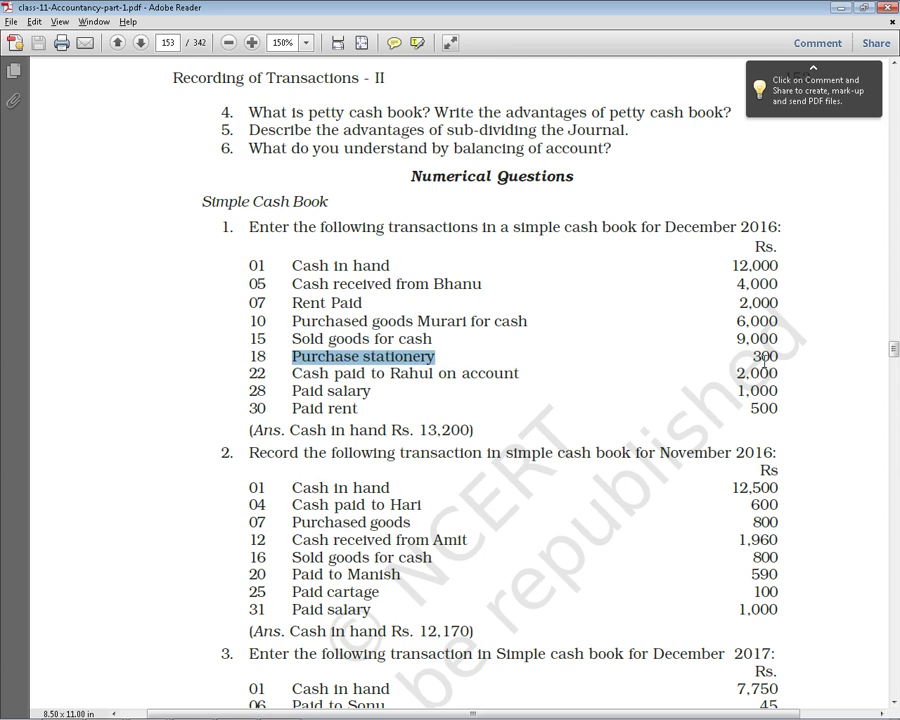
Verify the sheet's By stationary 300 and By Rahul 2000 entries against the PDF
key(alt+Tab)
click(560, 368)
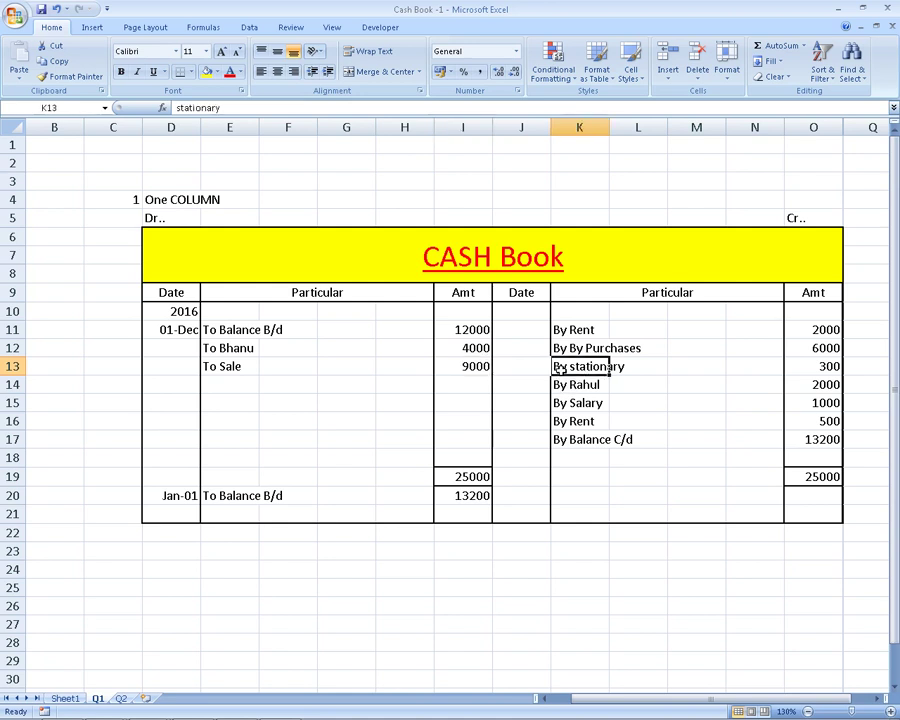
click(830, 367)
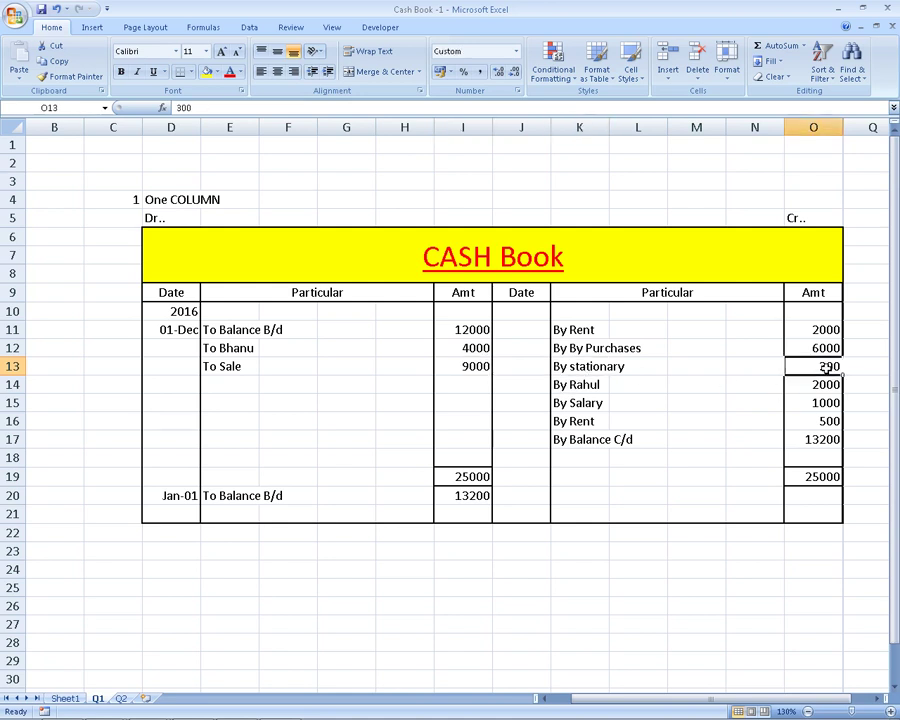
key(alt+Tab)
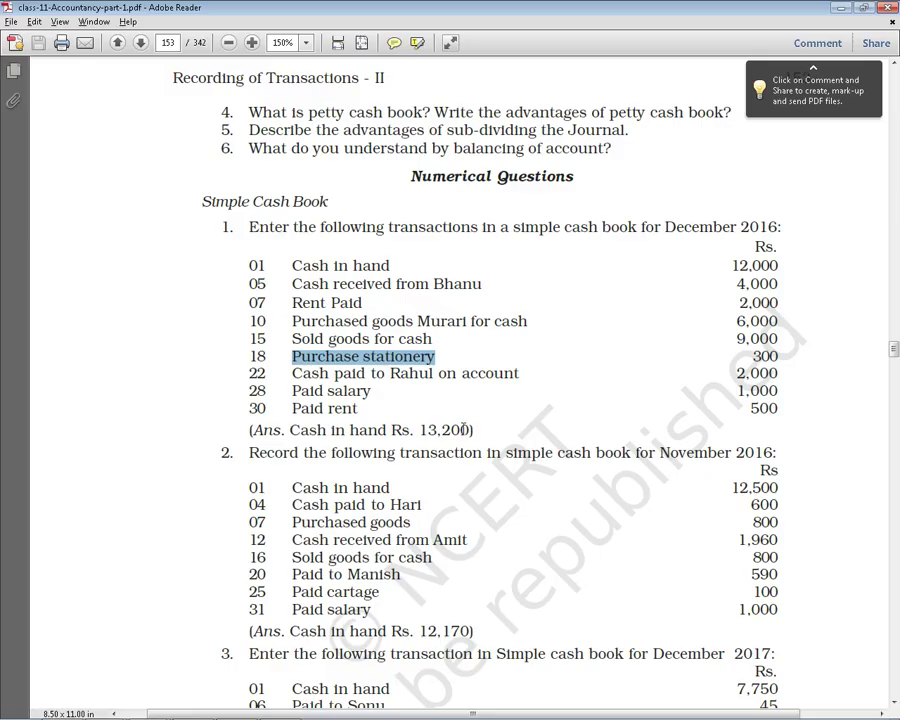
drag(293, 373, 464, 385)
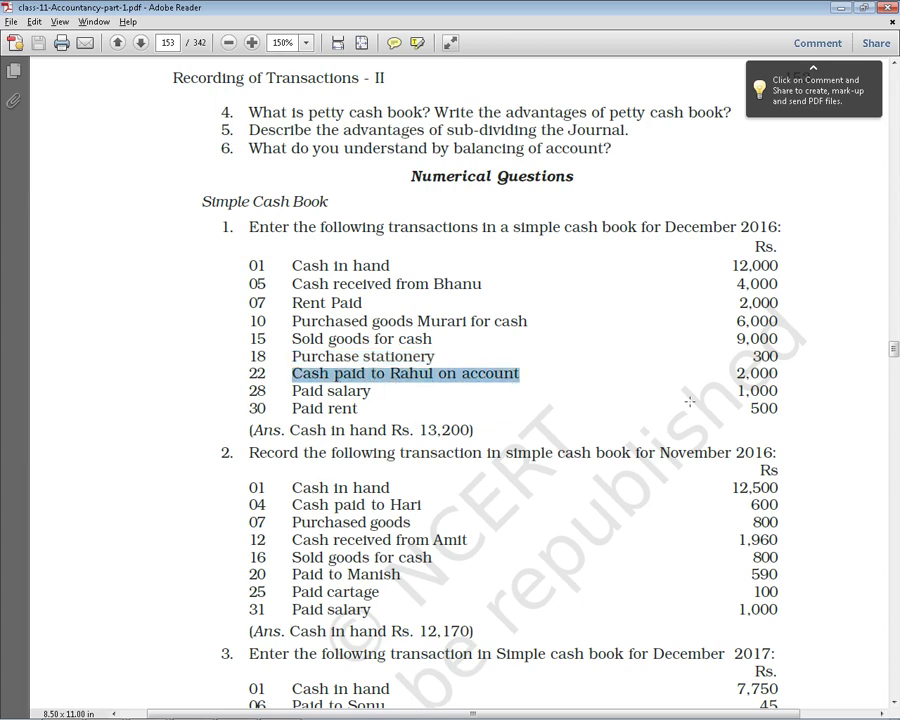
key(alt+Tab)
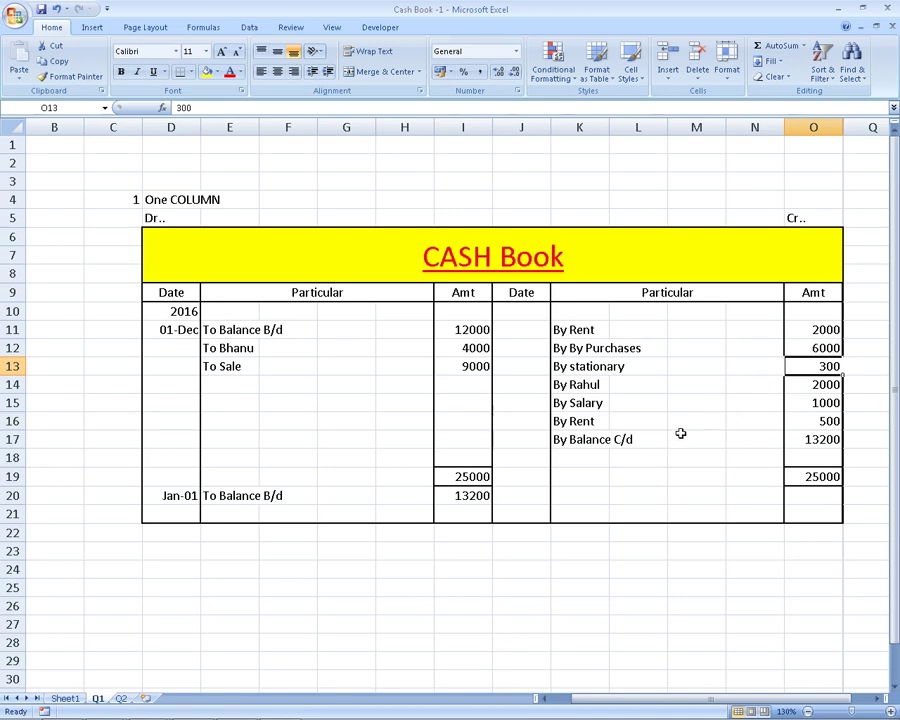
click(590, 388)
click(815, 386)
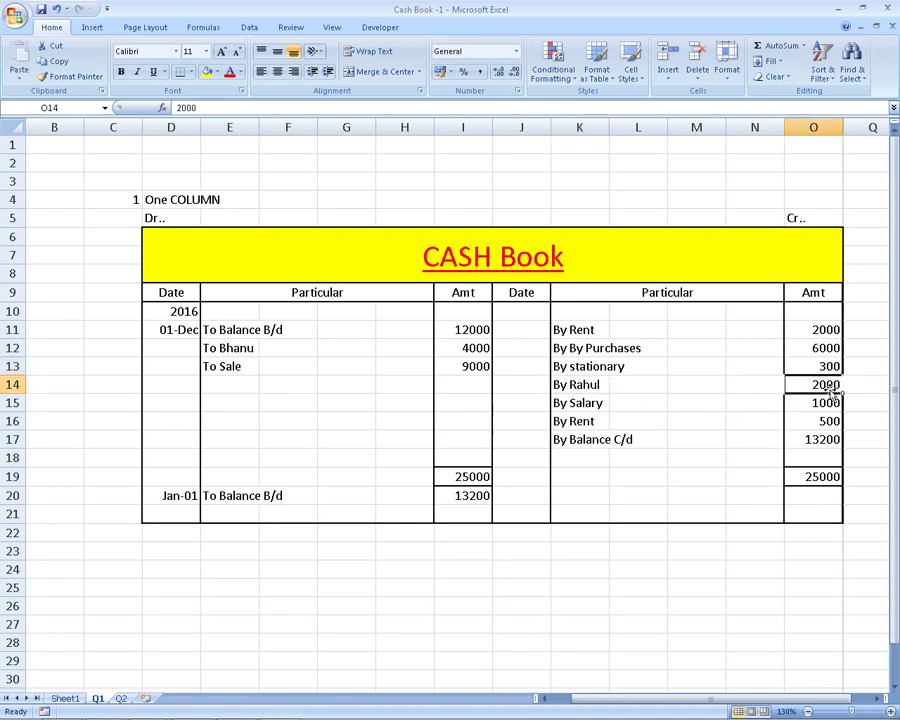
Compare the PDF's Paid salary 1,000 line with the sheet's By Rent entry
key(alt+Tab)
drag(293, 391, 371, 392)
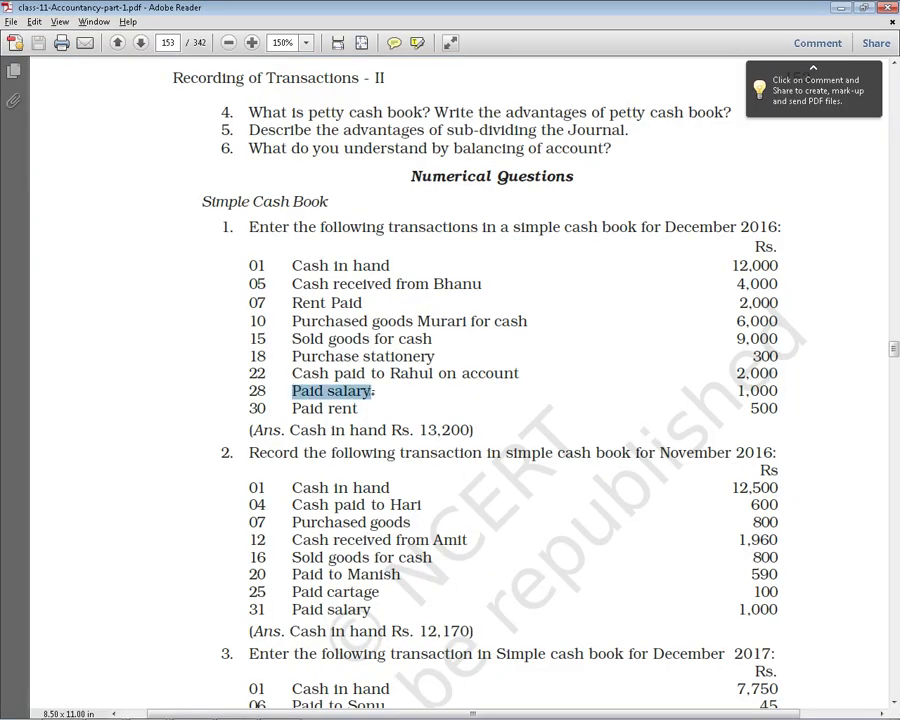
drag(739, 391, 778, 391)
key(alt+Tab)
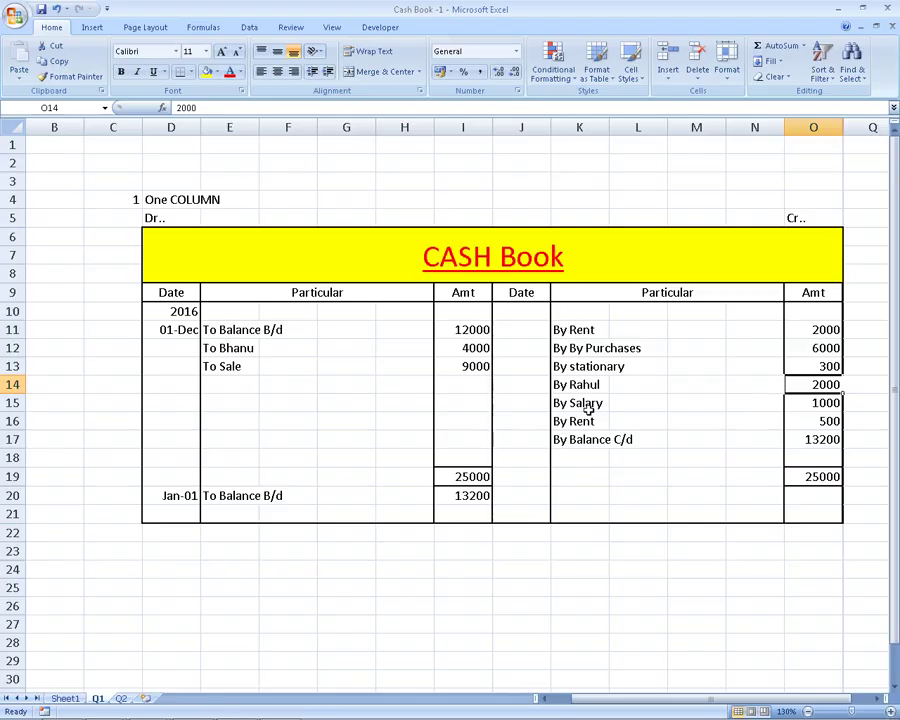
click(570, 417)
key(alt+Tab)
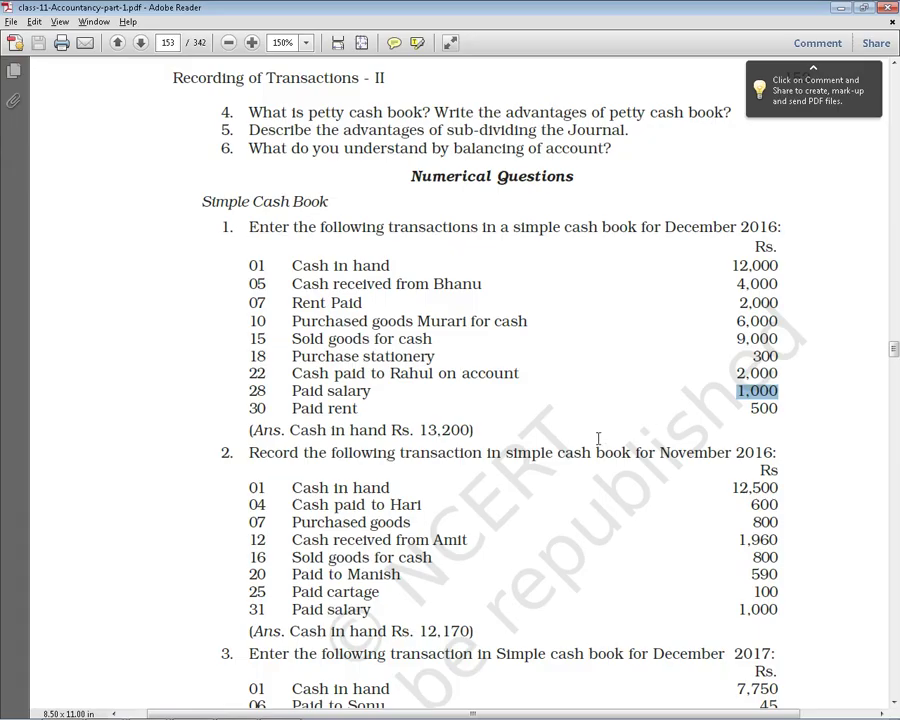
click(767, 410)
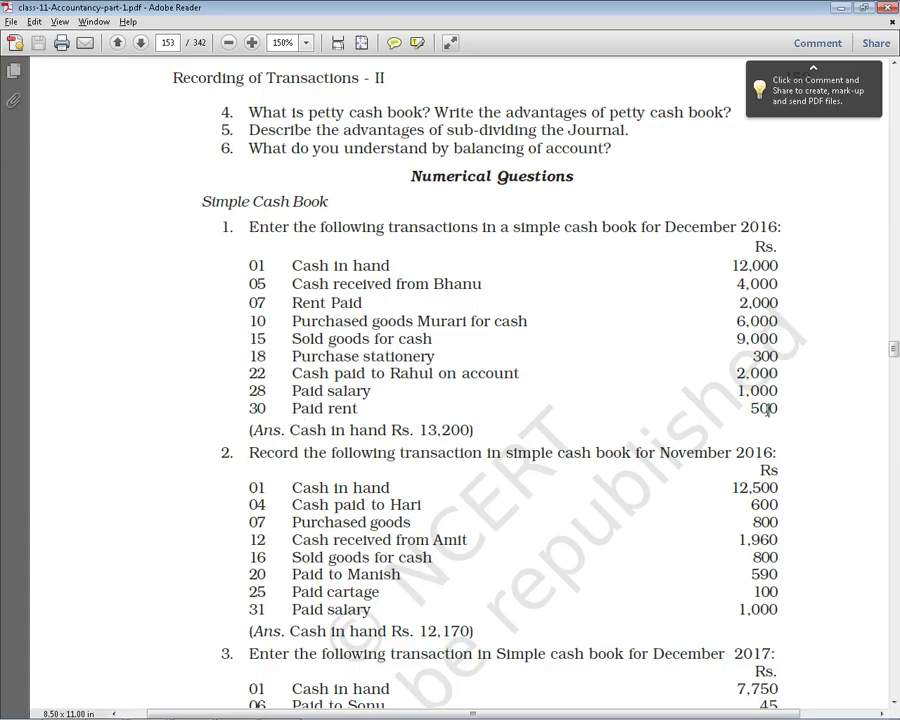
Clear the By Balance C/d amount of 13200 in O17
key(alt+Tab)
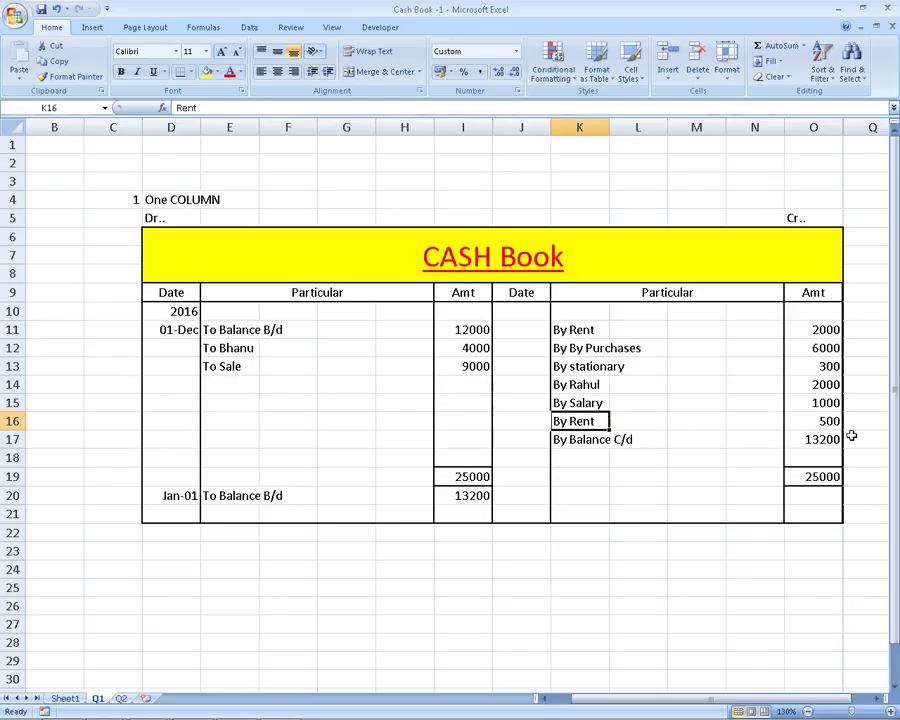
click(791, 440)
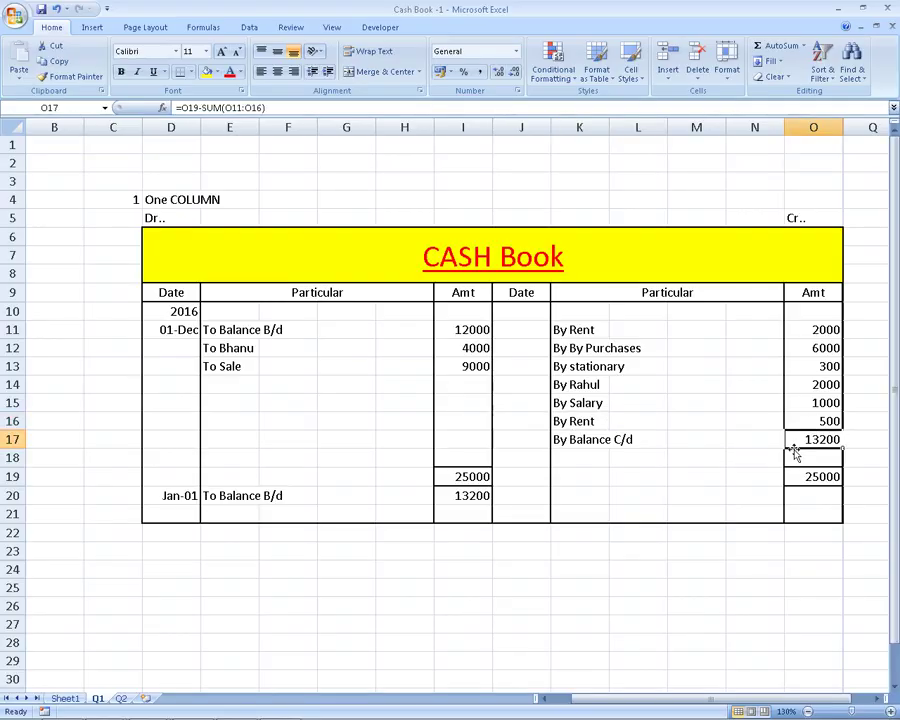
key(Delete)
Clear both totals and the January Balance B/d amount in I19:O20
click(818, 476)
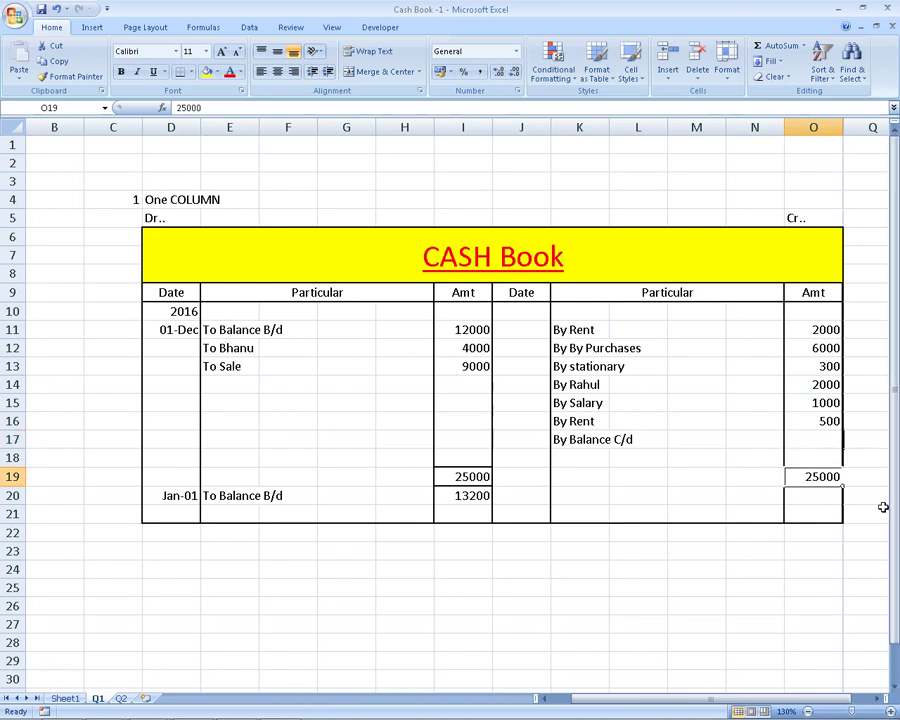
drag(458, 477, 792, 491)
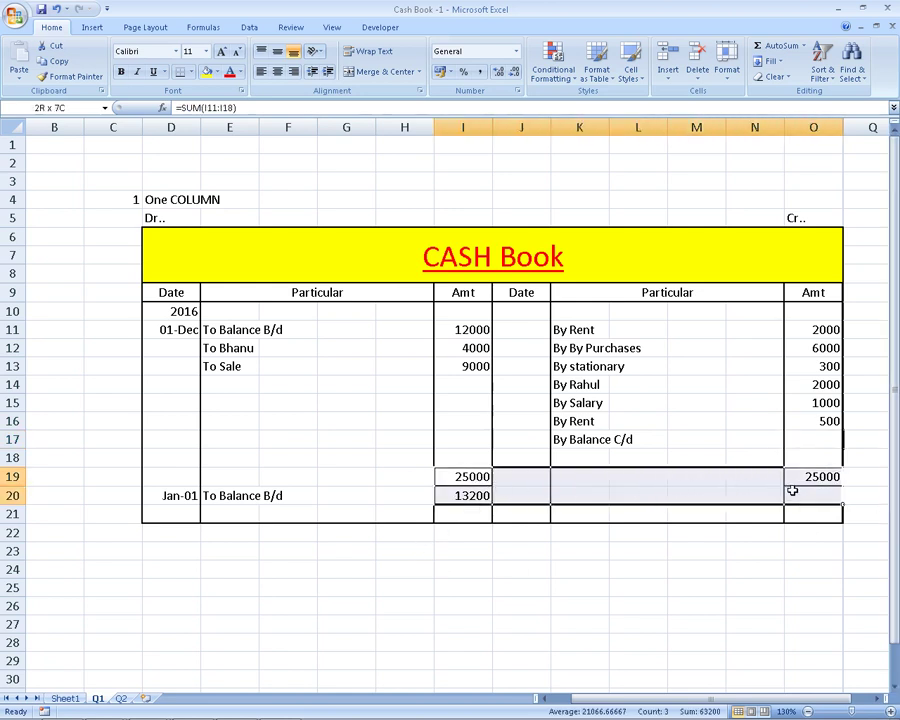
key(Delete)
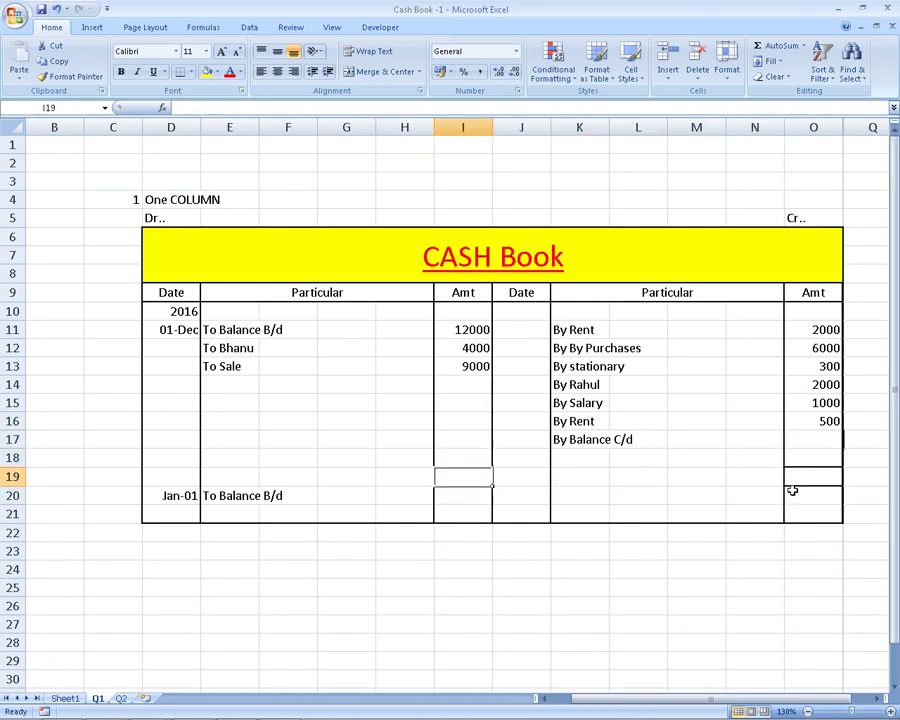
Restore the 25000 debit total in I19 with an AutoSum of receipts I11:I18
key(alt+equal)
key(Return)
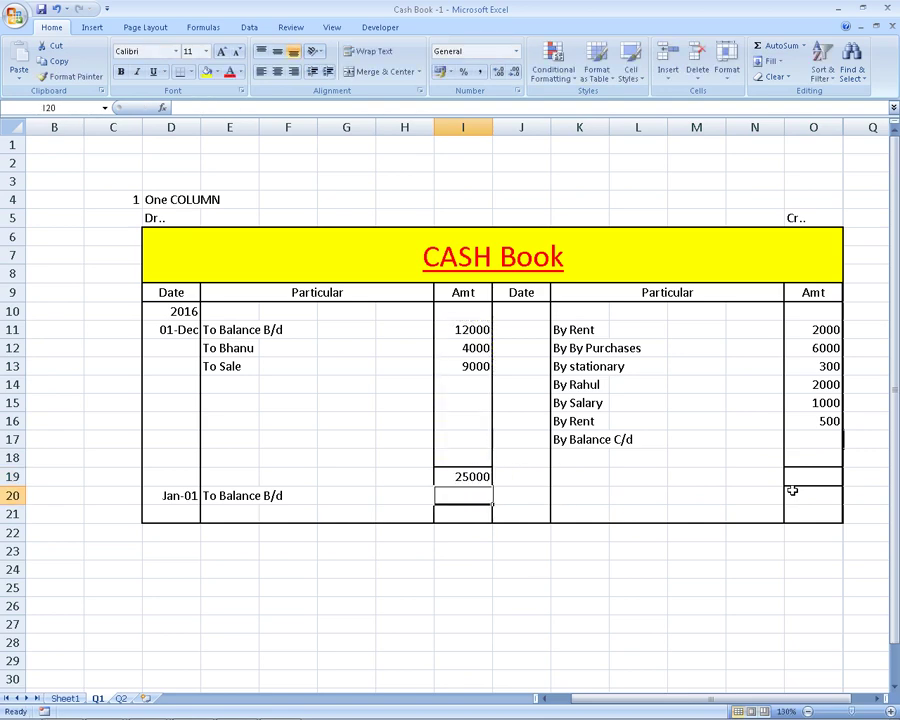
key(Up)
AutoSum payments O11:O18 in O19 for an 11800 credit total, leaving Balance C/d O17 empty
key(Right)
key(Right)
key(Right)
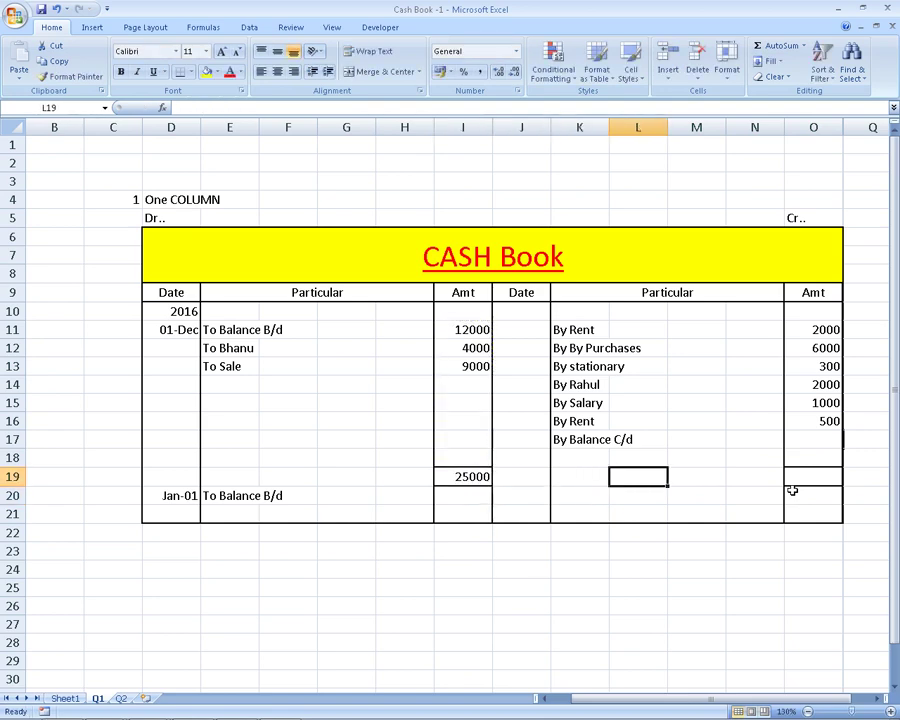
key(Right)
key(Right)
key(Right)
key(alt+equal)
key(Return)
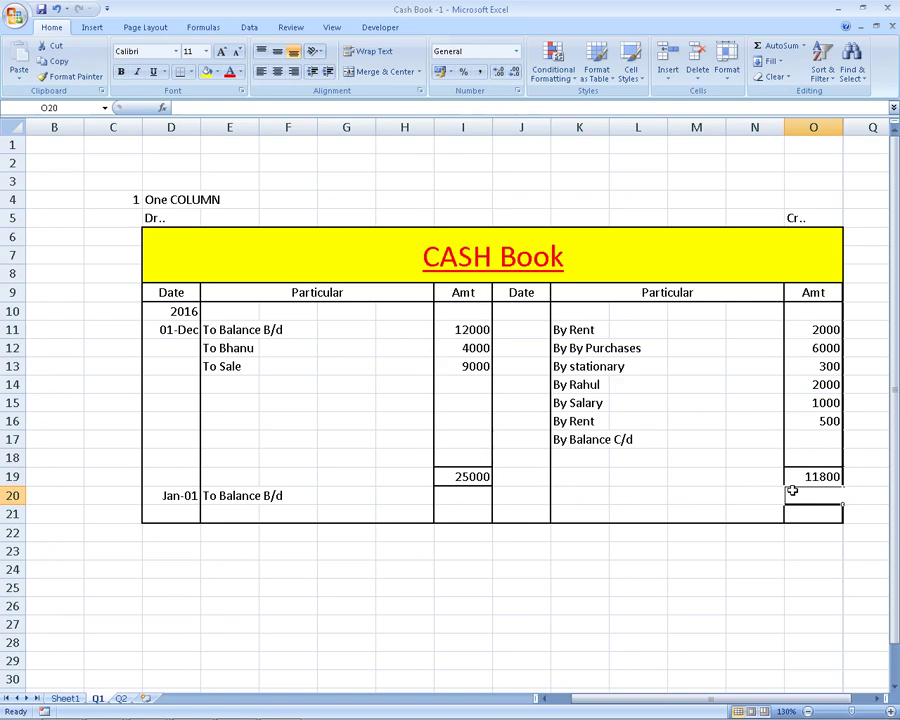
click(460, 476)
click(806, 474)
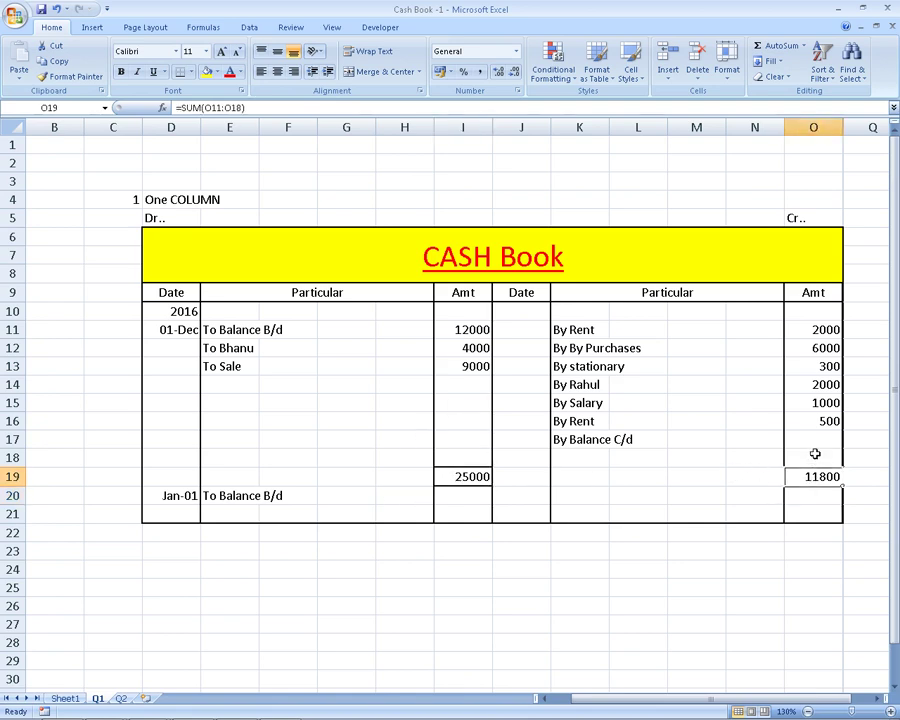
click(817, 442)
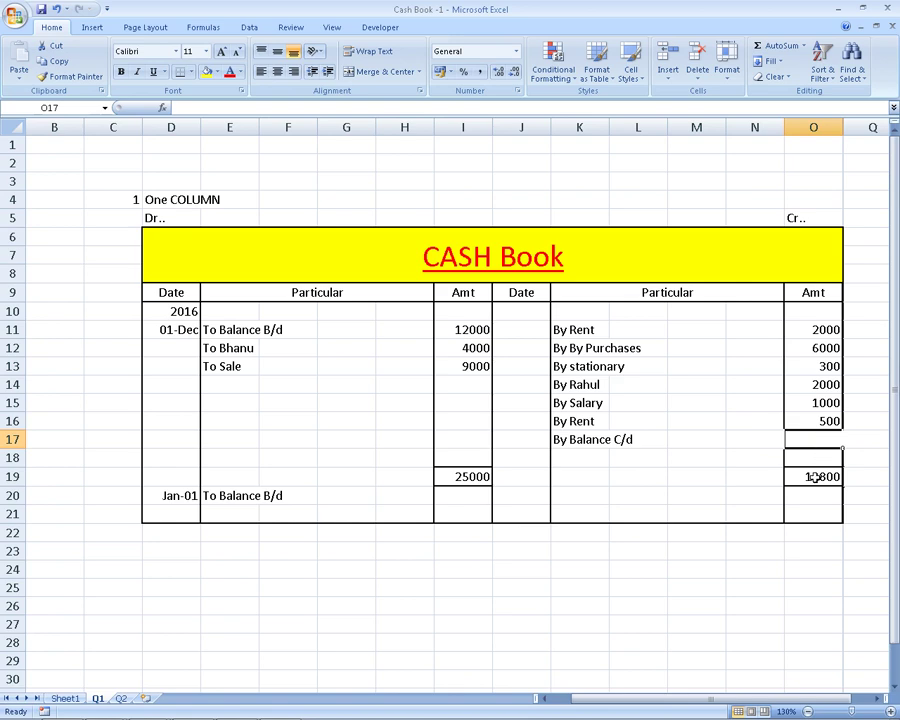
Try the Balance C/d formula =I19-O19 in O17 and dismiss the circular reference warning
text(=)
key(Down)
key(Left)
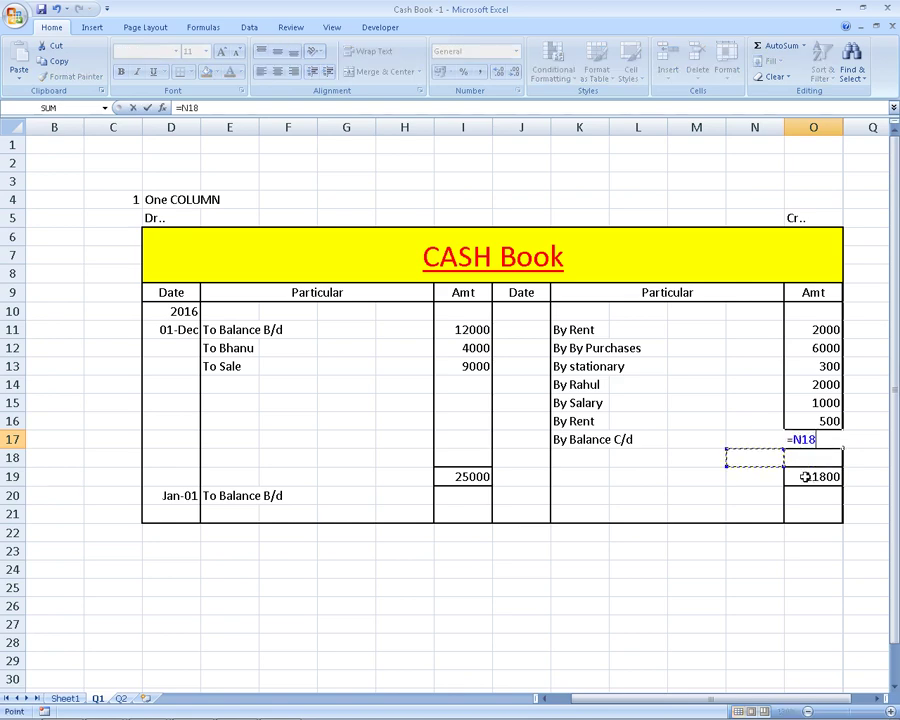
key(Left)
key(Left)
key(Left)
key(Left)
key(Left)
key(Down)
text(-)
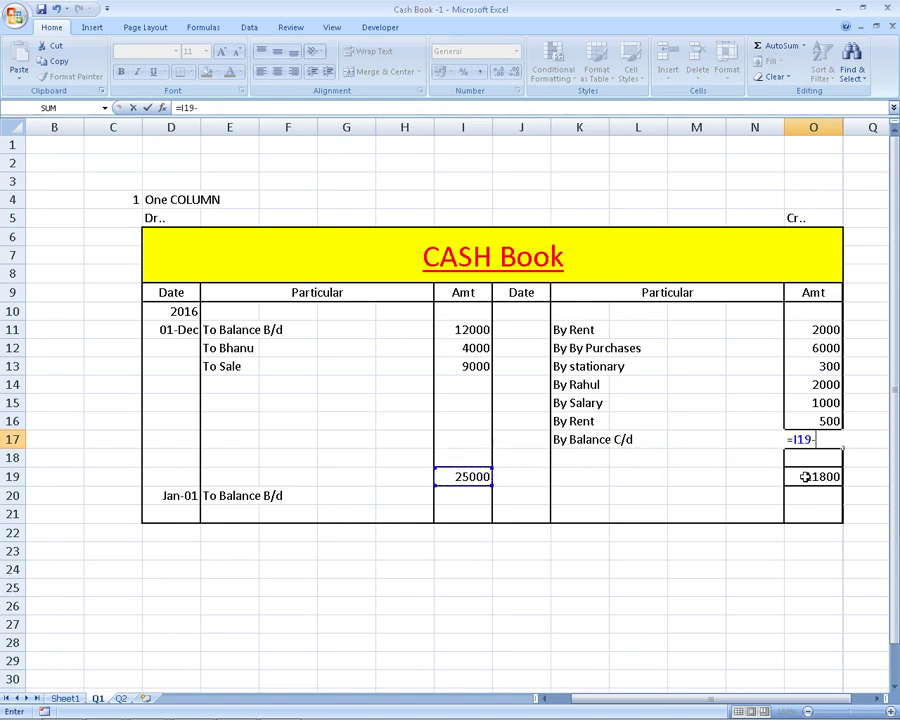
key(Down)
key(Down)
key(Return)
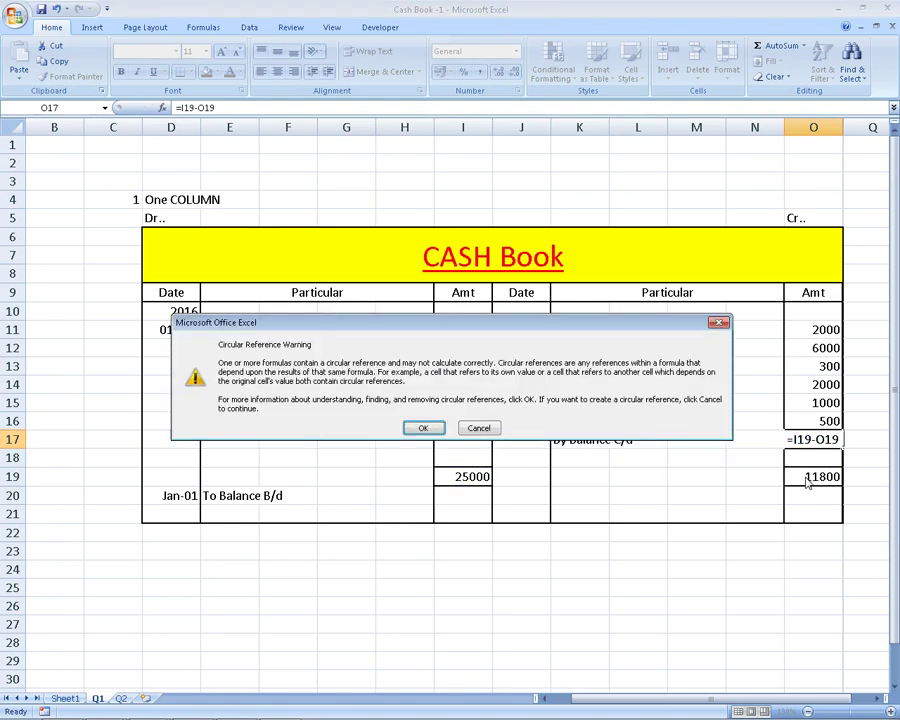
key(Return)
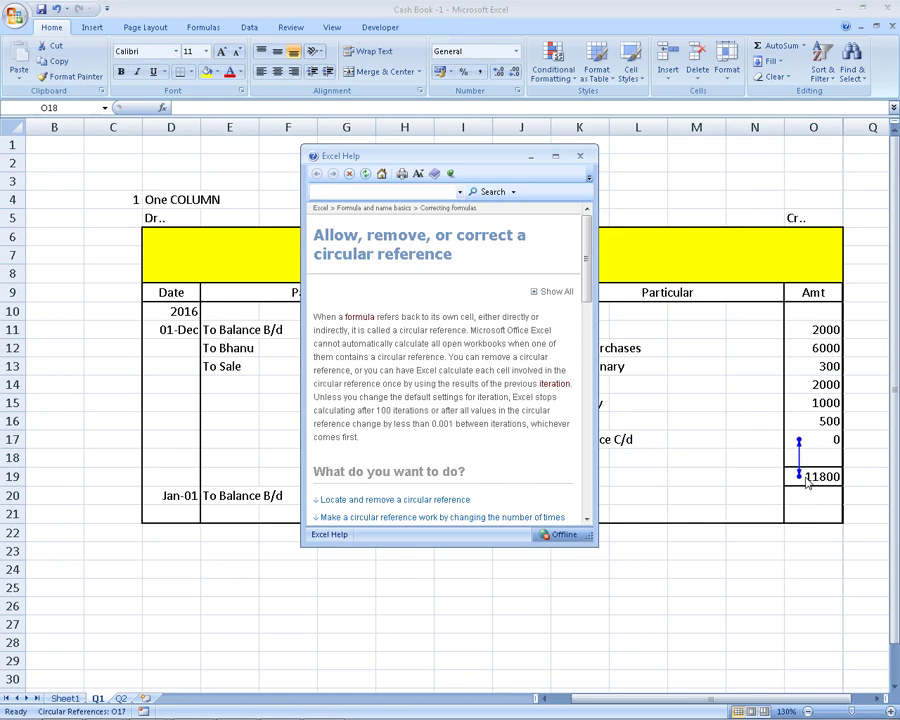
click(579, 156)
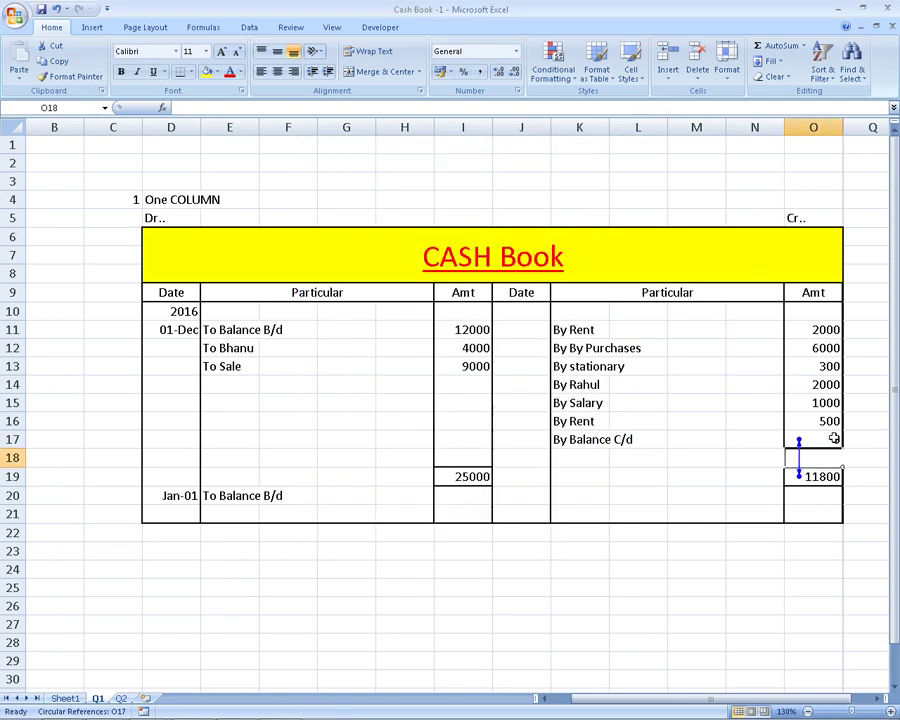
Enter 13200 as the Balance C/d amount in O17
click(834, 438)
text(13200)
key(Return)
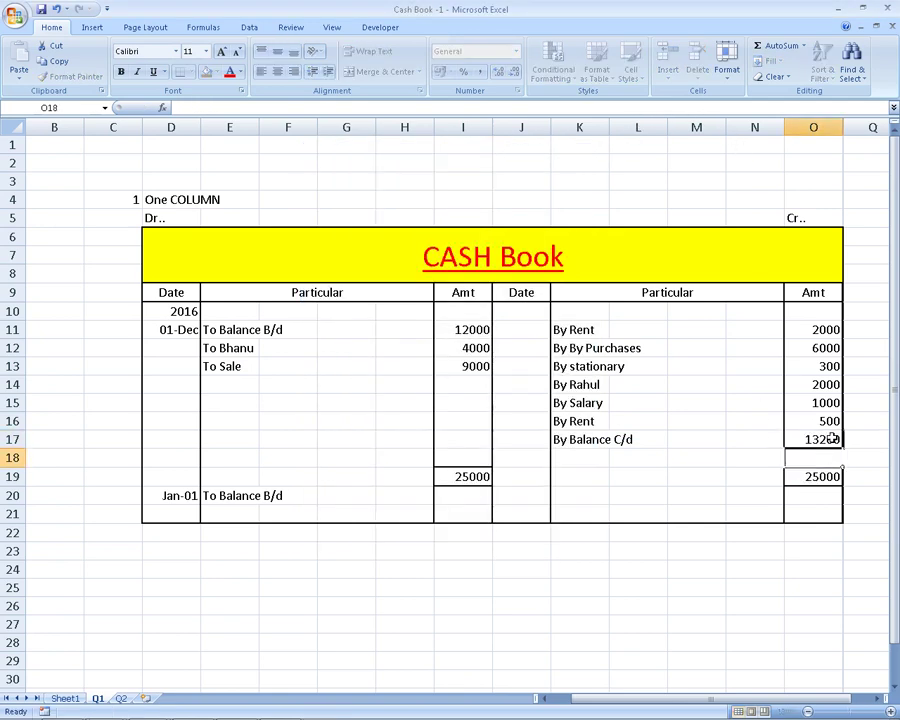
key(Down)
key(Down)
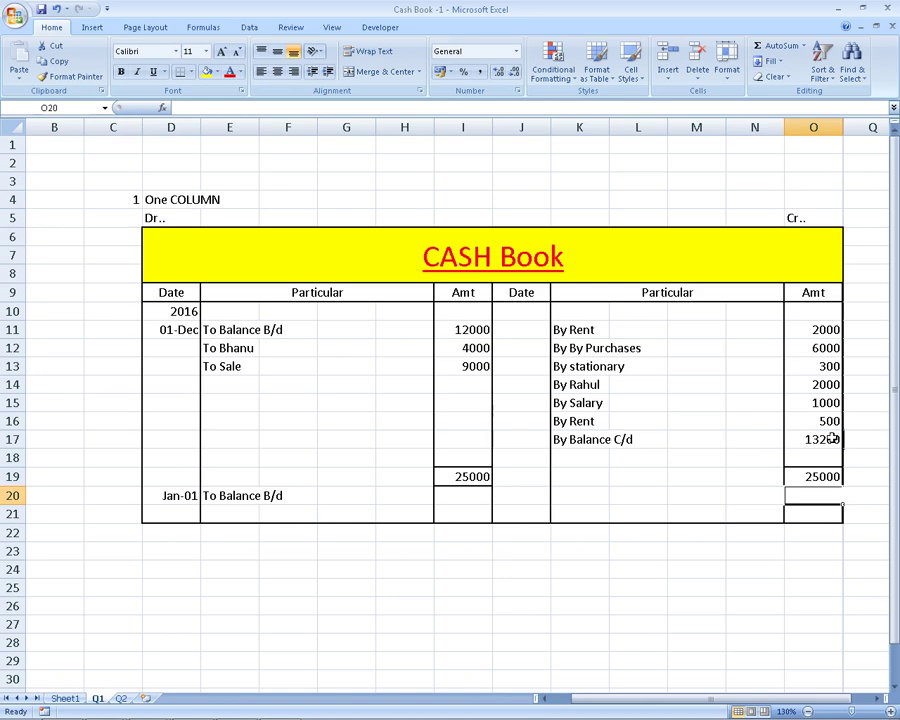
key(Up)
key(Up)
key(Up)
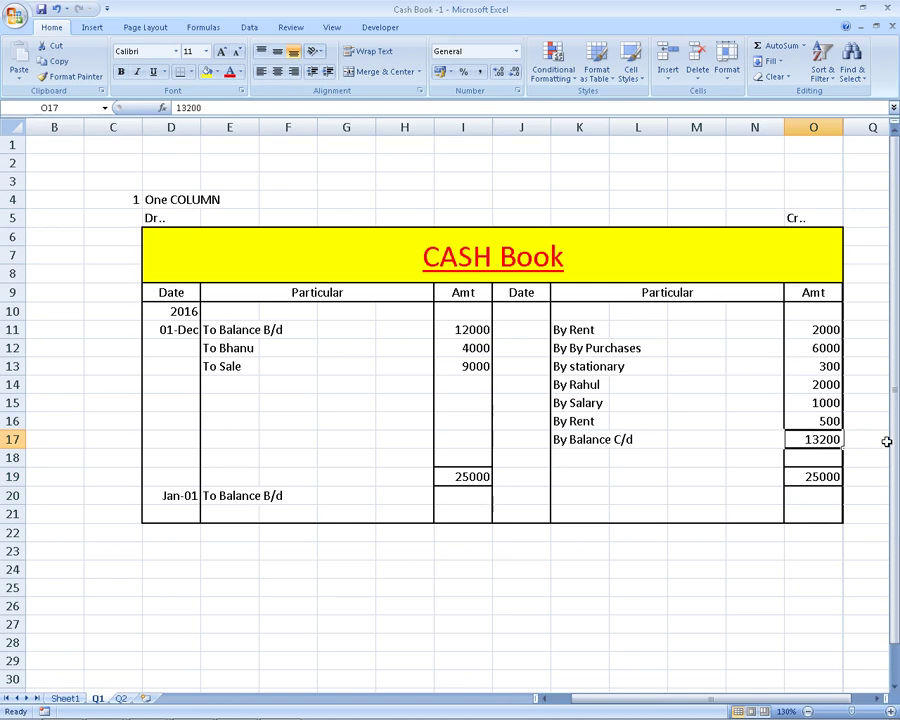
Draw a straight arrow from the 13200 in O17 down to I20
click(146, 27)
click(91, 27)
click(155, 60)
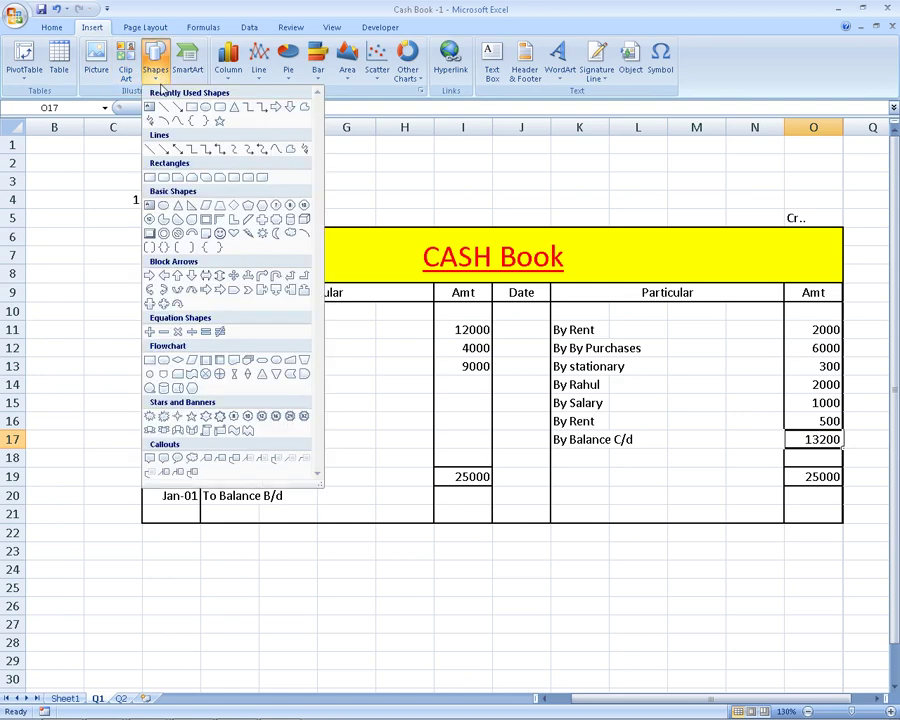
click(152, 95)
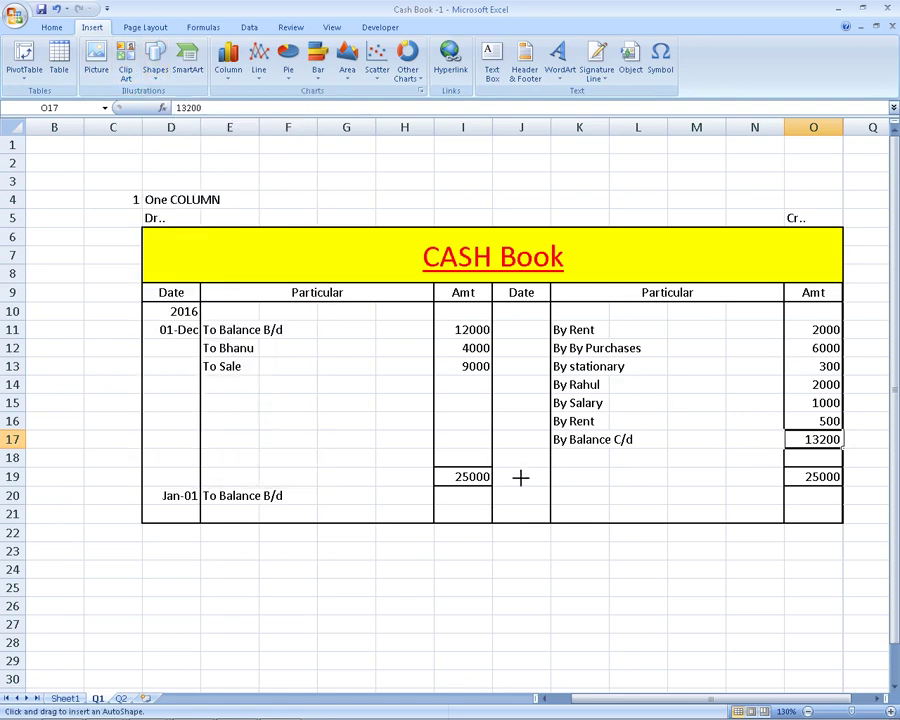
drag(784, 449, 483, 497)
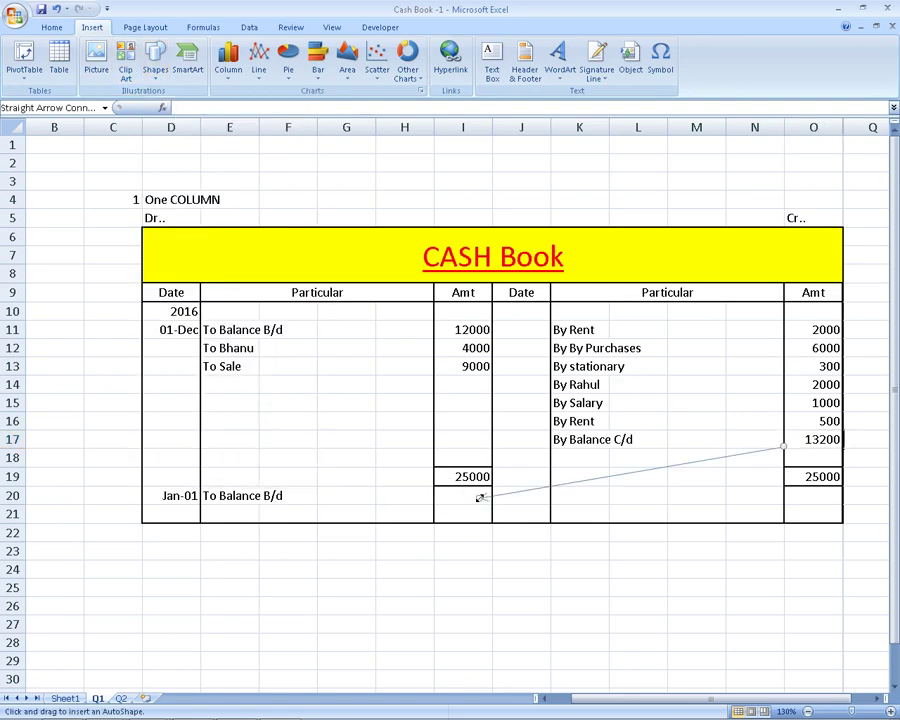
Enter 13200 in I20 as the balance brought down
click(457, 498)
text(1320)
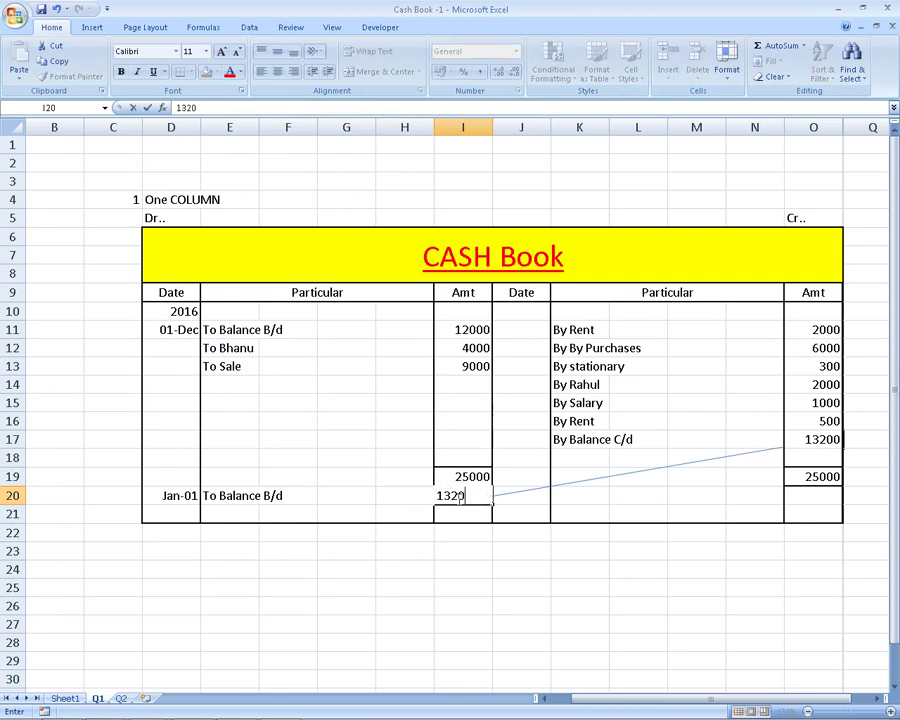
text(0)
key(Return)
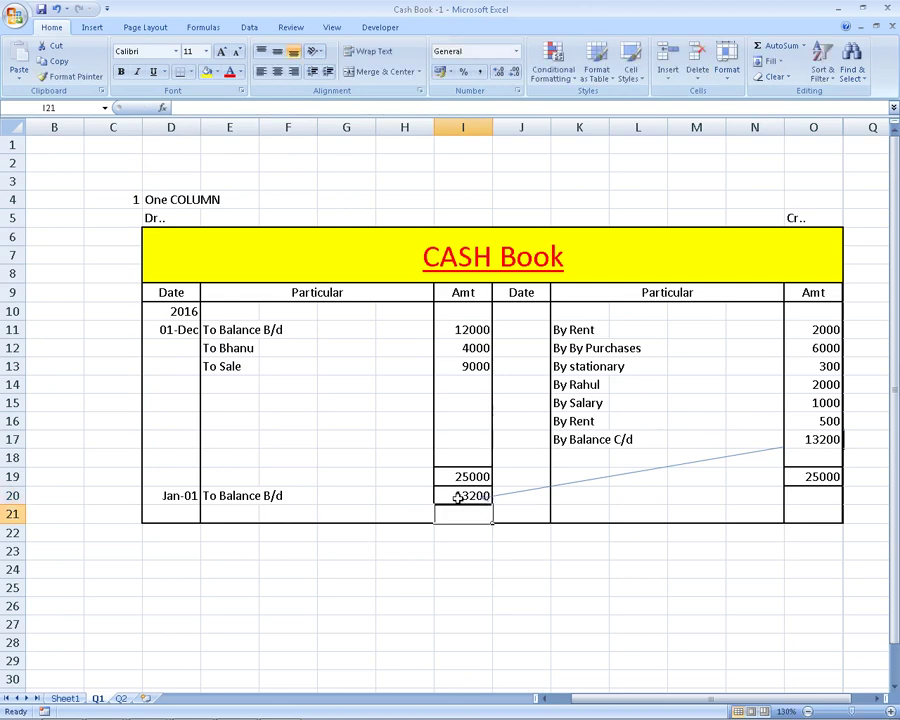
key(alt+Tab)
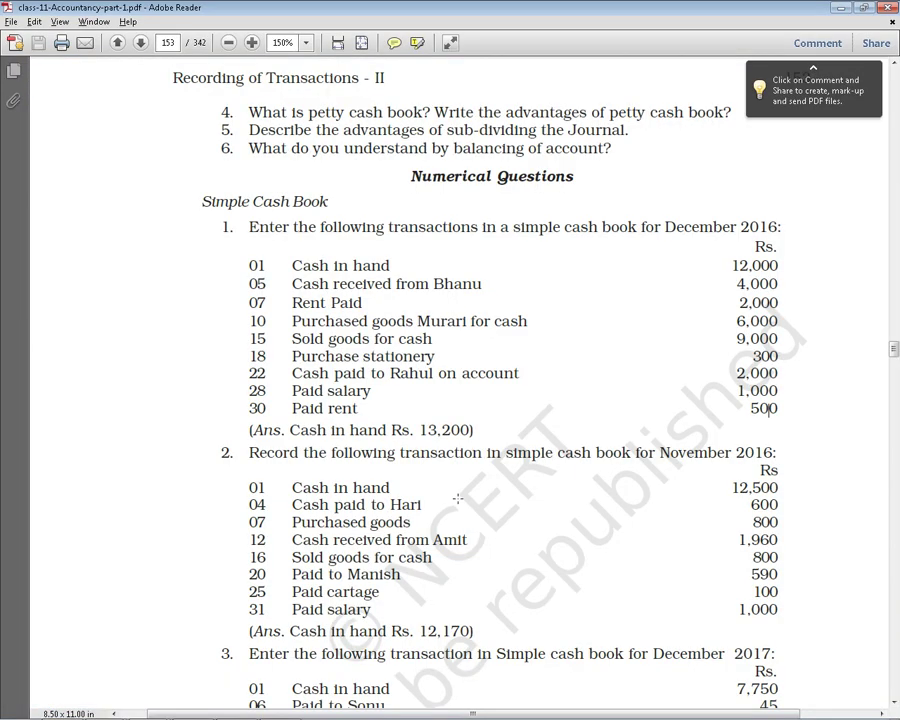
Highlight the opening words of question 1 in the PDF, then return to the workbook
drag(250, 227, 591, 241)
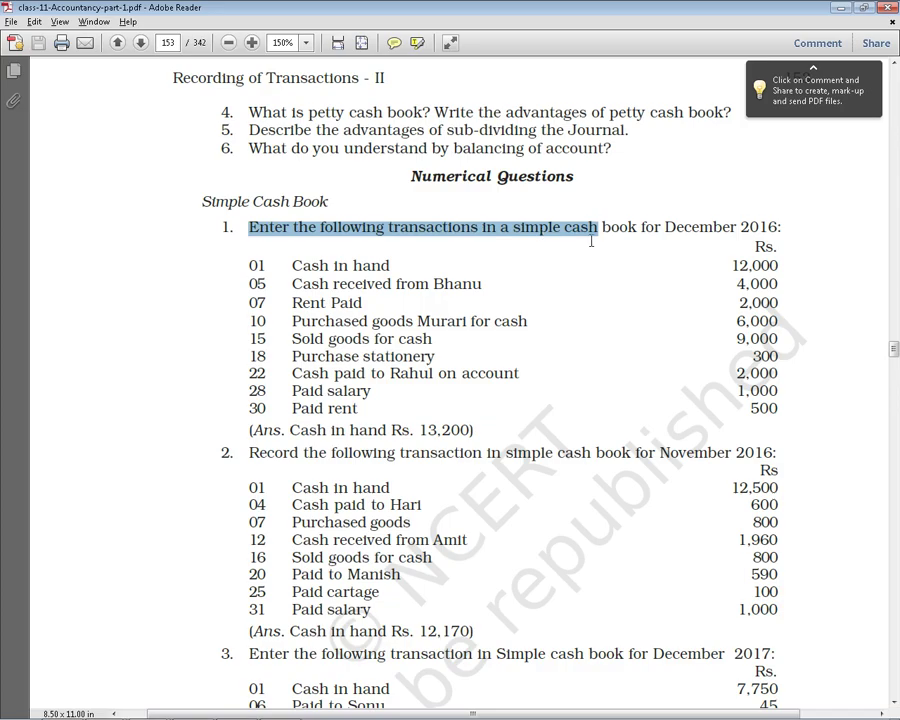
click(590, 241)
key(alt+Tab)
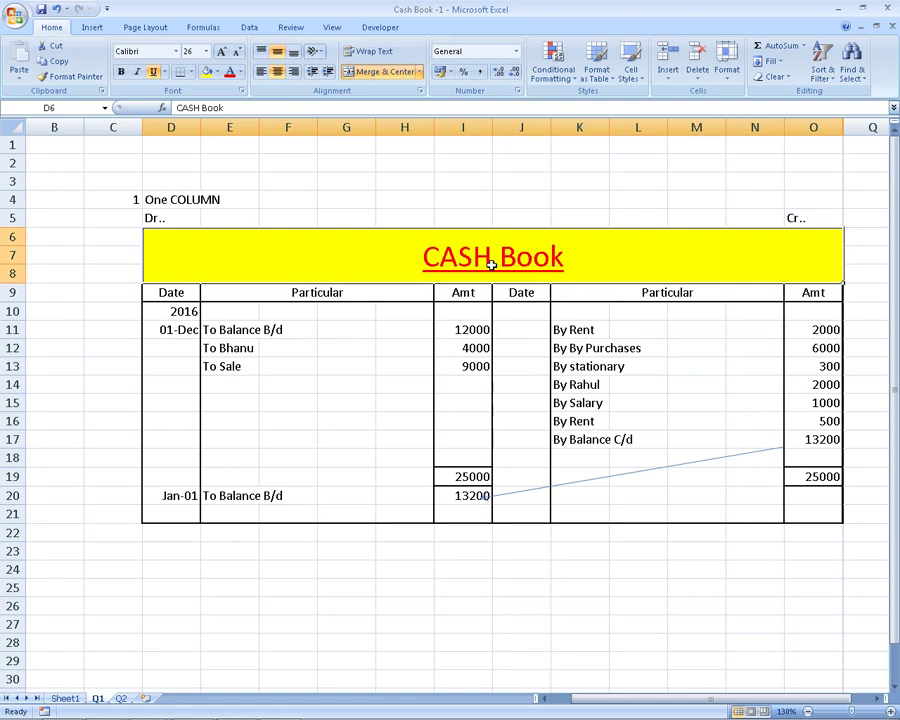
Highlight the debit particulars E10:H19 and credit particulars K11:L17 while explaining the entries
drag(236, 312, 399, 470)
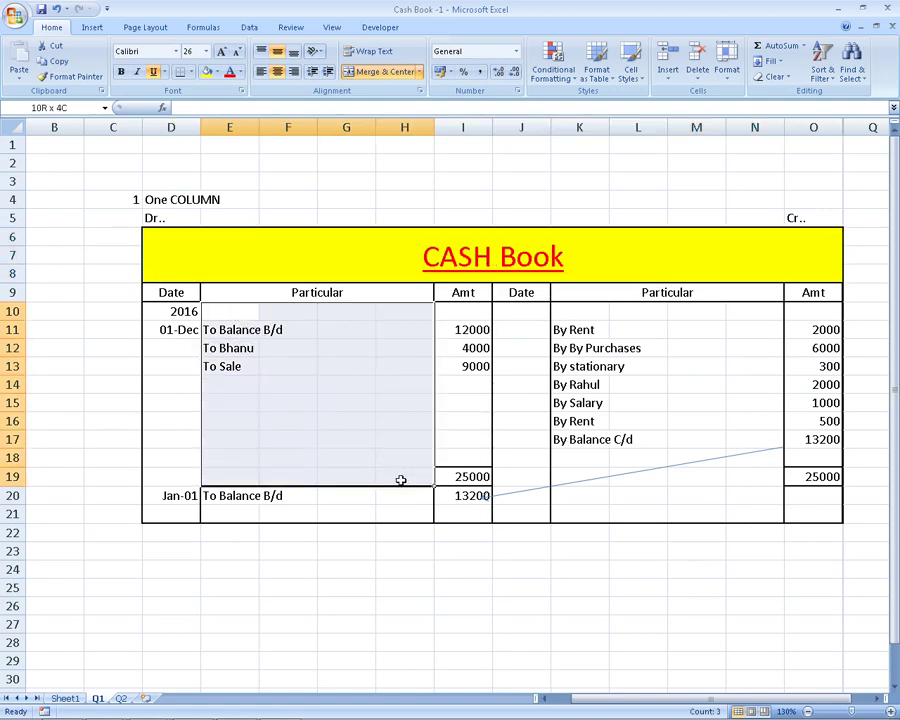
drag(575, 330, 627, 441)
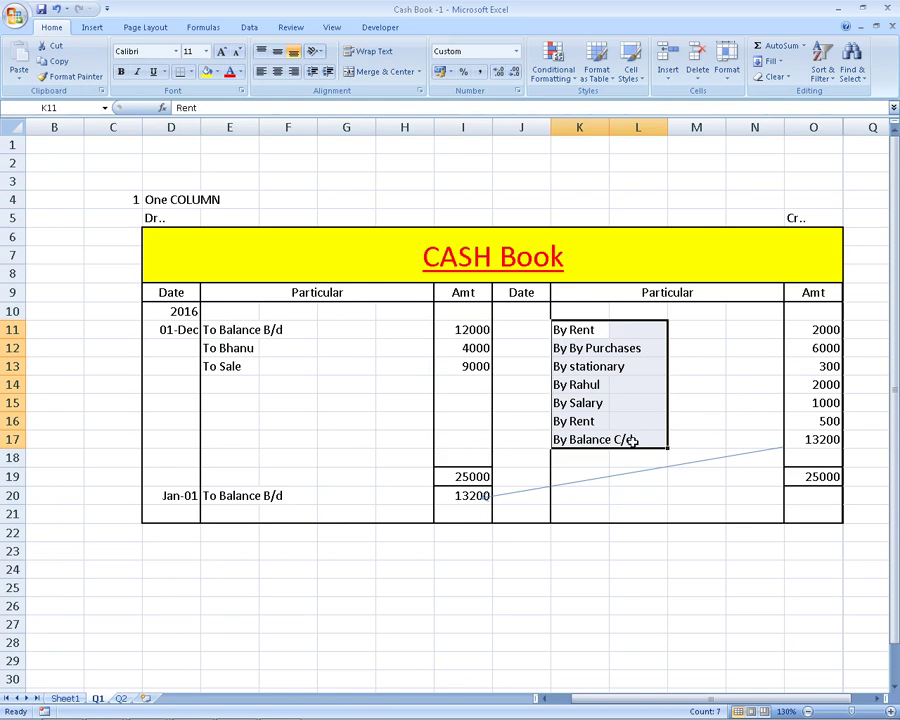
mouse_move(588, 330)
mouse_down()
mouse_move(633, 411)
mouse_move(683, 472)
mouse_up()
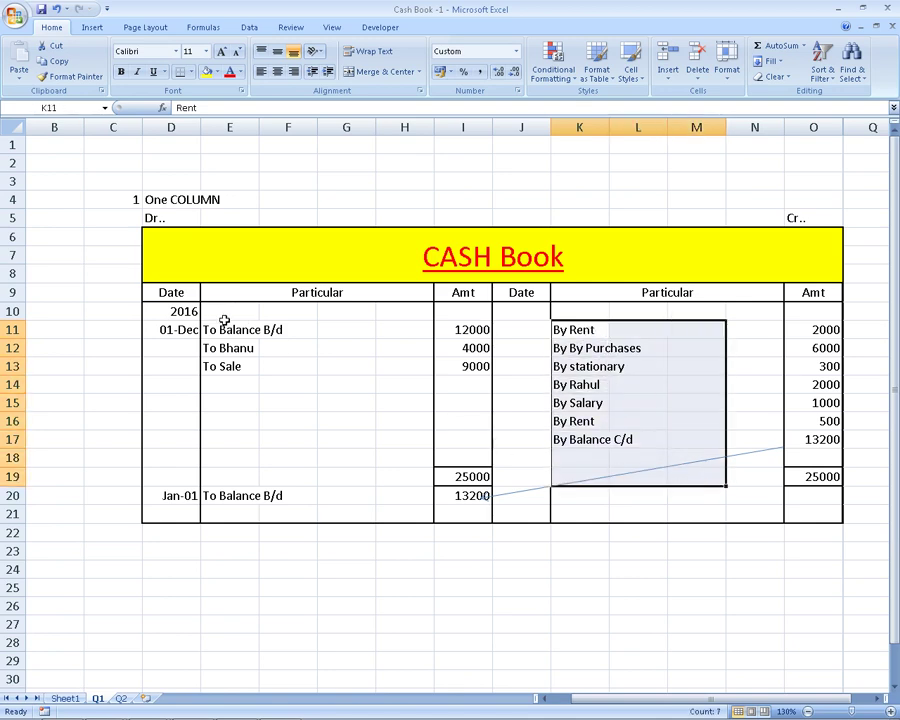
drag(224, 320, 231, 360)
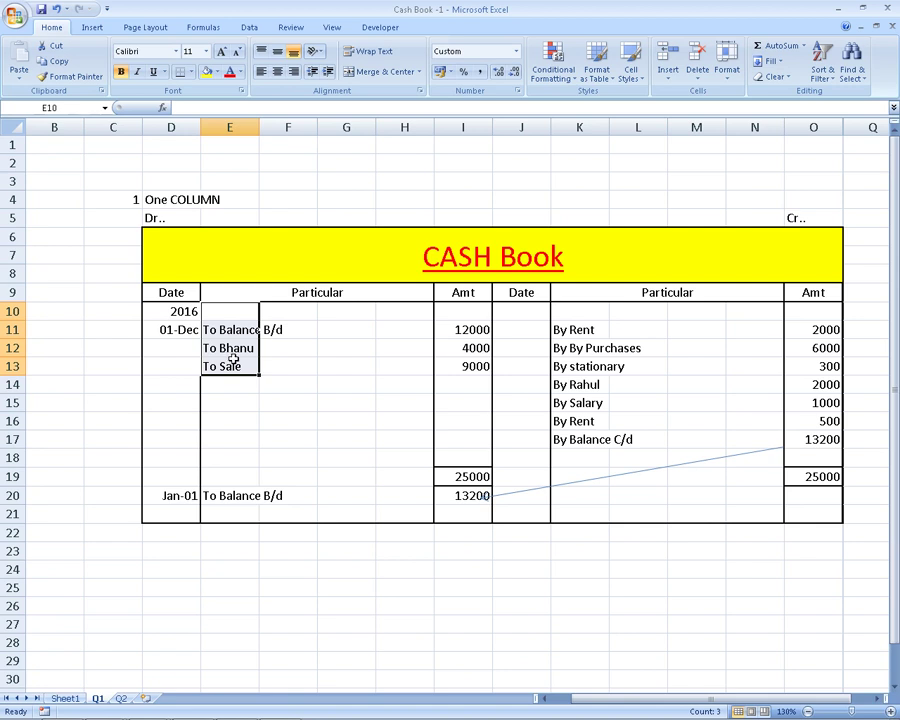
drag(231, 316, 293, 381)
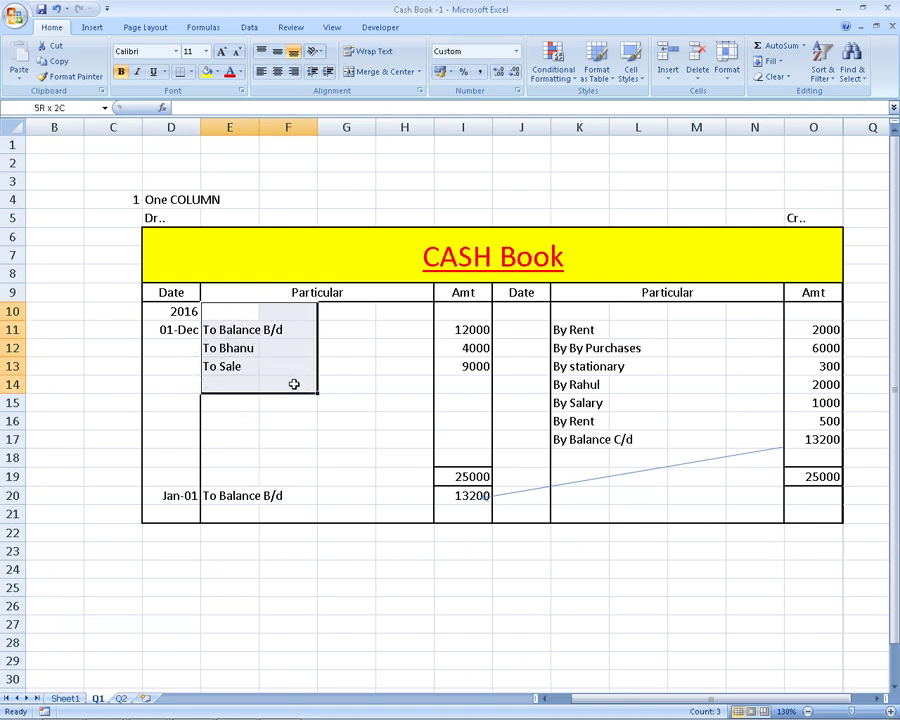
key(alt+Tab)
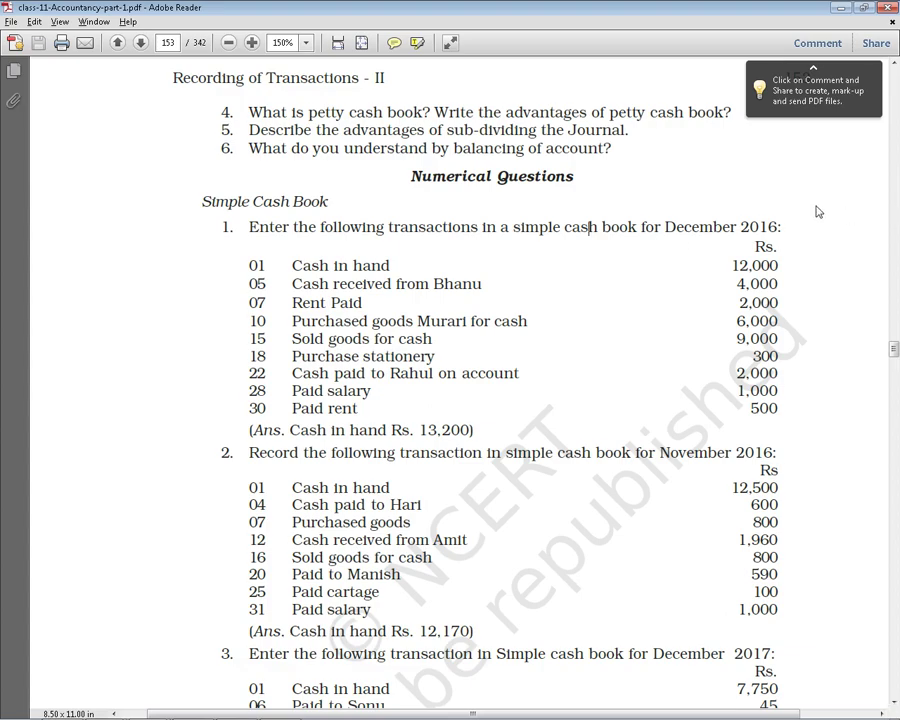
Match the year 2016 in D10 and 01-Dec in D11 to December in question 1
key(alt+Tab)
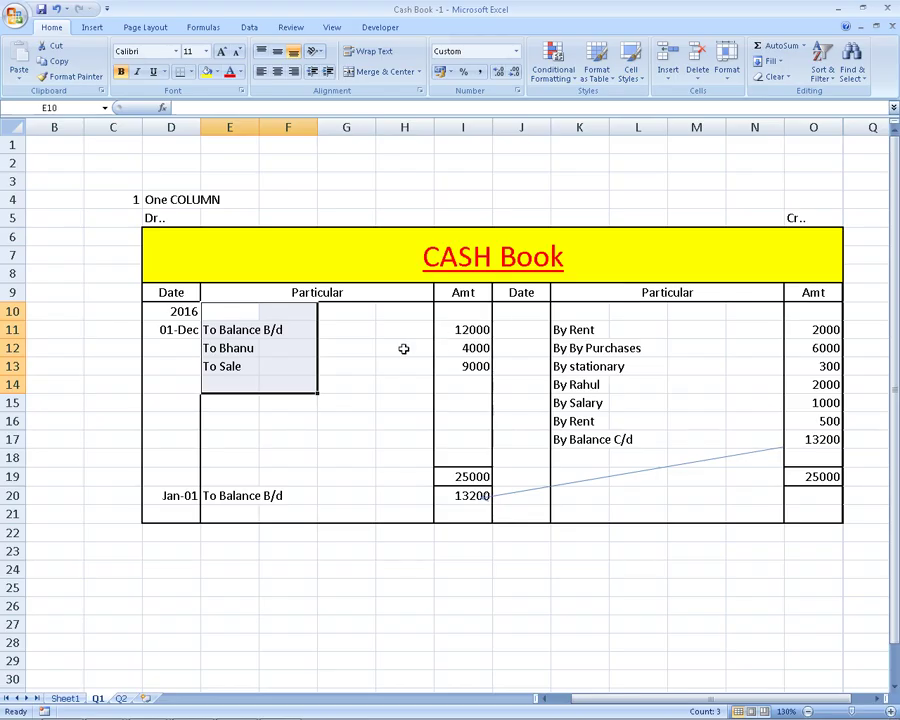
click(175, 312)
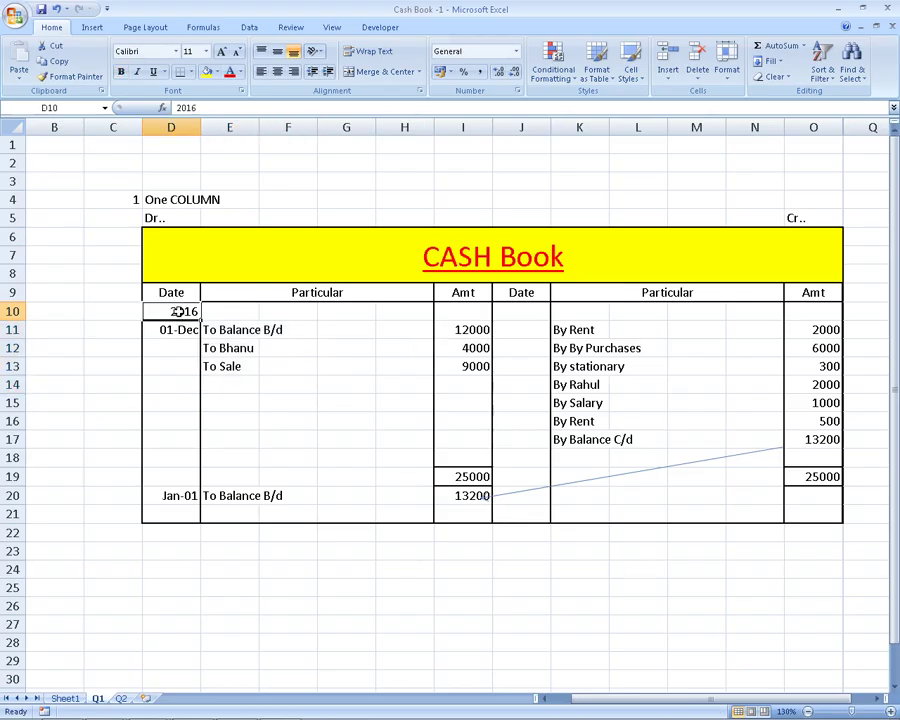
key(alt+Tab)
double_click(677, 224)
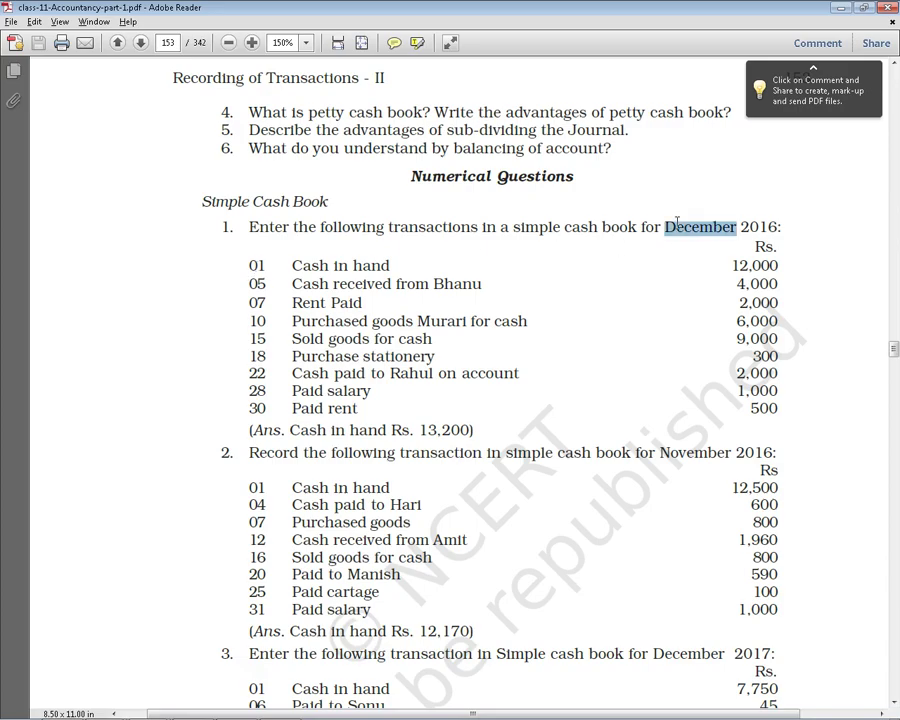
key(alt+Tab)
click(180, 330)
key(alt+Tab)
click(245, 267)
key(alt+Tab)
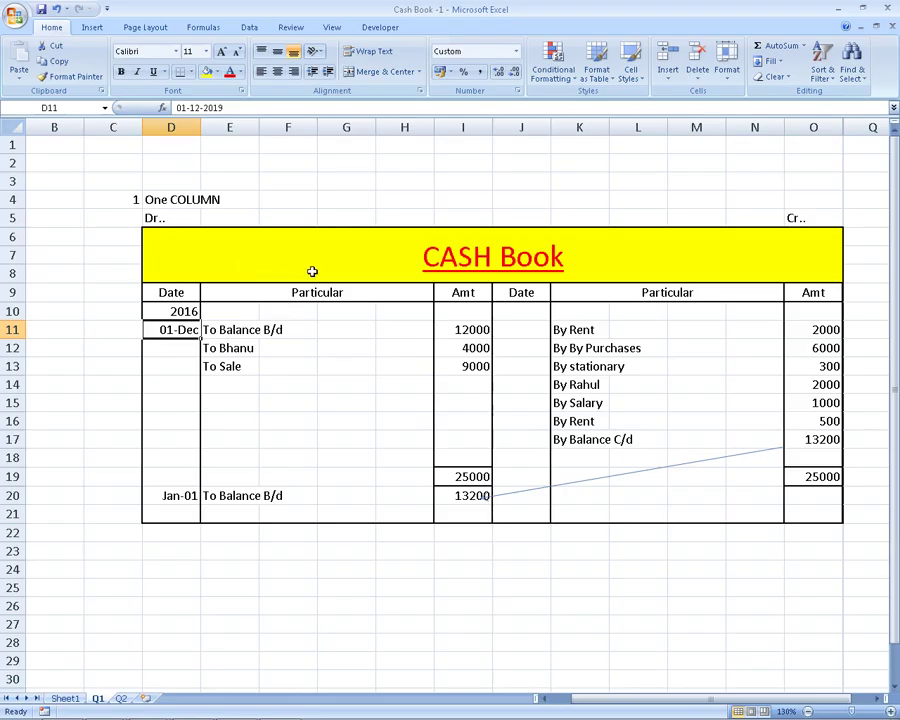
Match the 12,000 cash in hand to To Balance B/d 12000 in I11
key(alt+Tab)
drag(729, 267, 777, 268)
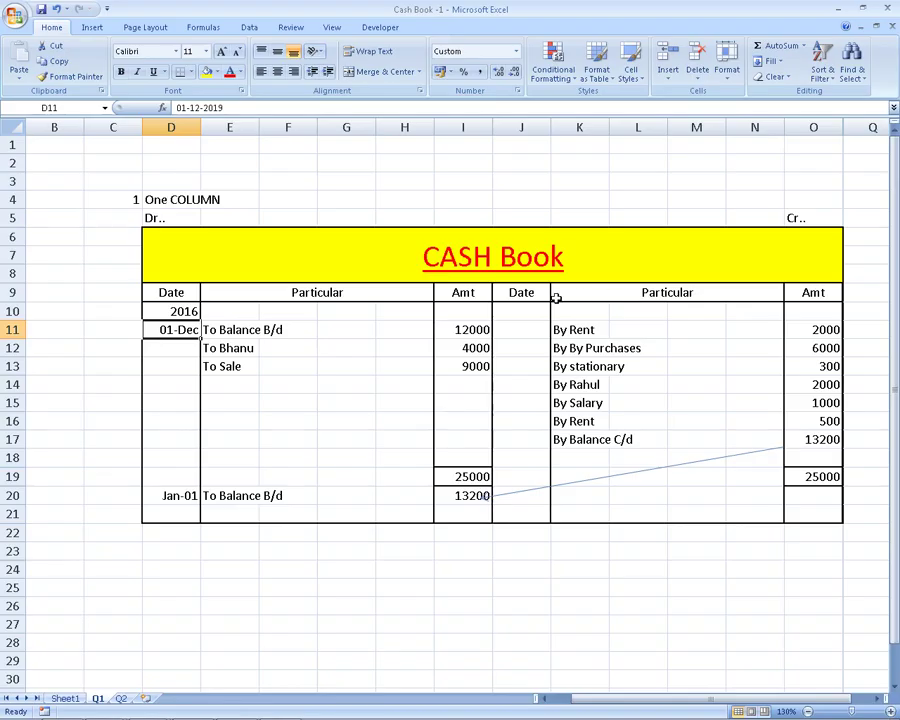
key(alt+Tab)
click(253, 334)
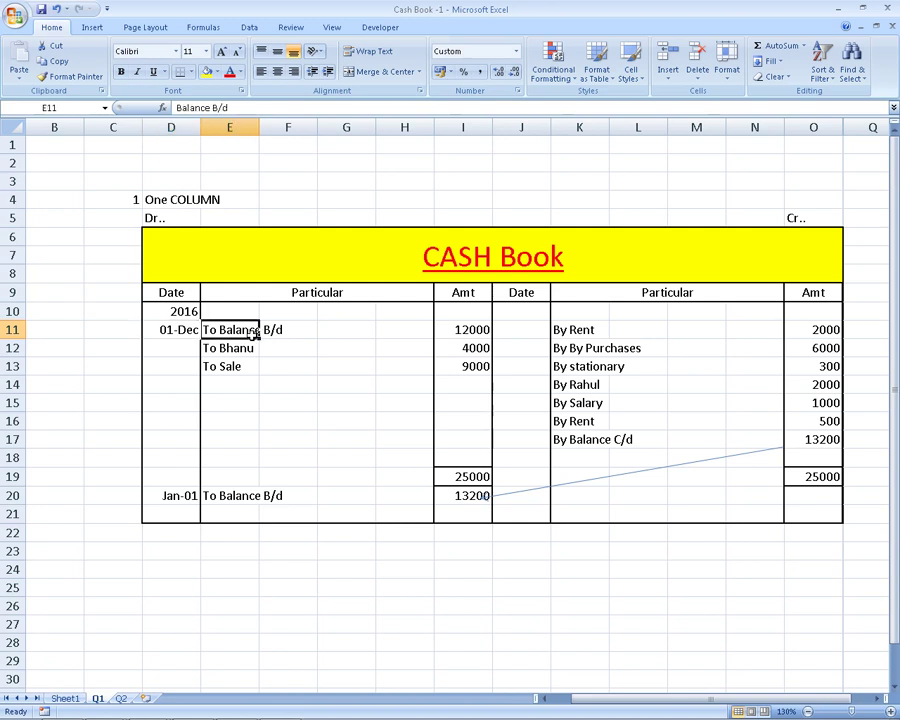
click(458, 330)
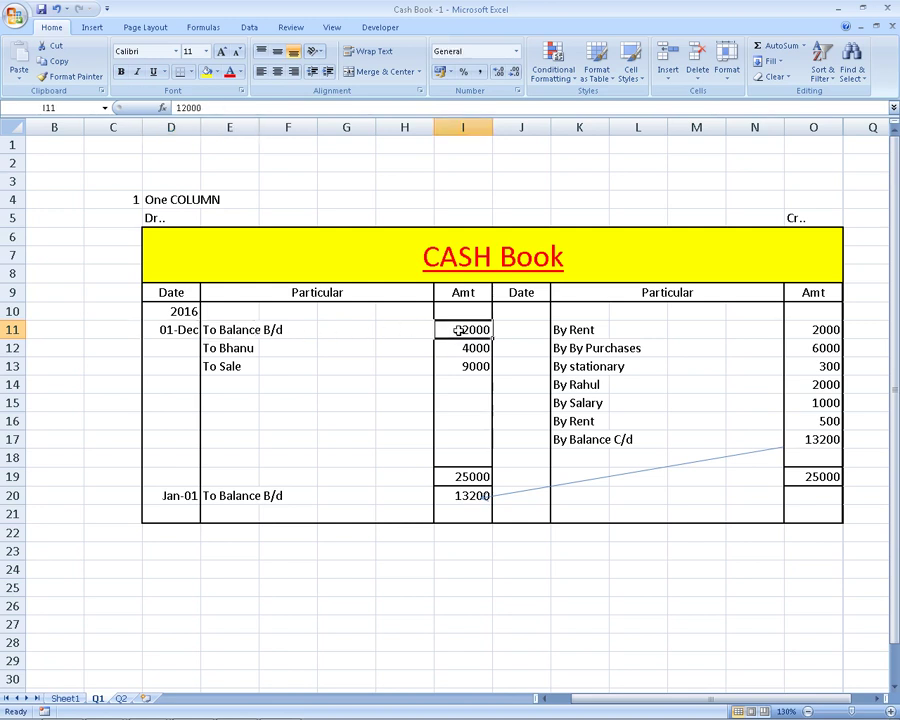
Match cash received from Bhanu 4,000 to the To Bhanu entry in E12
key(alt+Tab)
drag(292, 284, 471, 281)
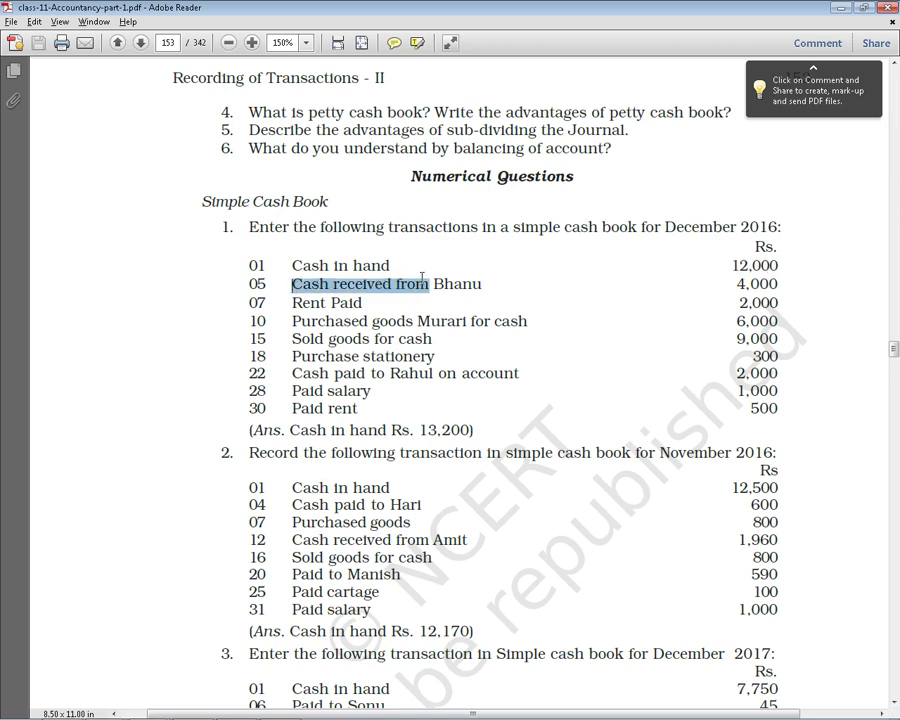
double_click(750, 288)
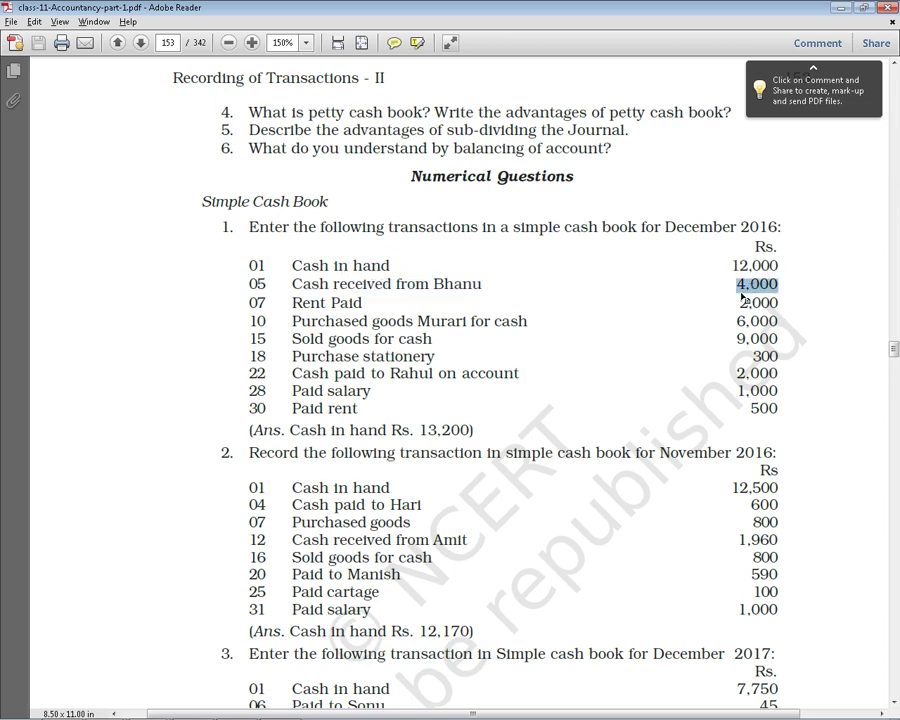
key(alt+Tab)
click(209, 348)
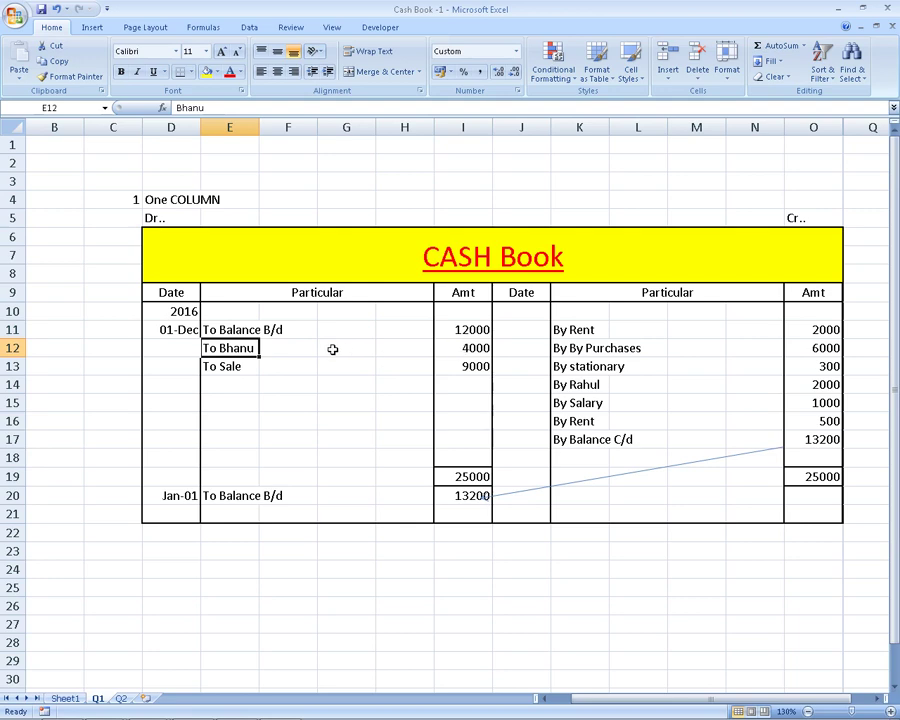
click(213, 331)
double_click(231, 331)
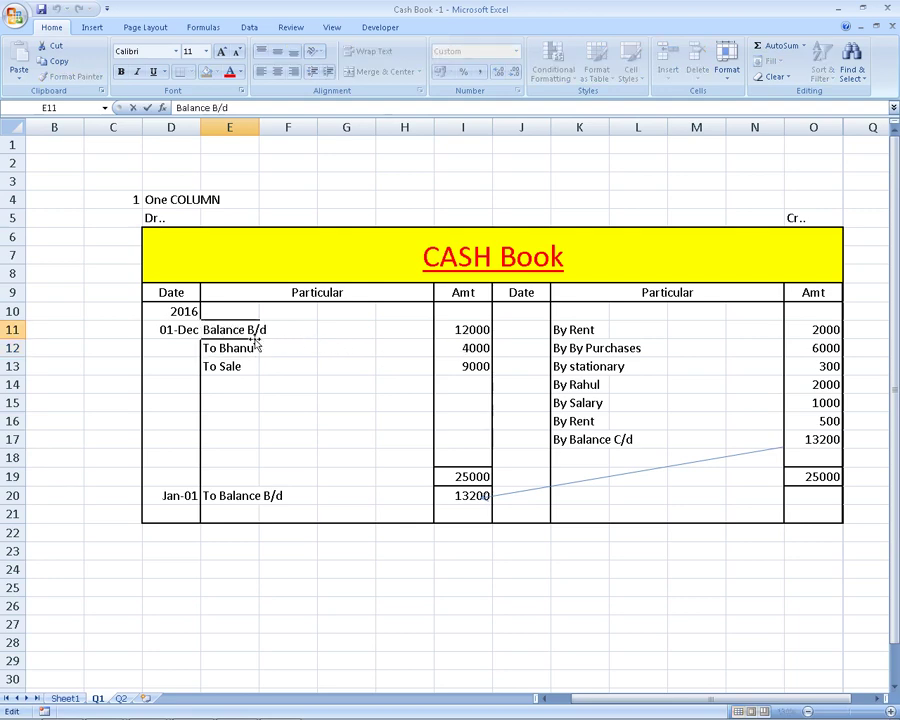
click(262, 332)
key(Home)
text(To)
click(458, 343)
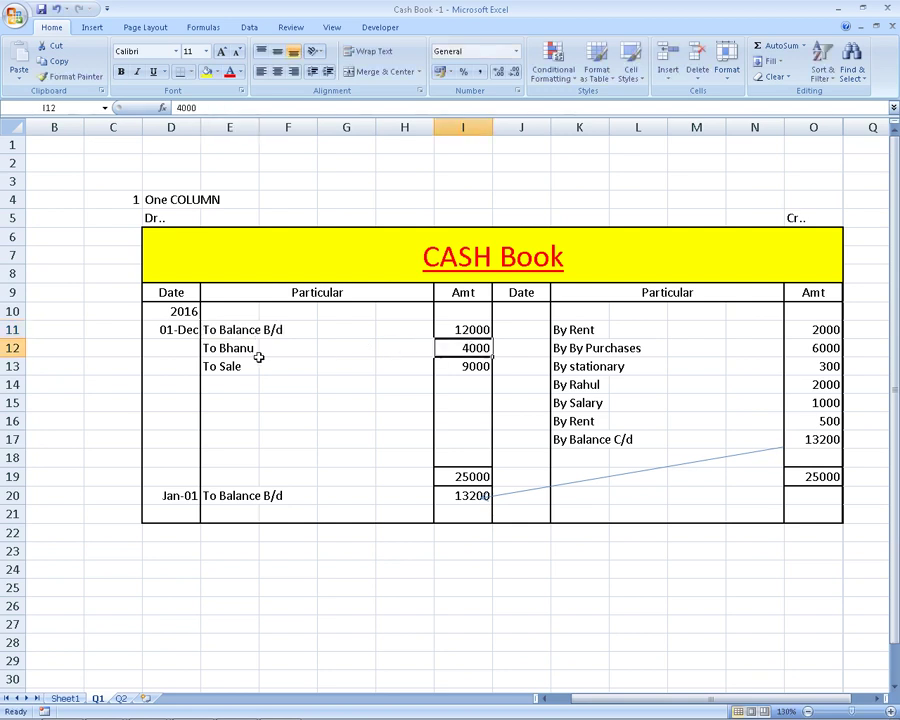
click(234, 350)
click(470, 349)
key(alt+Tab)
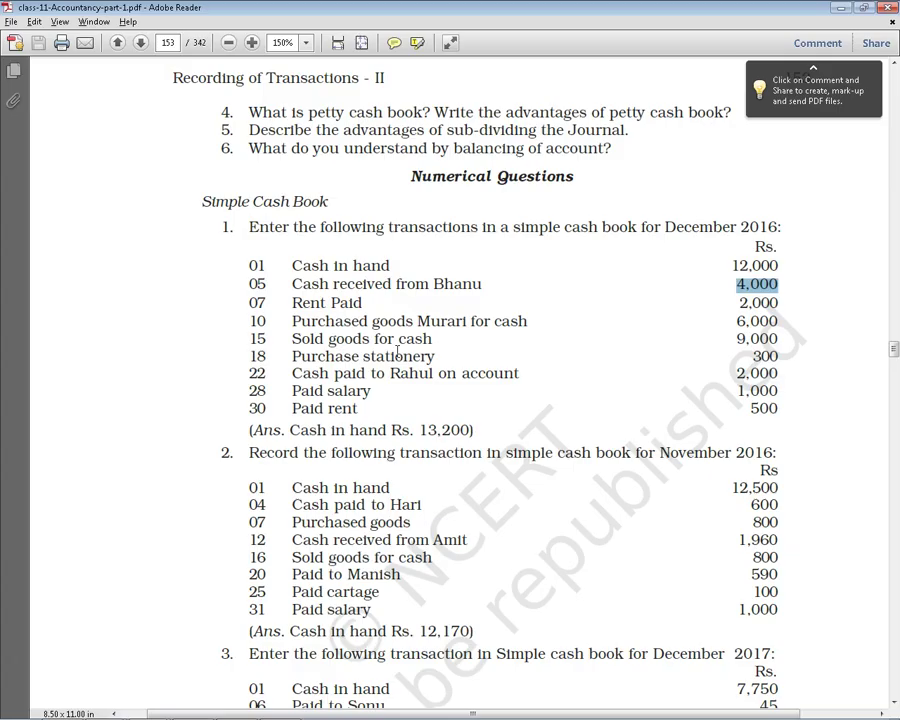
drag(293, 302, 360, 302)
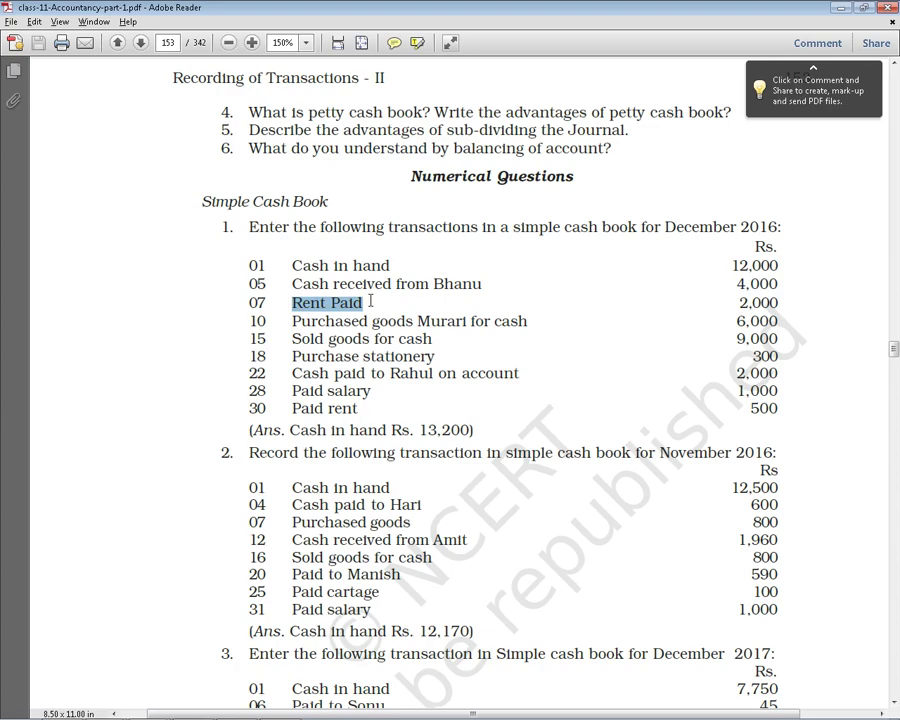
key(alt+Tab)
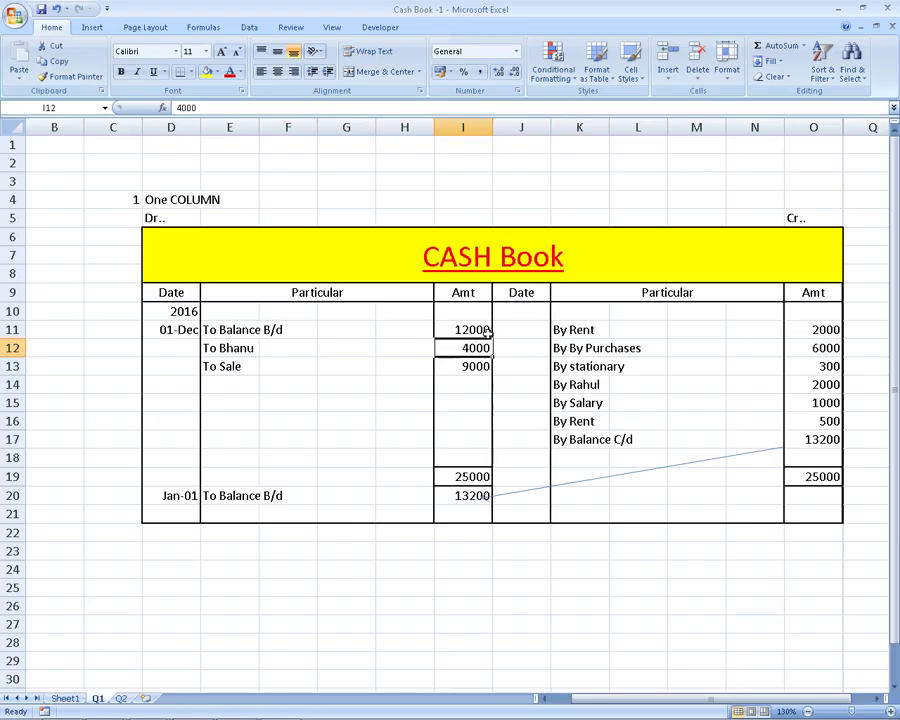
click(561, 330)
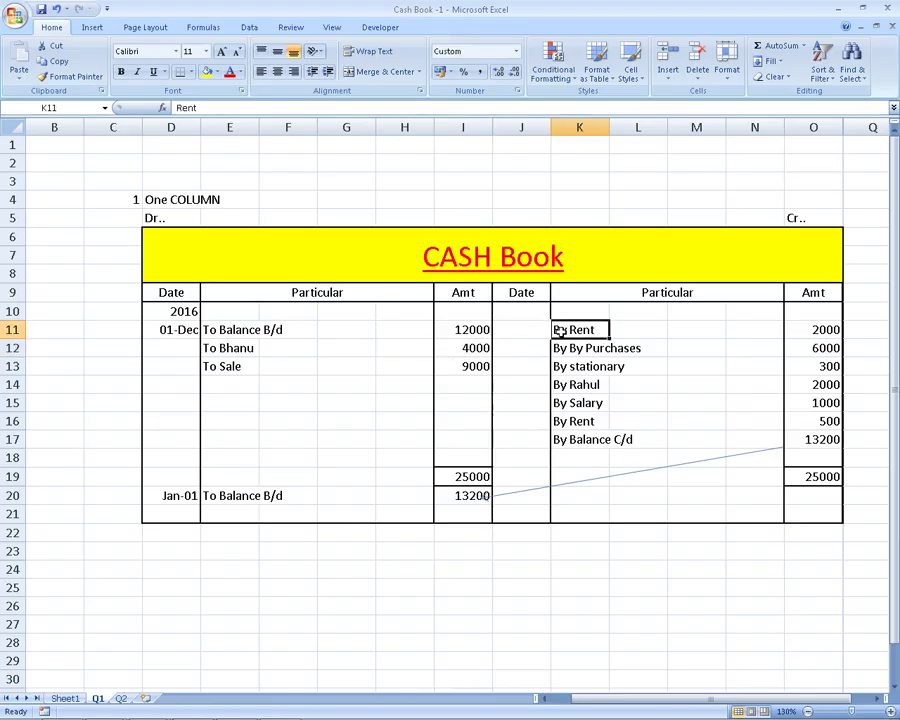
click(840, 346)
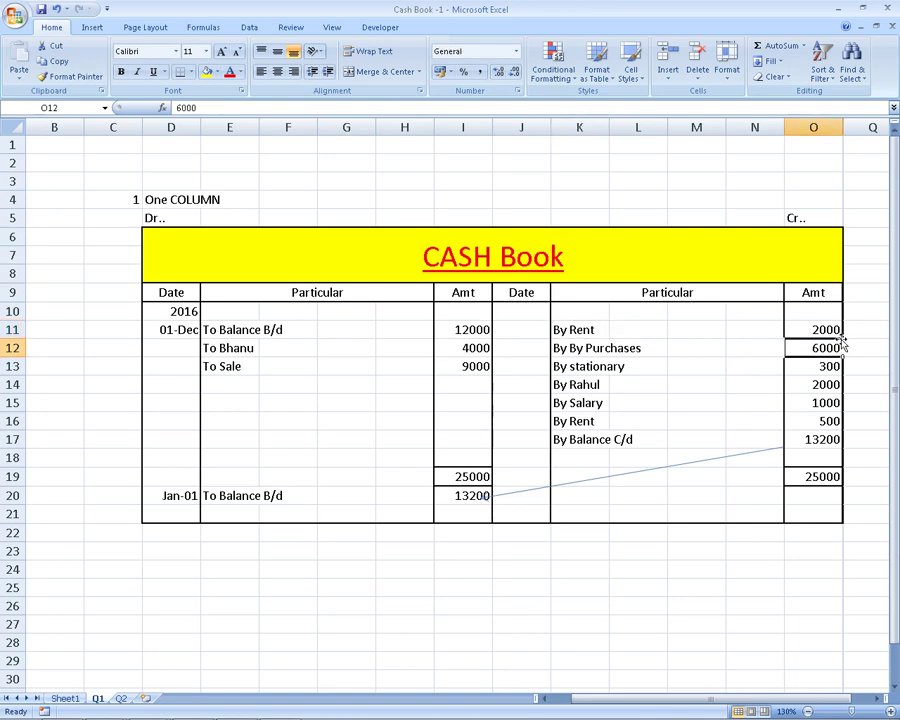
key(alt+Tab)
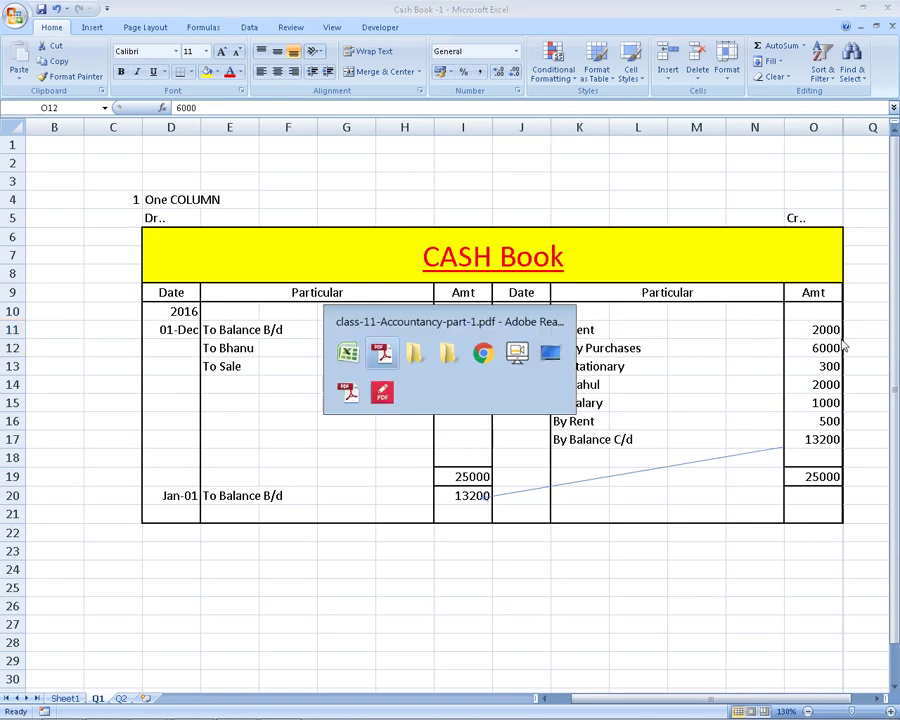
drag(301, 321, 536, 315)
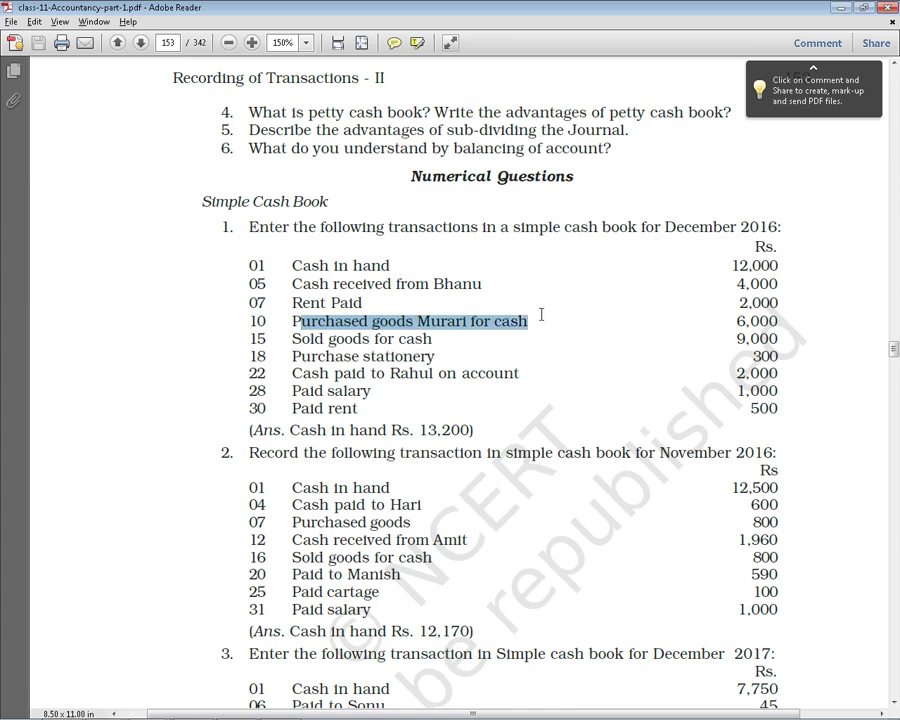
double_click(742, 320)
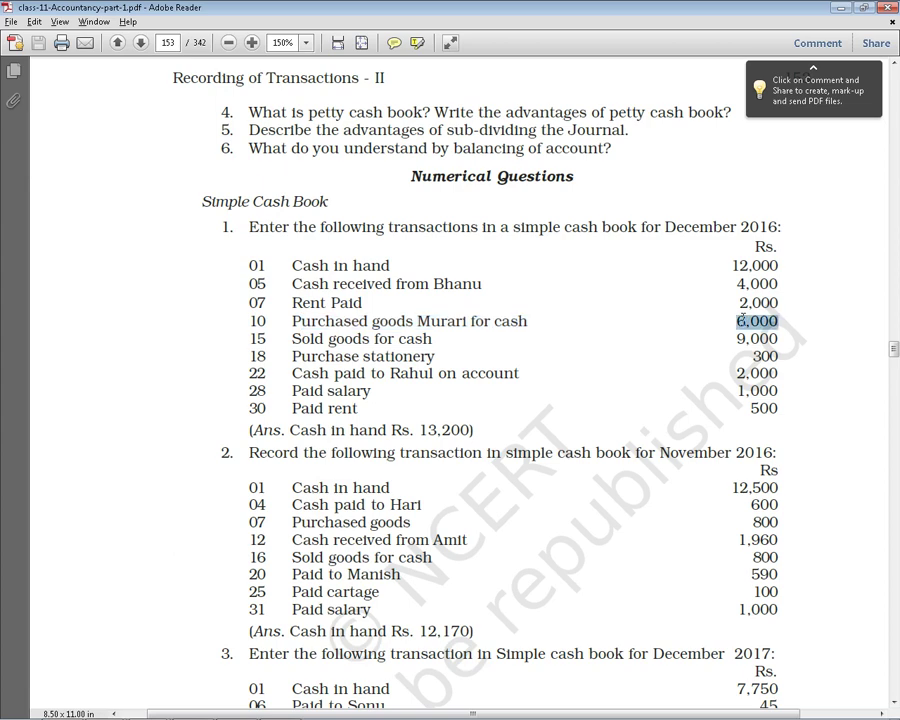
key(alt+Tab)
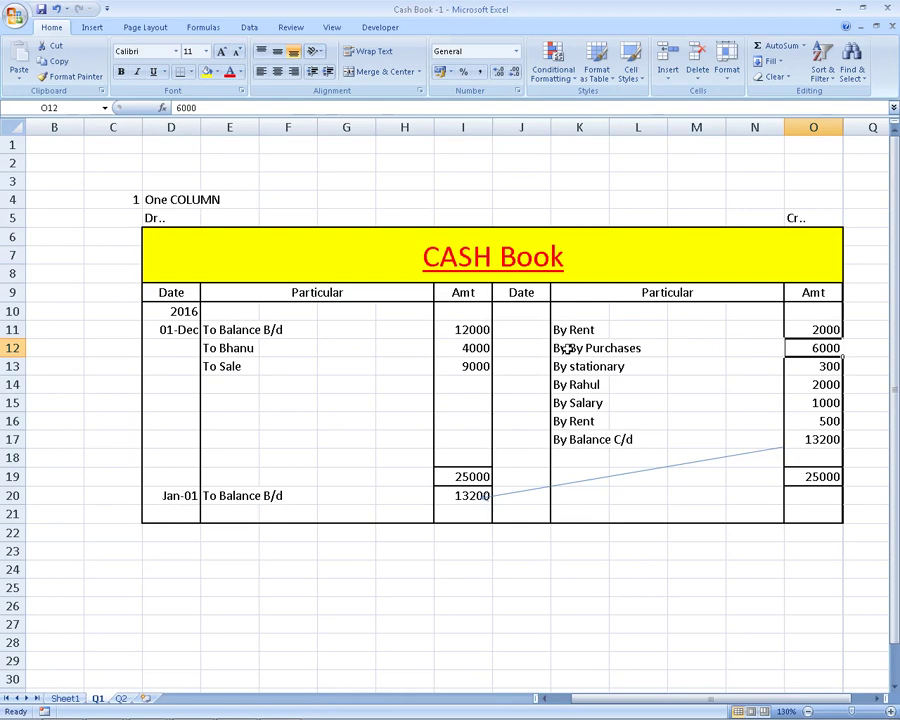
click(566, 348)
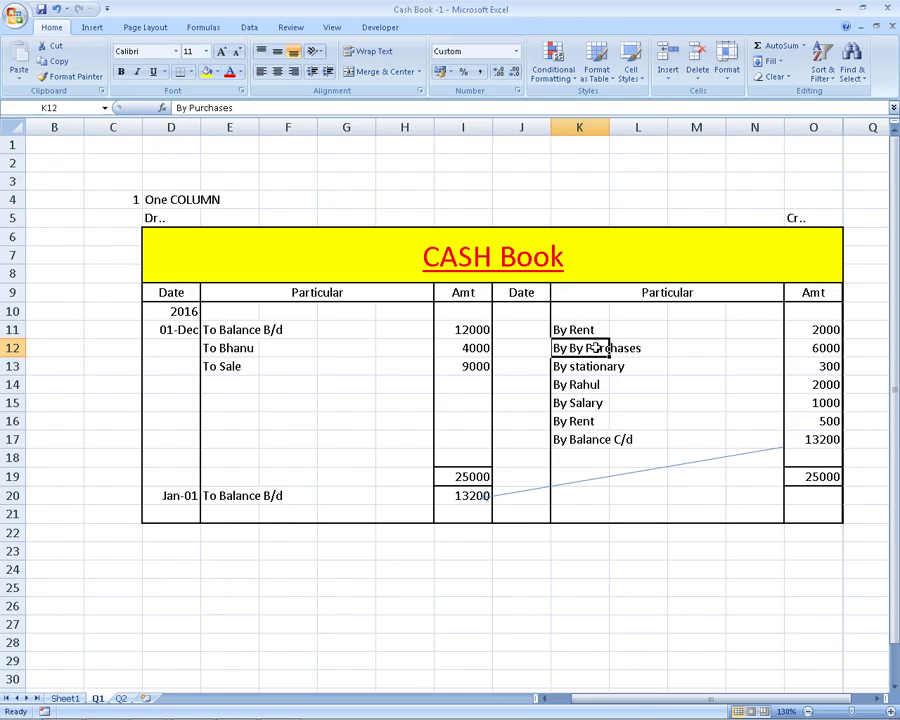
key(alt+Tab)
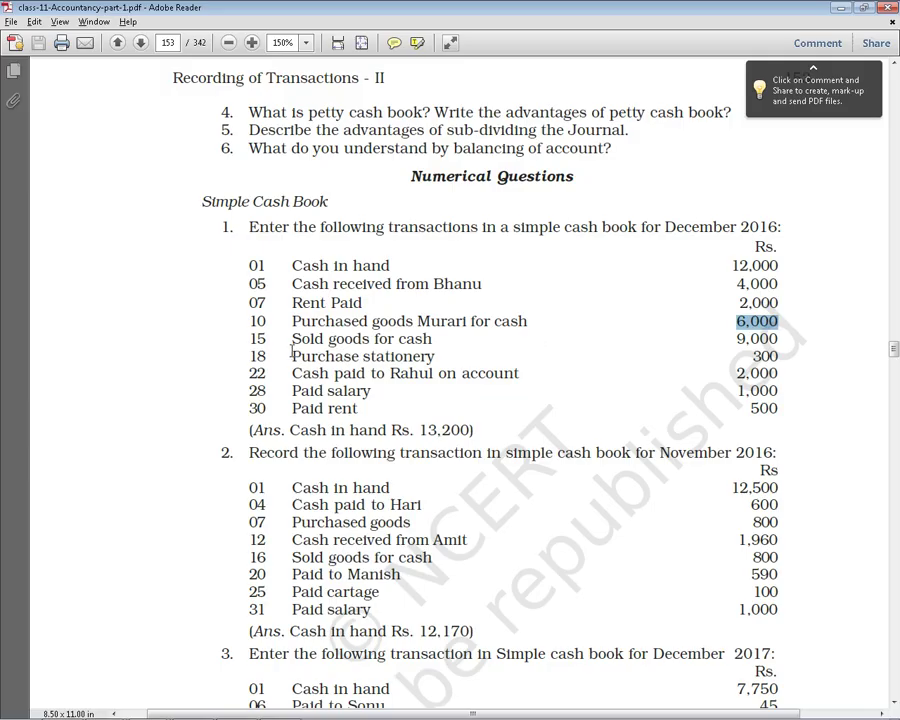
drag(291, 338, 440, 346)
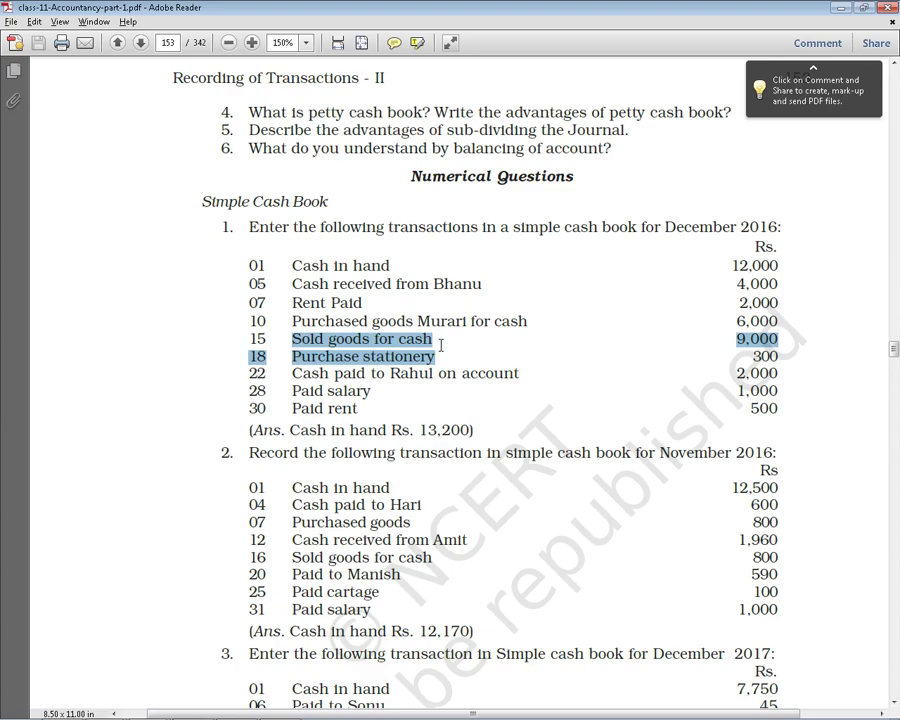
key(alt+Tab)
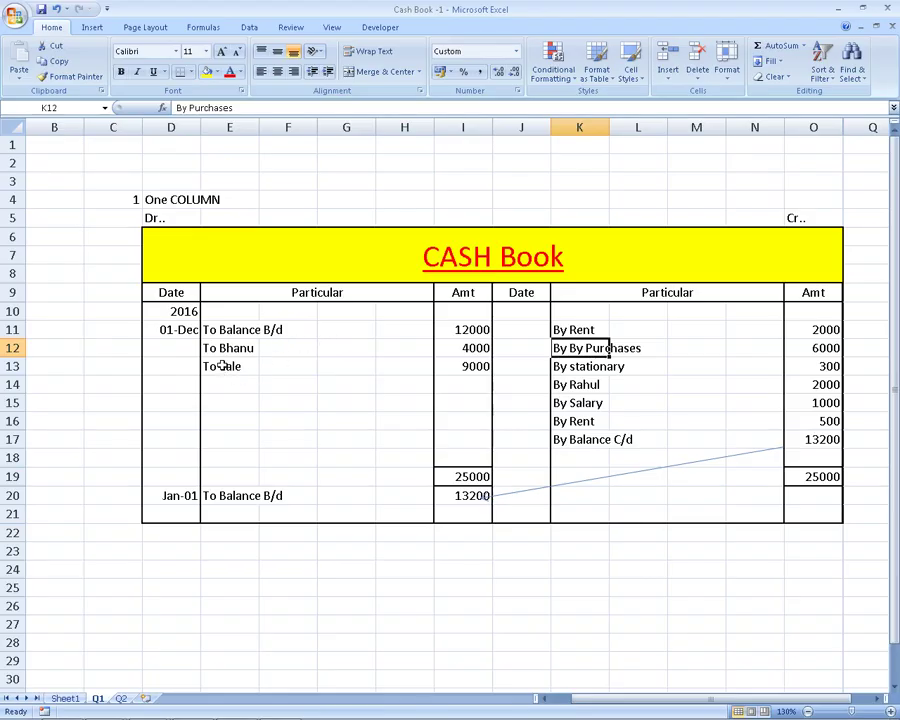
click(222, 366)
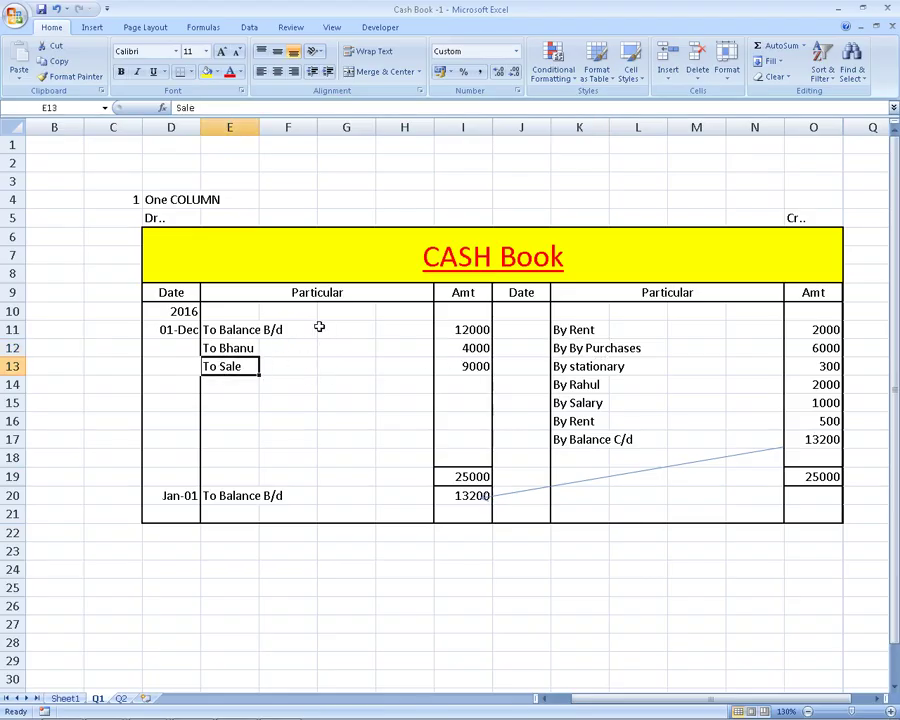
drag(285, 366, 280, 396)
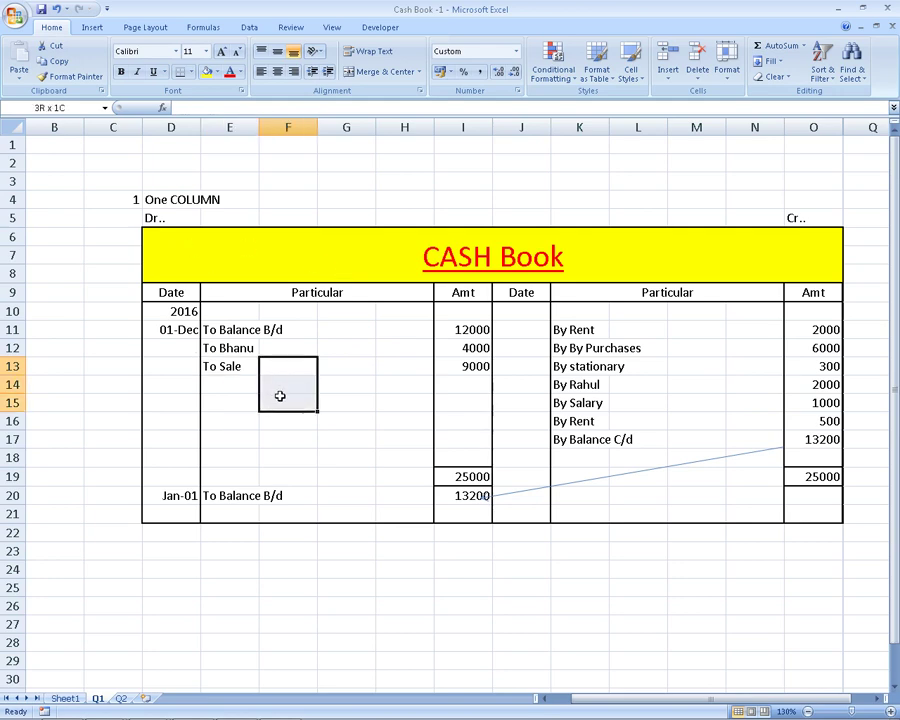
click(462, 366)
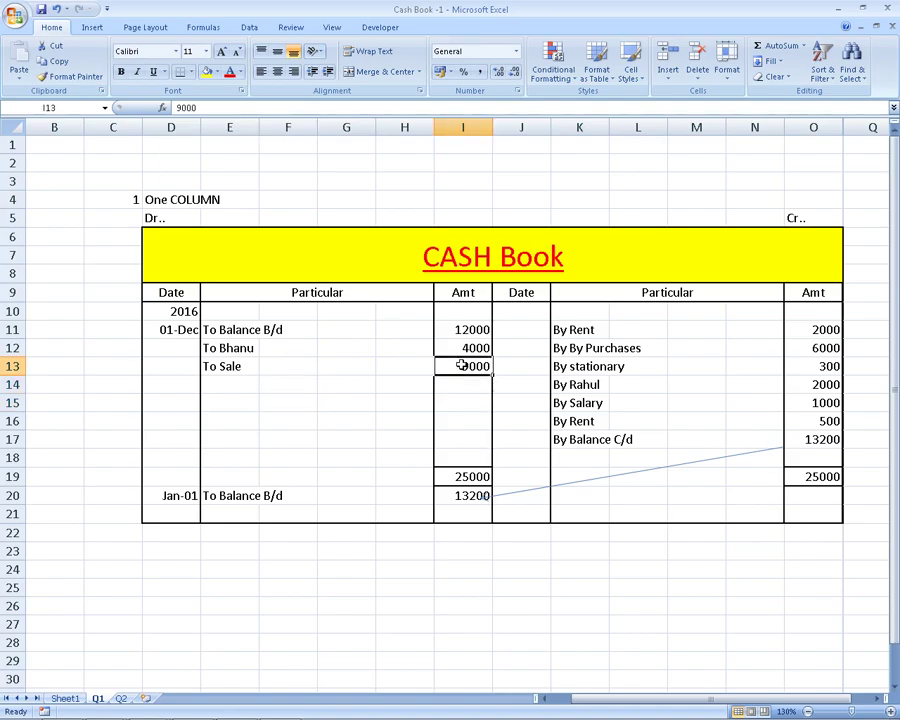
key(alt+Tab)
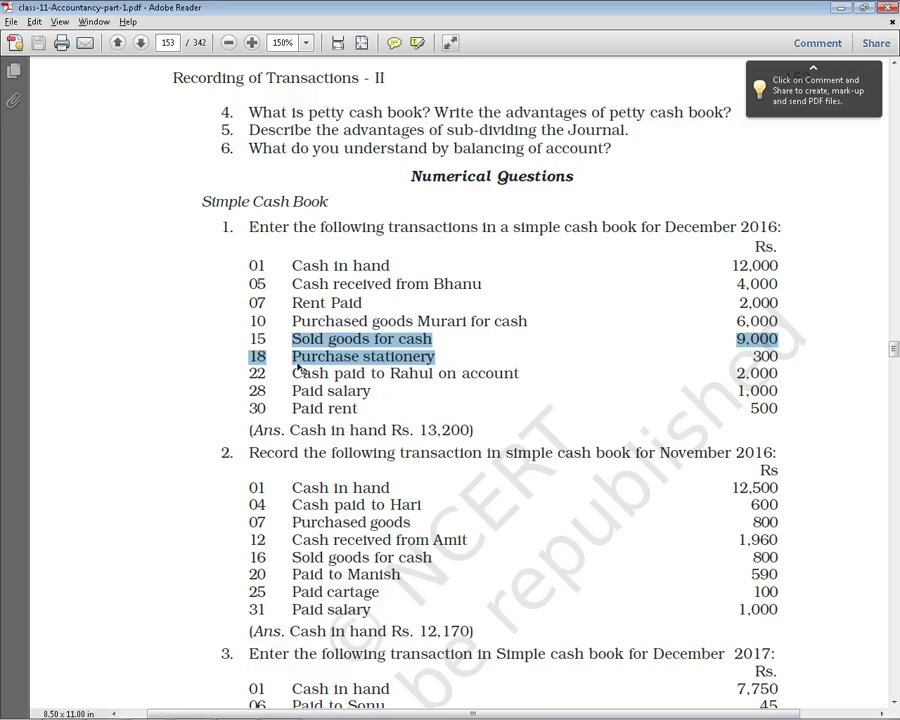
click(293, 356)
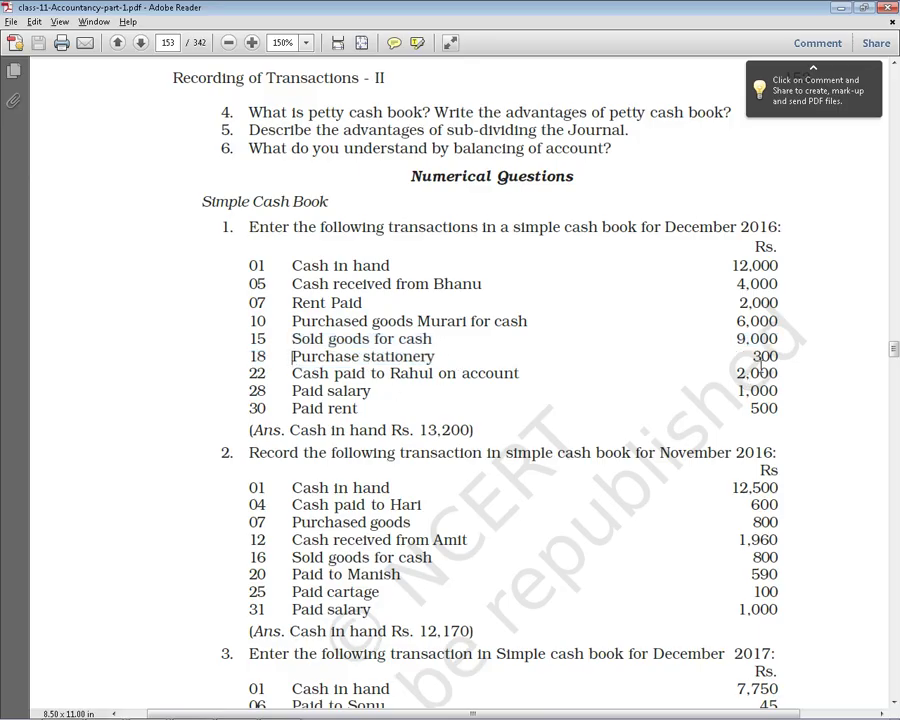
key(alt+Tab)
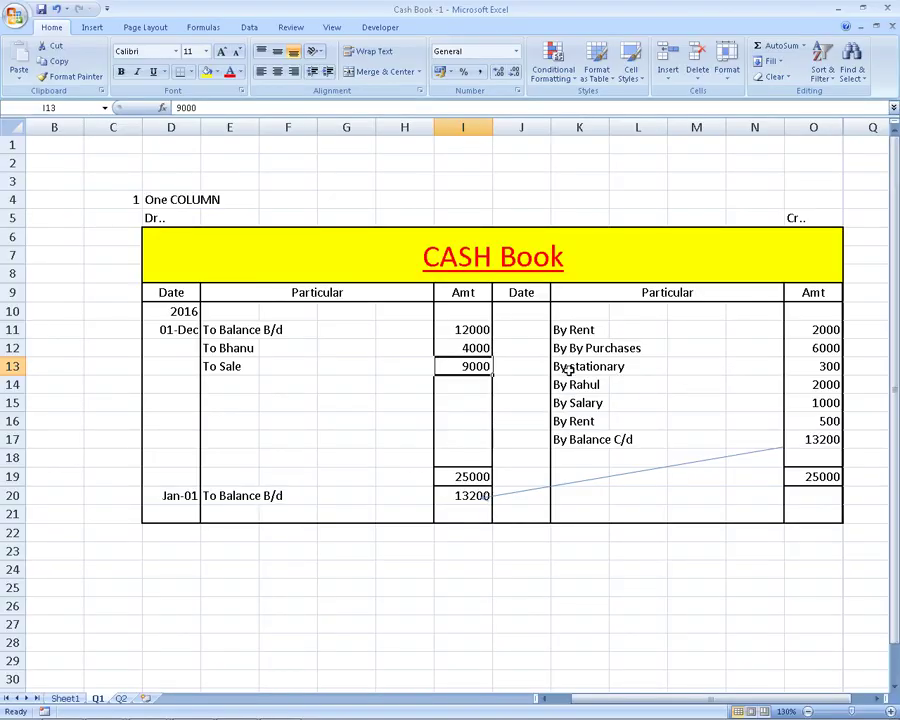
click(575, 366)
click(805, 366)
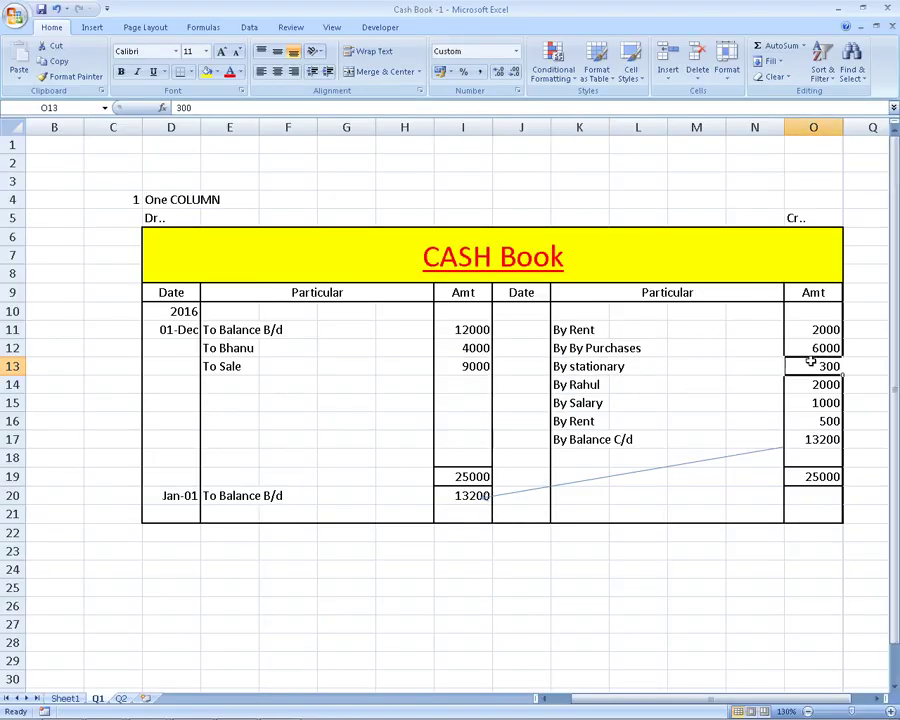
key(alt+Tab)
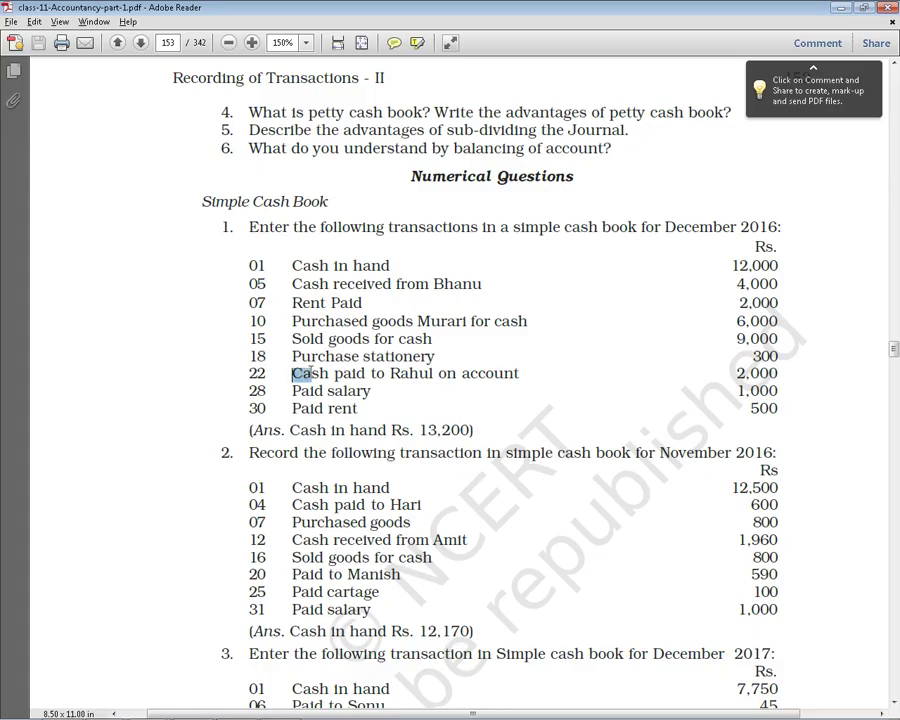
drag(292, 373, 496, 387)
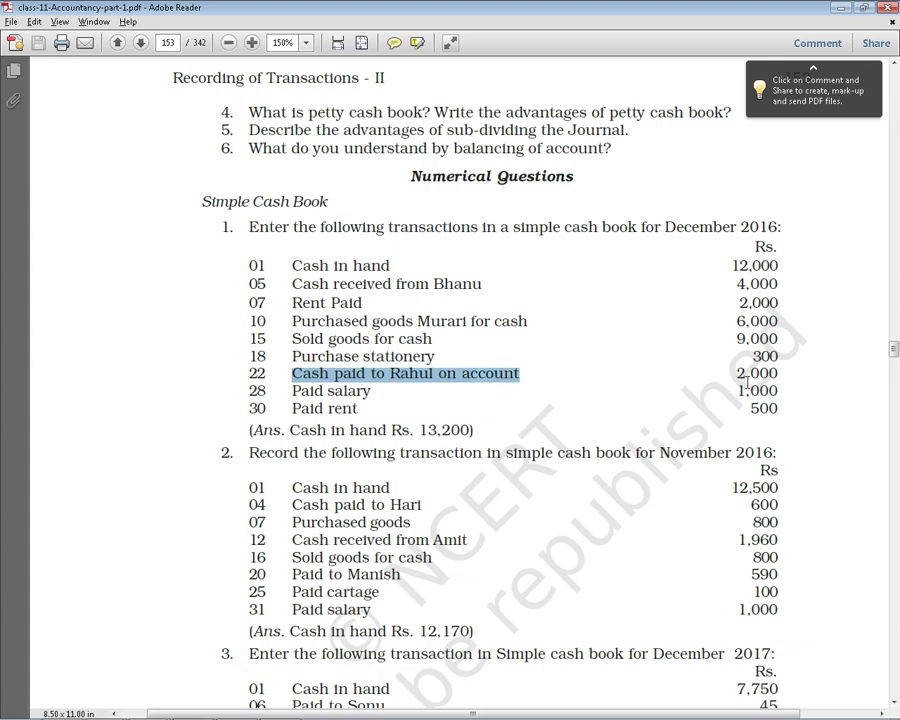
key(alt+Tab)
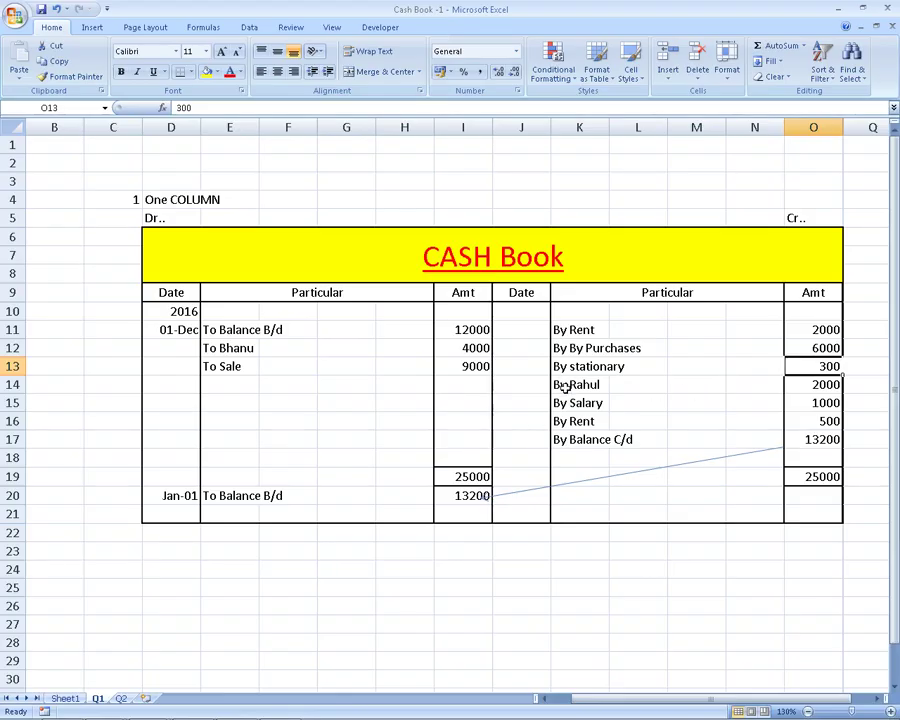
key(alt+Tab)
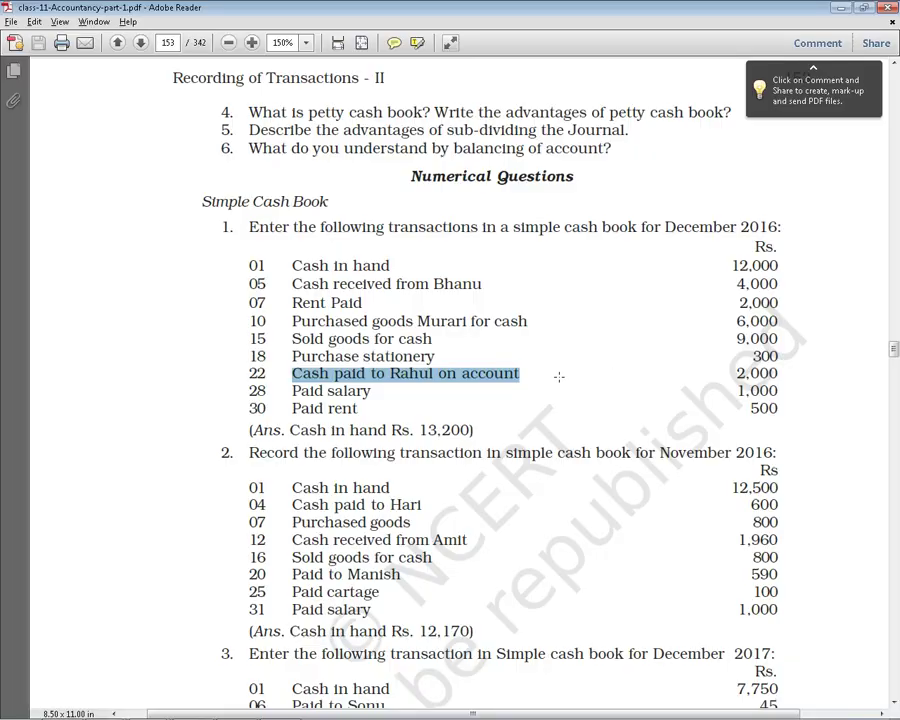
drag(293, 391, 332, 392)
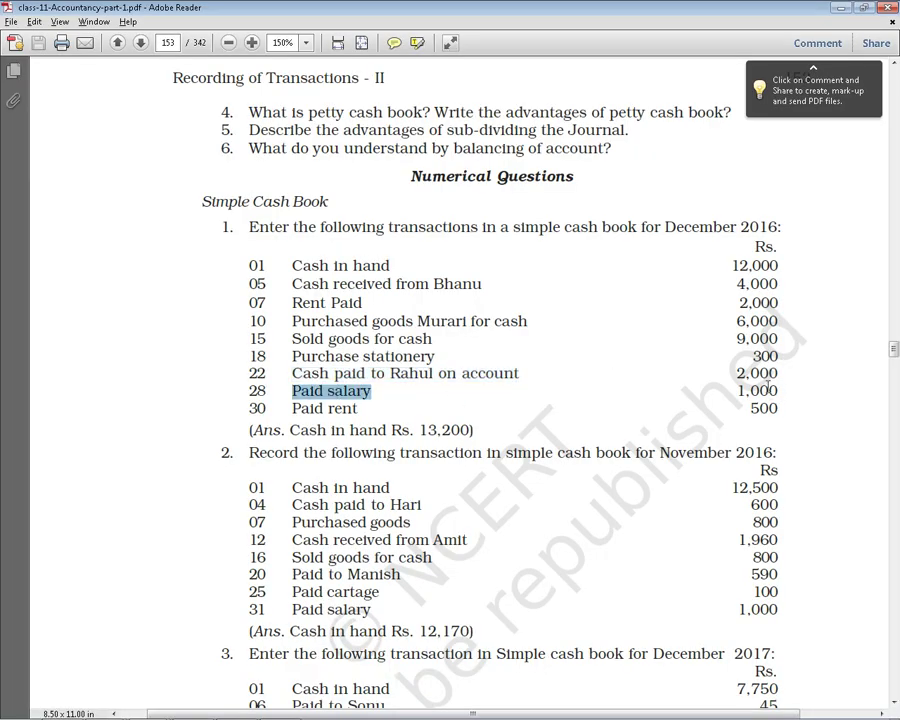
key(alt+Tab)
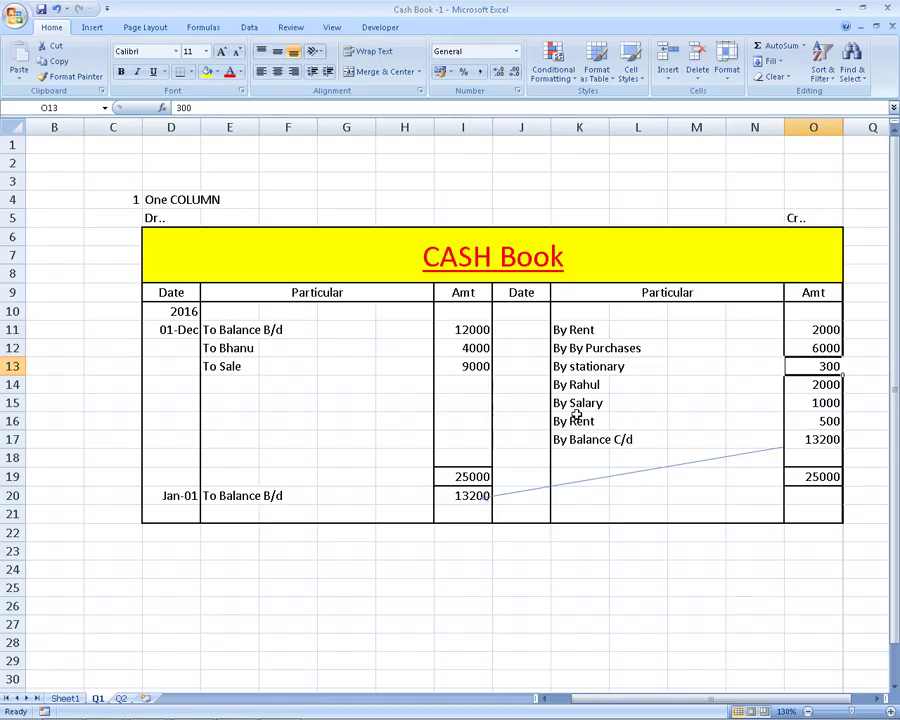
click(815, 403)
key(alt+Tab)
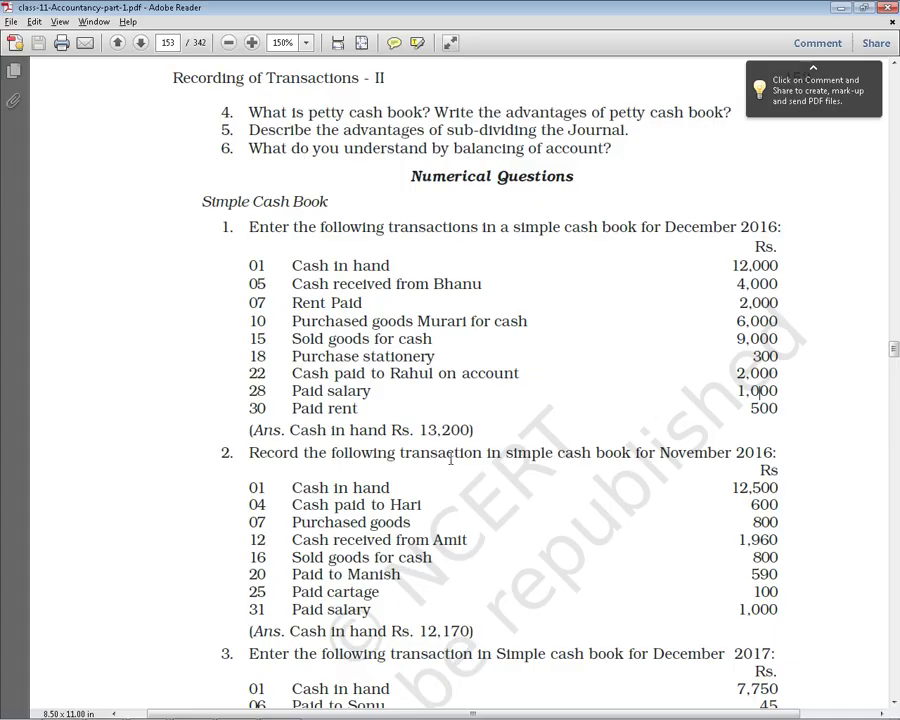
key(alt+Tab)
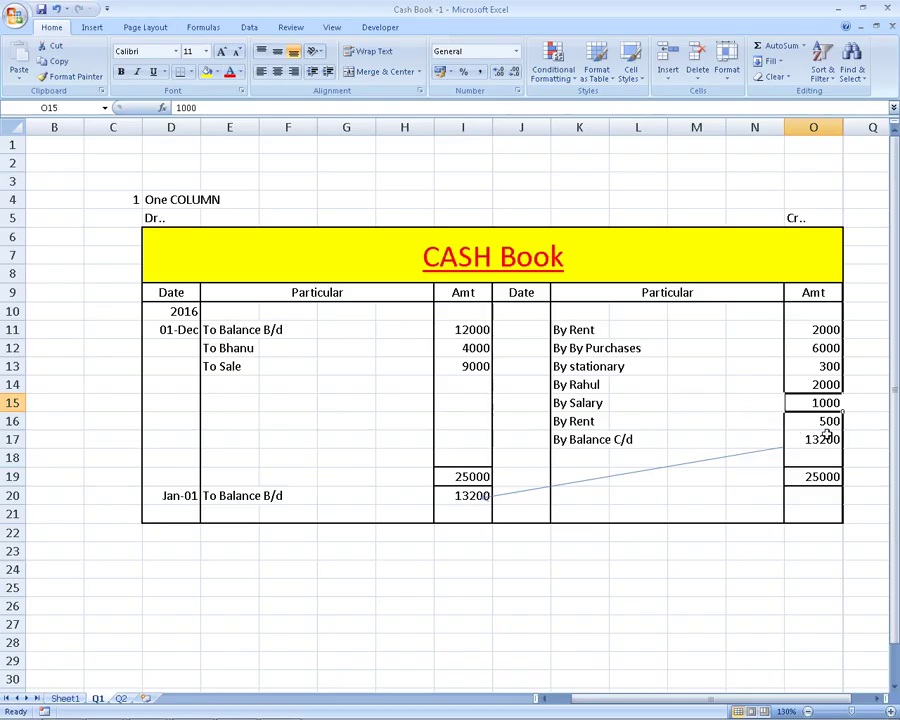
key(alt+Tab)
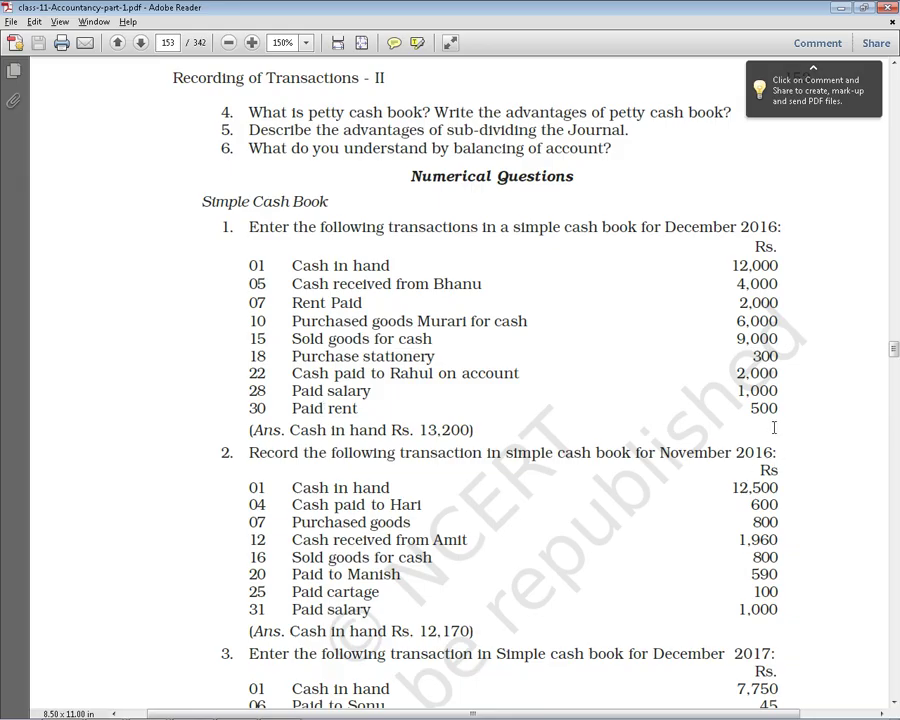
key(alt+Tab)
click(810, 423)
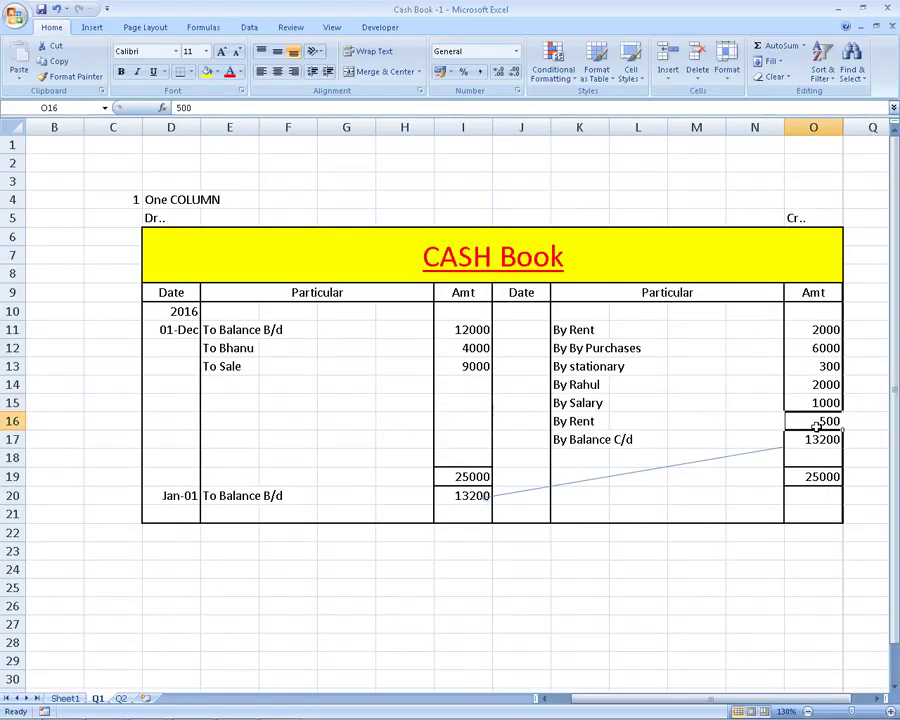
click(806, 435)
Clear the 13200 balances in O17 and I20 and both totals in row 19
key(Delete)
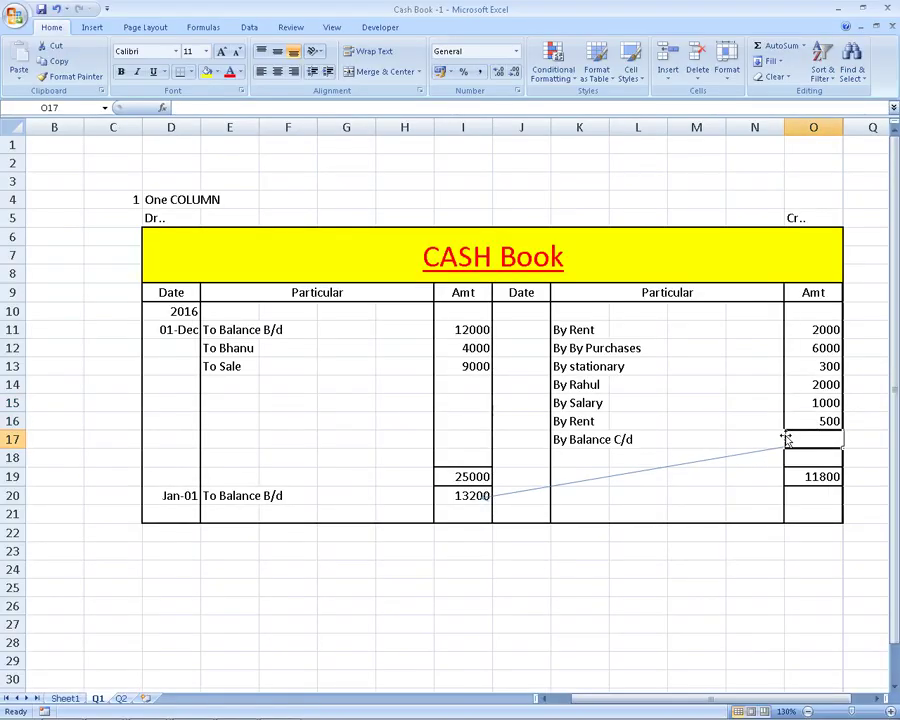
key(Delete)
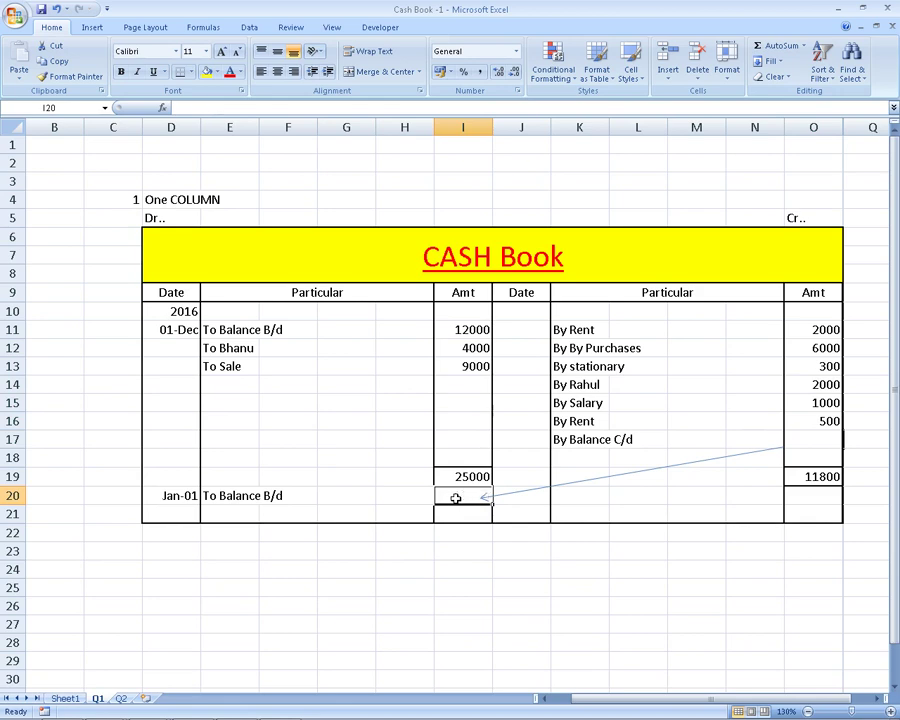
key(Up)
key(ctrl+shift+Right)
key(Delete)
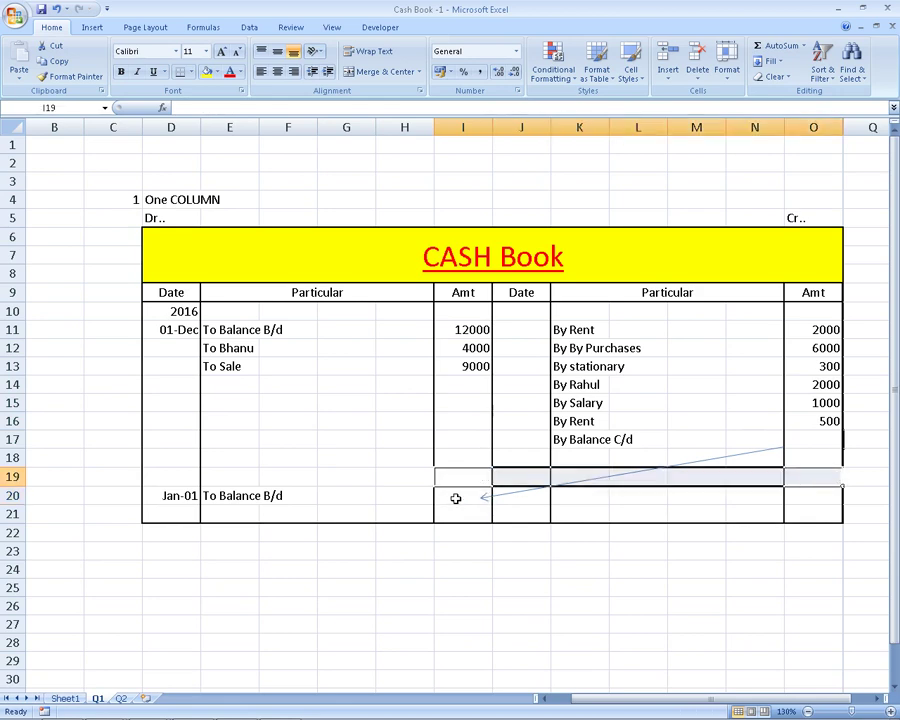
key(Down)
key(Up)
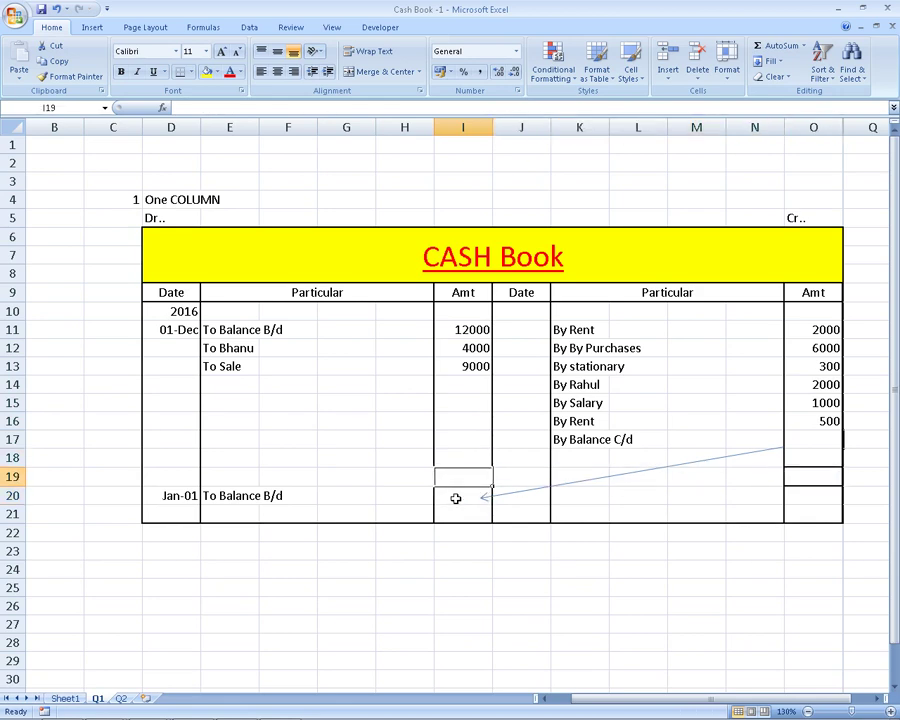
AutoSum both Amt columns: 25000 debit in I19 and 11800 credit in O19
key(alt+equal)
key(Return)
key(Up)
key(Right)
key(Right)
key(Right)
key(Right)
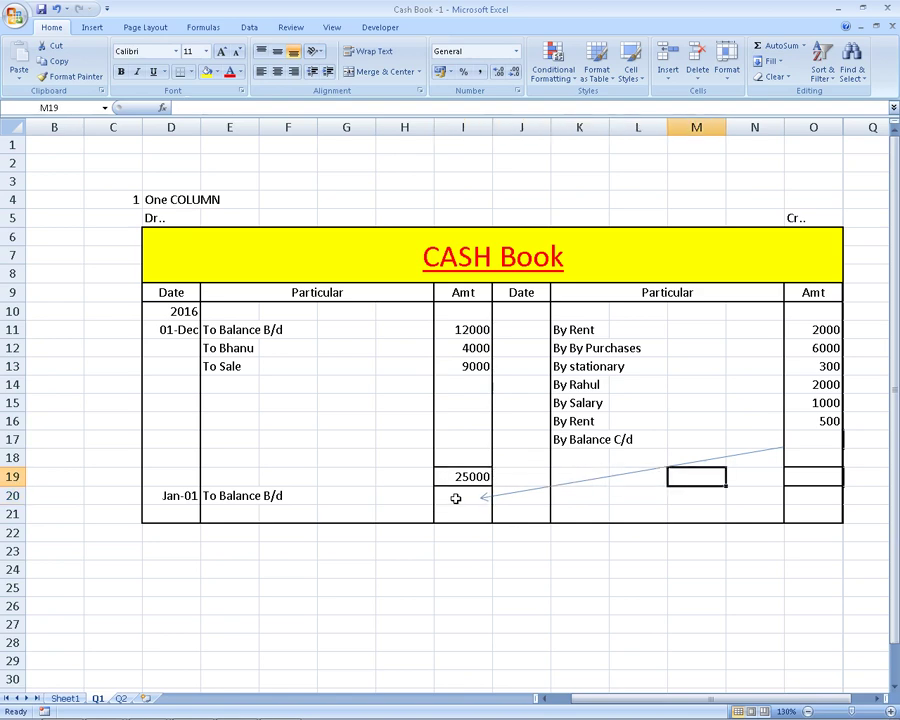
key(Right)
key(Right)
key(alt+equal)
key(Return)
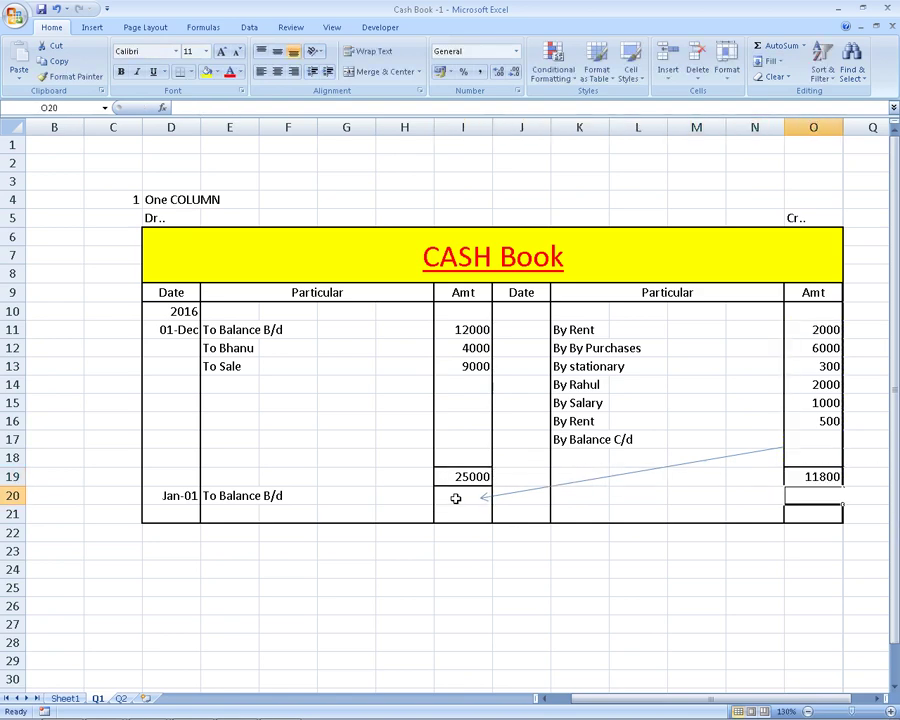
Enter 13200 as the By Balance C/d amount in O17
click(462, 496)
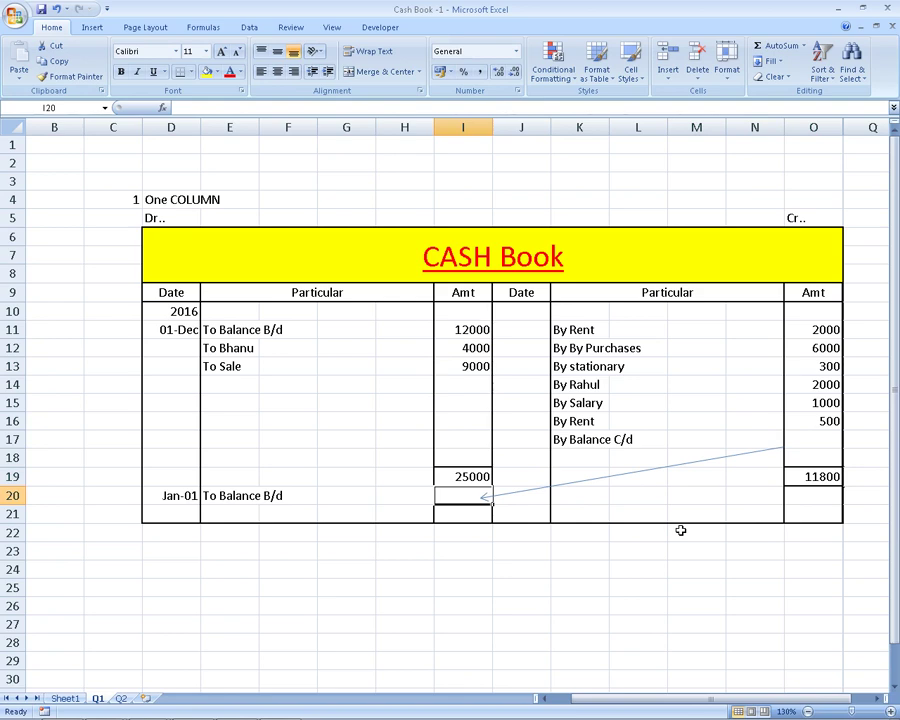
click(801, 476)
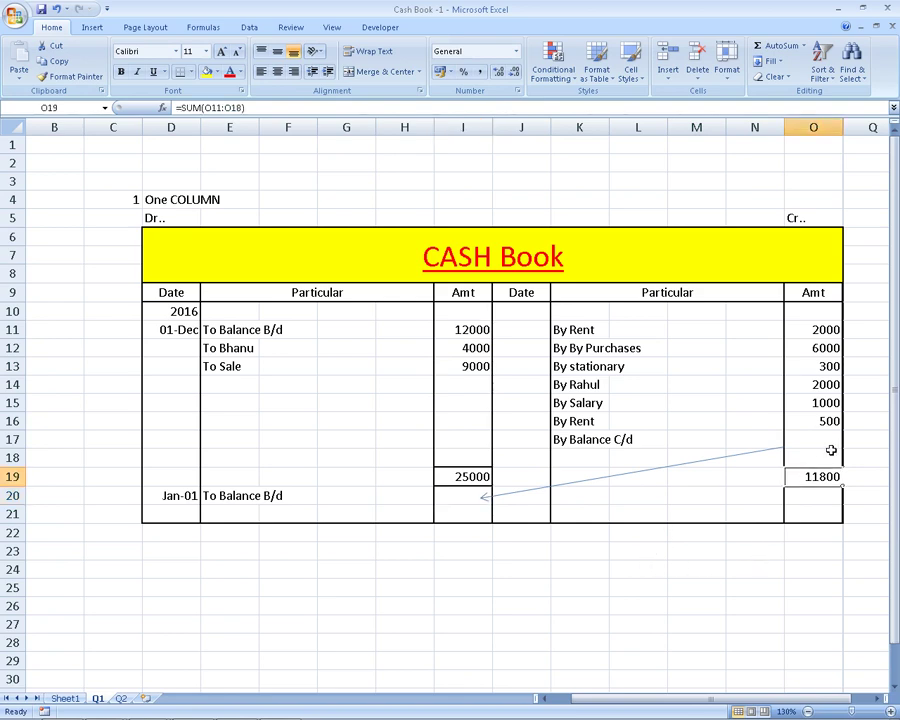
click(831, 446)
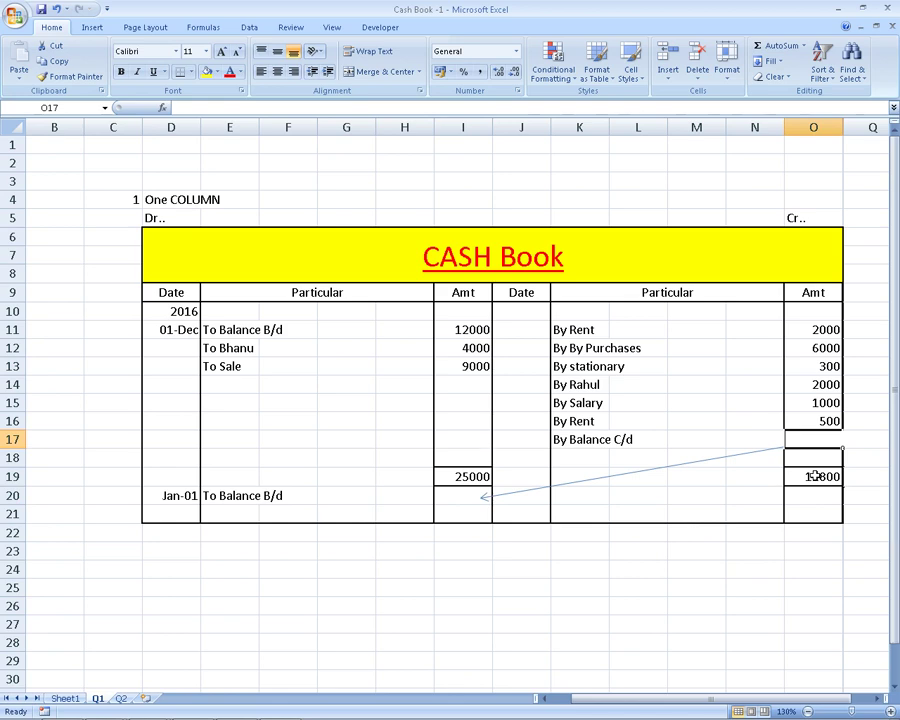
text(13200)
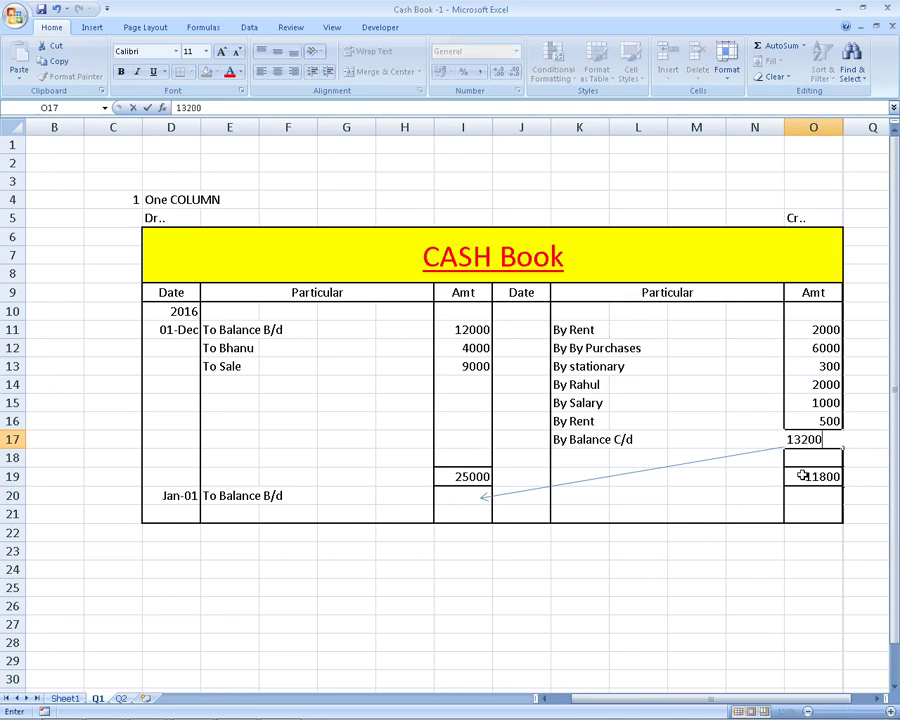
key(Return)
key(Return)
key(Return)
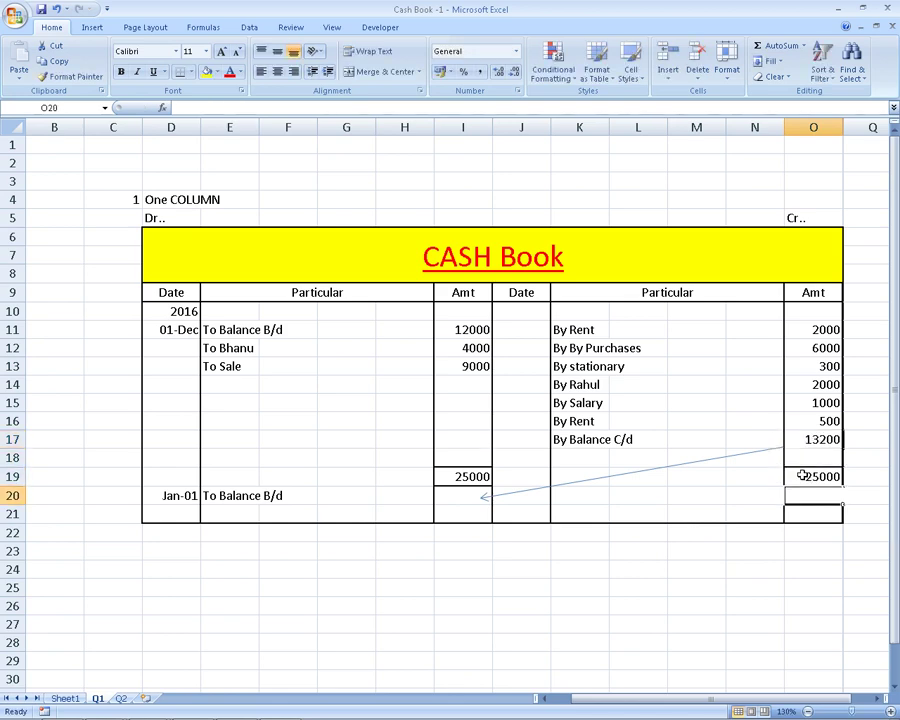
Enter 13200 in I20 as the Jan-01 Balance B/d amount
click(563, 443)
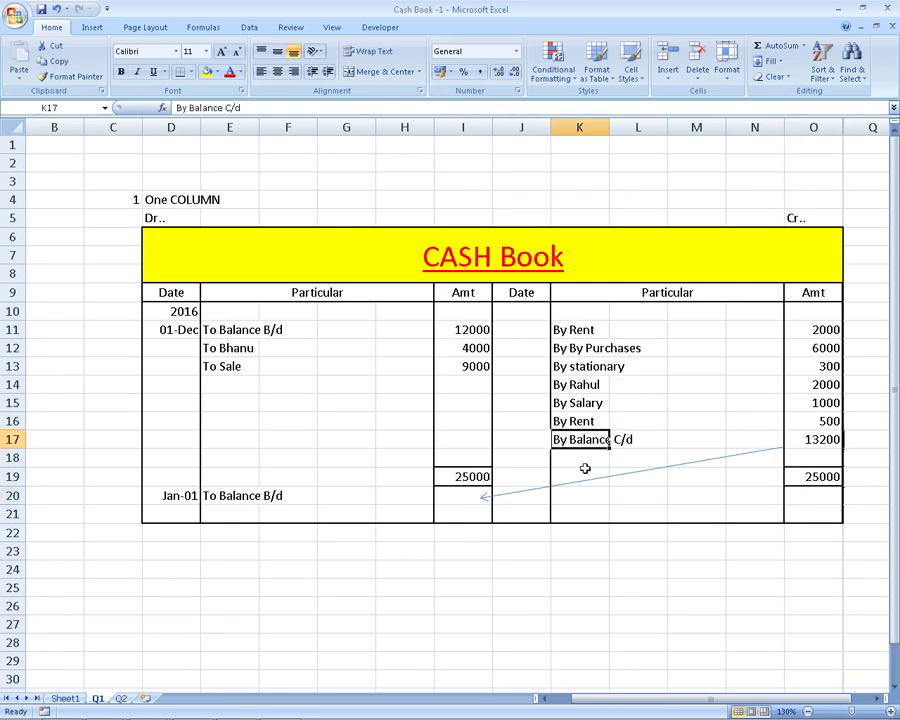
click(465, 500)
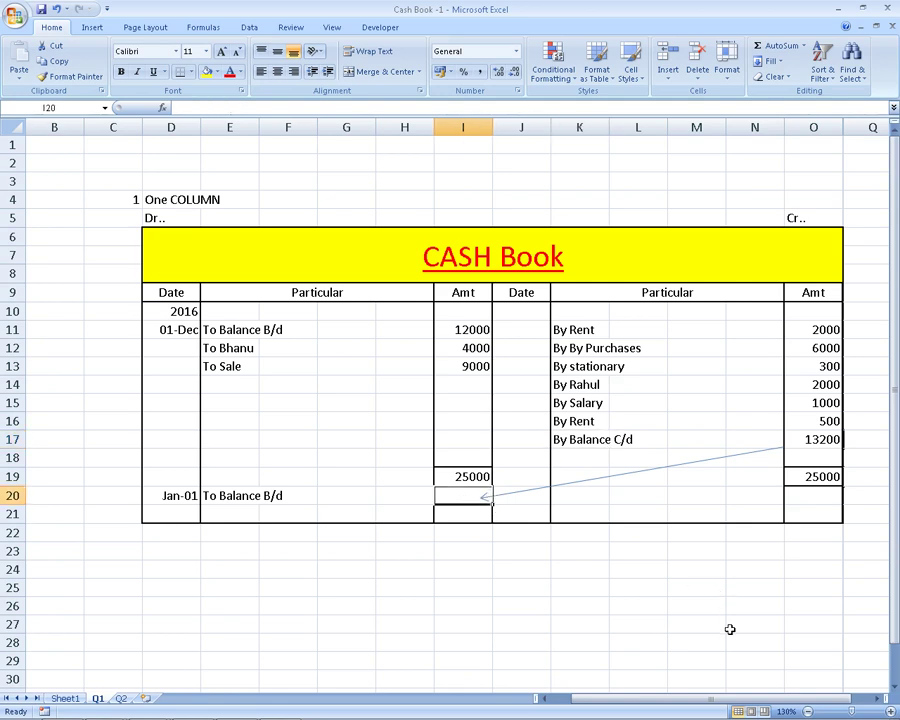
text(13200)
key(Return)
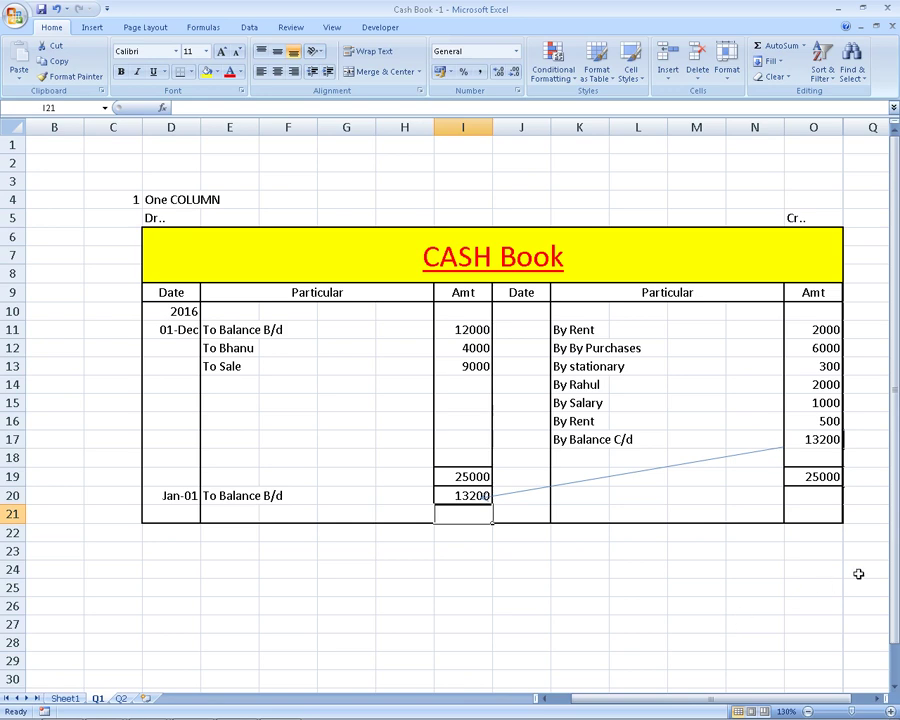
click(487, 477)
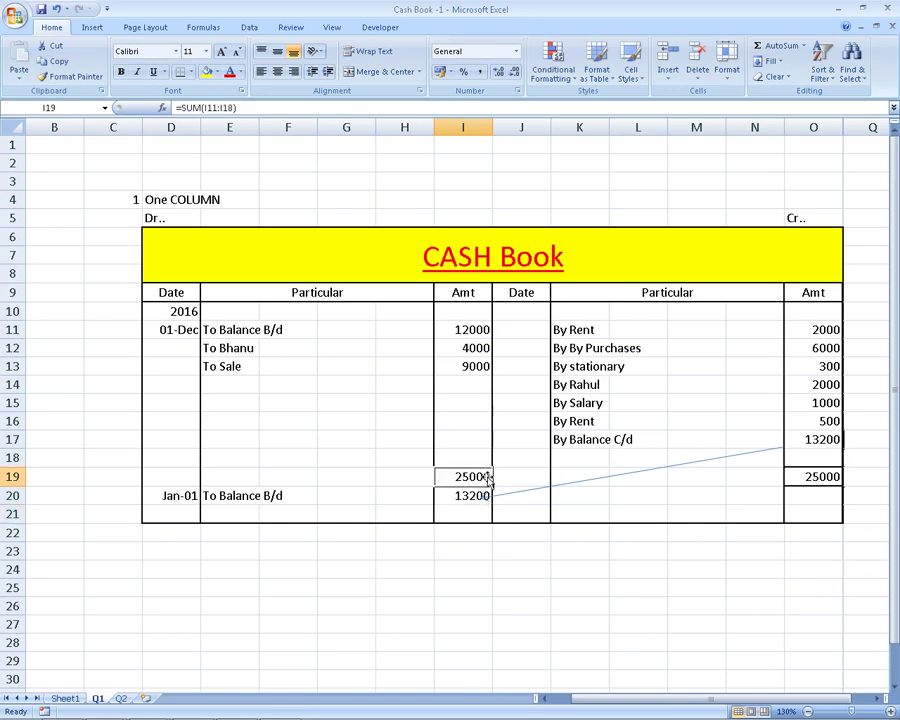
click(798, 442)
key(Delete)
key(Down)
key(Down)
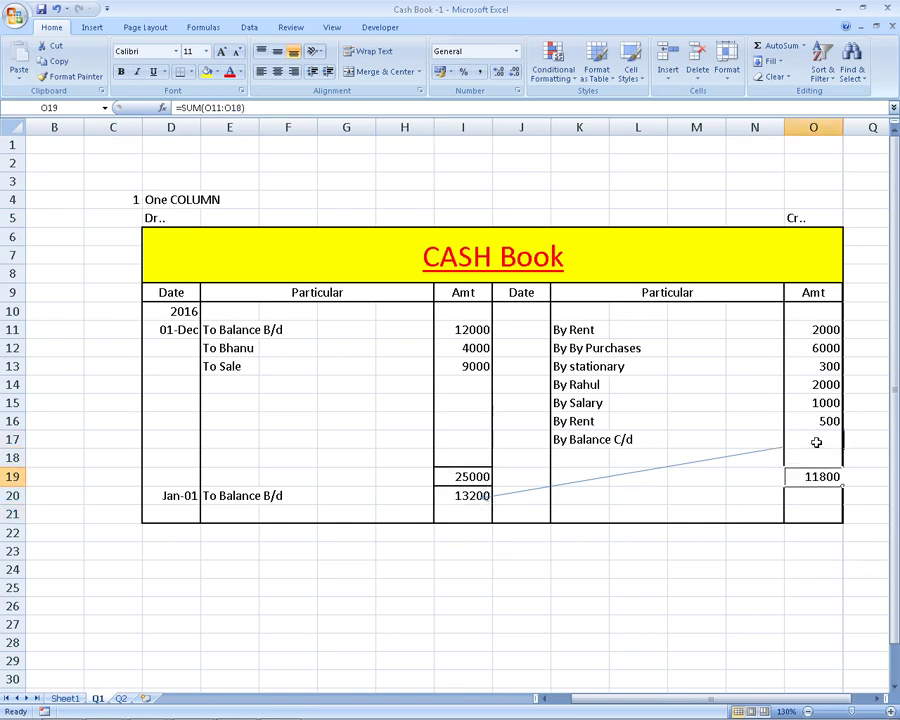
key(Left)
key(Left)
key(Left)
key(Left)
key(Left)
key(Left)
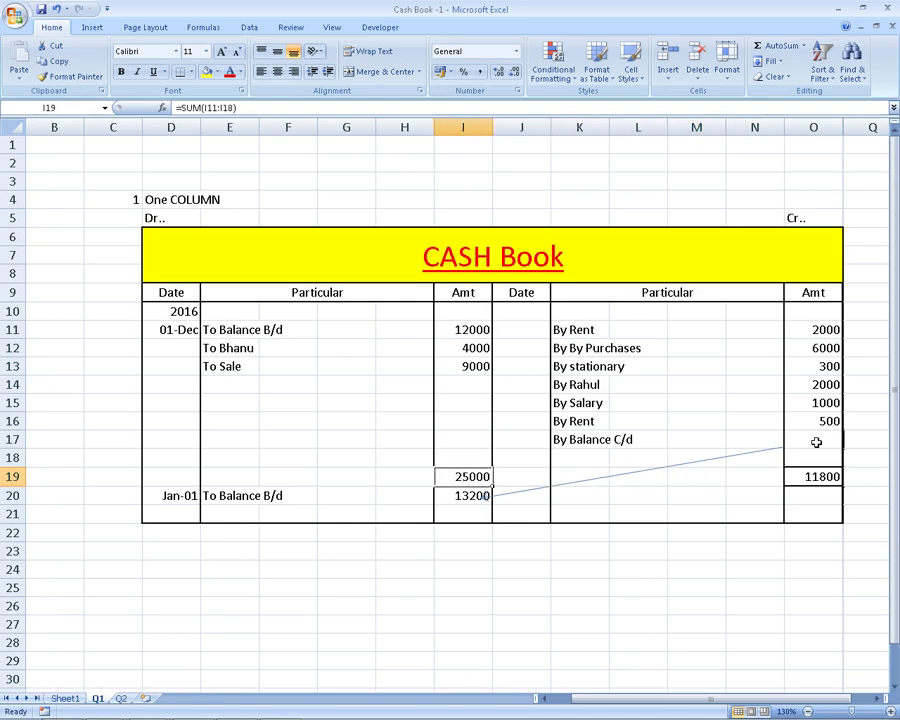
key(Right)
key(Right)
key(Right)
key(Right)
key(Right)
key(Right)
key(Up)
key(Up)
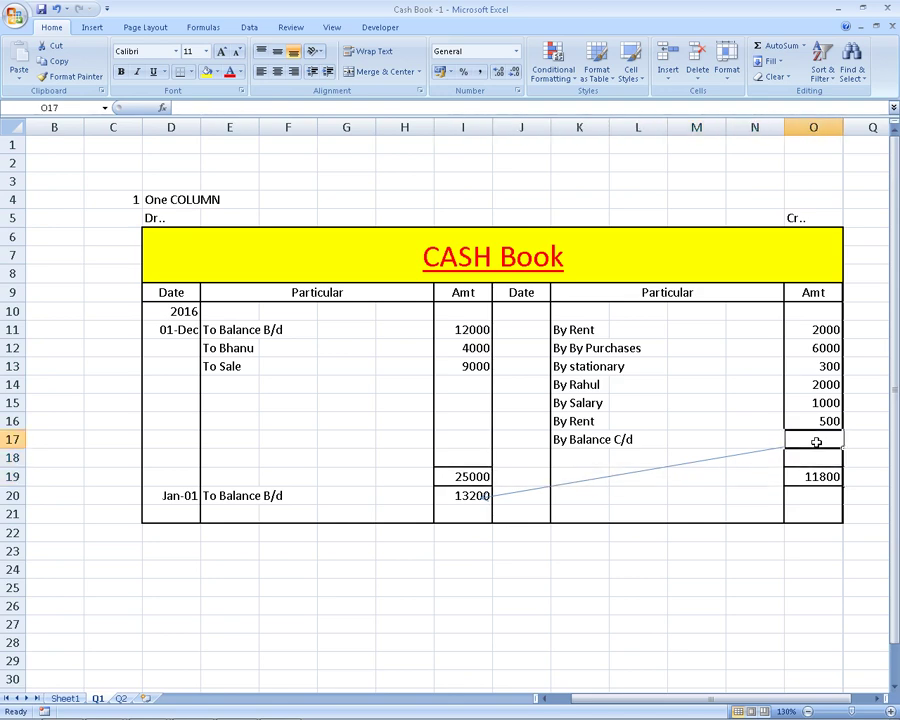
text(=25)
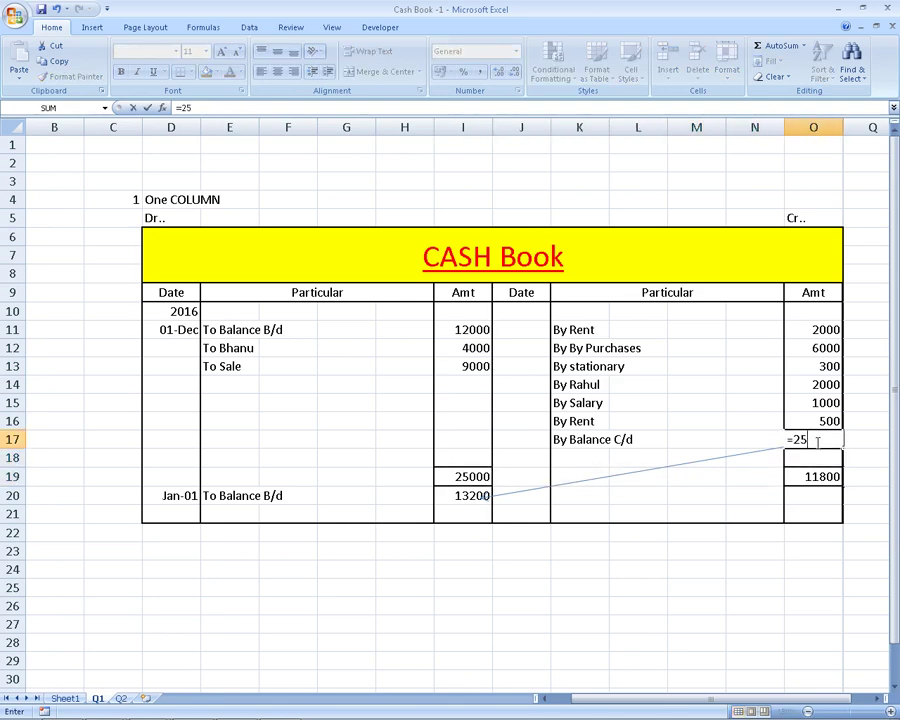
text(000-1180)
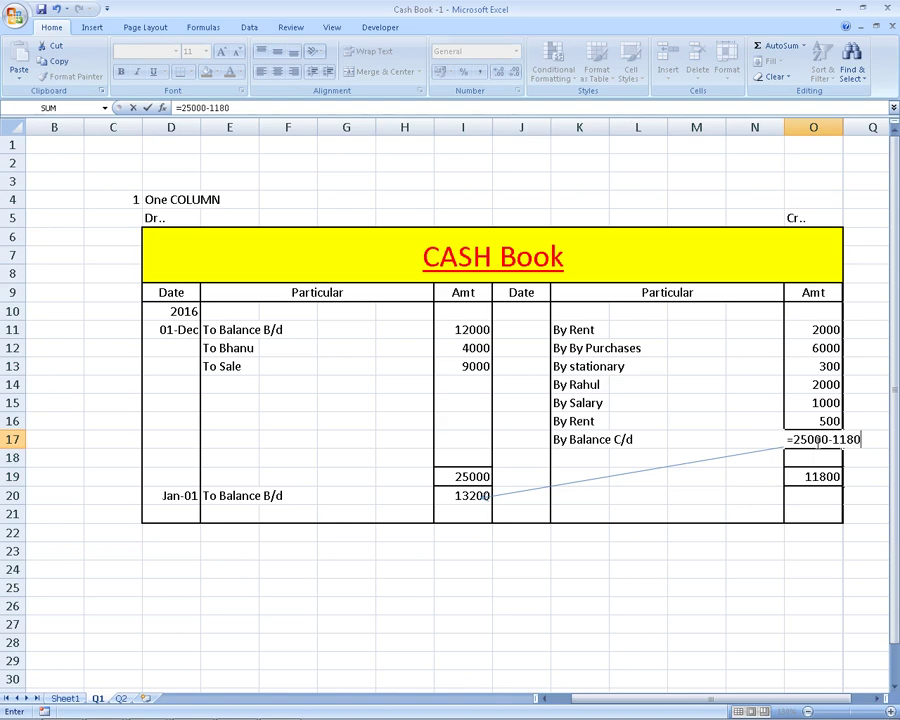
text(0)
key(Return)
click(815, 441)
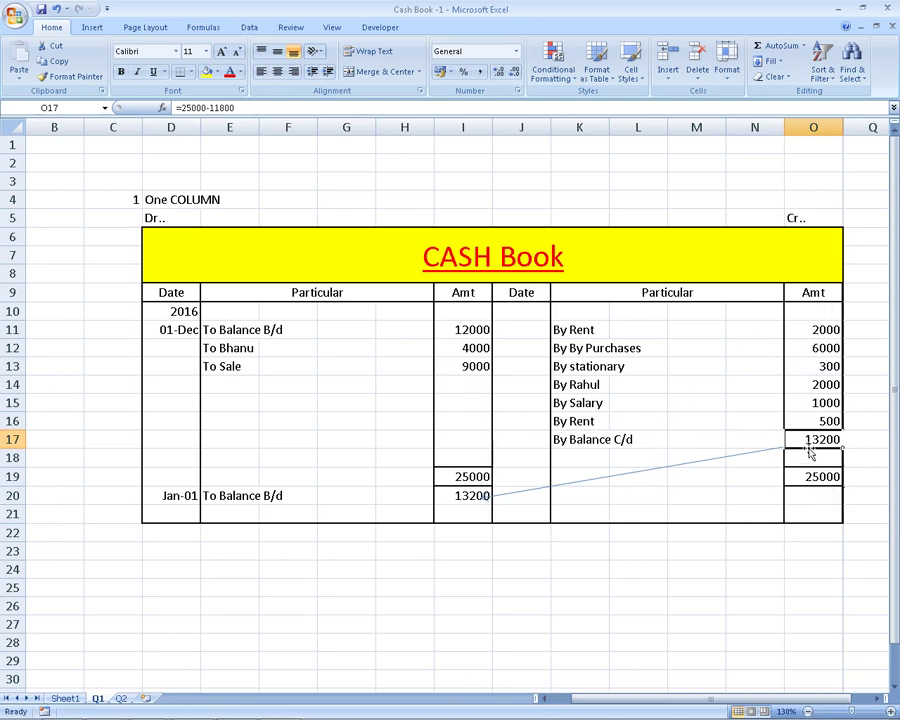
click(694, 537)
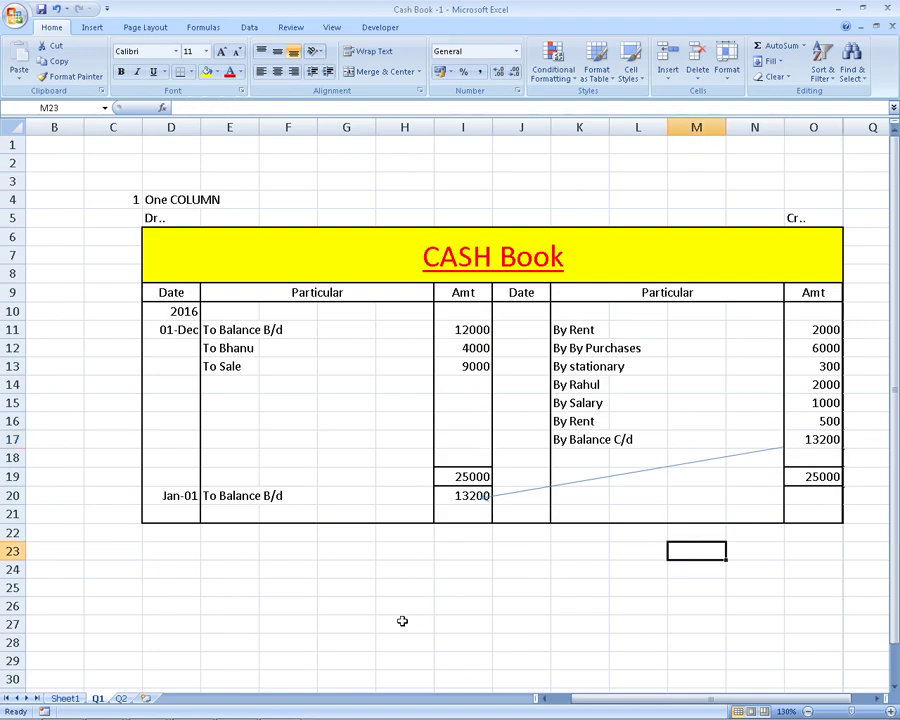
Switch to sheet Q2 and locate exercise 2's November 2016 transactions in the PDF
click(122, 699)
key(alt+Tab)
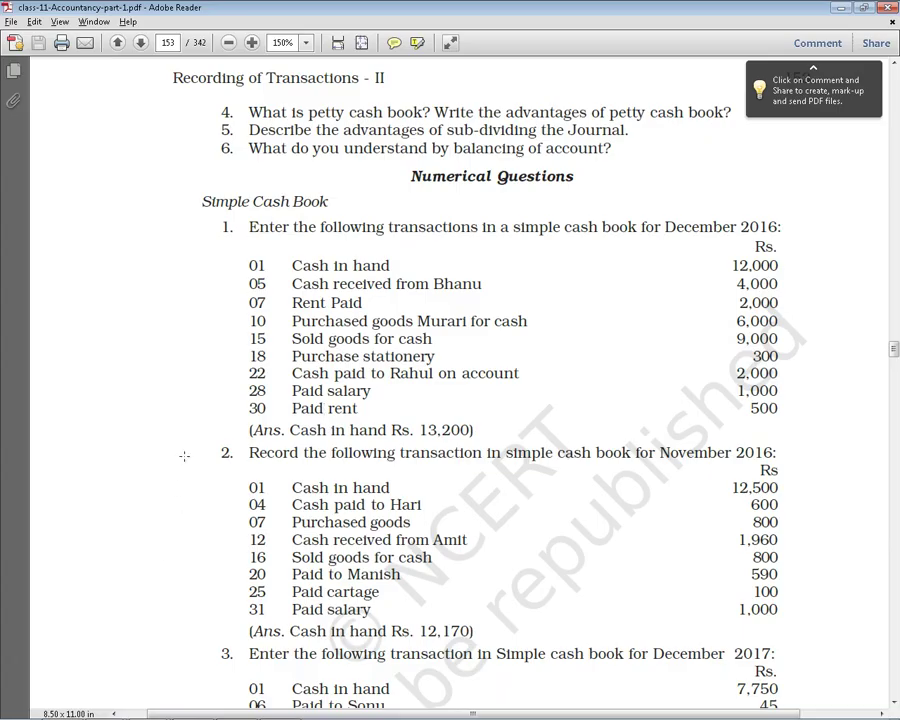
scroll(184, 456, down, 2)
scroll(187, 454, down, 2)
scroll(187, 450, down, 1)
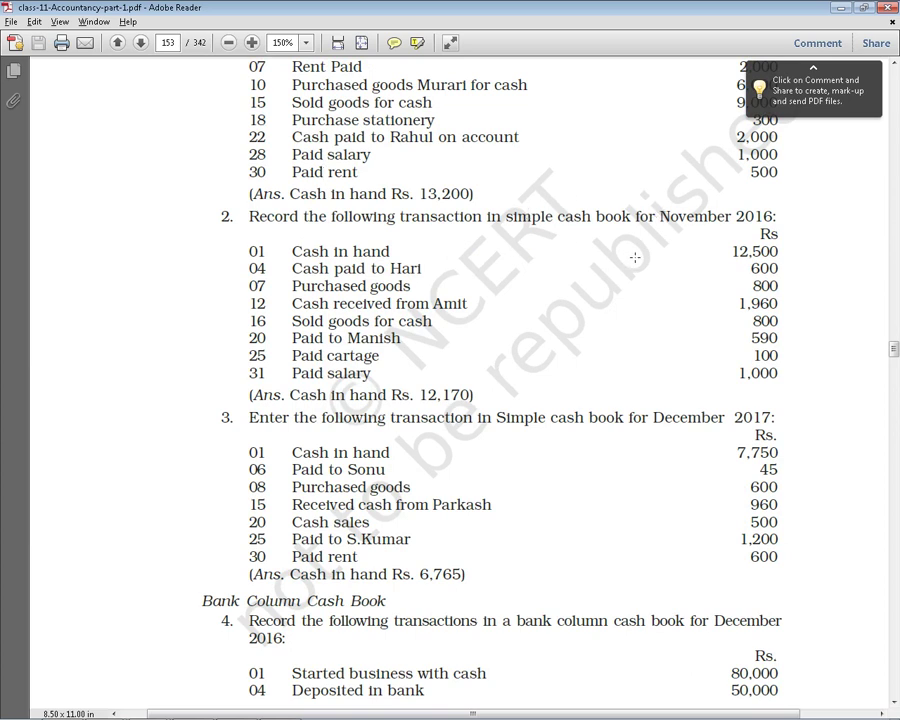
double_click(681, 219)
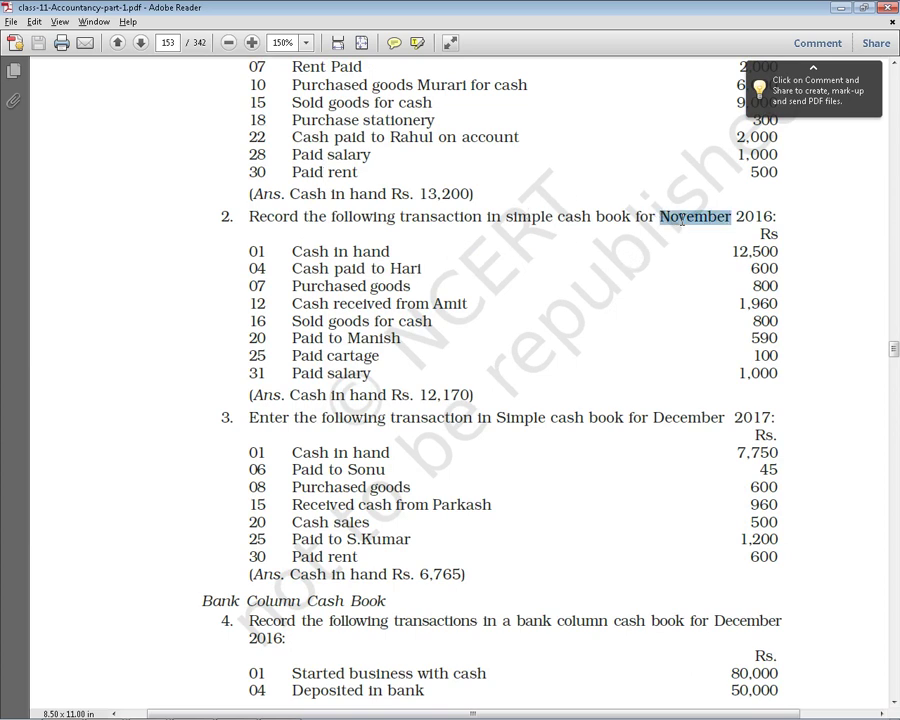
click(311, 241)
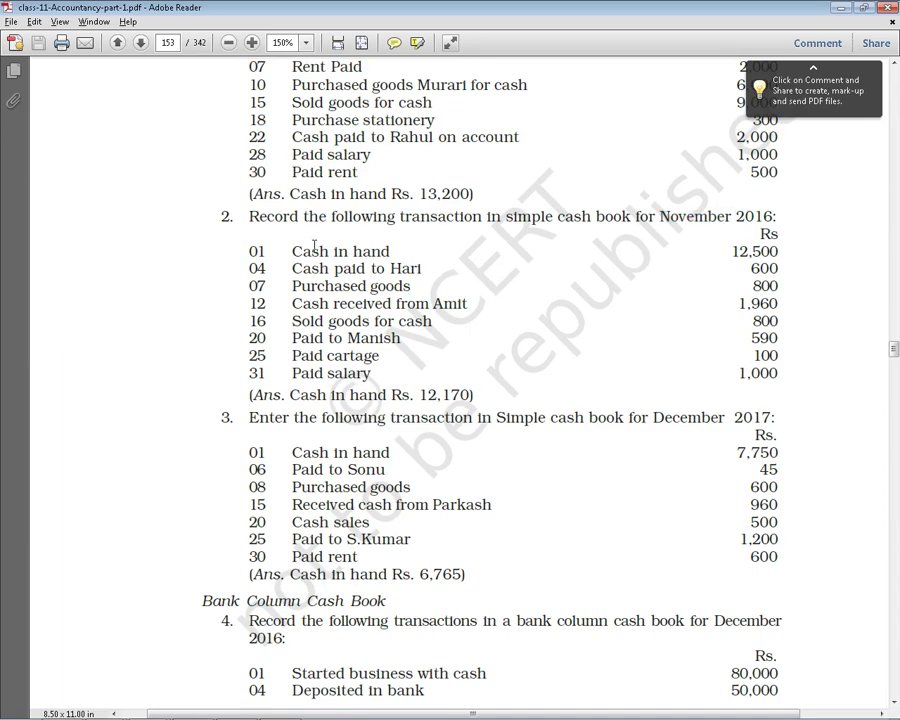
key(alt+Tab)
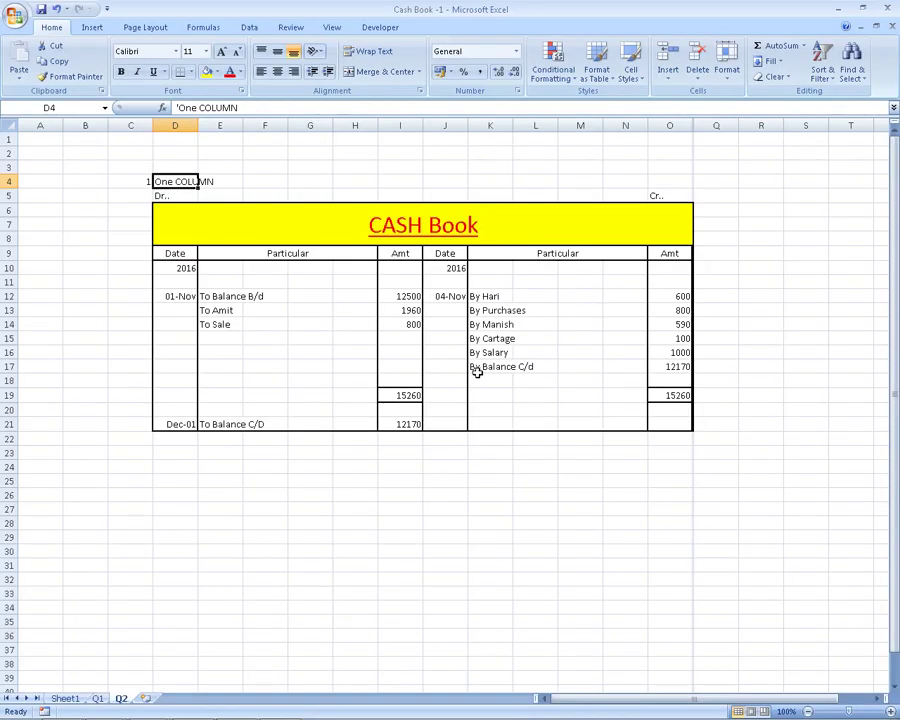
ctrl+scroll(474, 368, up, 2)
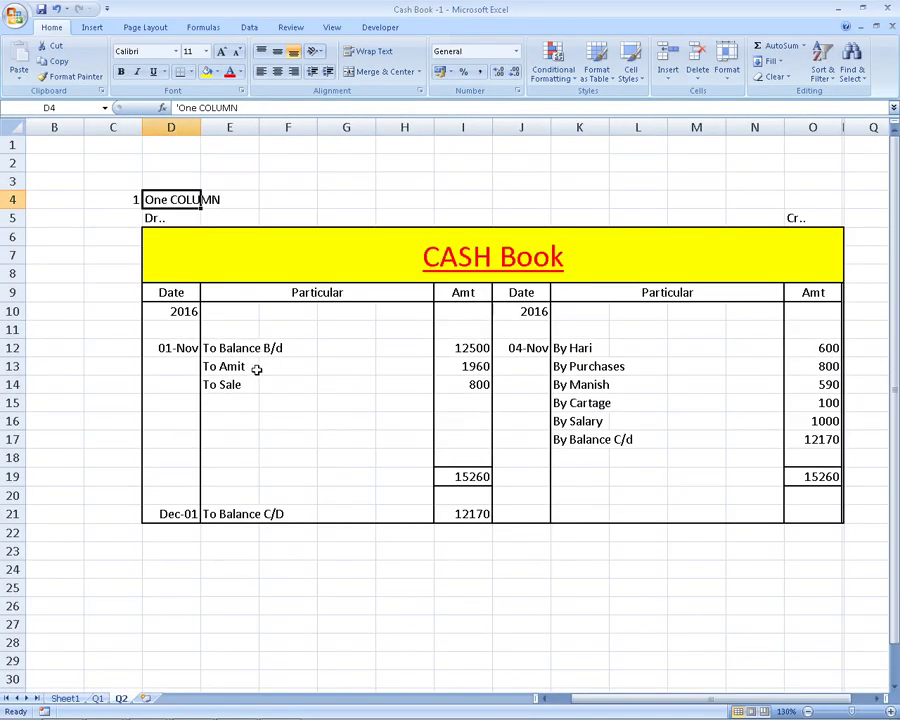
click(466, 348)
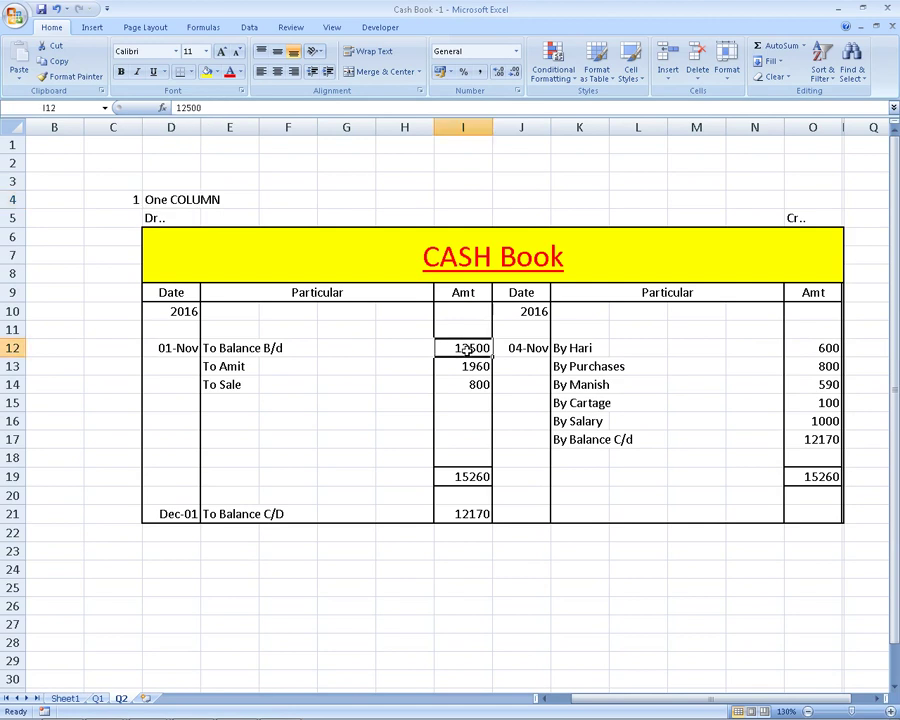
key(alt+Tab)
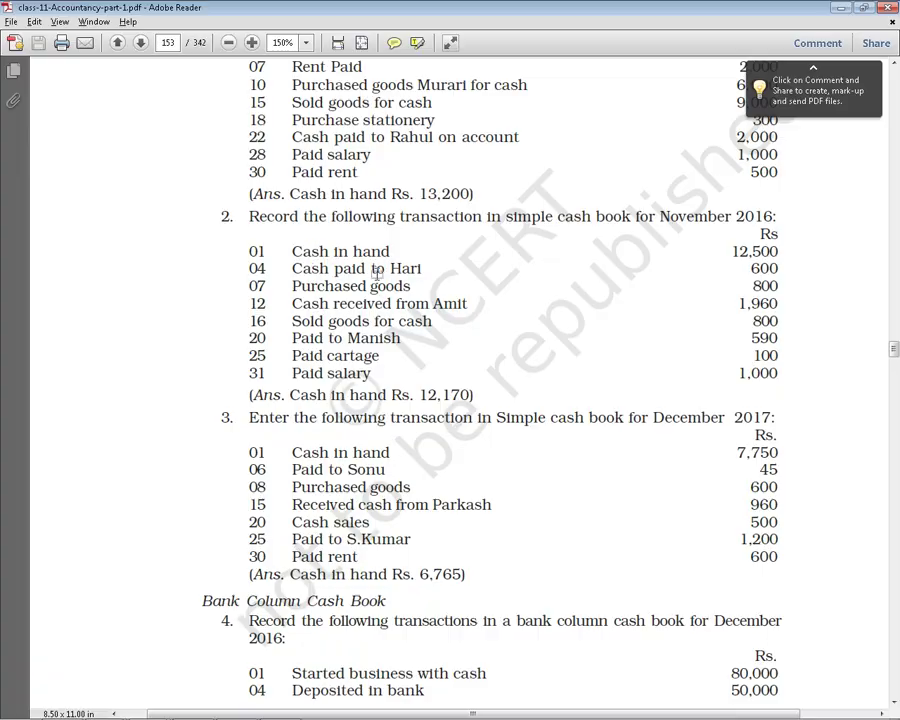
key(alt+Tab)
click(575, 350)
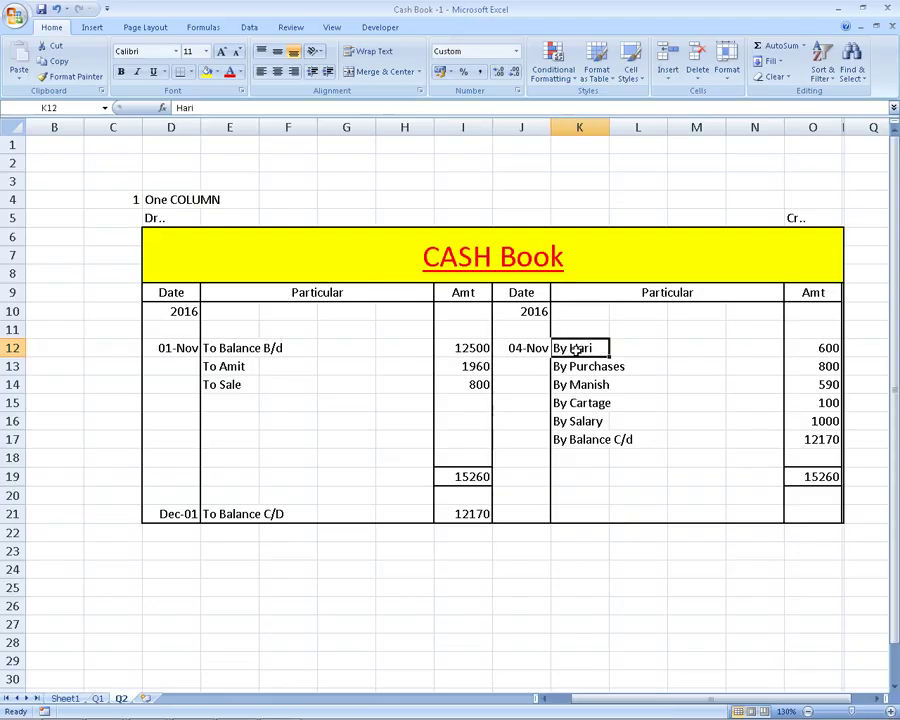
click(815, 348)
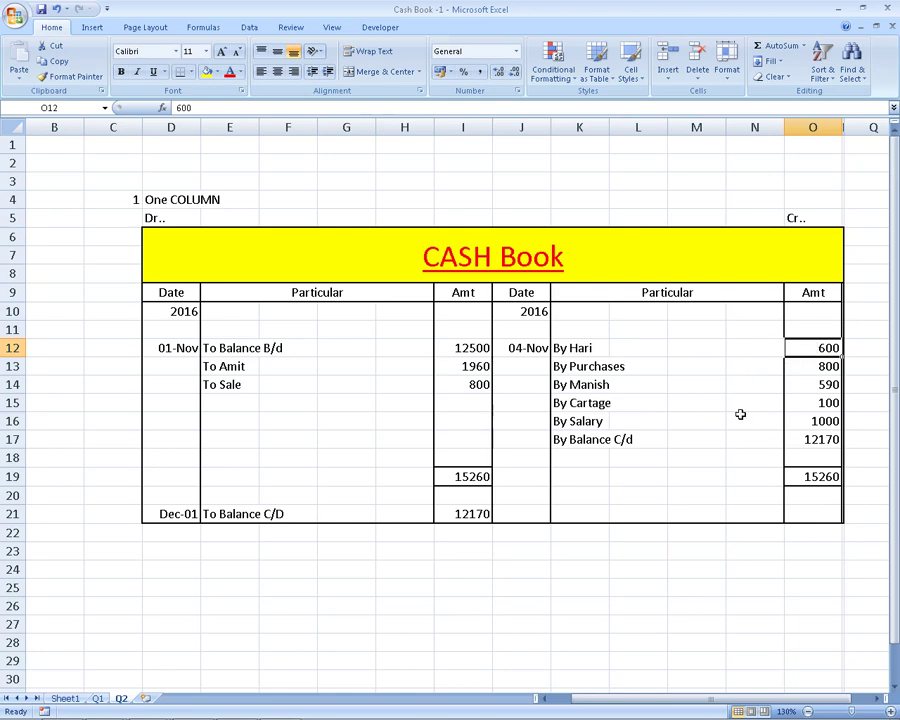
key(alt+Tab)
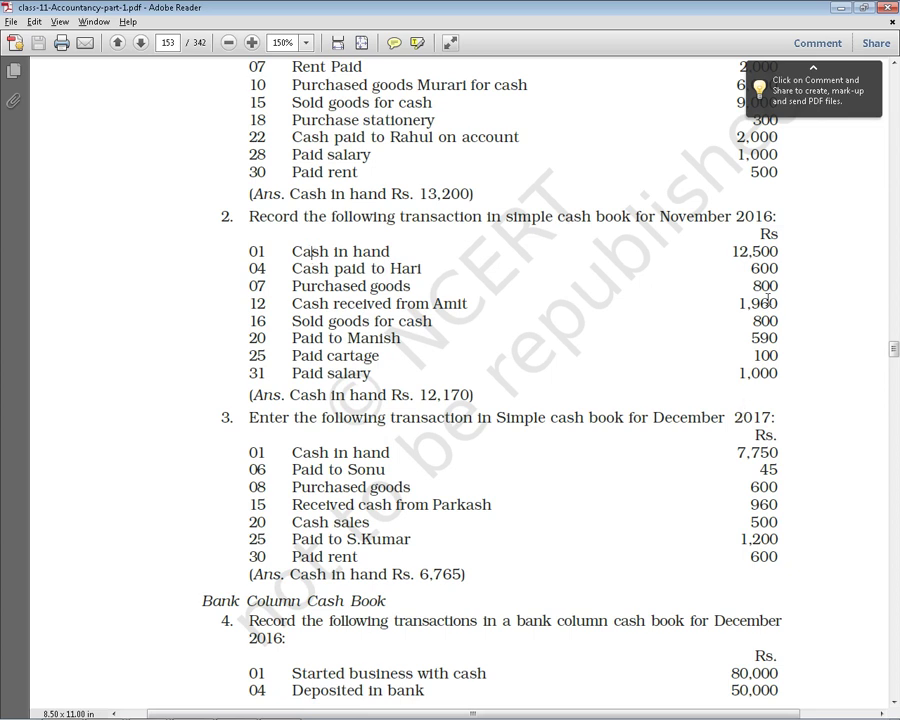
key(alt)
key(Escape)
key(alt+Tab)
click(815, 366)
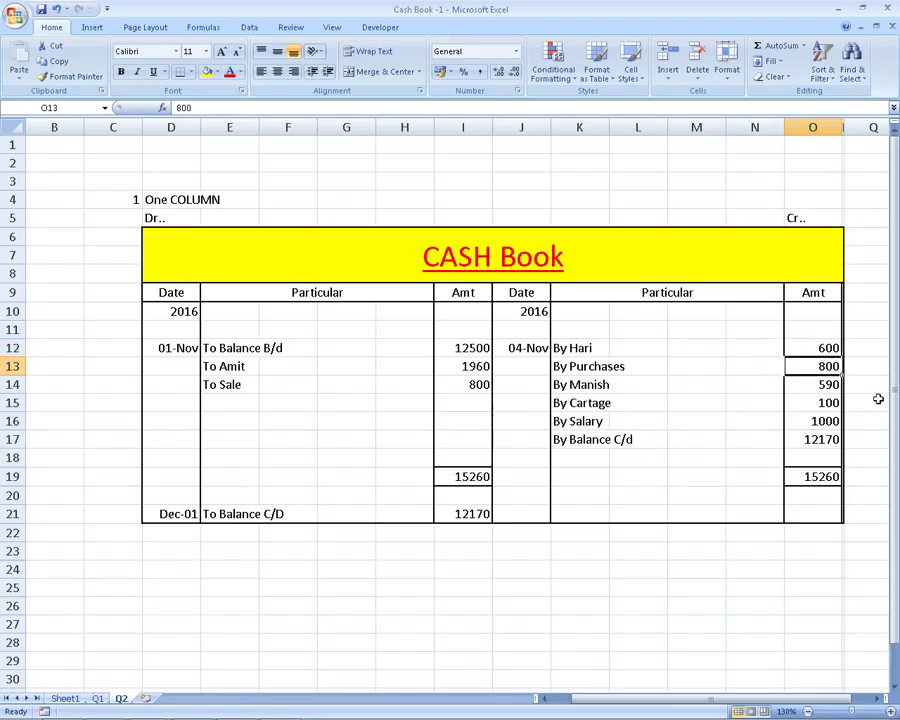
key(alt+Tab)
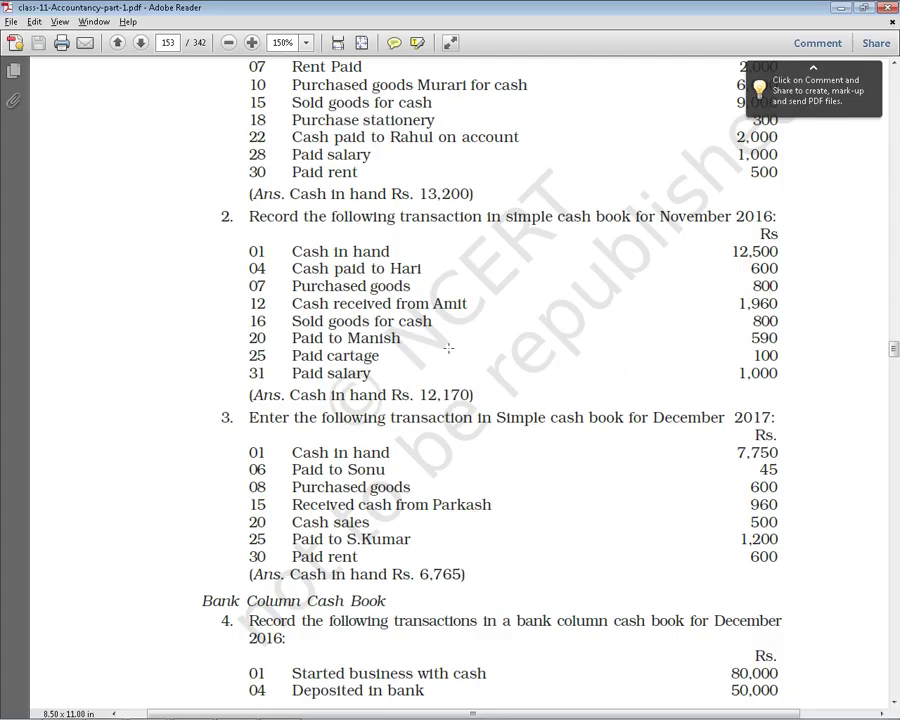
double_click(414, 303)
double_click(373, 289)
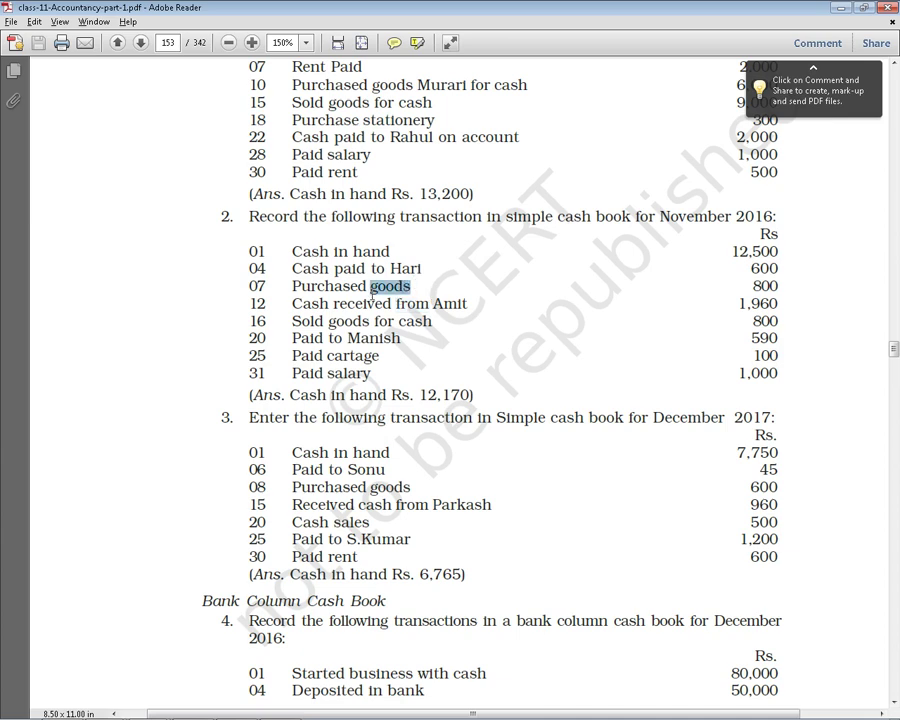
drag(373, 292, 311, 292)
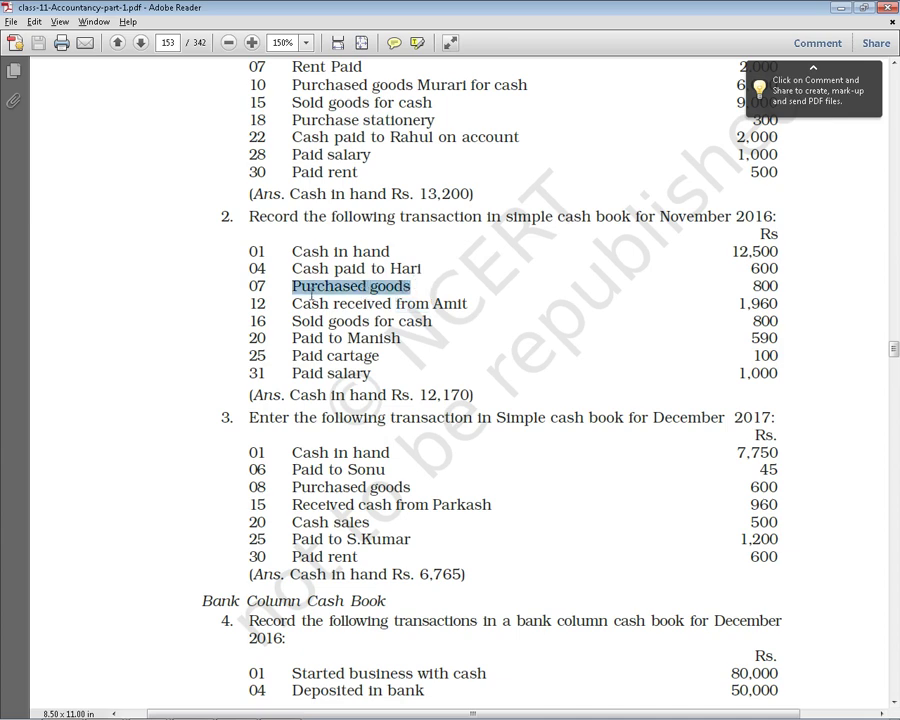
key(alt+Tab)
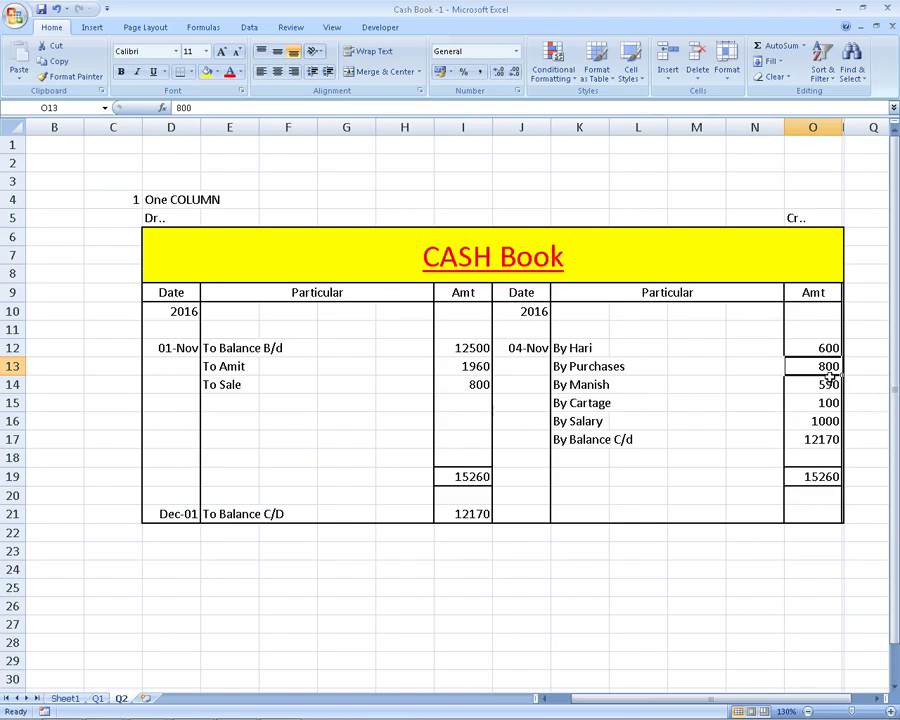
Verify the To Amit 1,960 and To Sale 800 receipts against the PDF
key(alt+Tab)
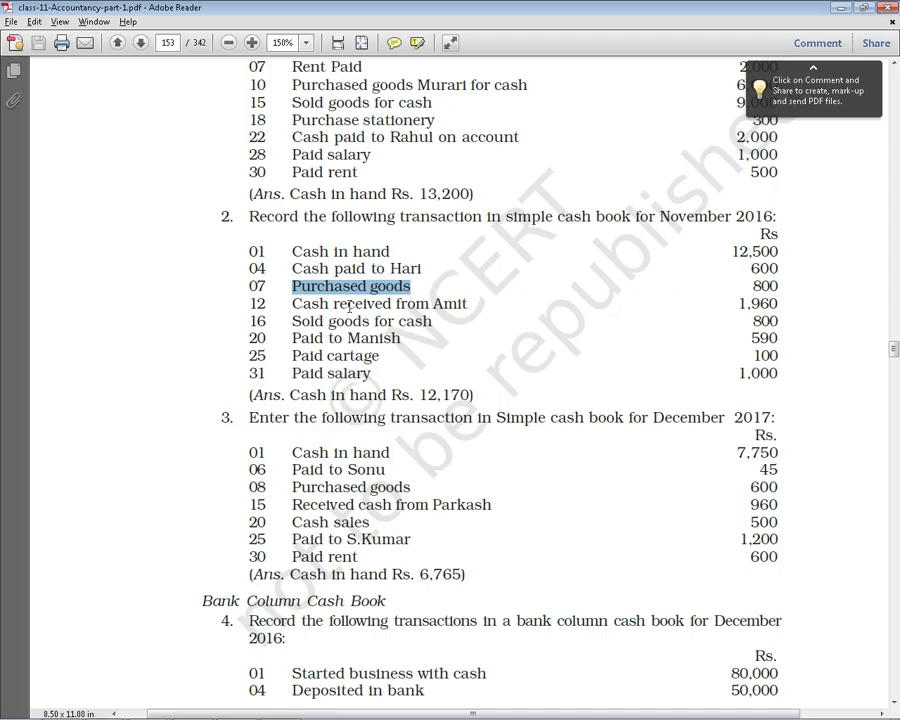
click(662, 304)
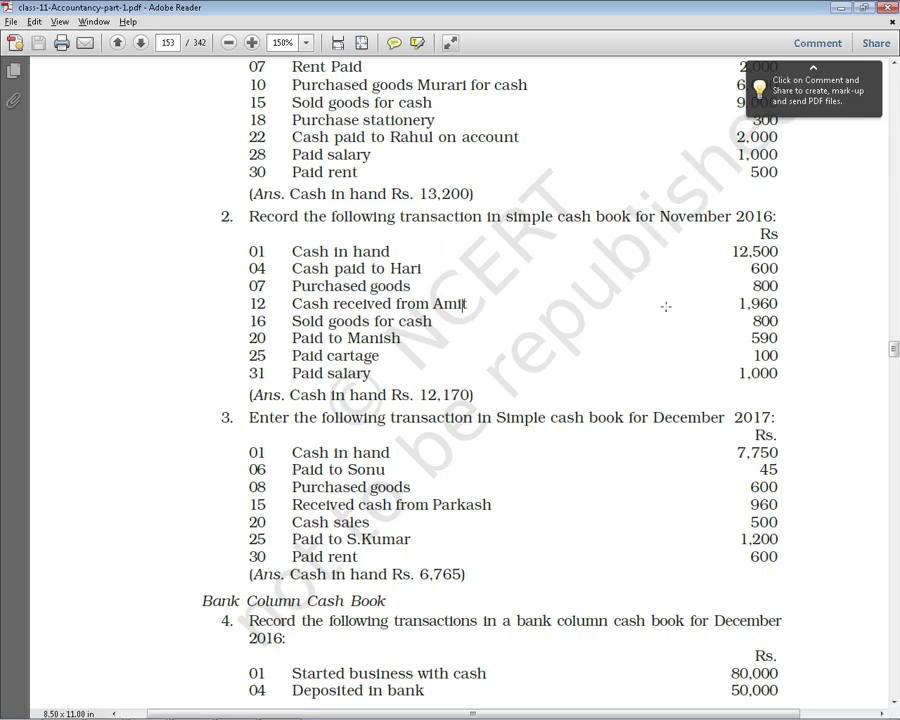
drag(737, 304, 777, 304)
key(alt+Tab)
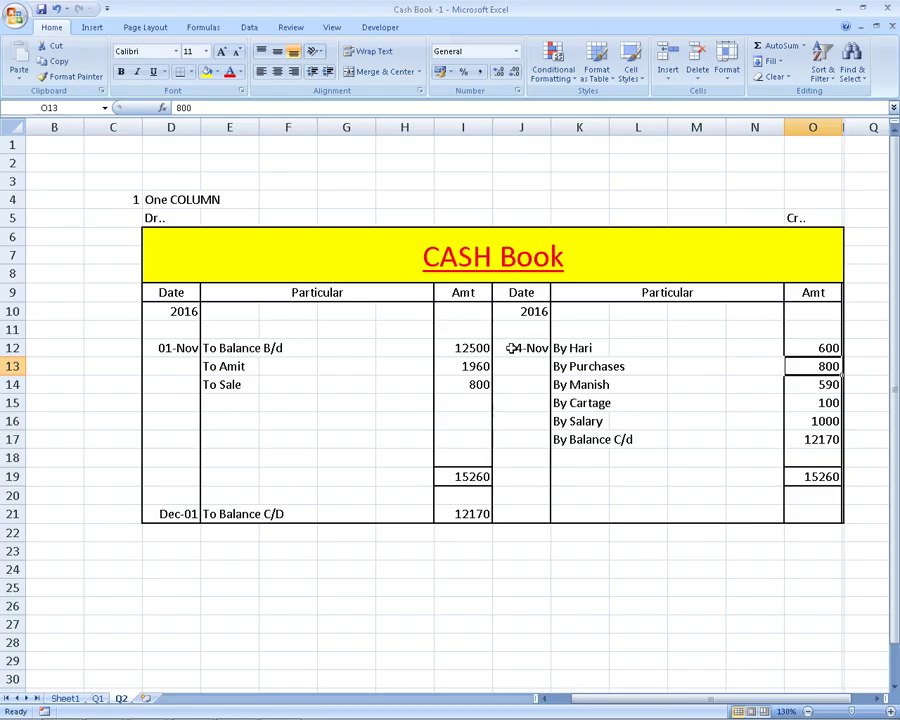
click(250, 367)
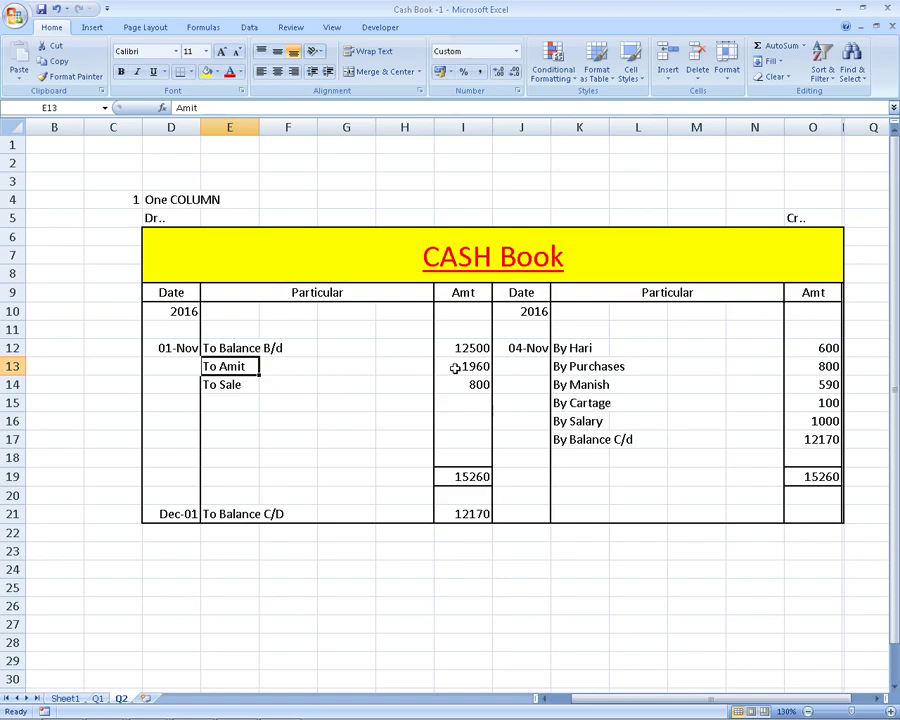
key(alt+Tab)
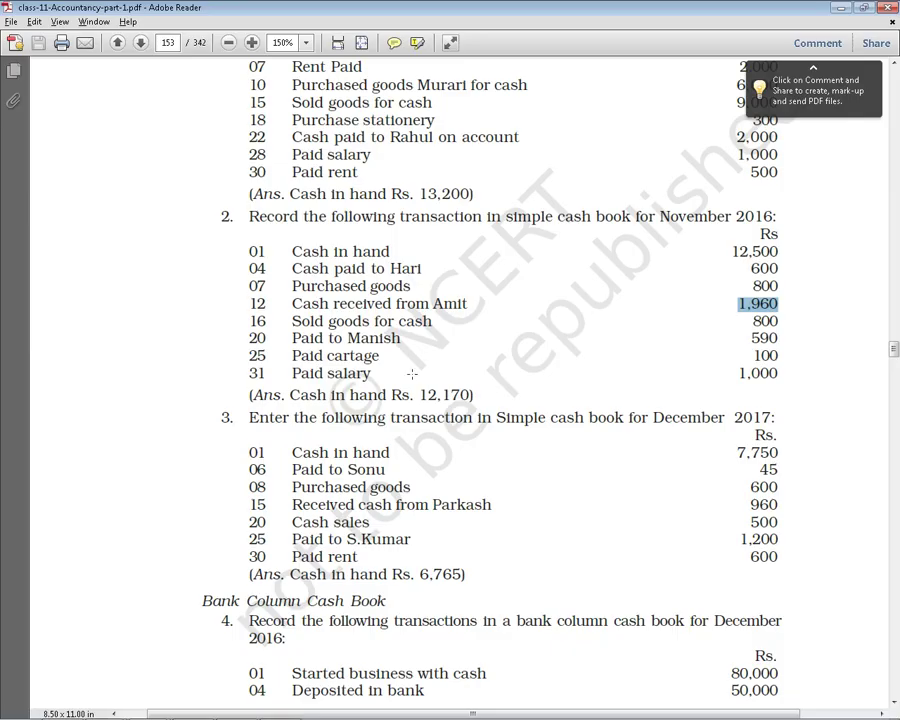
drag(294, 321, 430, 322)
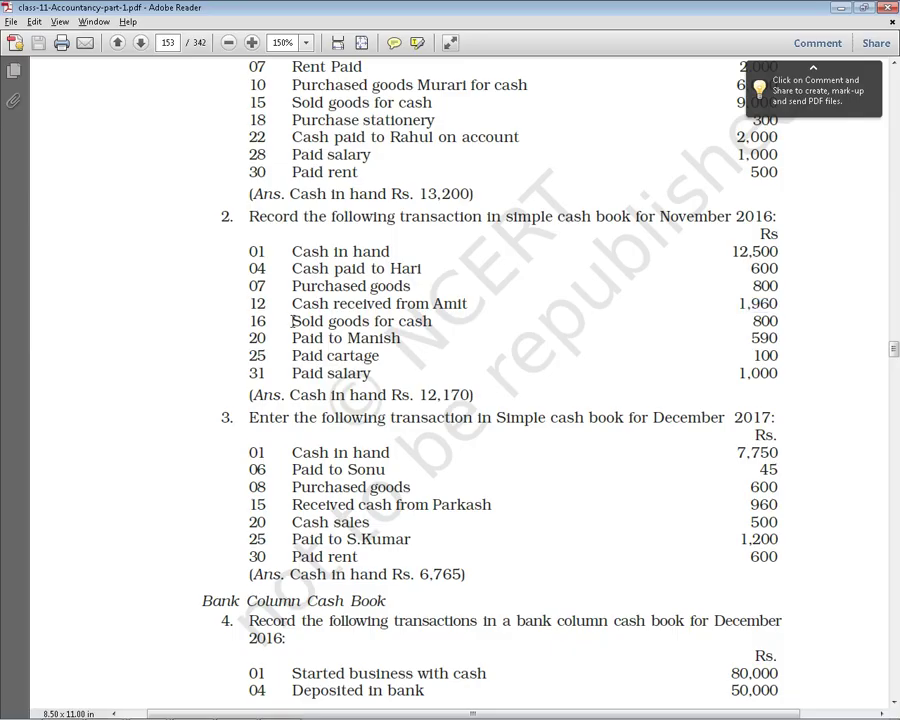
click(770, 319)
key(alt+Tab)
click(210, 384)
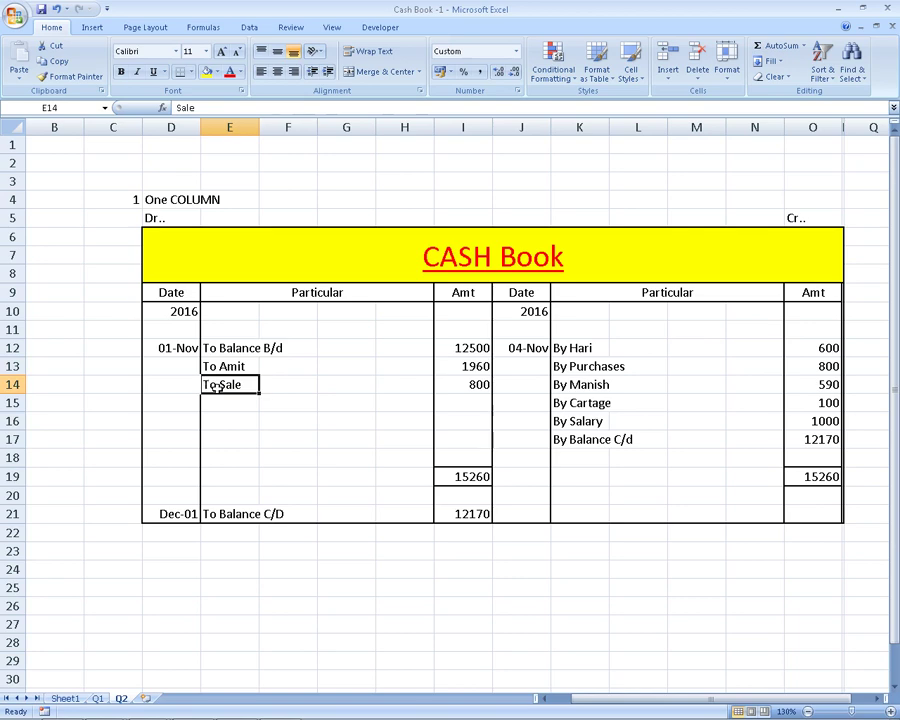
click(458, 382)
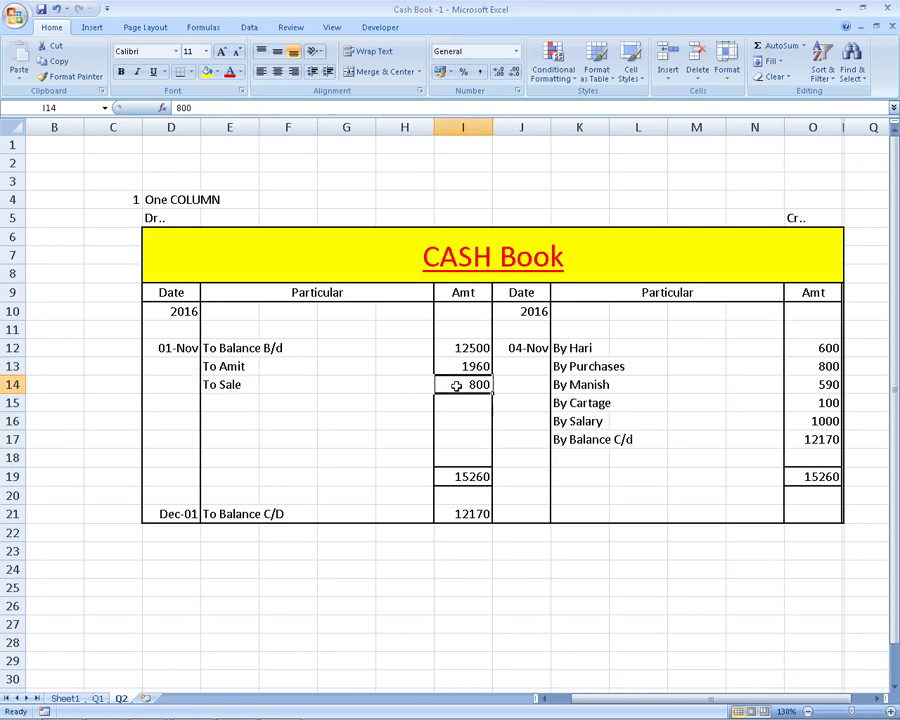
Verify the 590 Manish and 100 cartage payments, then clear Balance C/d in O17
key(alt+Tab)
drag(292, 338, 401, 339)
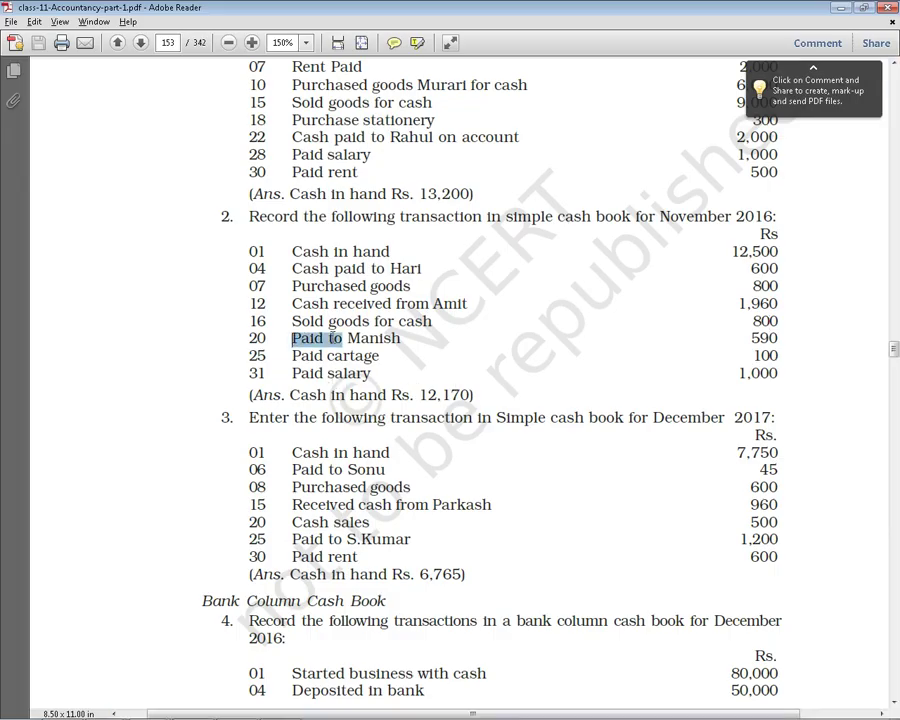
key(alt+Tab)
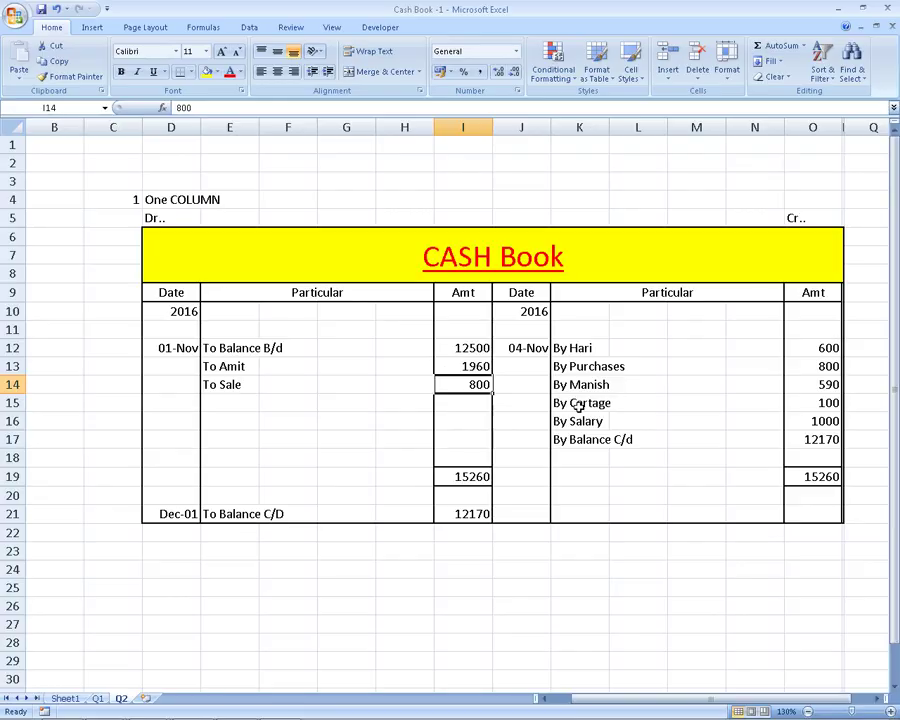
click(815, 387)
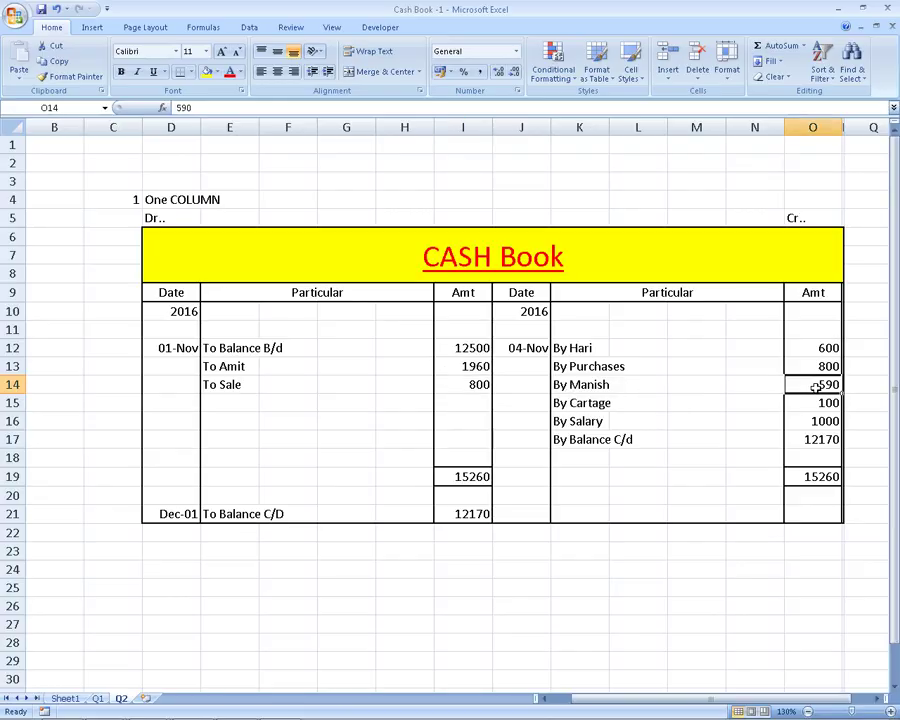
key(alt+Tab)
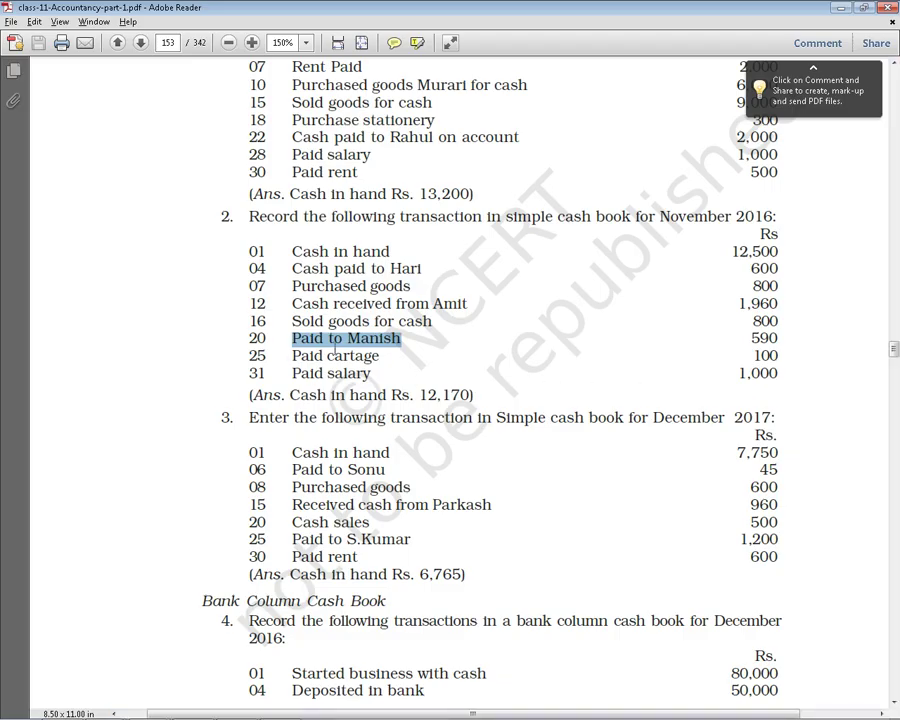
drag(760, 338, 738, 373)
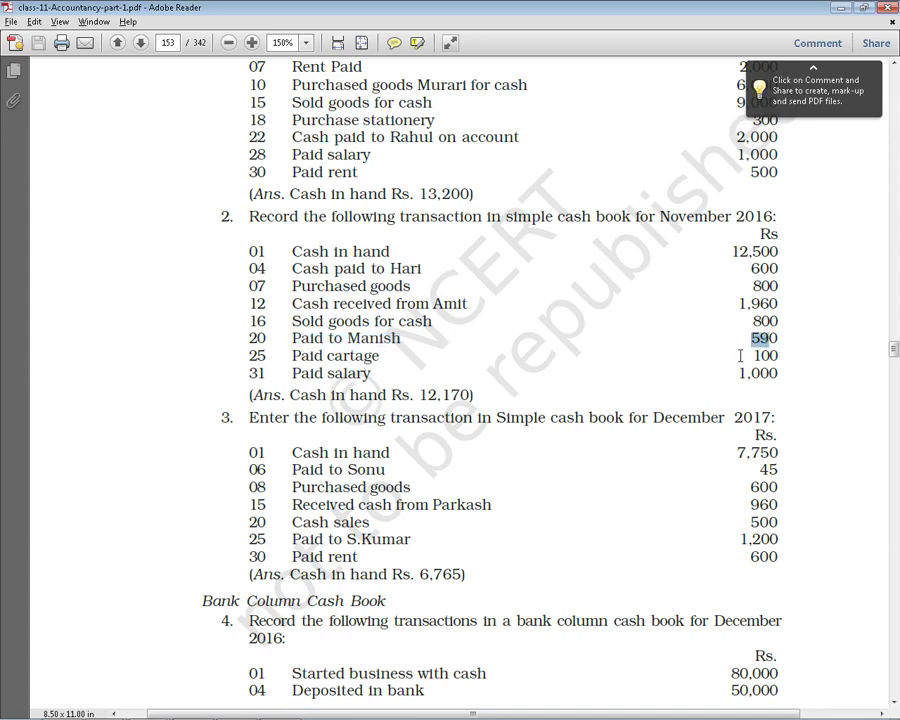
key(alt+Tab)
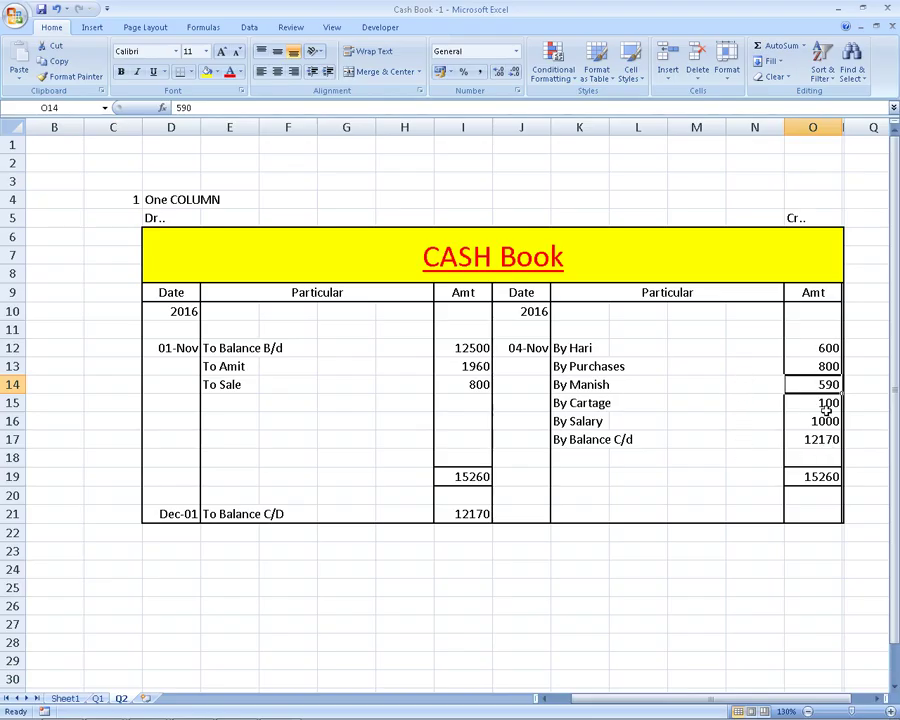
click(825, 403)
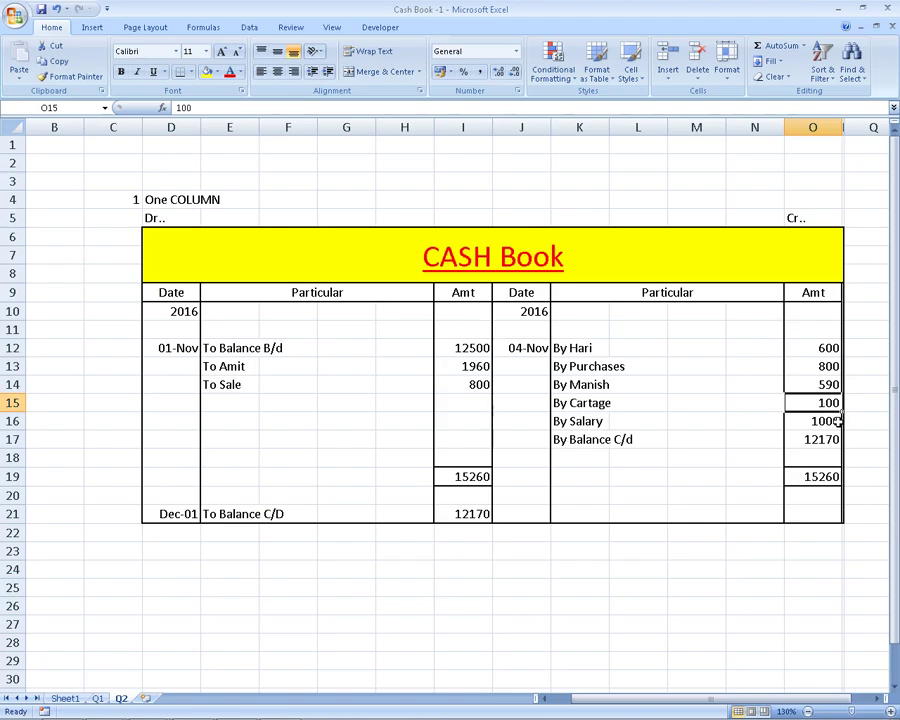
key(alt+Tab)
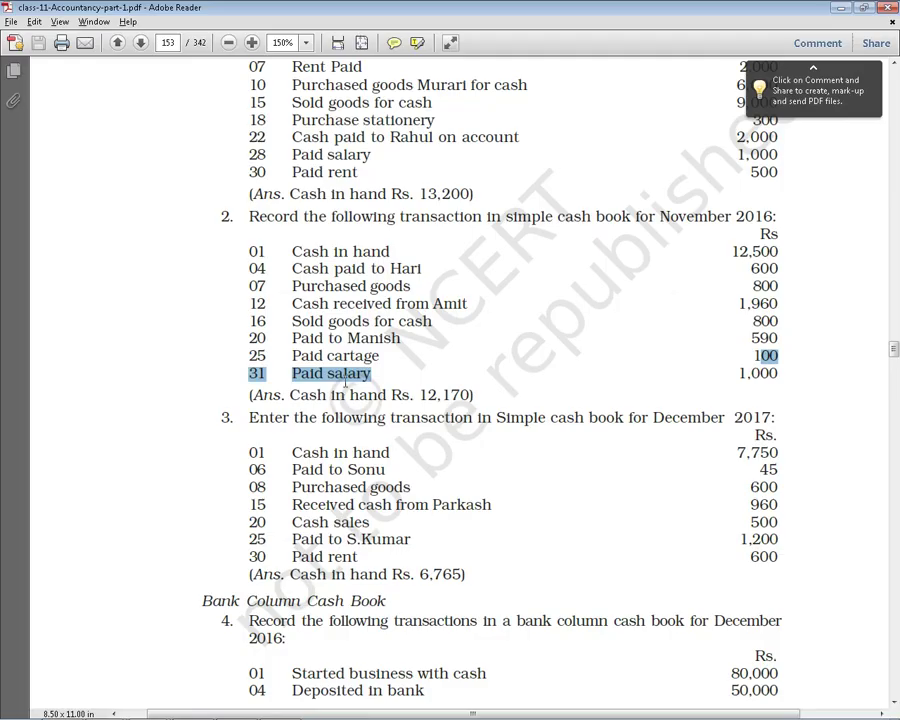
key(alt+Tab)
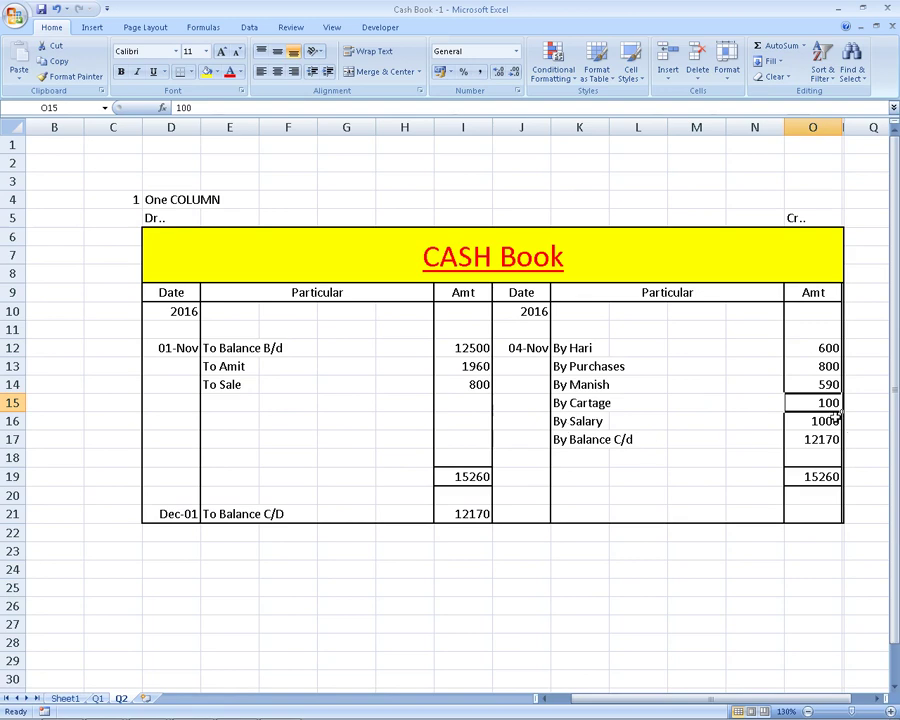
click(802, 437)
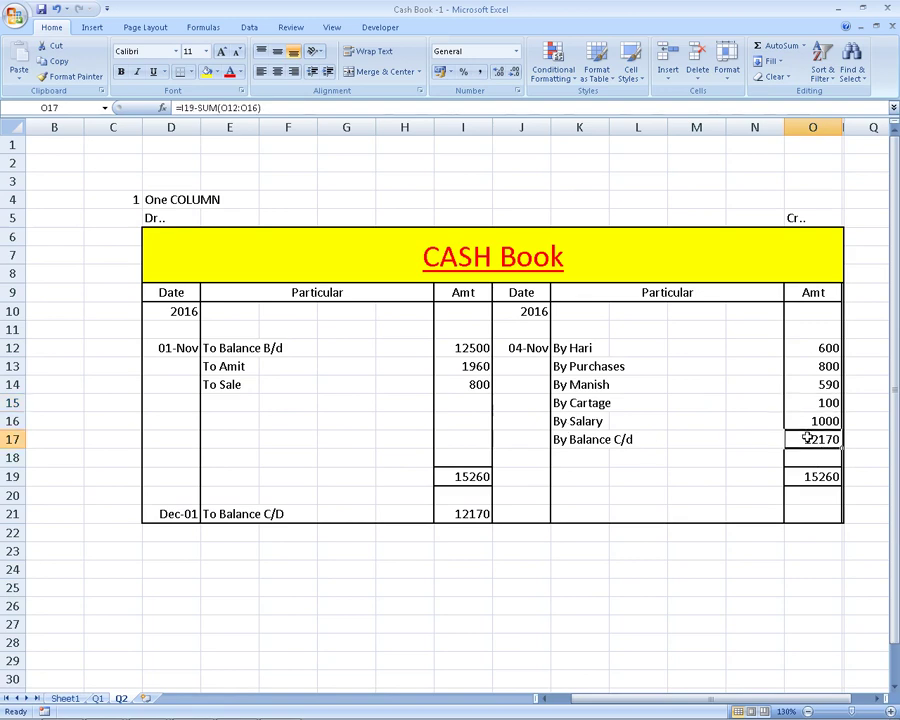
key(Delete)
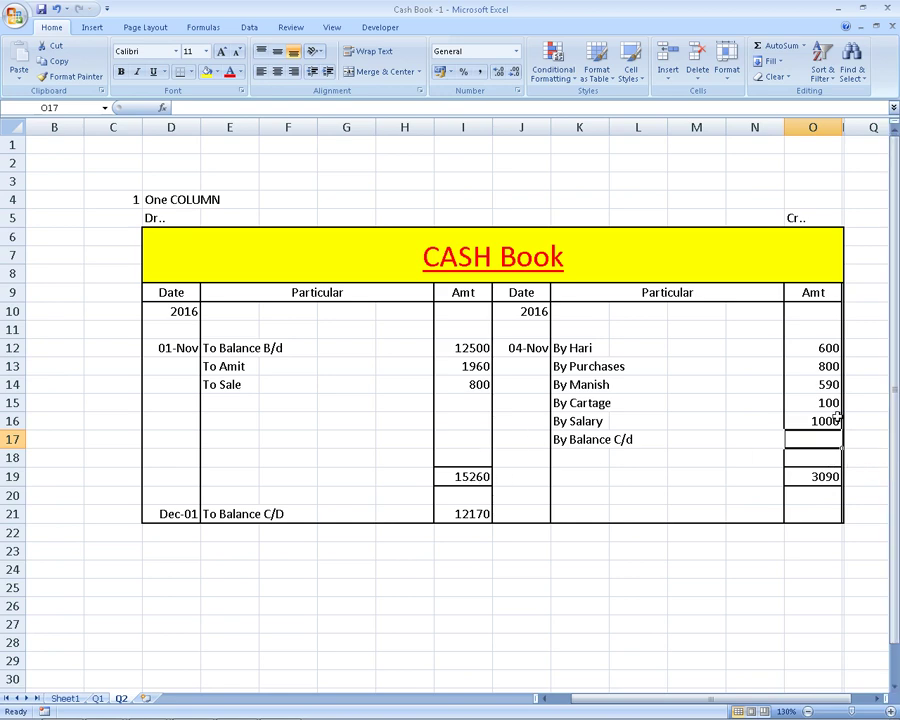
Enter =15260-3090 in O17 so By Balance C/d shows 12170 and both sides total 15260
text(=15)
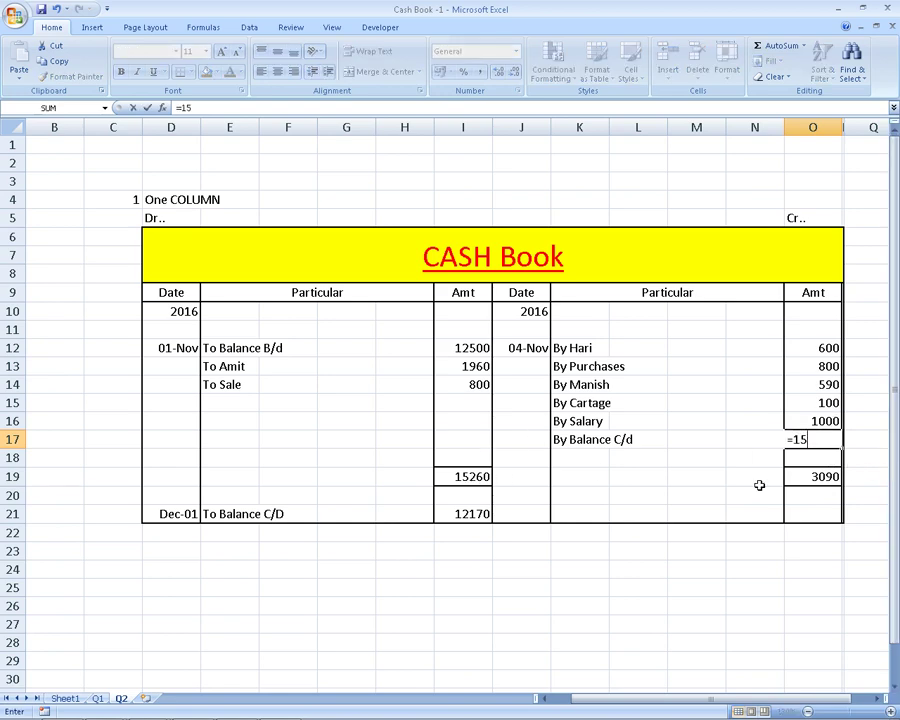
text(260-3)
text(090)
key(Return)
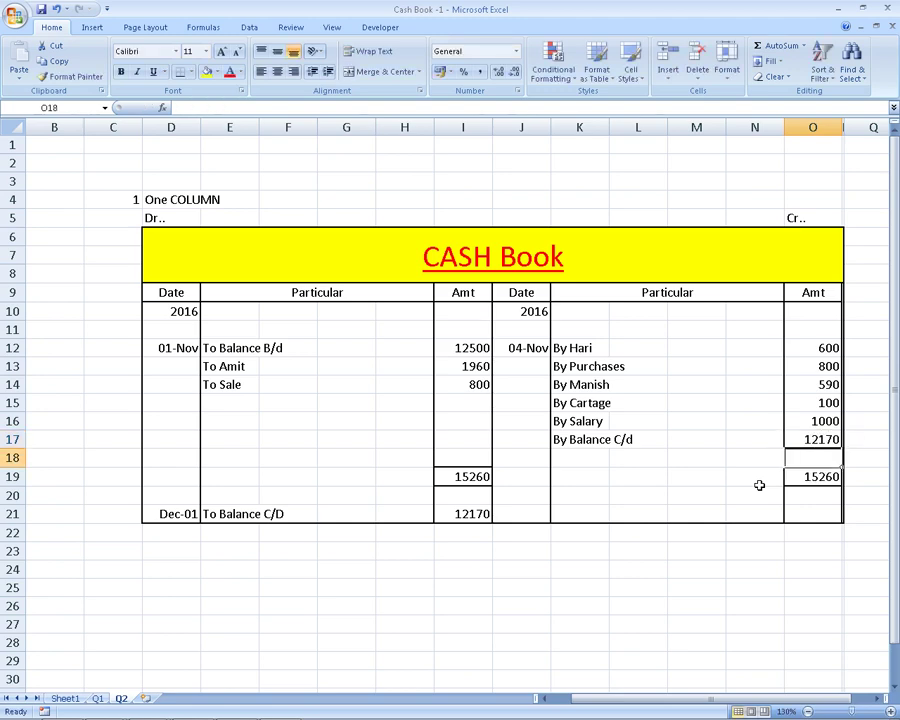
key(alt+Tab)
scroll(714, 506, down, 2)
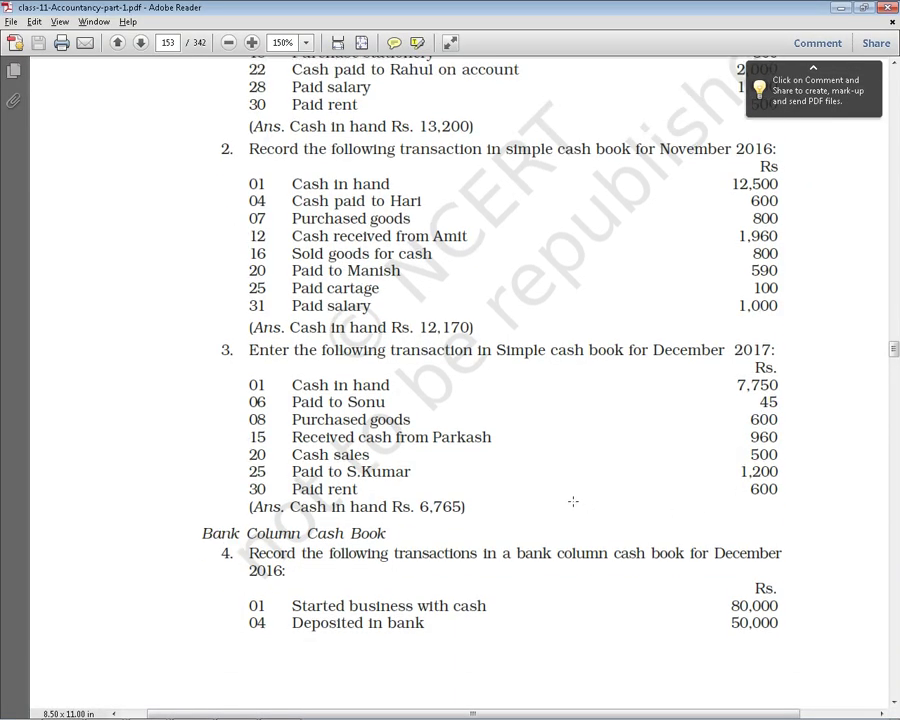
drag(419, 327, 475, 320)
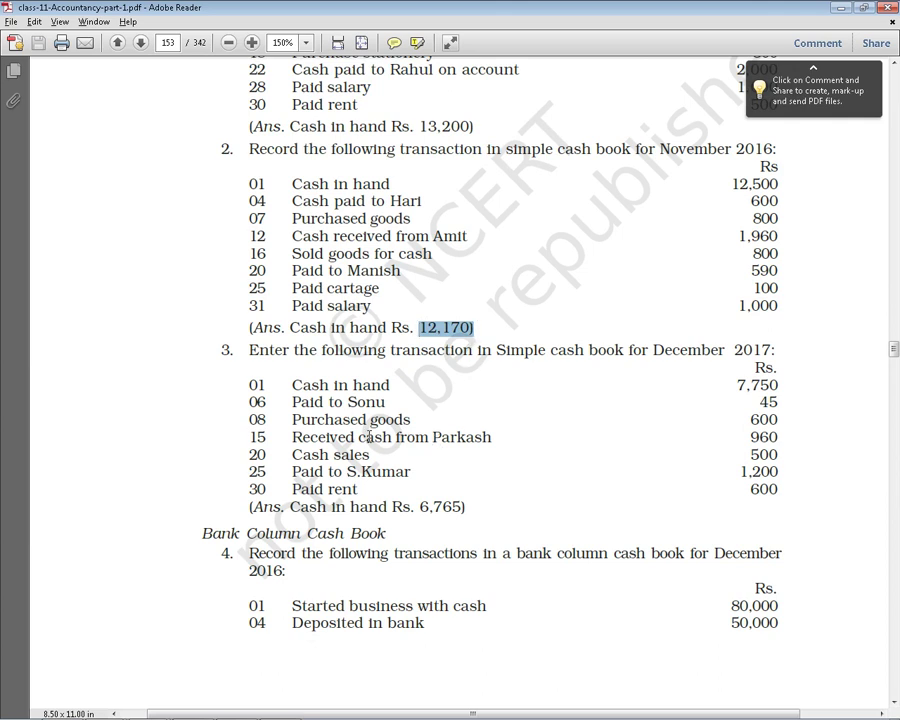
scroll(369, 437, down, 1)
scroll(369, 437, down, 3)
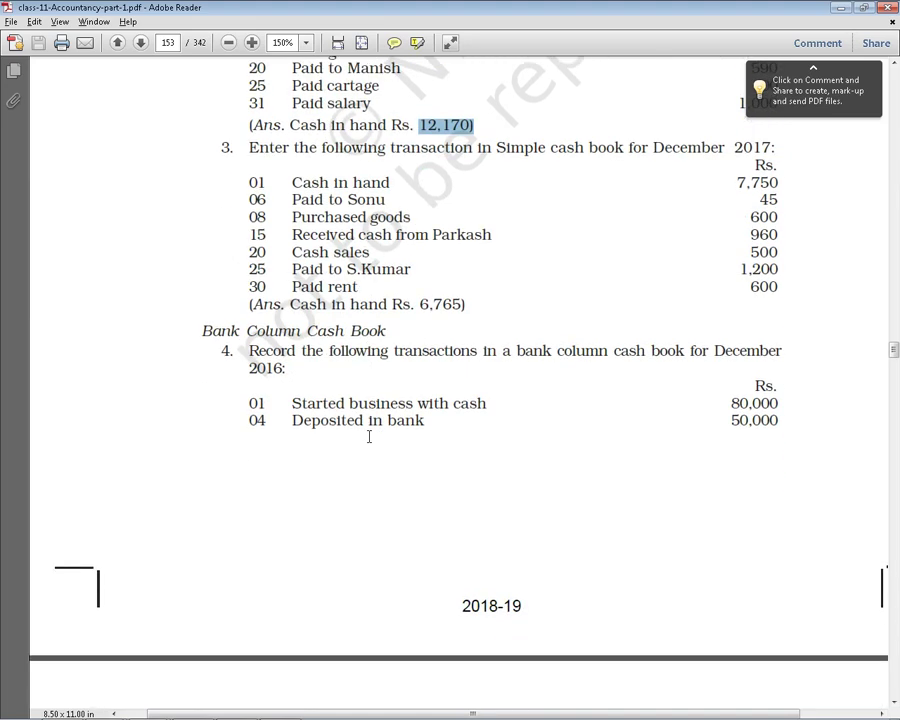
scroll(369, 437, down, 1)
scroll(369, 440, down, 2)
scroll(369, 440, down, 2)
scroll(369, 440, down, 3)
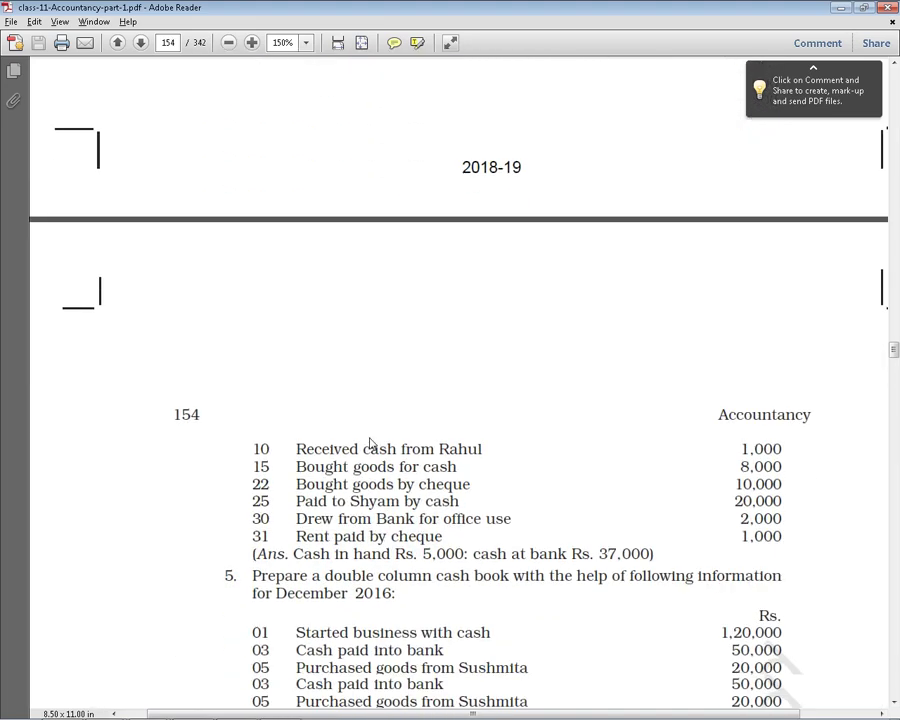
scroll(370, 445, up, 3)
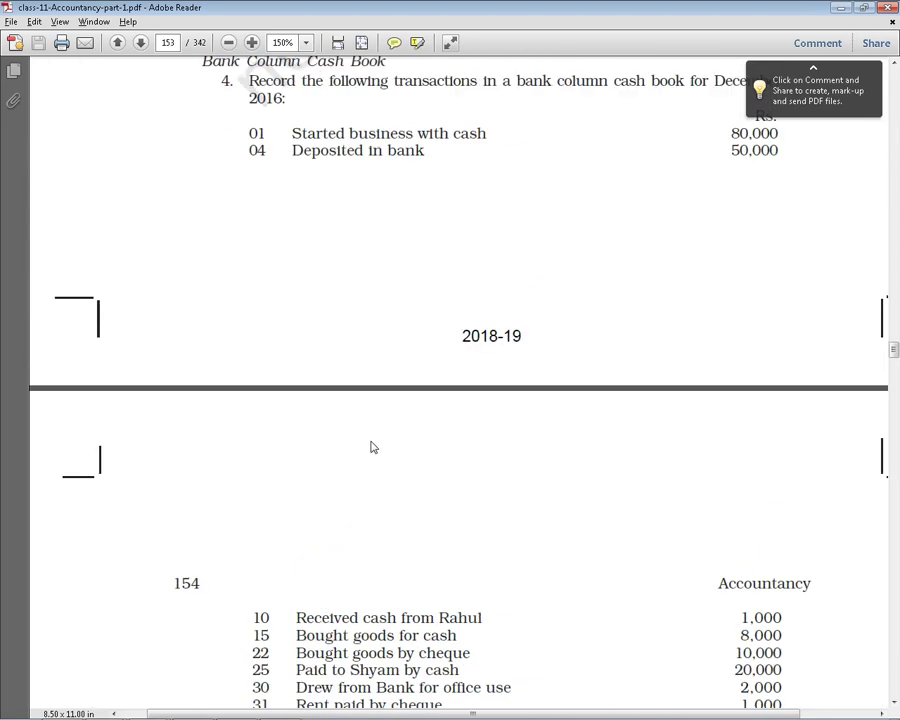
scroll(370, 447, up, 3)
scroll(371, 450, up, 1)
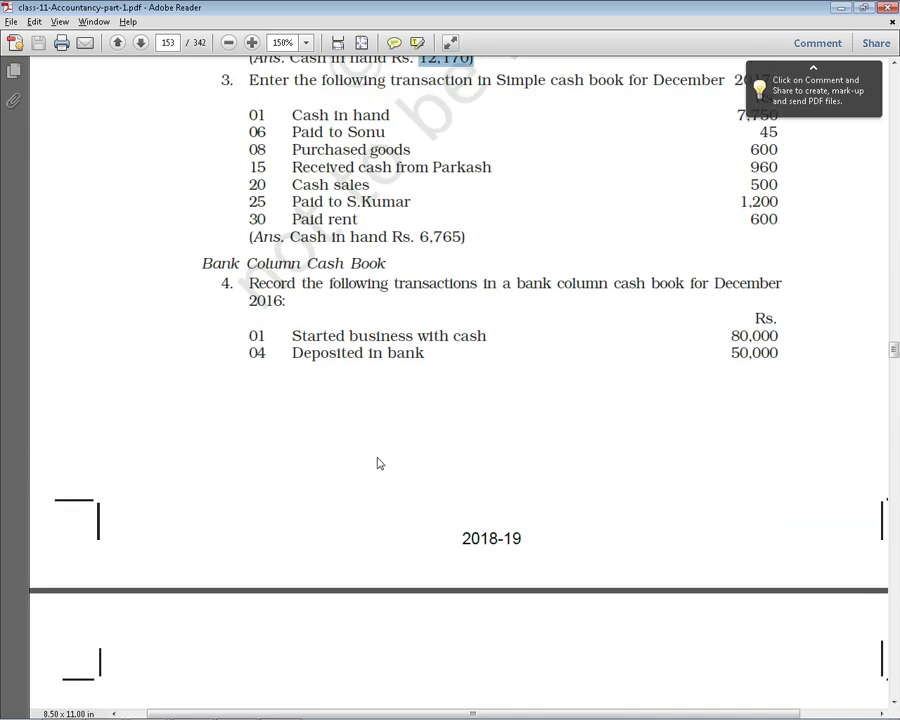
key(alt+Tab)
key(alt+Tab)
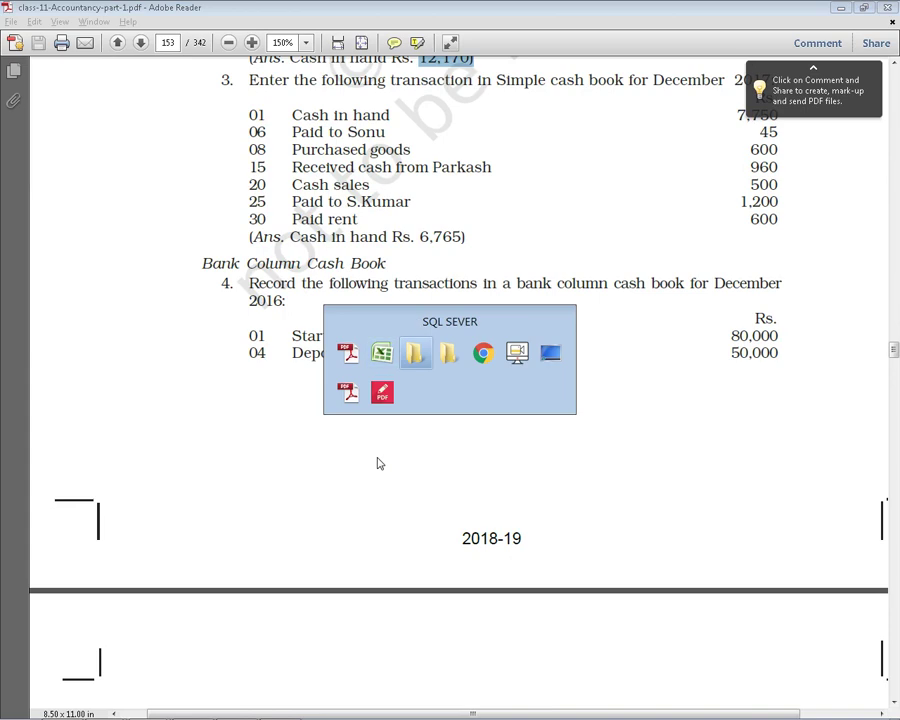
key(alt+Tab)
key(alt+Tab)
key(alt+Tab)
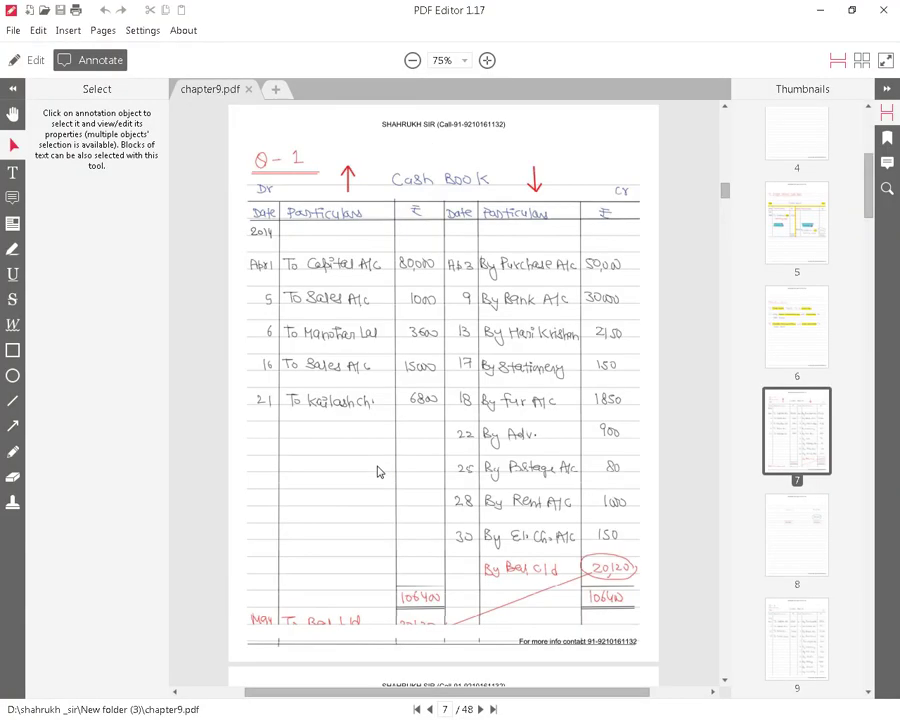
Browse note pages 8, 10 and 12–15, covering single and double column cash books
click(806, 536)
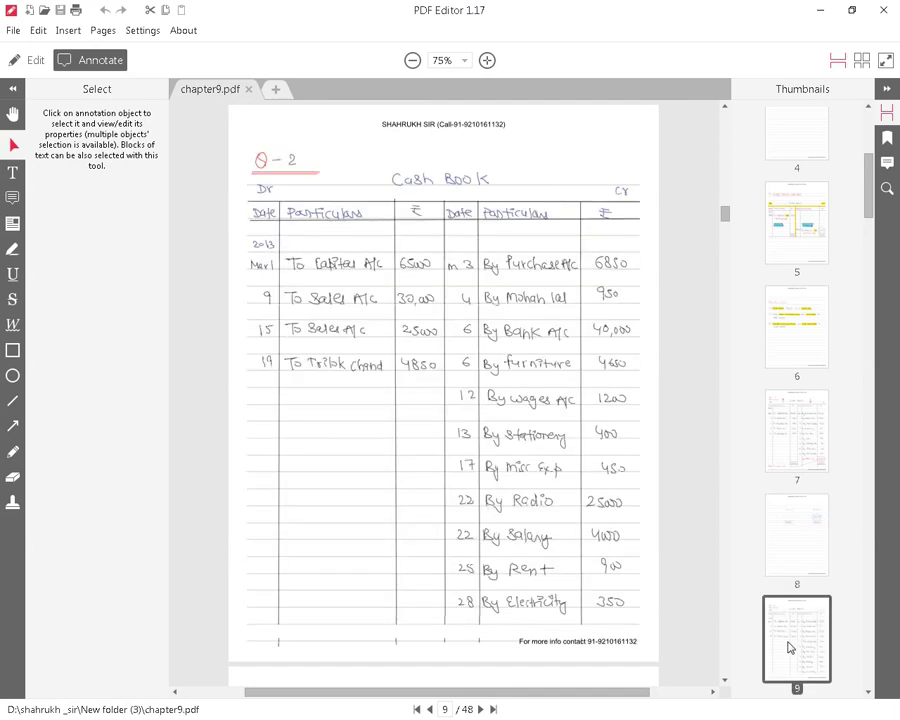
scroll(780, 610, down, 10)
scroll(810, 535, up, 6)
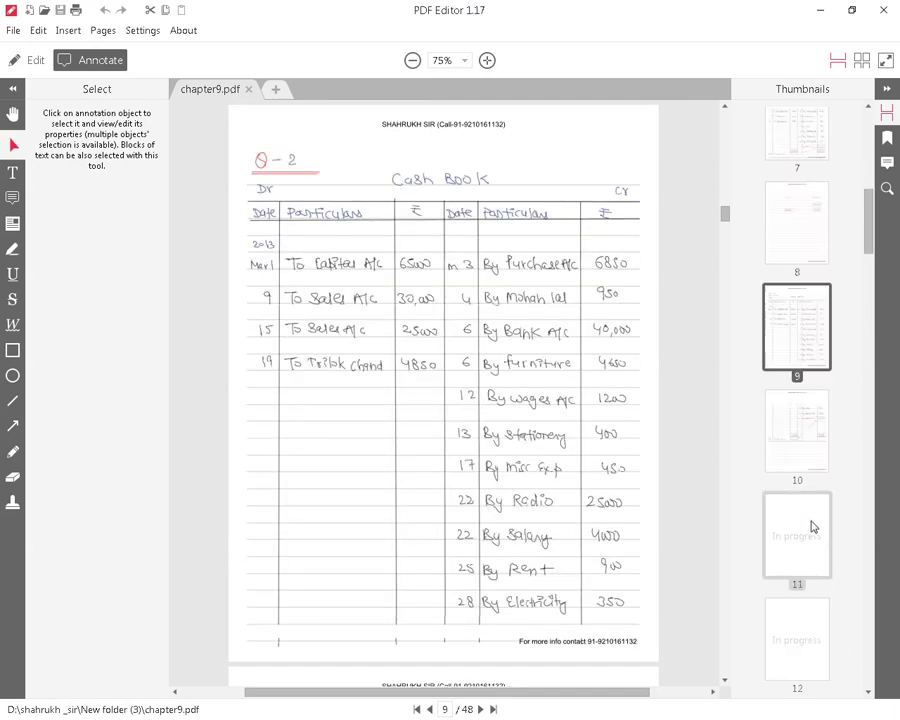
click(796, 460)
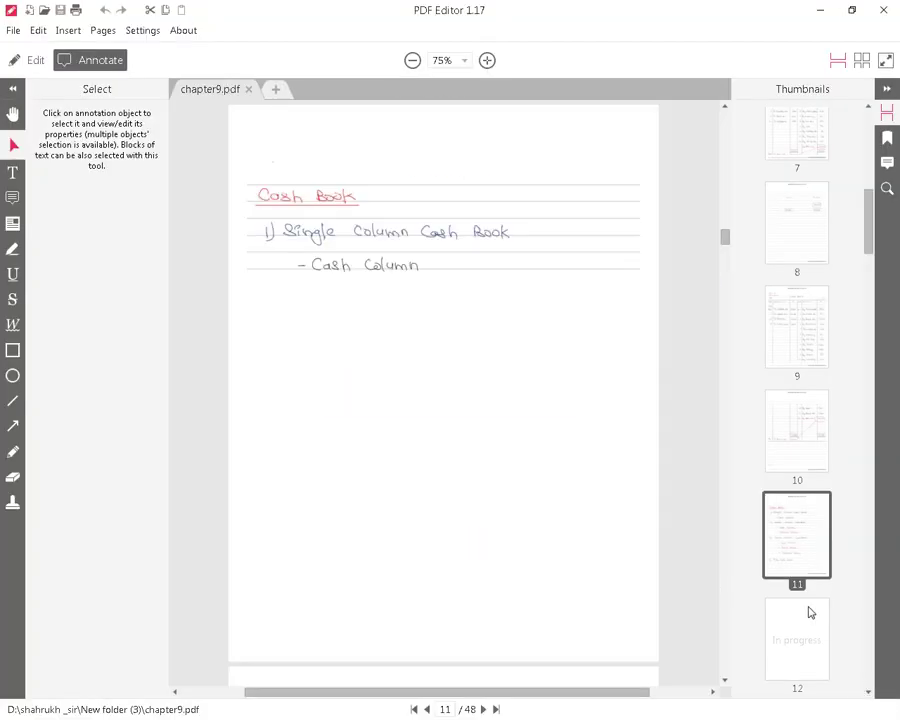
click(806, 618)
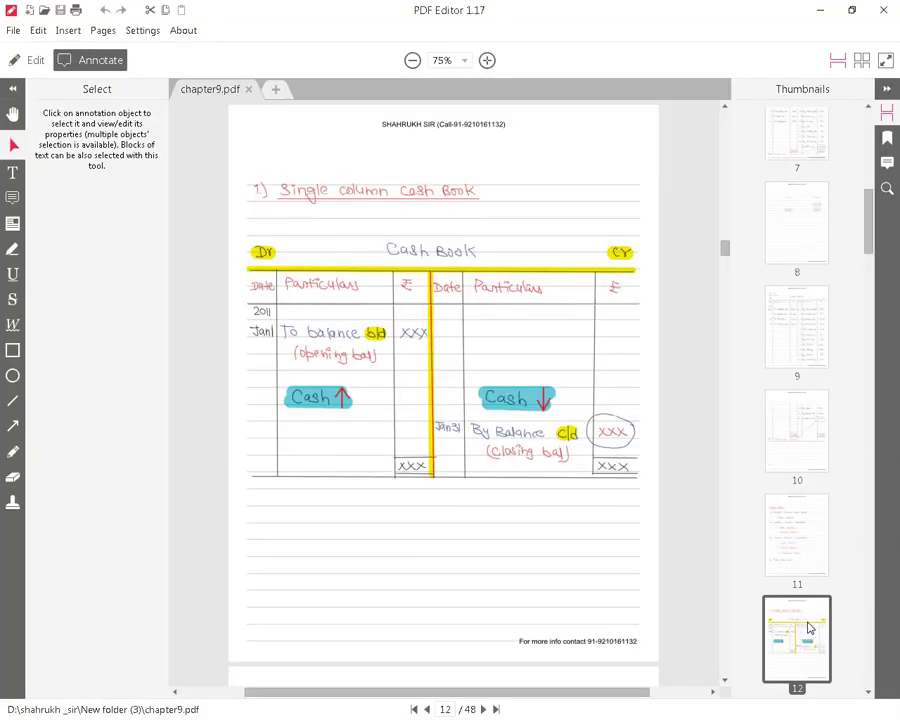
click(790, 434)
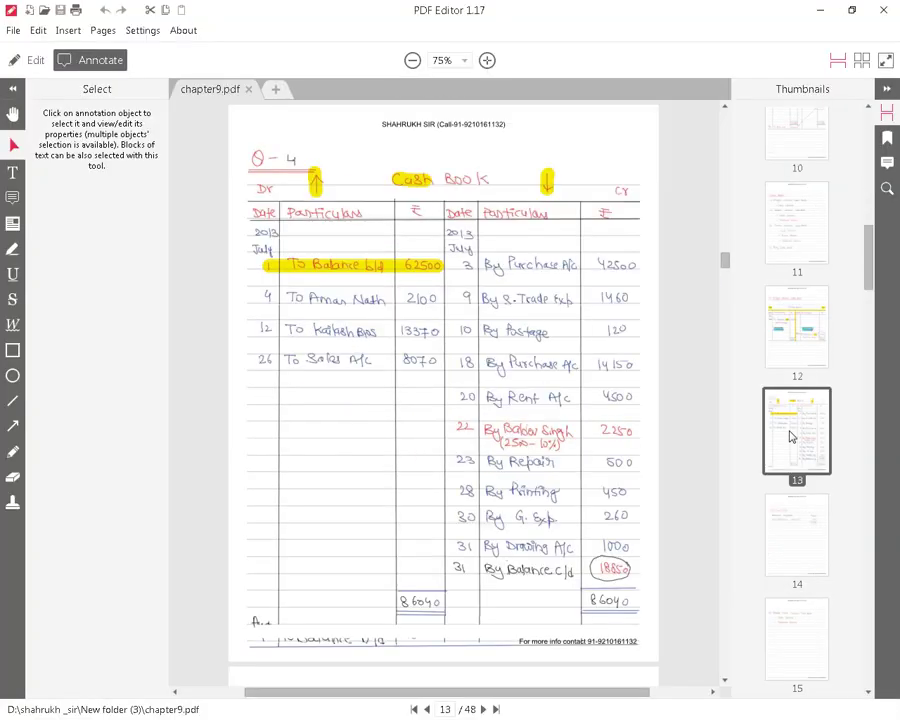
click(794, 535)
click(800, 633)
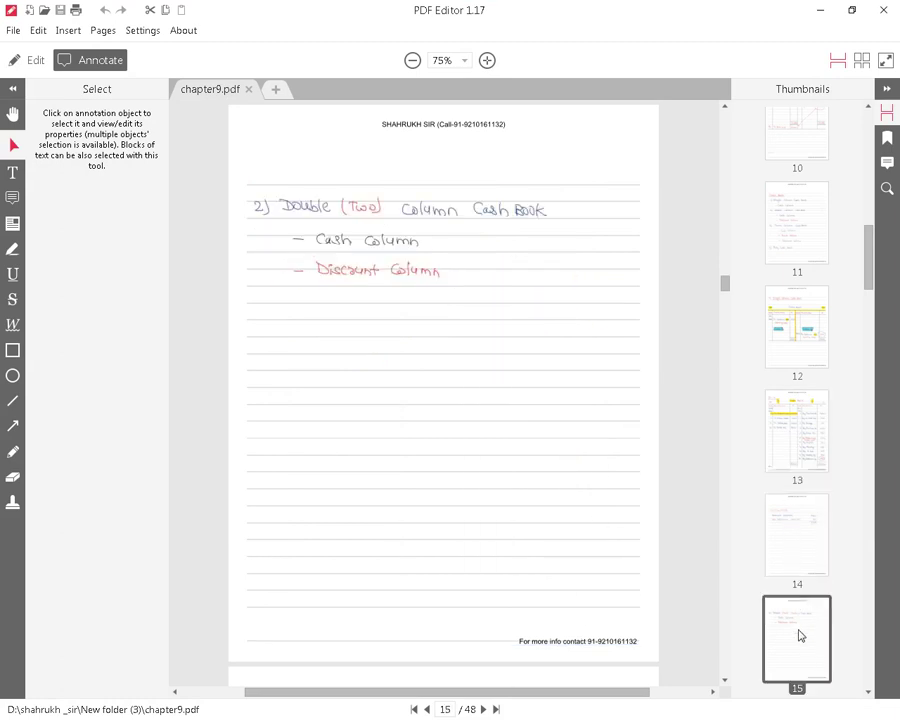
Continue through the three column cash book pages 19 and 20 to page 21
scroll(800, 560, down, 5)
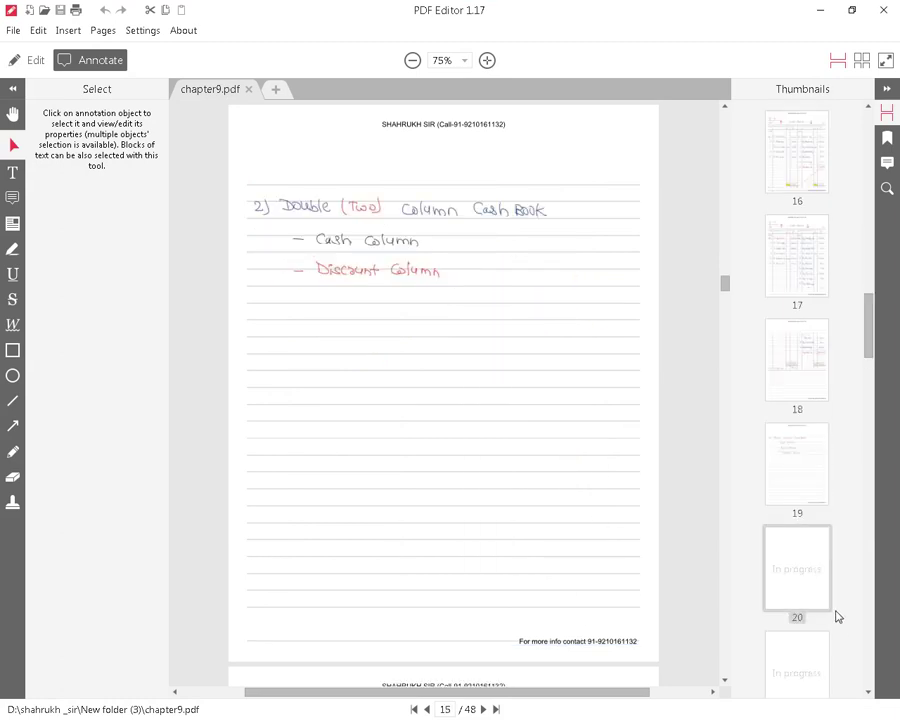
click(800, 444)
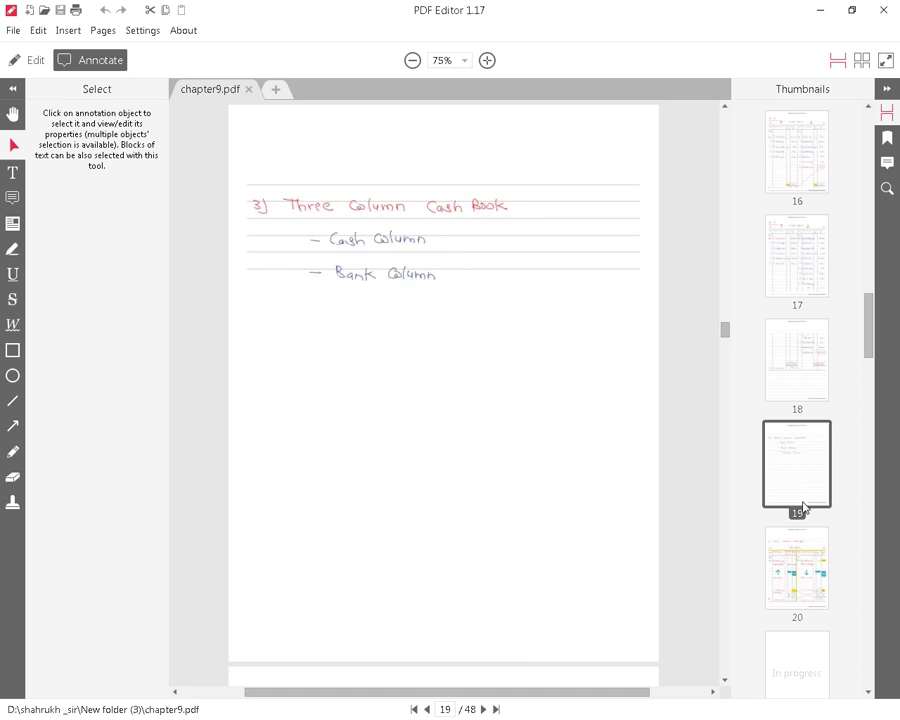
click(810, 568)
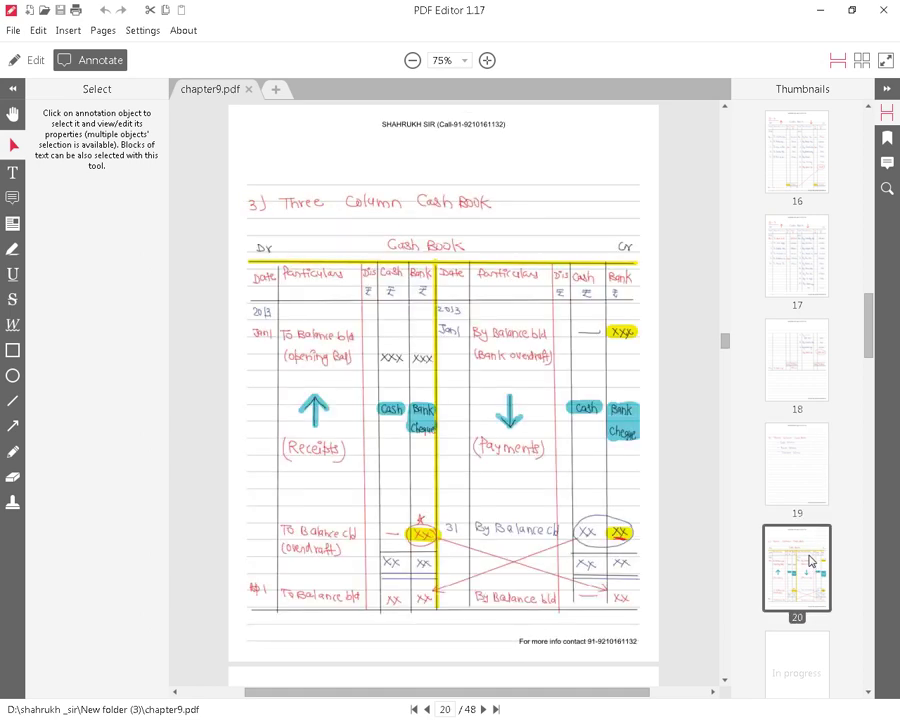
scroll(806, 544, up, 3)
scroll(805, 527, up, 5)
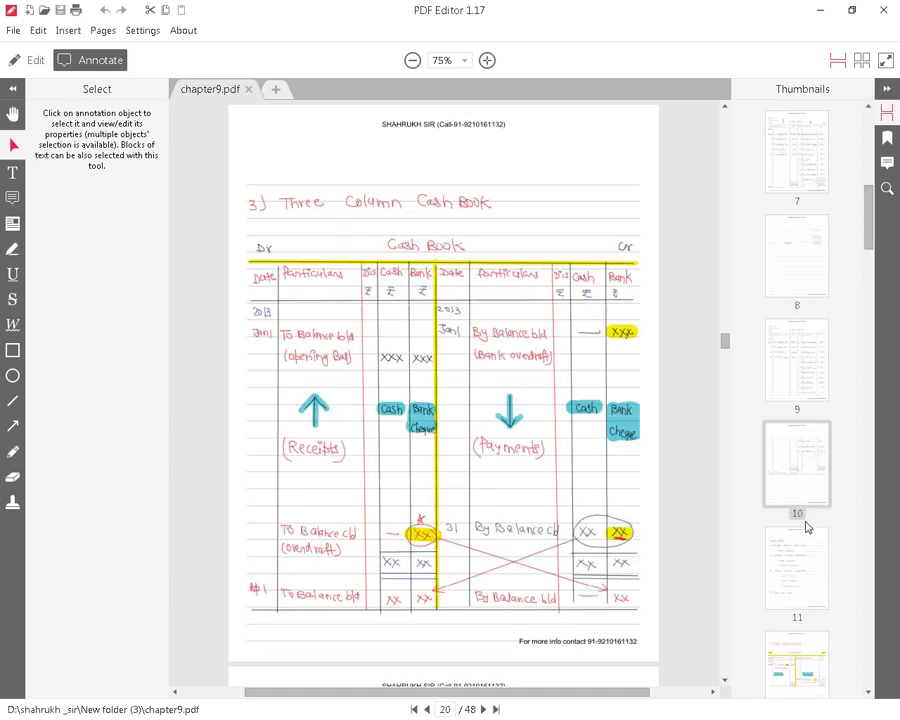
scroll(800, 528, down, 8)
scroll(805, 528, down, 8)
scroll(800, 426, up, 5)
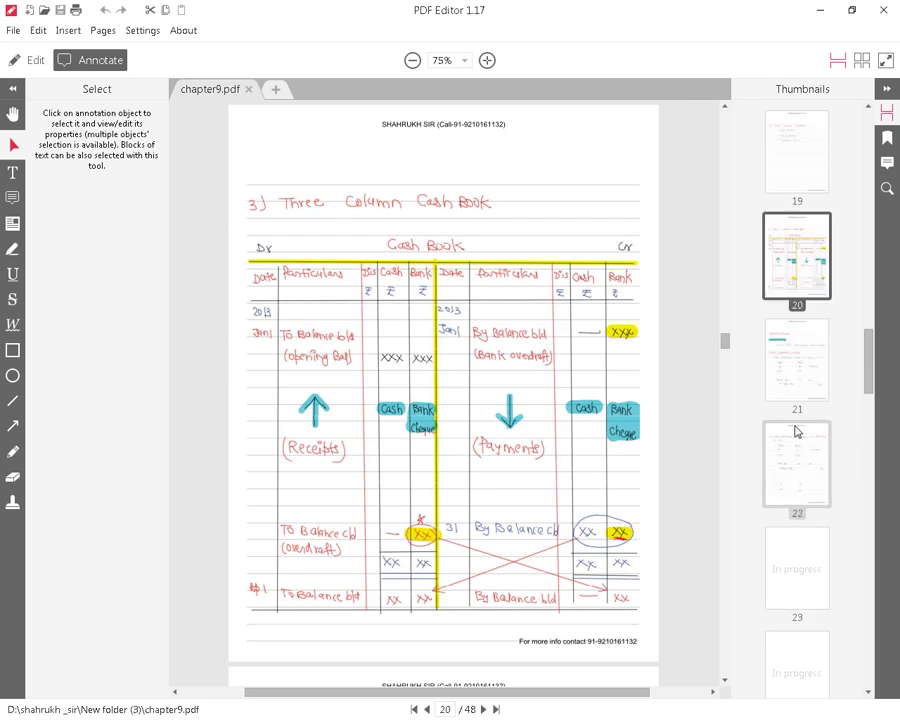
click(799, 388)
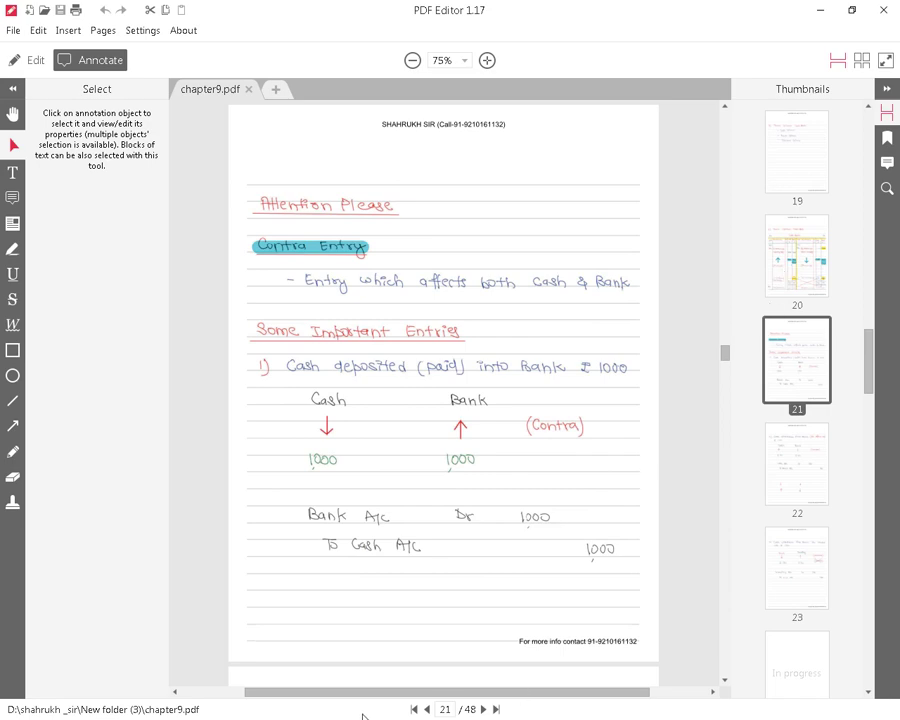
key(alt+Tab)
key(Tab)
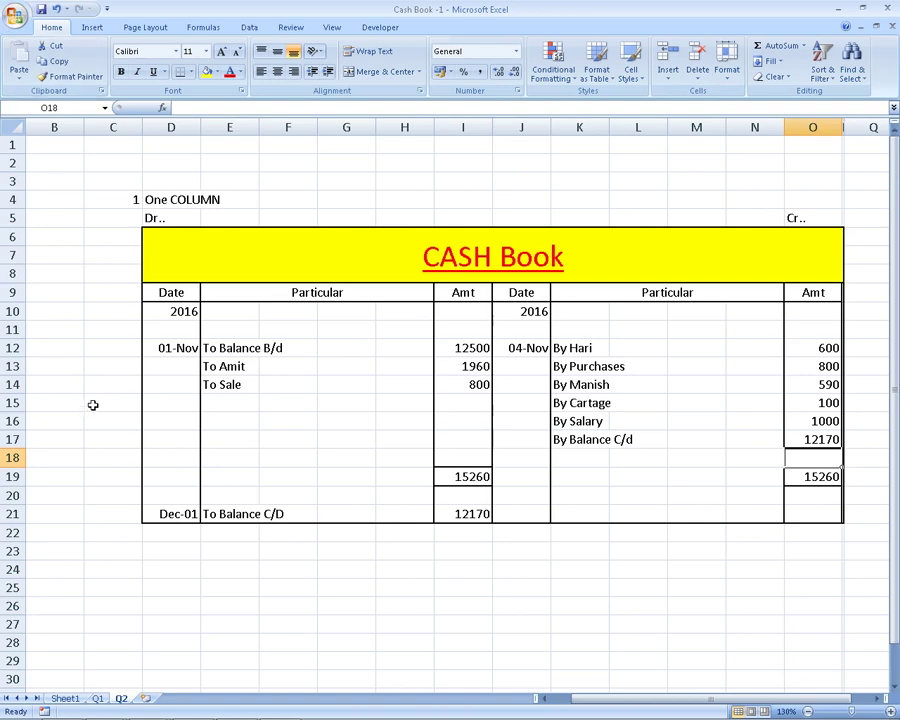
Switch to Sheet1 and bring the Two Column CASH A/C table headings into view
scroll(135, 477, down, 6)
scroll(135, 477, down, 7)
scroll(135, 477, down, 11)
scroll(135, 477, down, 12)
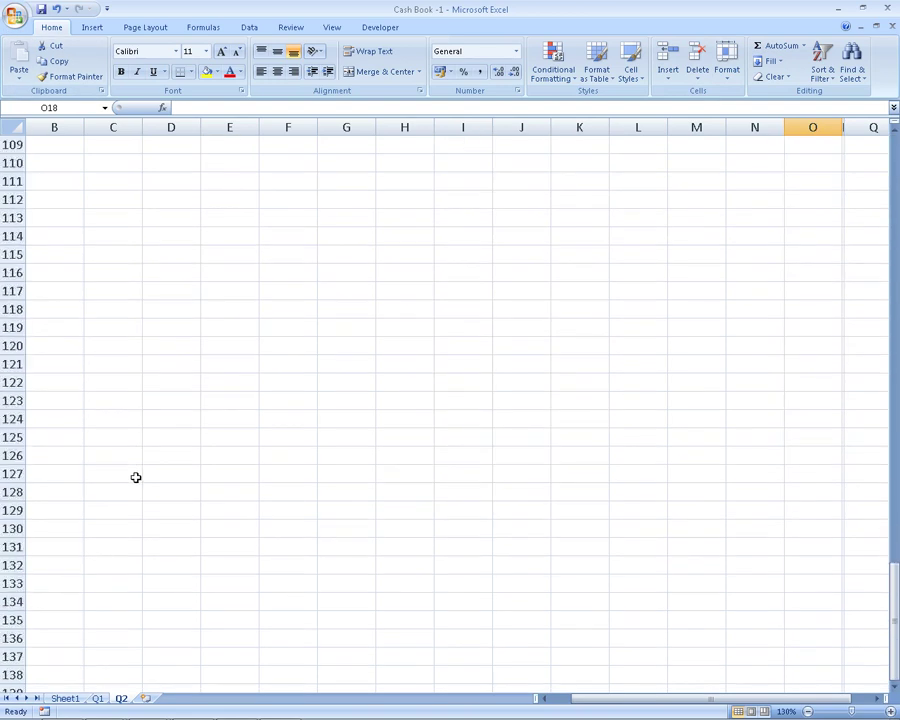
scroll(135, 477, down, 8)
scroll(135, 477, down, 7)
scroll(137, 474, up, 3)
scroll(138, 495, up, 9)
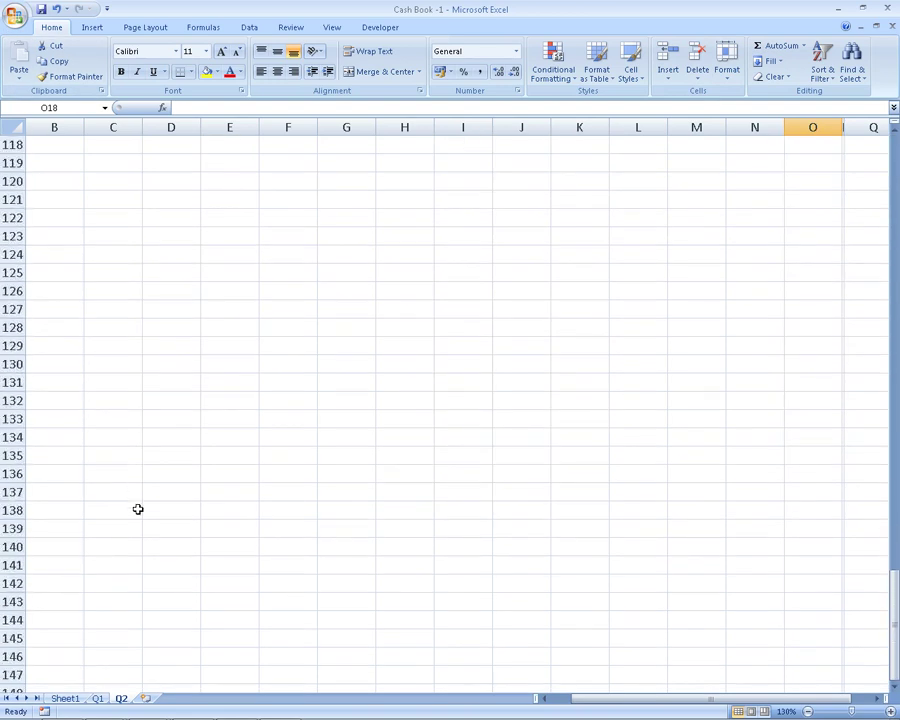
click(66, 697)
click(160, 541)
scroll(160, 535, down, 8)
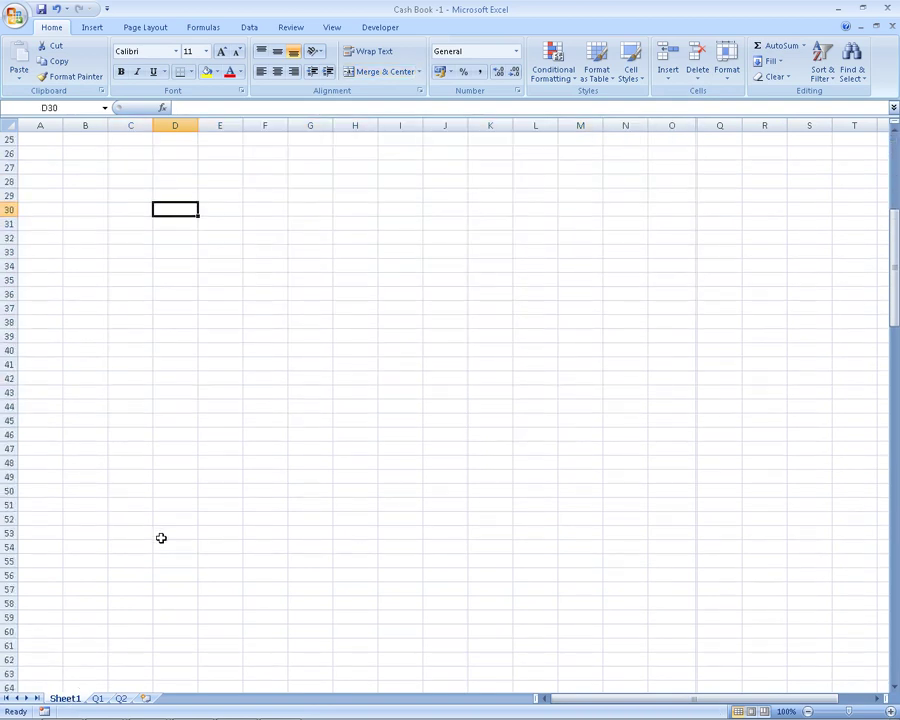
scroll(160, 538, down, 11)
scroll(159, 539, down, 3)
click(233, 410)
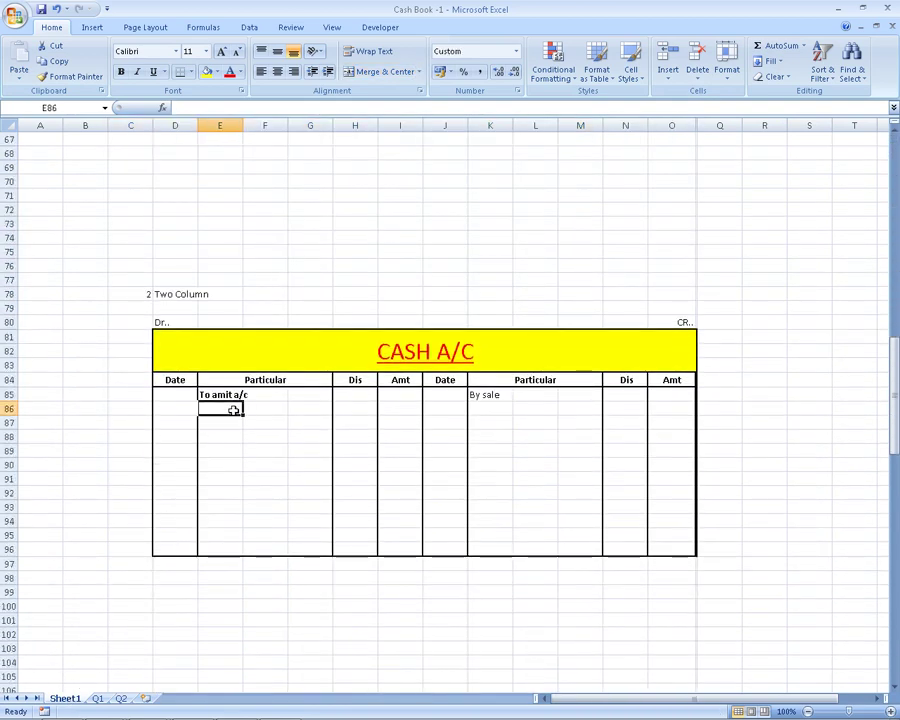
click(182, 378)
click(235, 378)
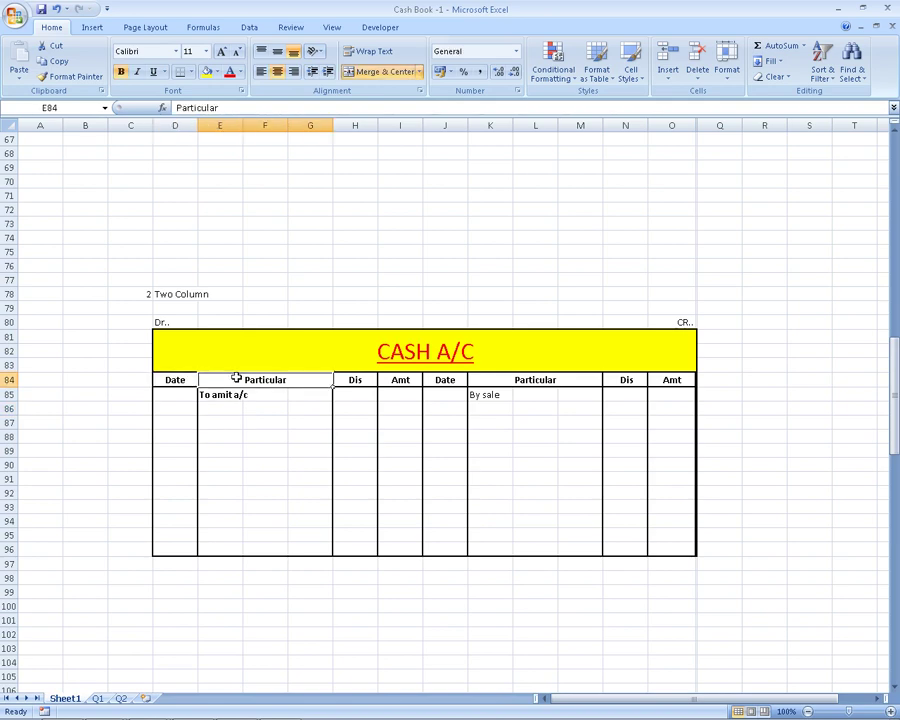
Rename the debit-side Dis heading in H84 to Discount
click(343, 380)
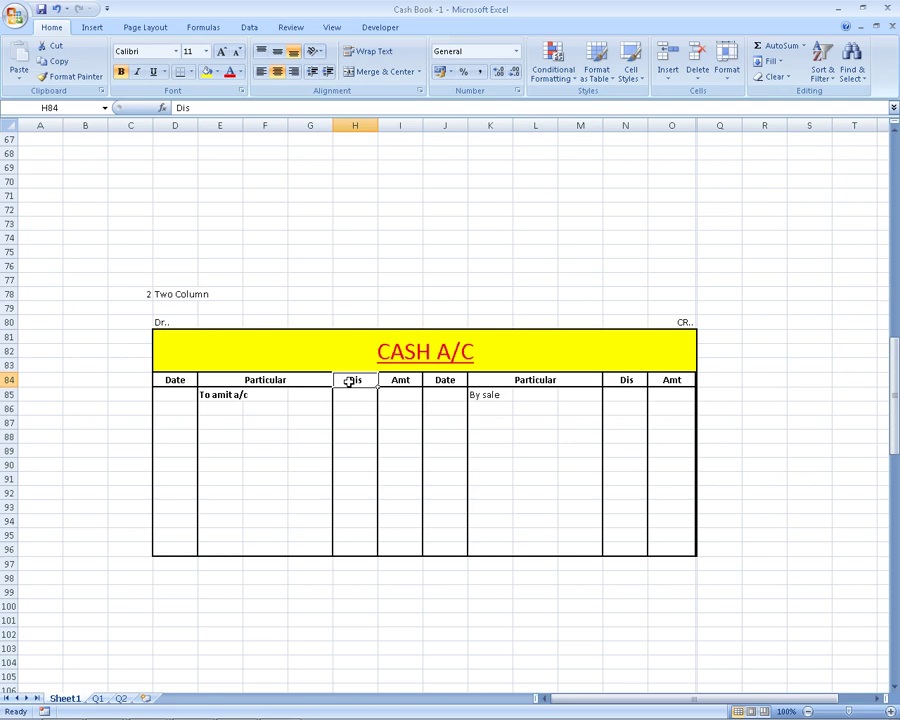
double_click(365, 380)
text(cou)
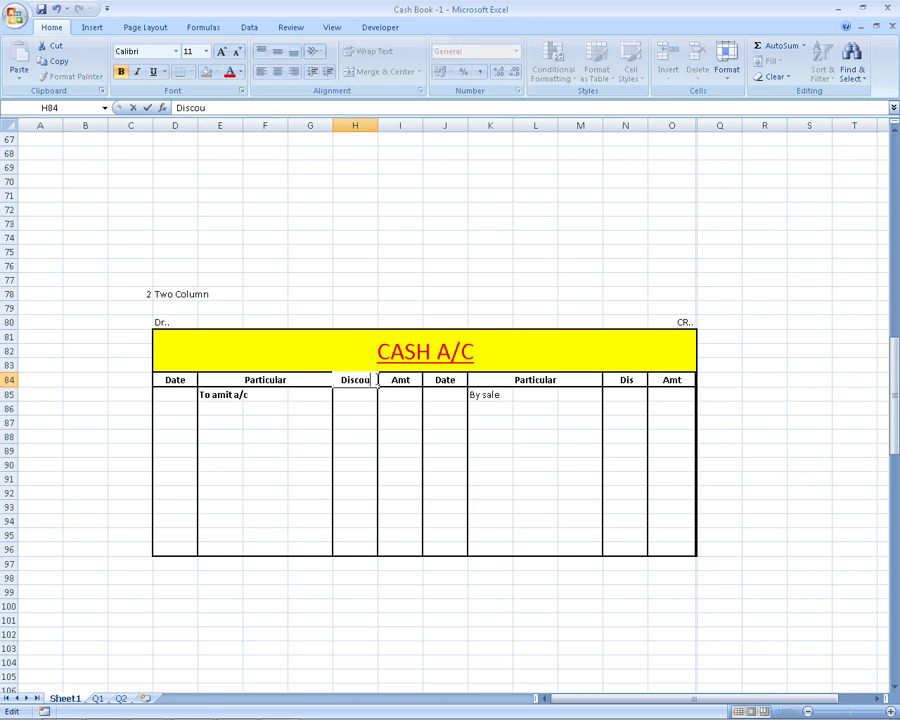
text(nt)
key(Return)
key(Up)
key(Right)
key(Right)
key(Right)
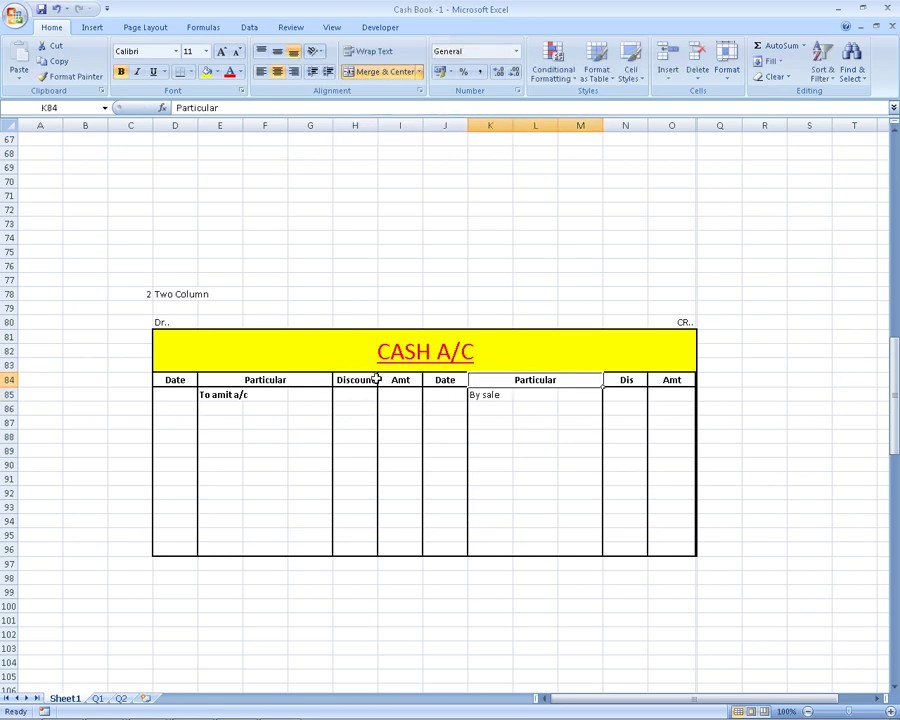
key(Right)
key(Right)
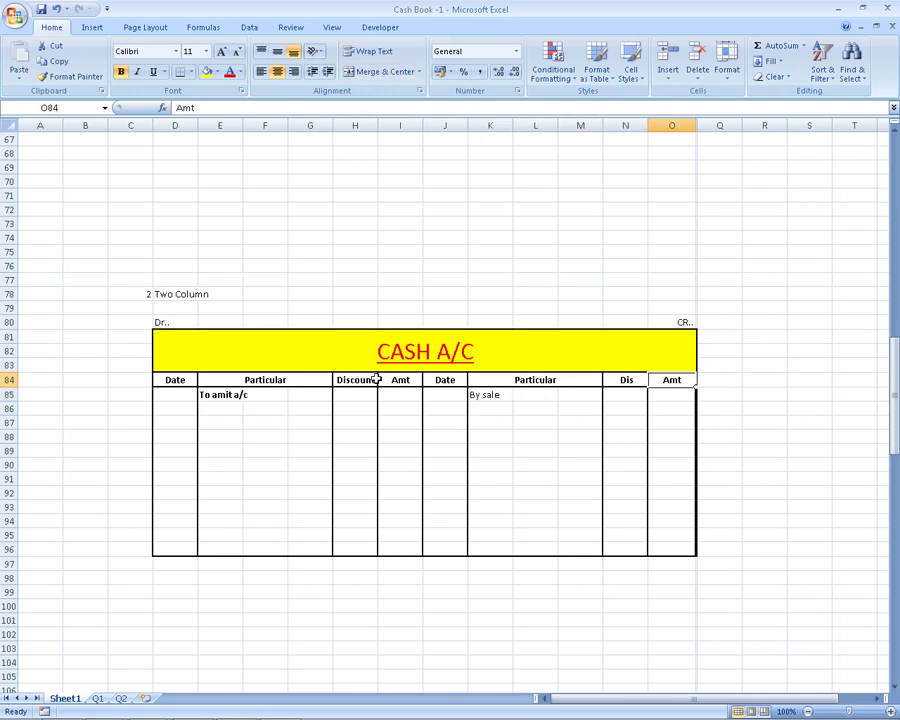
Scroll the textbook to exercise 6 on page 154, the July 2017 double column cash book
key(alt+Tab)
key(alt+Tab)
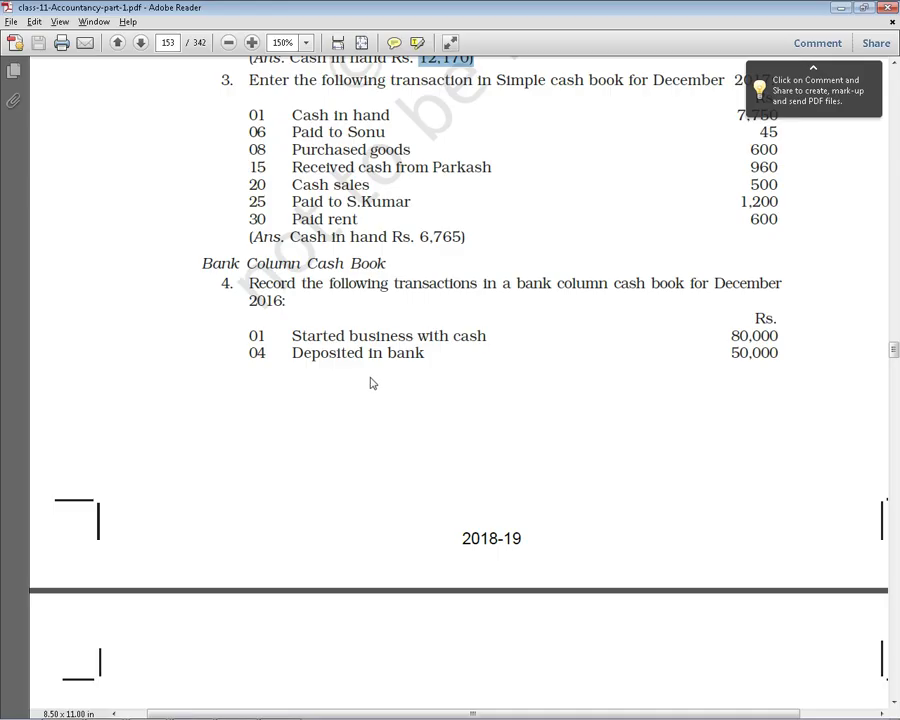
scroll(529, 290, down, 3)
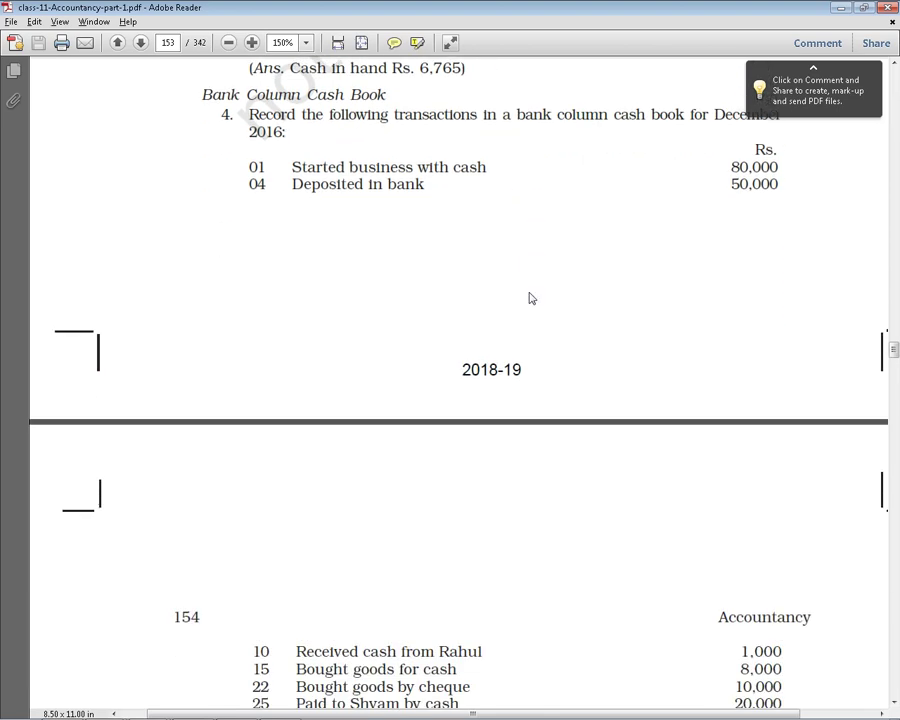
scroll(595, 200, down, 5)
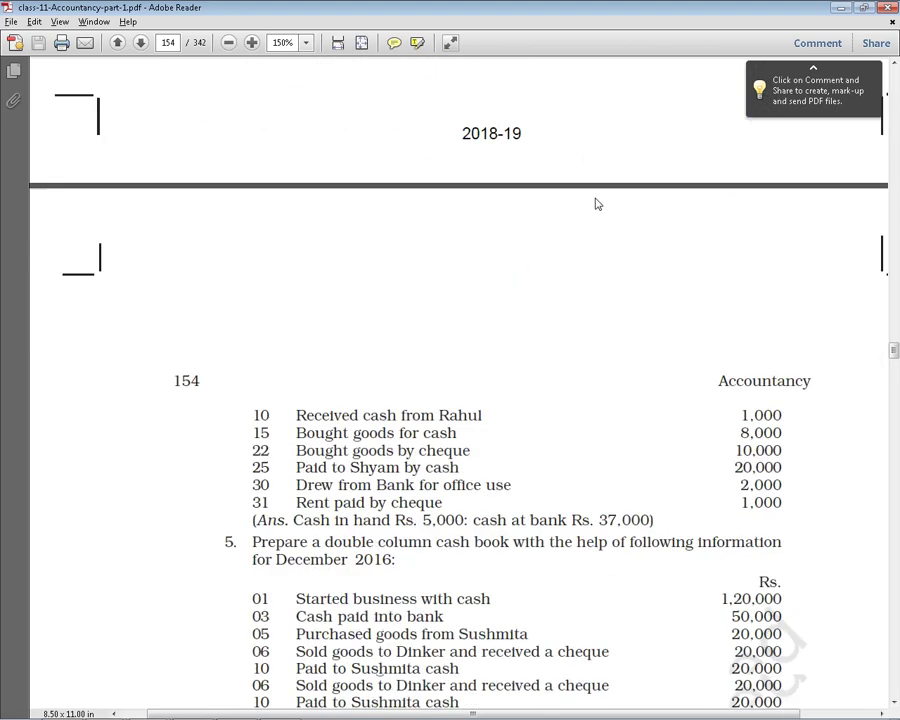
scroll(595, 205, down, 3)
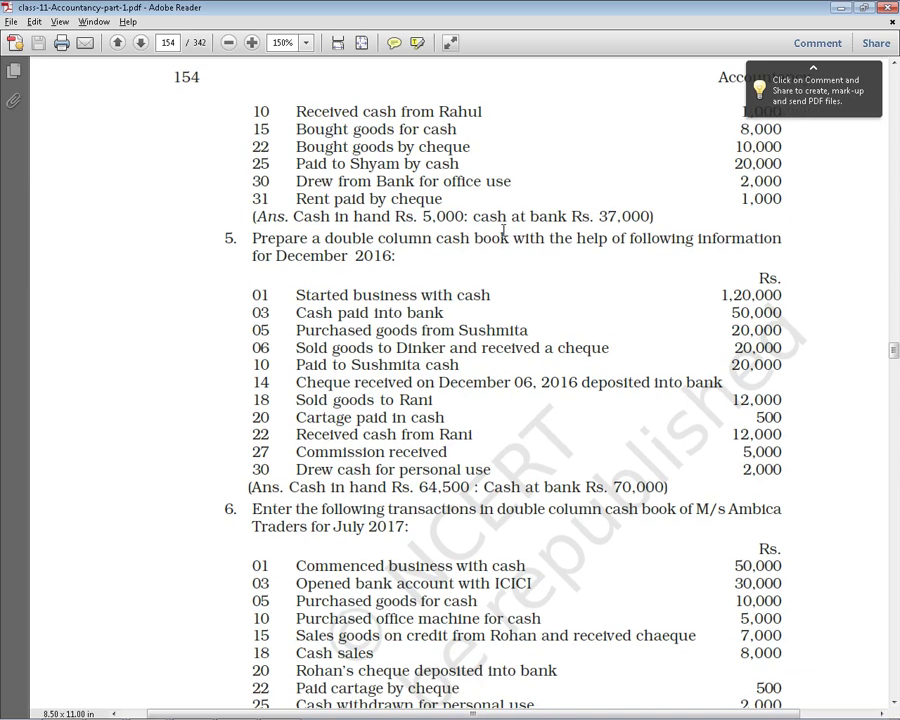
scroll(576, 254, down, 1)
scroll(632, 261, down, 1)
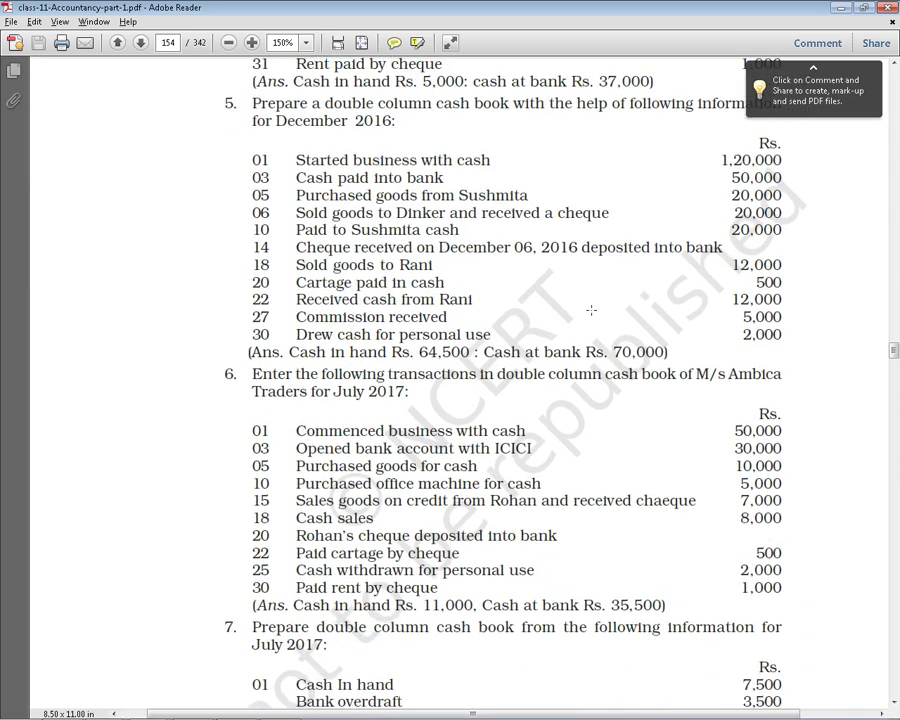
double_click(522, 374)
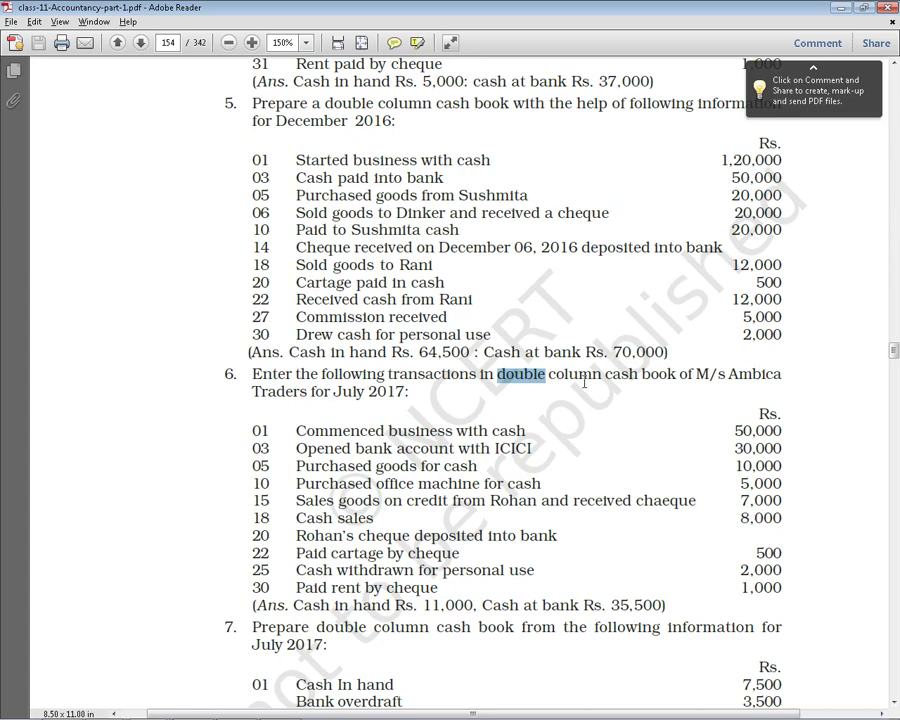
Change the table title in D81 from CASH A/C to CASH Book
key(alt+Tab)
scroll(535, 381, down, 2)
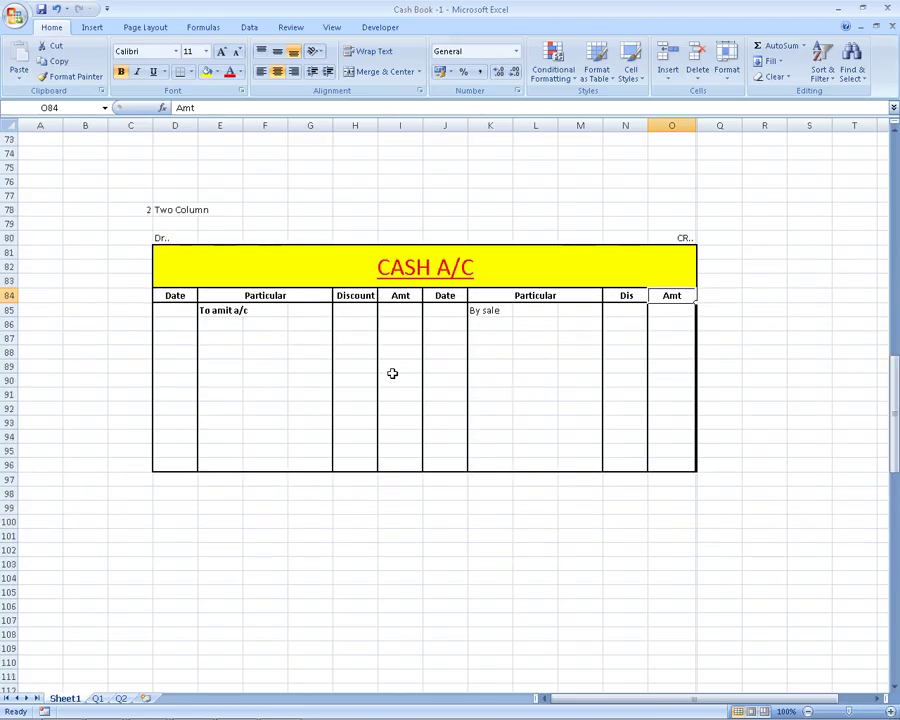
click(439, 277)
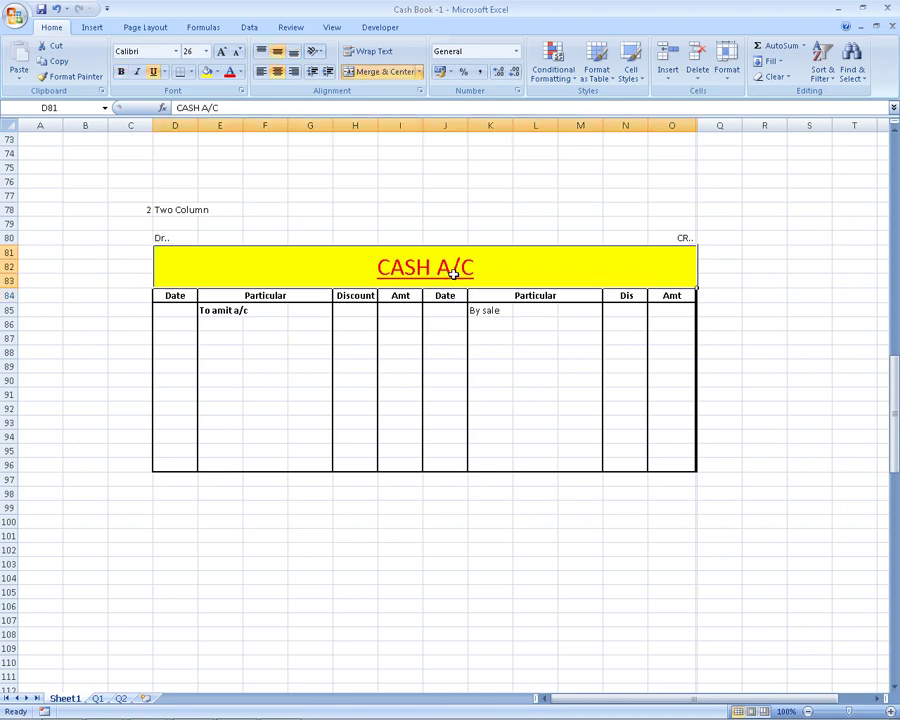
double_click(439, 277)
double_click(453, 274)
text(boo)
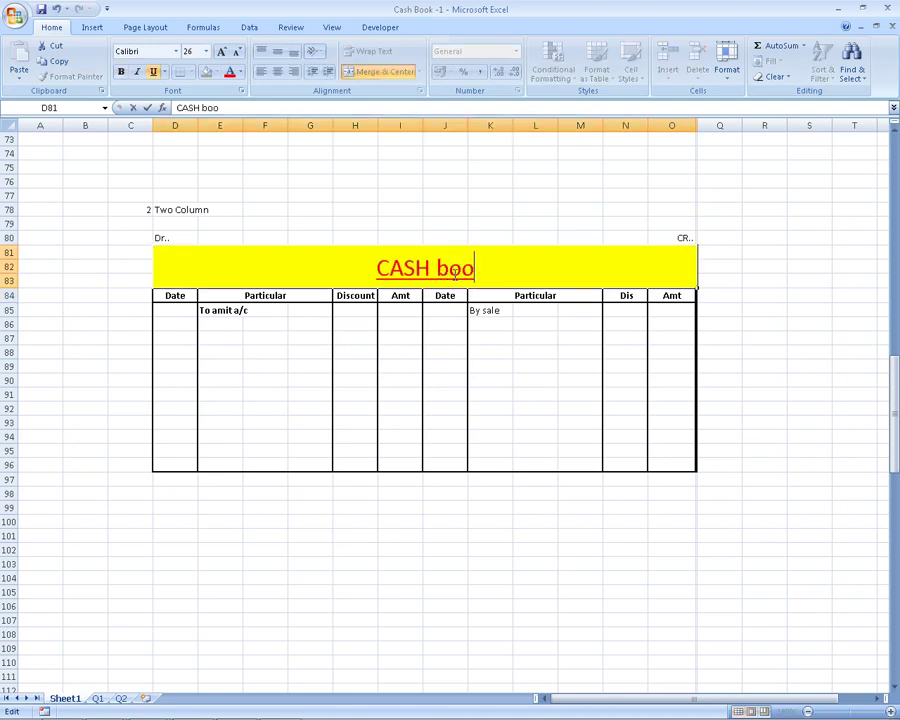
key(BackSpace)
key(BackSpace)
key(BackSpace)
text(BO)
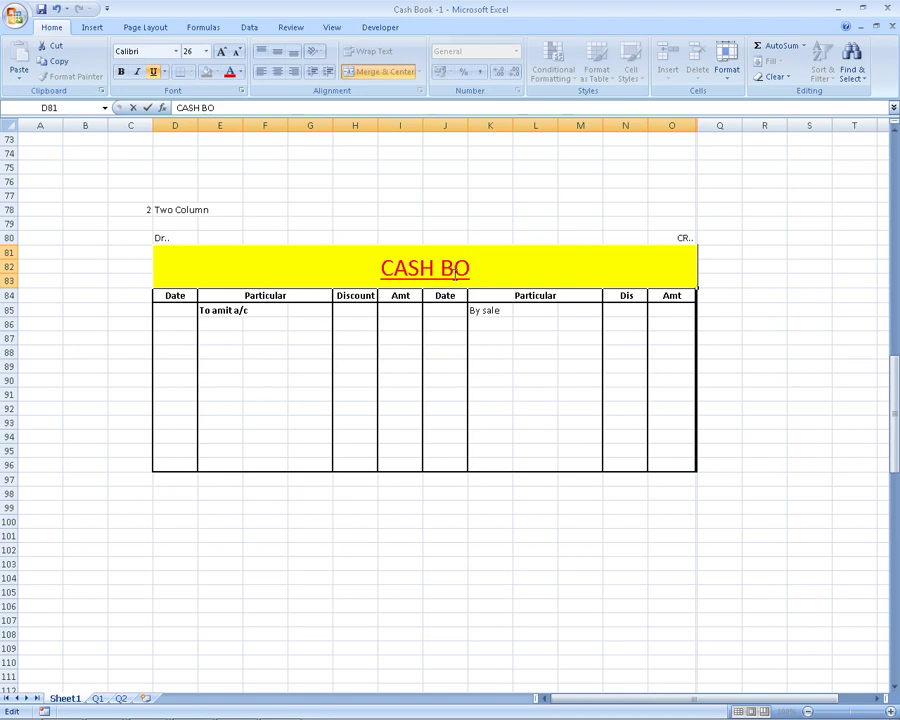
key(BackSpace)
text(ook)
key(Return)
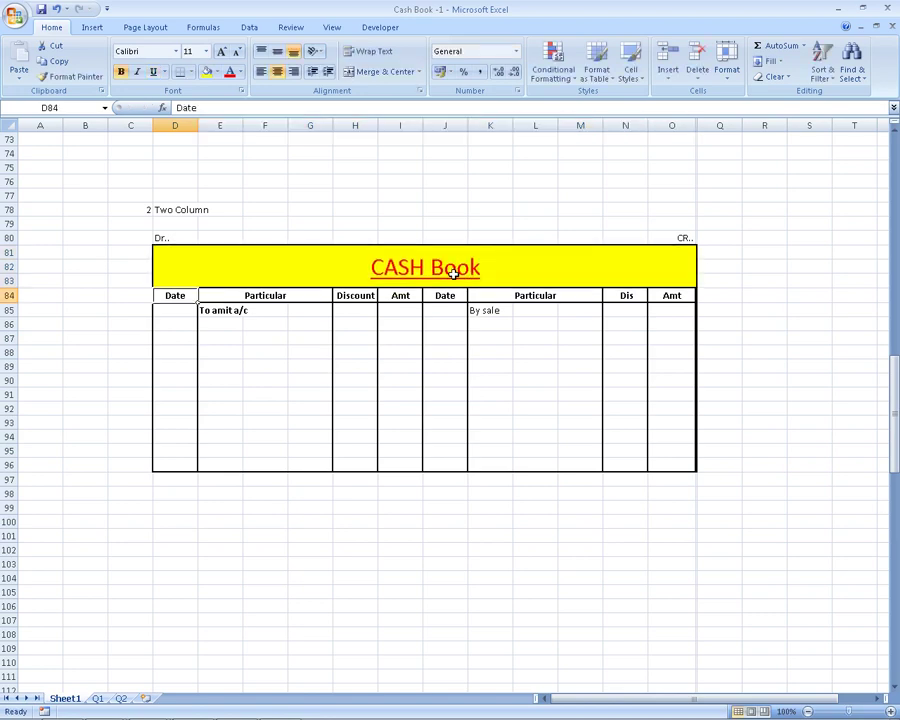
In exercise 6, highlight the Commenced business transaction and its 50,000 capital amount
key(alt+Tab)
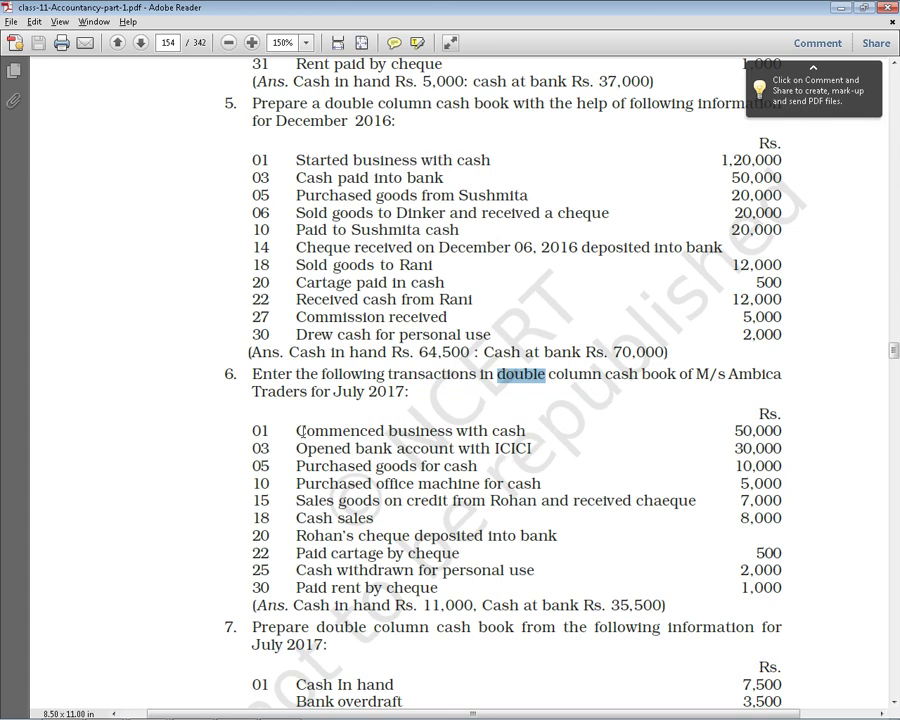
click(301, 431)
drag(301, 431, 452, 432)
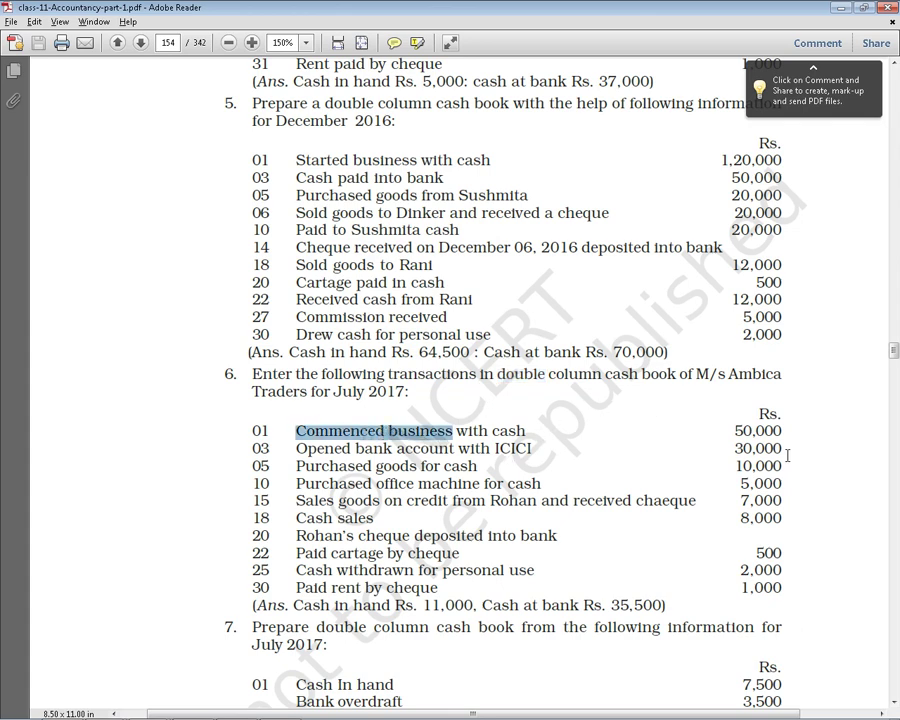
click(763, 430)
double_click(763, 430)
Type To Balance B/d into the first debit particulars cell E85
key(alt+Tab)
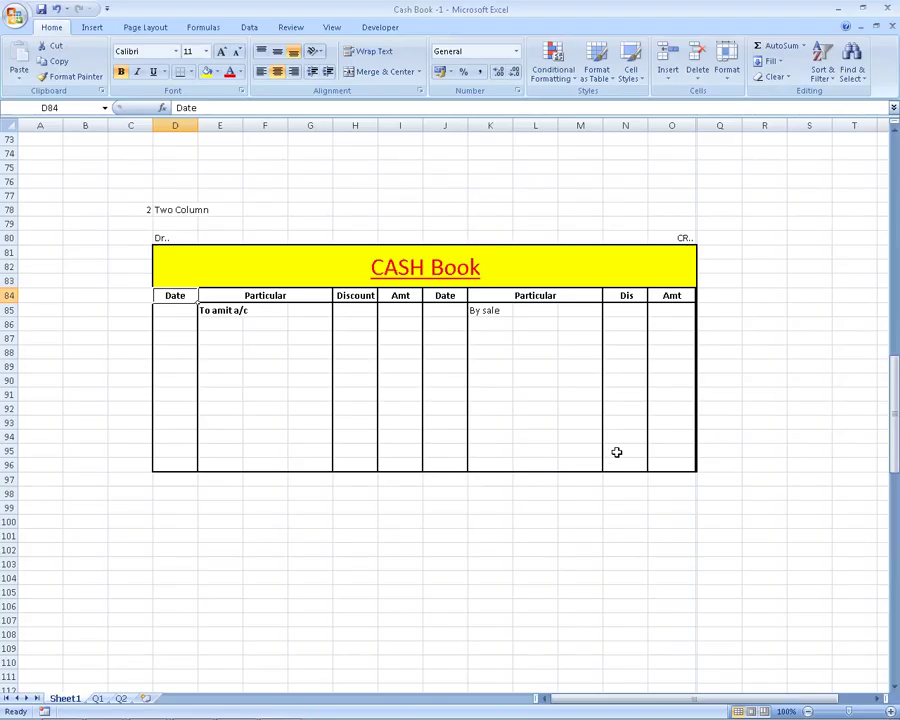
click(210, 311)
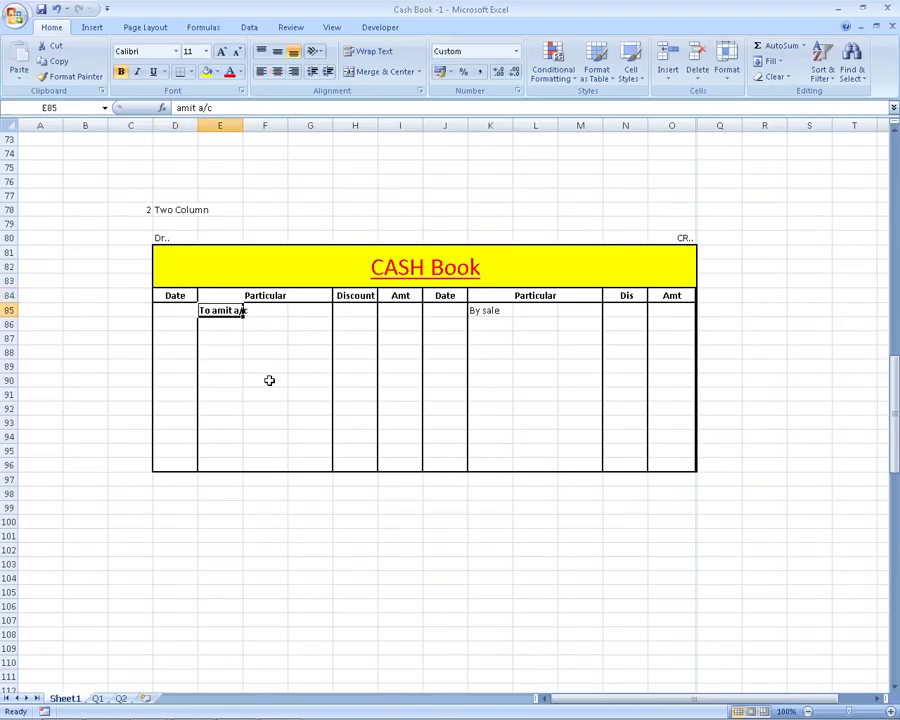
ctrl+scroll(260, 398, up, 1)
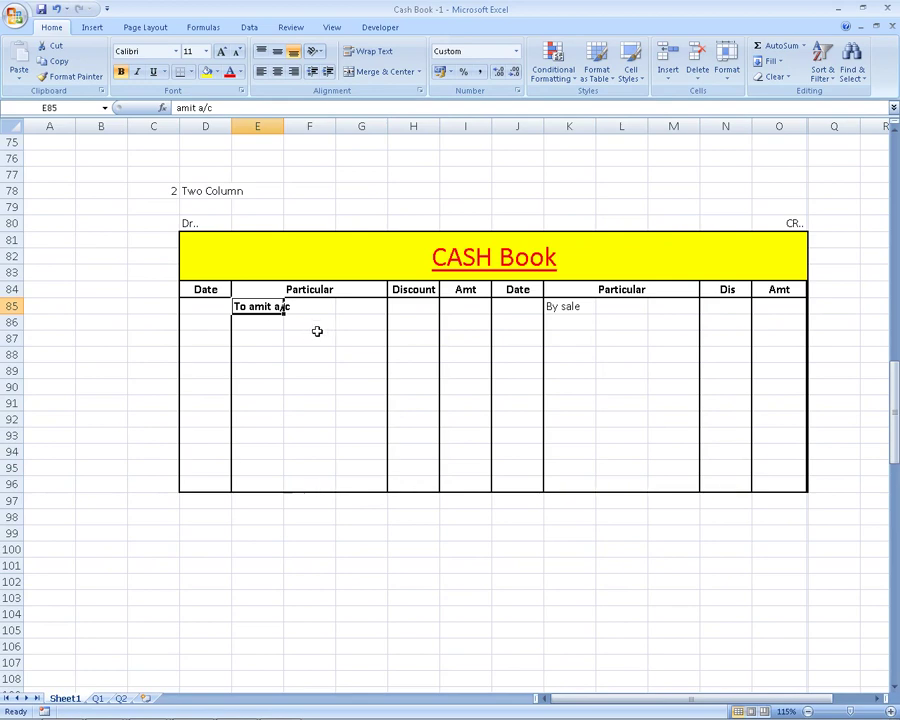
text(=TR)
key(BackSpace)
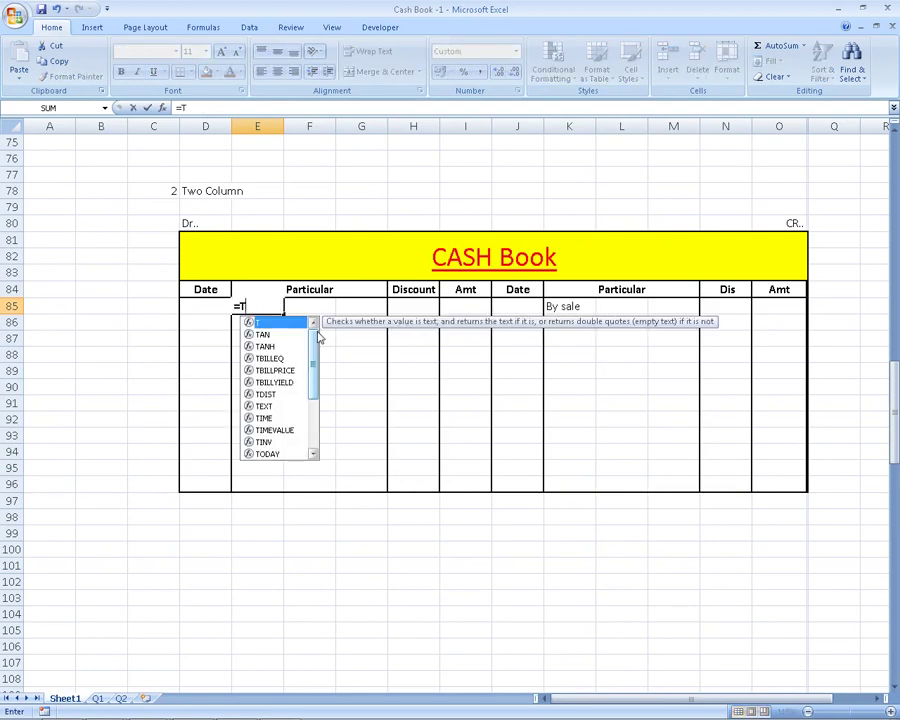
text(O b)
key(BackSpace)
text(B)
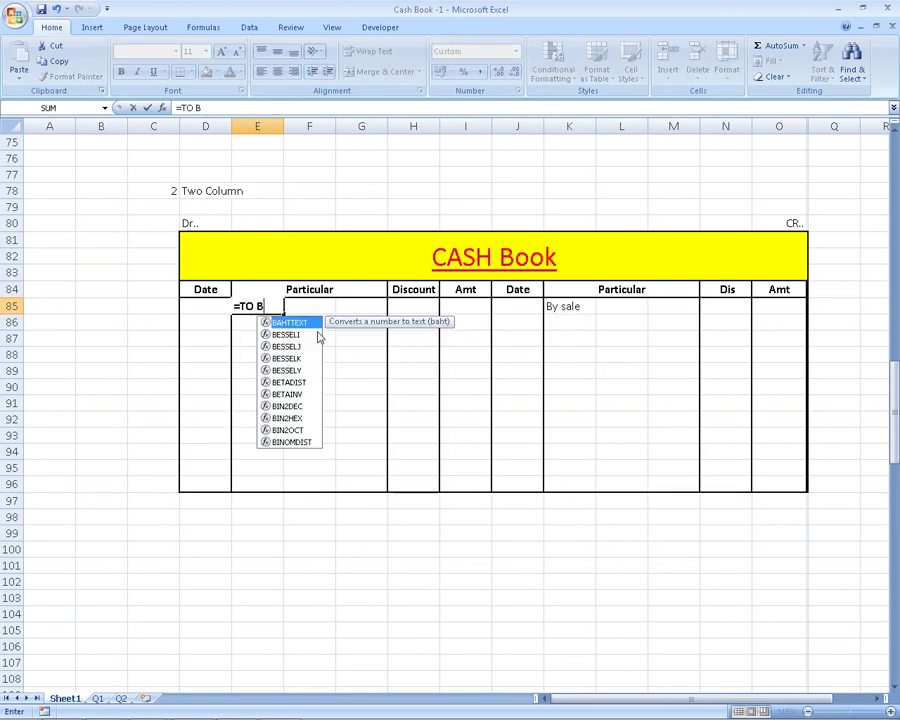
text(alance )
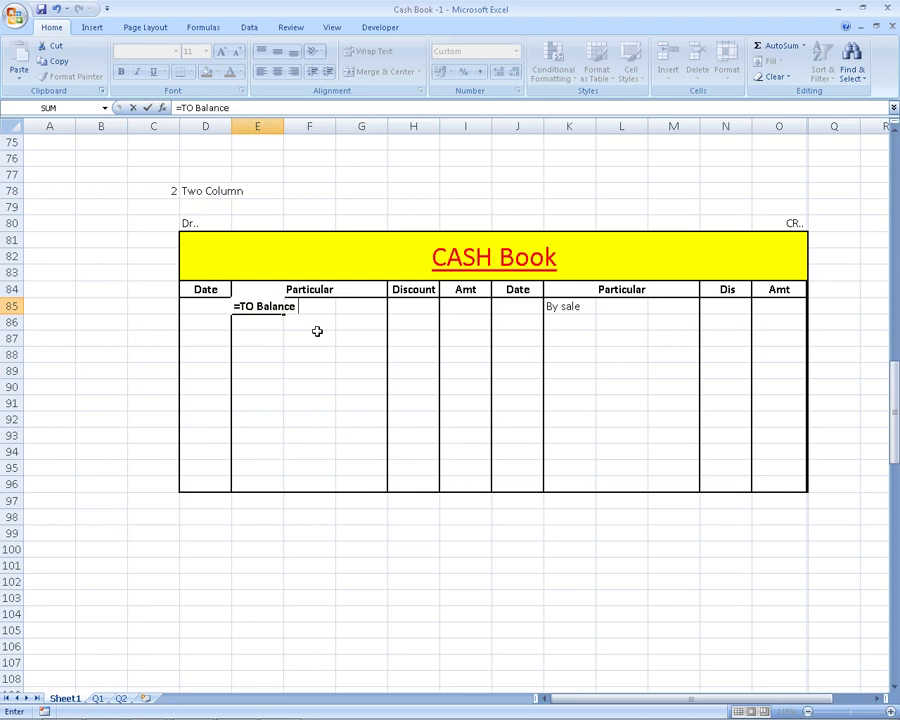
text(B/d)
key(Return)
key(Up)
key(Right)
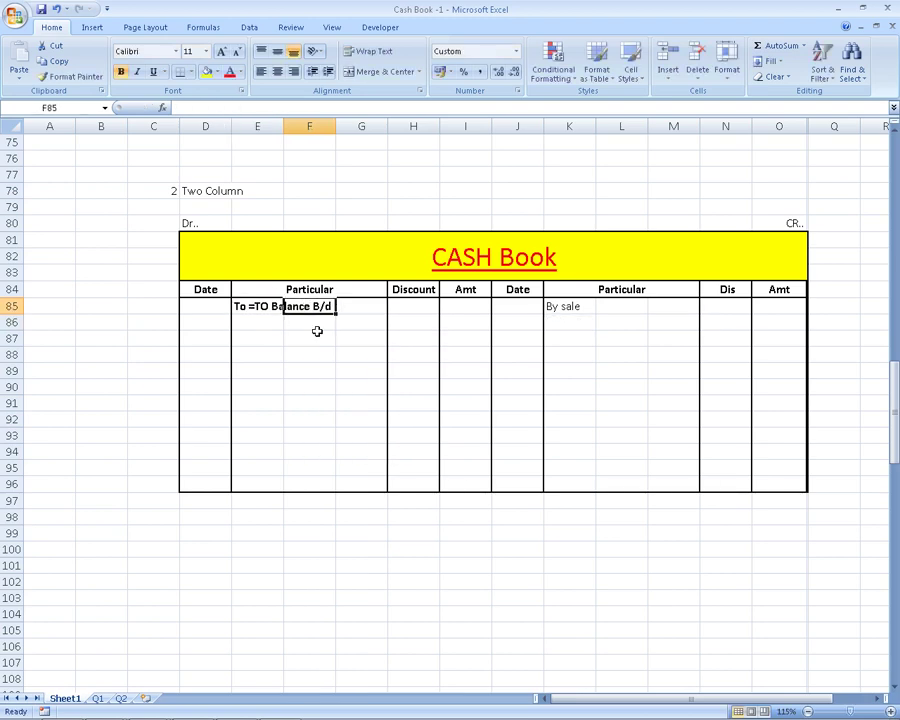
key(Right)
key(Left)
key(Left)
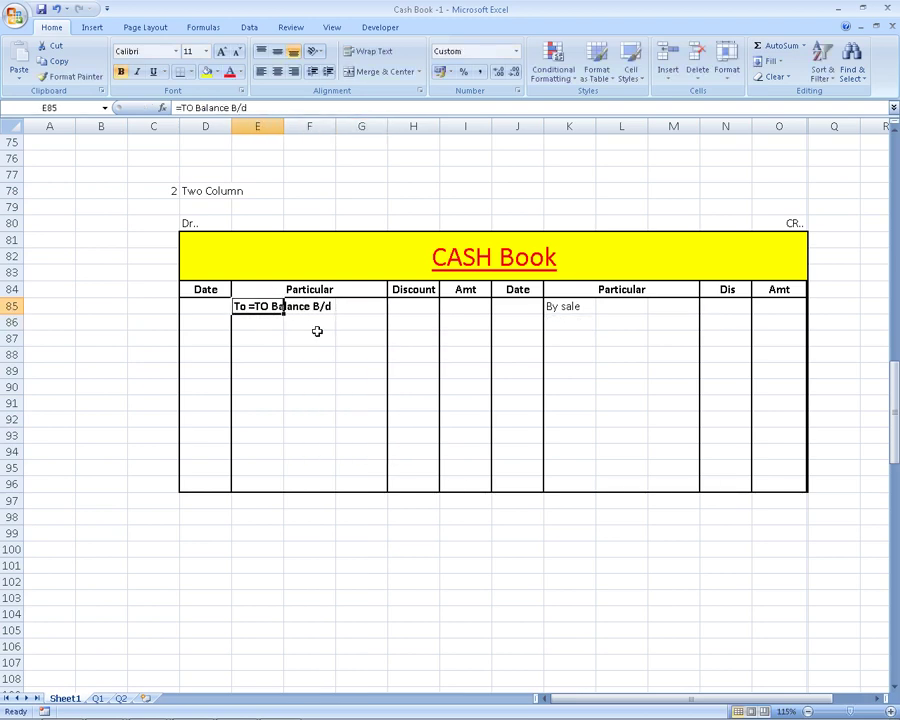
Fix the garbled E85 entry so it reads To Balance B/d
key(BackSpace)
text(Balan)
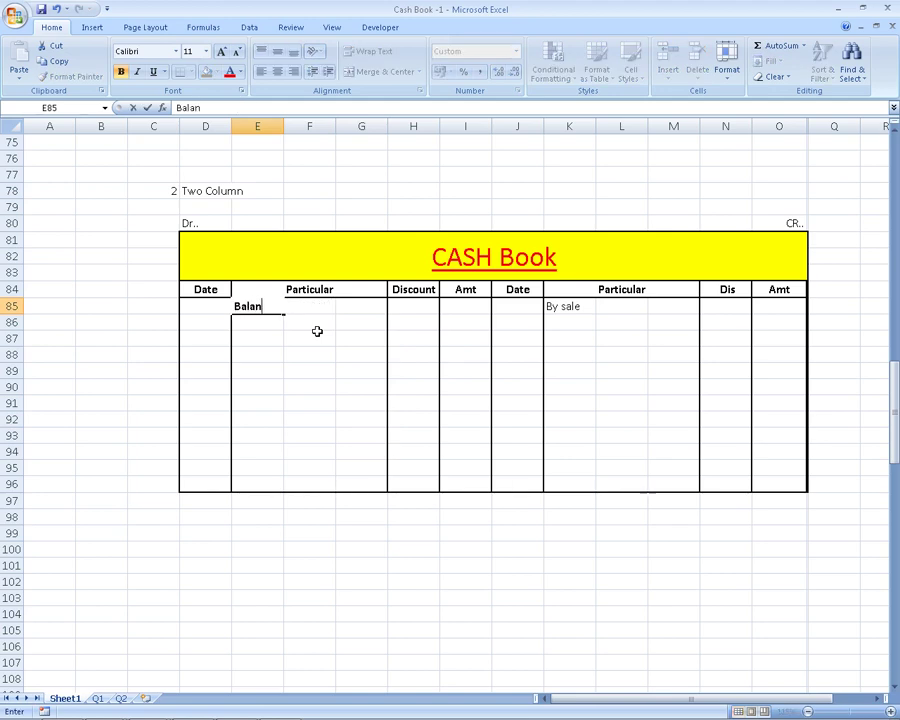
text(ce B/d)
key(Return)
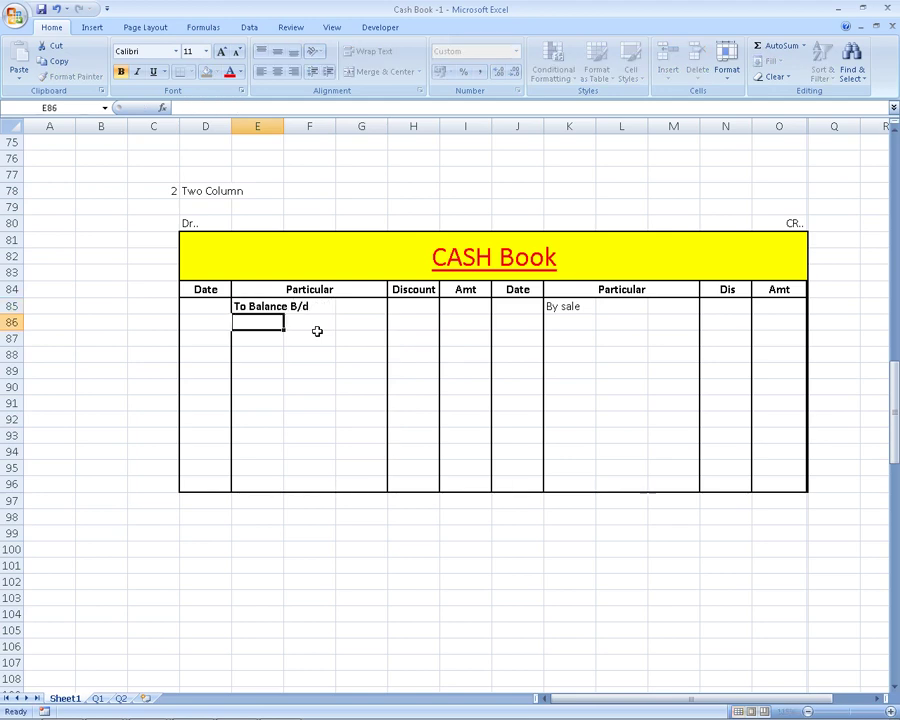
key(Up)
key(Right)
key(Right)
key(Right)
key(Right)
Enter the 50,000 opening capital as 50000 in I85 beside To Balance B/d
key(alt+Tab)
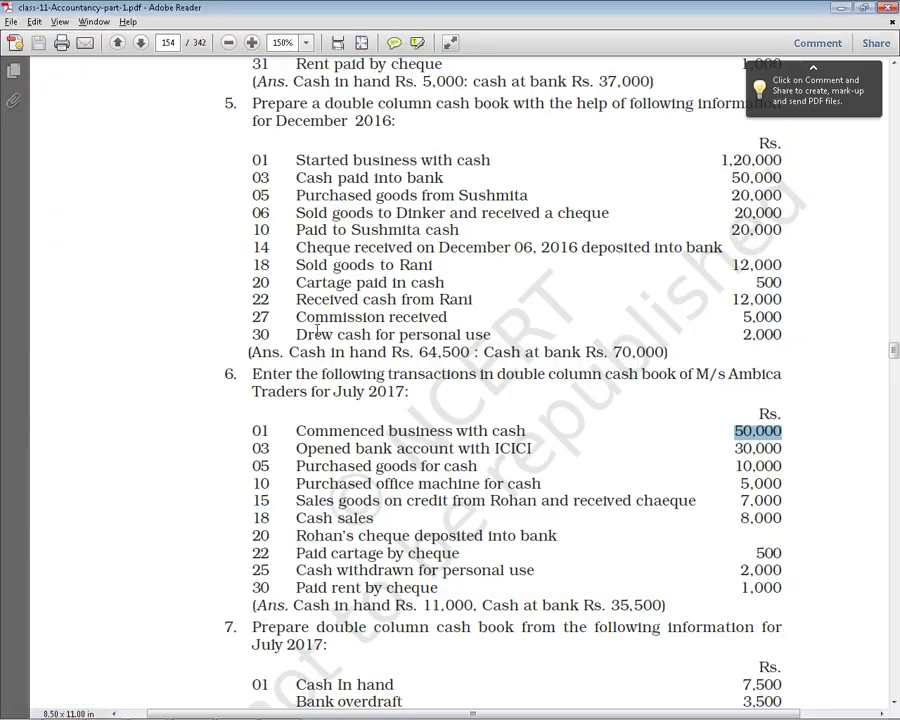
key(alt+Tab)
text(5000)
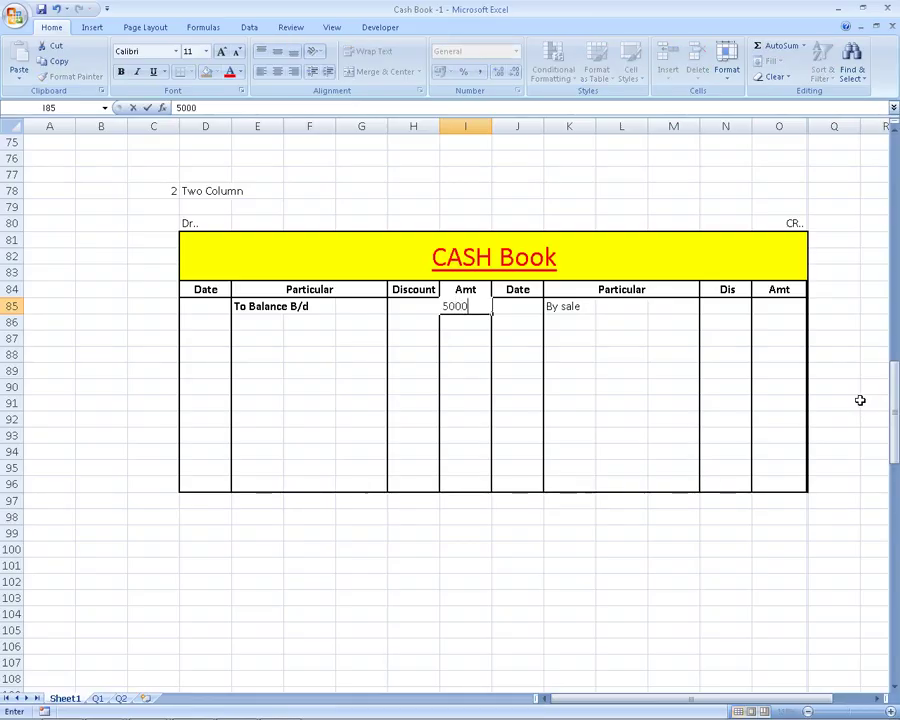
text(0)
key(Return)
key(alt+Tab)
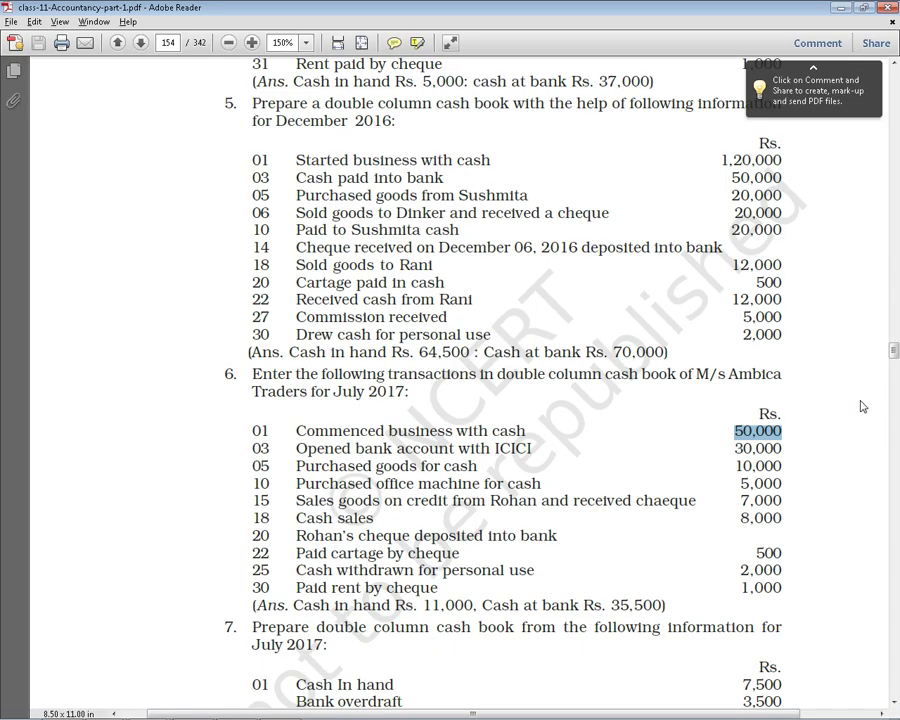
drag(305, 449, 340, 452)
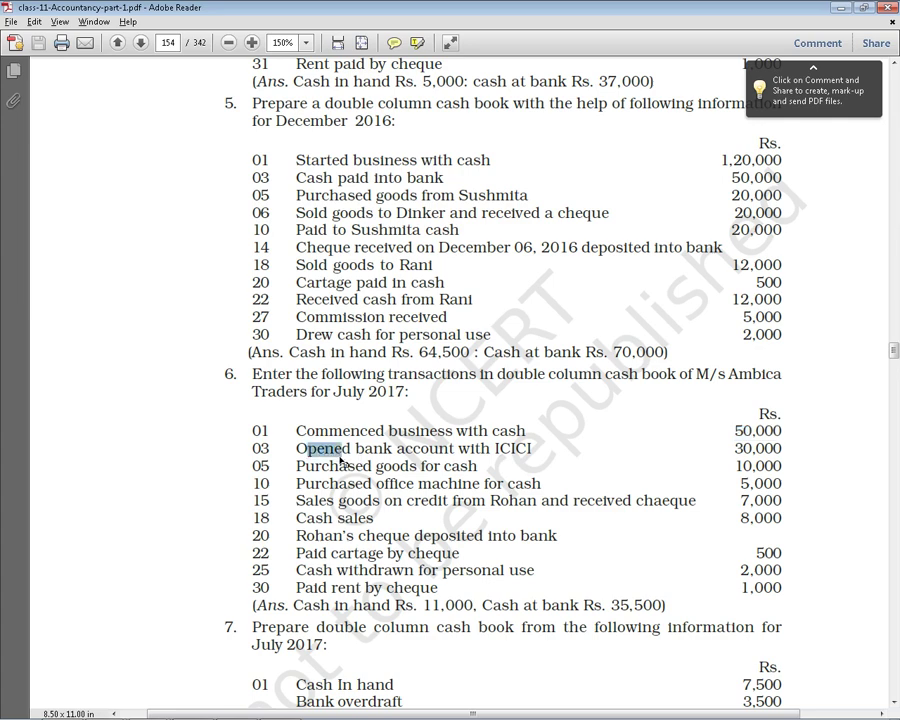
key(alt+Tab)
key(alt+Tab)
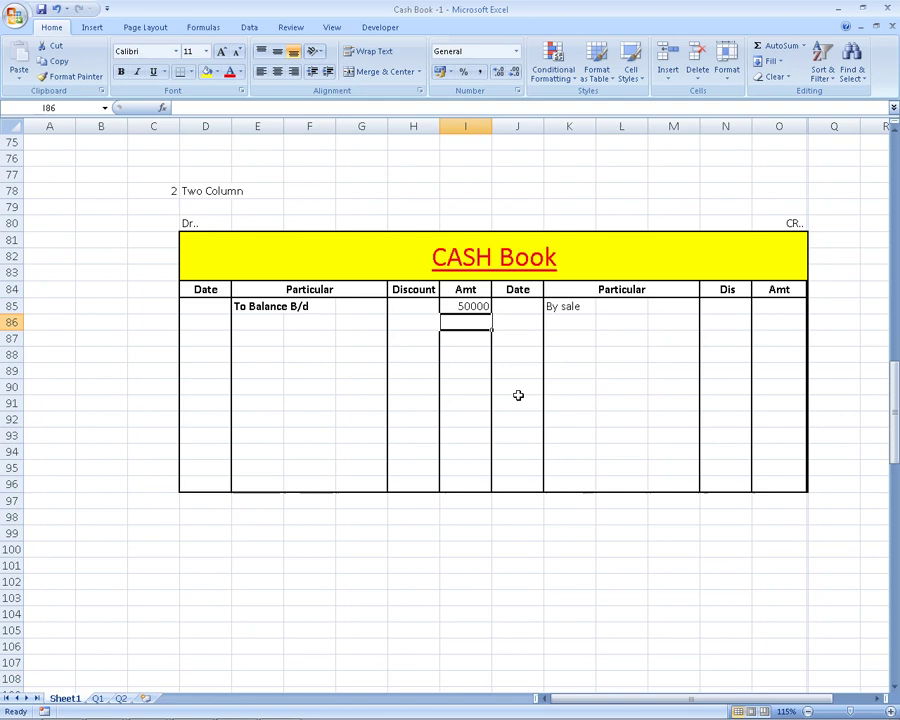
Enter BY as the first credit particulars in K85, replacing BYsale
key(Down)
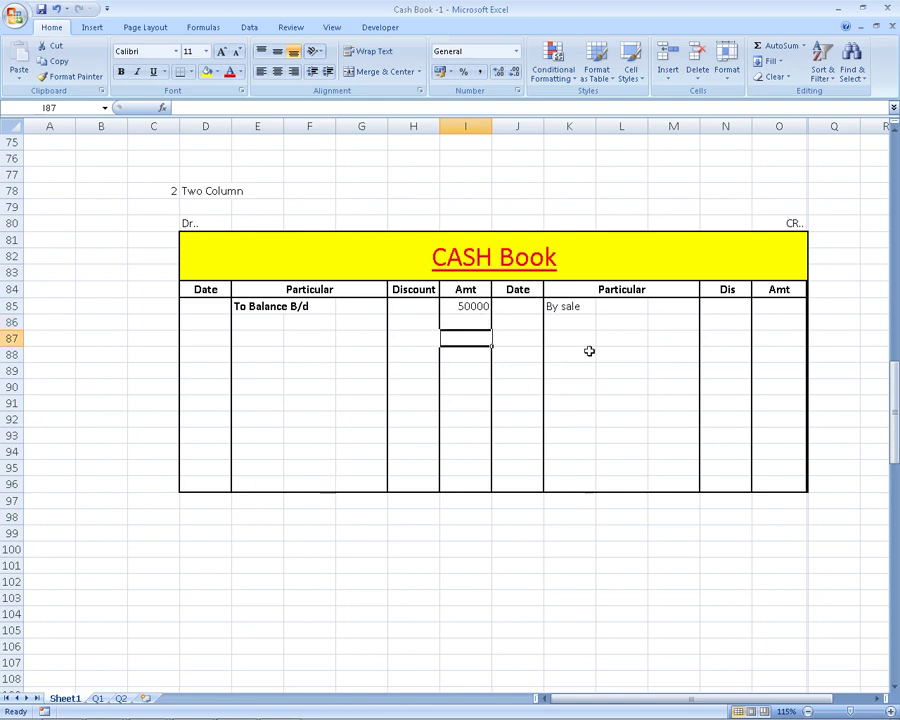
click(580, 305)
text(B)
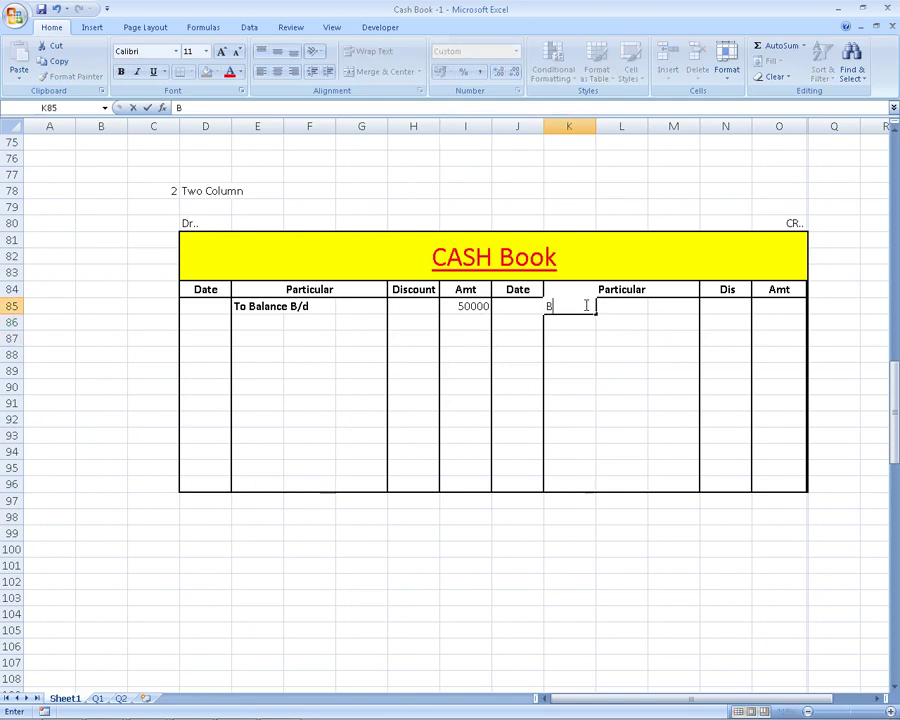
text(Y)
text(sale)
key(Return)
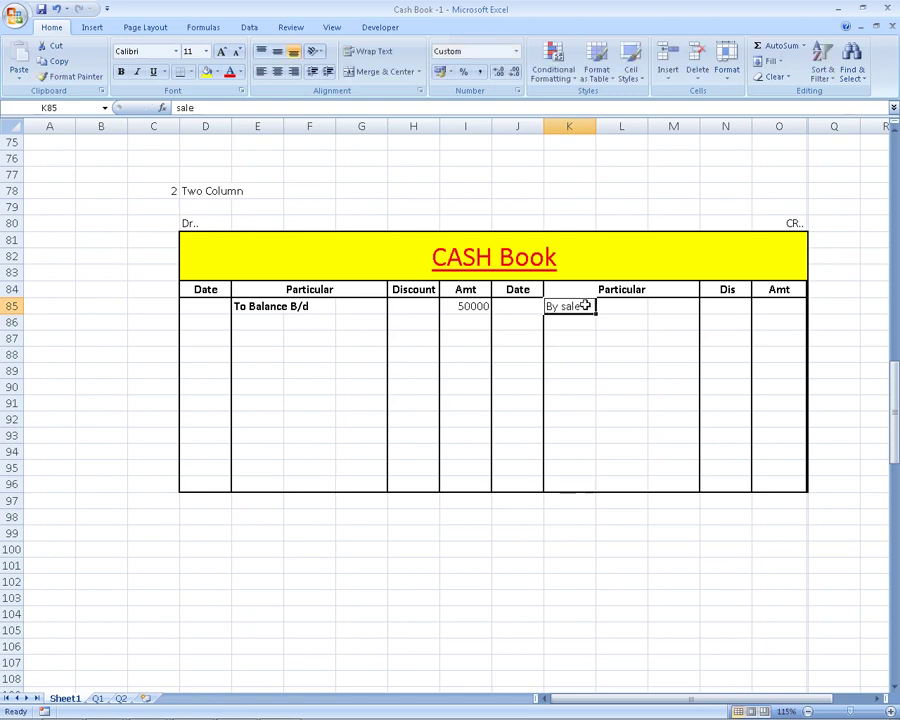
text(BY)
key(Return)
Record 30000 as the first credit amount in O85
key(Up)
key(Right)
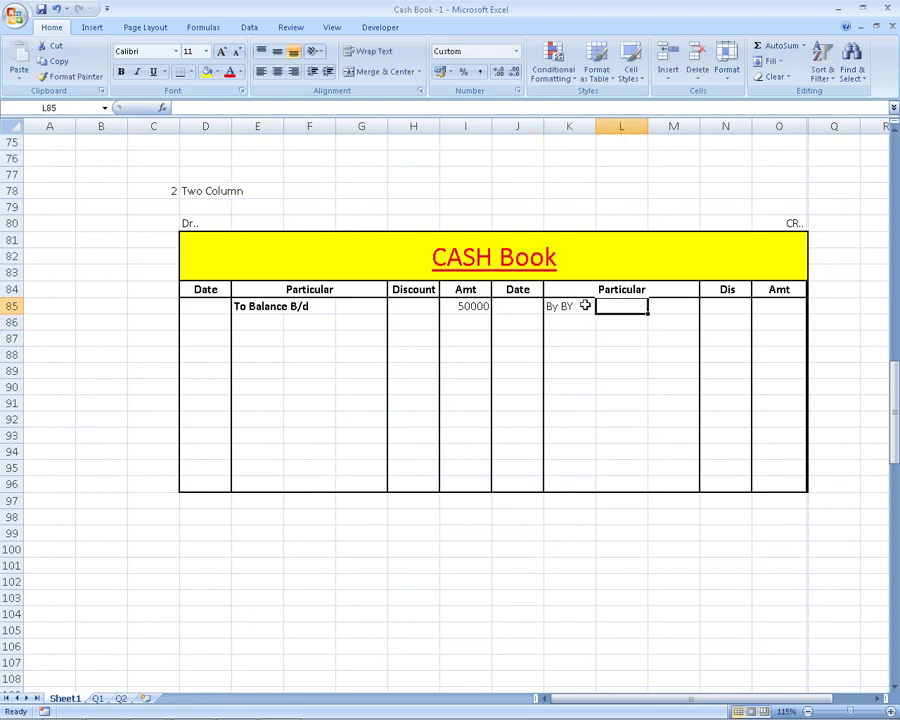
key(Right)
key(Right)
key(Right)
key(alt+Tab)
key(alt+Tab)
text(30)
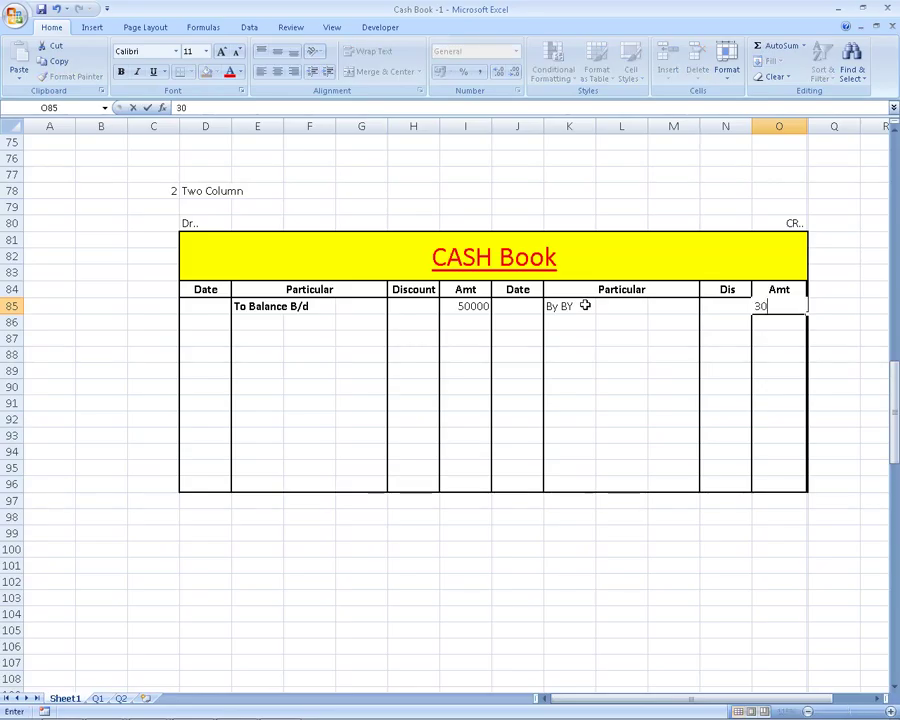
text(000)
key(Return)
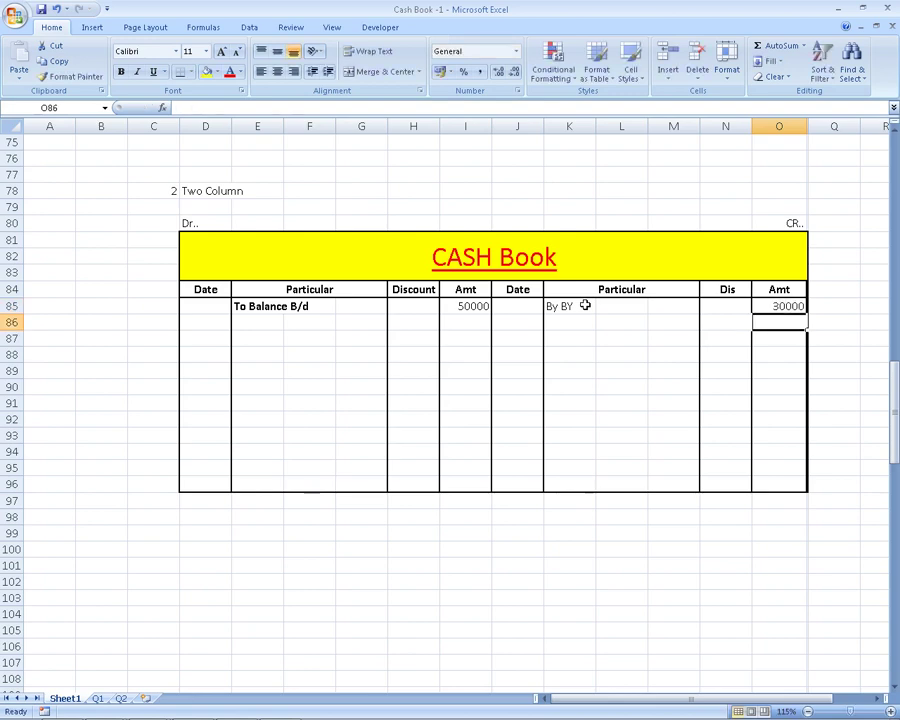
key(Left)
key(Left)
key(Left)
key(Up)
key(Left)
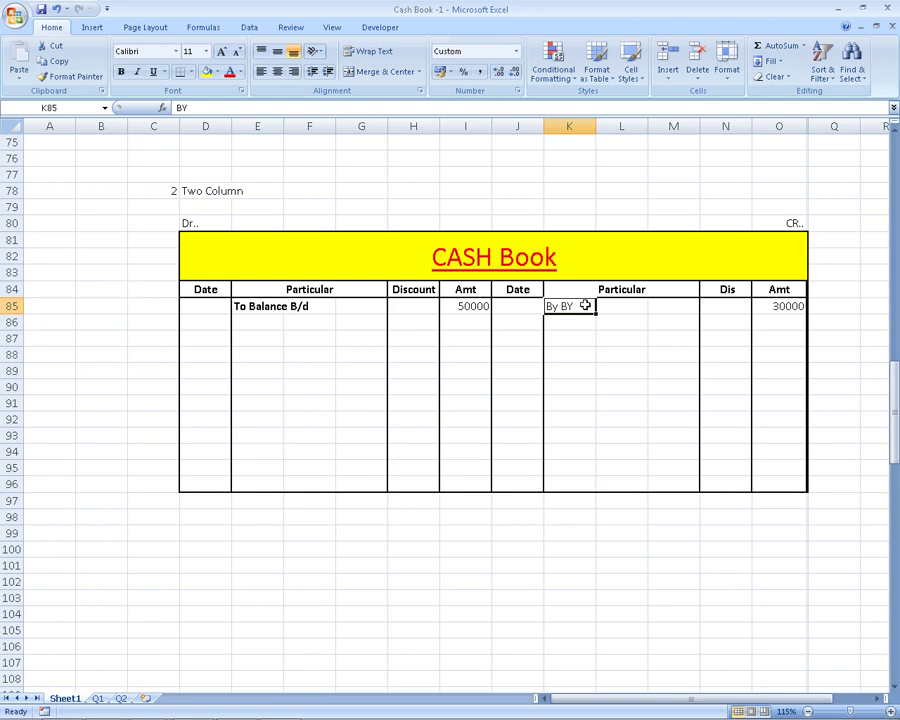
After checking the July 5 goods purchase, enter BY with 10000 in row 86
key(alt+Tab)
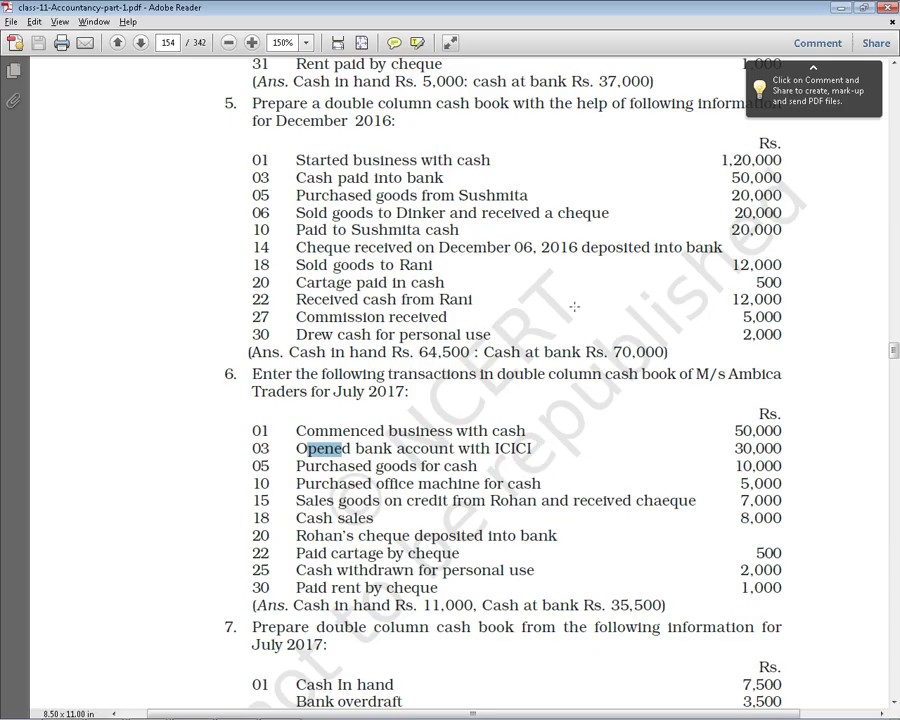
key(alt+Tab)
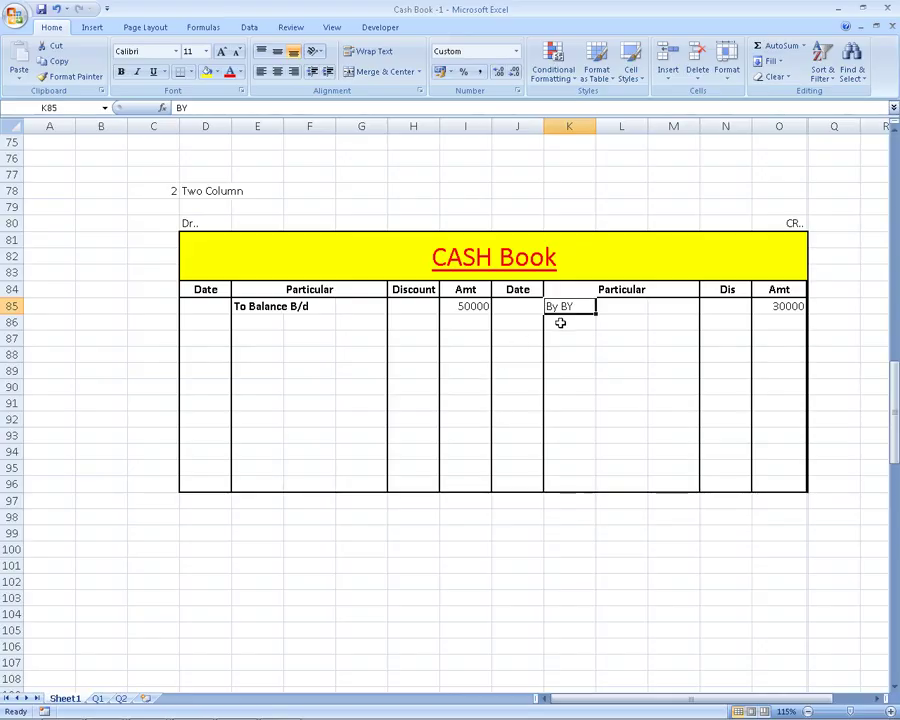
click(786, 305)
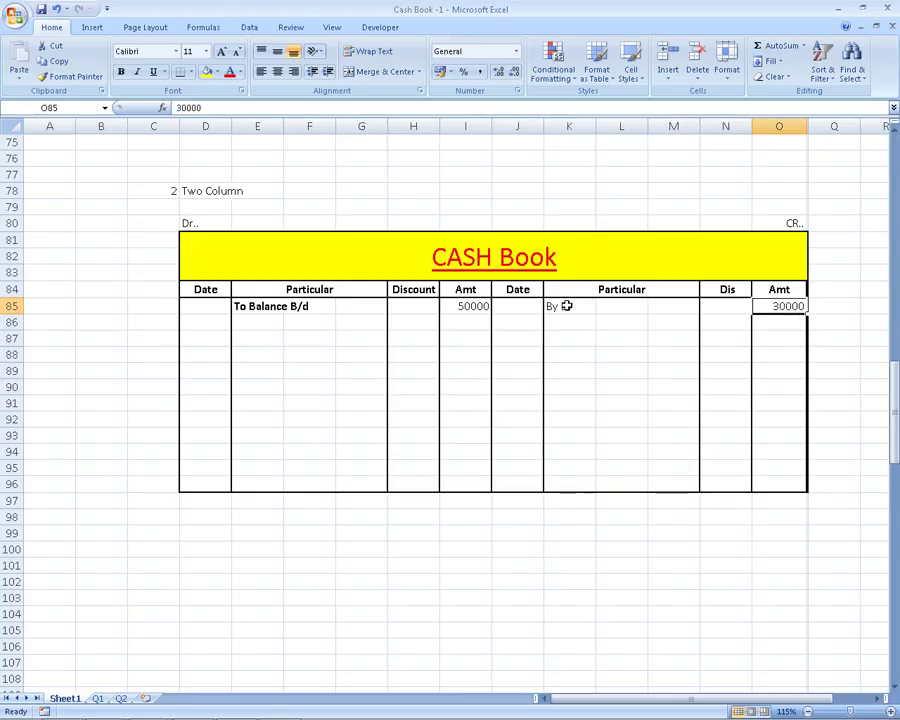
key(alt+Tab)
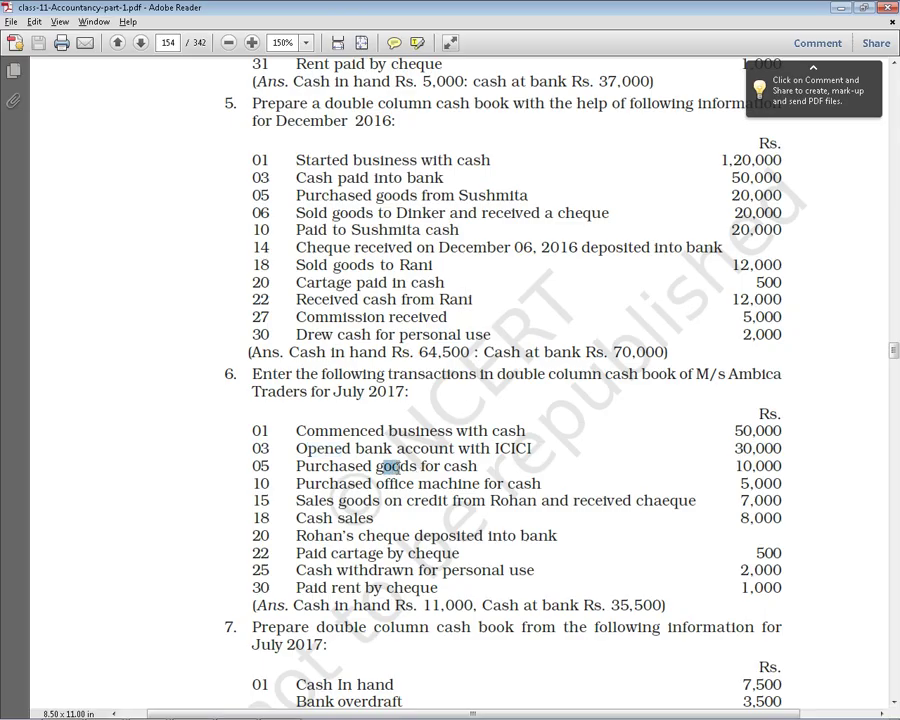
drag(377, 466, 439, 466)
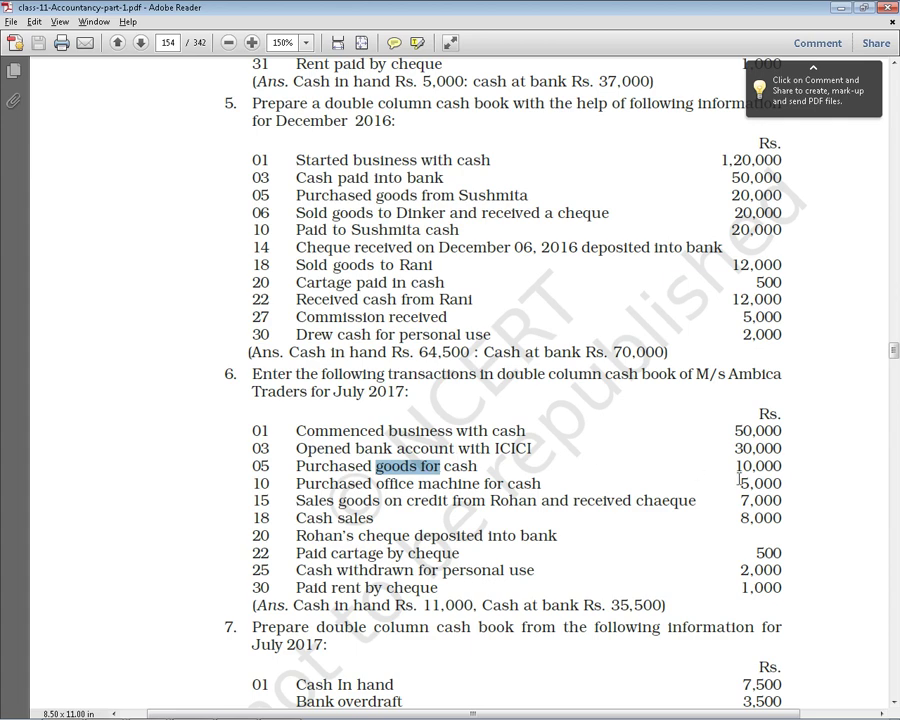
key(alt+Tab)
click(553, 329)
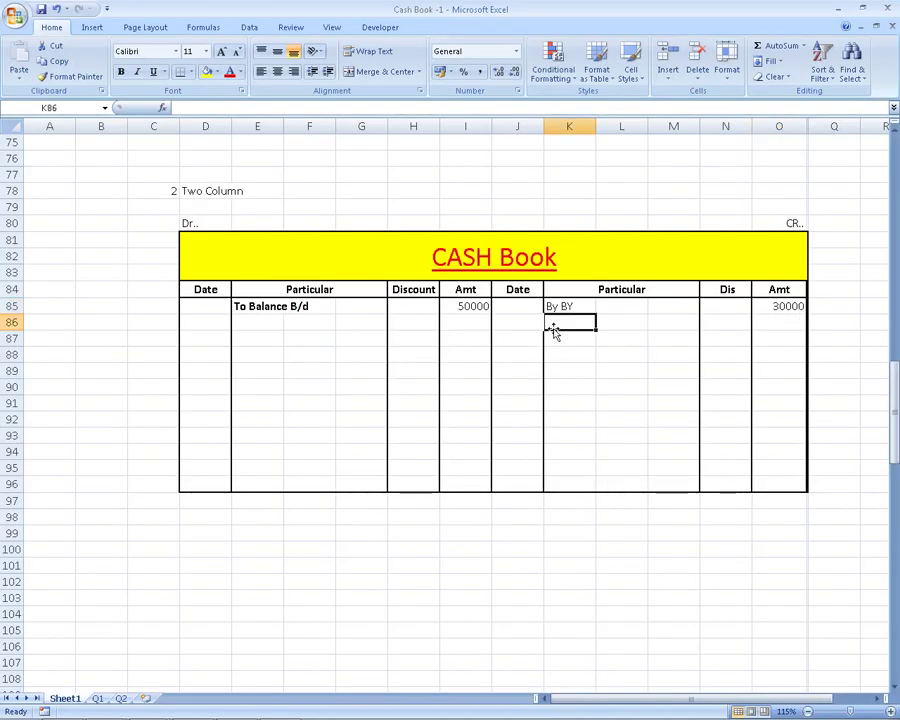
text(BY)
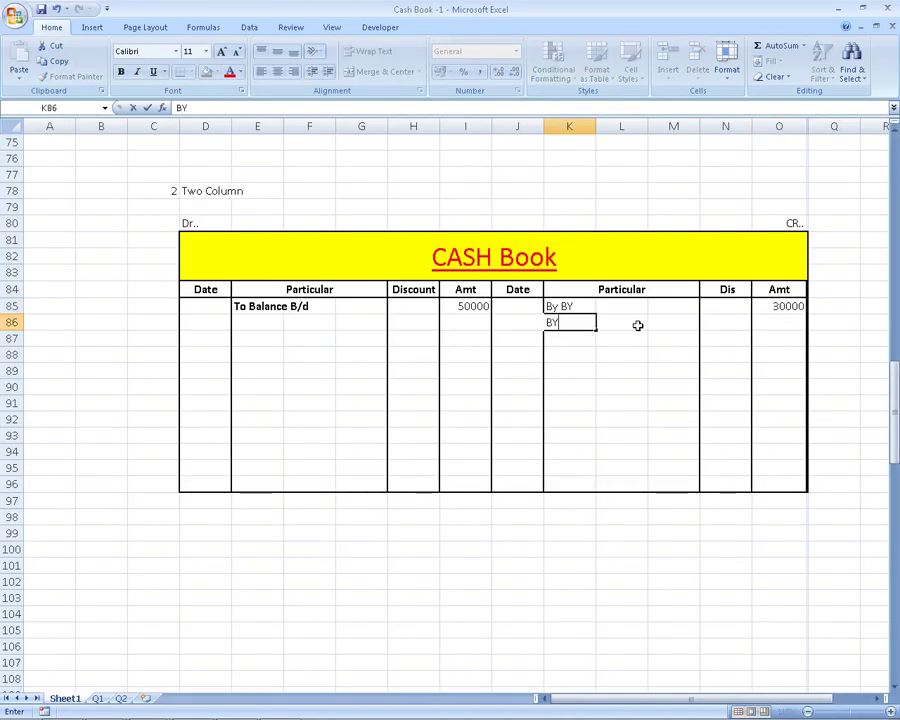
key(ctrl+Return)
key(Right)
key(Right)
key(Right)
key(Right)
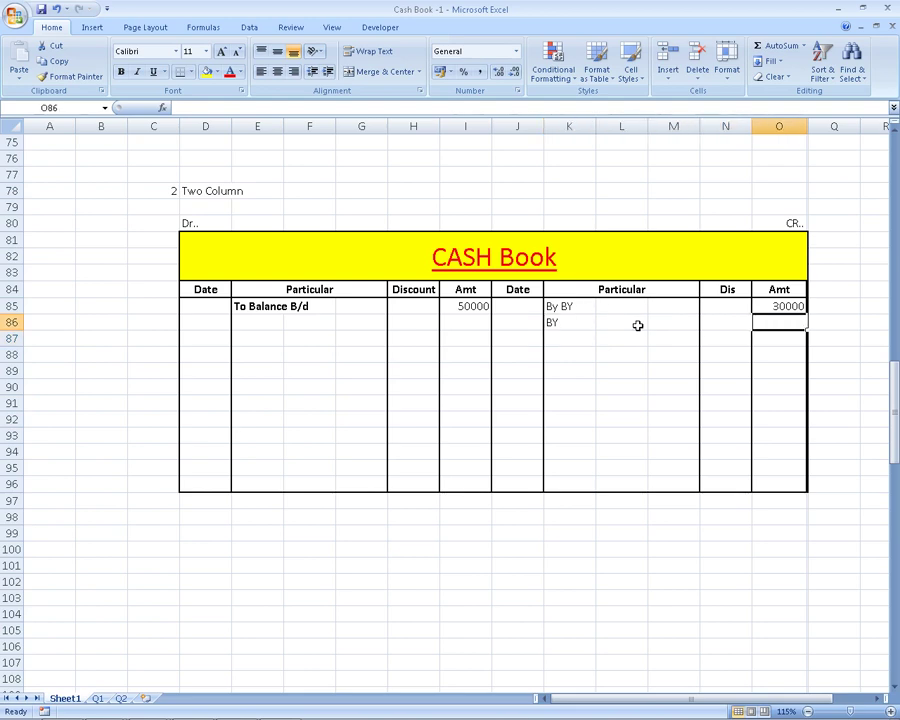
text(10000)
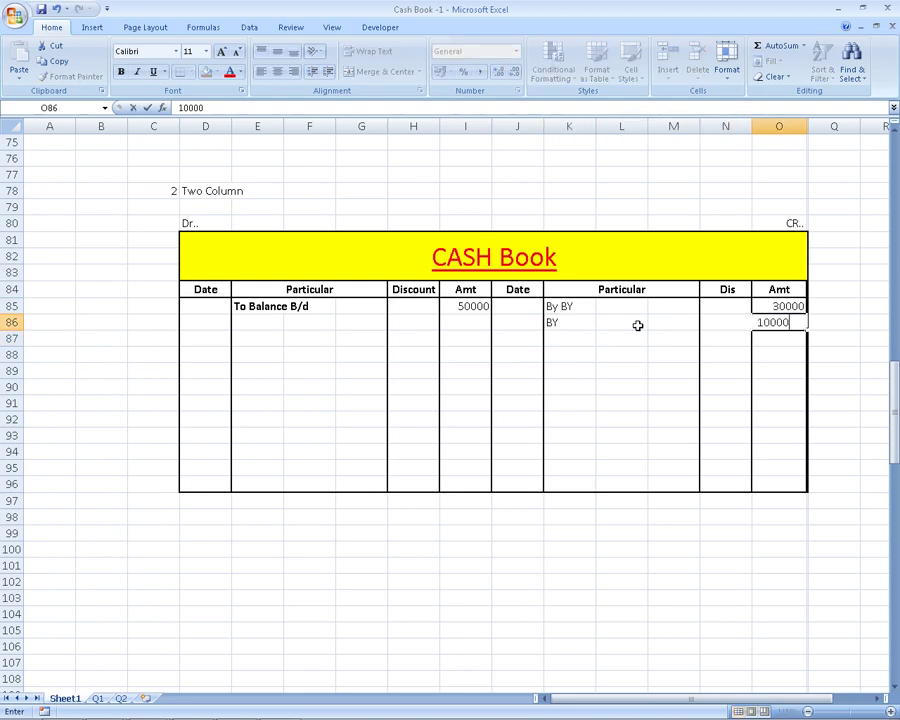
key(Return)
Enter BY with 5000 in row 87 of the credit side
key(Left)
key(Left)
key(Left)
key(Left)
key(Left)
key(Left)
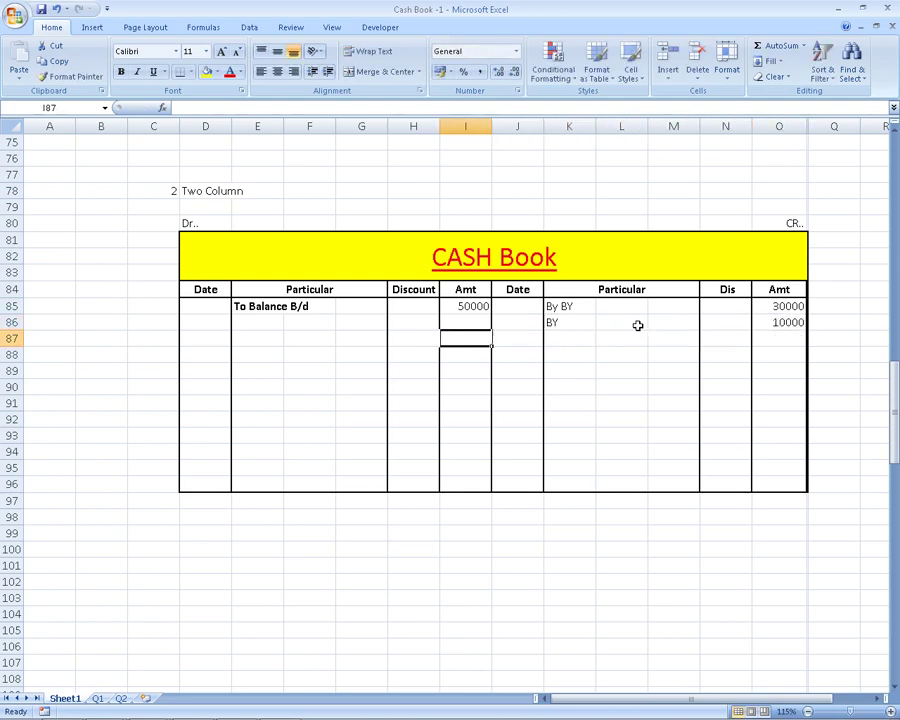
key(alt+Tab)
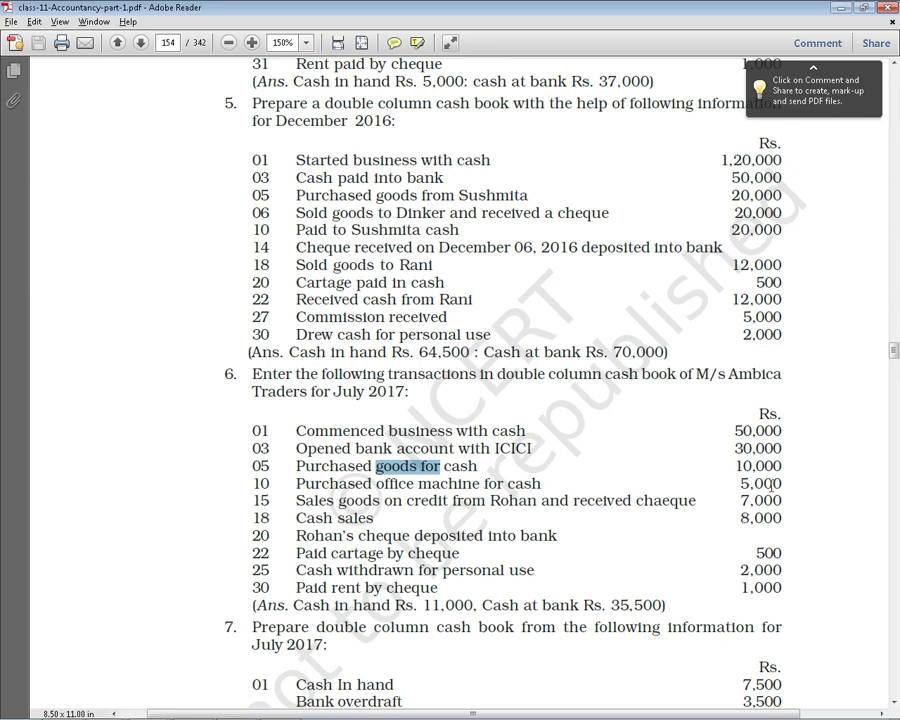
key(alt+Tab)
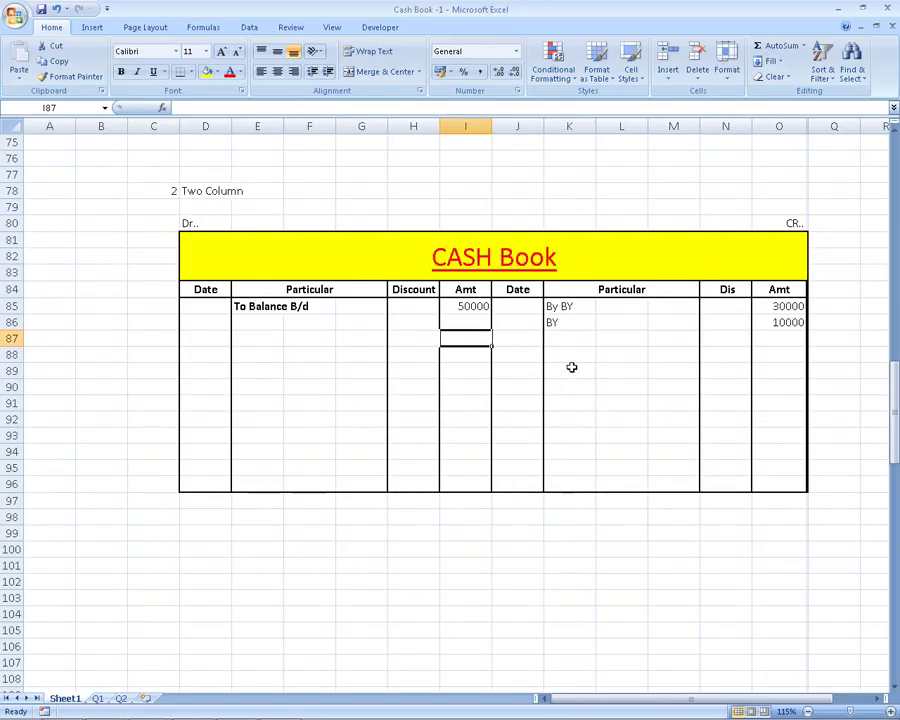
click(562, 337)
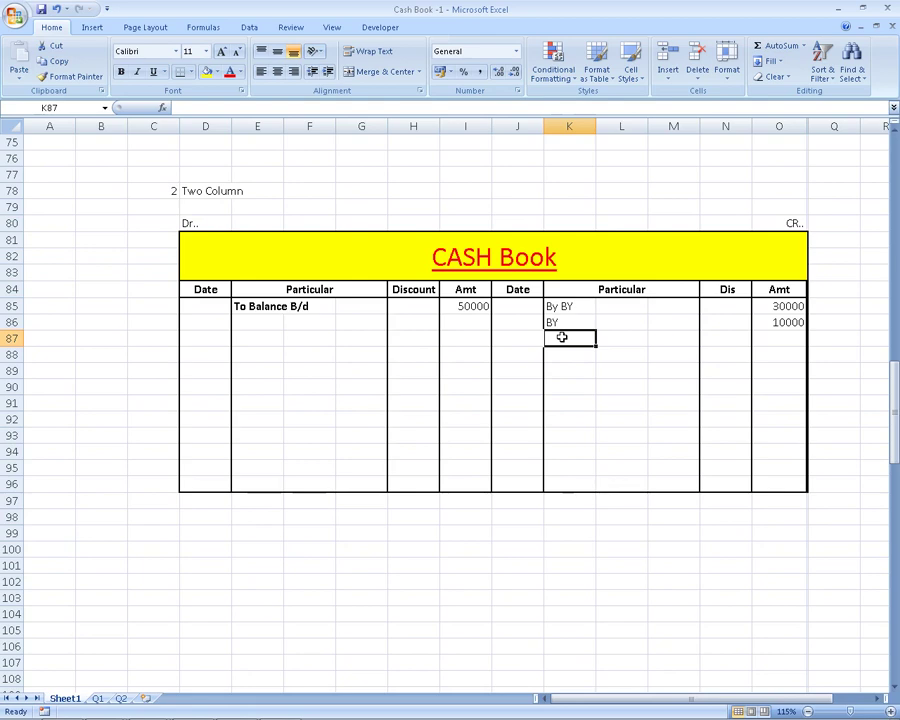
text(BY)
key(Tab)
key(Tab)
key(Tab)
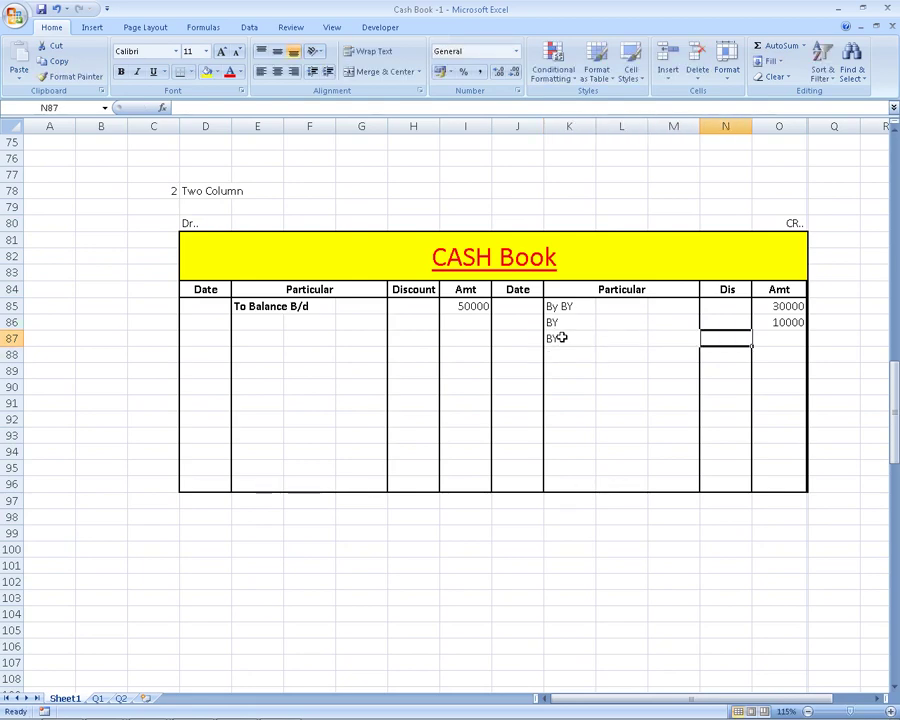
key(Tab)
text(5000)
key(Return)
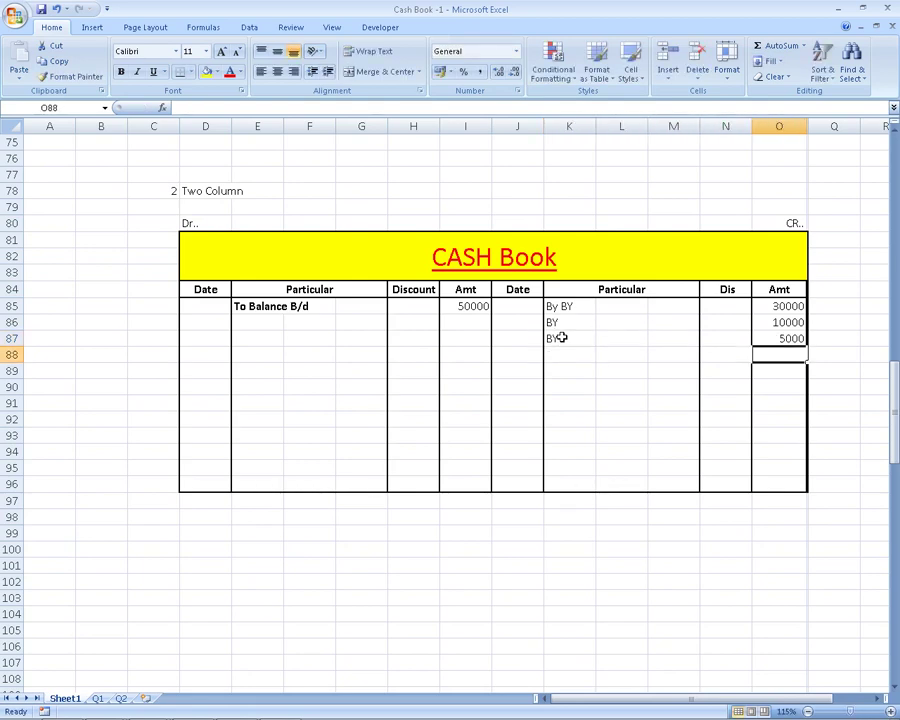
key(alt+Tab)
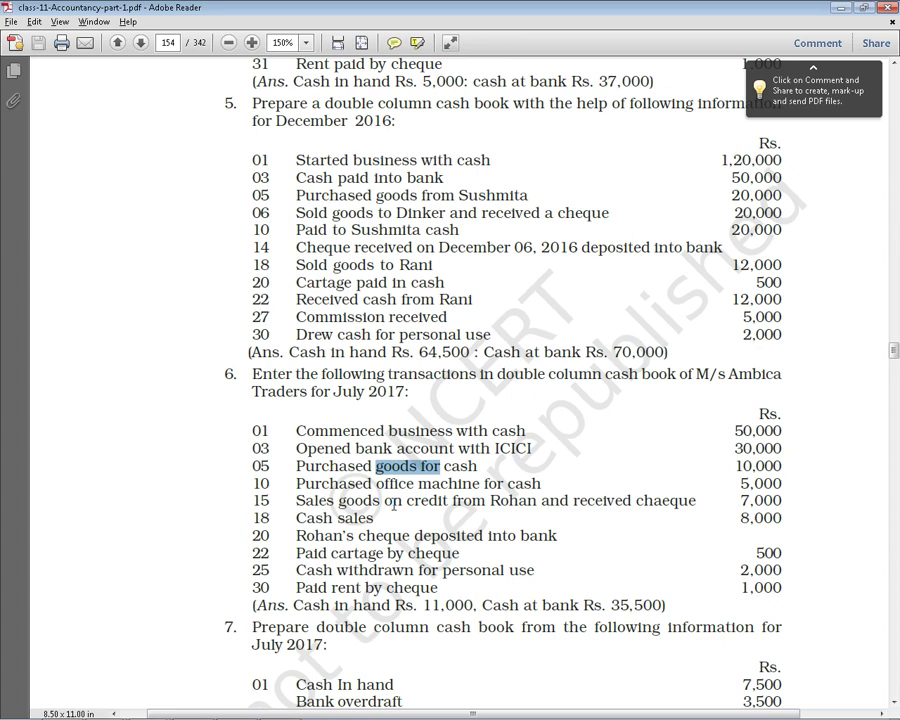
drag(406, 500, 437, 500)
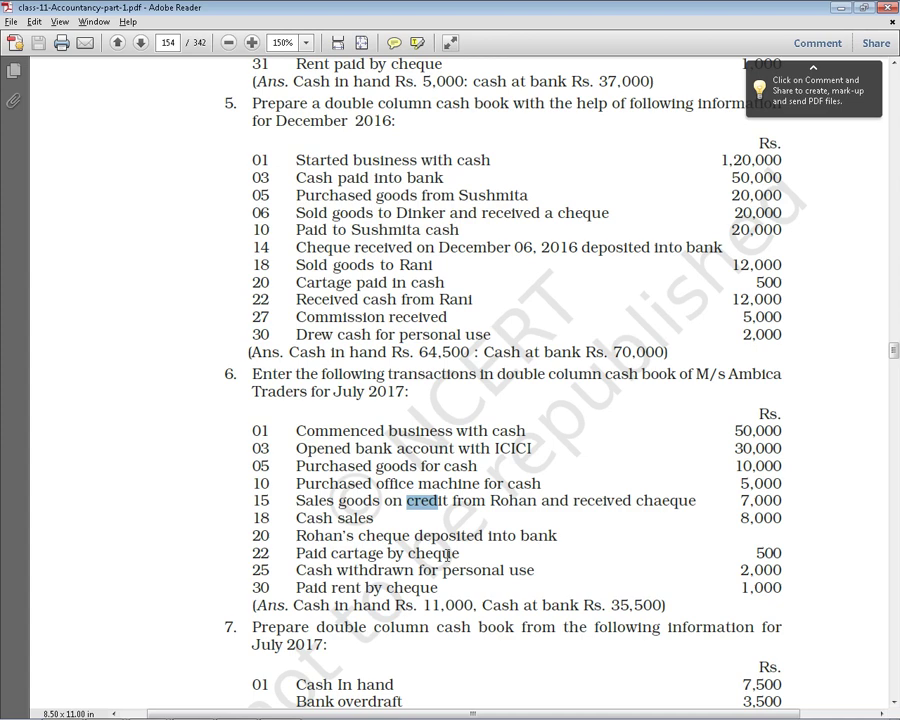
click(566, 546)
click(146, 463)
scroll(378, 375, down, 1)
drag(574, 466, 696, 467)
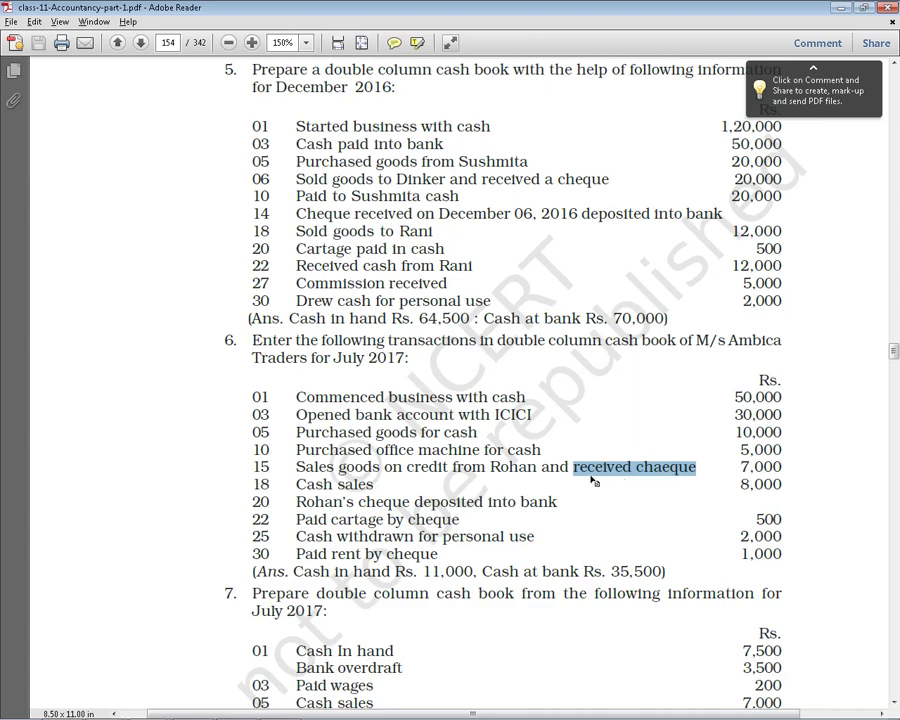
scroll(588, 475, down, 1)
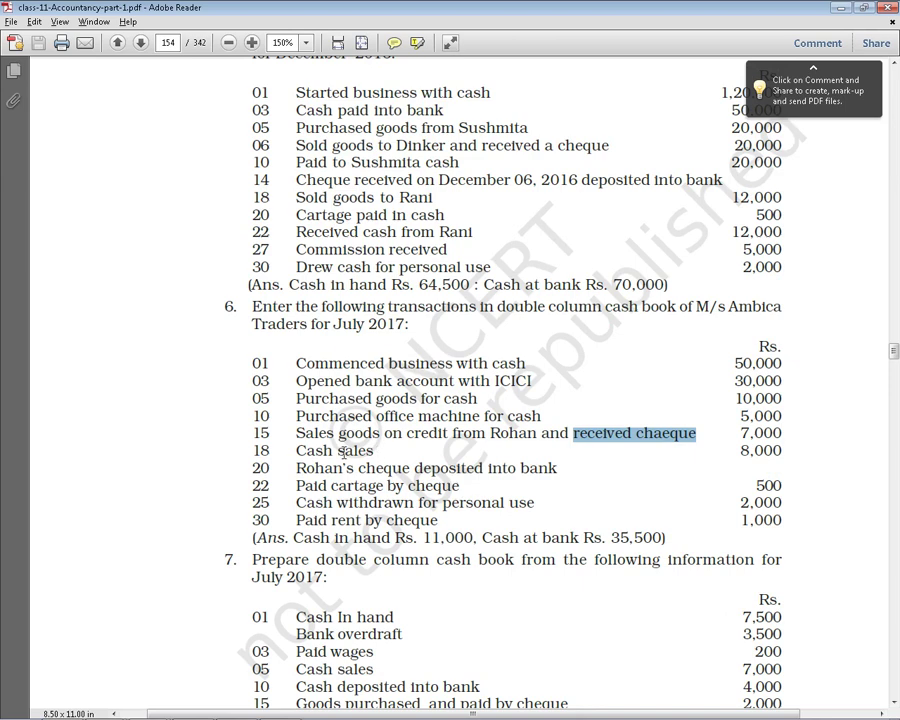
drag(297, 451, 373, 451)
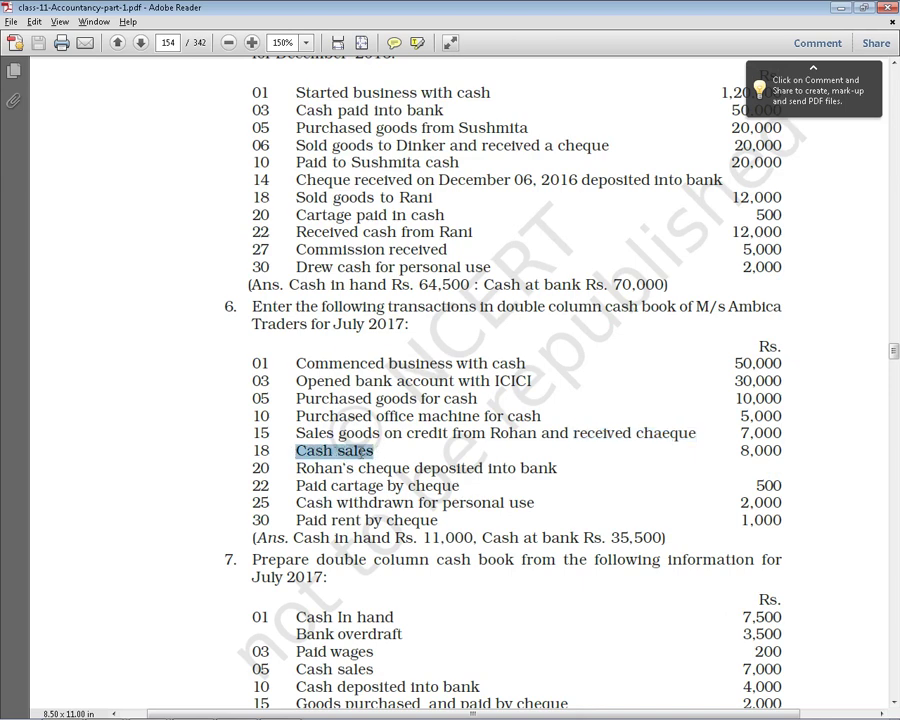
Enter a To debit particular with an 8000 amount on row 86
key(alt+Tab)
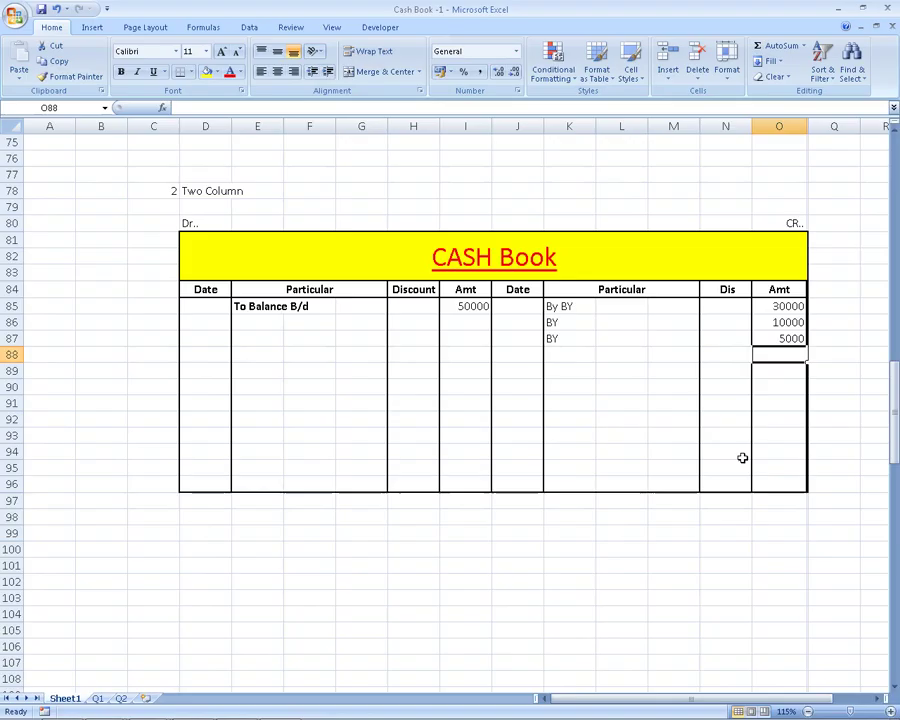
click(247, 318)
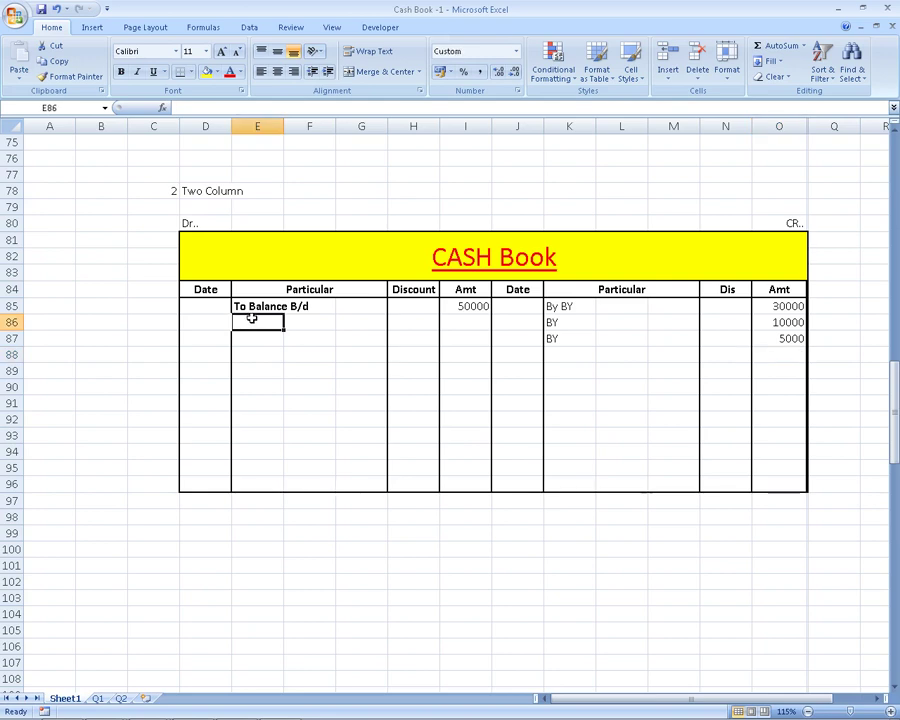
text(To)
key(Return)
click(254, 320)
key(Right)
key(Right)
key(Right)
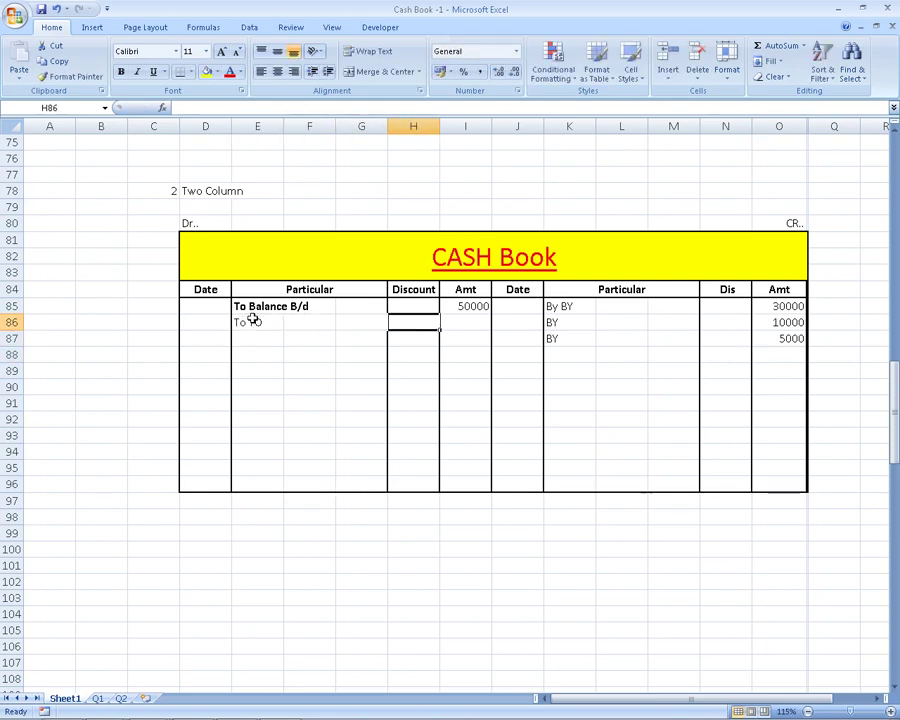
key(Right)
text(8000)
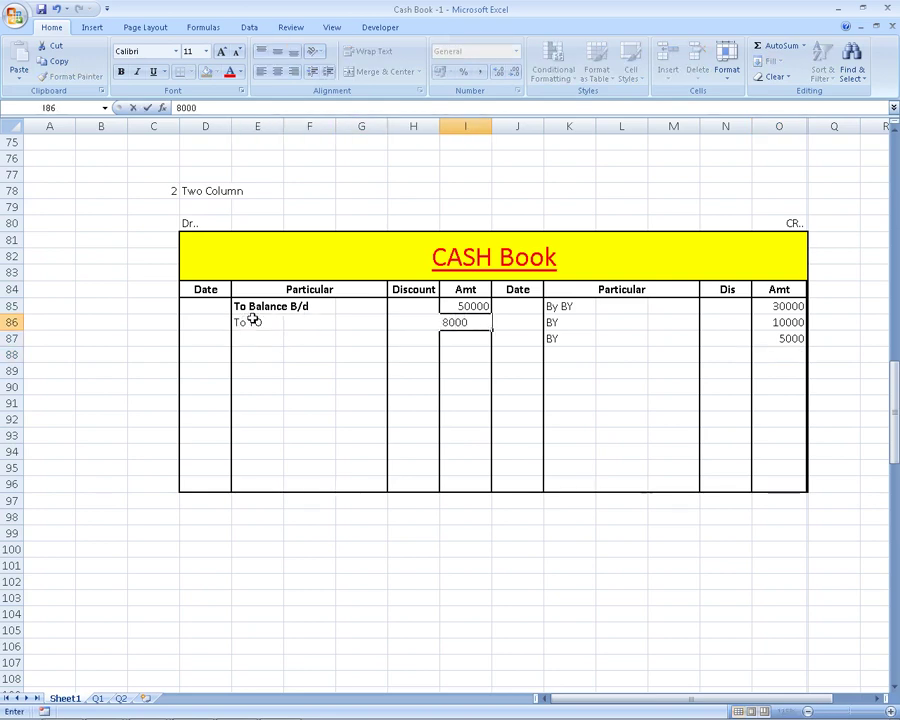
key(Return)
key(Left)
key(Left)
key(Left)
key(Left)
key(Left)
key(Up)
key(Up)
Insert a new row above the opening balance holding the year 2017
key(alt+Tab)
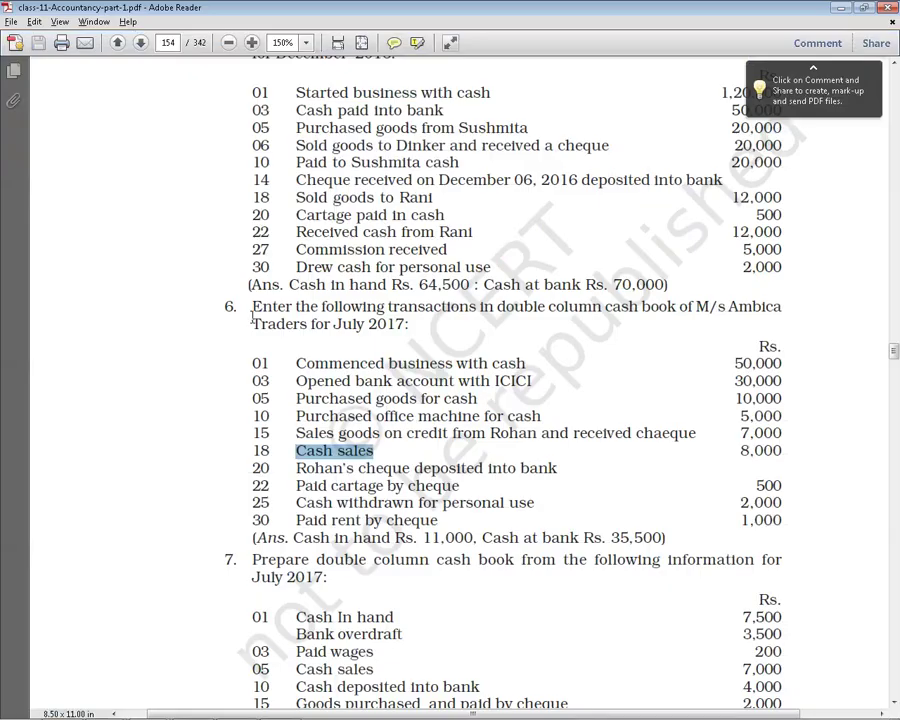
key(alt+Tab)
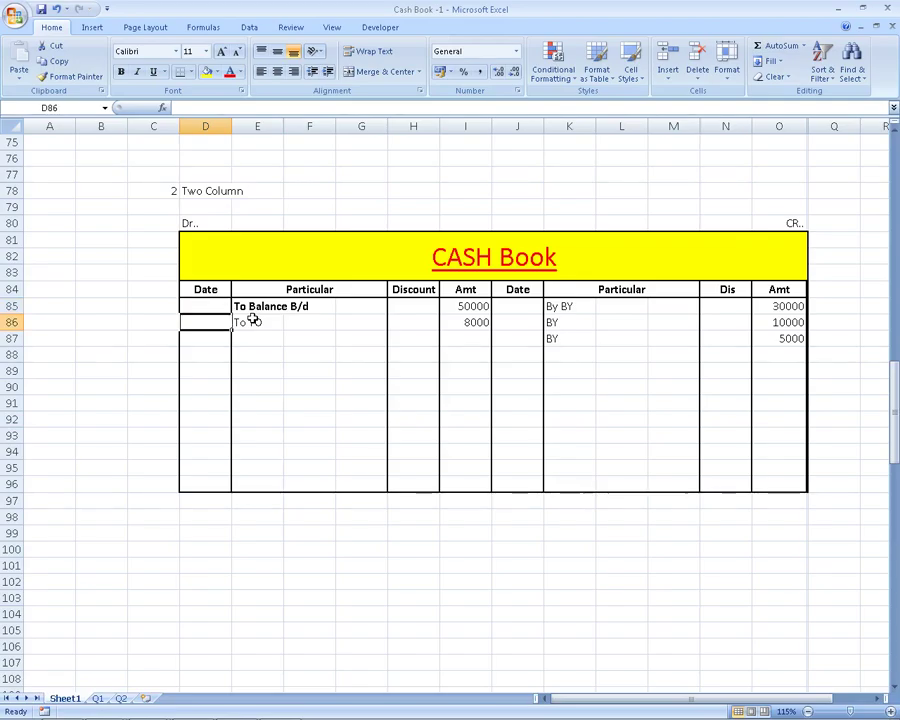
key(alt+Tab)
key(alt+Tab)
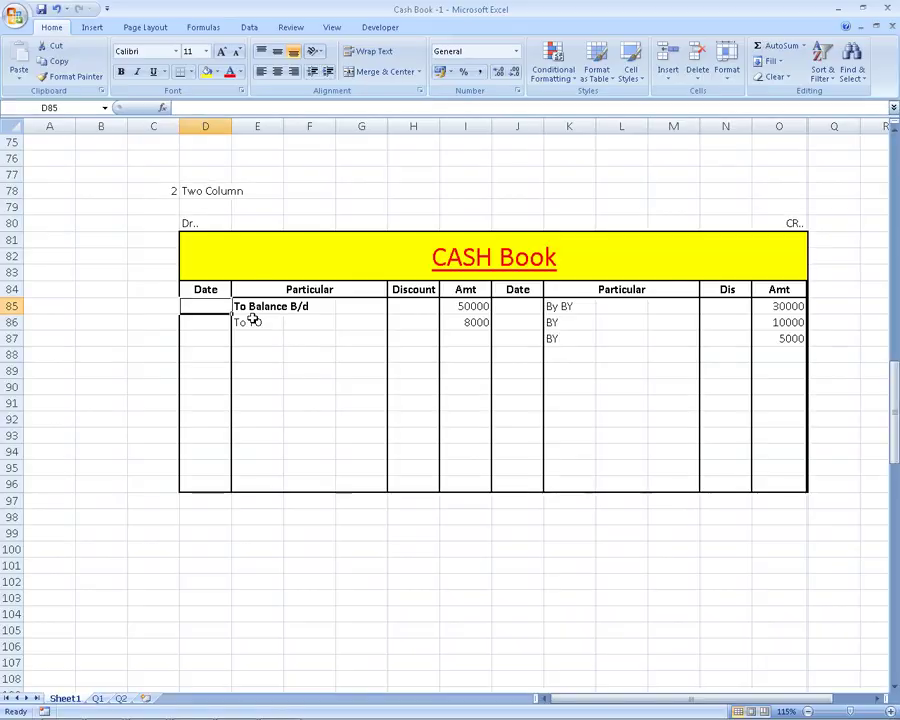
text(2017)
key(Return)
text(0)
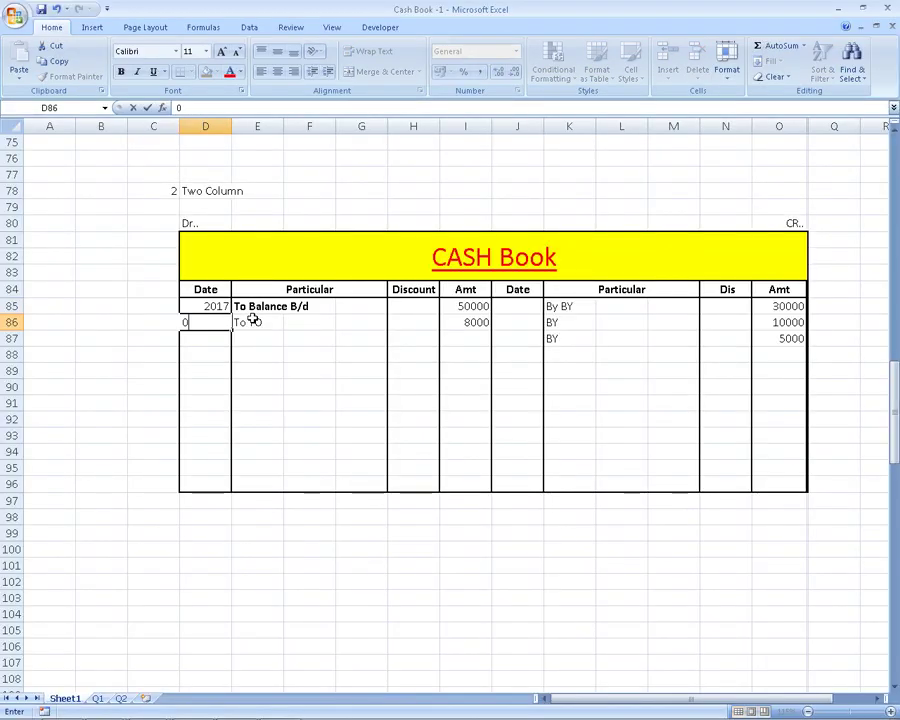
key(Escape)
key(Up)
key(Up)
key(Down)
key(shift+space)
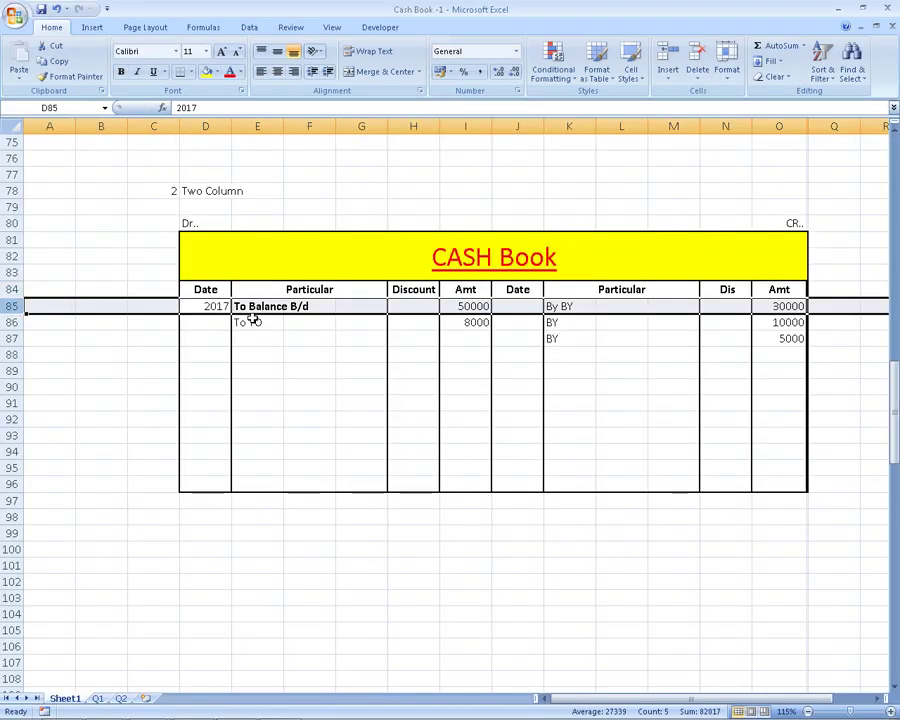
key(ctrl+shift+plus)
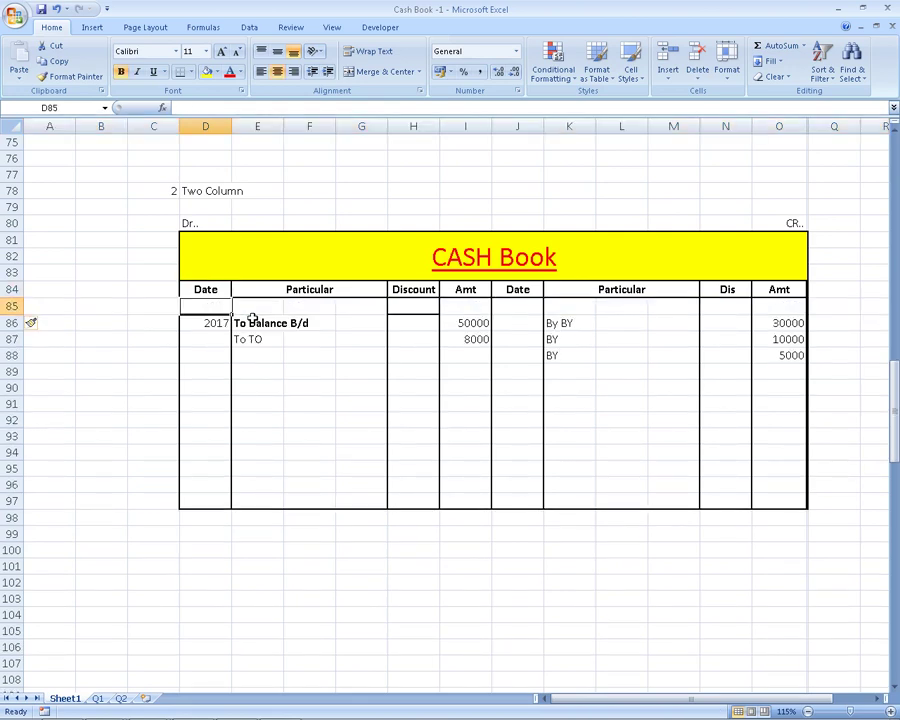
text(2017)
key(Return)
Date the To Balance B/d opening entry 01-Jul
text(1)
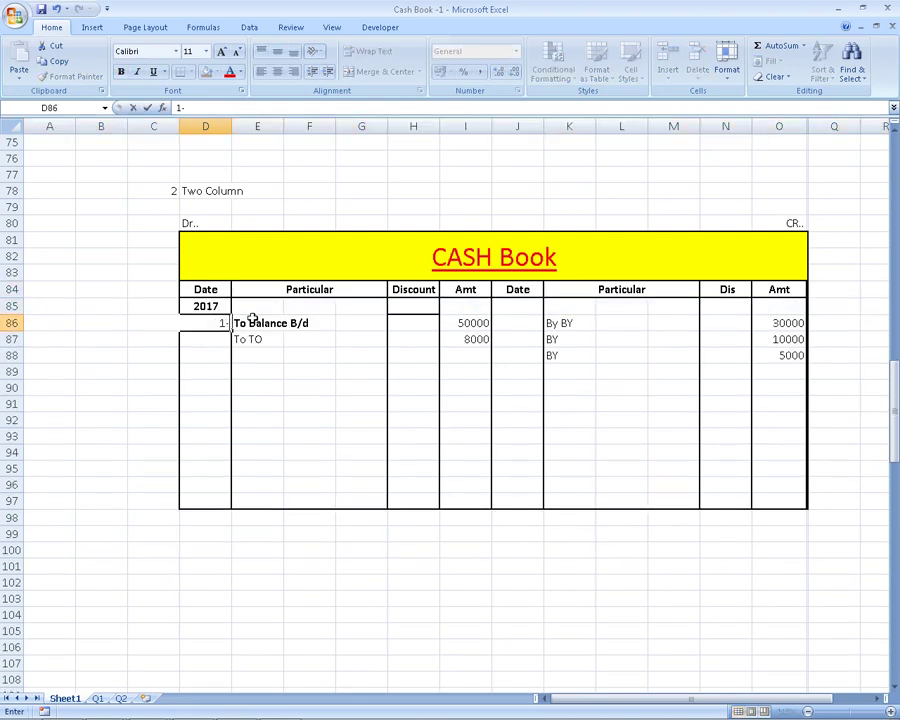
text(-)
key(BackSpace)
text(0)
text(1-07)
key(Return)
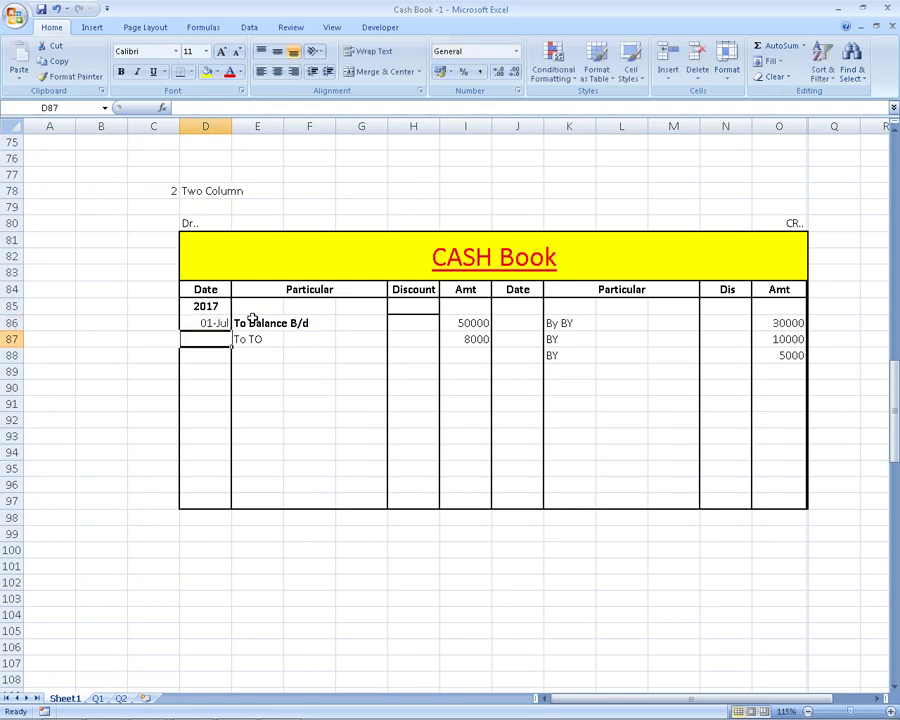
key(Up)
key(Right)
key(Right)
key(Right)
key(Right)
key(Down)
Enter BY as the credit particular on row 87, trimmed from BY PURCHASES
key(Left)
key(Left)
key(Left)
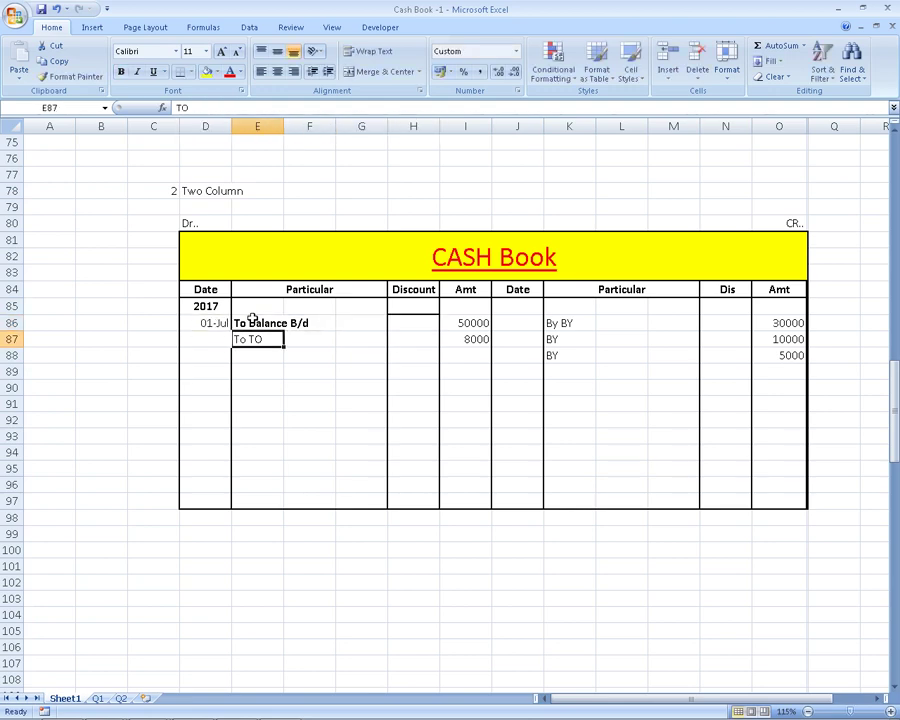
key(Right)
key(Right)
key(Right)
key(Right)
key(Right)
key(Right)
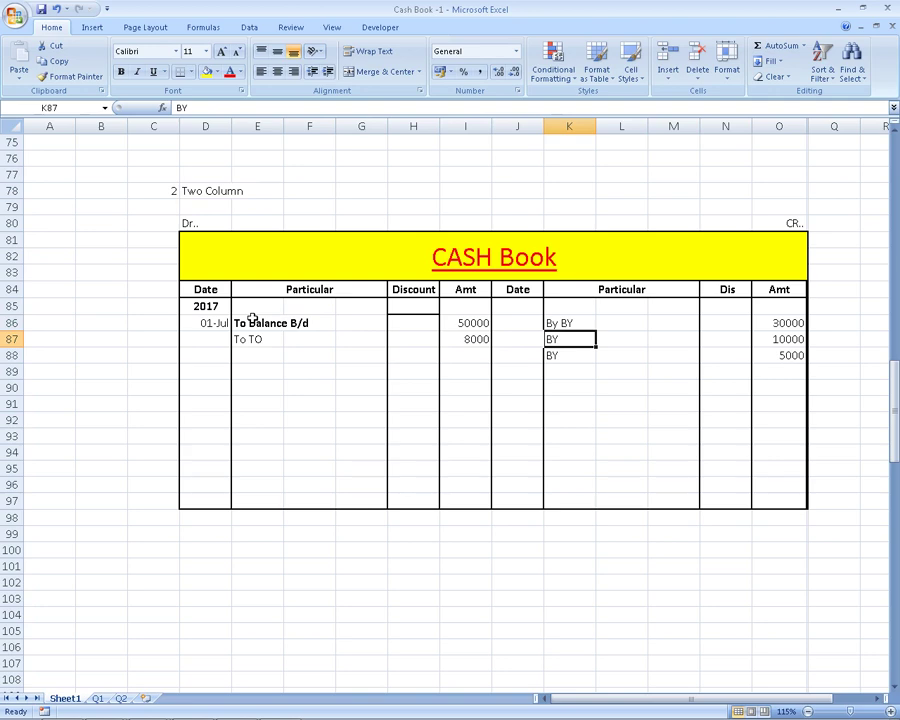
text(BY)
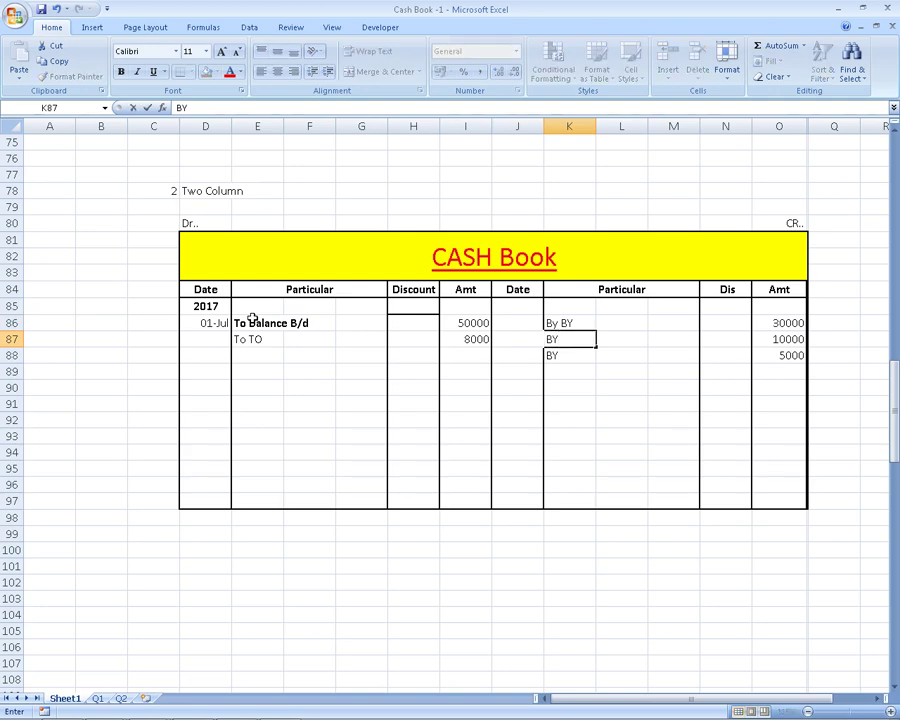
text( PURCHASES)
key(Return)
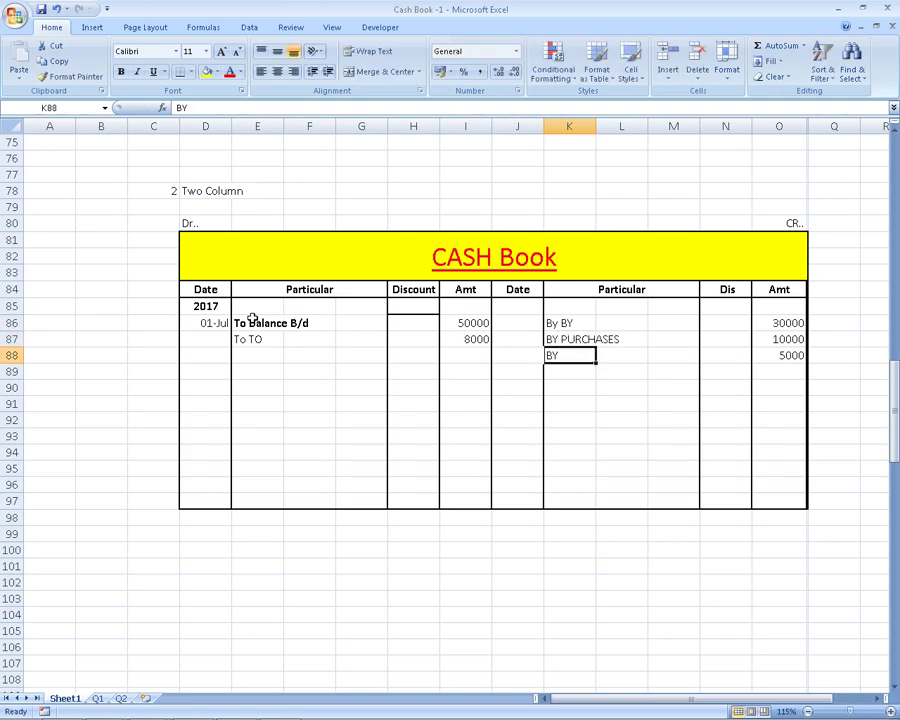
key(Up)
key(F2)
key(BackSpace)
key(BackSpace)
key(BackSpace)
key(BackSpace)
key(BackSpace)
key(BackSpace)
key(BackSpace)
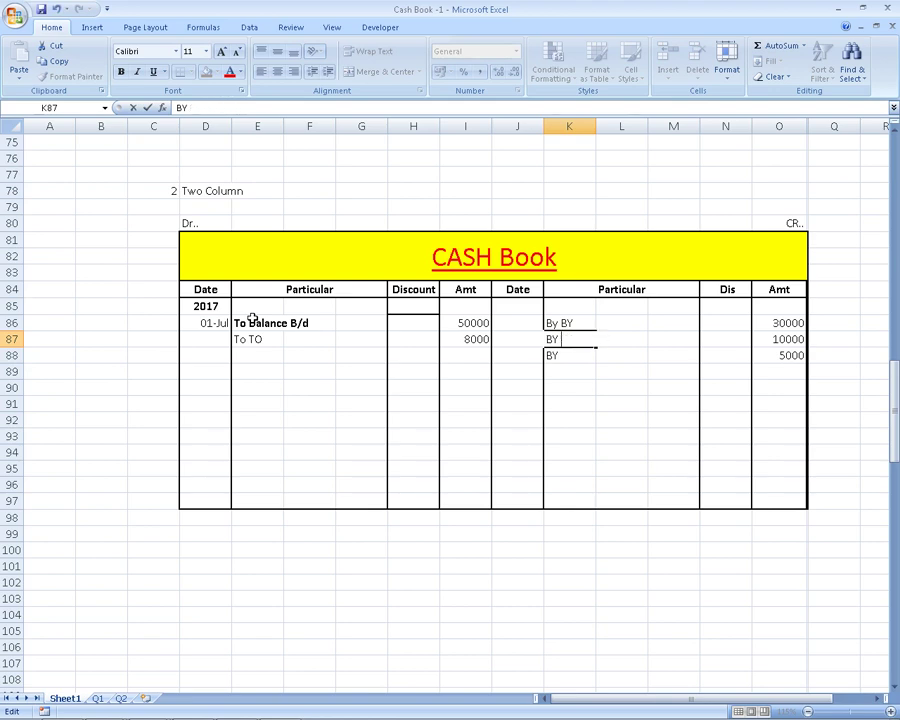
key(Return)
key(Down)
key(Down)
key(Down)
key(Down)
key(Down)
key(Down)
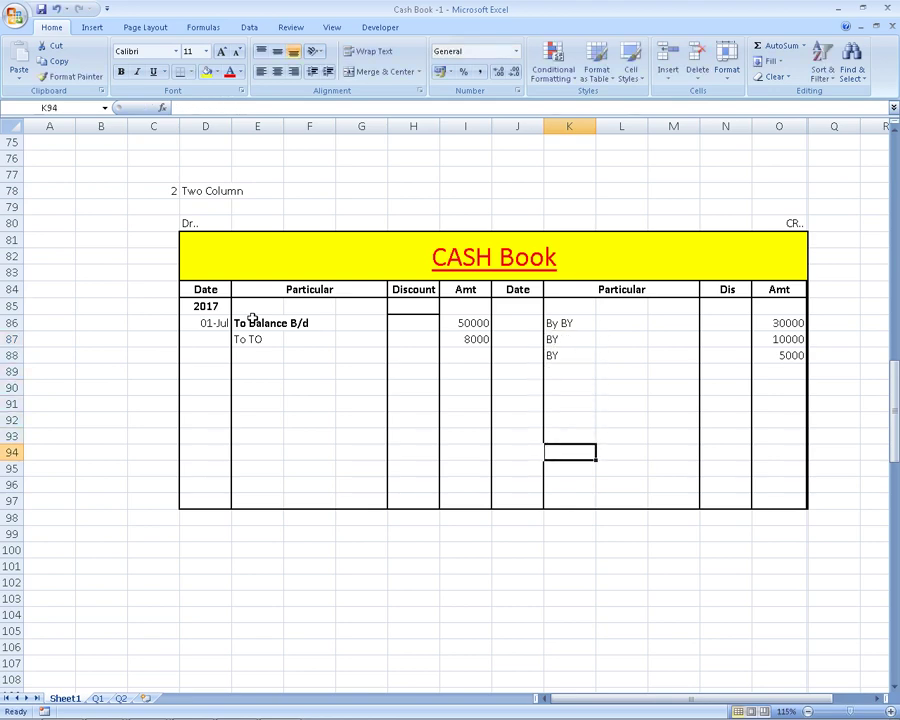
key(Down)
Remove the custom "To" @ number format from E87 so it reads just TO
drag(258, 322, 264, 471)
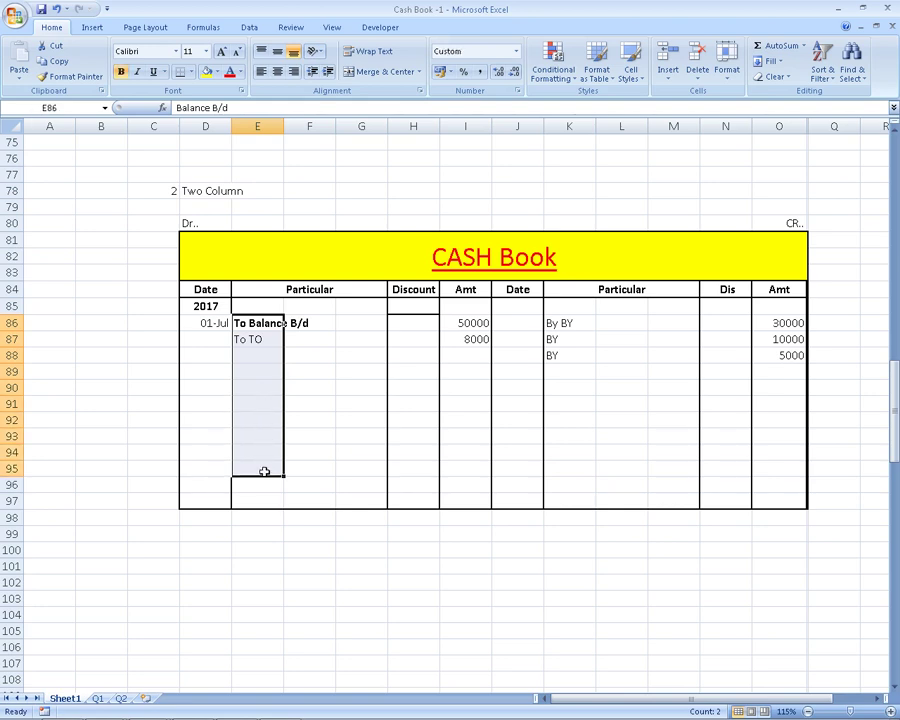
double_click(253, 339)
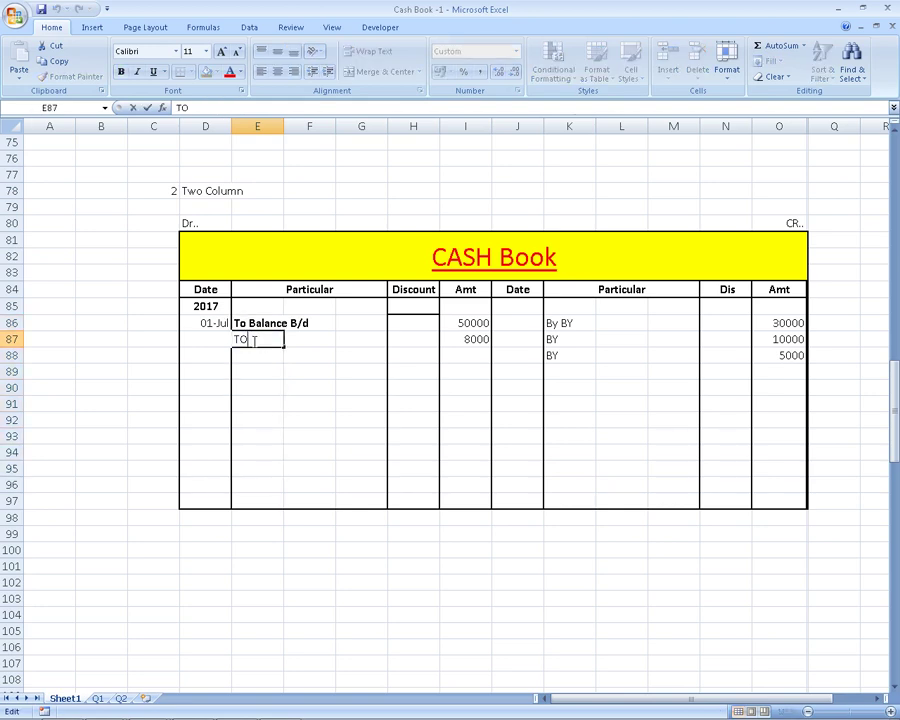
key(Return)
click(253, 339)
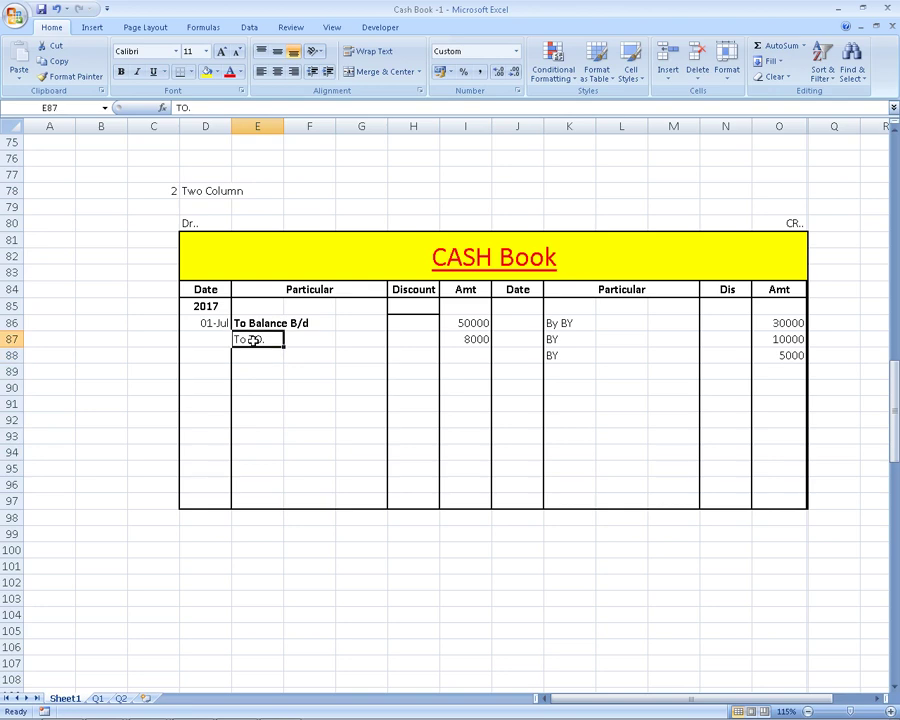
key(ctrl+1)
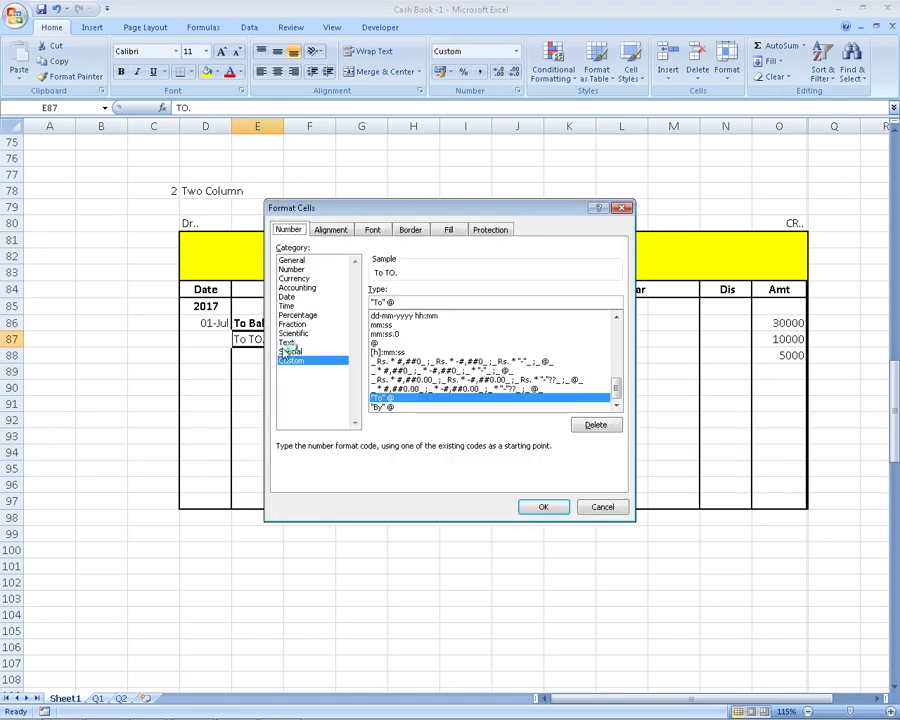
drag(426, 301, 305, 288)
key(BackSpace)
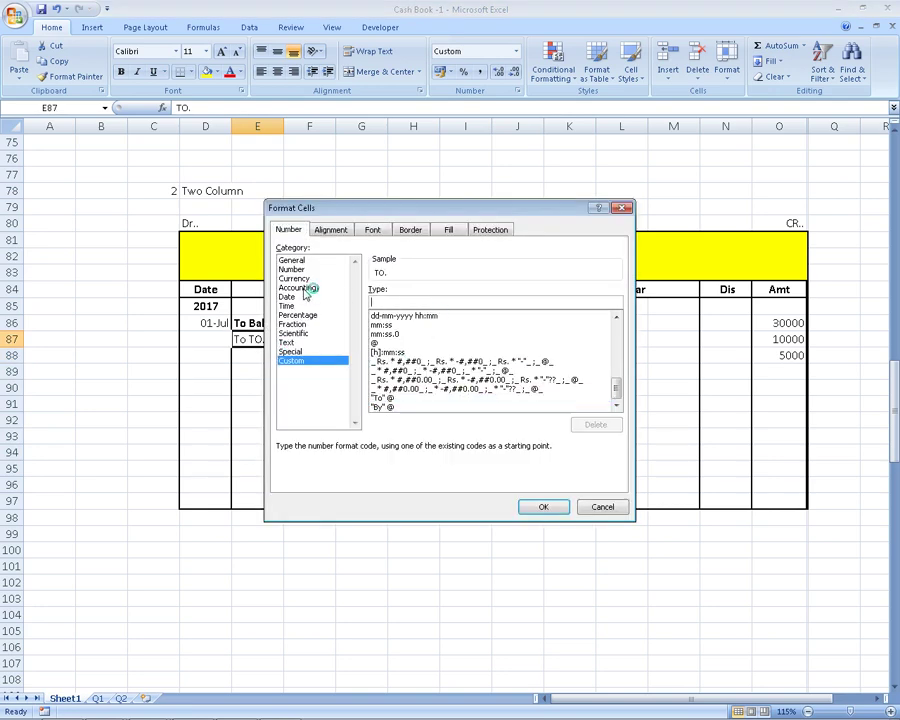
key(Return)
click(320, 497)
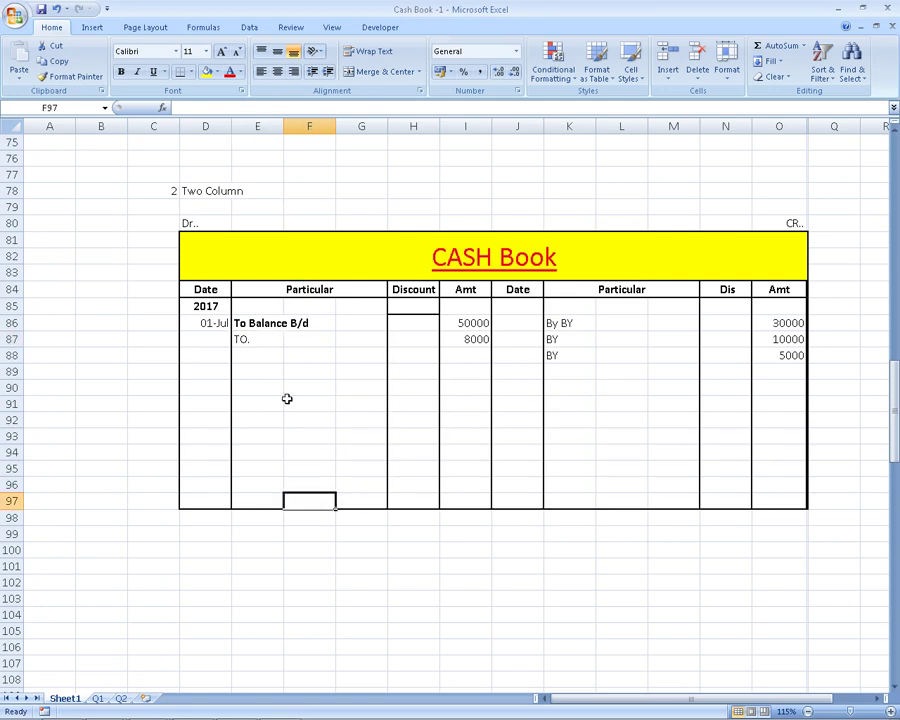
Move to row 87's debit amount and bring the accountancy PDF forward
click(254, 339)
key(Down)
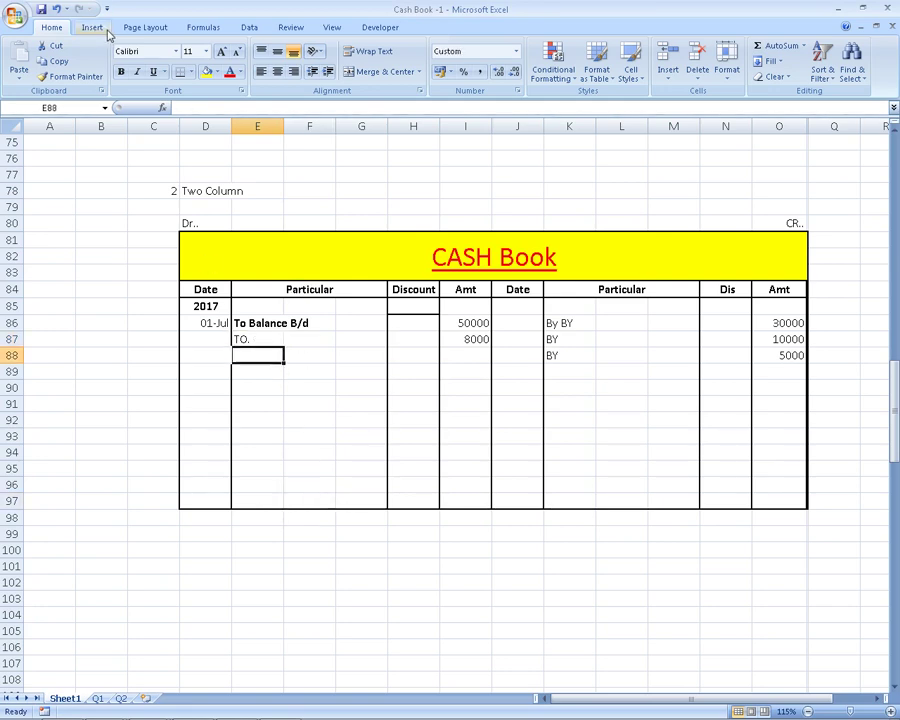
key(Up)
key(Right)
key(Right)
key(Right)
key(alt+Tab)
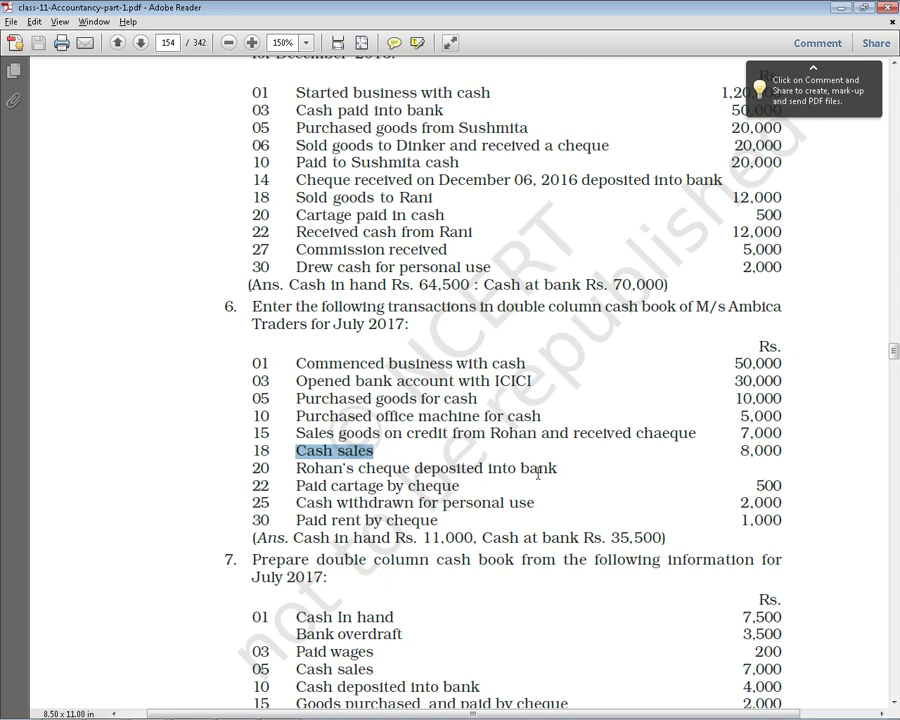
Highlight the buyer's name in the 15 July credit sale, then return to Excel
drag(491, 433, 538, 437)
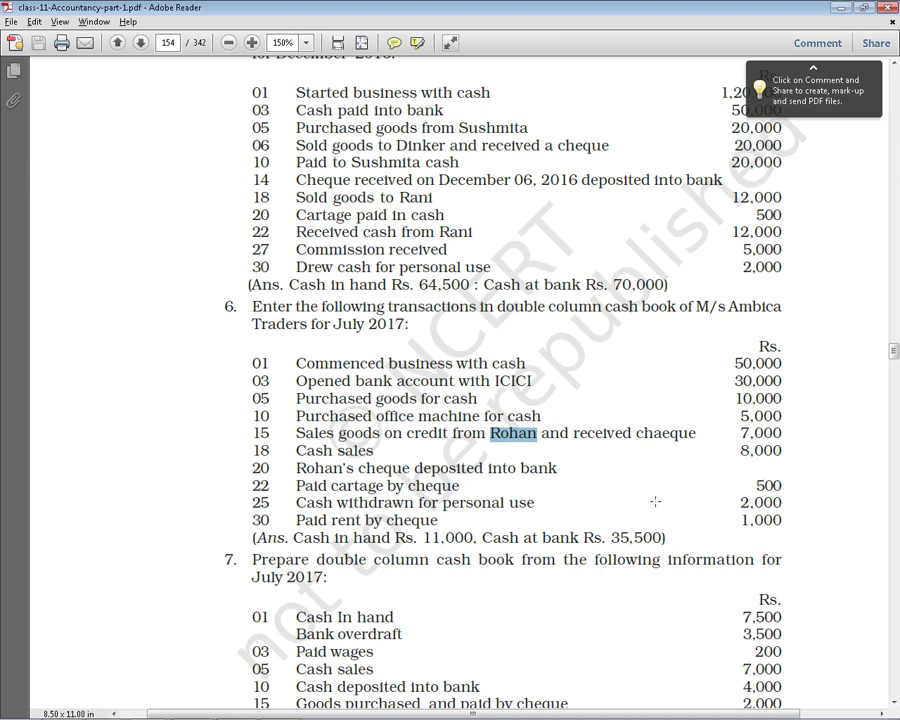
key(alt)
key(alt+Tab)
Put a thick box border around the debit total cell I94
click(466, 449)
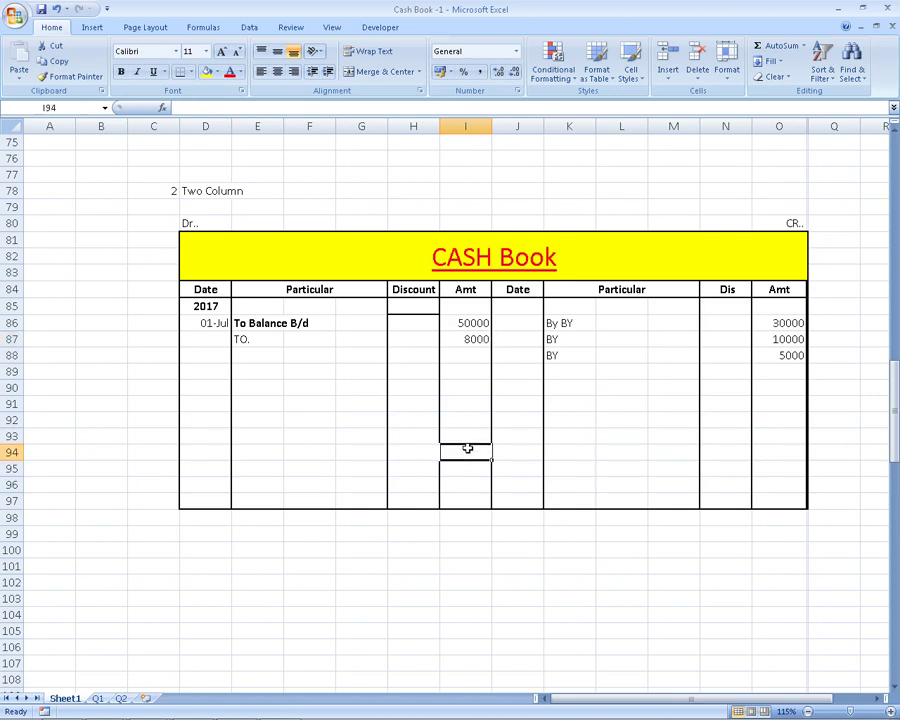
click(191, 72)
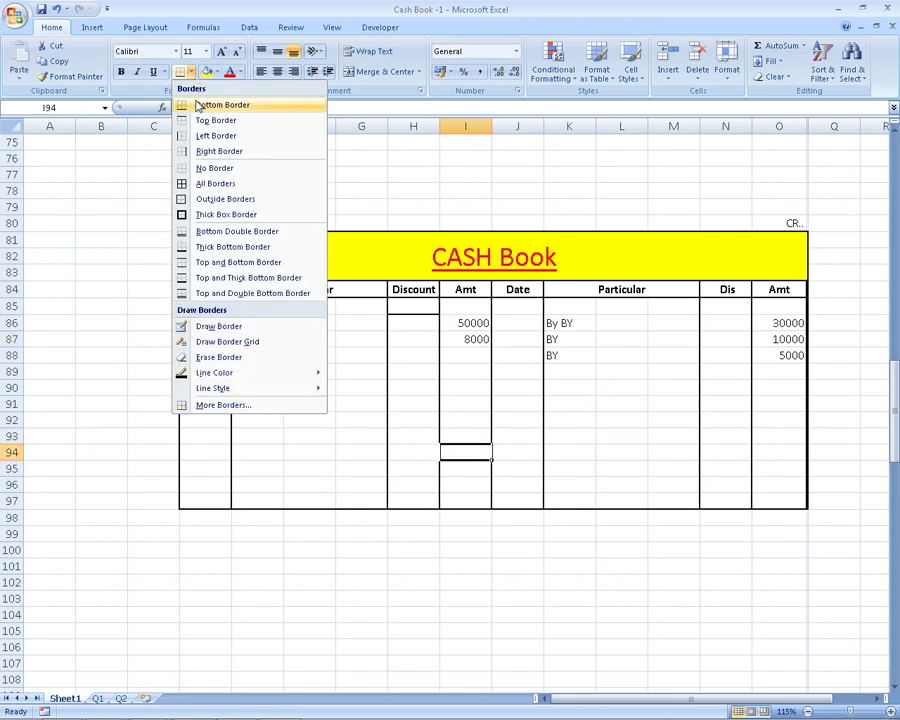
click(221, 213)
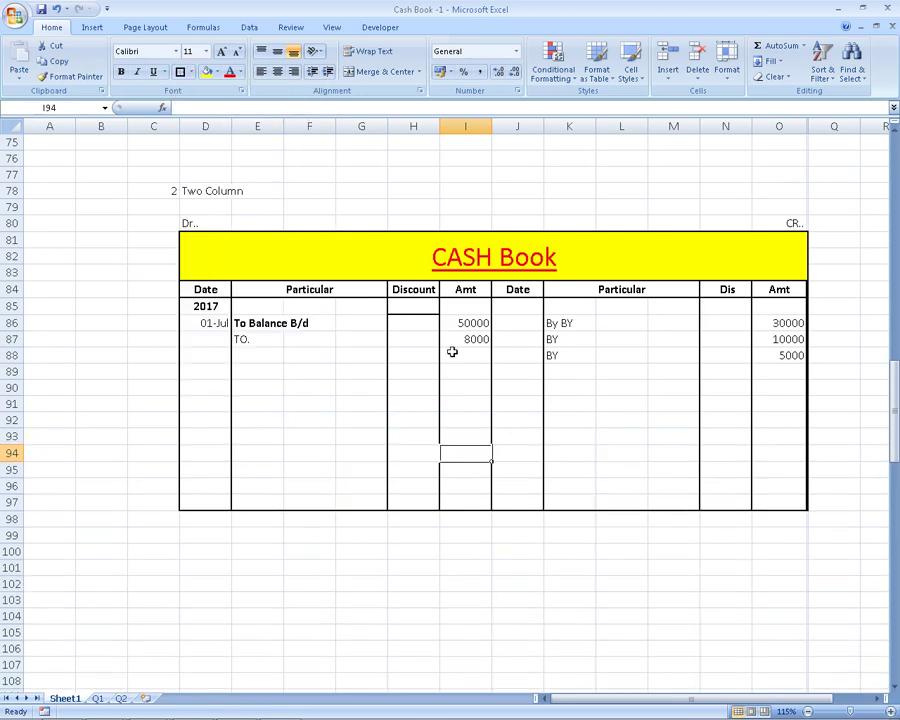
click(798, 458)
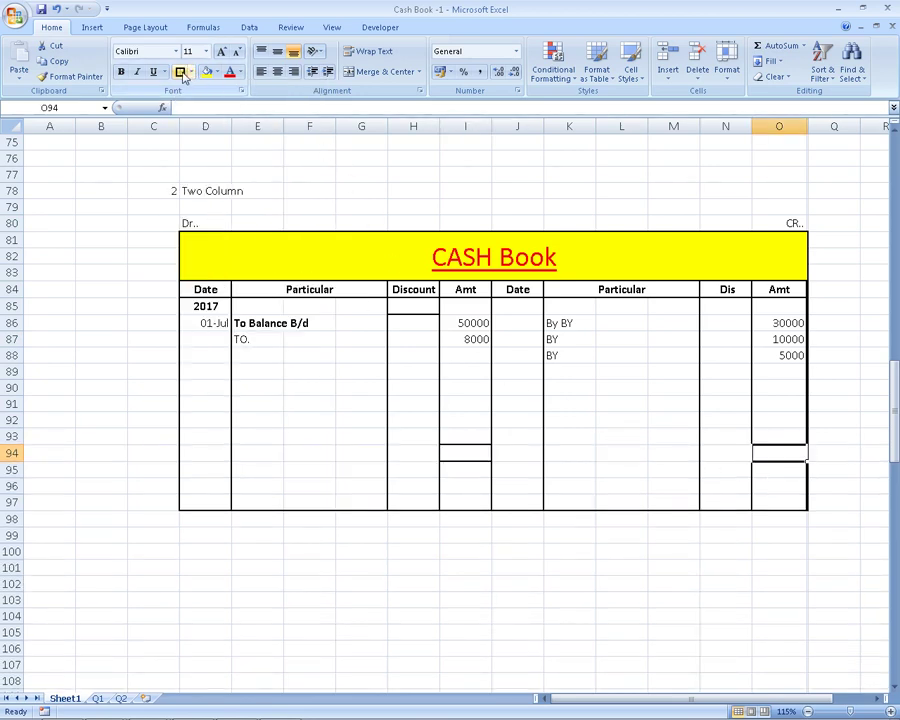
click(361, 629)
click(463, 453)
Highlight the personal-use withdrawal amount in the accountancy PDF
key(alt+Tab)
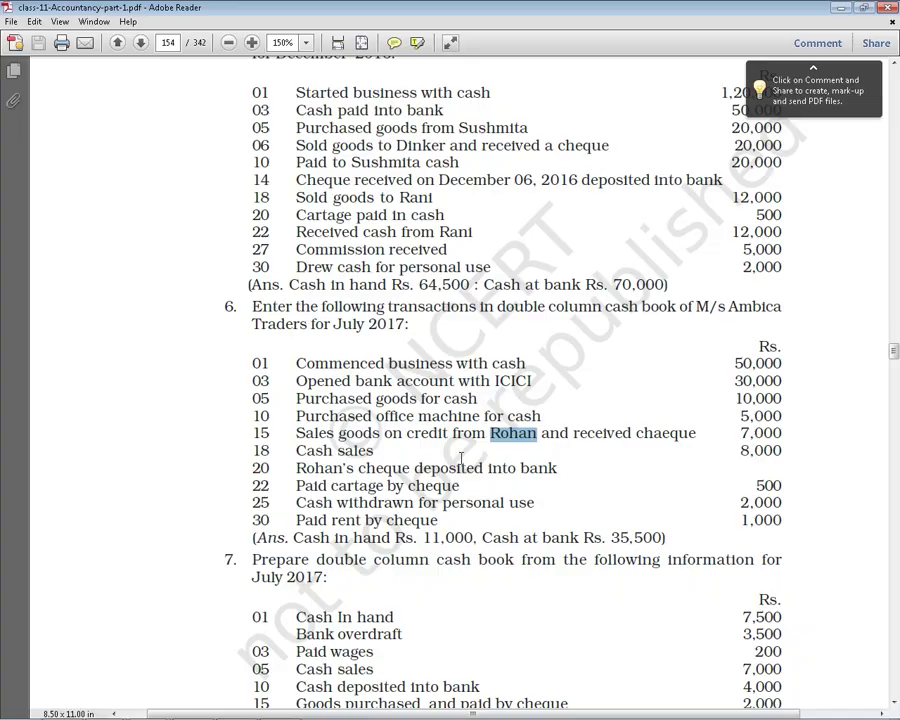
click(437, 500)
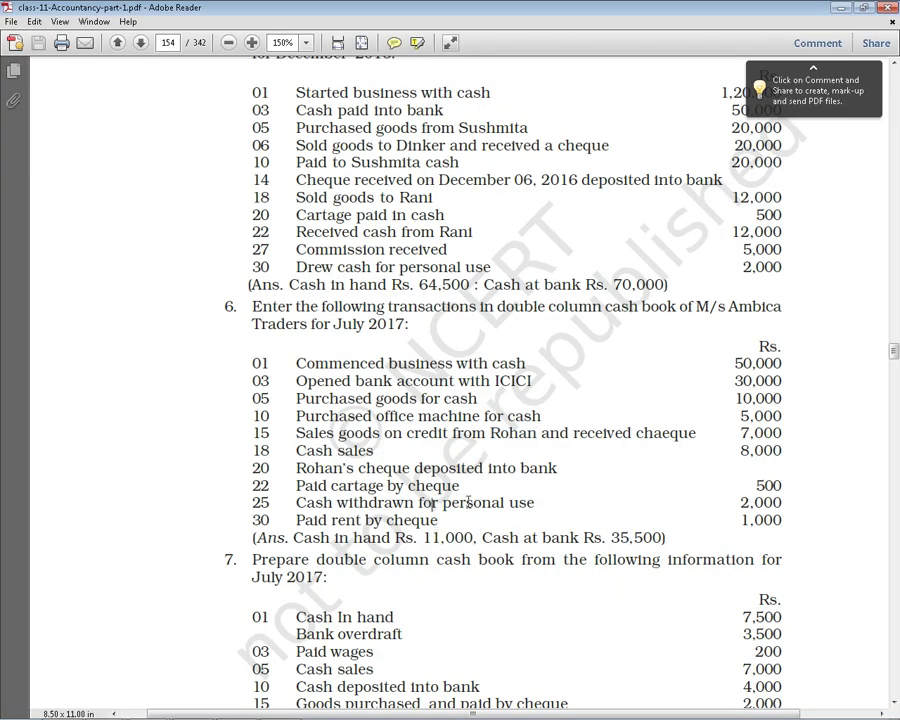
drag(443, 502, 557, 499)
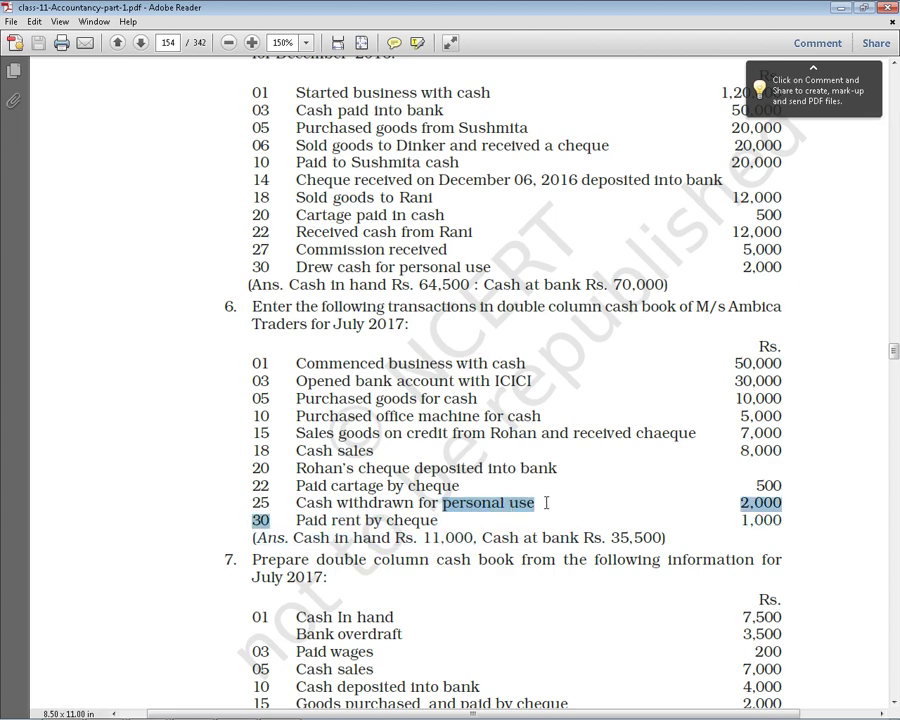
key(alt+Tab)
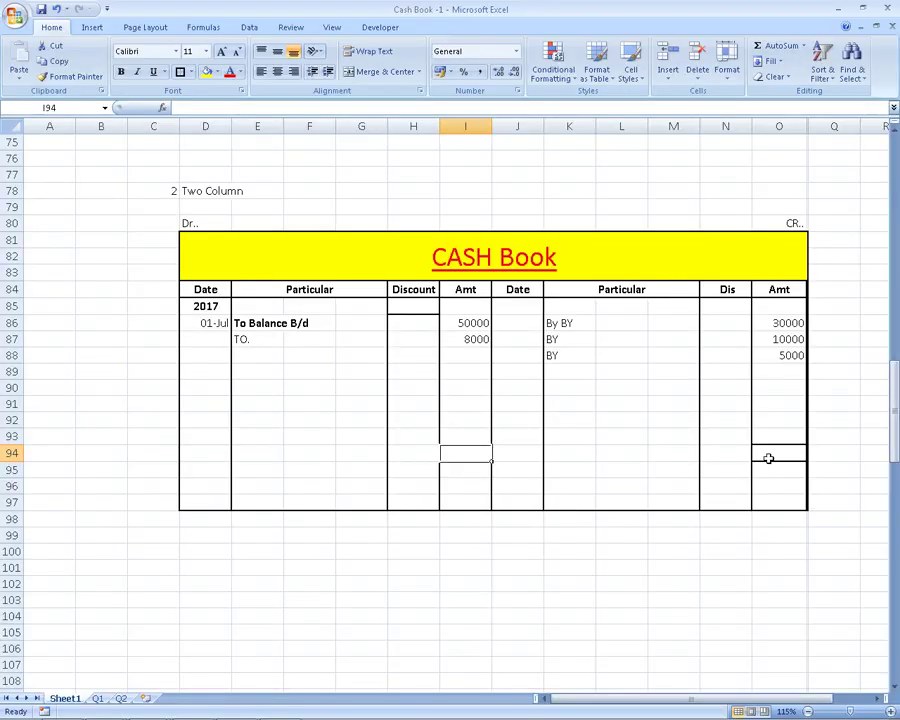
AutoSum row 94: 45000 in credit total O94 and 58000 in debit total I94
click(766, 455)
key(alt+equal)
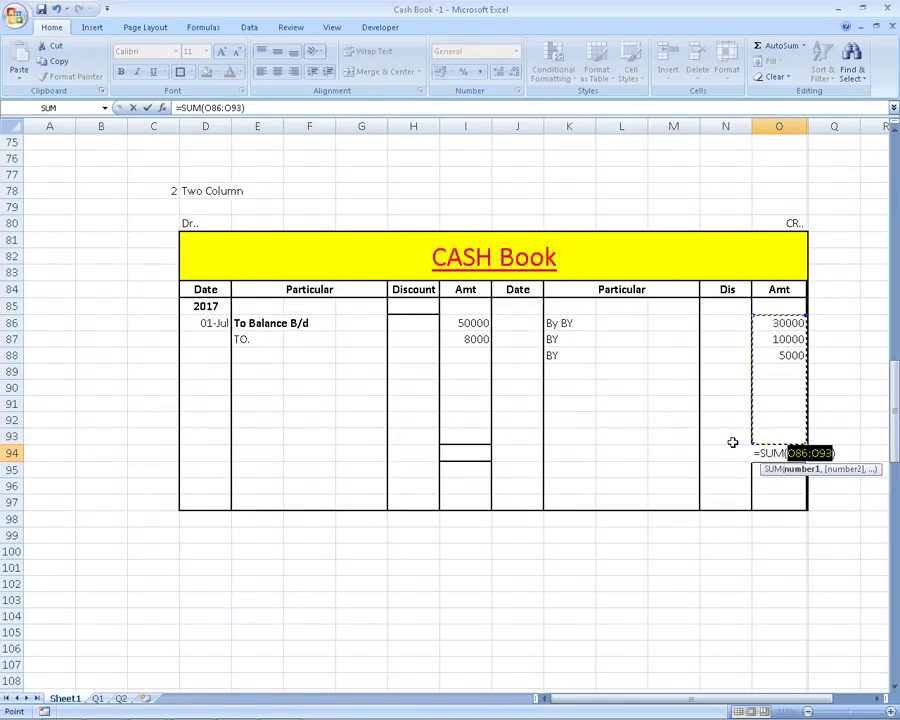
key(Return)
key(Left)
key(Left)
key(Left)
key(Left)
key(Left)
key(Left)
key(Up)
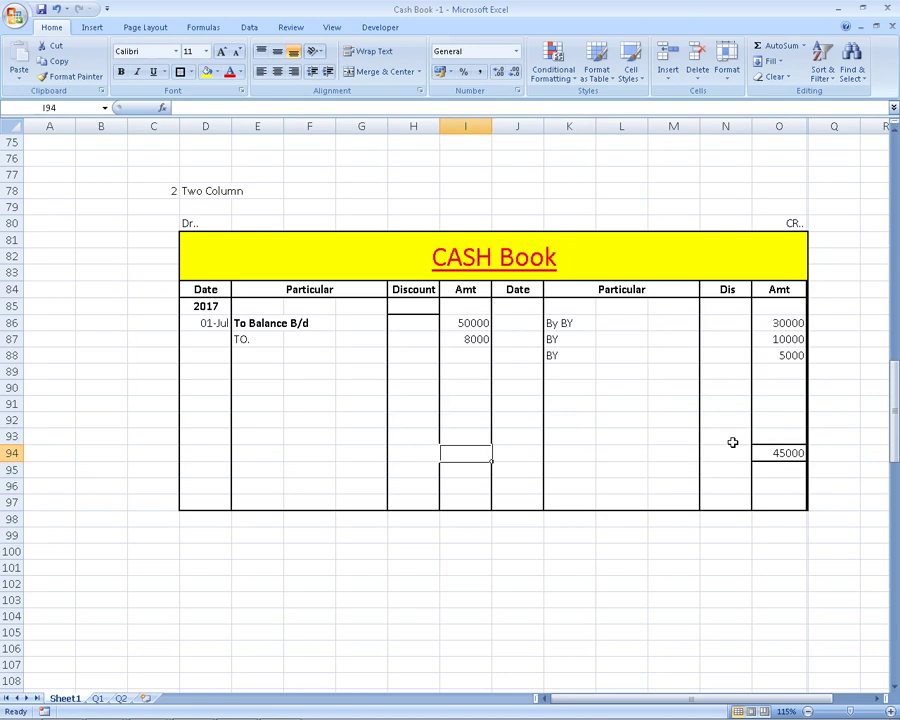
key(alt+equal)
key(Return)
key(Up)
key(Up)
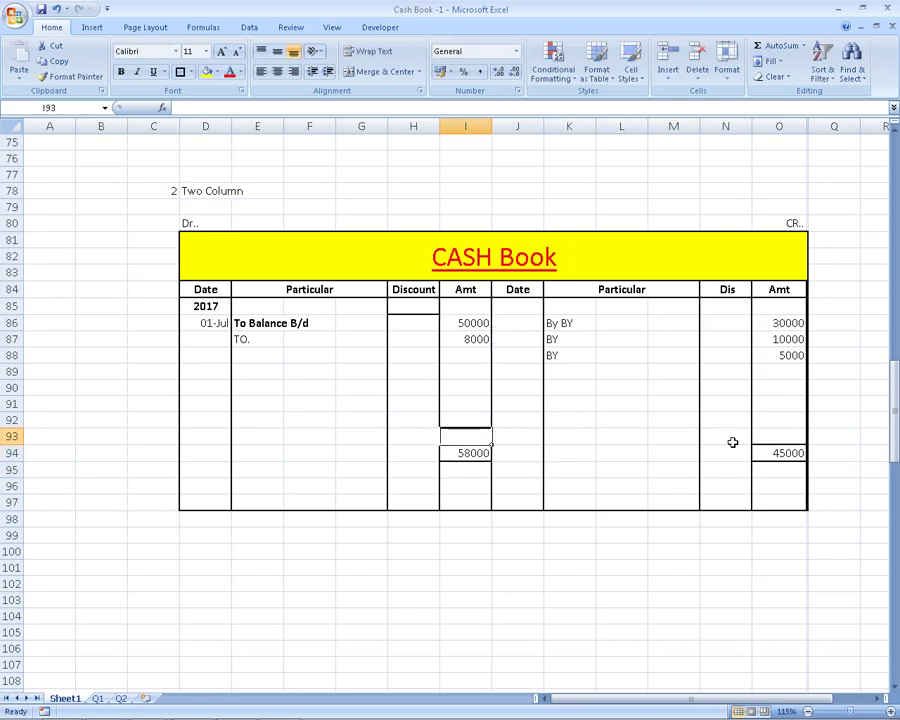
key(Right)
key(Right)
key(Right)
key(Right)
key(Right)
key(Down)
key(Right)
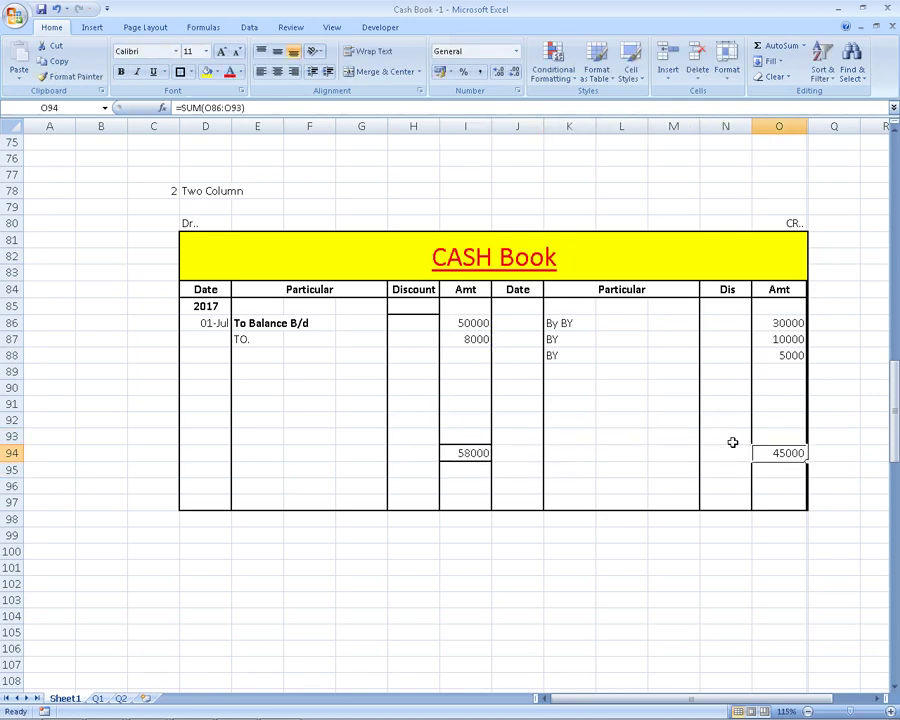
key(Up)
key(Up)
key(Up)
key(Up)
key(Up)
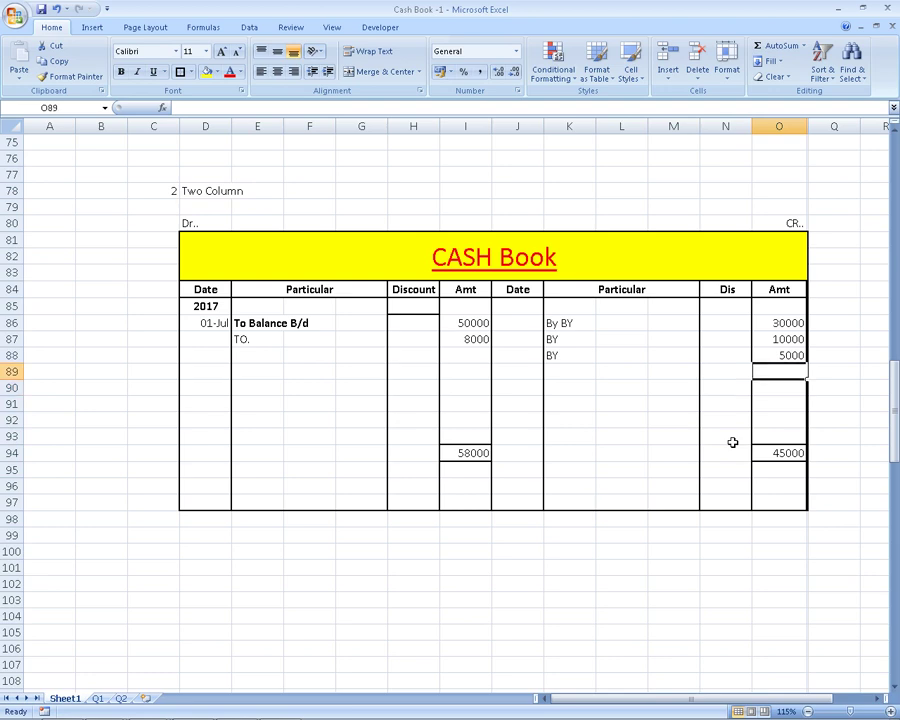
Enter a 13000 credit amount and check the 25th's 2,000 personal-use cash entry
text(13000)
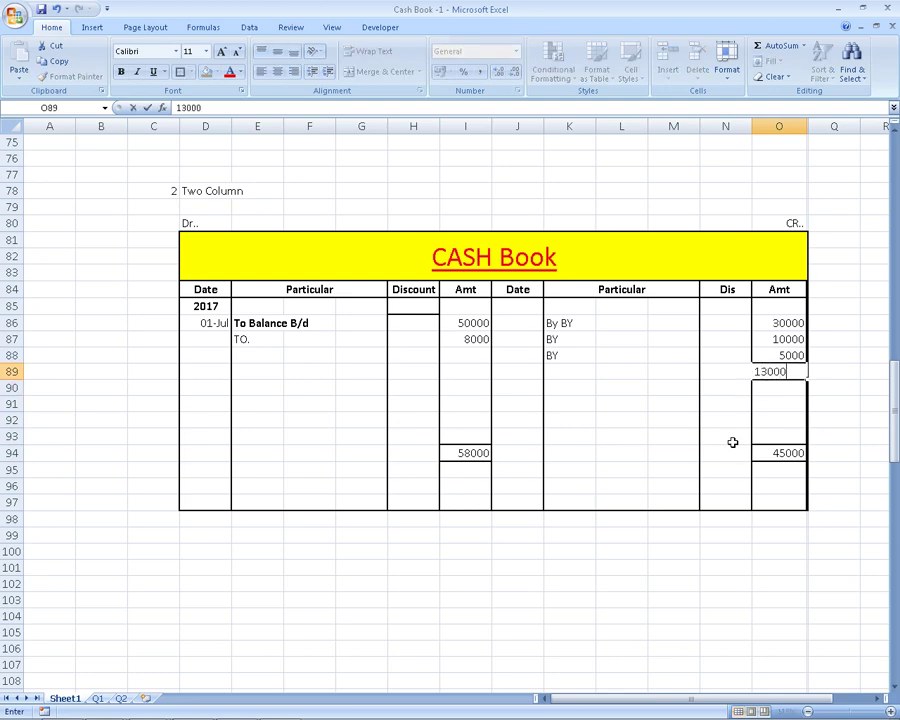
key(Return)
key(alt+Tab)
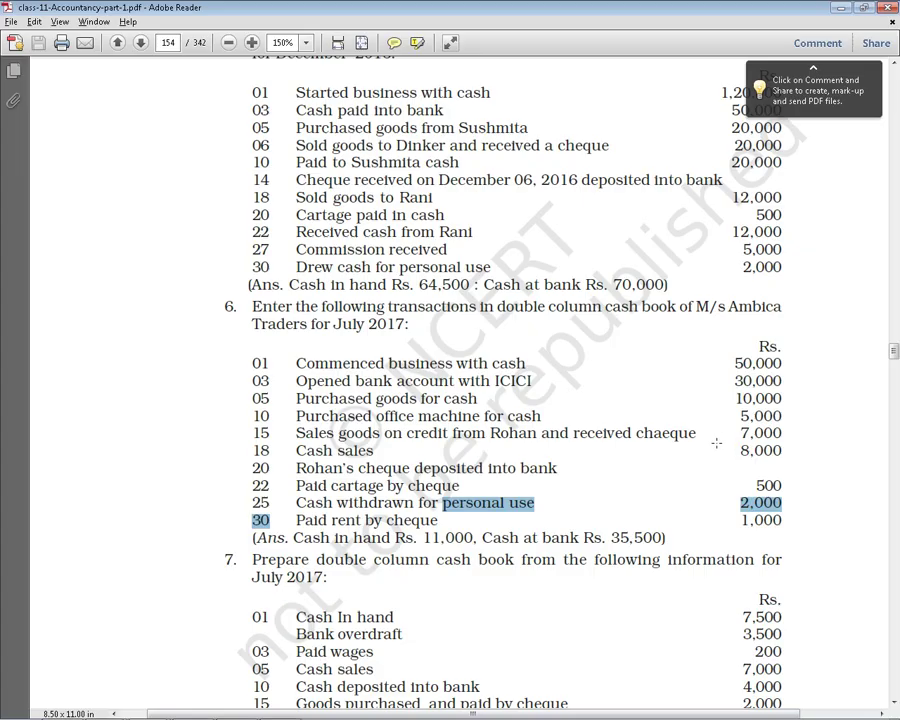
click(735, 517)
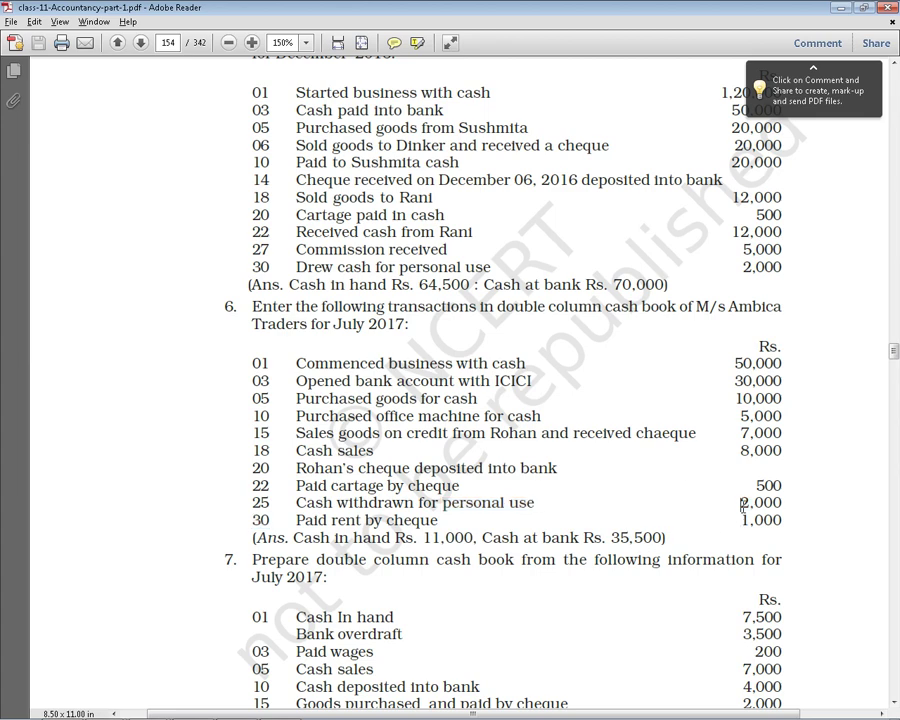
drag(740, 503, 770, 503)
drag(441, 503, 537, 509)
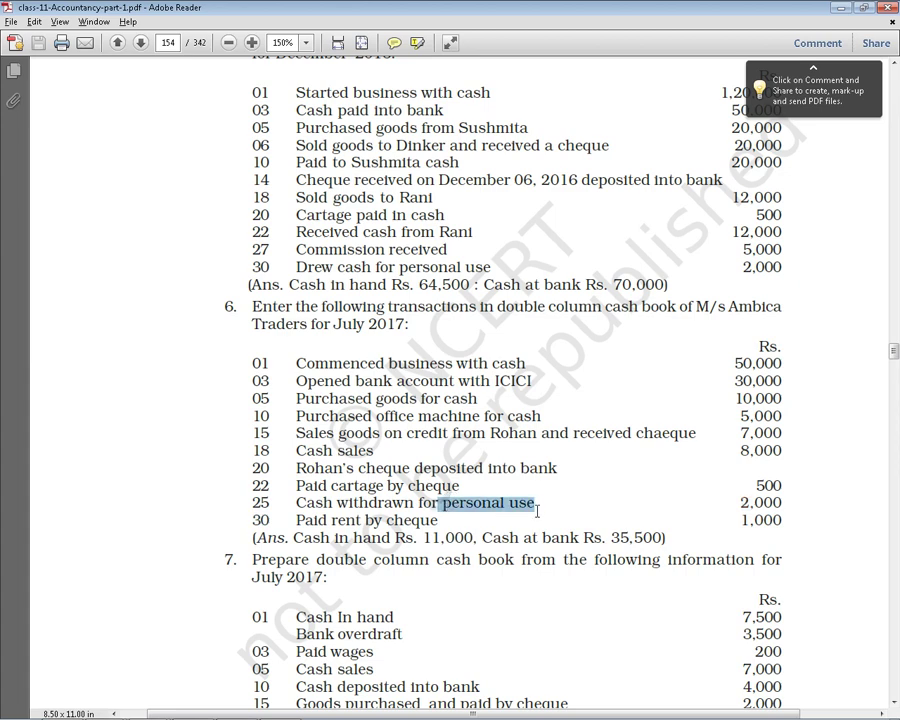
drag(296, 503, 333, 504)
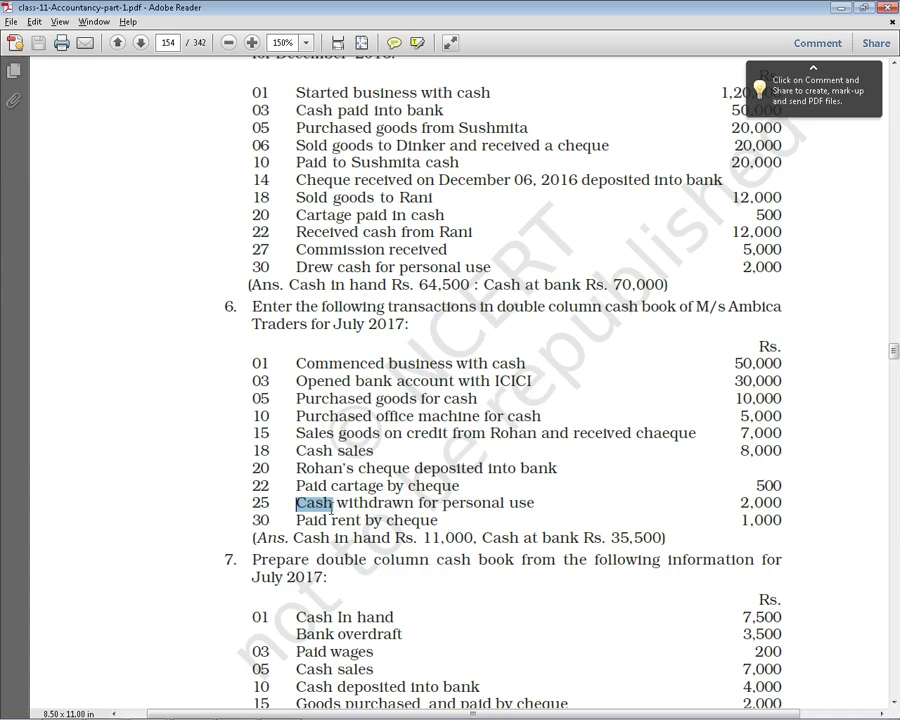
key(alt+Tab)
Add a BY credit entry of 2000 and an 11000 credit amount below it
click(556, 368)
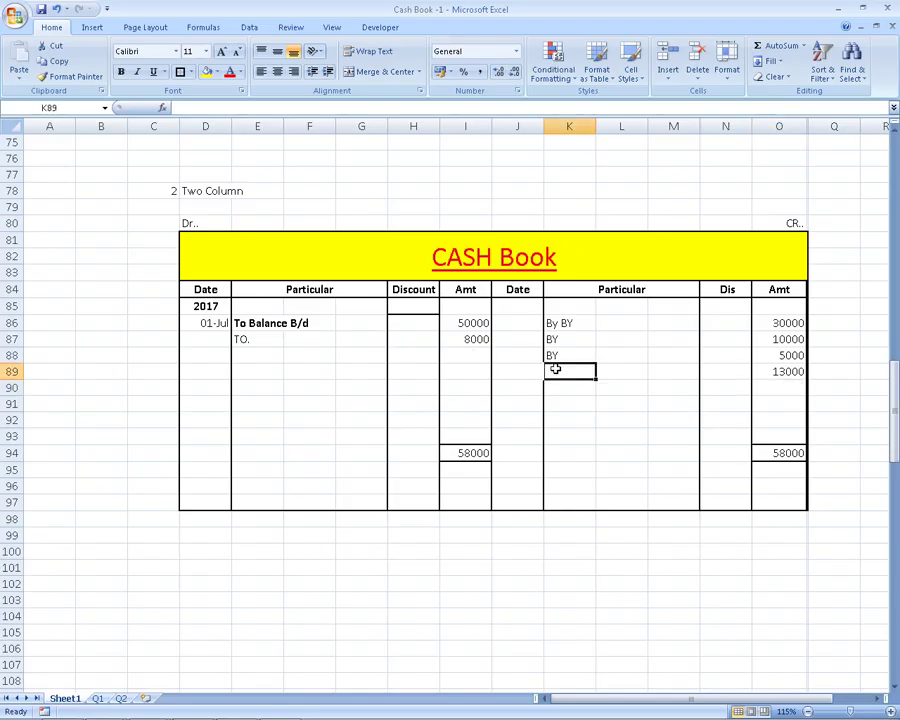
text(BY)
key(Tab)
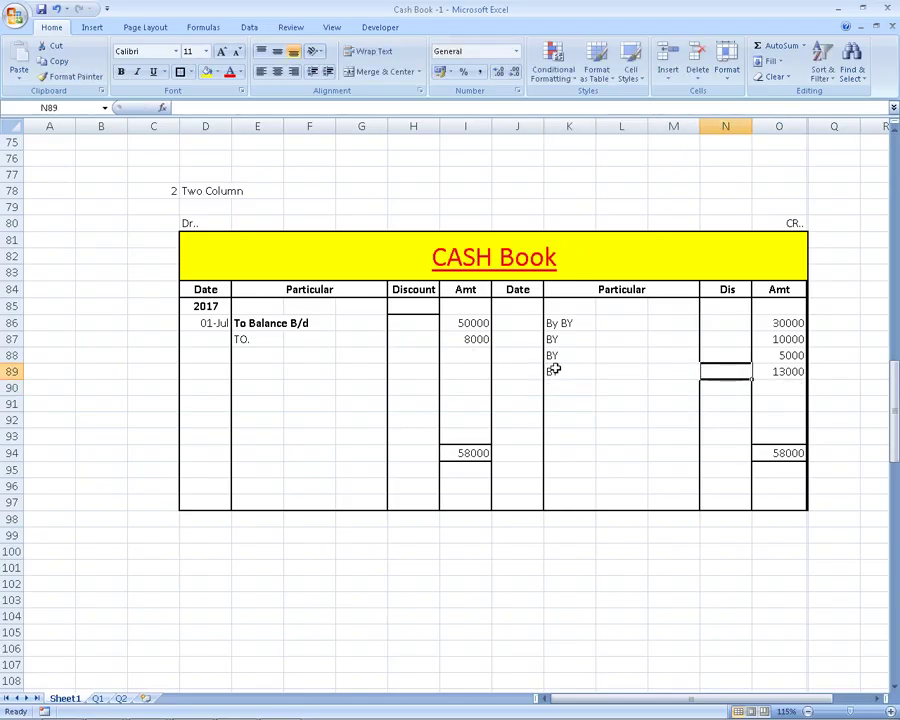
key(Tab)
text(2000)
key(Return)
key(Left)
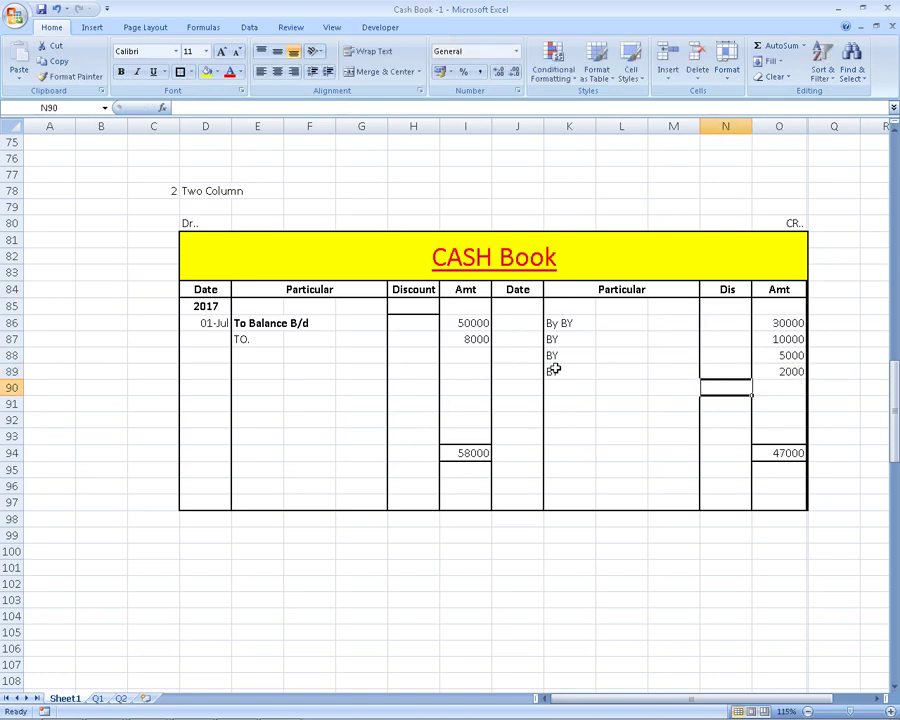
key(Right)
text(11000)
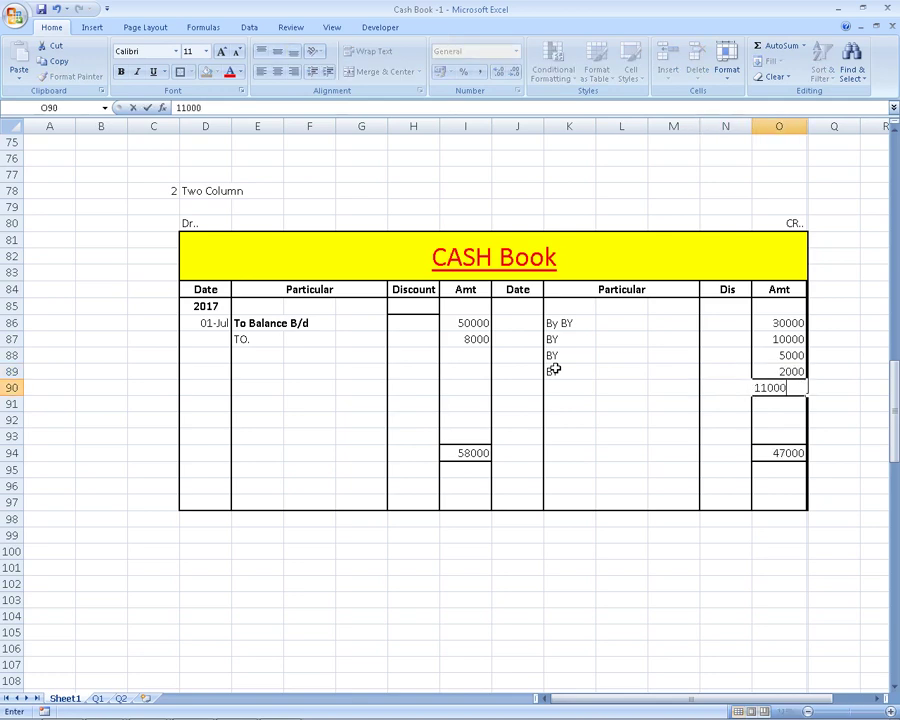
key(Return)
Re-check the 25th transaction in the textbook PDF, then return to the workbook
key(alt+Tab)
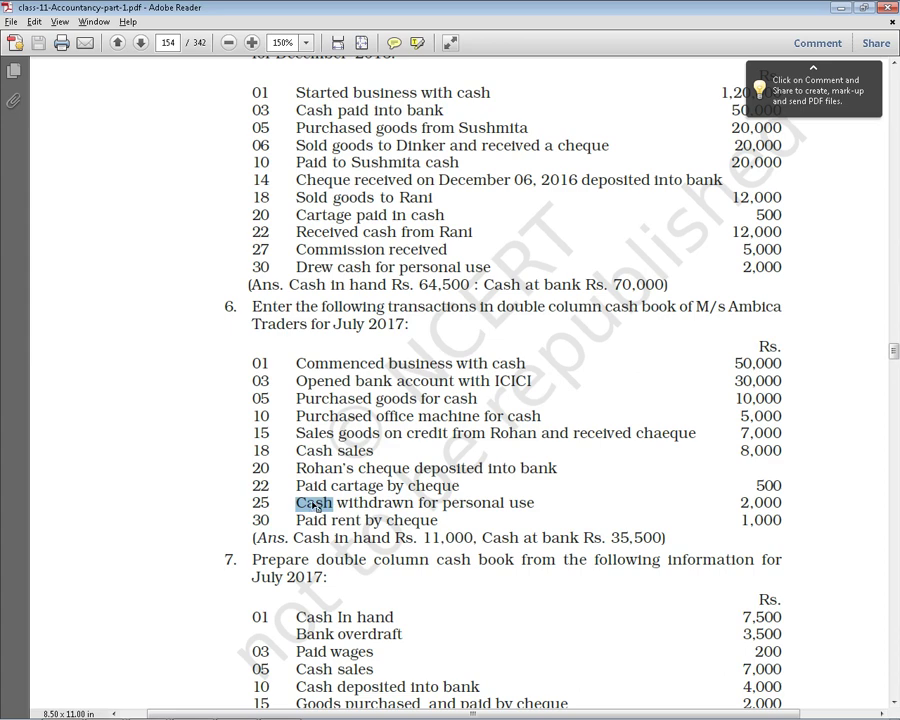
click(311, 500)
scroll(320, 502, down, 1)
drag(297, 468, 313, 470)
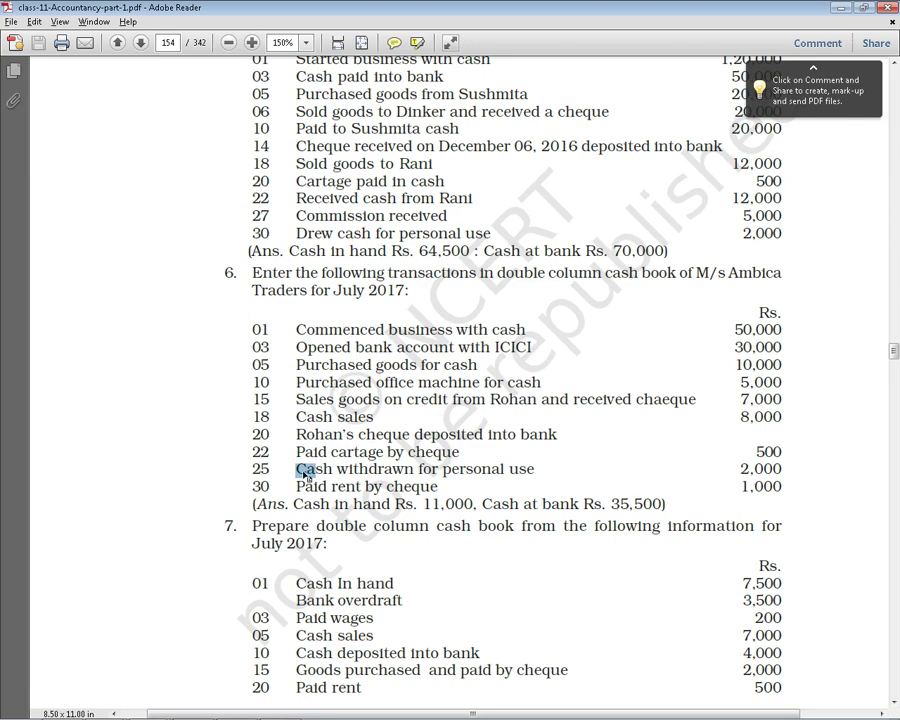
drag(304, 469, 314, 469)
key(alt+Tab)
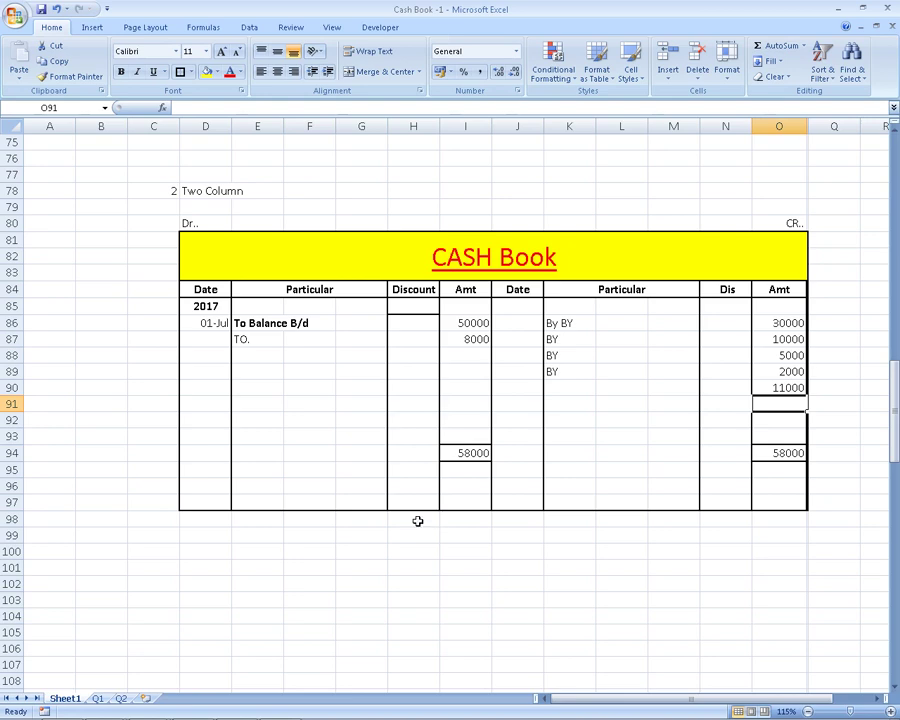
Scroll down to the three-column table and change its CASH A/C title to CASH Book
scroll(410, 524, down, 9)
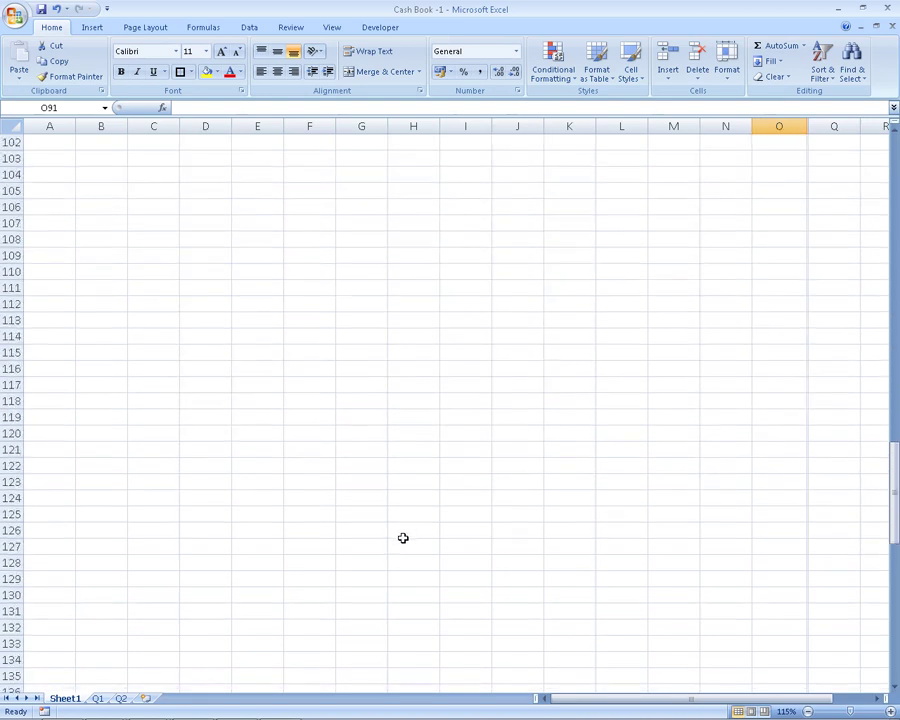
scroll(403, 536, down, 6)
scroll(403, 541, down, 7)
scroll(403, 541, down, 4)
scroll(403, 541, down, 1)
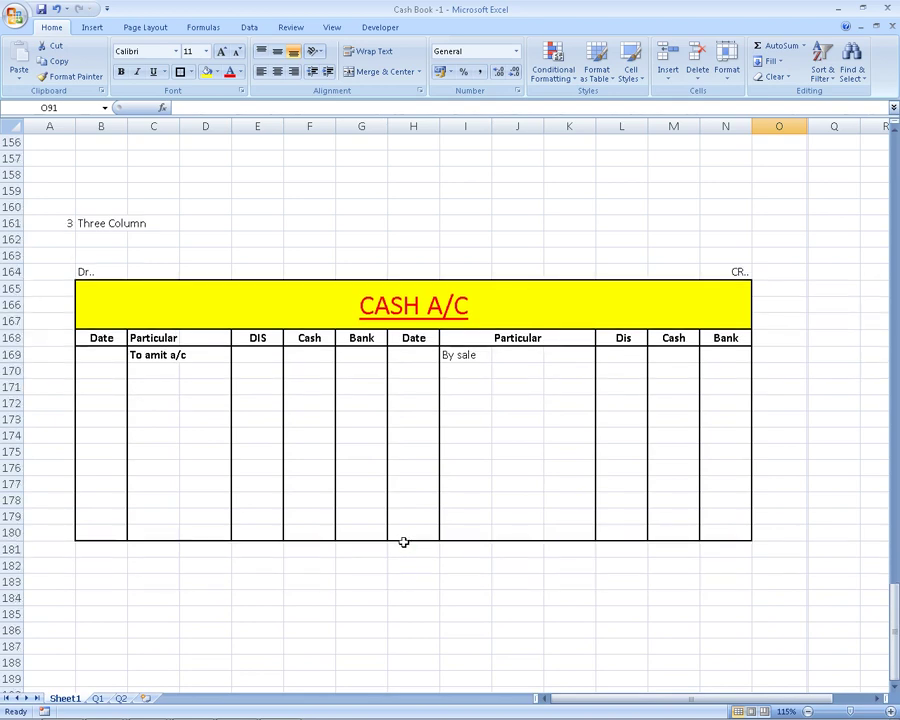
click(420, 314)
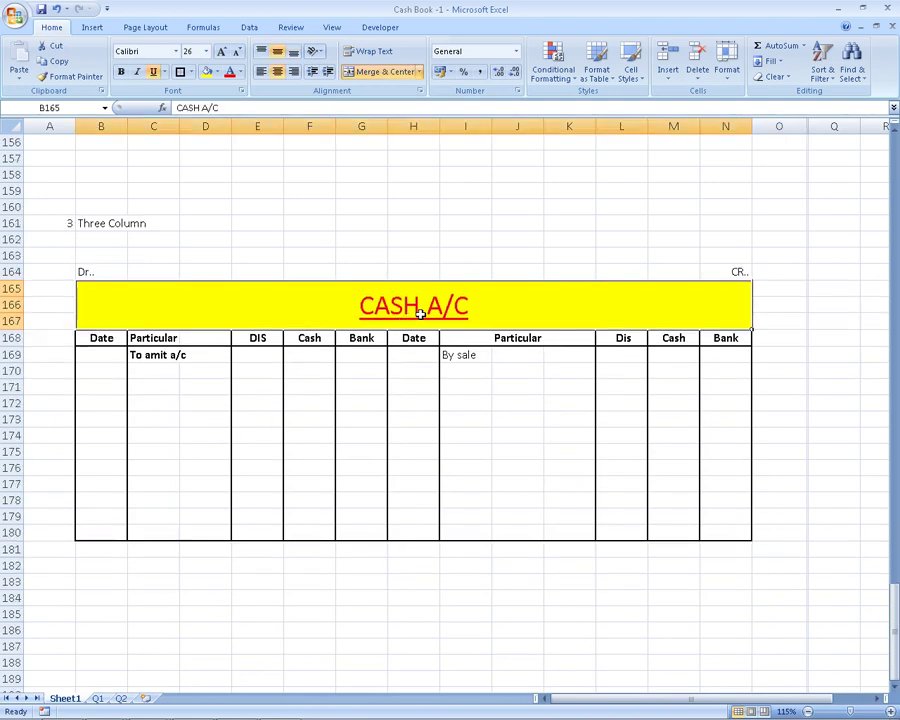
double_click(479, 310)
key(BackSpace)
key(BackSpace)
key(BackSpace)
text(B)
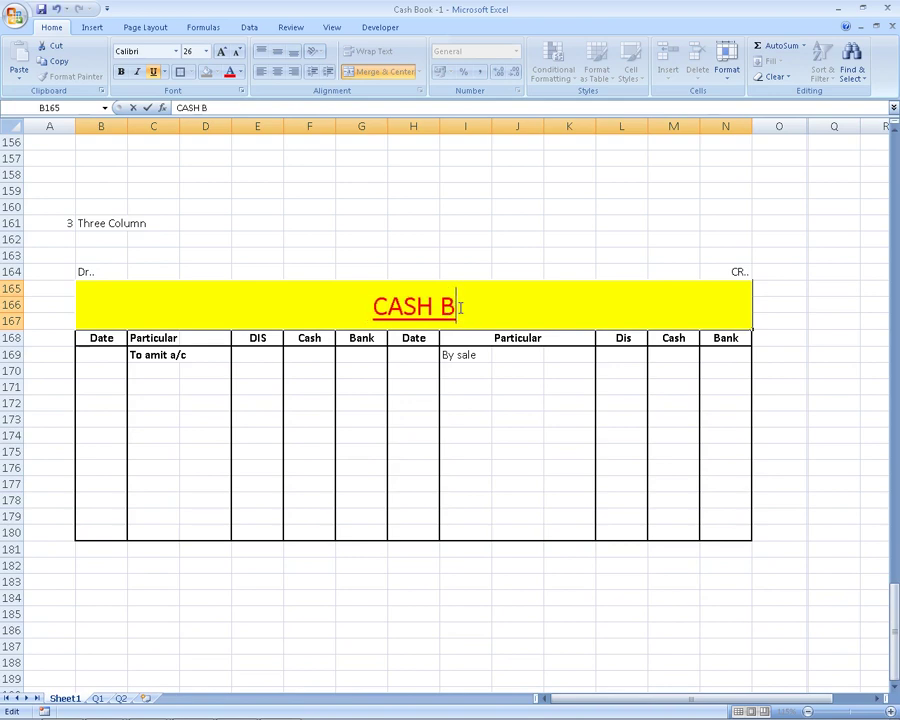
text(ook)
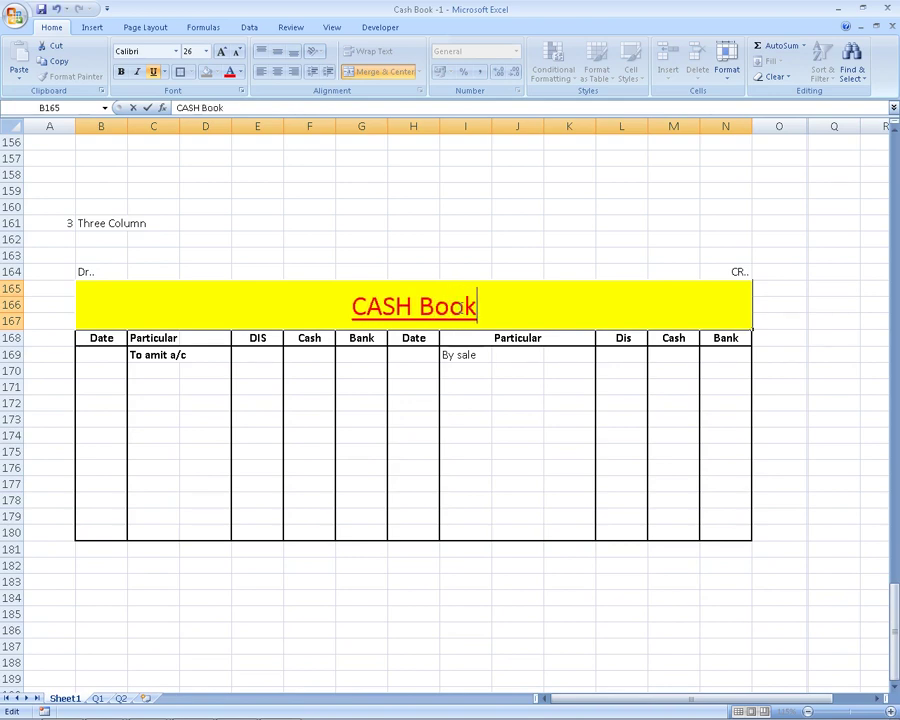
key(Return)
key(Return)
key(Right)
Clear the sample entries in row 169 and enter the year 2017 and the 01-Jul date
key(Delete)
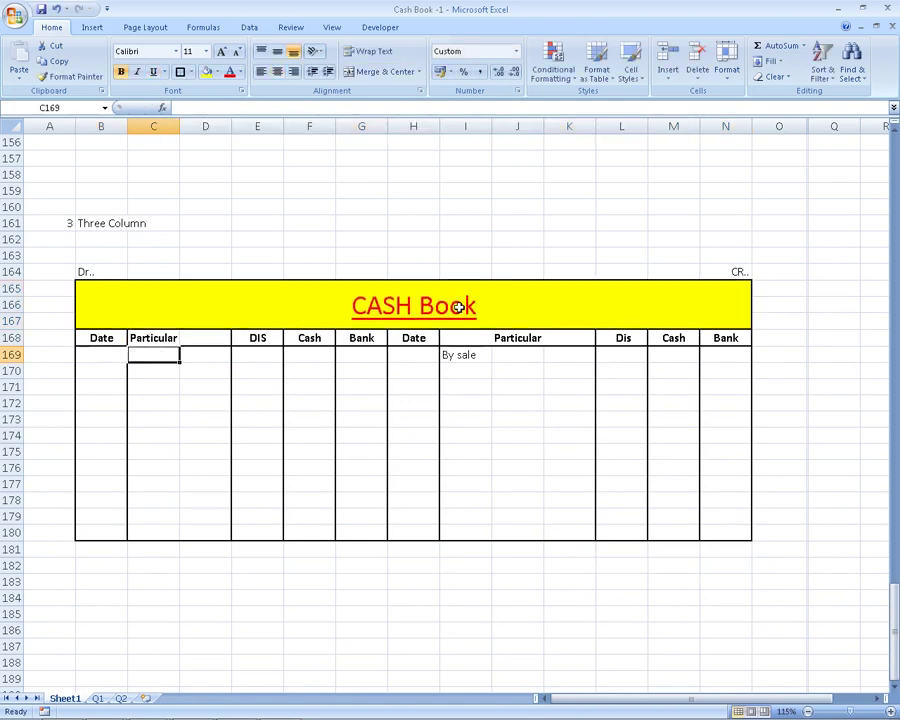
key(Right)
key(Right)
key(Right)
key(Right)
key(Right)
key(Right)
key(Delete)
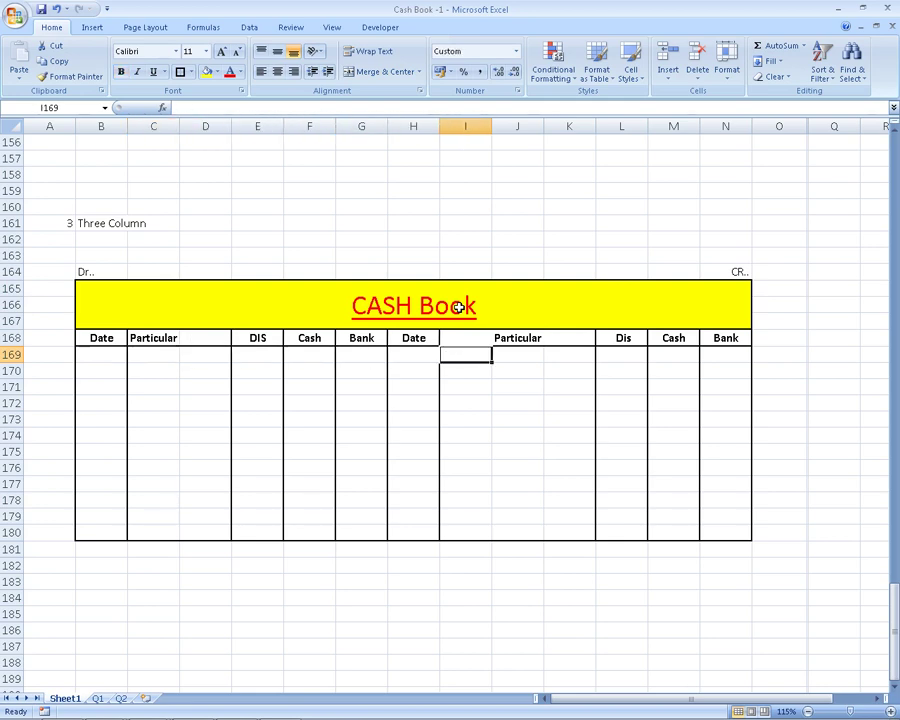
key(Left)
key(Left)
key(Left)
key(Left)
key(Left)
key(Left)
key(Left)
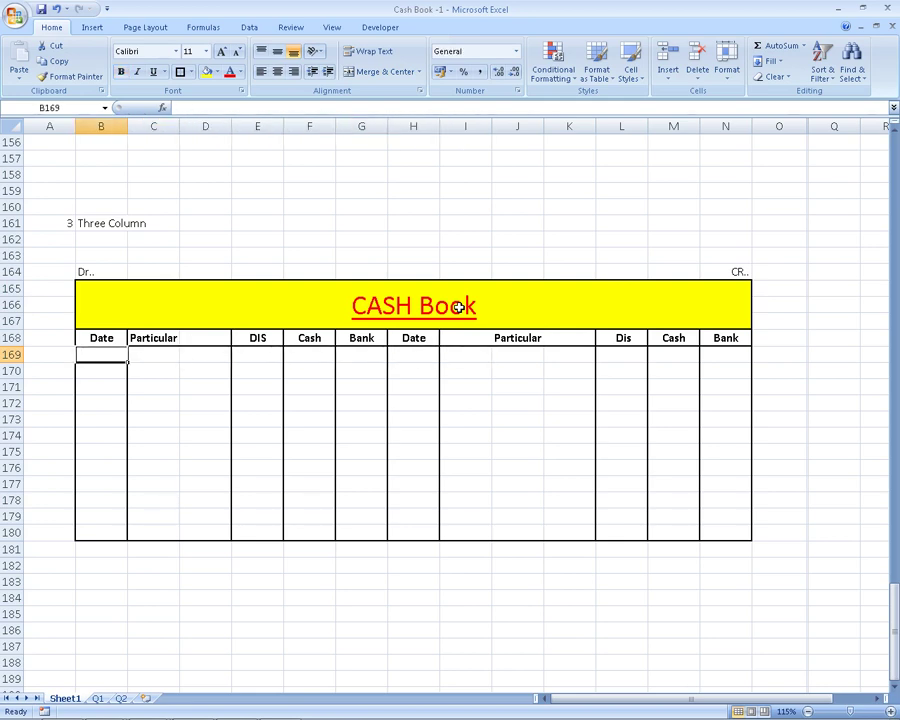
text(2017)
key(Return)
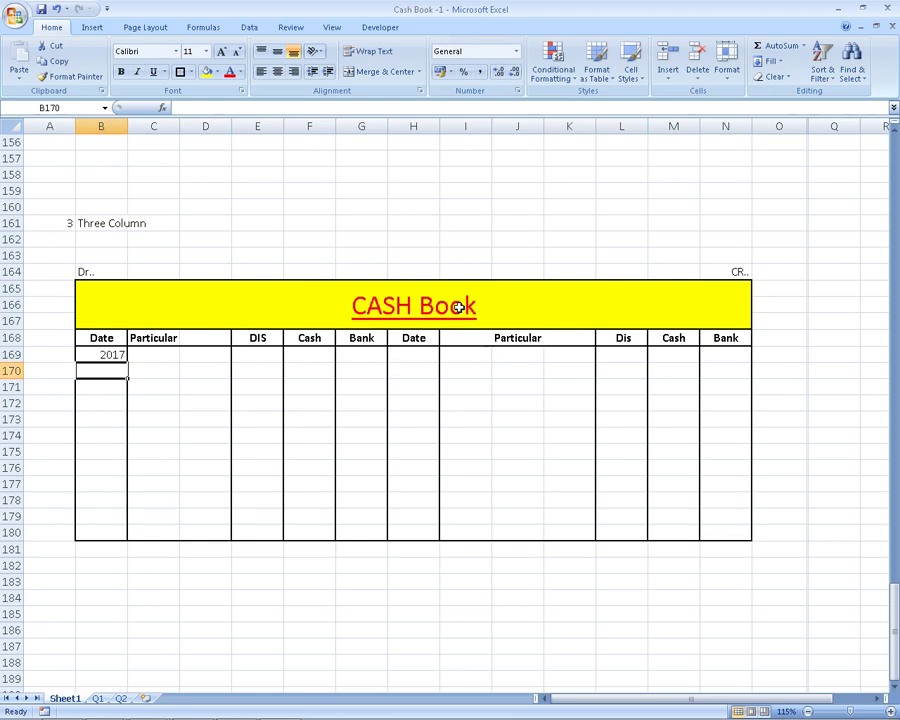
text(01-4)
key(BackSpace)
text(7)
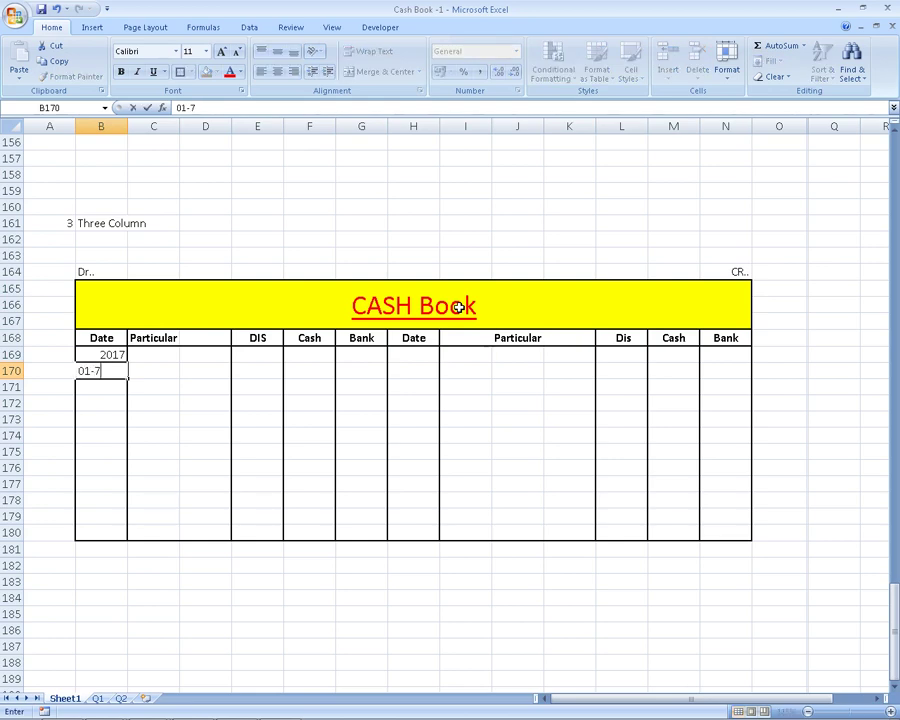
key(Return)
Enter 'To Balance B/d' as the particular for the 01-Jul opening row
key(Up)
key(Right)
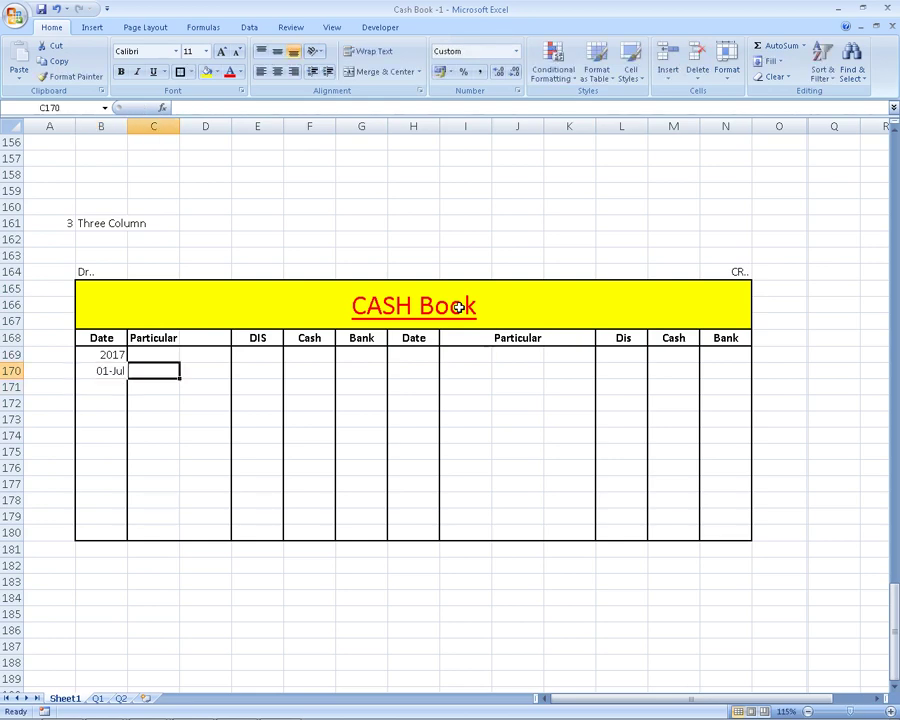
text(To Bal)
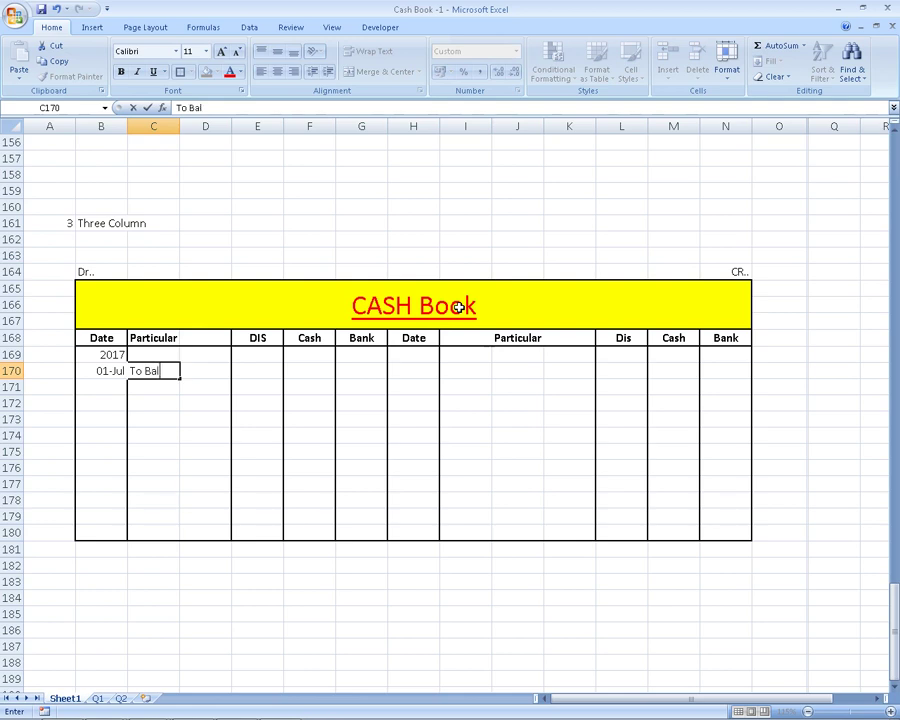
text(ance B/)
text(d)
key(Return)
key(Up)
key(Right)
key(Left)
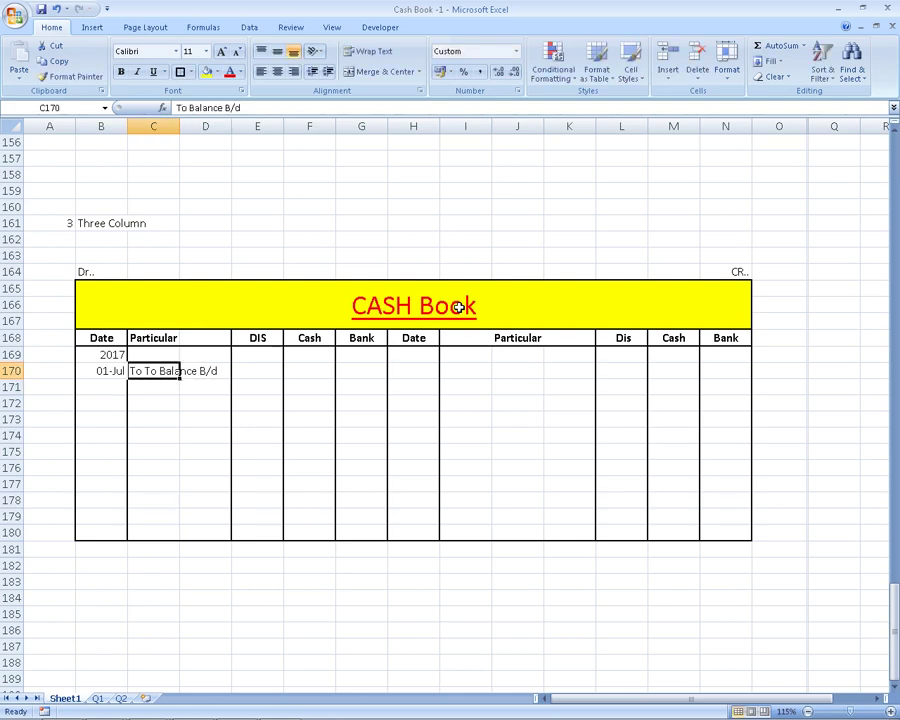
text(Bal)
key(BackSpace)
key(BackSpace)
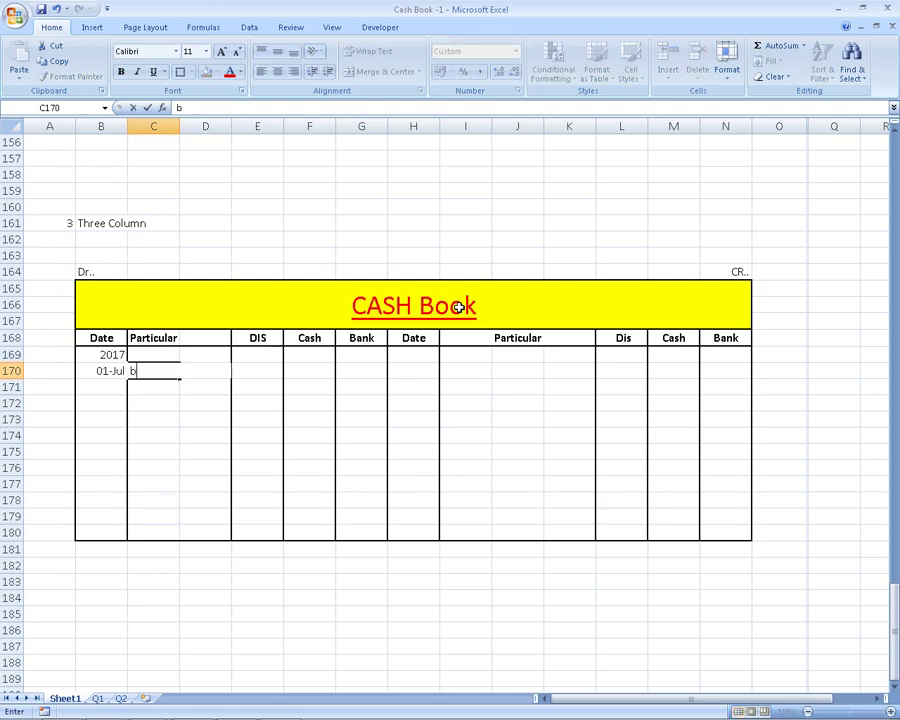
text(alanc)
text(e B/d)
key(Return)
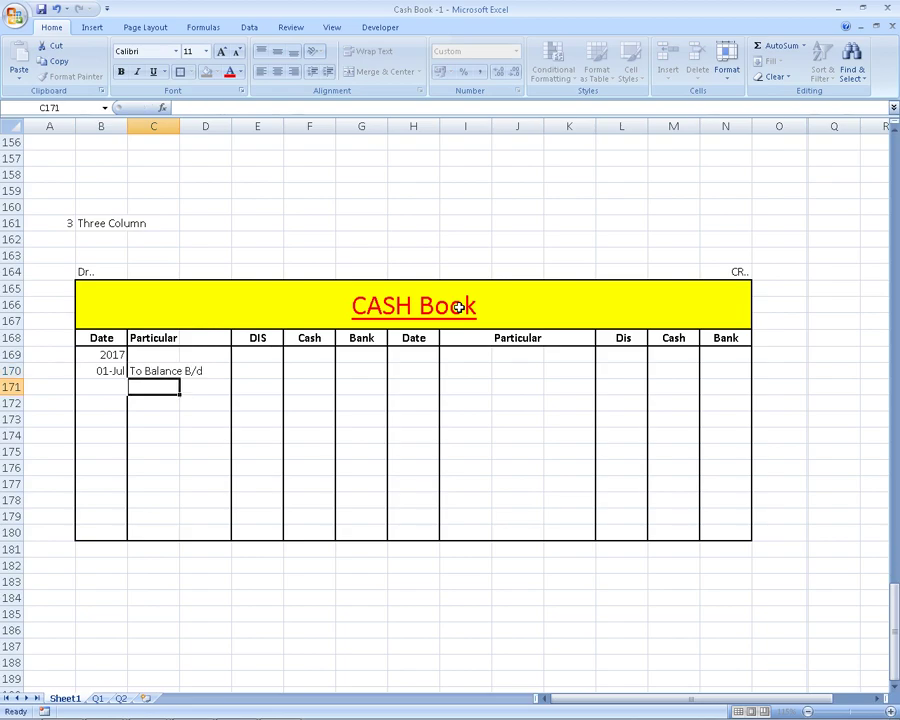
key(Up)
Record the 50000 opening cash from the PDF in the Cash column
key(alt+Tab)
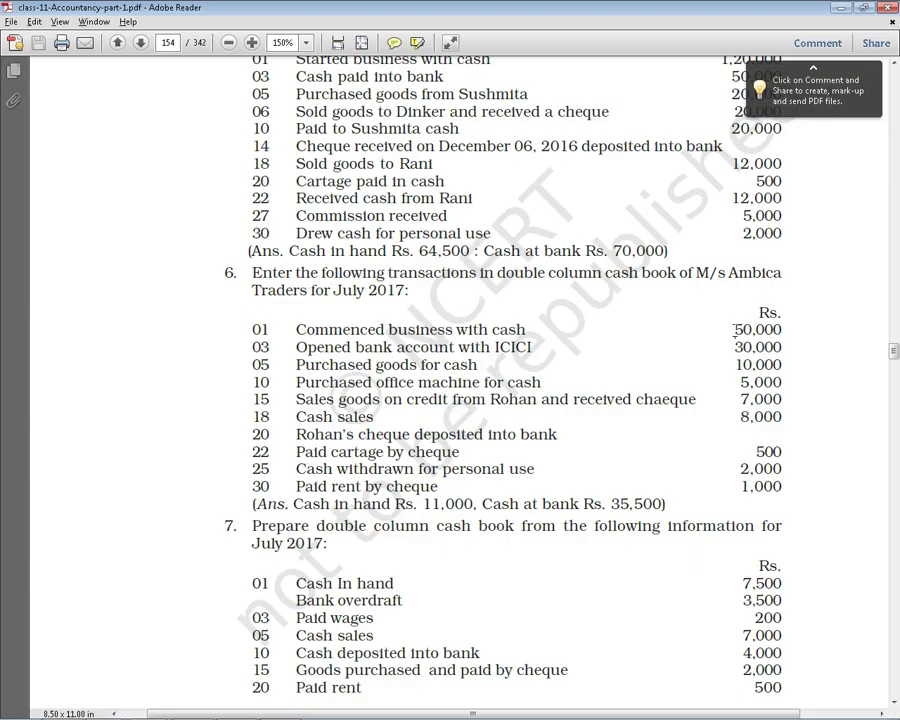
drag(736, 329, 784, 331)
key(alt+Tab)
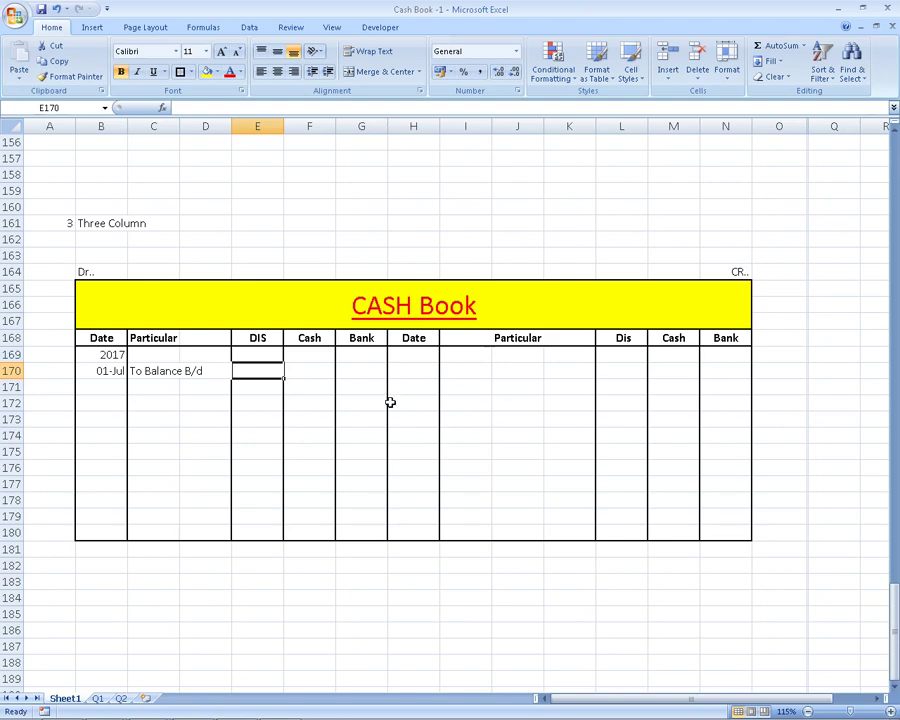
key(Right)
text(50000)
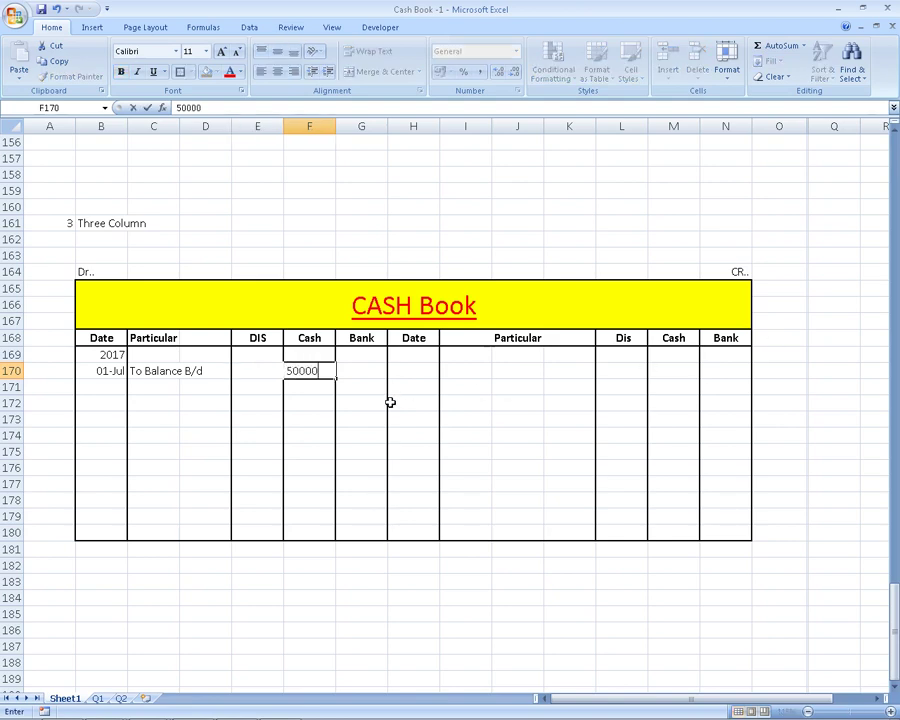
key(ctrl+Return)
Enter the 03-07 date for the bank deposit in row 171
key(alt+Tab)
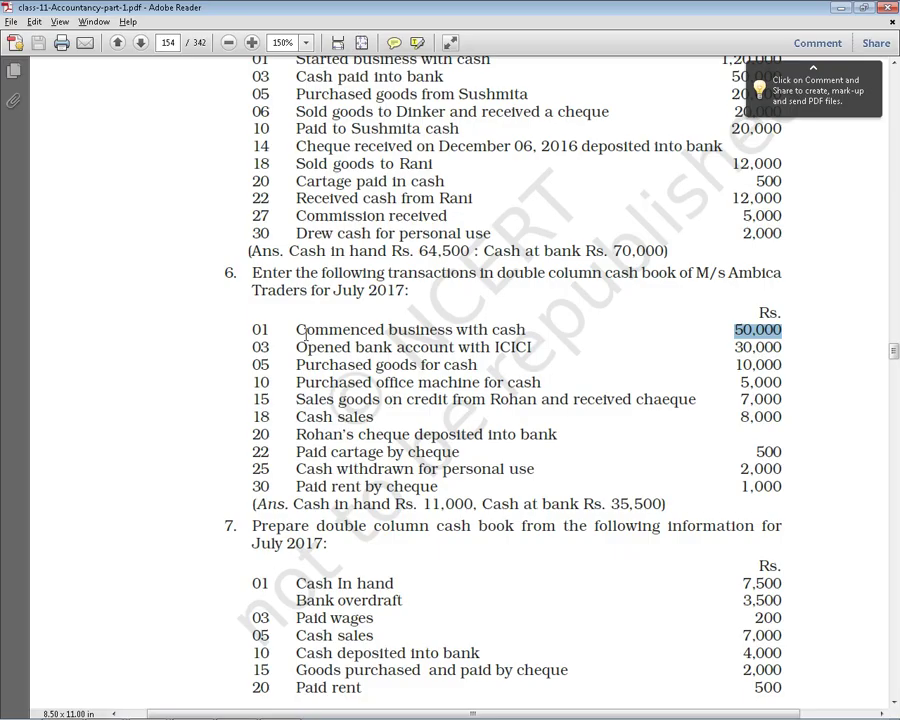
drag(296, 347, 490, 348)
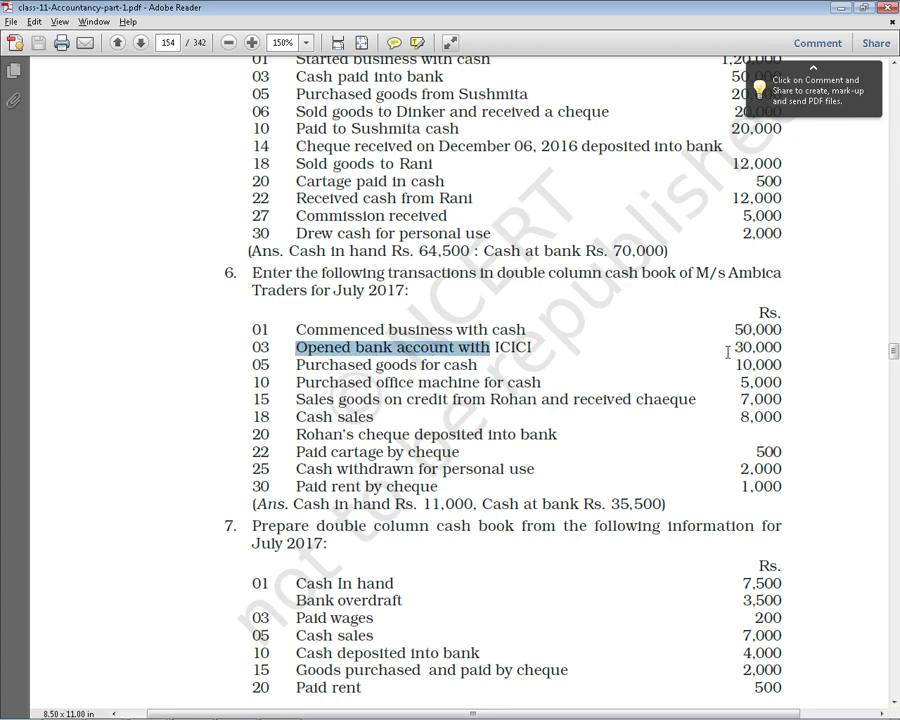
key(alt+Tab)
click(113, 391)
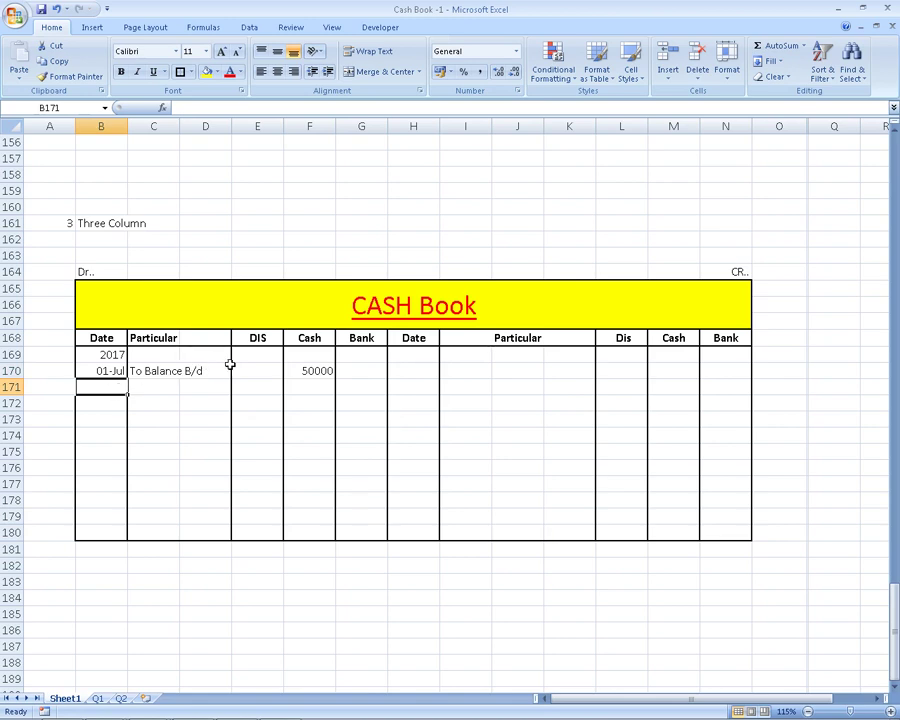
key(alt+Tab)
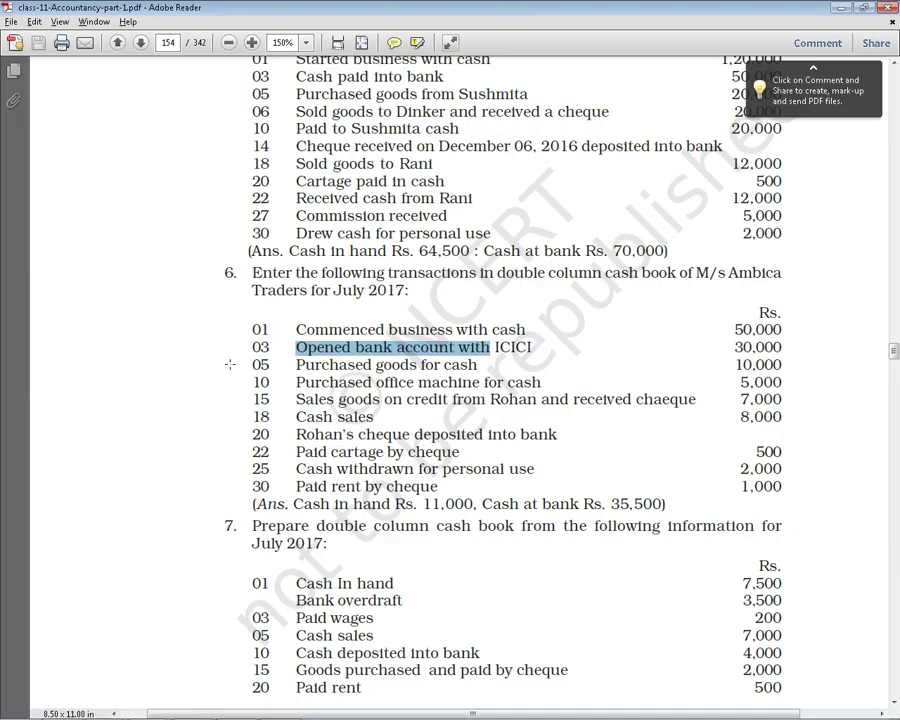
key(alt+Tab)
text(03-07)
key(Return)
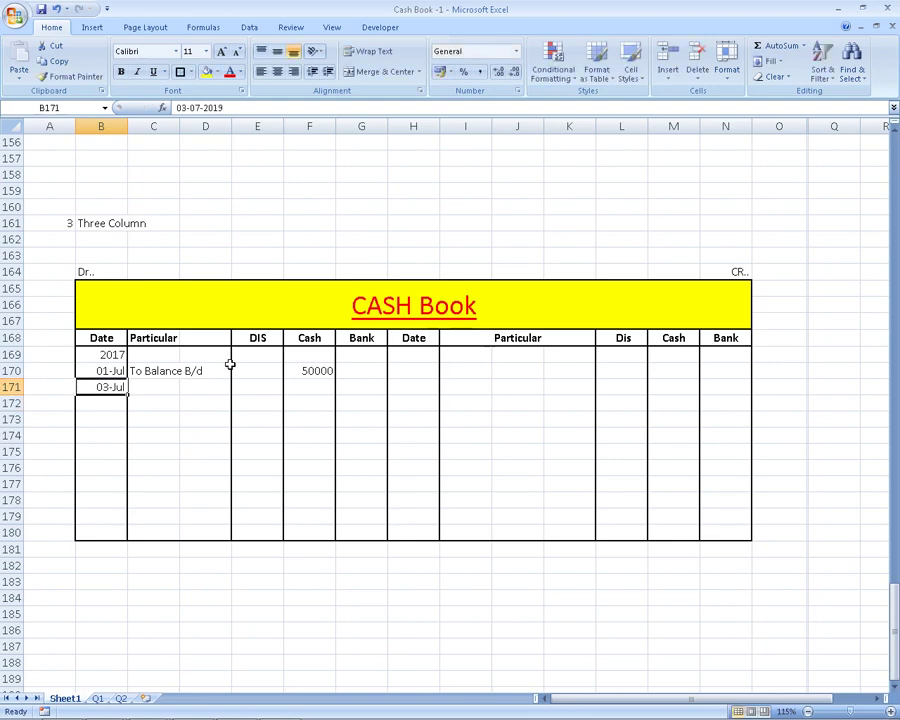
Enter 'To TO CASH' with 30000 in the Bank column of row 171
key(Right)
text(TO)
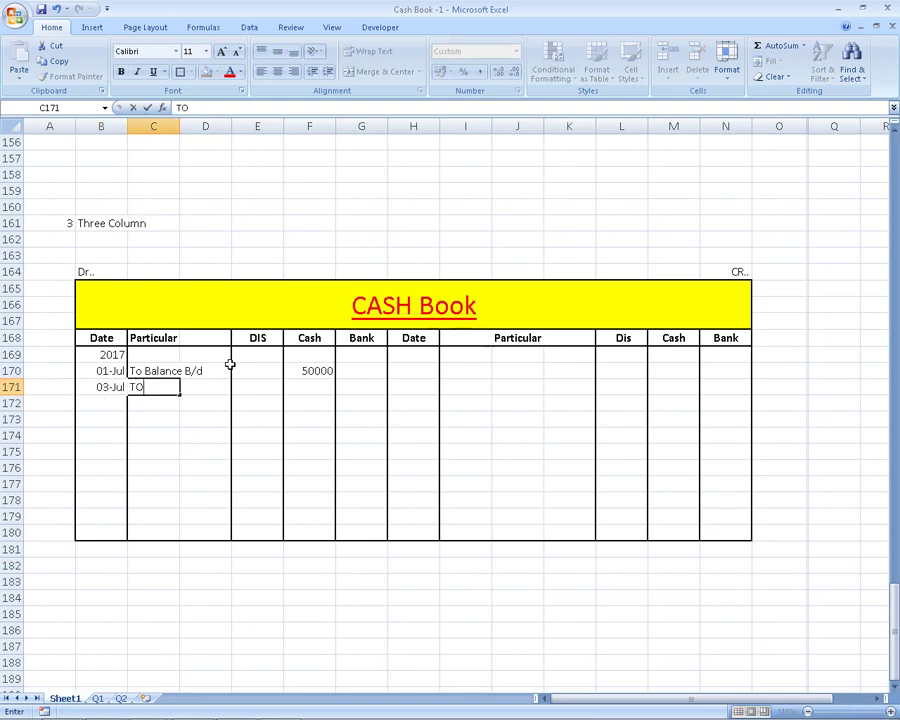
text( CASH)
key(Home)
text(To)
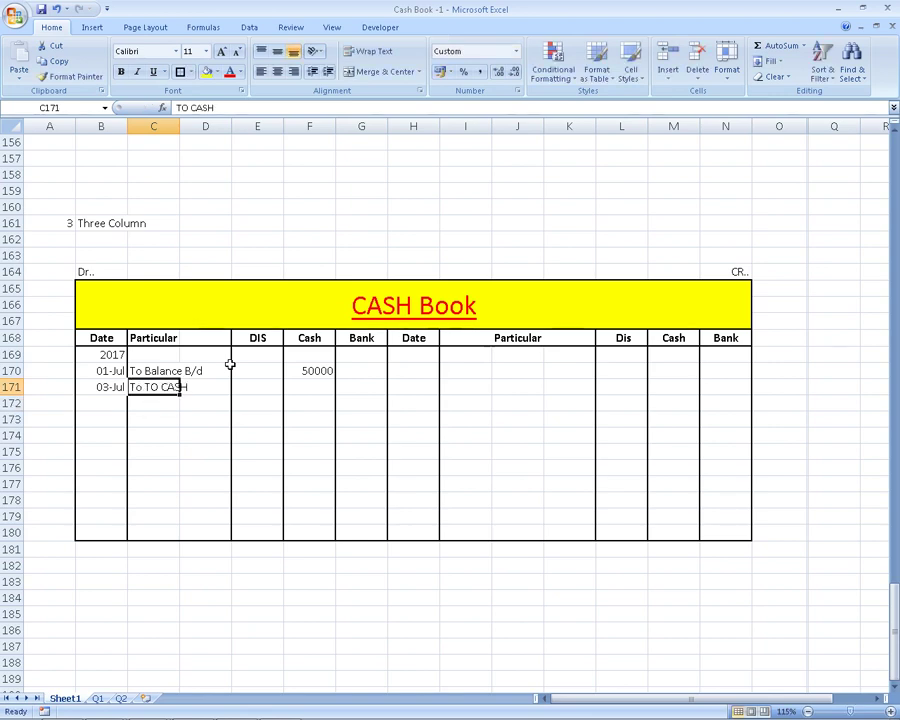
key(Tab)
key(Right)
key(Right)
key(Right)
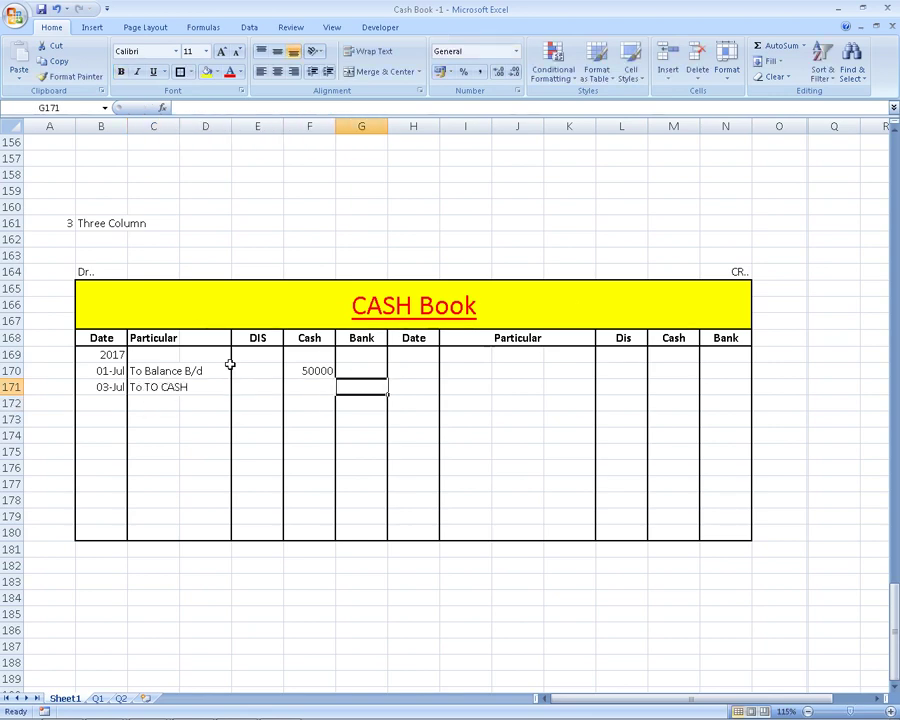
key(alt+Tab)
key(alt+Tab)
text(30000)
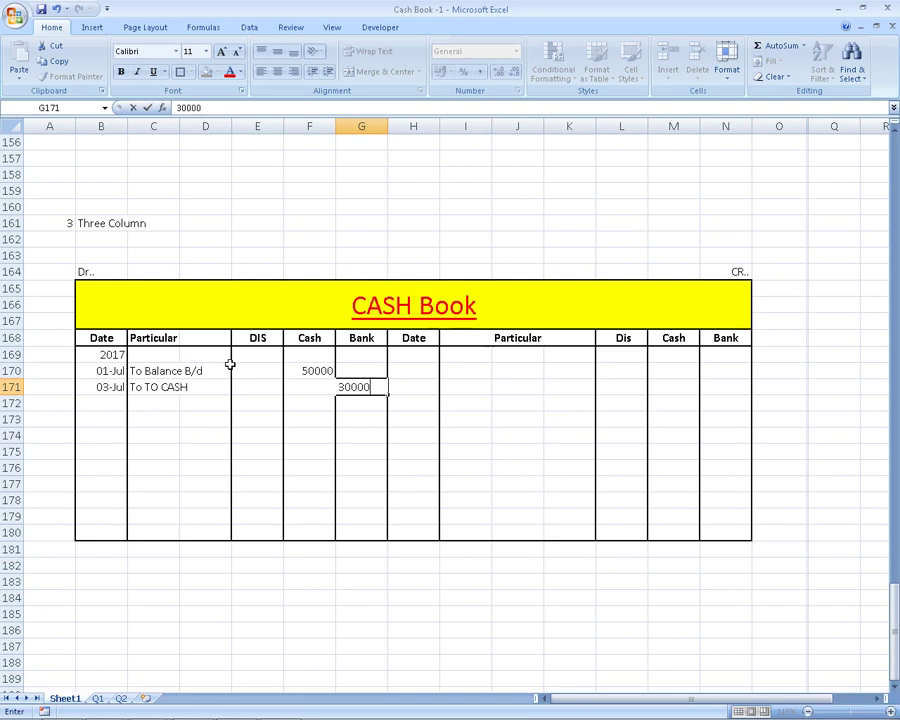
key(Return)
key(Up)
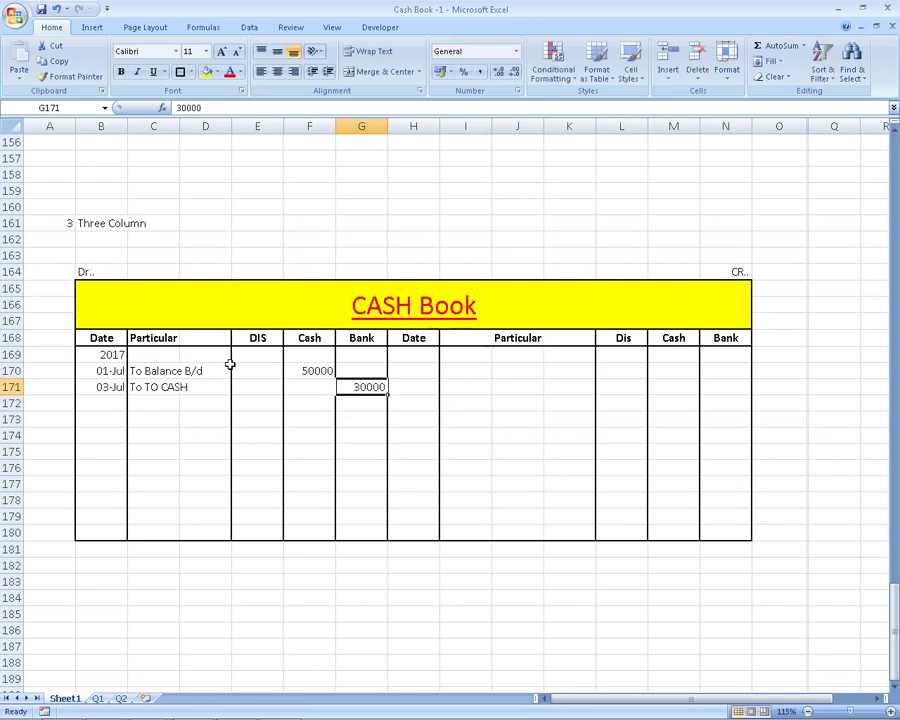
Discard a mistaken PNB entry and enter 'ICICI BANK' in the credit Particular cell
key(Left)
key(Up)
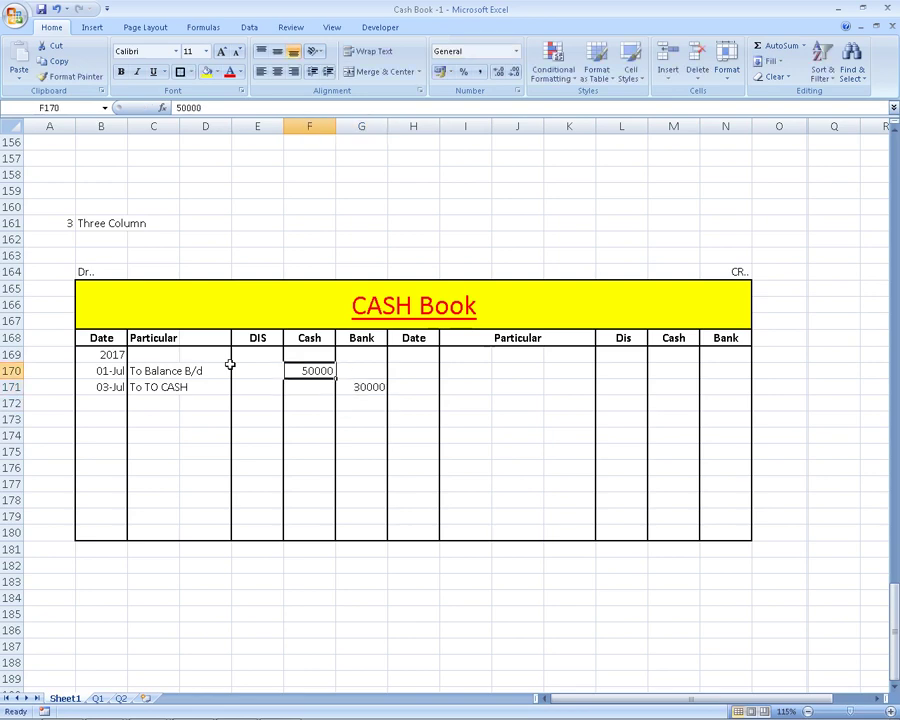
key(Right)
key(Right)
key(Right)
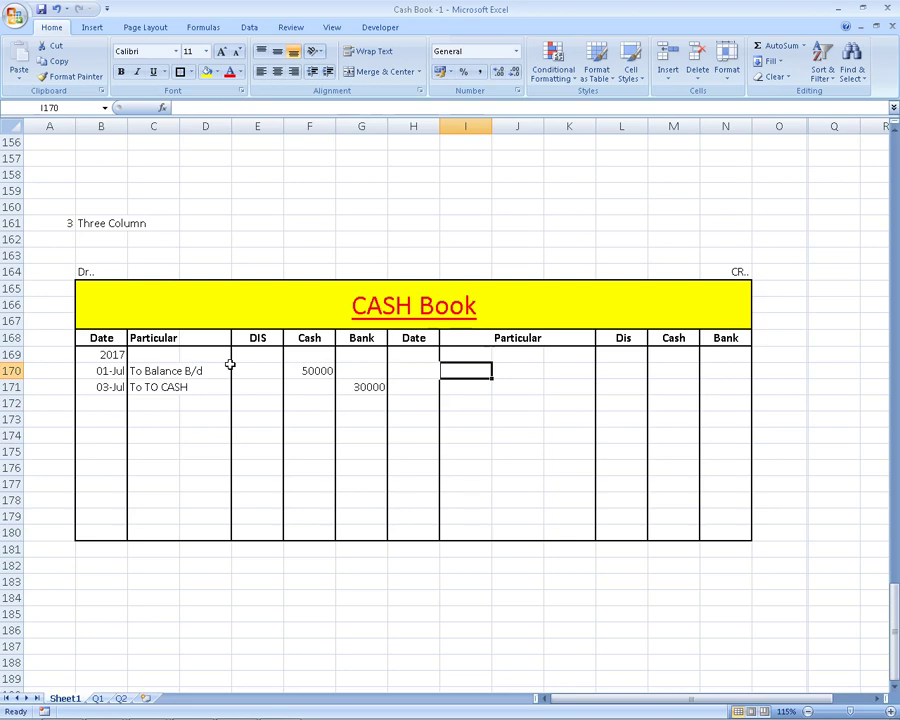
key(Up)
text(P)
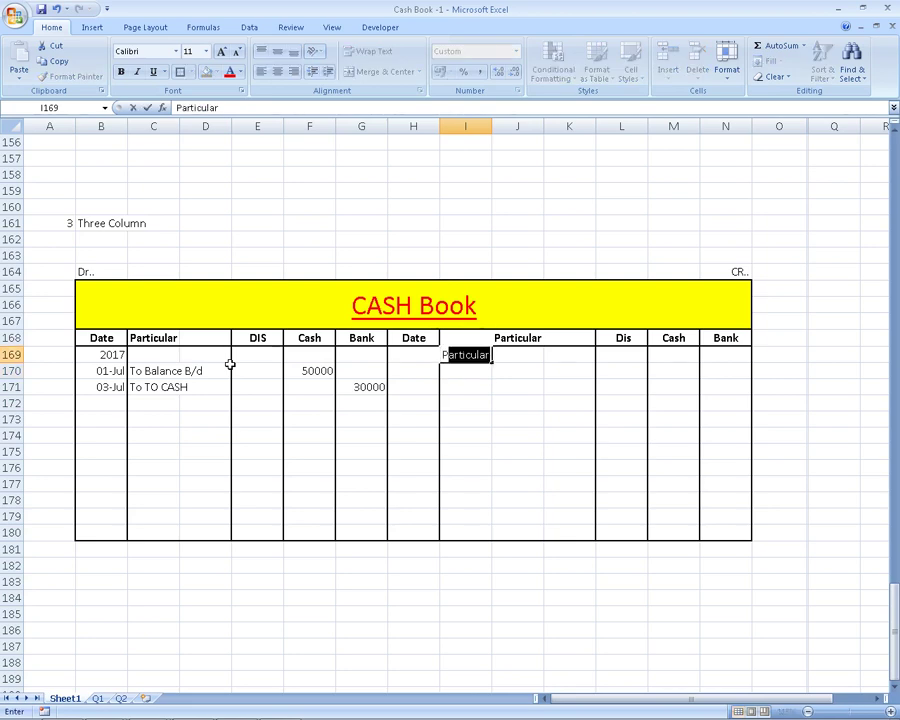
text(NB)
key(BackSpace)
key(BackSpace)
key(BackSpace)
key(alt+n)
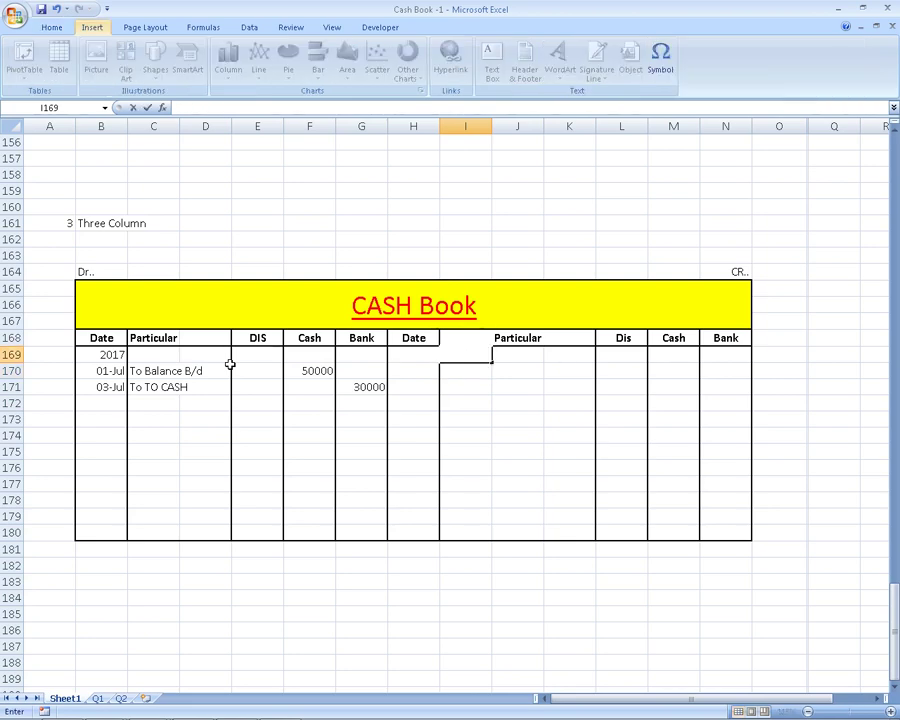
key(Return)
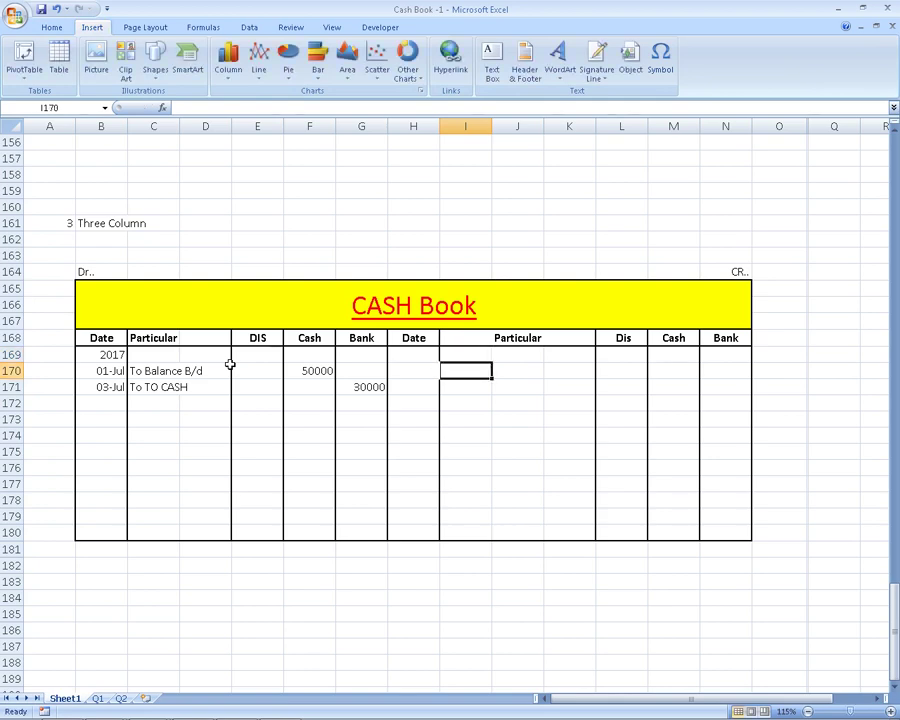
text(ICICI)
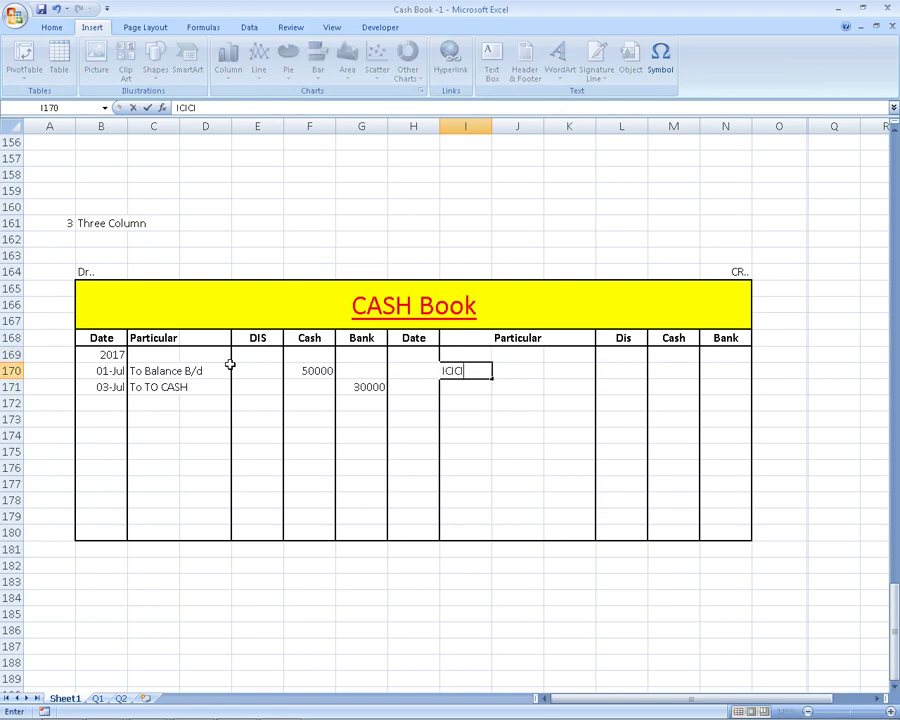
text( BANK)
key(Return)
Change the credit particular to 'BY ICICI BANK' and enter 30000 in its Cash column
key(Up)
key(F2)
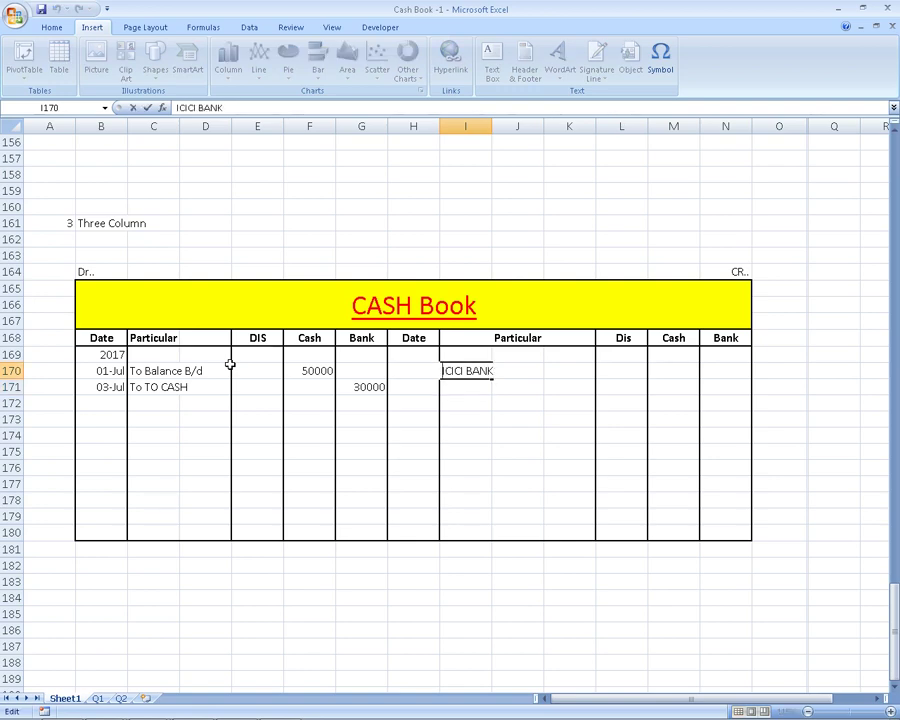
text(BY)
key(Return)
key(Up)
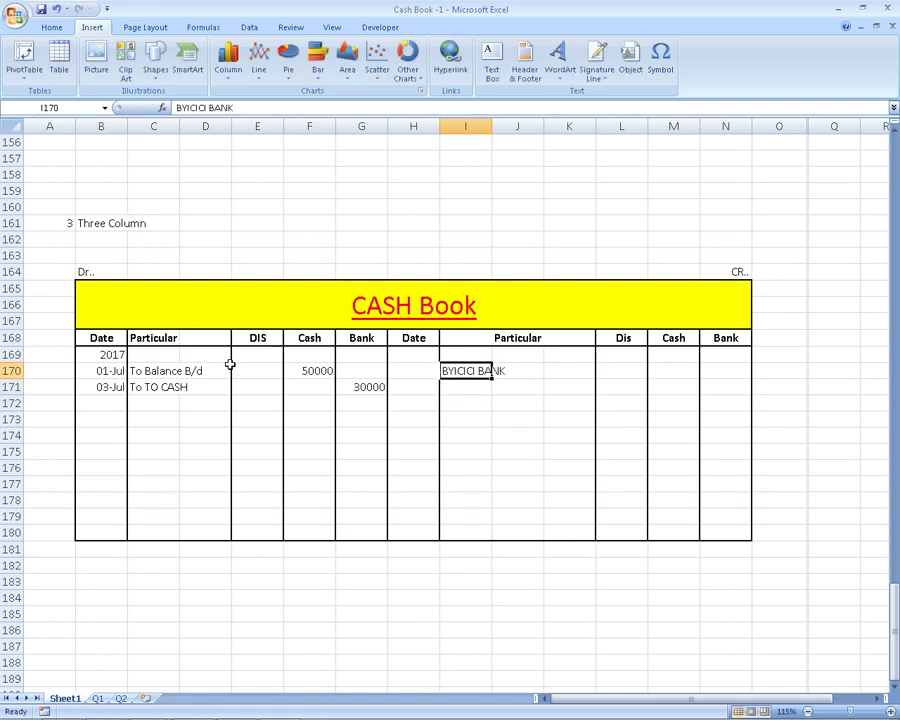
text(BY IC)
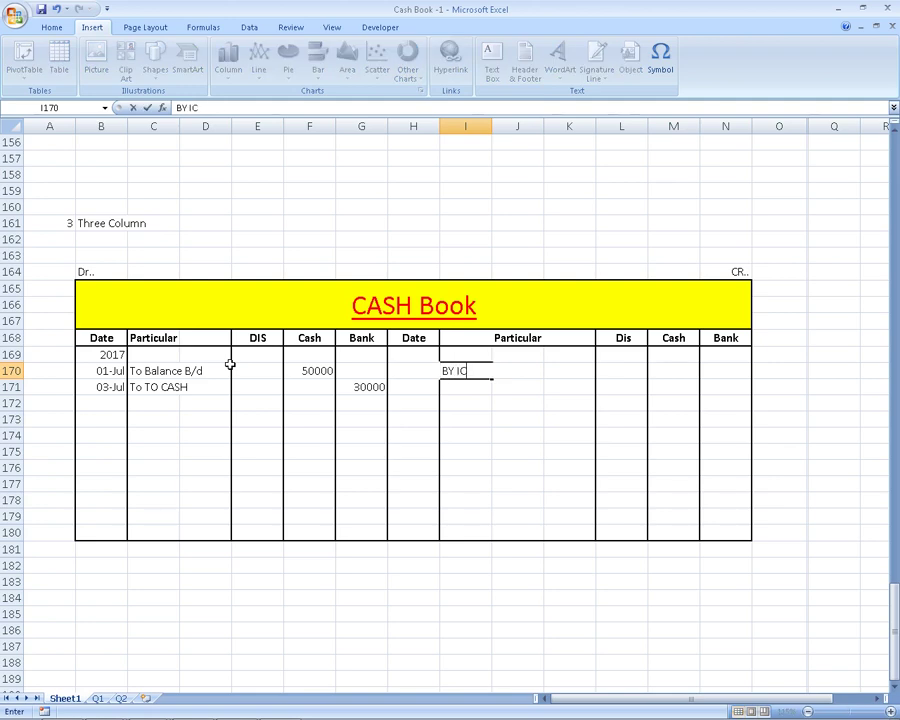
text(ICI BANK)
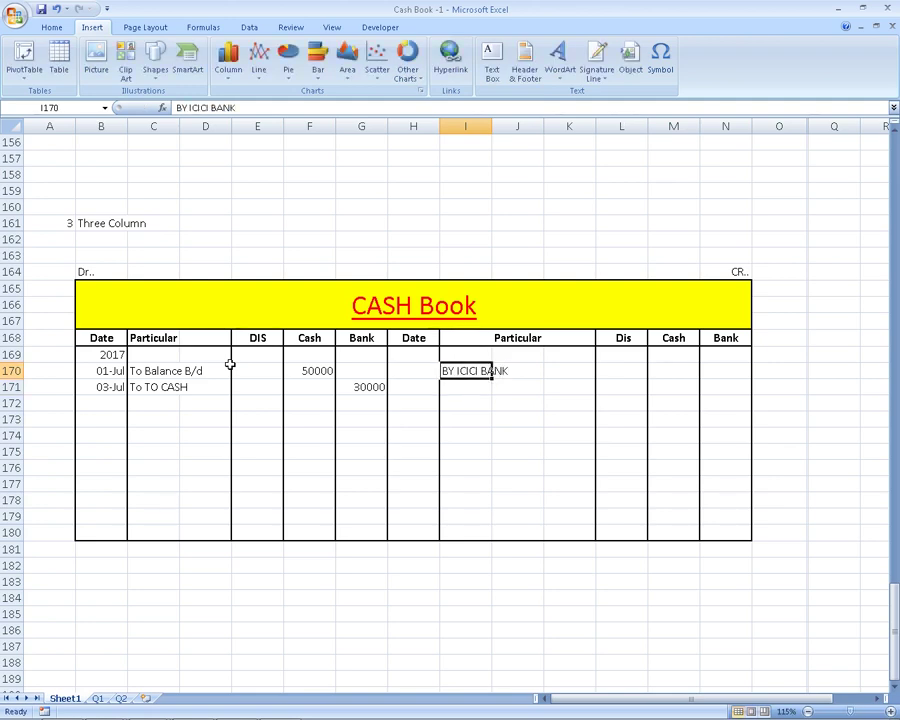
key(Tab)
key(Tab)
key(Tab)
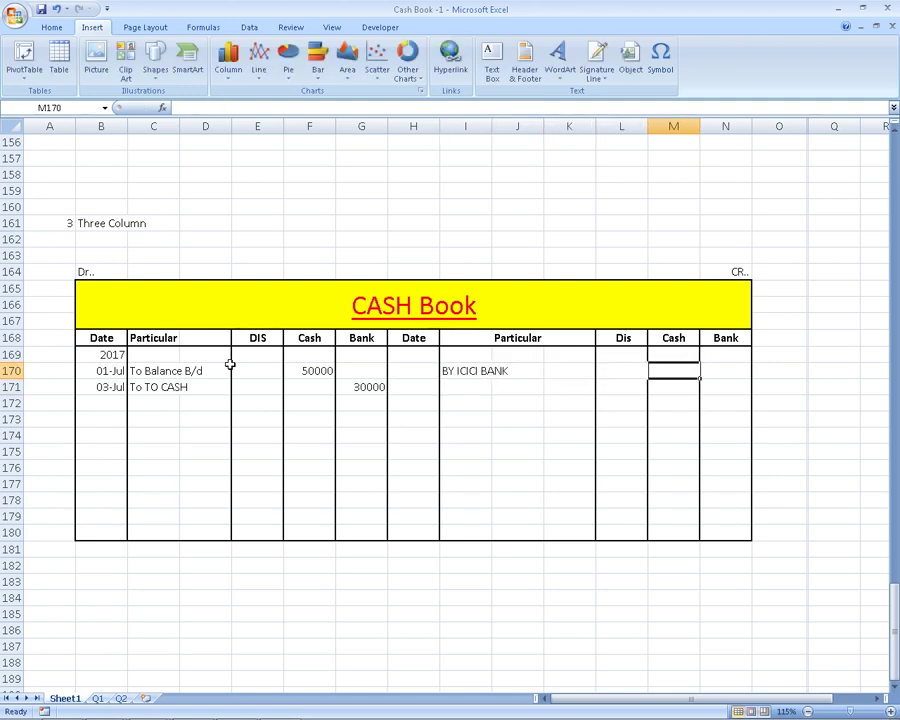
text(30000)
key(Return)
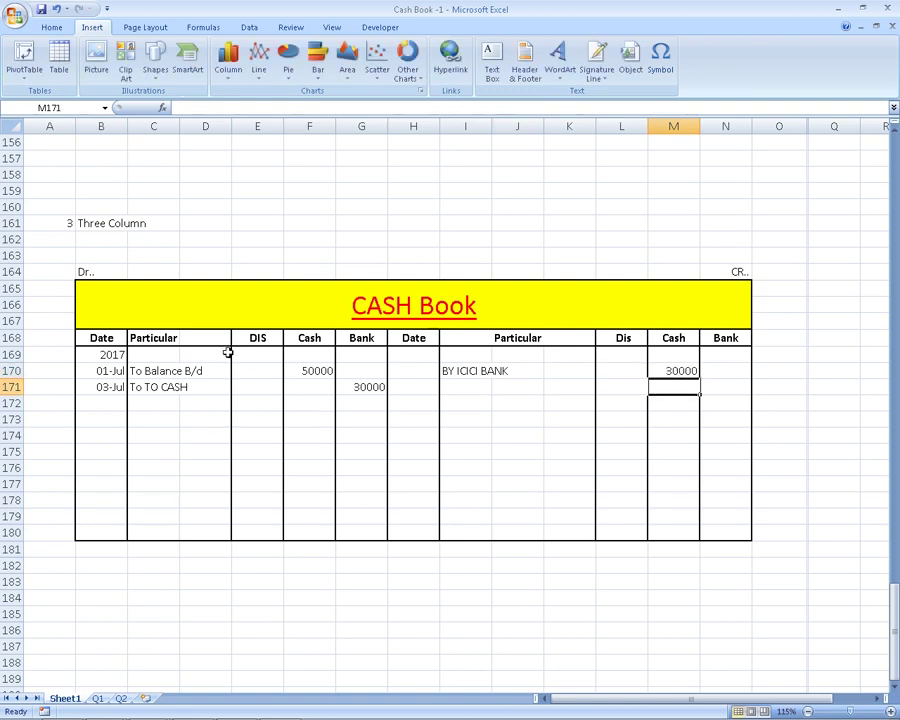
Widen the Particular column C and shrink column D to a narrow strip
click(224, 354)
click(226, 370)
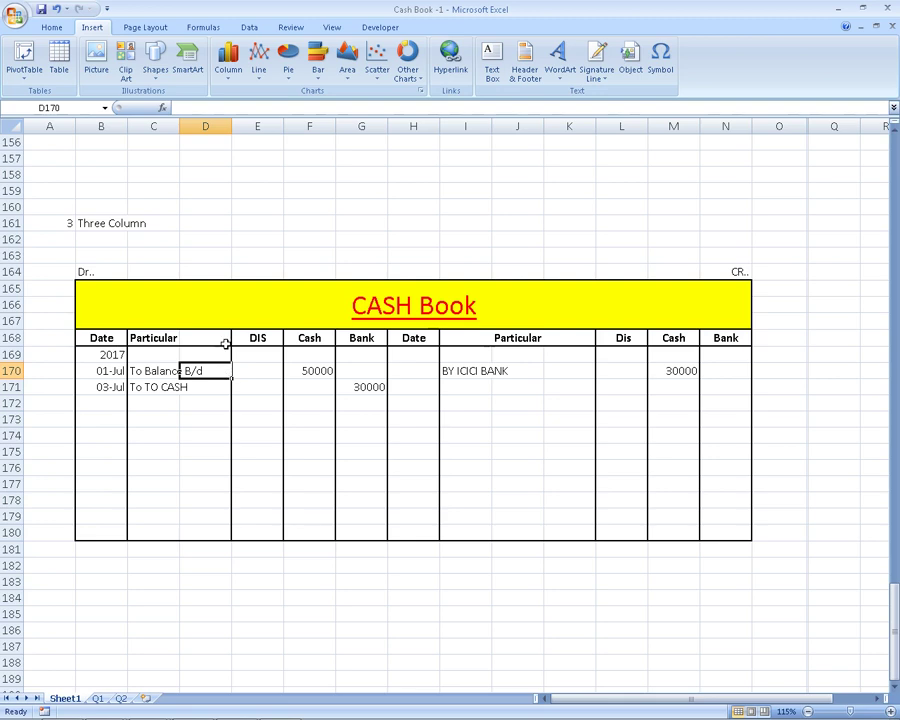
drag(226, 344, 230, 530)
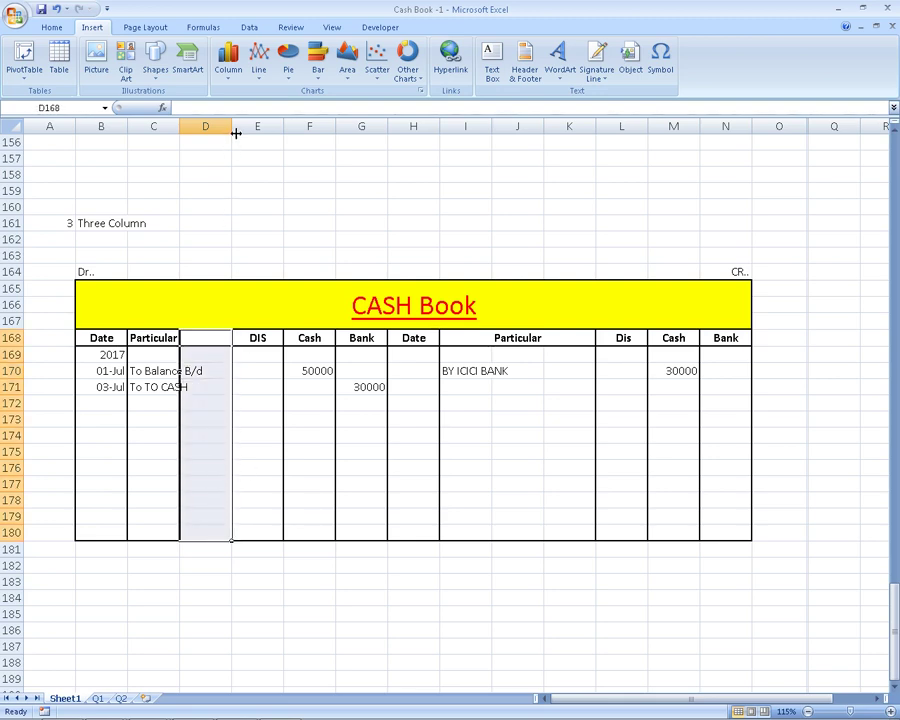
drag(236, 133, 262, 133)
drag(180, 133, 247, 143)
click(231, 378)
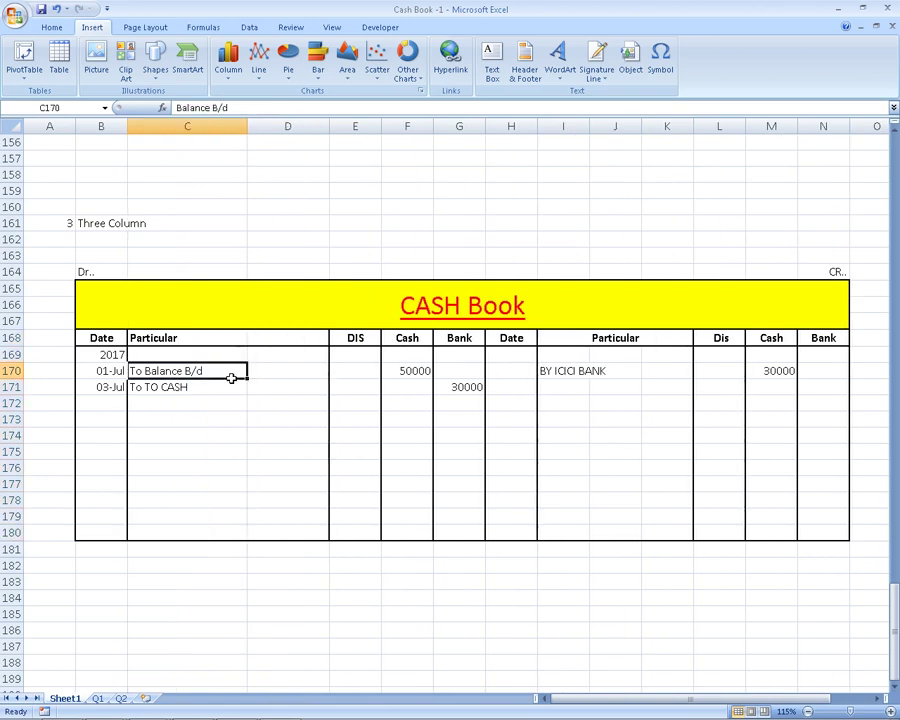
click(263, 412)
drag(329, 121, 261, 124)
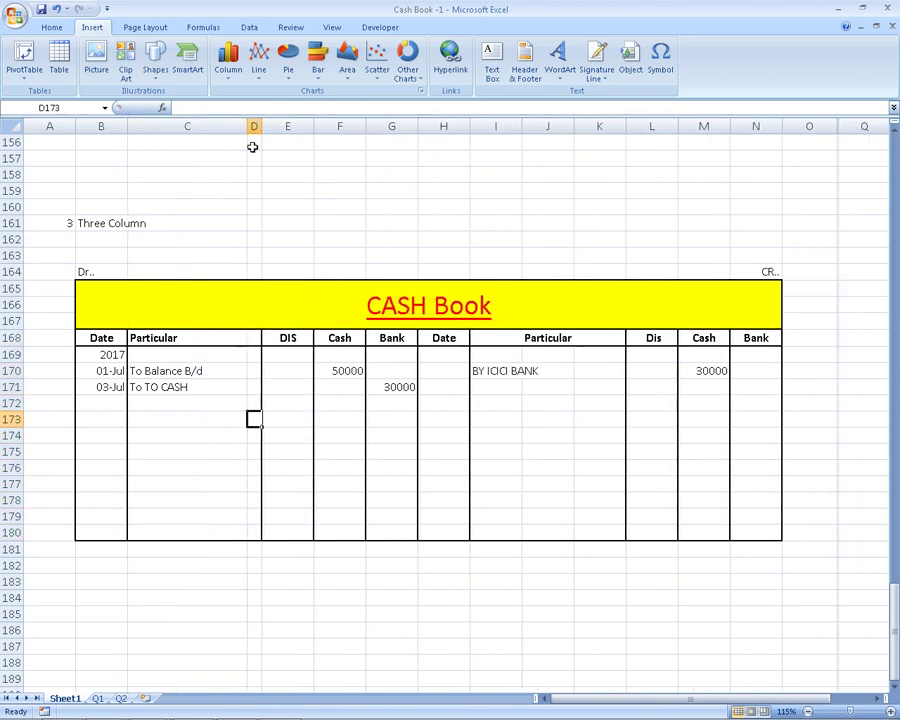
Put a C contra marker in D171 and check the 50000 opening cash against the PDF
click(252, 391)
text(c)
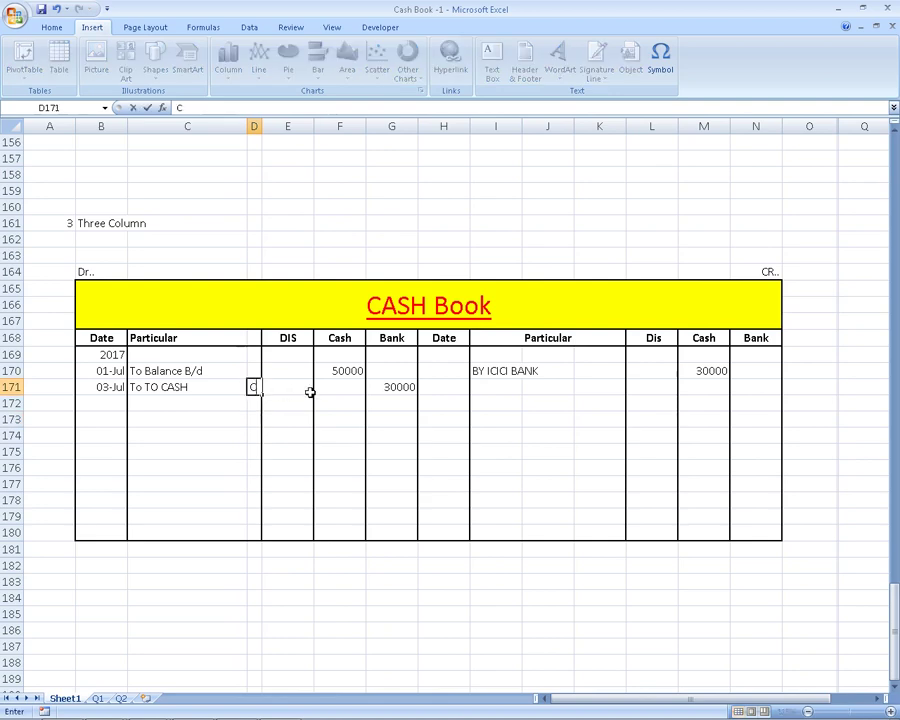
key(Return)
key(alt+Tab)
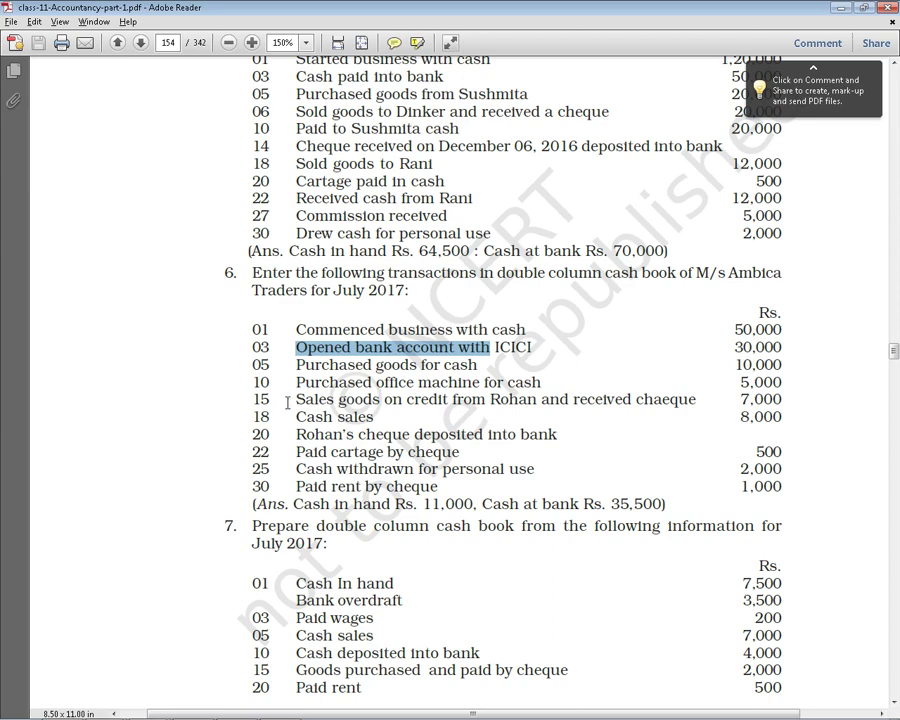
drag(297, 329, 780, 330)
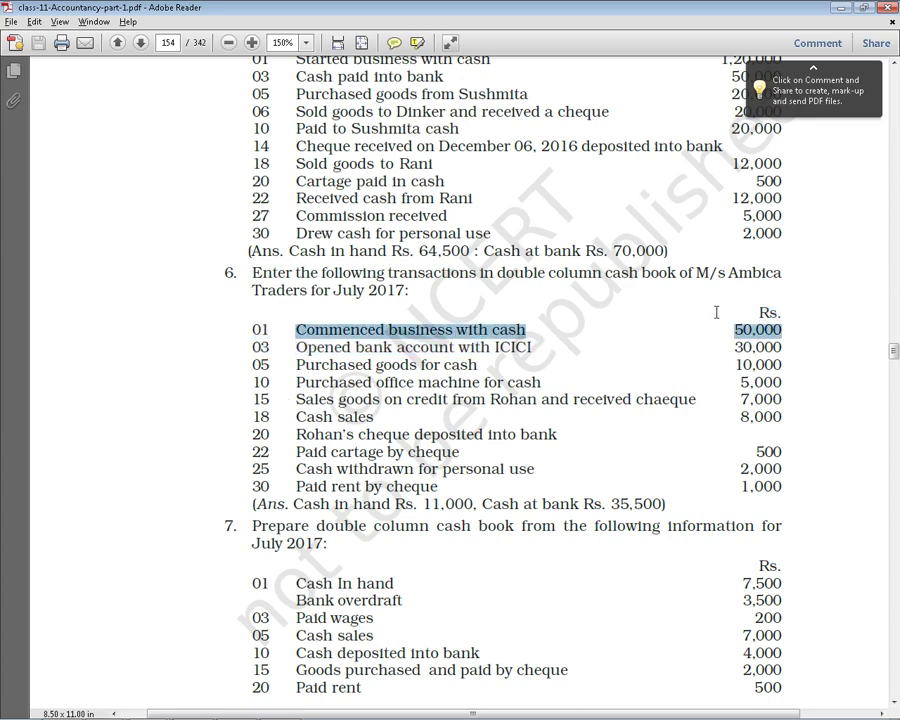
key(alt+Tab)
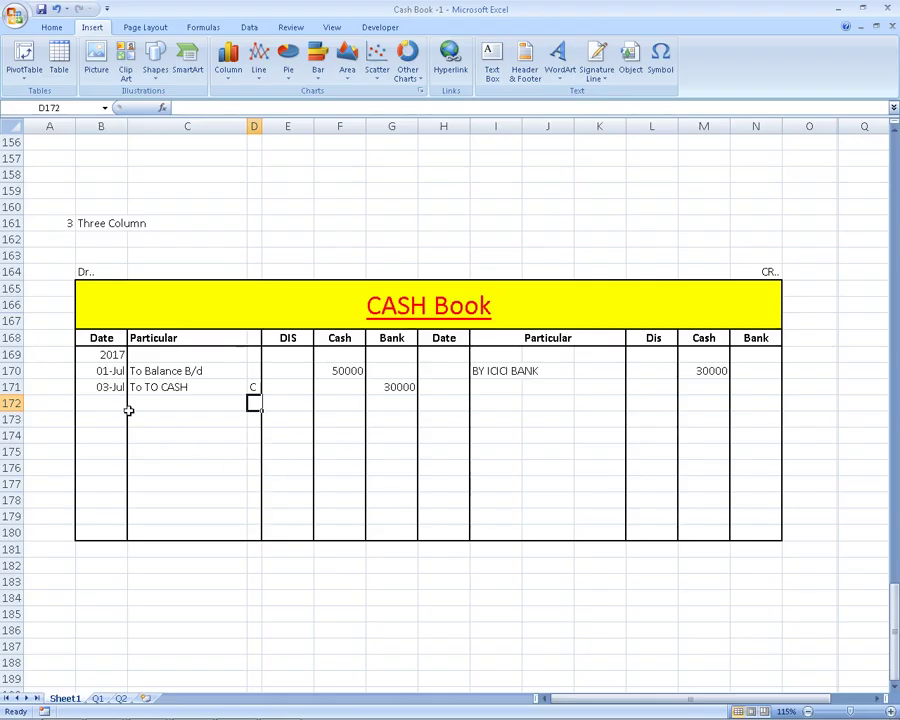
click(340, 371)
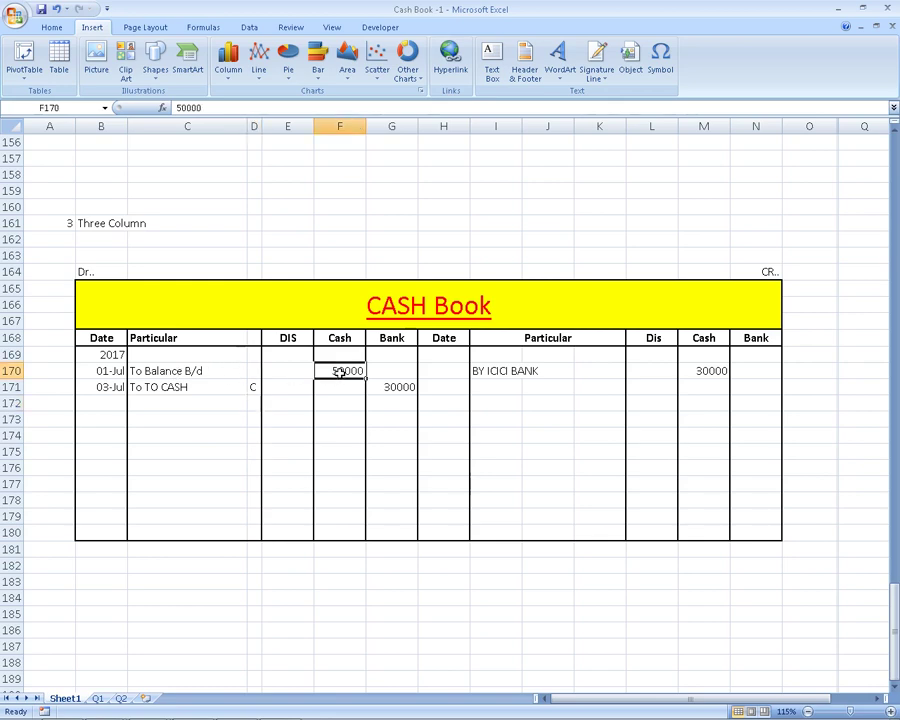
Rewrite the 03-Jul particular in C171 so it reads 'To CASH'
click(147, 390)
text(to)
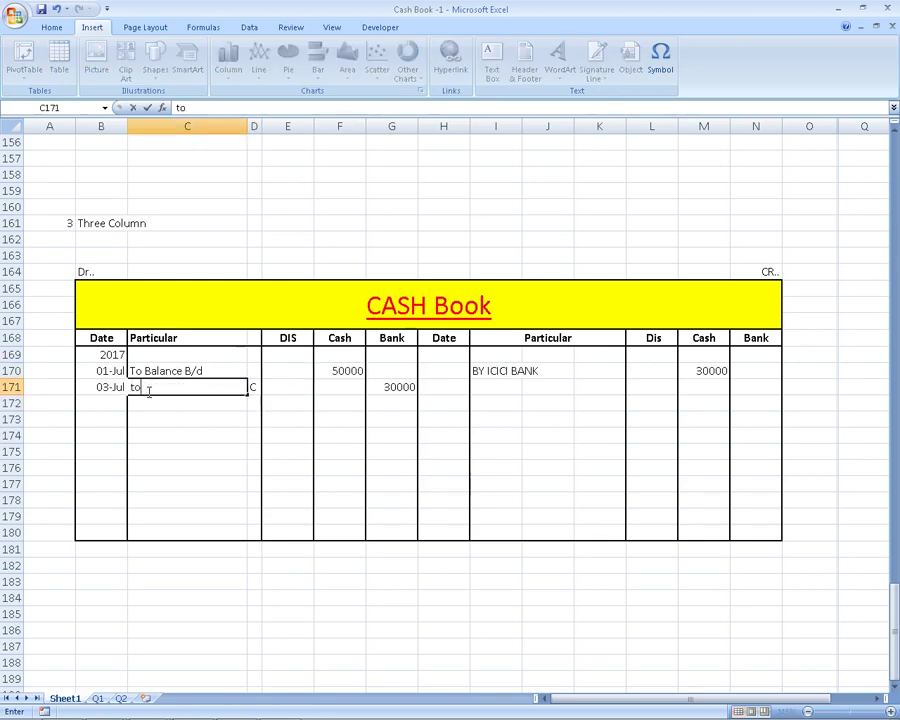
key(BackSpace)
key(BackSpace)
text(CASH)
key(Return)
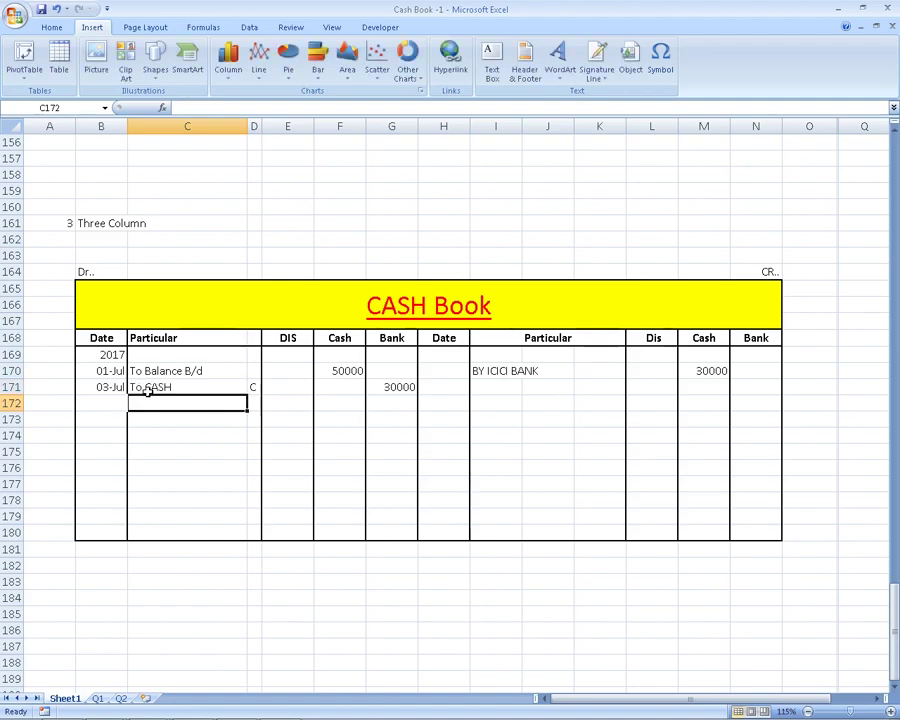
key(alt+Tab)
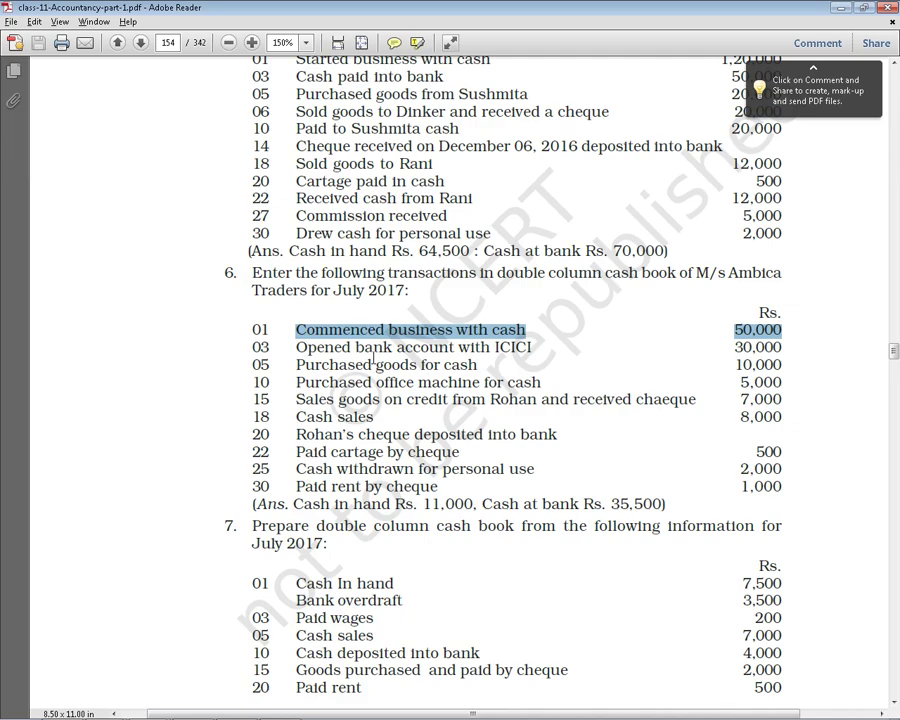
key(alt+Tab)
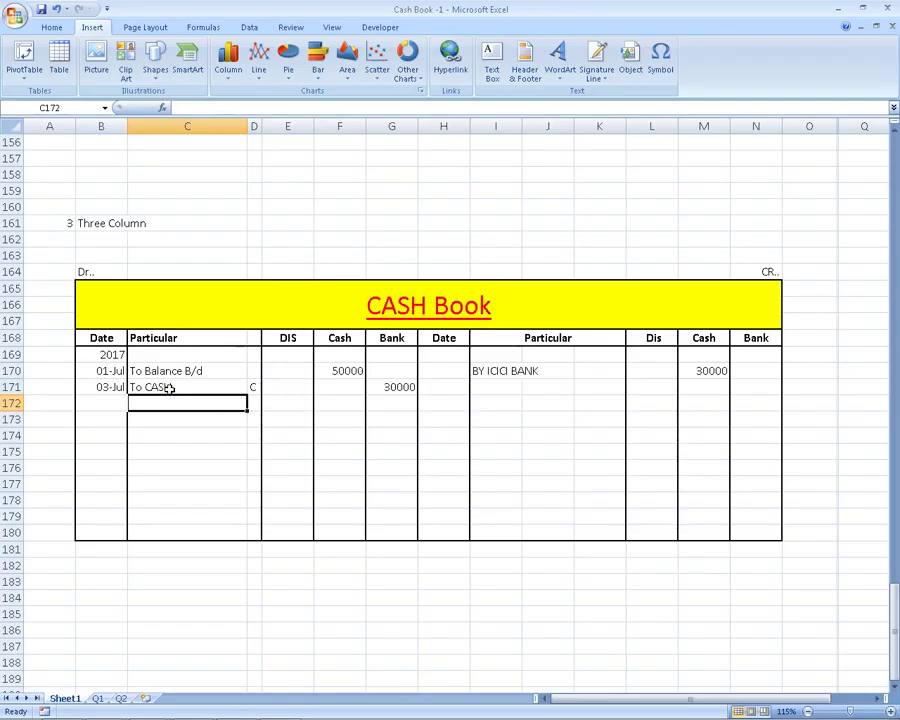
Review the To CASH 30000 and BY ICICI BANK 30000 cells, selecting F170:M170 and G171:J171
click(170, 389)
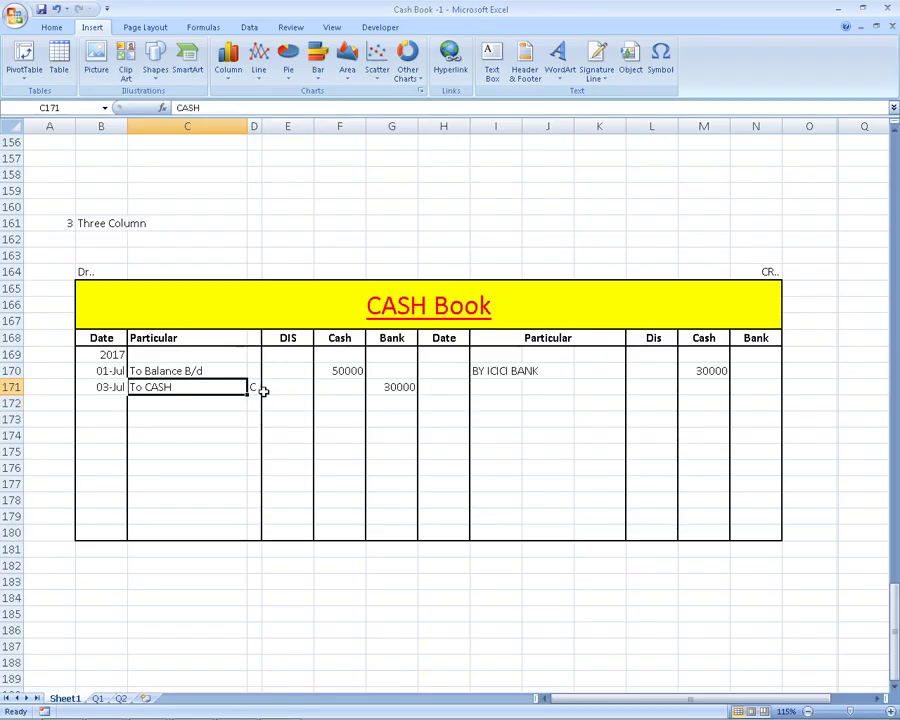
click(391, 389)
click(386, 388)
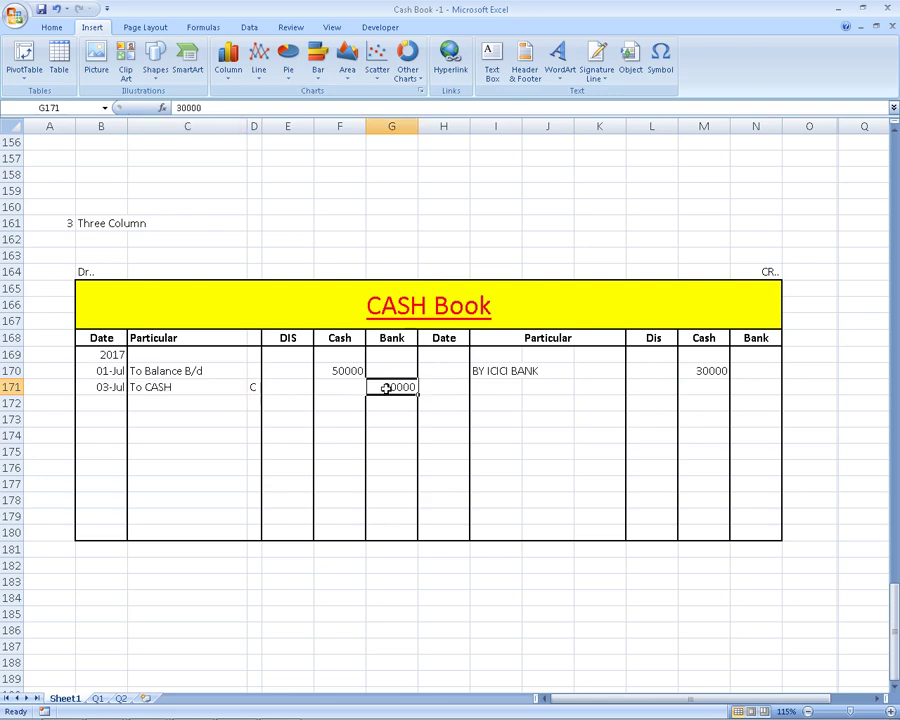
click(146, 388)
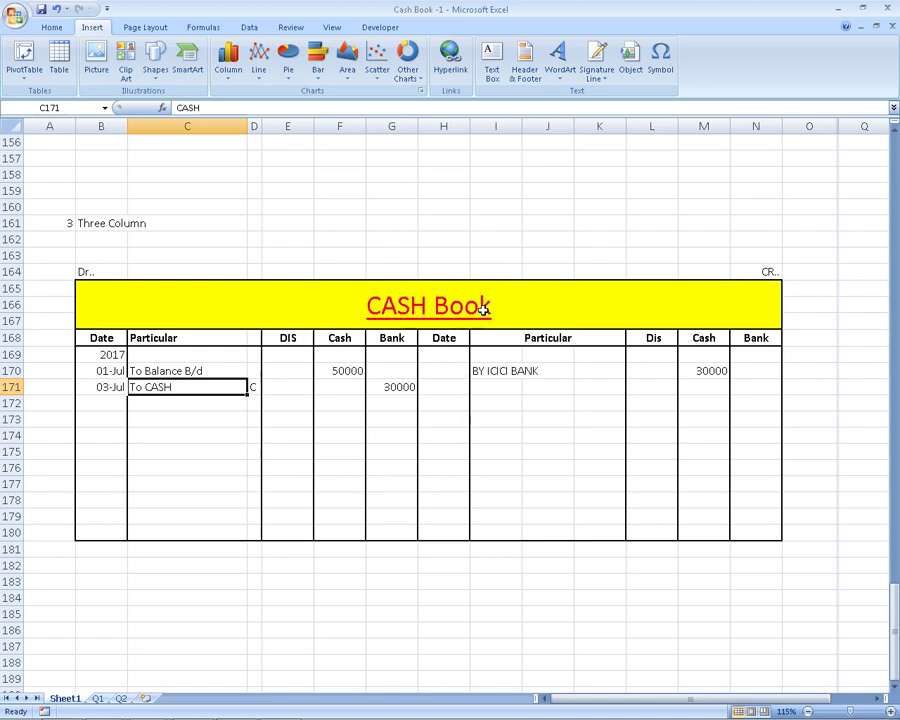
click(478, 369)
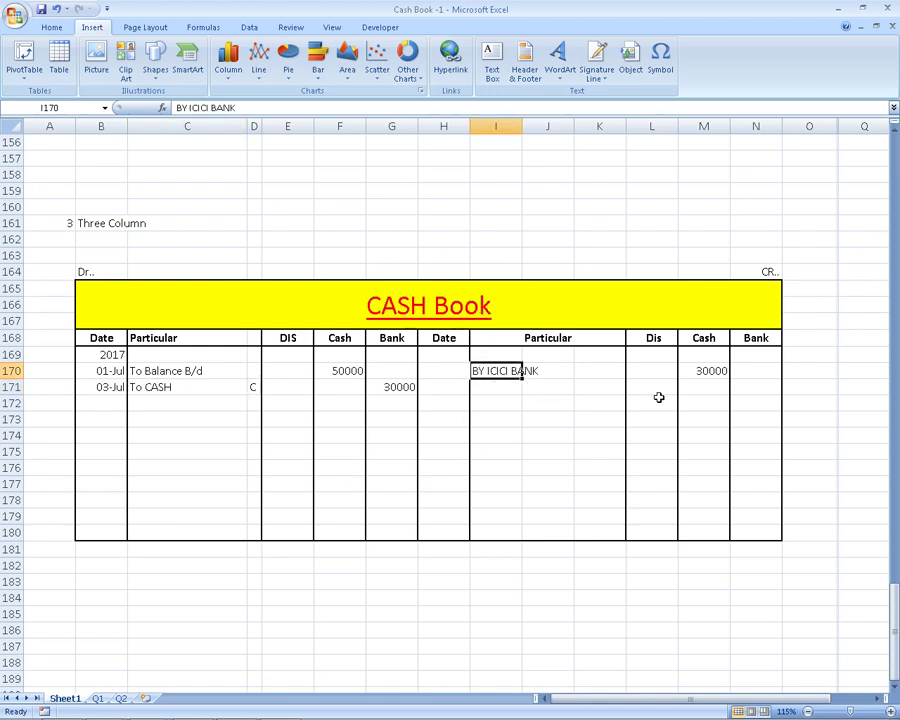
click(716, 373)
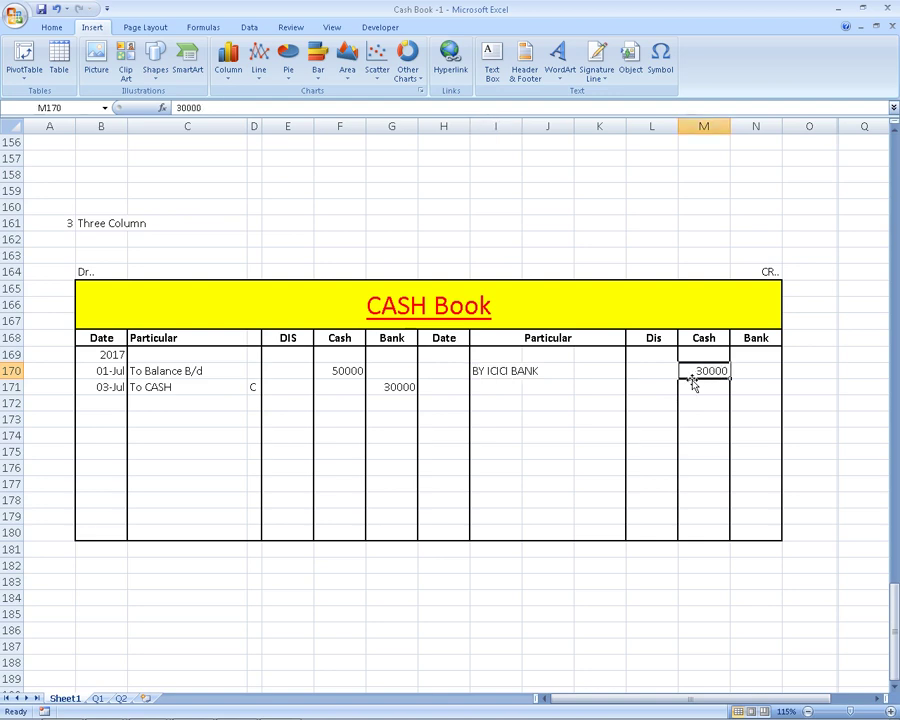
click(352, 371)
drag(352, 371, 704, 370)
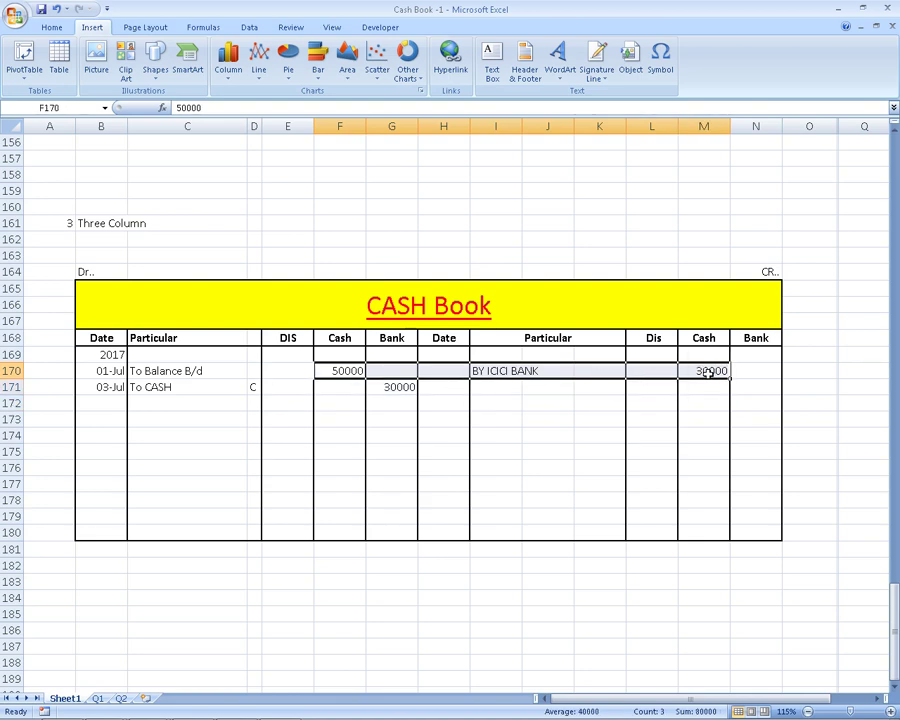
drag(396, 389, 531, 381)
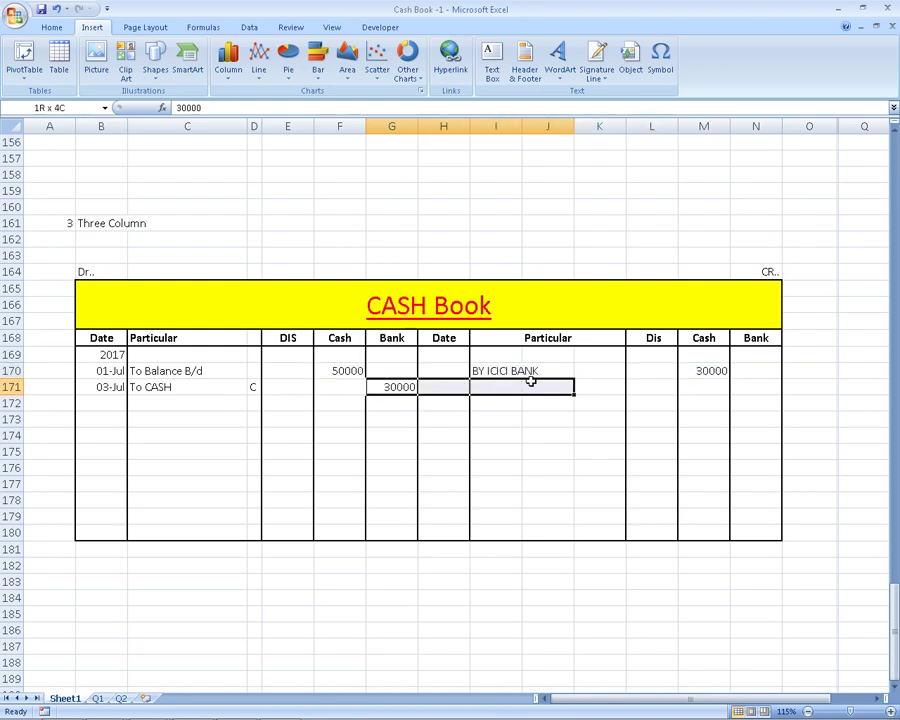
Copy the word 'Purchased' from the 05 July transaction in the PDF
key(alt+Tab)
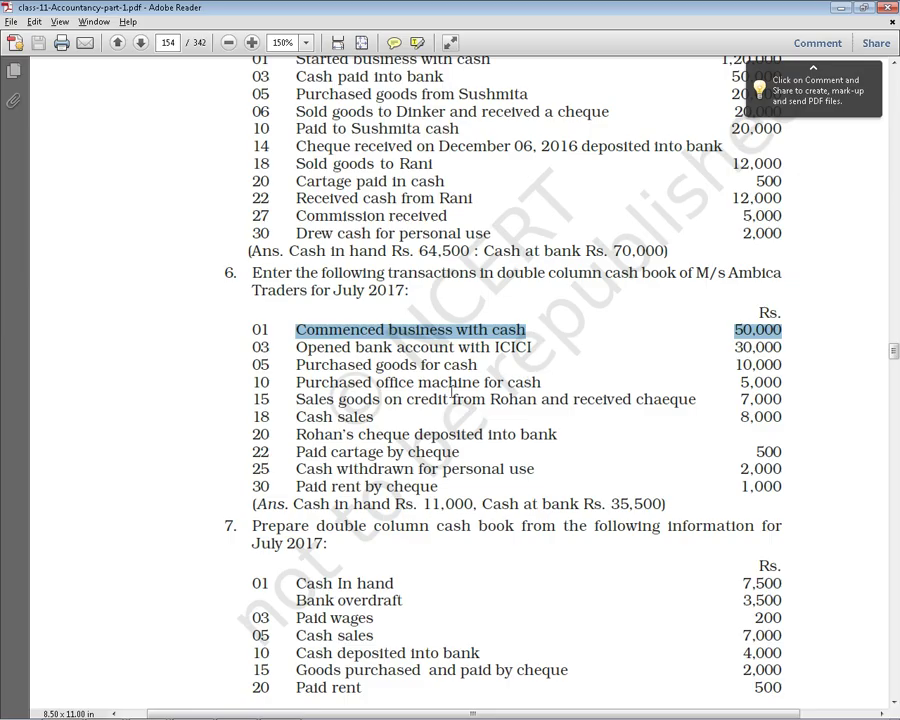
drag(296, 365, 478, 366)
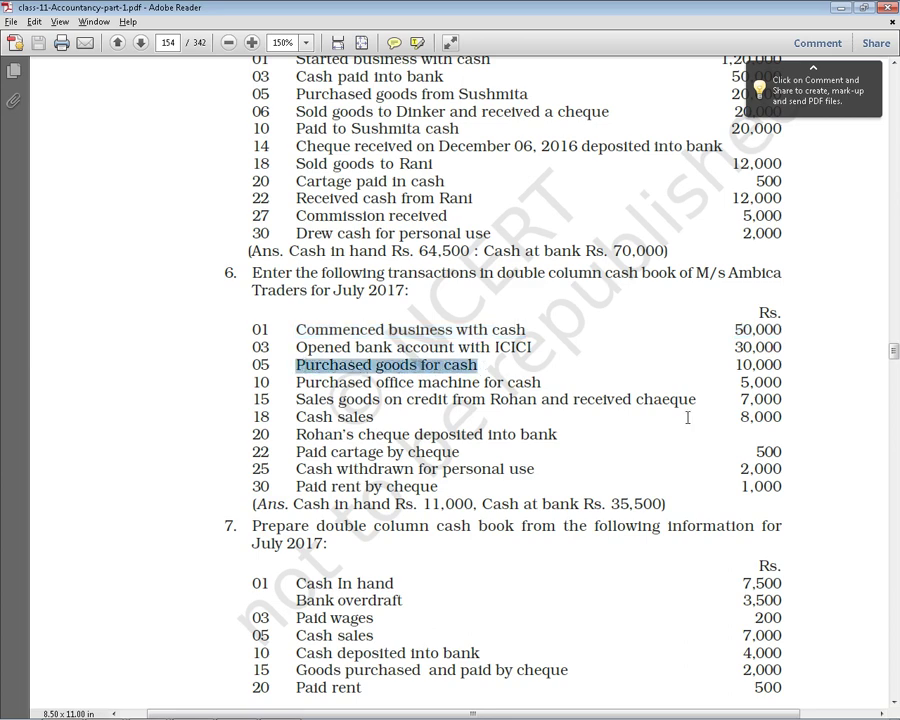
click(347, 372)
double_click(347, 368)
right_click(347, 368)
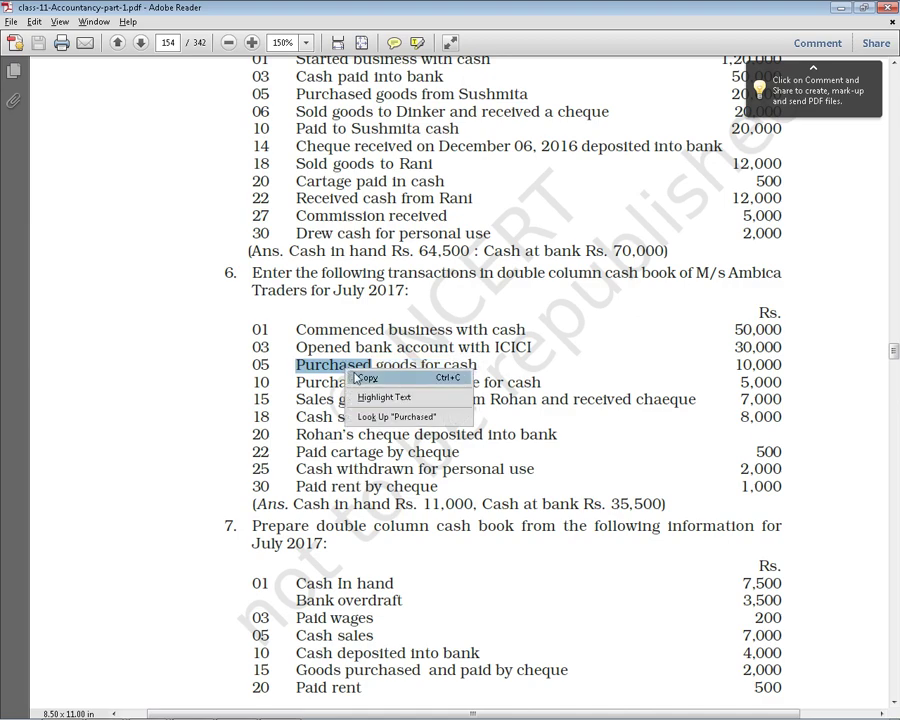
click(355, 374)
key(alt+Tab)
Enter 'by purchased' in I171 with 10000 in the credit Cash column M171
click(483, 381)
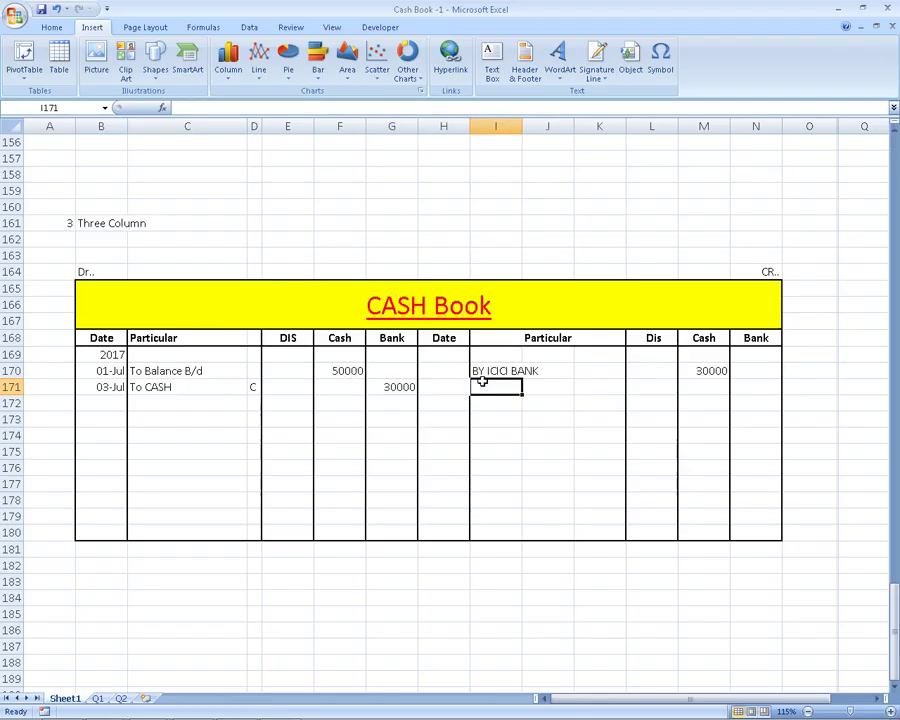
text(by)
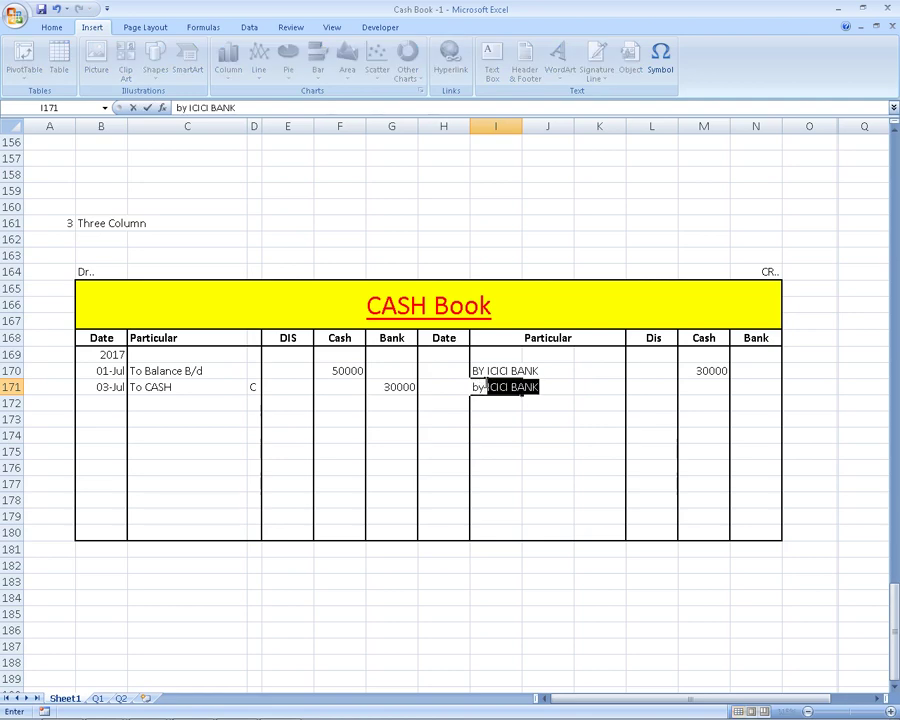
text(purc)
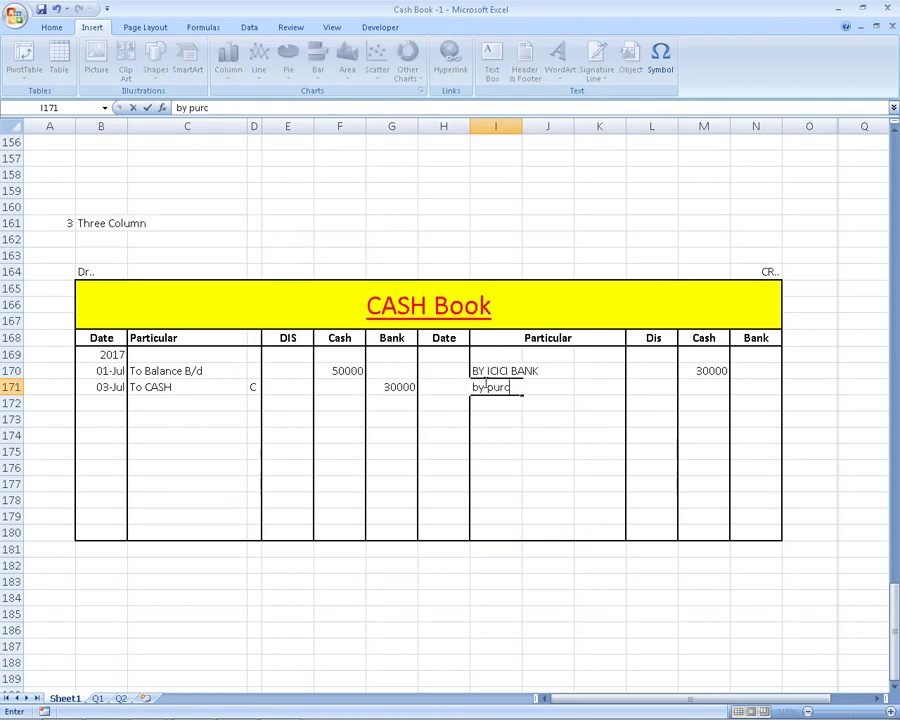
text(hasesd)
key(Return)
key(Up)
key(Right)
key(Right)
key(Right)
key(alt+Tab)
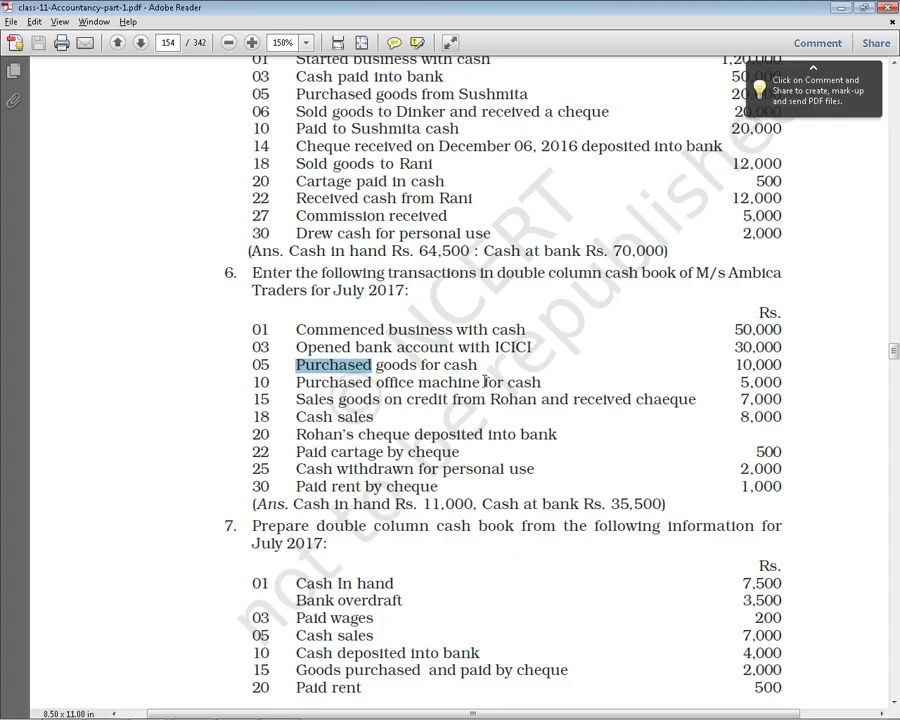
key(alt+Tab)
text(10000)
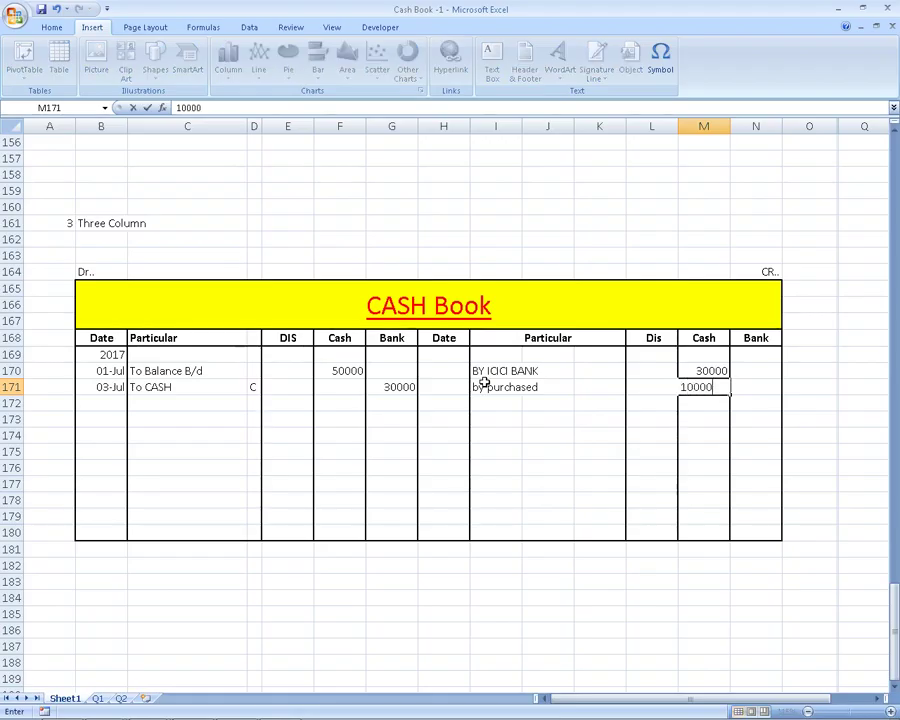
key(Return)
key(Left)
key(Left)
key(Left)
key(Left)
Select the 5,000 office machine amount in the PDF
key(alt+Tab)
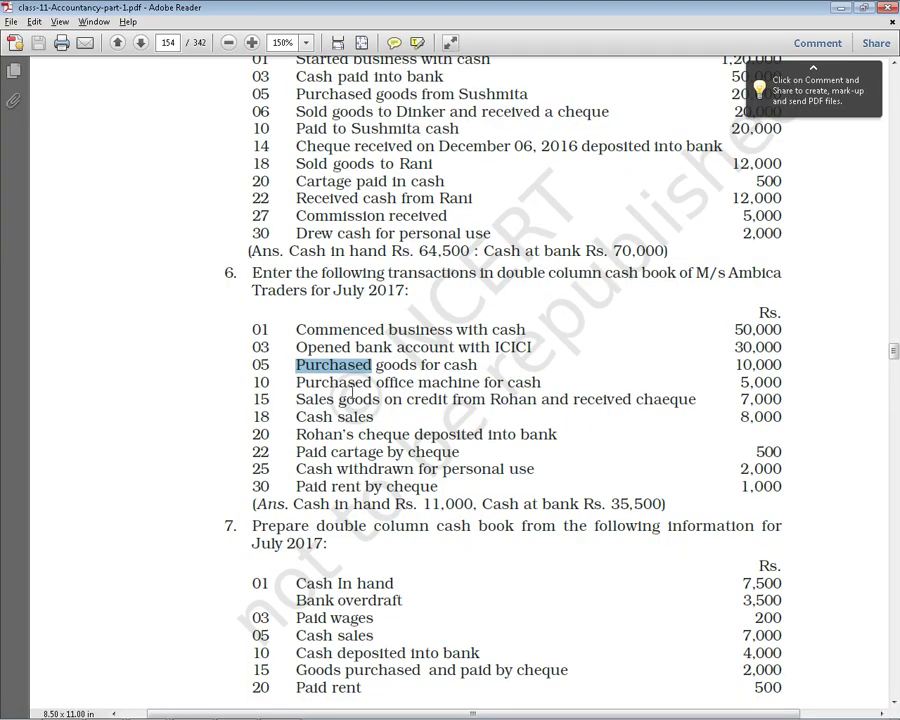
click(436, 380)
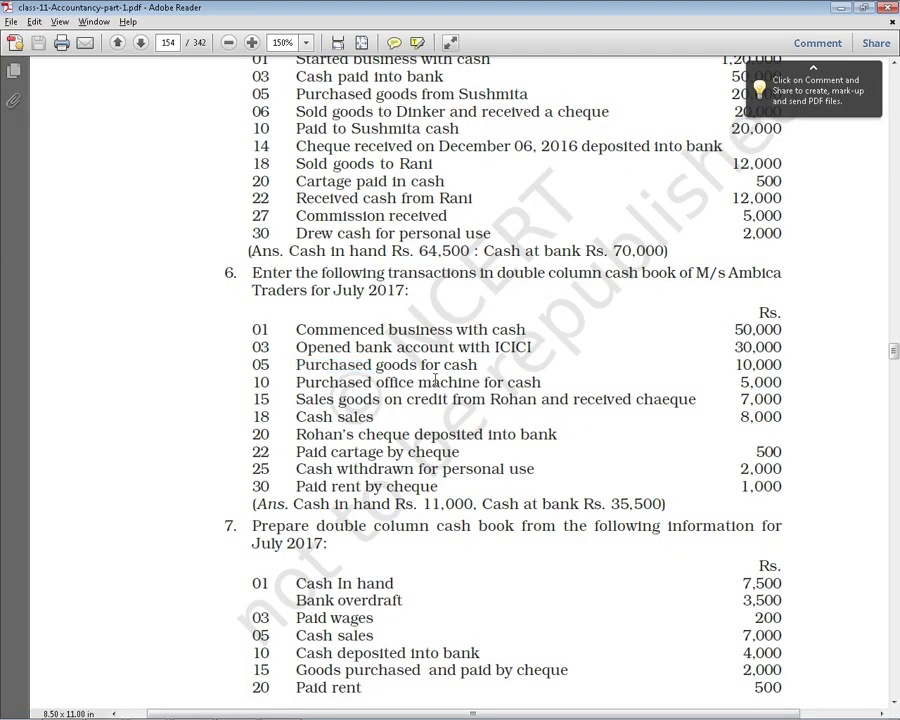
double_click(750, 383)
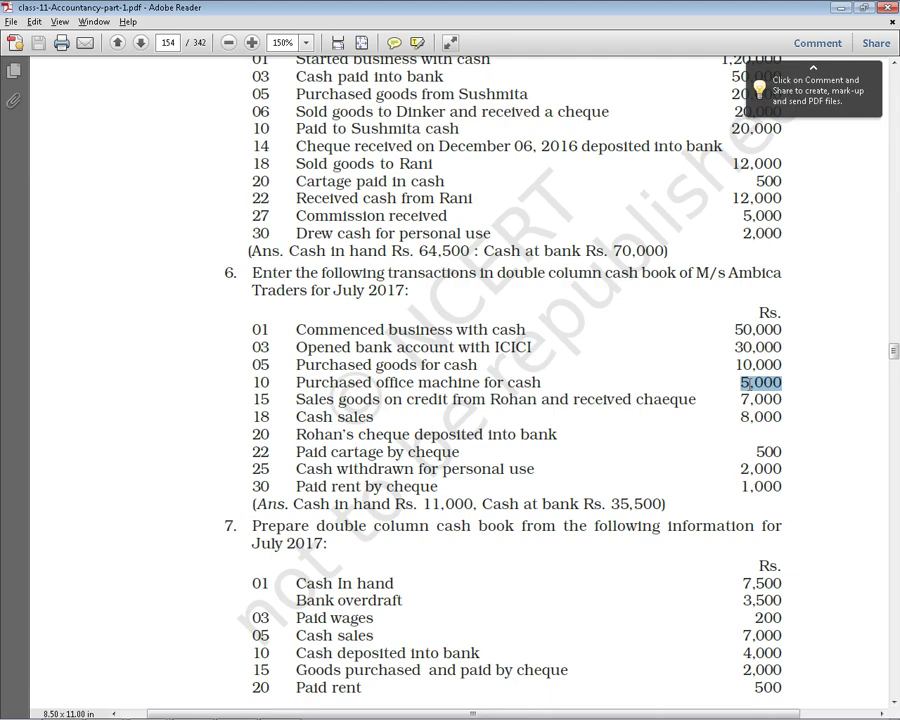
key(alt+Tab)
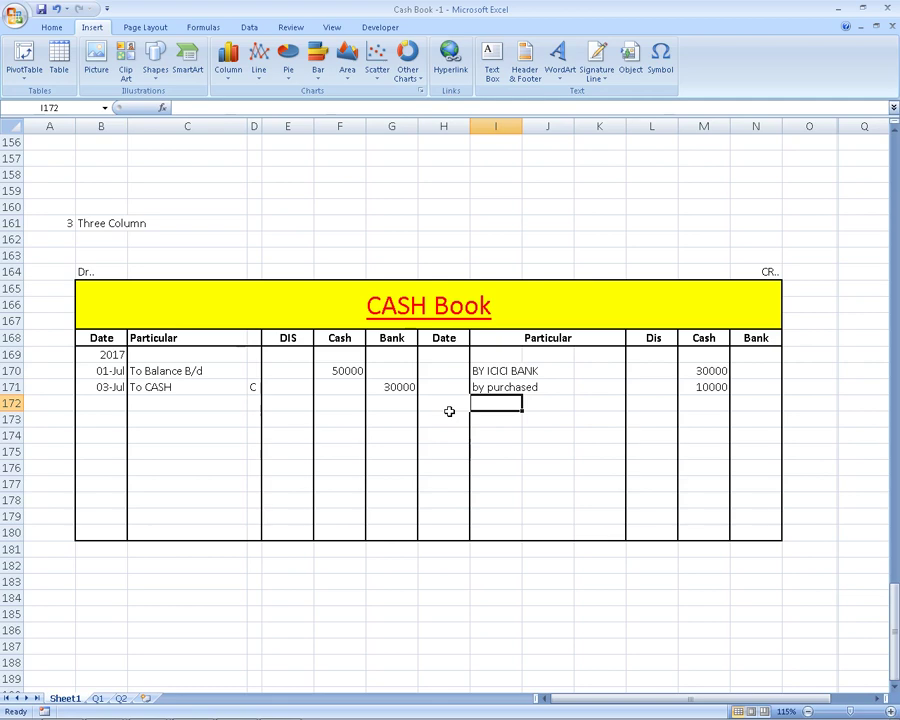
Check To CASH 30000 bank, BY ICICI BANK 30000 and by purchased 10000 cash amounts
click(406, 310)
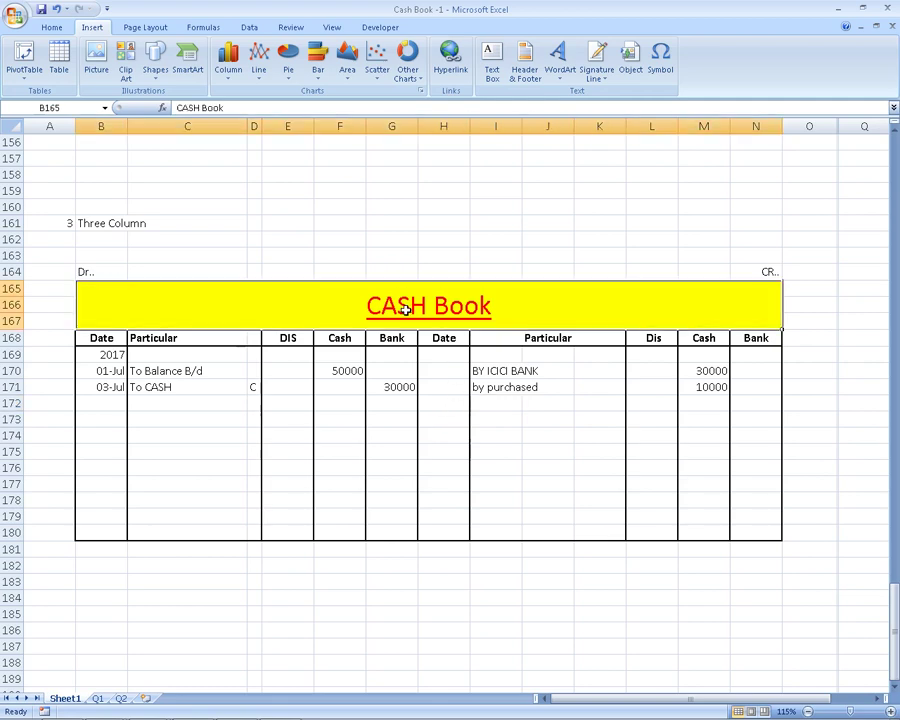
drag(502, 370, 499, 387)
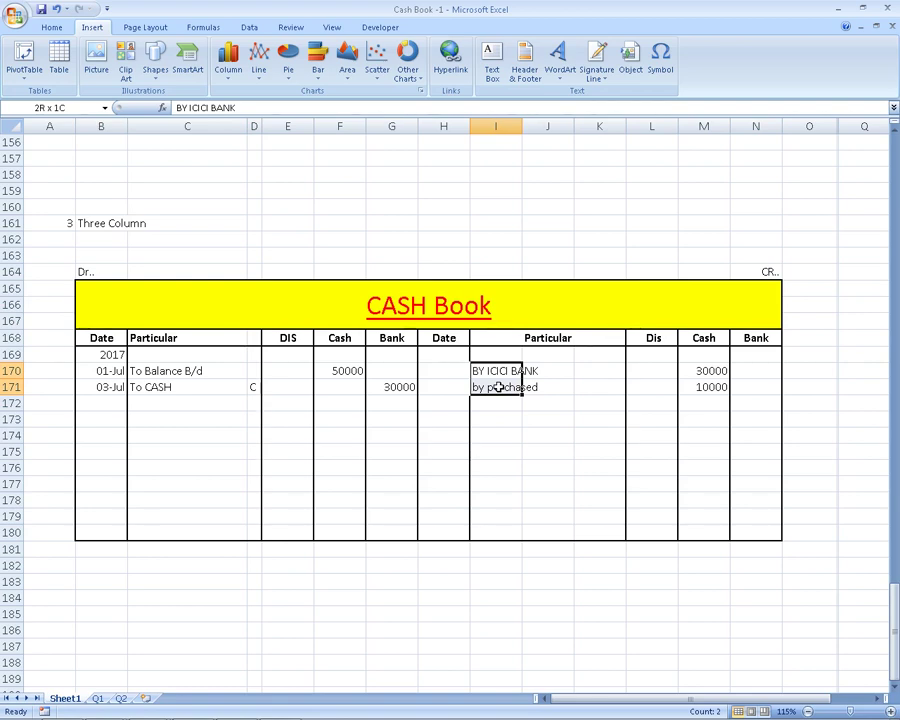
click(499, 387)
click(151, 392)
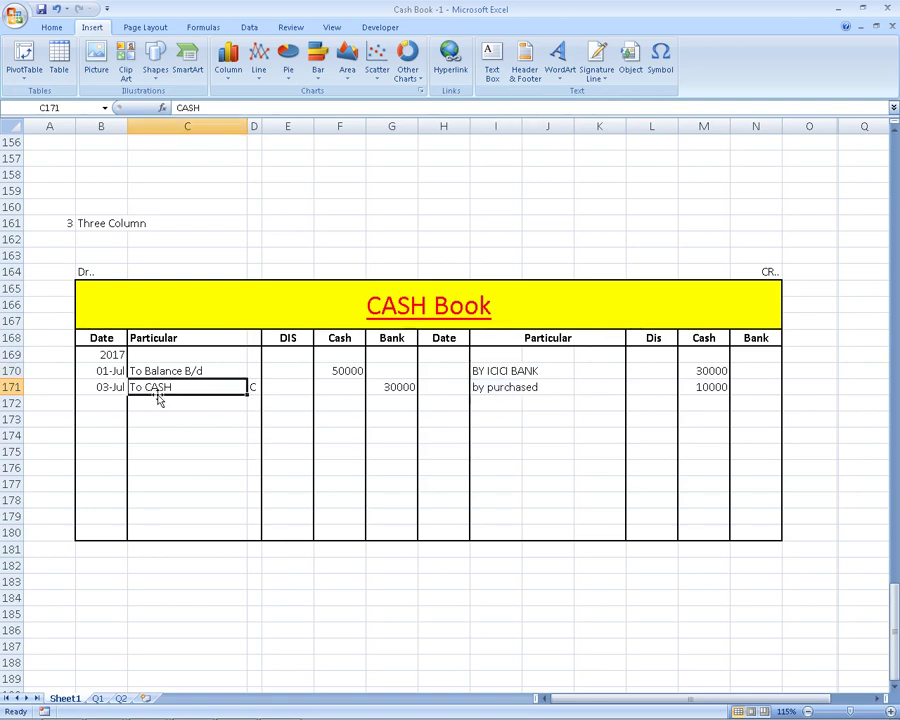
click(405, 386)
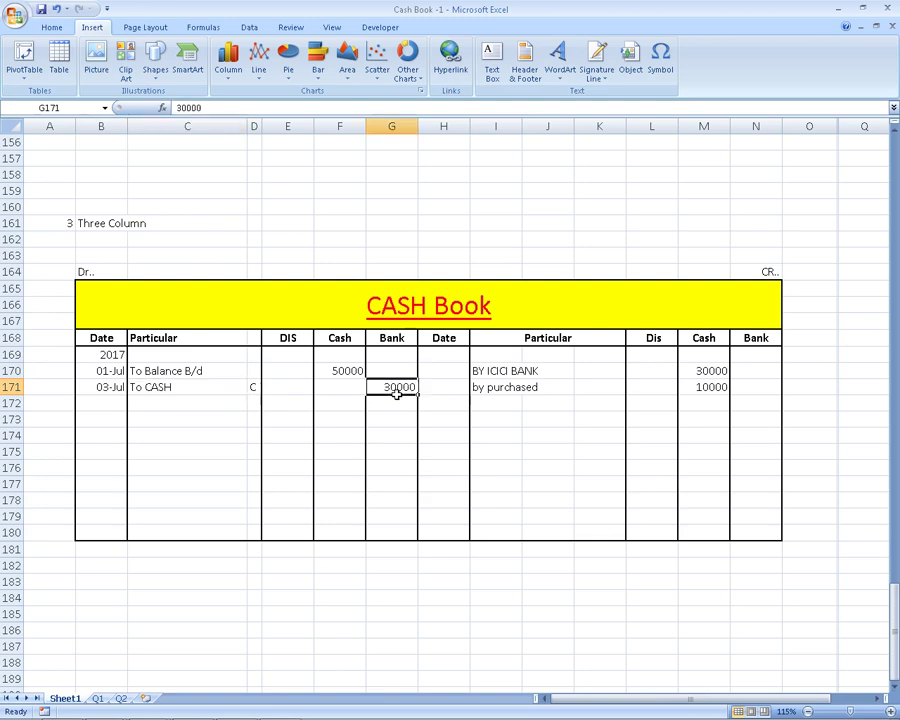
click(205, 389)
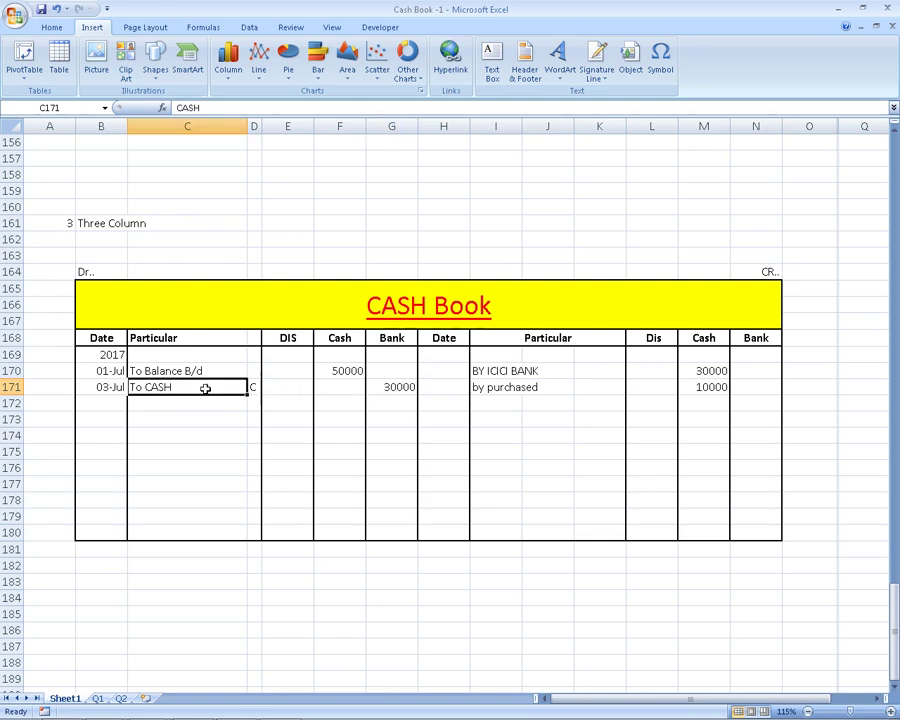
click(482, 371)
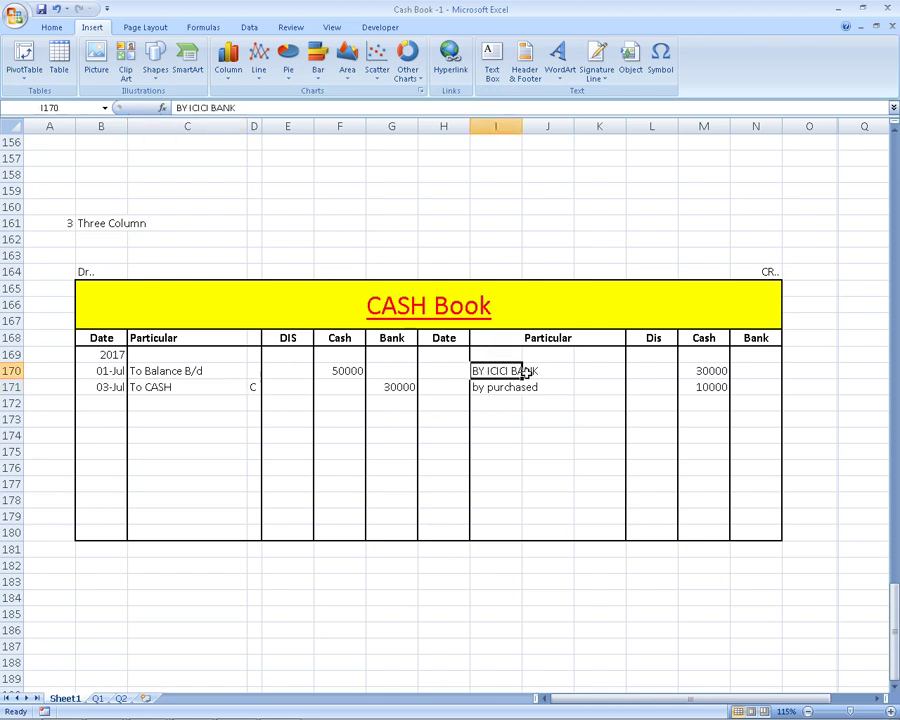
click(716, 372)
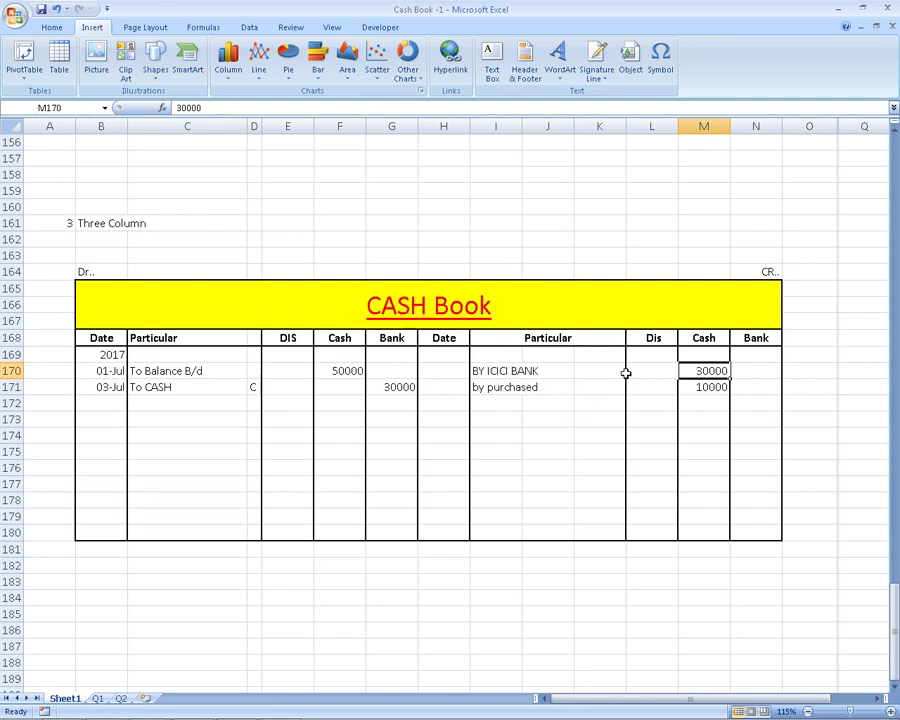
click(512, 371)
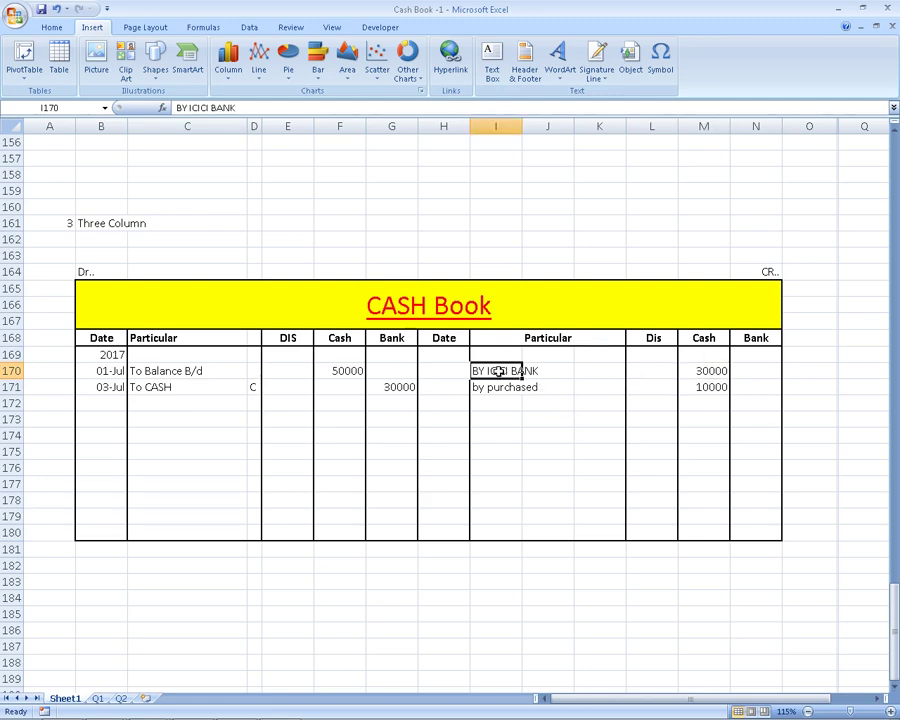
click(704, 371)
click(700, 386)
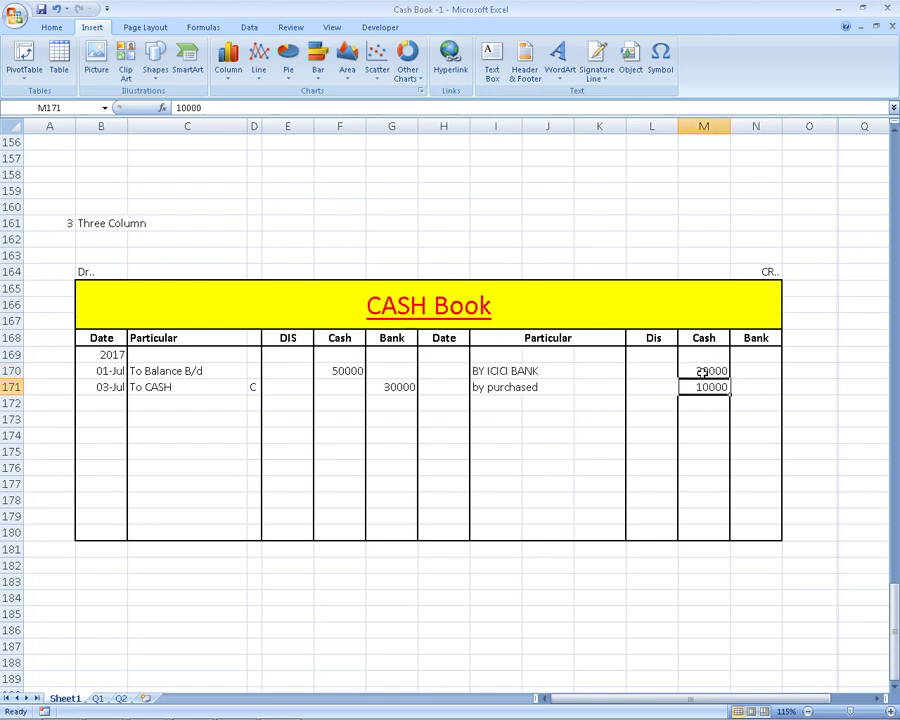
click(703, 371)
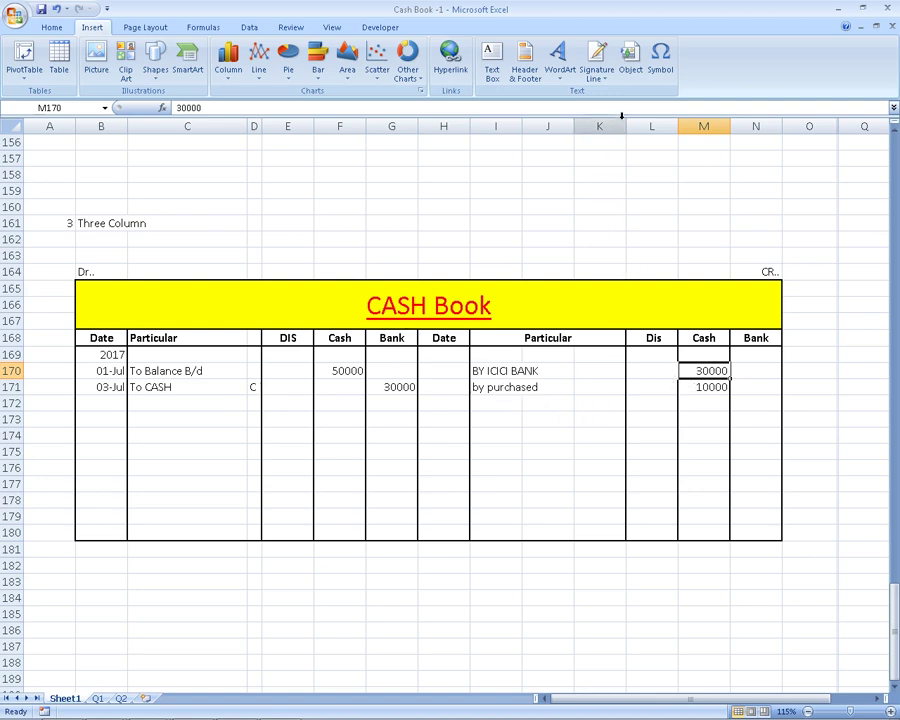
Narrow column K and enter a C contra marker in K170 beside BY ICICI BANK
drag(626, 126, 589, 132)
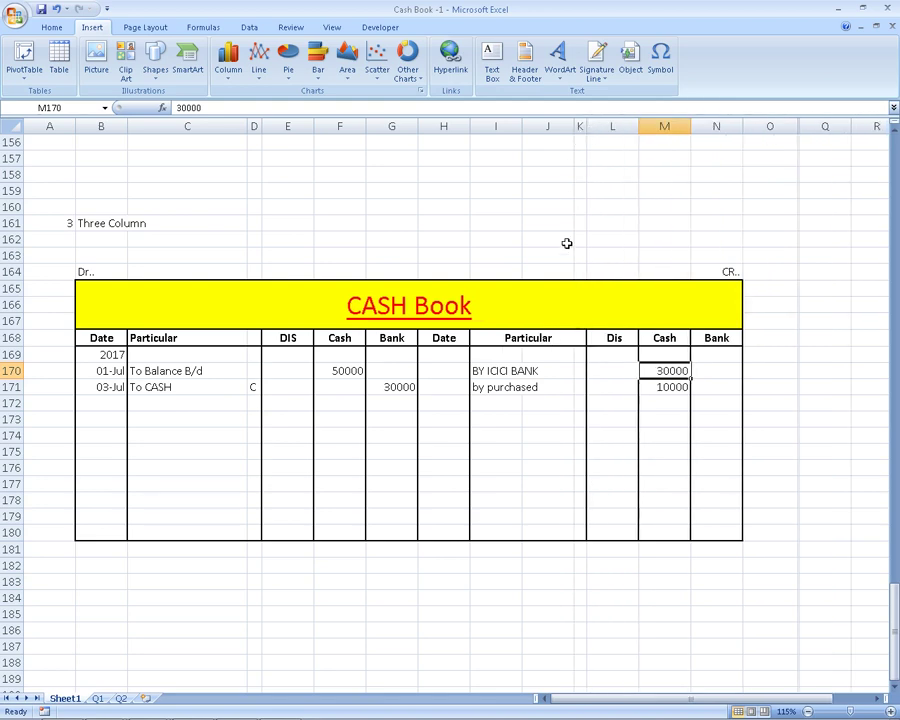
click(580, 370)
text(C)
key(Return)
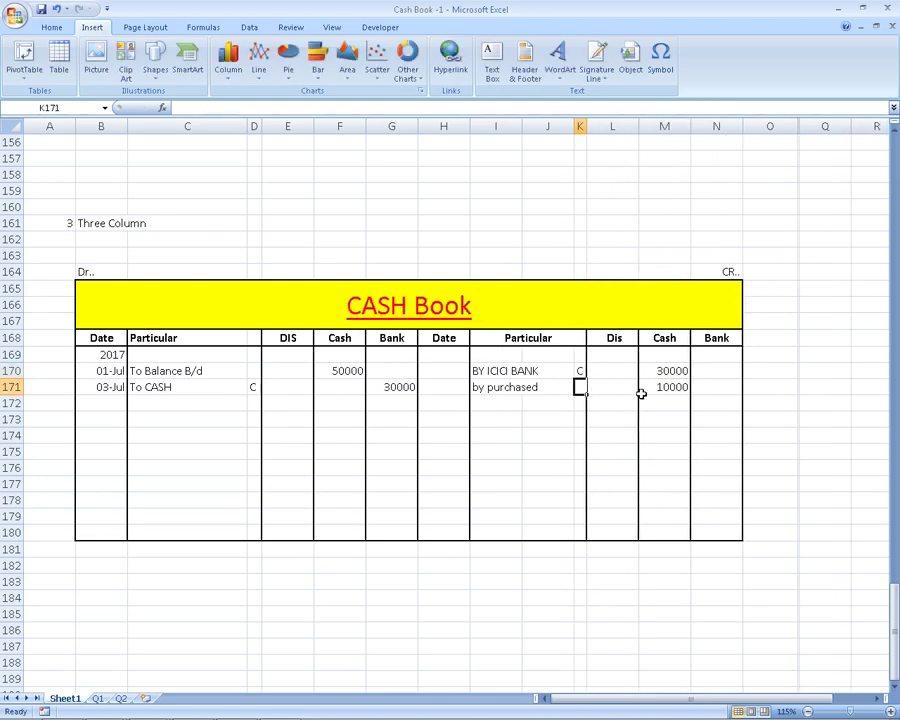
key(Return)
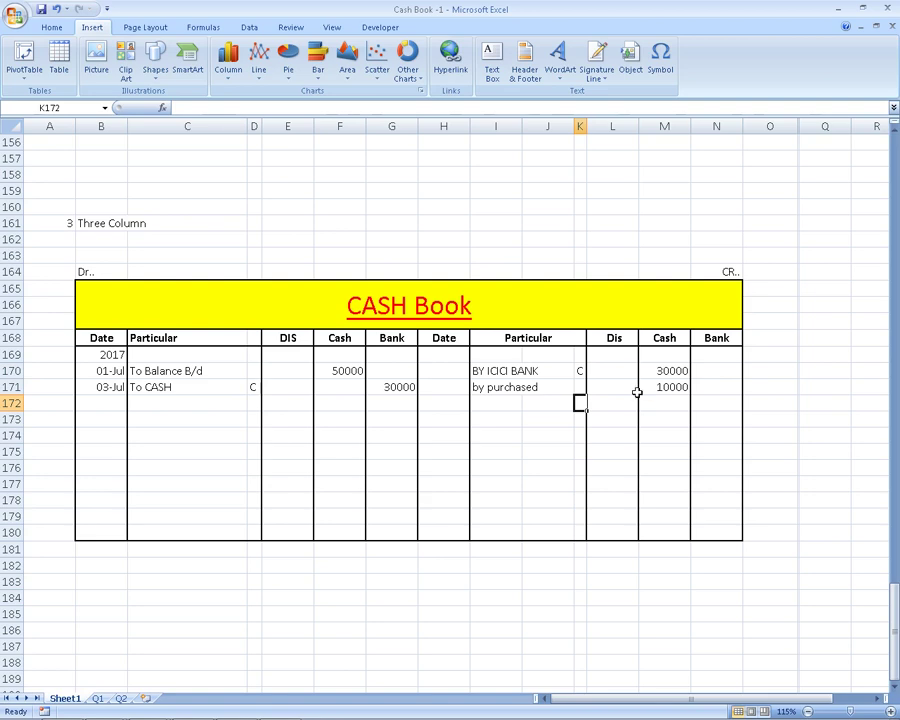
key(alt+Tab)
key(alt+Tab)
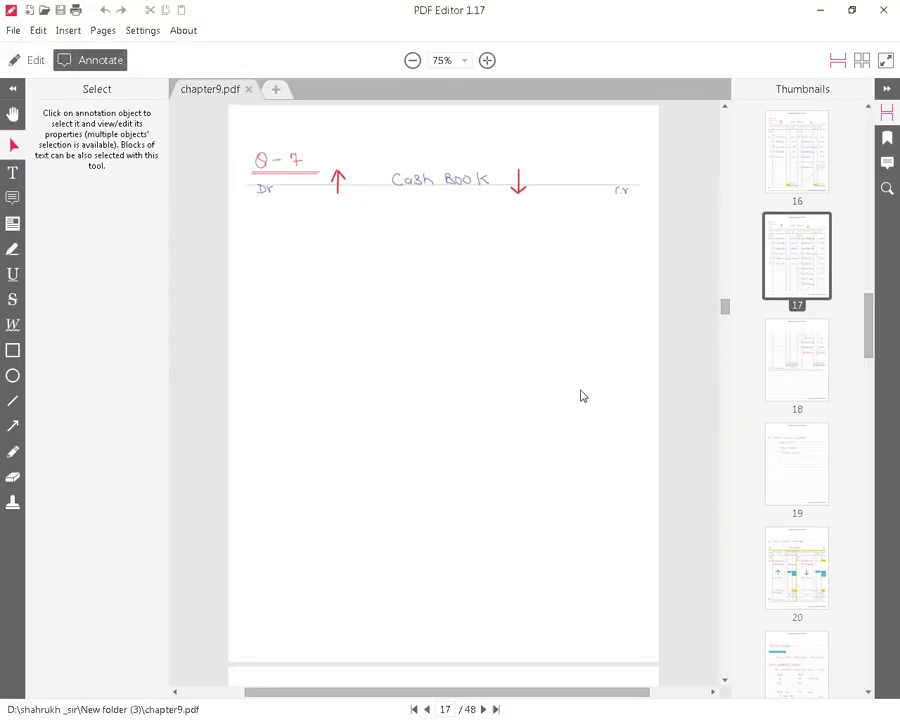
Browse the notes pages 20, 15, 16 and 17, ending on page 21 about contra entries
click(799, 591)
scroll(797, 588, down, 5)
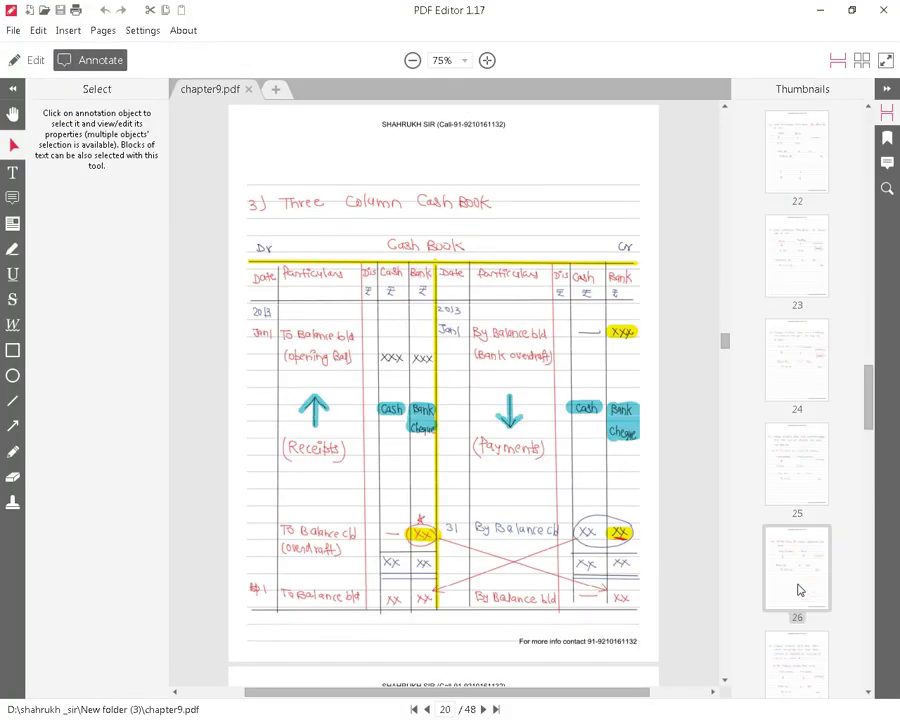
scroll(816, 320, up, 10)
click(804, 352)
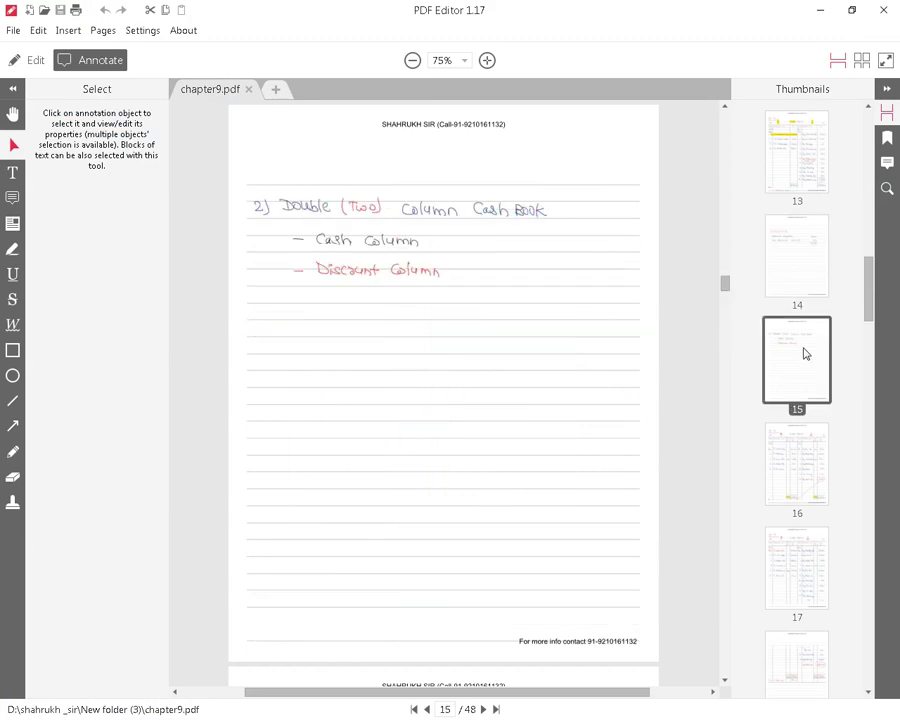
click(792, 456)
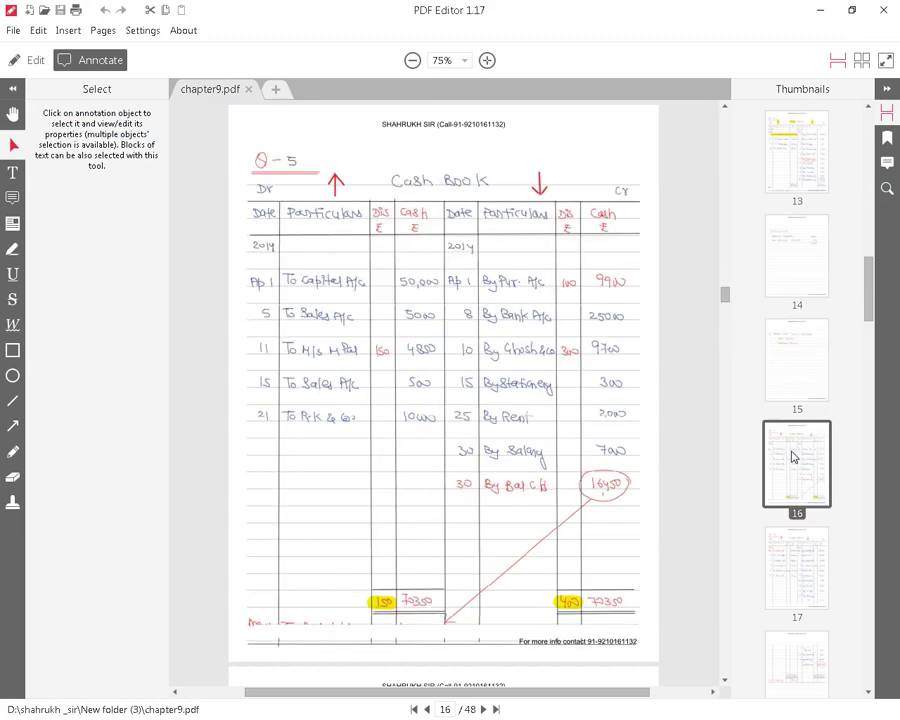
click(794, 538)
scroll(794, 538, down, 5)
click(812, 394)
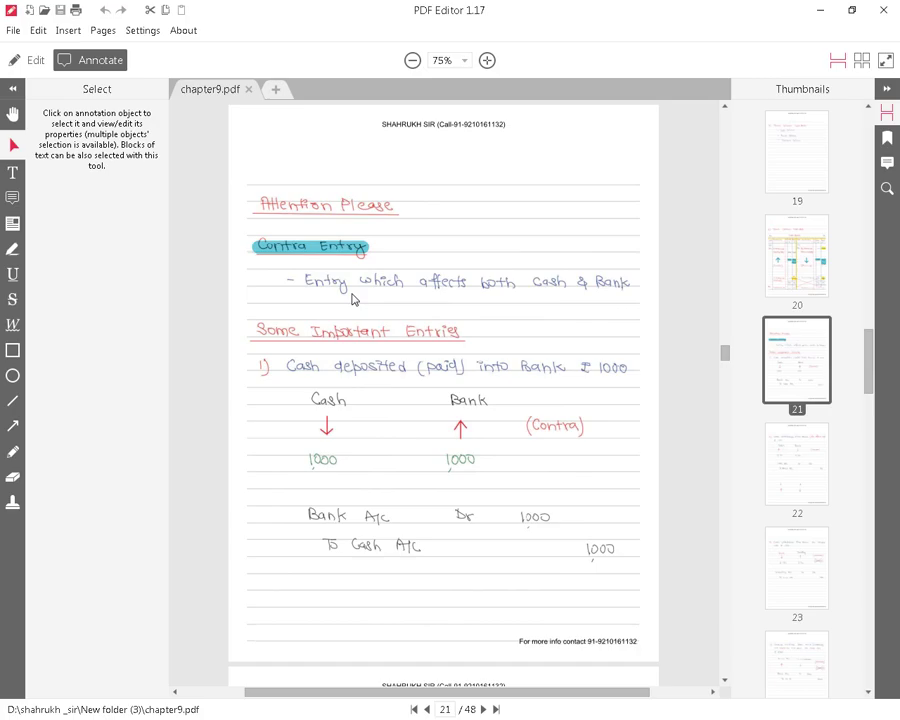
Copy the word 'machine' from transaction 10 of the July 2017 exercise into Excel
key(alt+Tab)
key(alt+Tab)
key(alt+Tab)
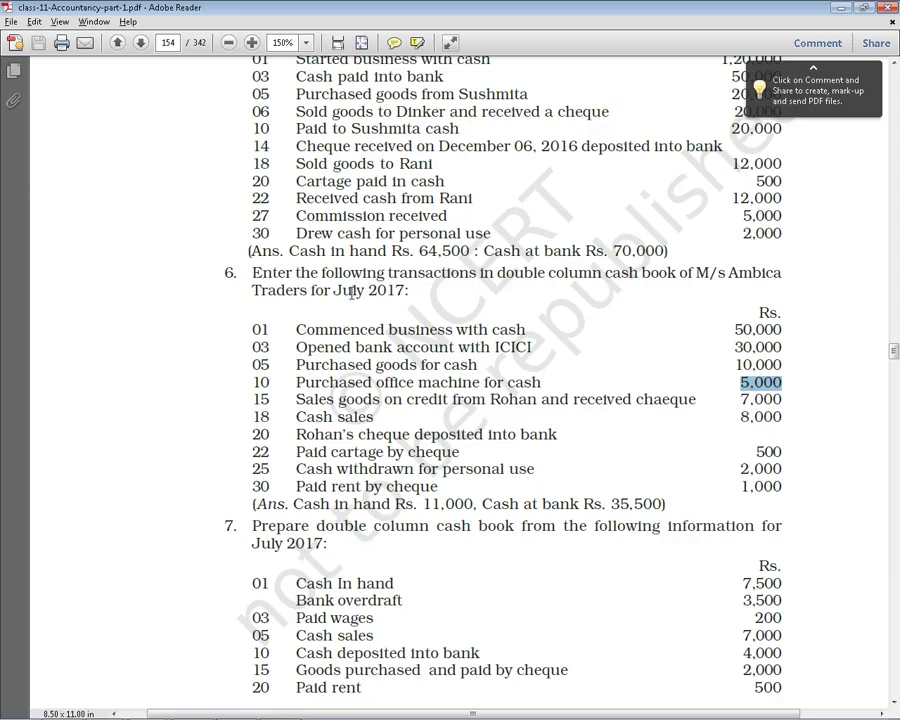
click(451, 383)
double_click(451, 383)
key(ctrl+c)
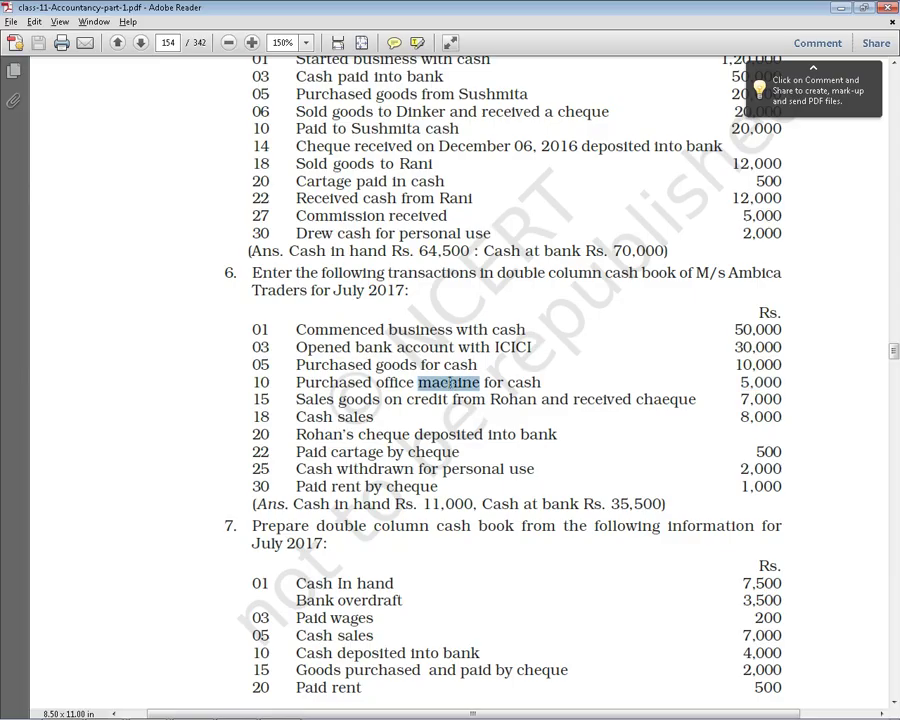
key(alt+Tab)
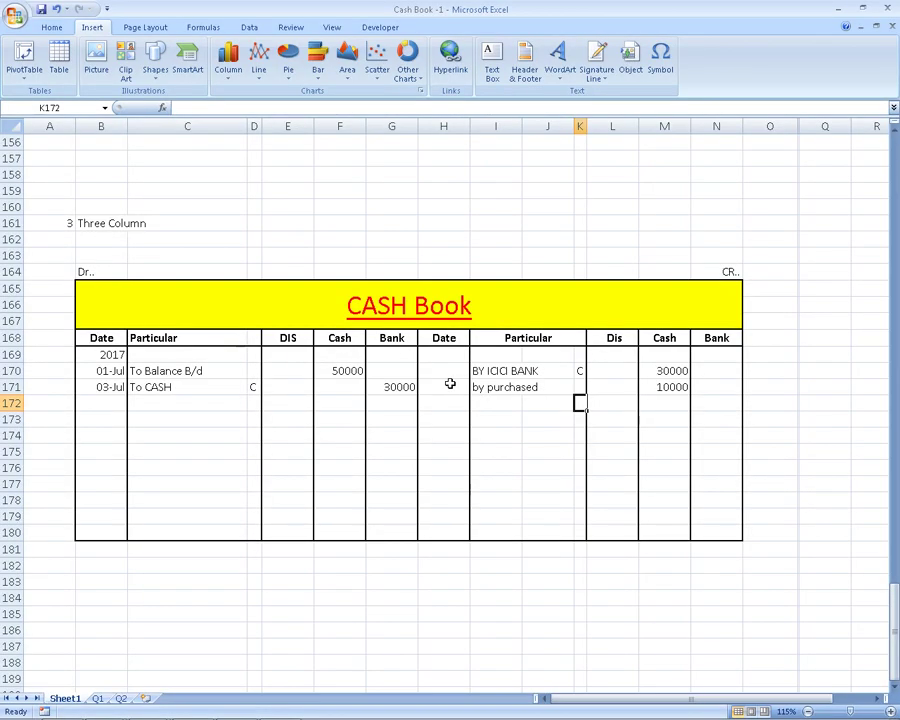
Paste 'machine' into the credit Particular cell I172
key(Left)
key(Left)
key(Left)
key(Right)
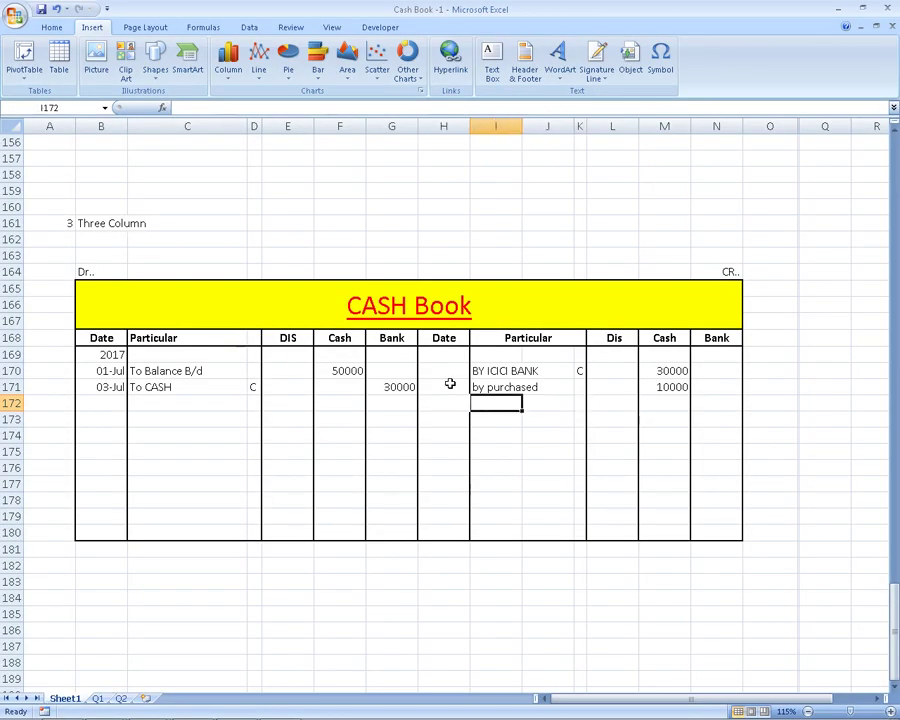
key(ctrl+v)
key(Return)
Give I172 the custom number format "By" @ so it displays as By machine
click(494, 402)
click(58, 28)
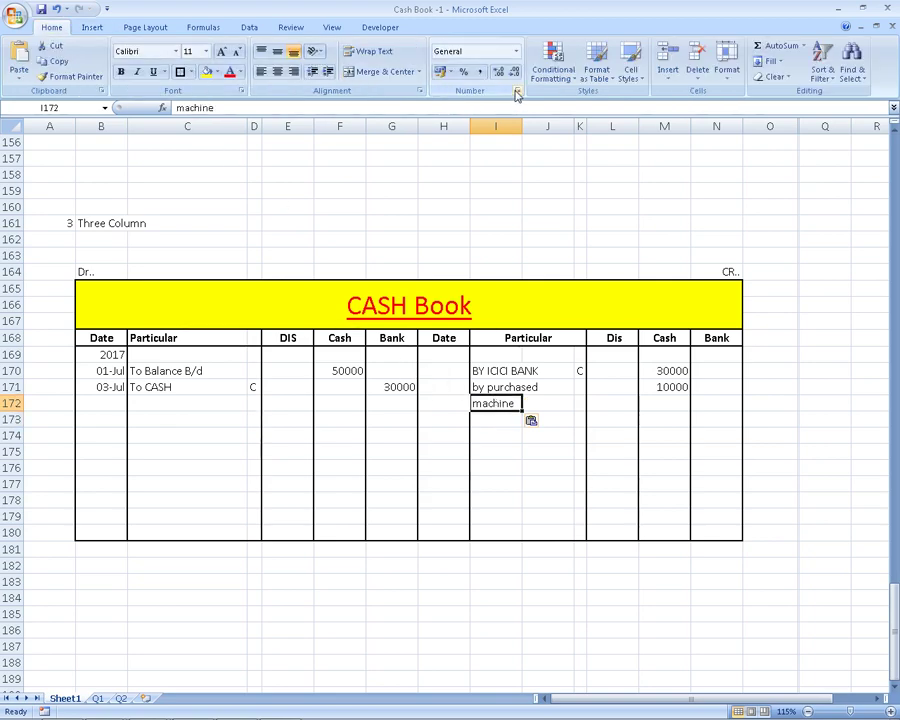
click(546, 90)
click(300, 360)
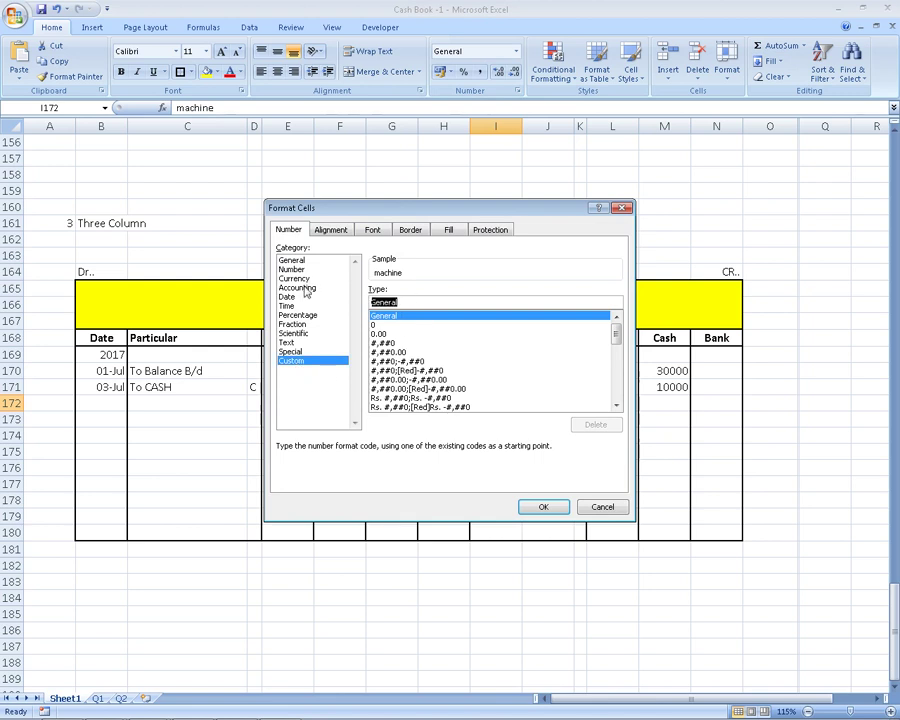
text(@)
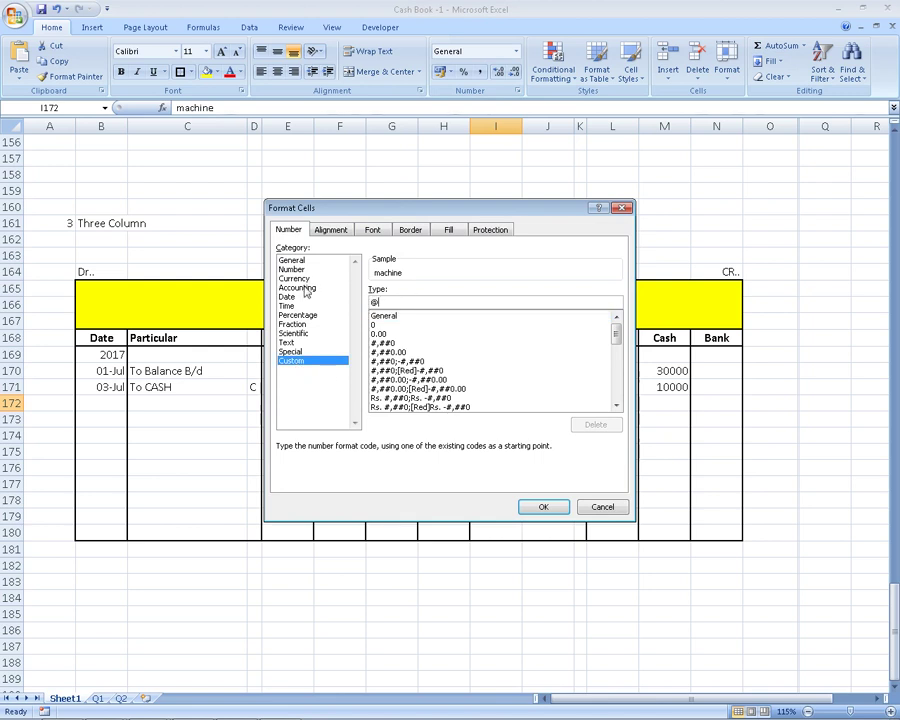
text("By)
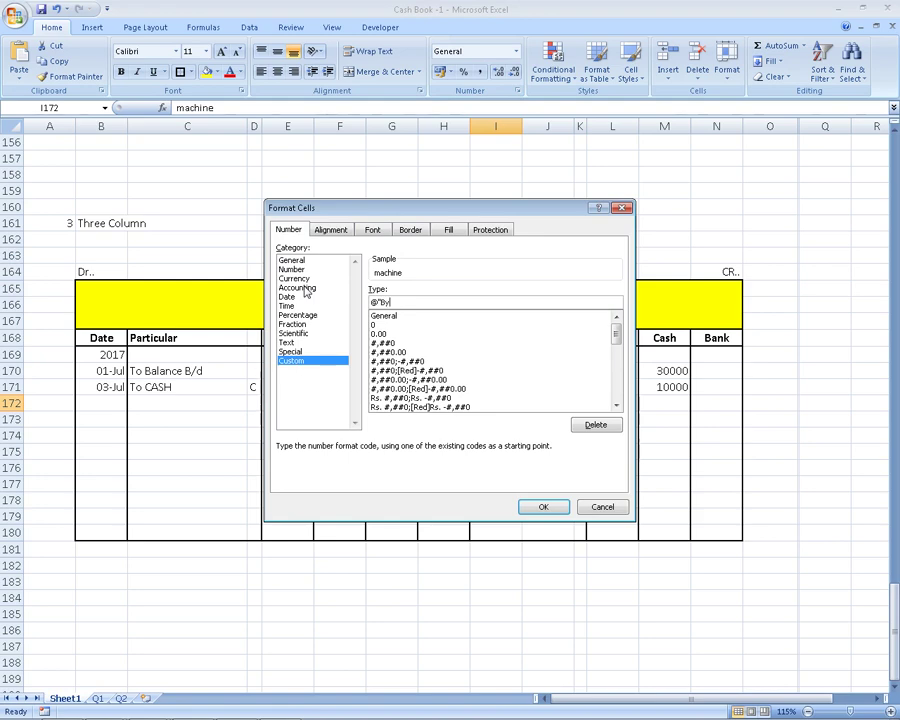
text(")
key(Return)
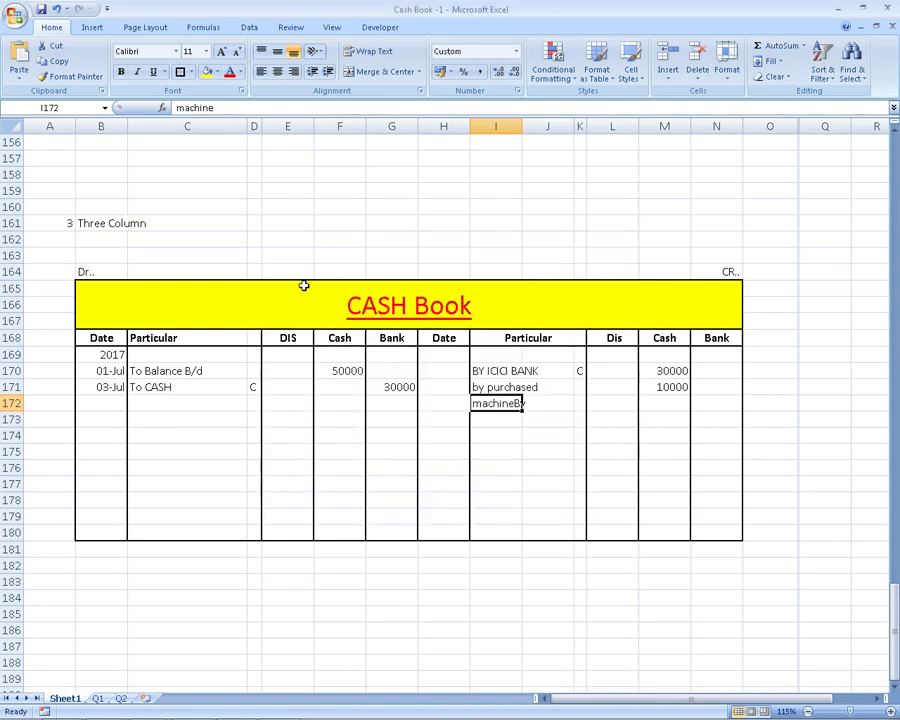
key(ctrl+1)
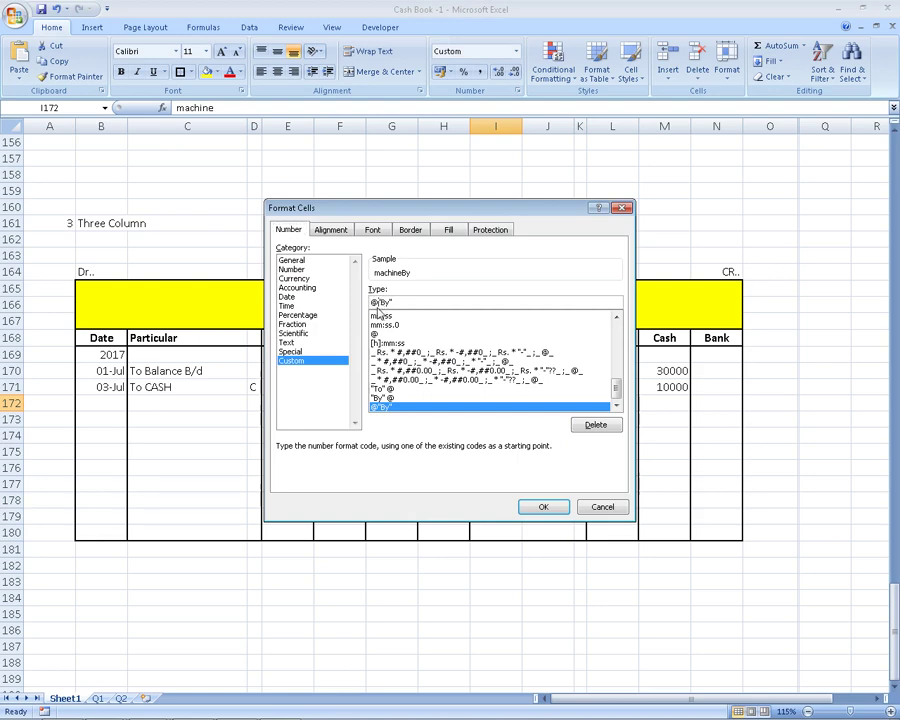
click(378, 305)
key(BackSpace)
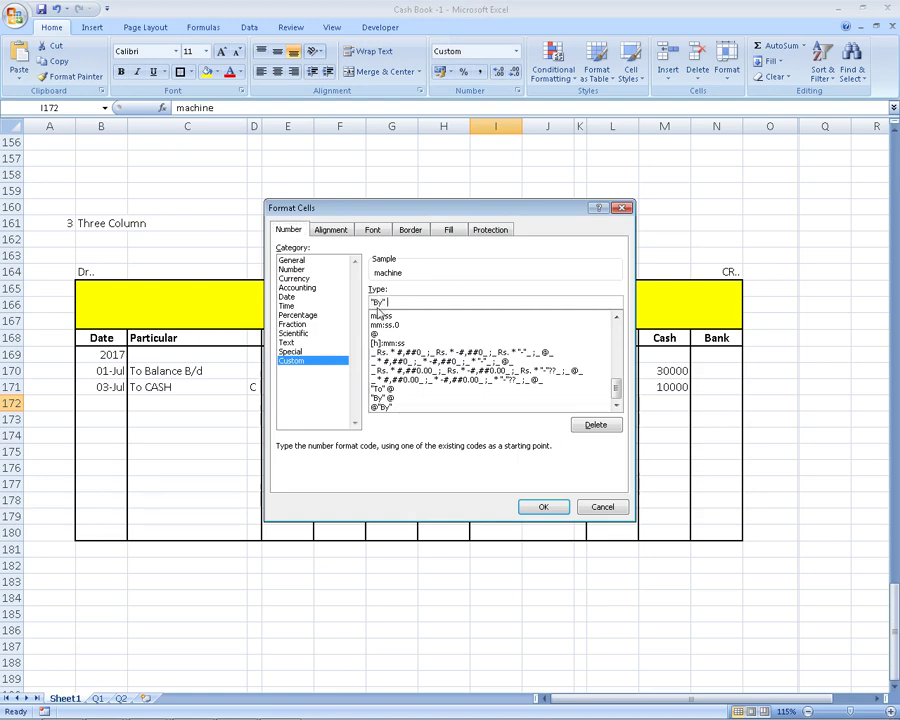
text(@)
key(Return)
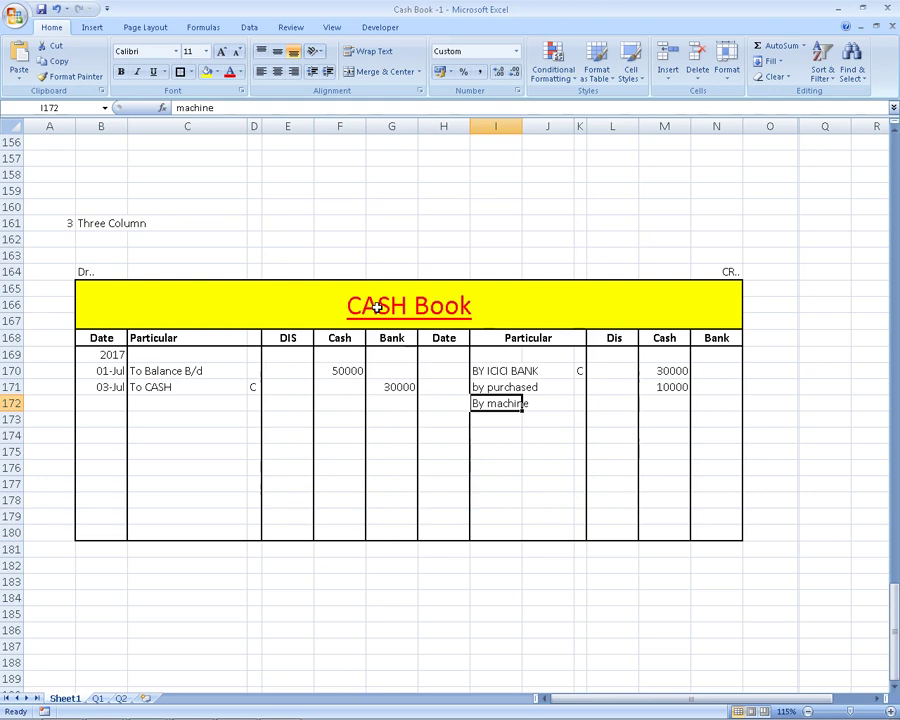
Clear I172 and paste 'machine' back in so it shows By machine
click(474, 418)
click(511, 404)
key(BackSpace)
key(Return)
click(495, 400)
key(ctrl+v)
key(Return)
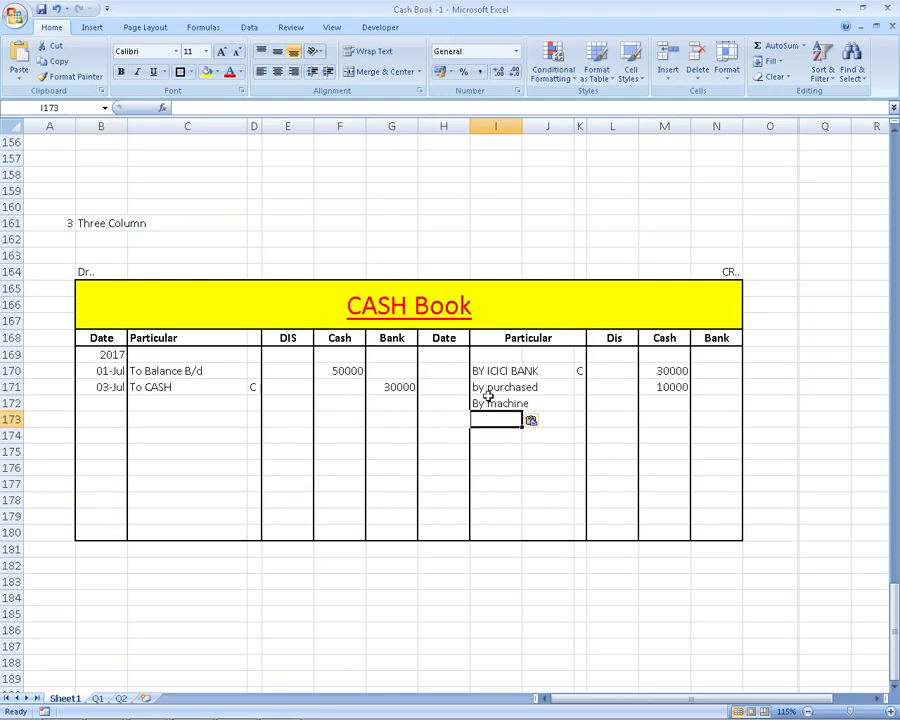
key(Up)
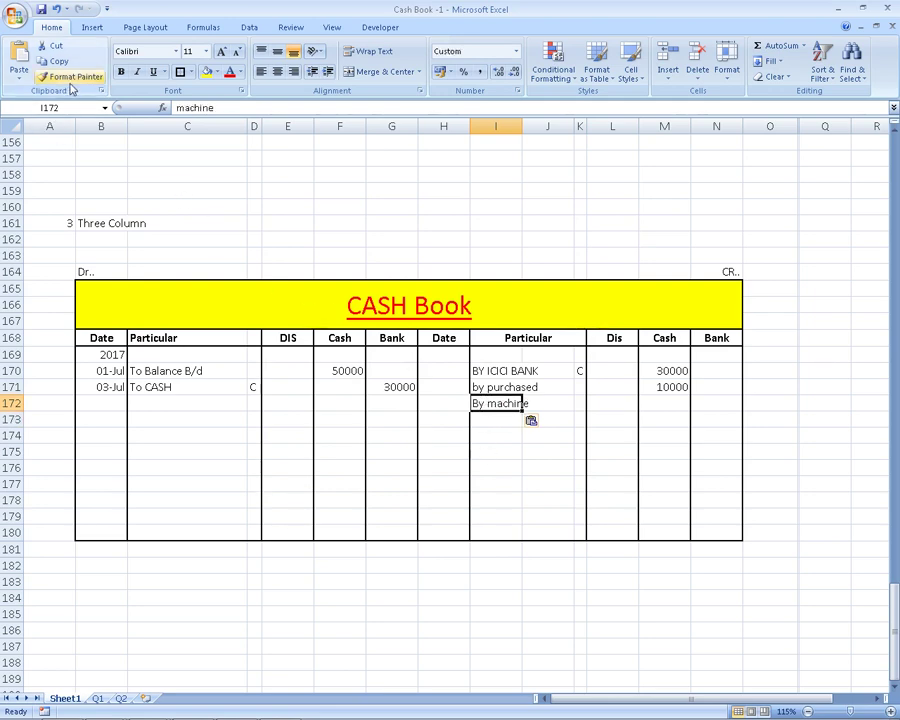
Copy the By format from I172 to I173 and enter the payee's name there
click(70, 76)
mouse_move(494, 419)
mouse_down()
mouse_move(494, 462)
mouse_move(489, 419)
mouse_up()
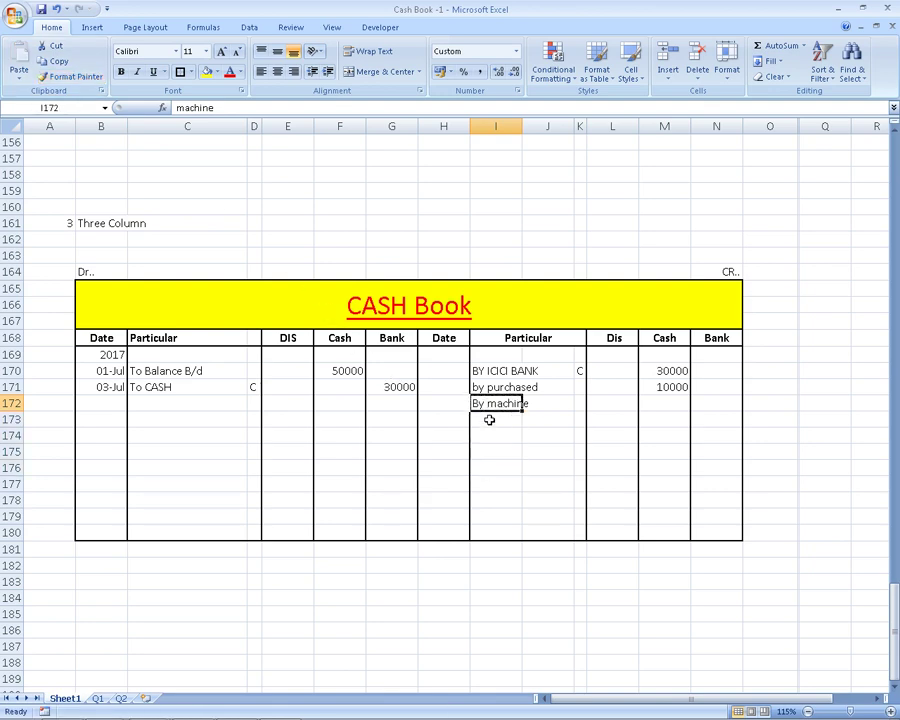
text(rohit)
key(Return)
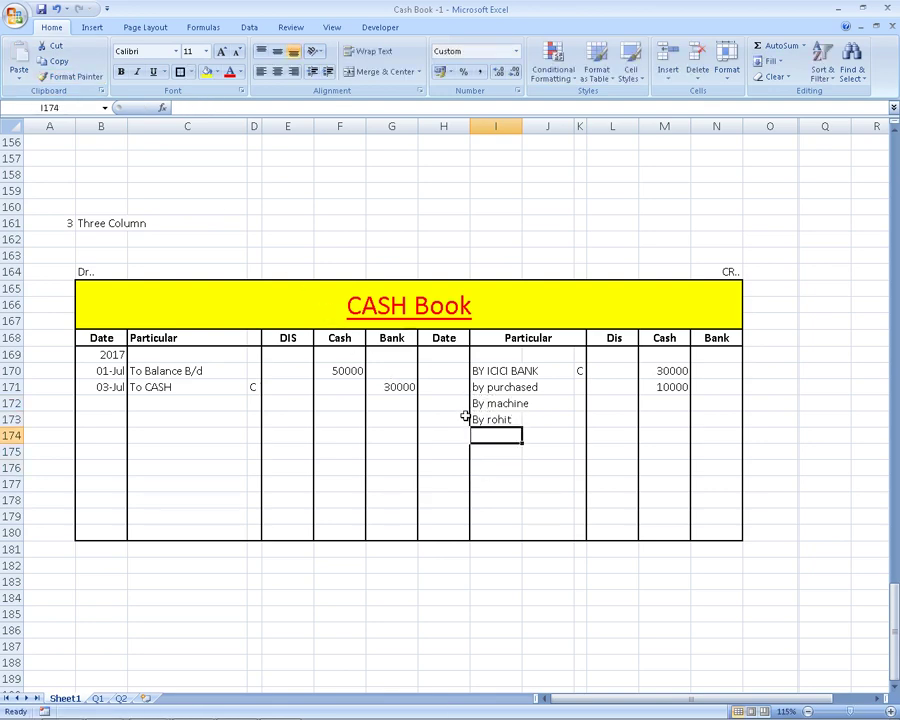
key(Left)
key(Left)
key(Left)
key(Left)
key(Left)
key(Left)
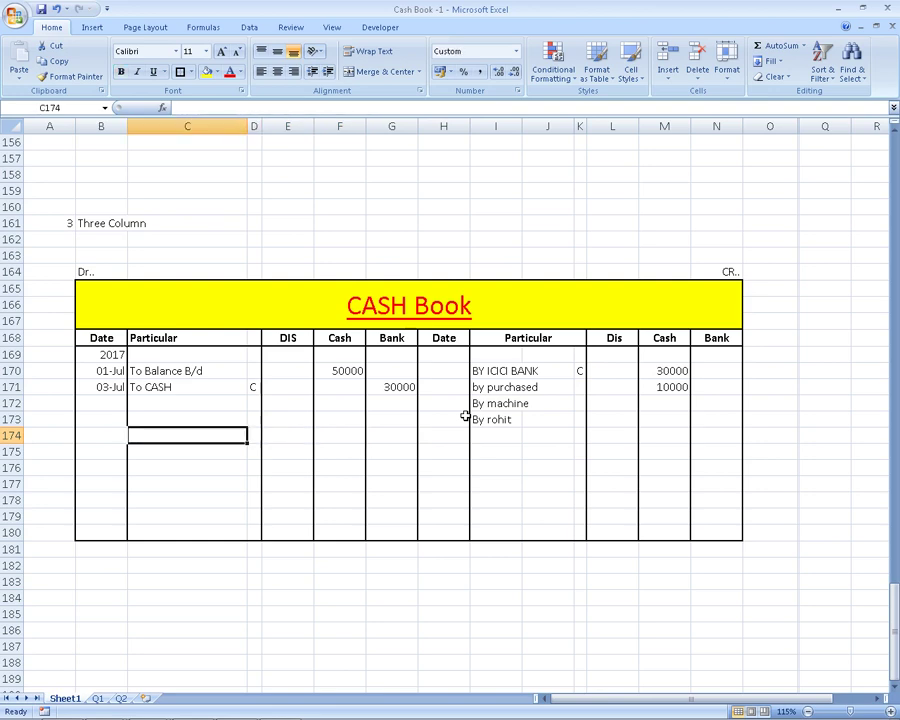
key(Left)
key(Up)
key(Up)
key(Up)
key(Right)
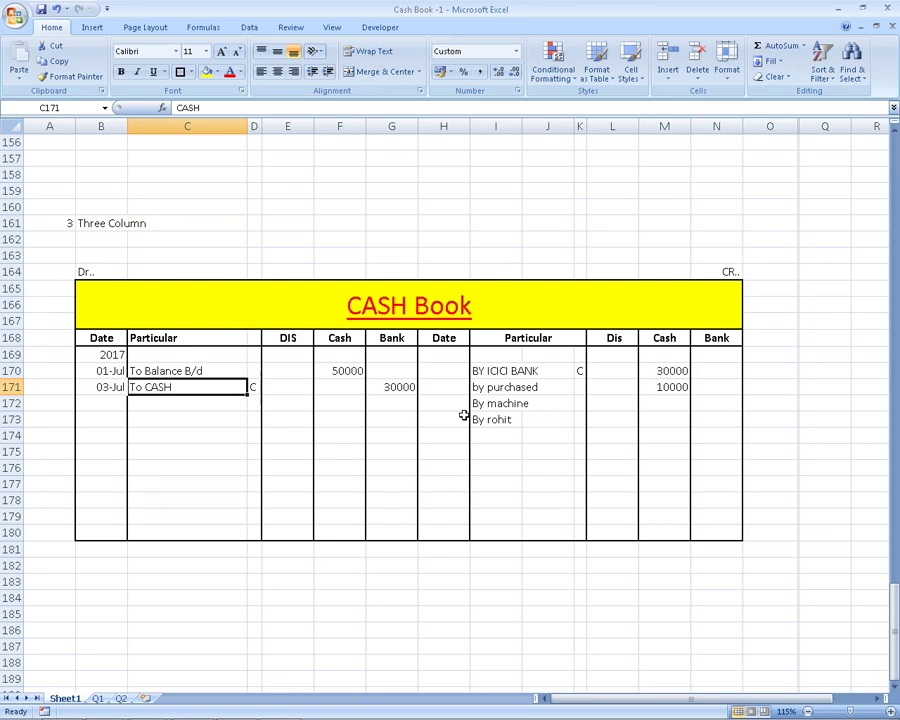
Delete the stray 'By' customer entry from cell I173
key(Right)
key(Right)
key(Right)
key(Right)
key(Right)
key(Down)
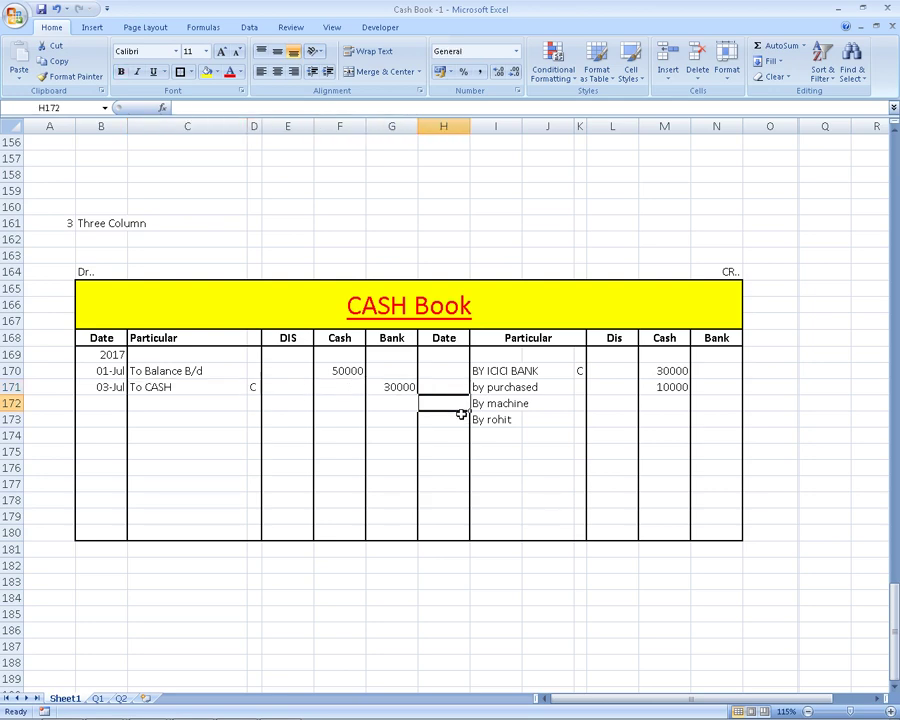
key(Right)
key(Down)
key(Delete)
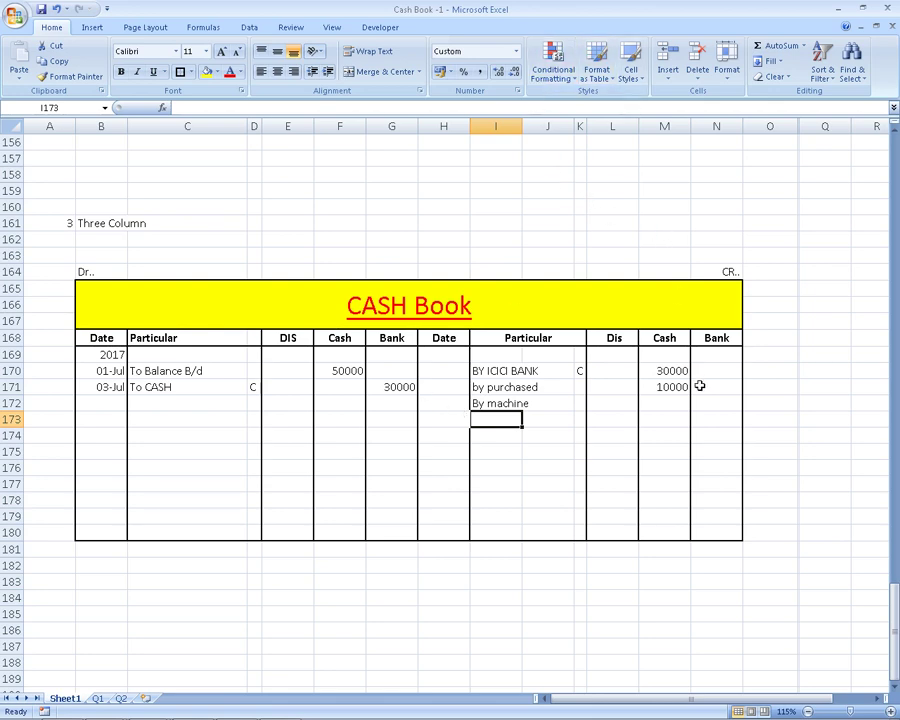
Enter 5000 in the credit Cash cell M172 beside By machine
key(alt+Tab)
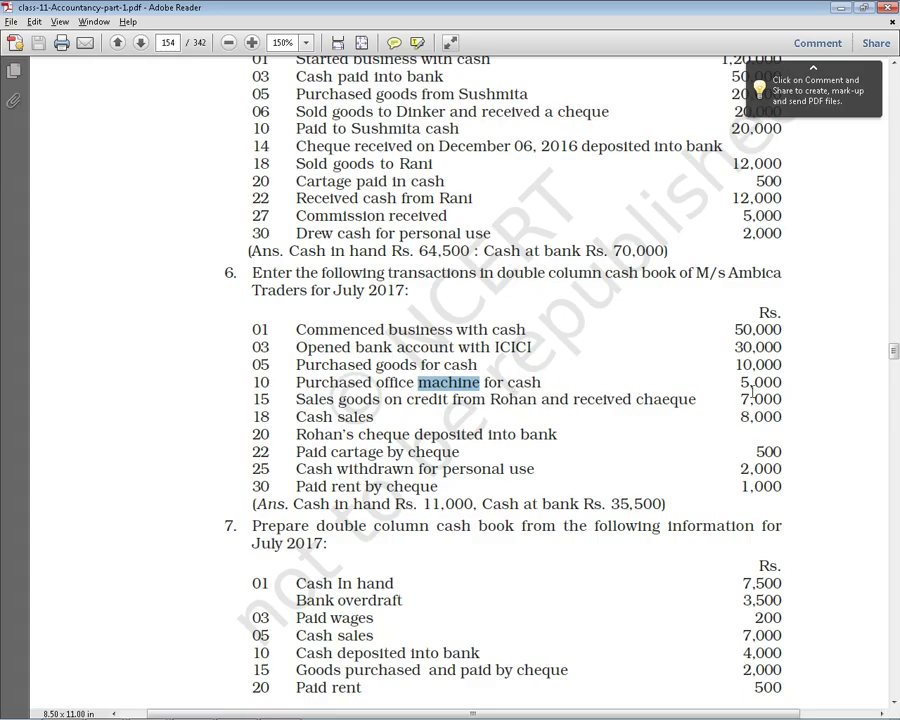
key(alt+Tab)
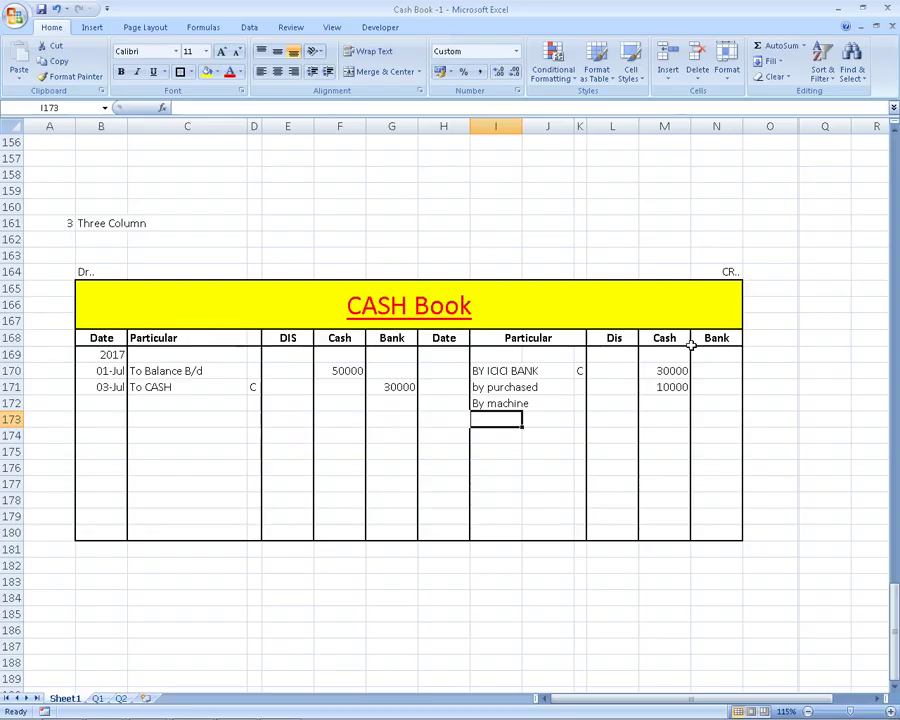
key(Right)
key(Right)
key(Right)
key(Up)
key(alt+Tab)
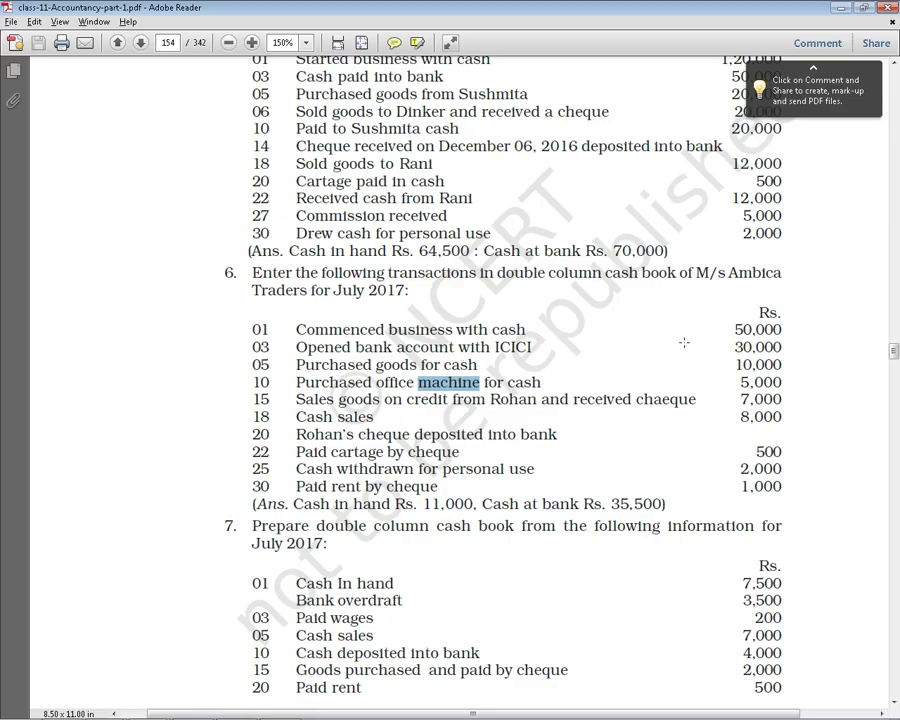
key(alt+Tab)
text(5000)
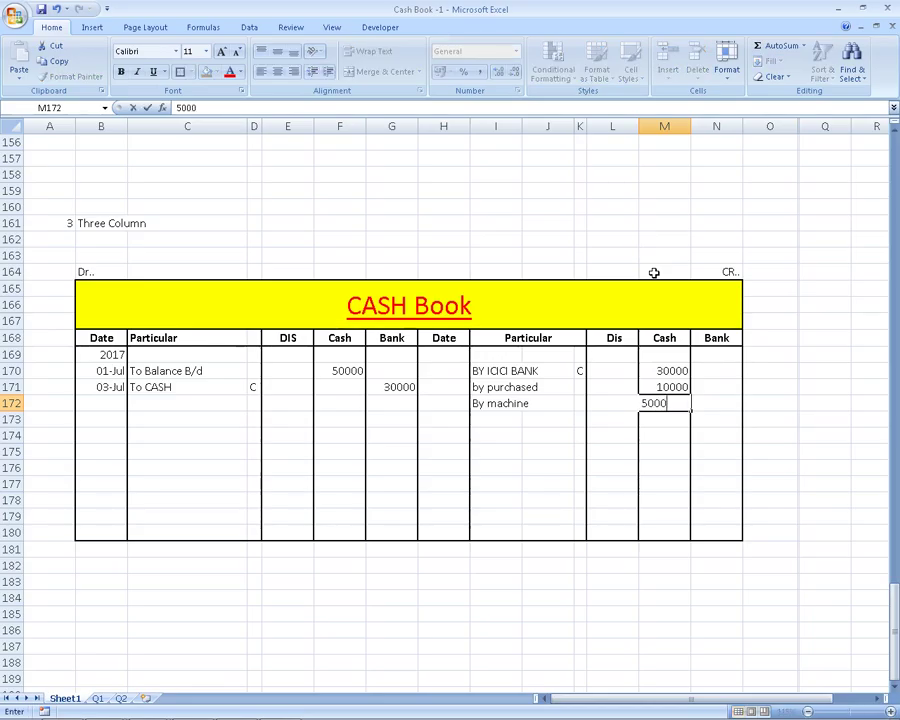
key(Return)
key(Left)
key(Left)
key(Left)
Reread the line 15 credit sale and the word 'chaeque' in the textbook PDF
key(alt+Tab)
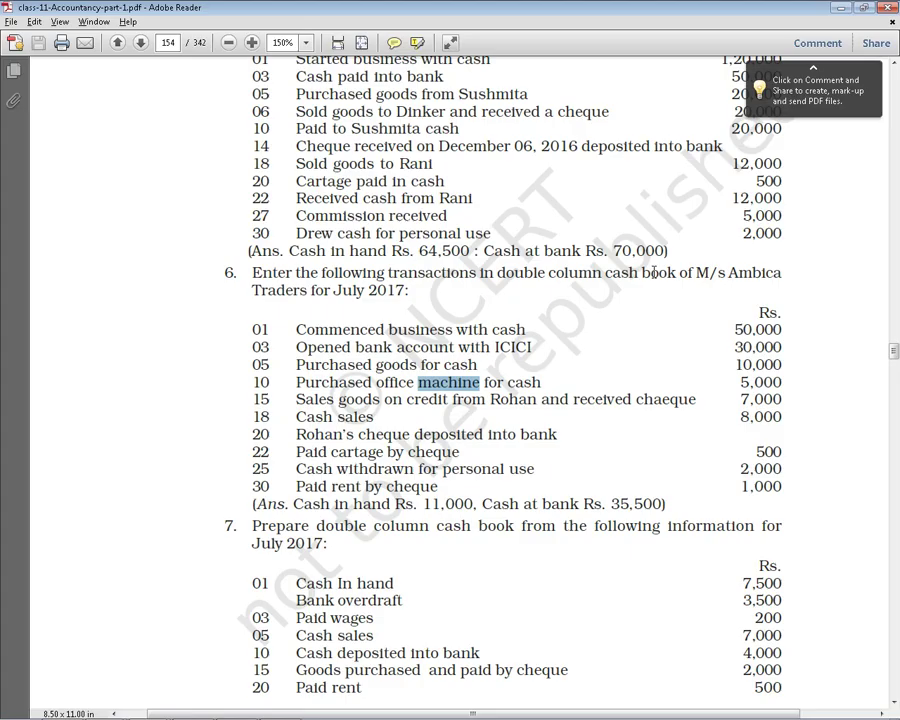
triple_click(376, 405)
click(440, 402)
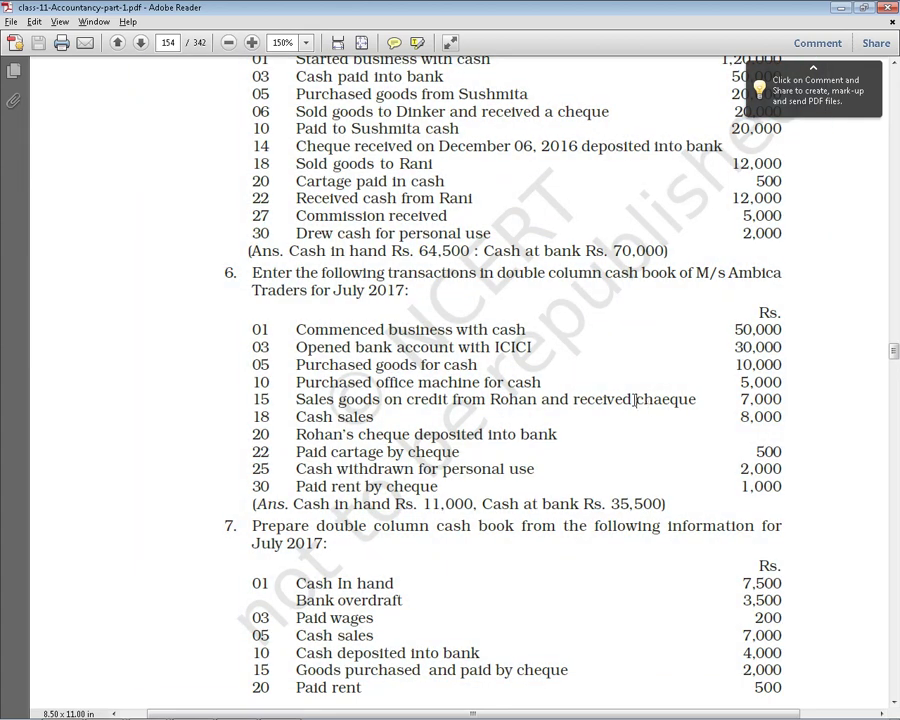
drag(636, 399, 669, 400)
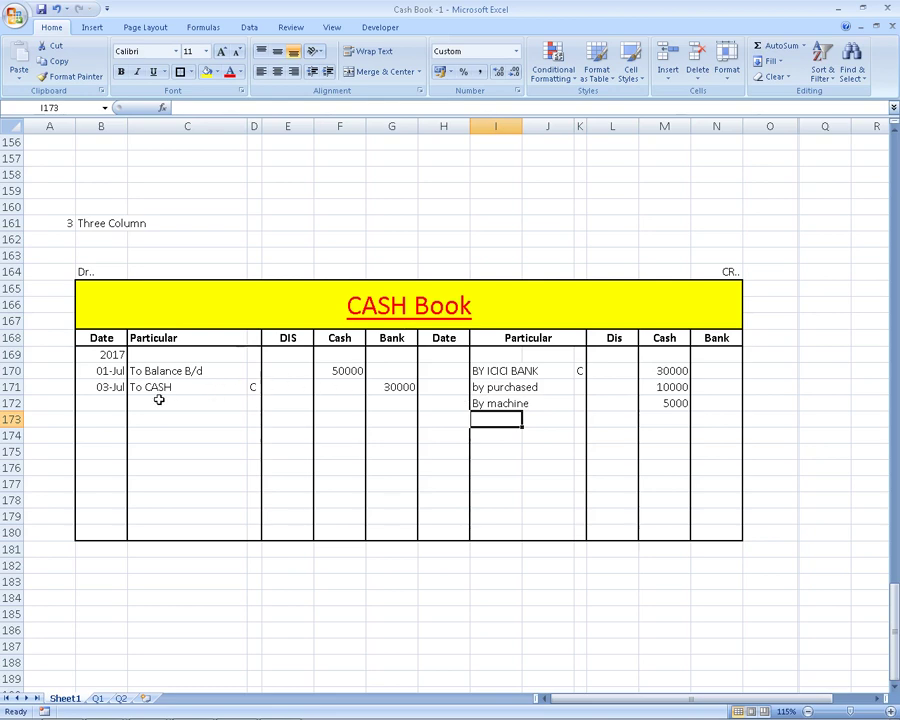
Enter the 'To' customer-name entry in Particular cell C172
click(153, 406)
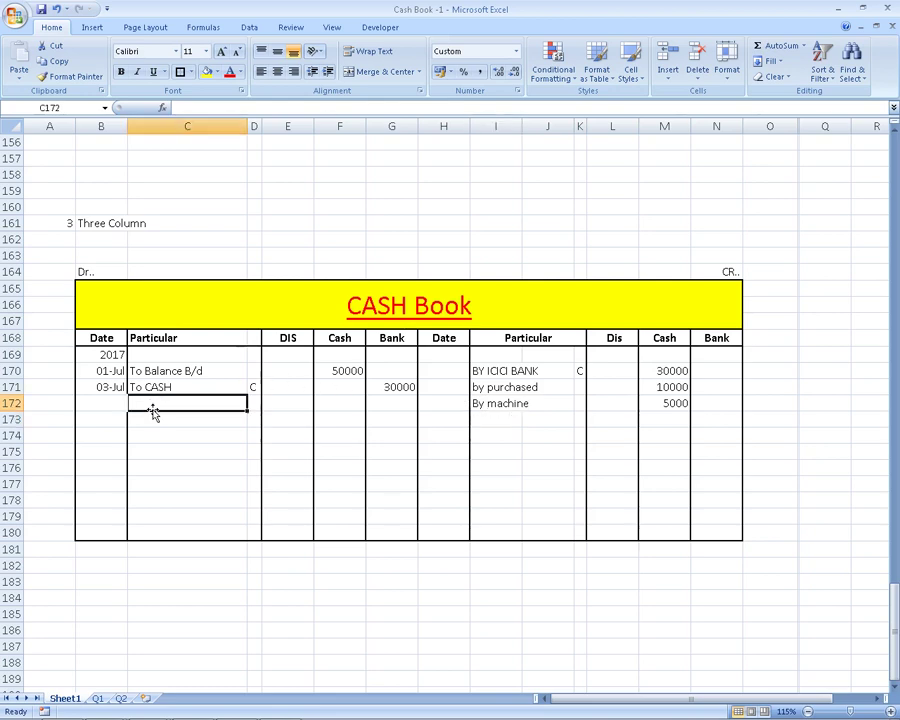
text(r)
key(alt+Tab)
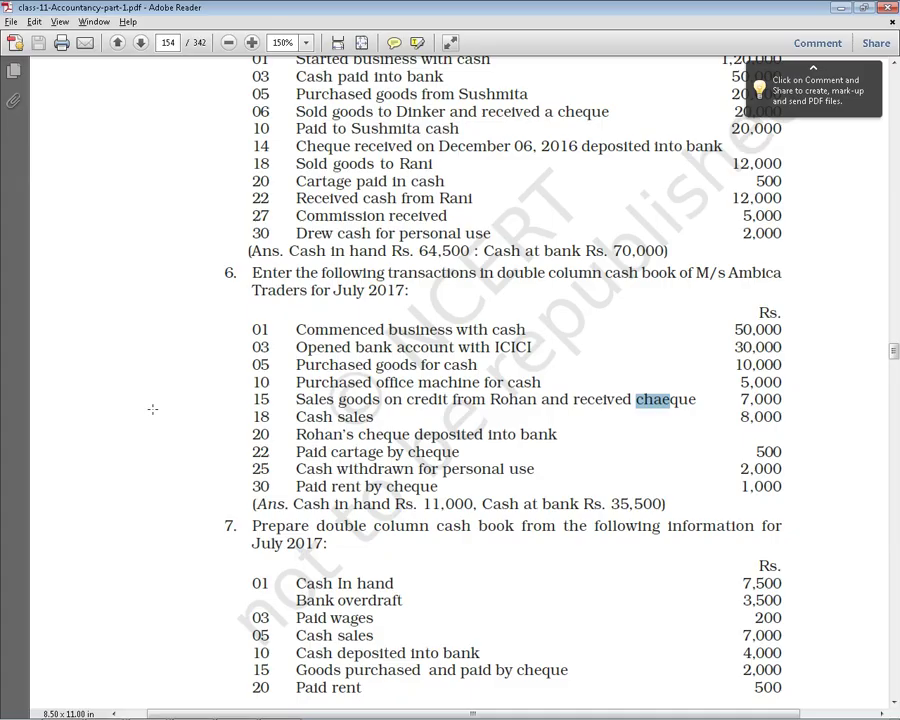
key(alt+Tab)
text(OHAN)
key(Return)
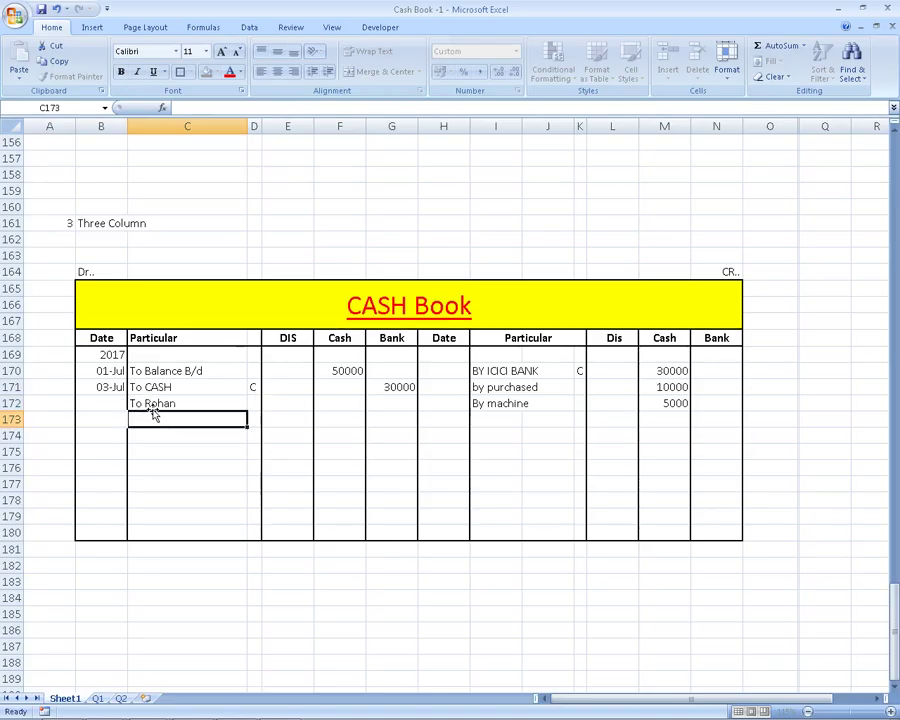
Enter 7000 in debit Bank cell G172 and check its sum with 30000
key(Up)
key(Right)
key(Right)
key(Right)
key(alt+Tab)
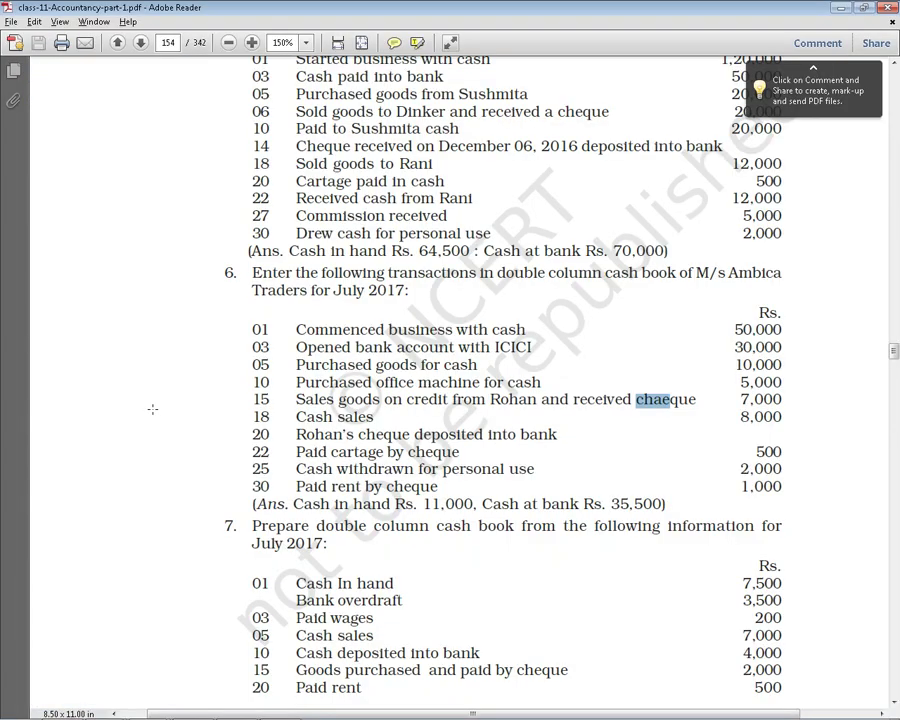
key(alt+Tab)
key(Right)
text(7000)
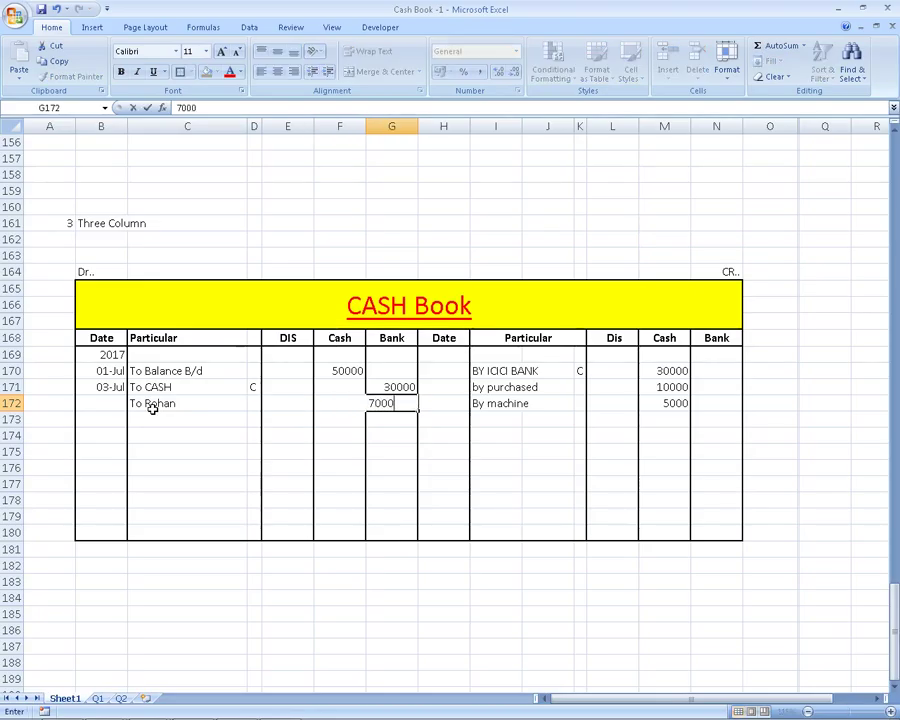
key(Return)
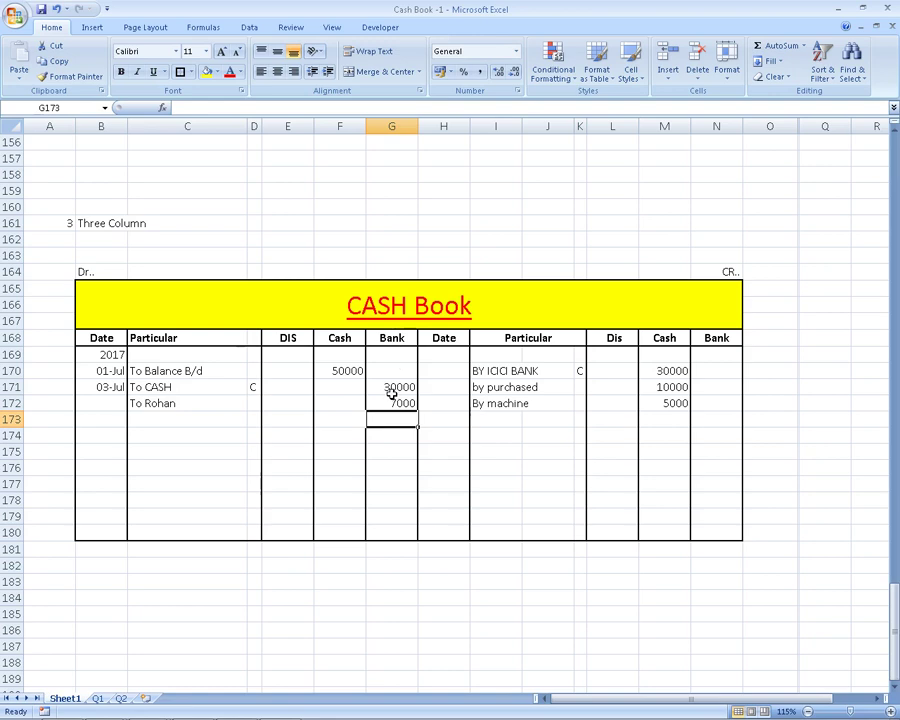
mouse_move(392, 390)
mouse_down()
mouse_move(392, 410)
mouse_move(403, 401)
mouse_up()
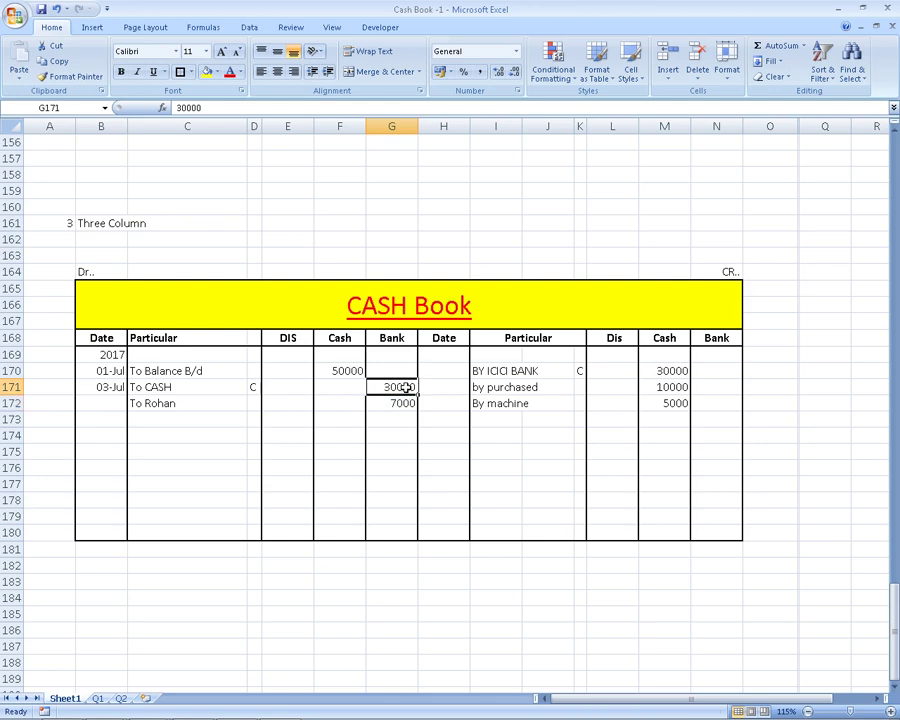
click(404, 386)
click(400, 404)
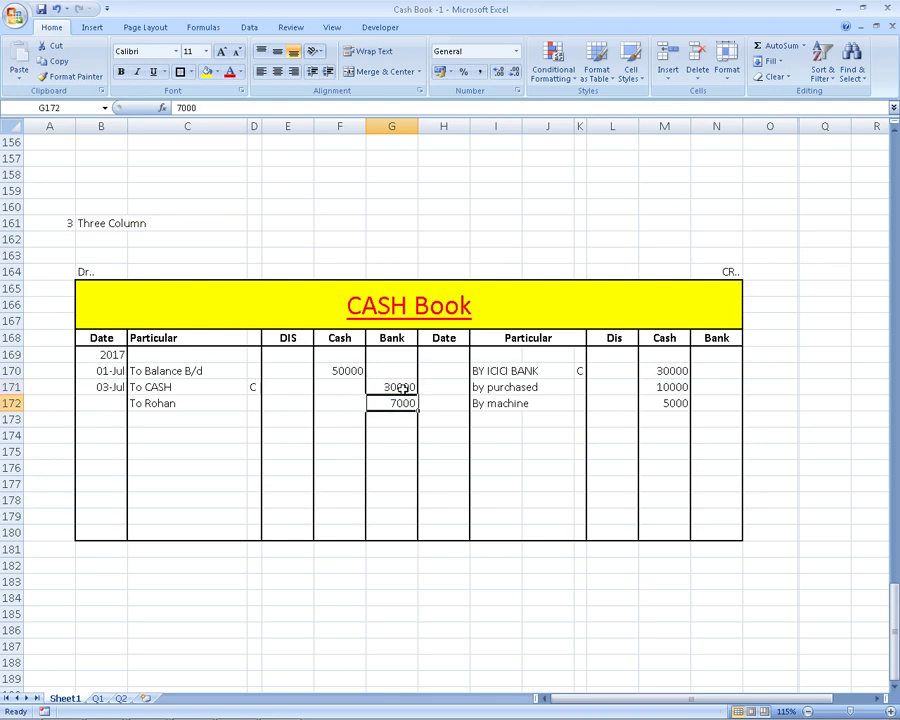
Compare the new row 172 entry against the cash sales and cheque lines in the PDF
key(alt+Tab)
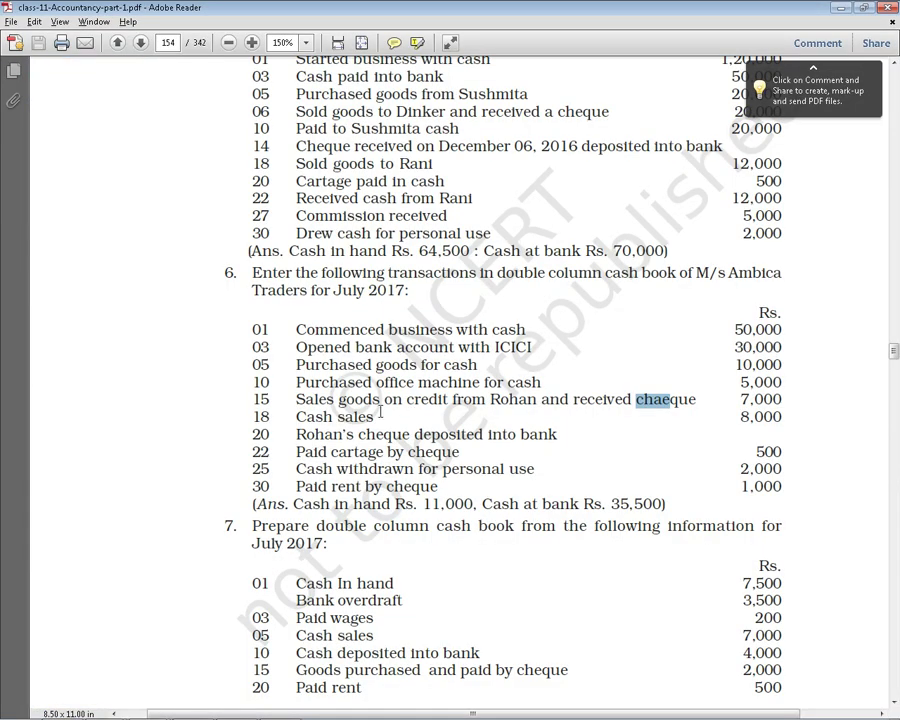
drag(376, 416, 296, 416)
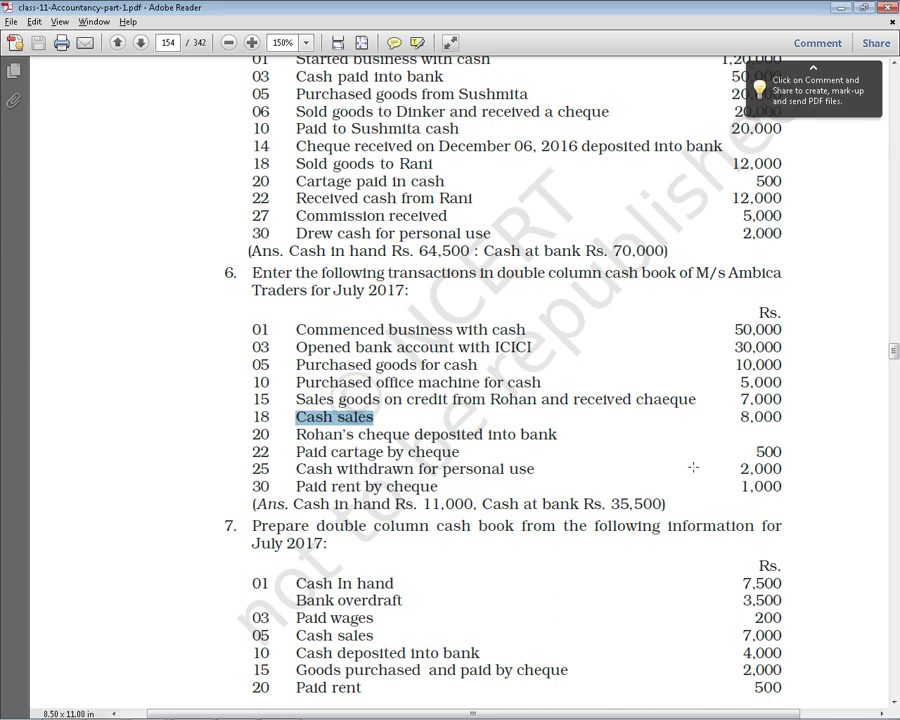
click(297, 399)
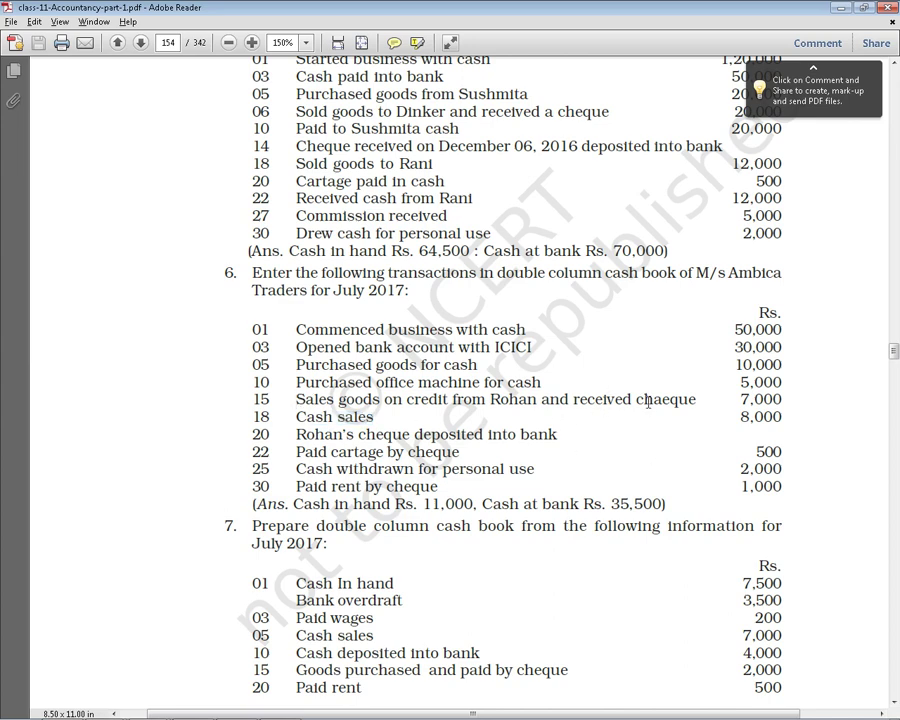
double_click(652, 401)
key(alt+Tab)
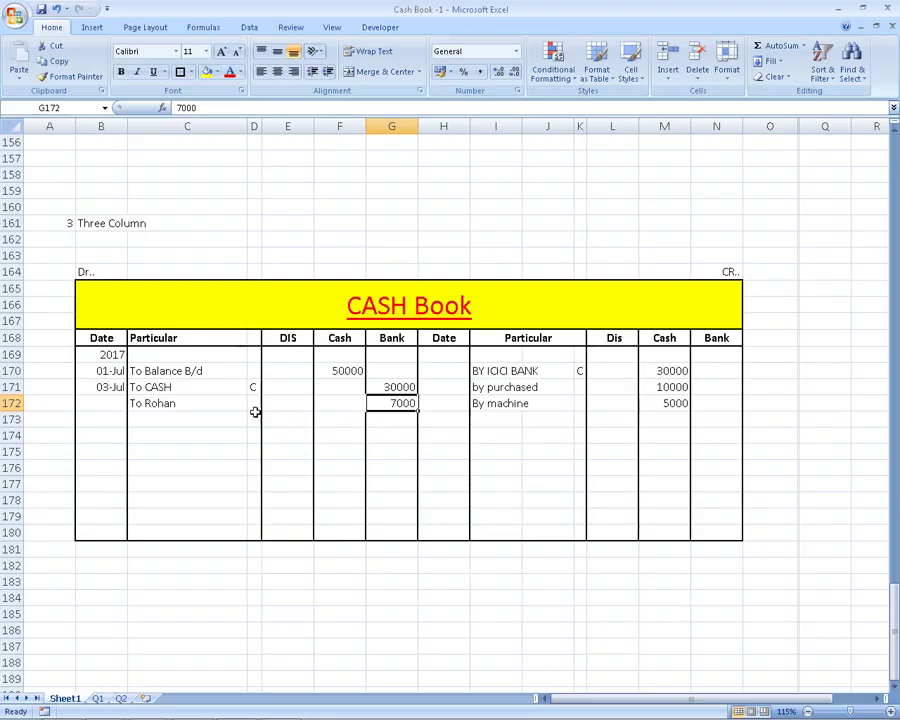
click(169, 402)
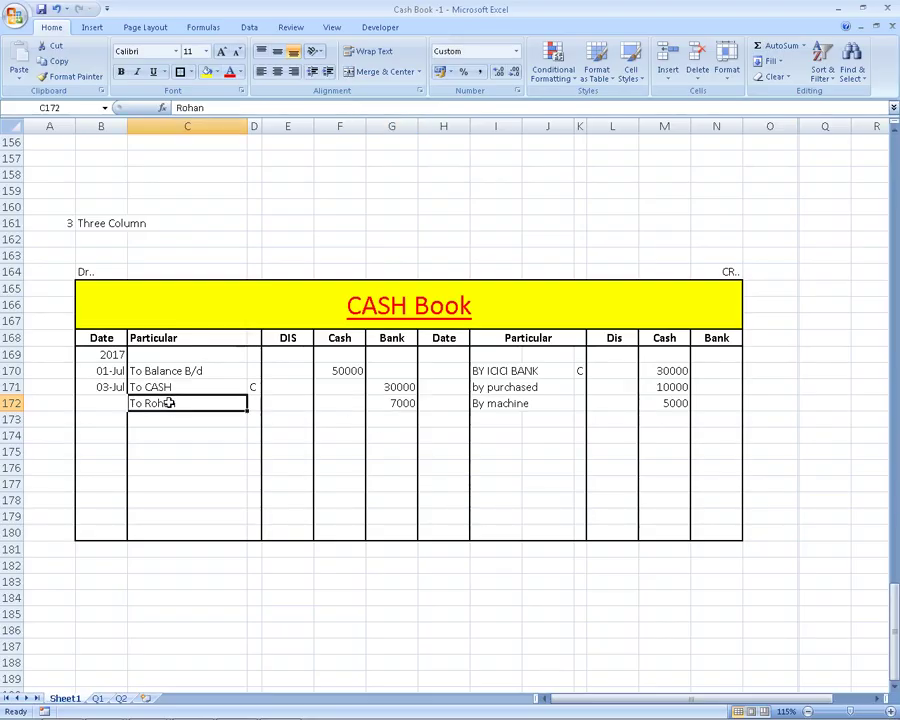
key(alt+Tab)
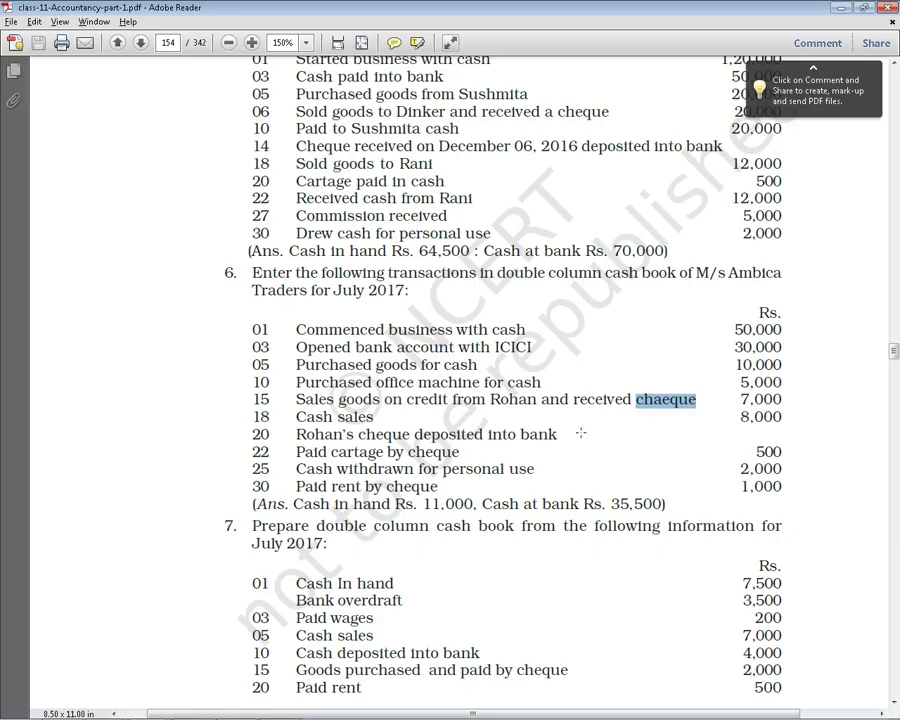
key(alt+Tab)
key(alt+Tab)
key(alt+Tab)
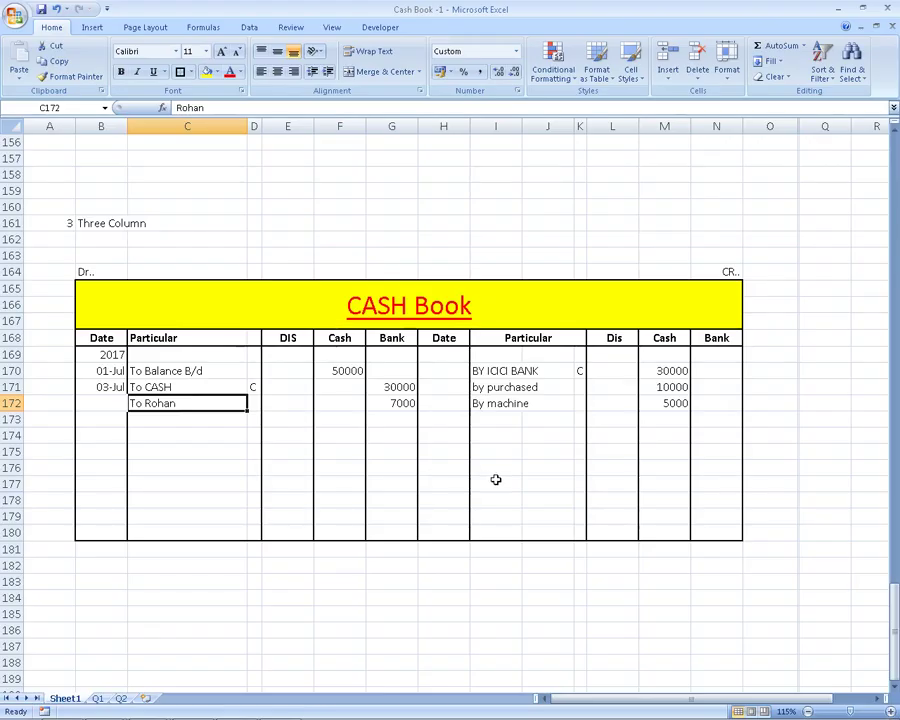
key(alt+Tab)
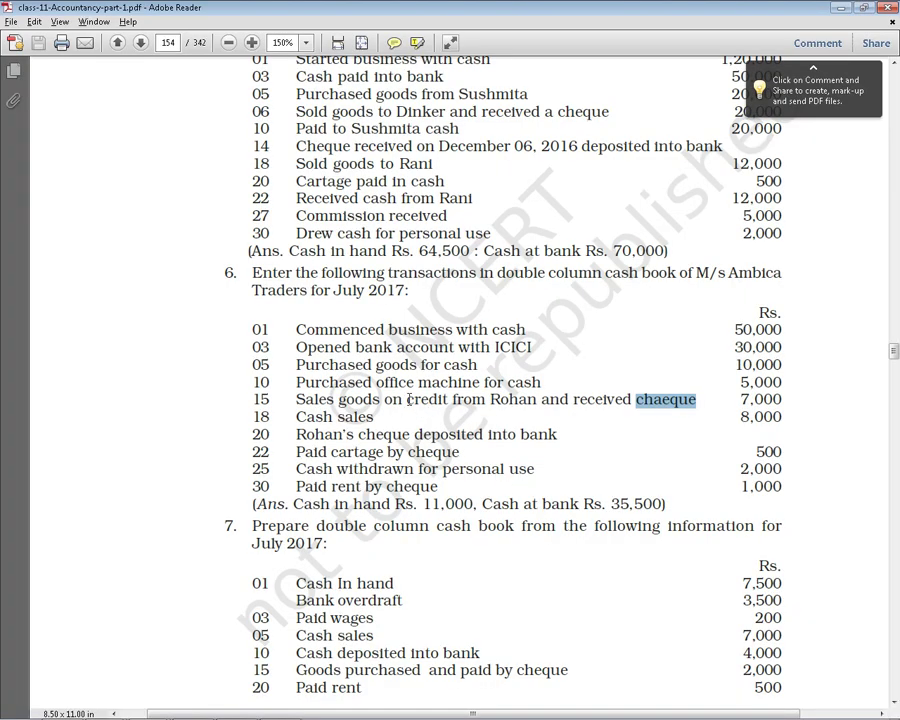
Select and reread the line 15 credit sale in the PDF, then return to Excel
drag(407, 400, 440, 400)
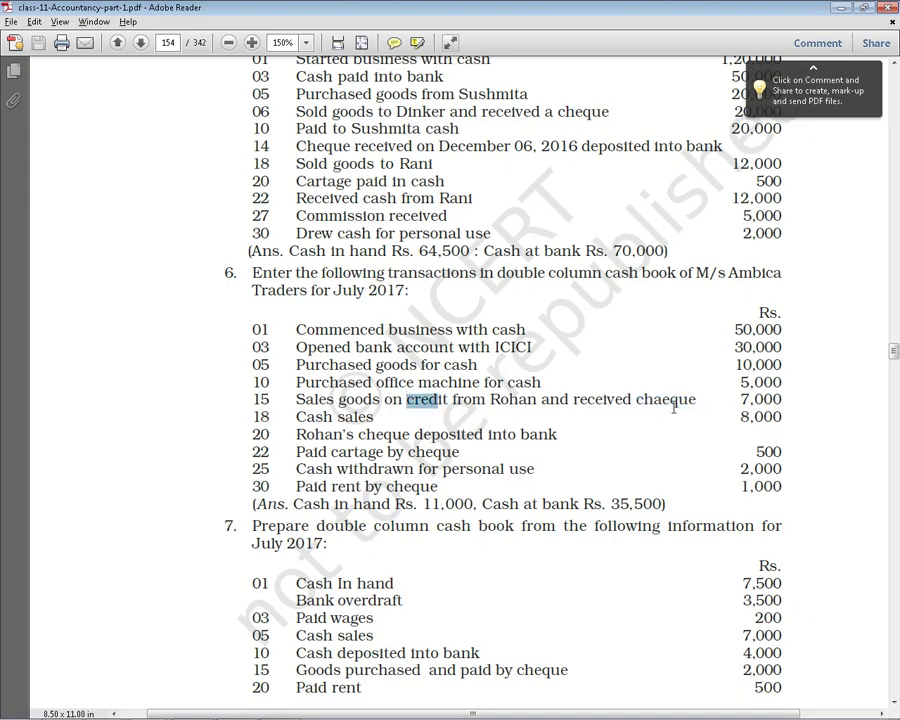
drag(696, 400, 330, 402)
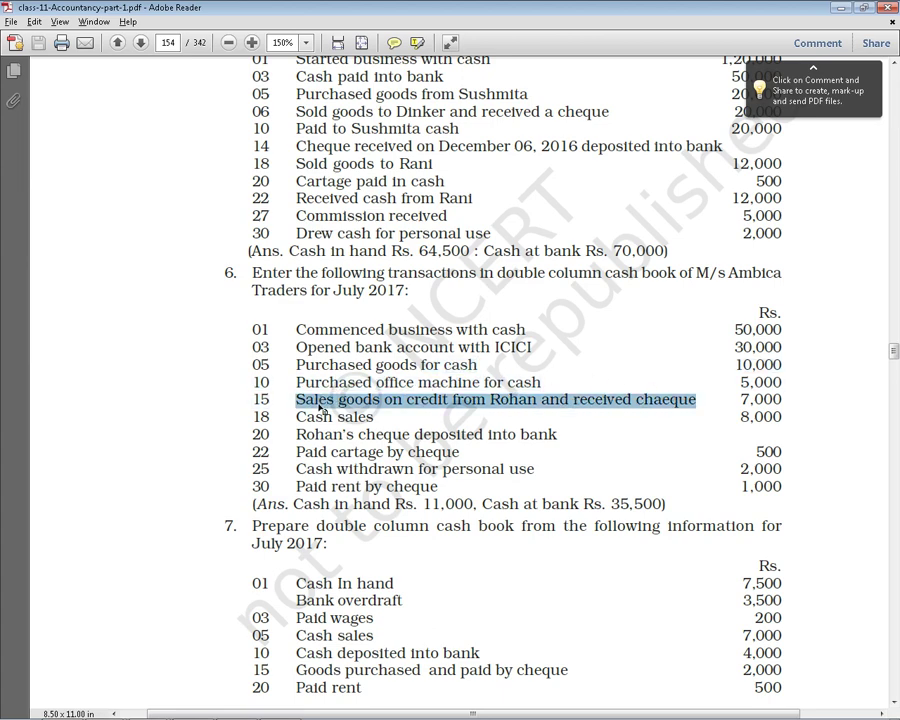
click(420, 400)
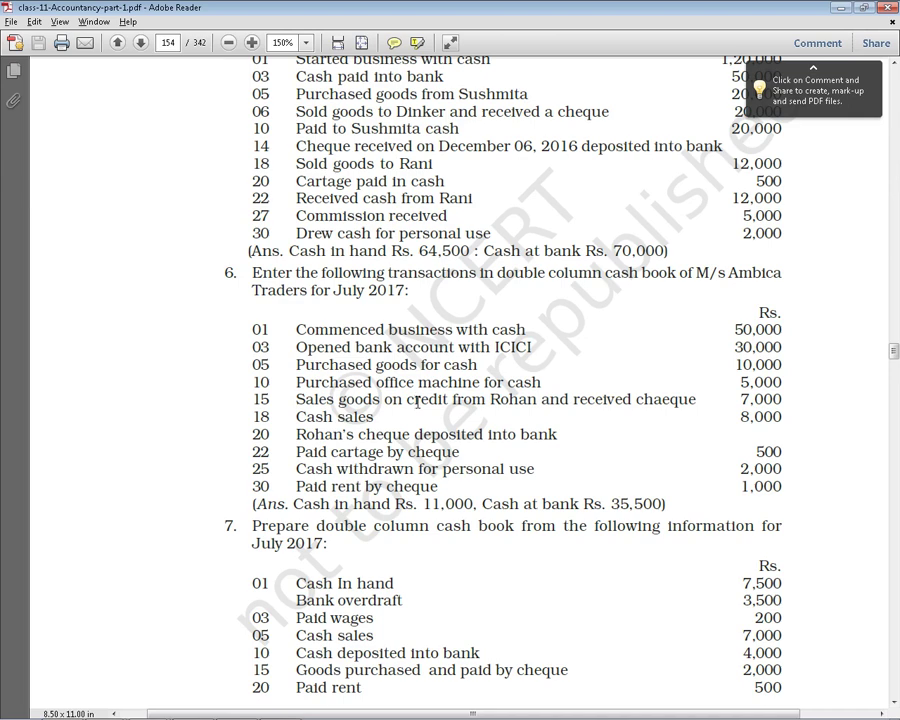
key(alt+Tab)
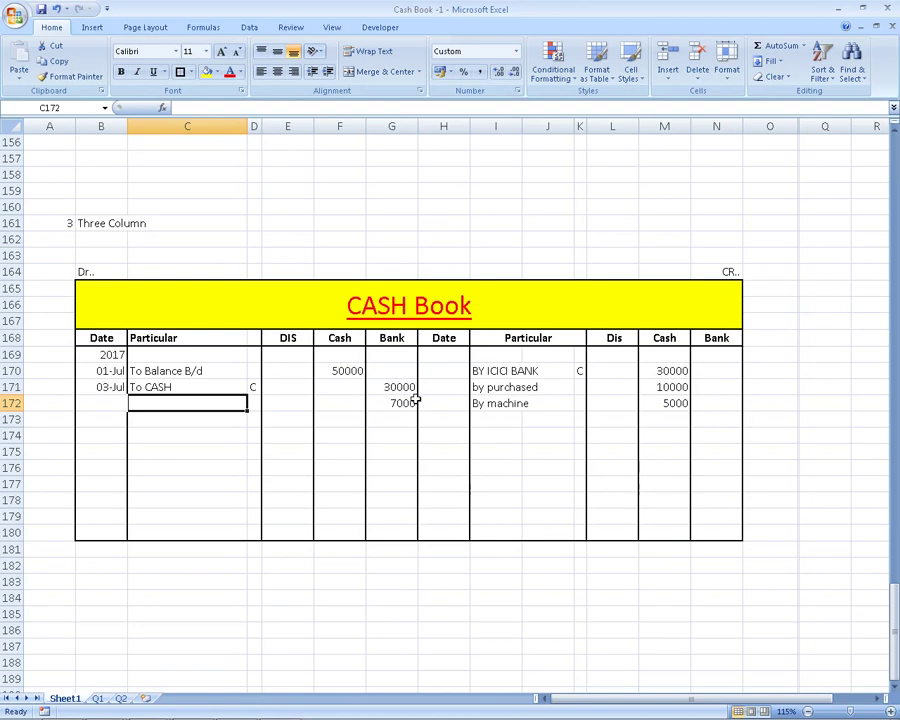
Review the PDF's line 15 credit sale, line 18 cash sales and line 20 entries
key(alt+Tab)
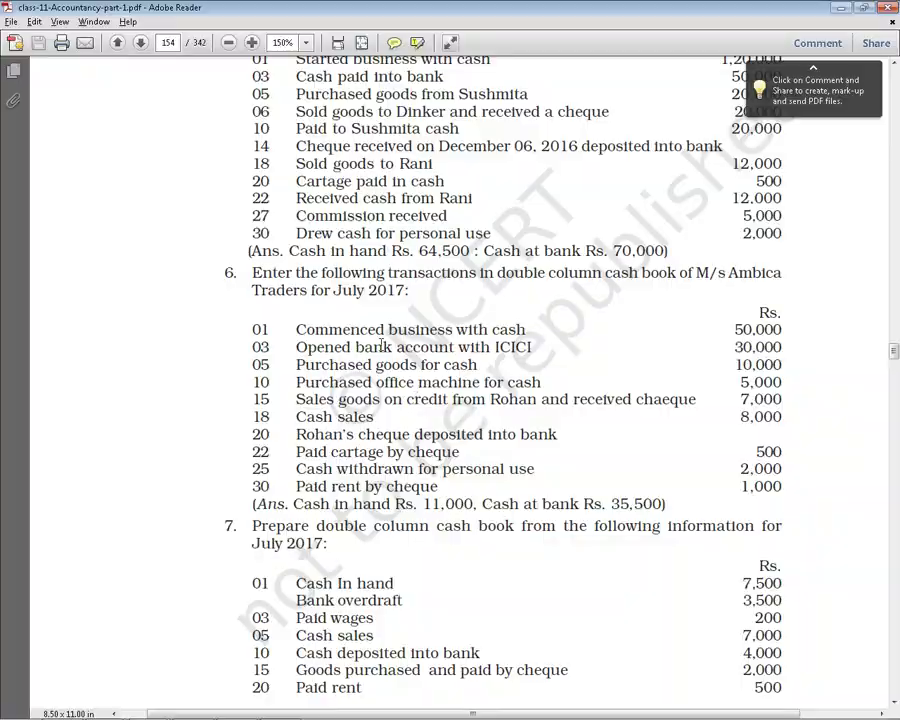
key(alt+Tab)
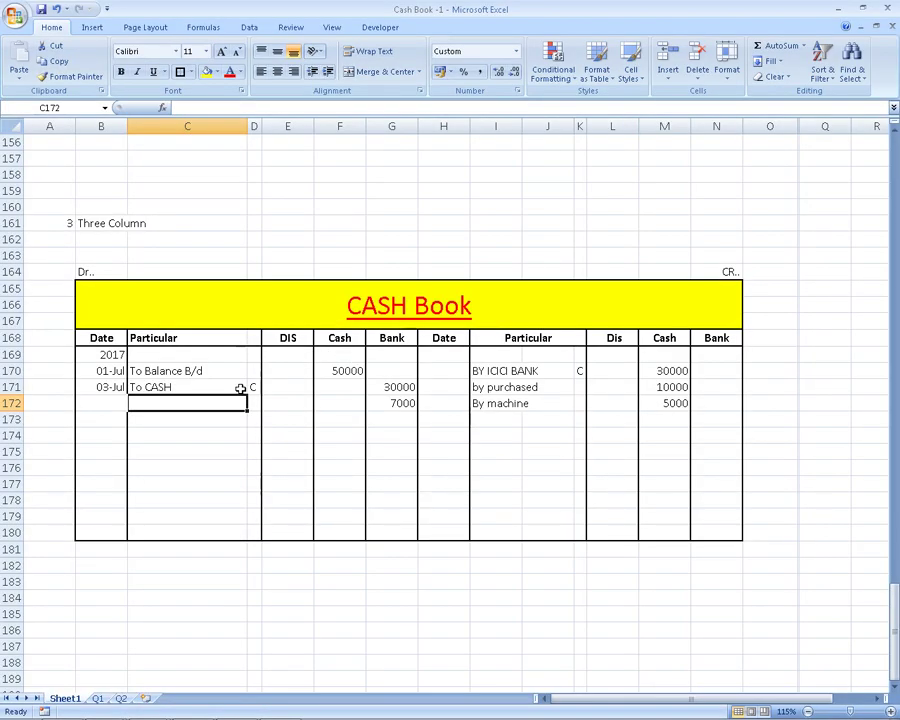
key(alt+Tab)
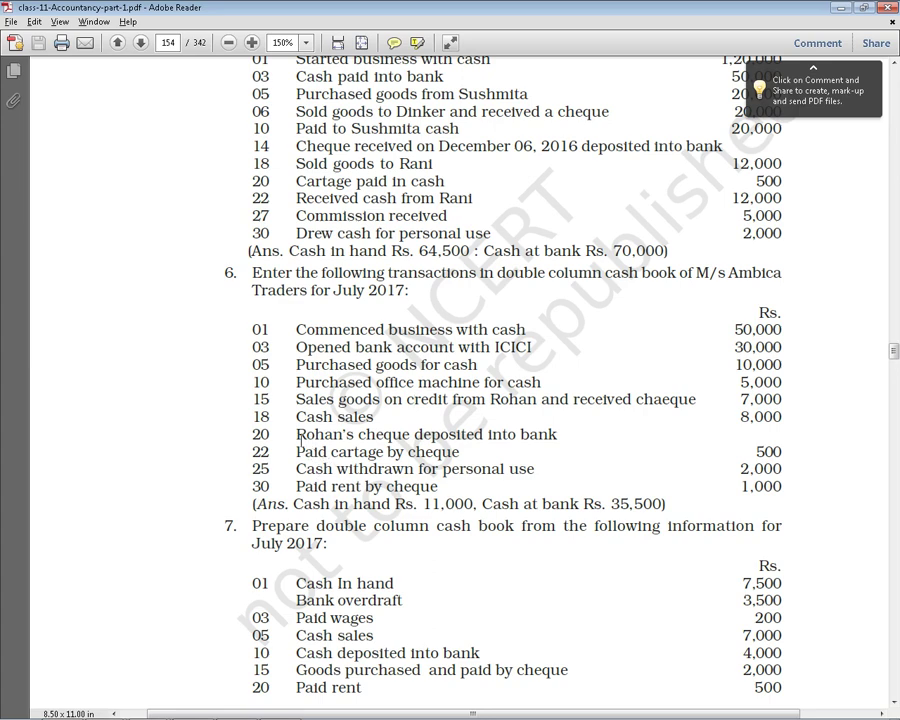
drag(297, 434, 540, 442)
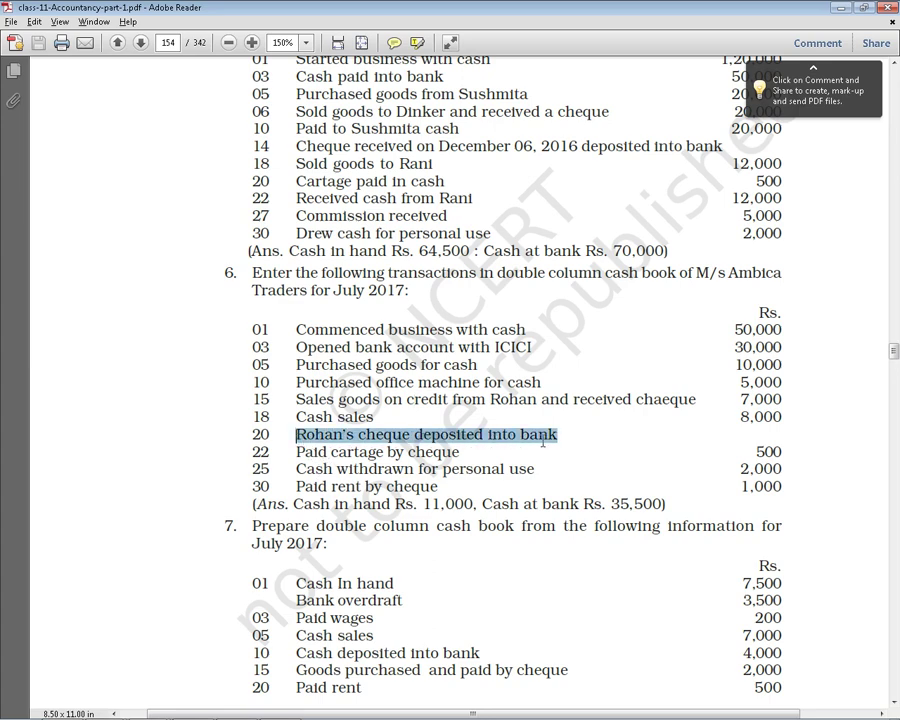
click(300, 437)
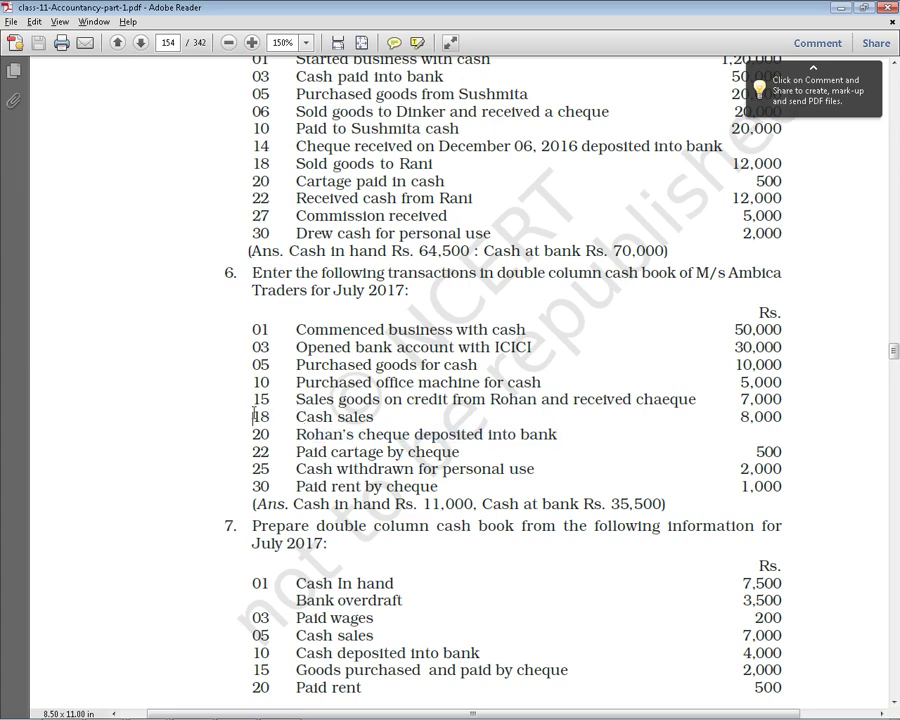
drag(254, 416, 358, 423)
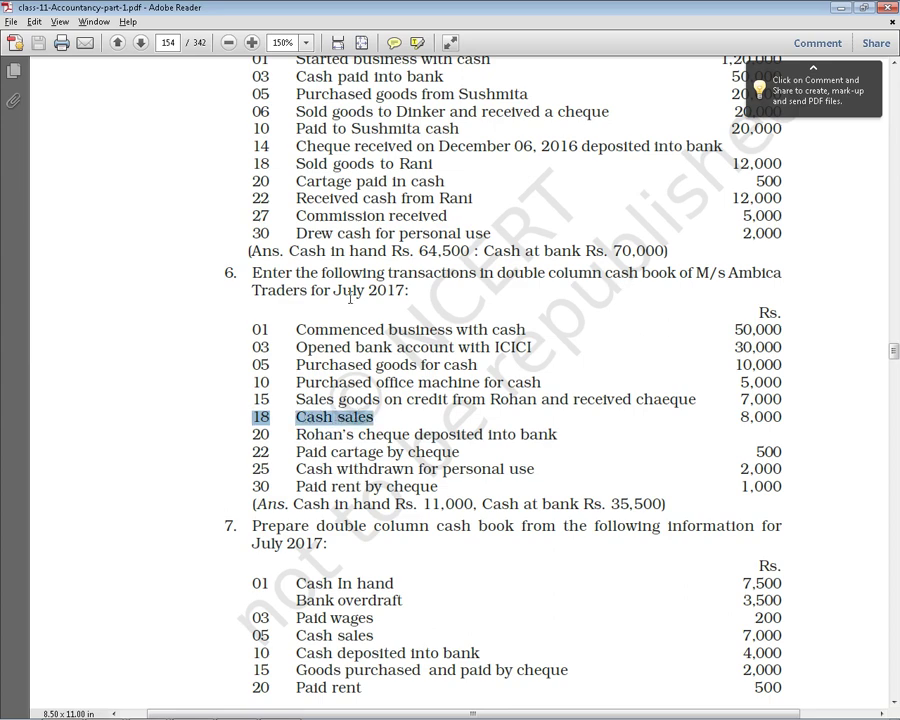
drag(296, 399, 446, 399)
key(alt+Tab)
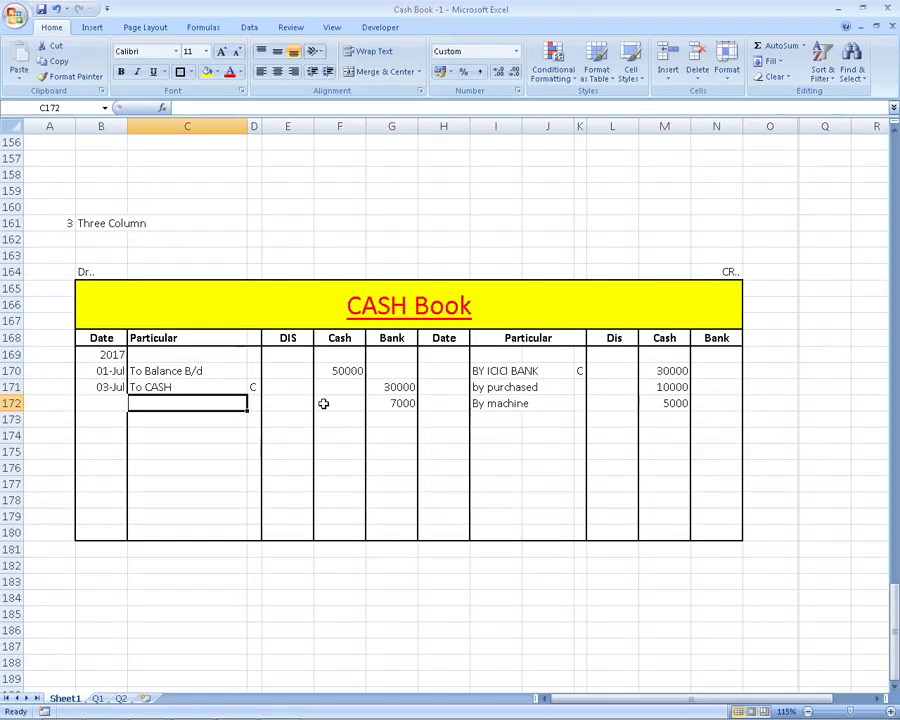
Label cell C172 'To no Entry'
text(T)
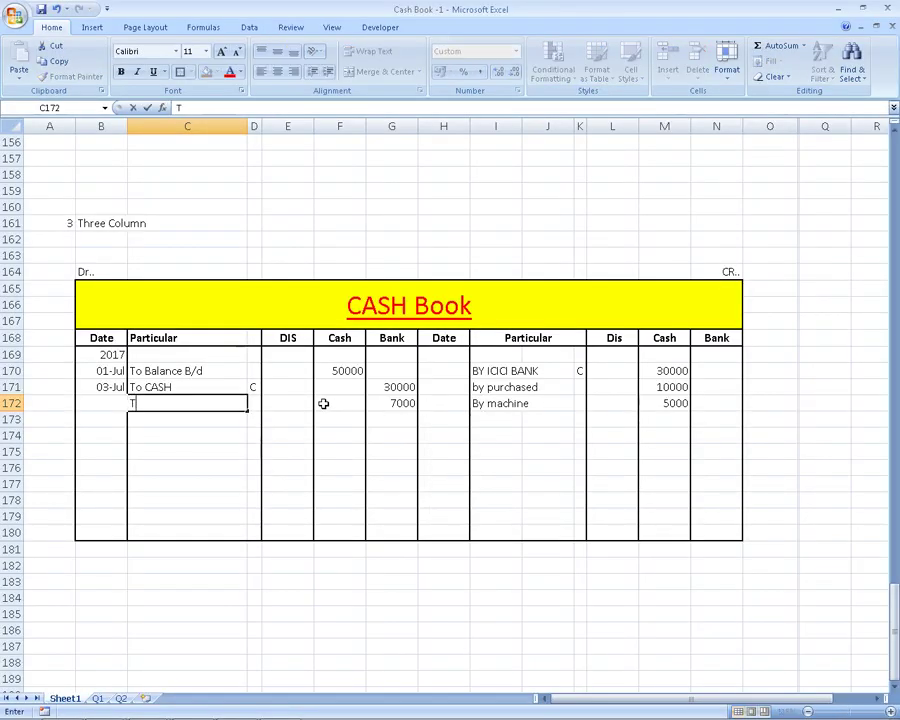
text(o)
key(BackSpace)
key(BackSpace)
text(no)
text( Entry)
key(Home)
text(To)
key(Return)
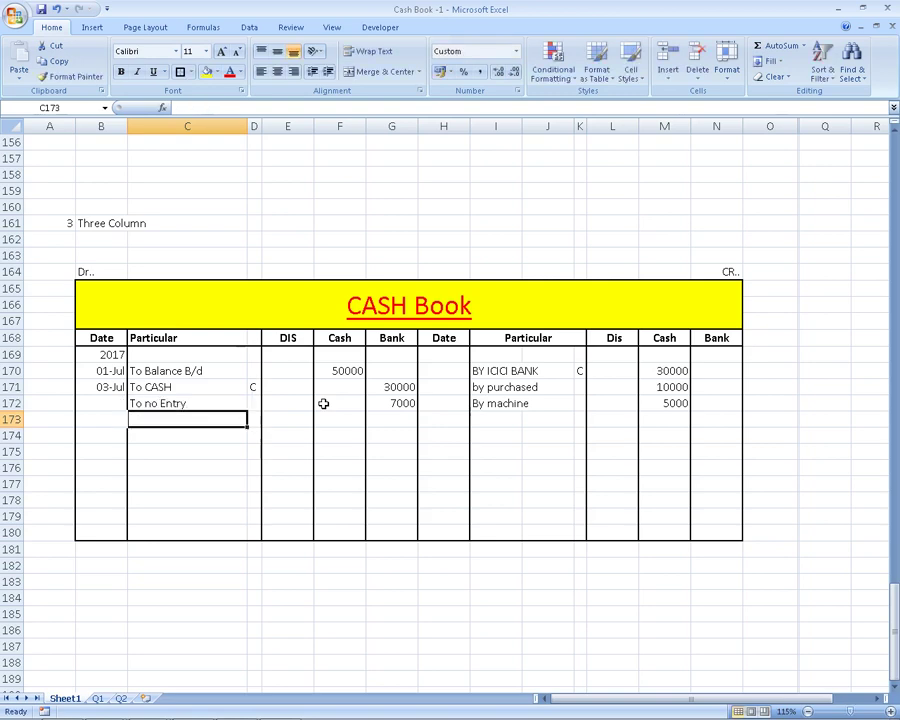
Replace the 7000 in Bank cell G172 with a dash
key(Up)
key(Right)
key(Right)
key(Right)
key(Right)
text(-)
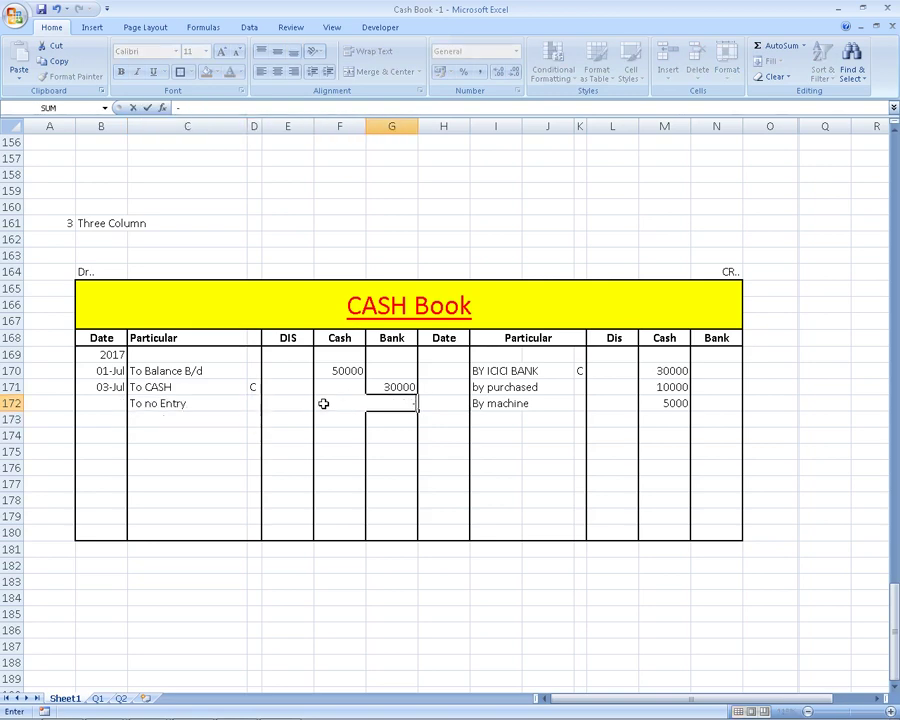
key(Return)
key(Left)
key(Left)
key(Left)
key(alt+Tab)
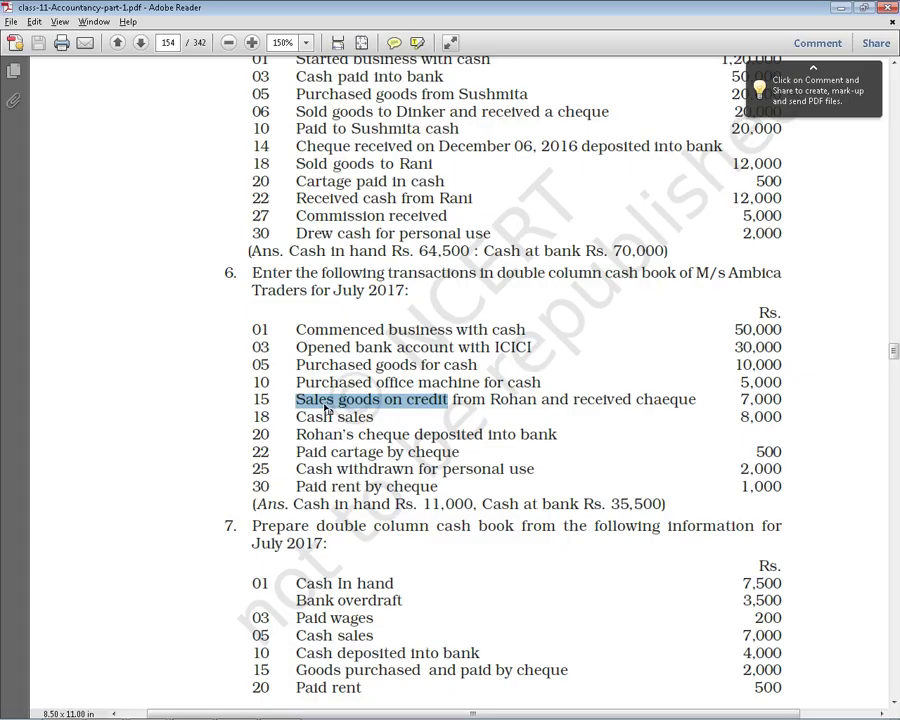
key(alt+Tab)
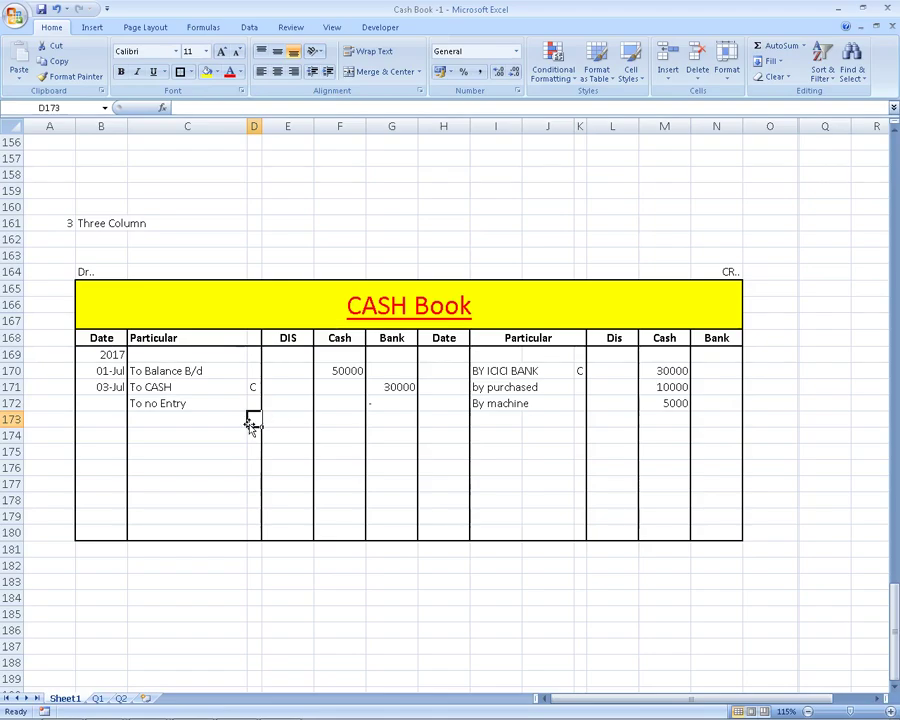
click(149, 403)
Delete the 'To no Entry' label from cell C172
key(Delete)
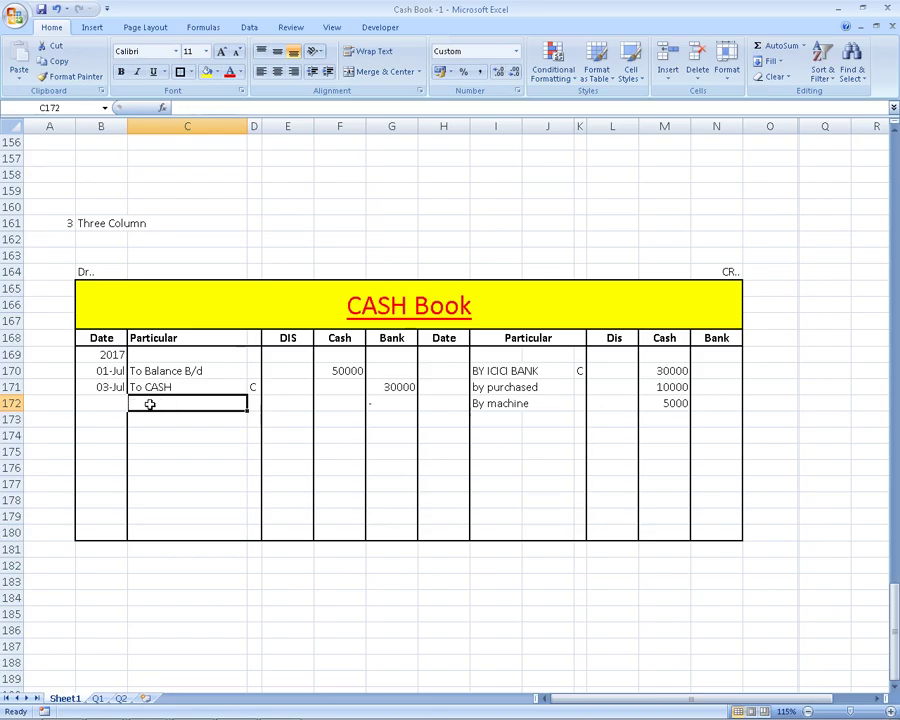
key(Right)
key(alt+Tab)
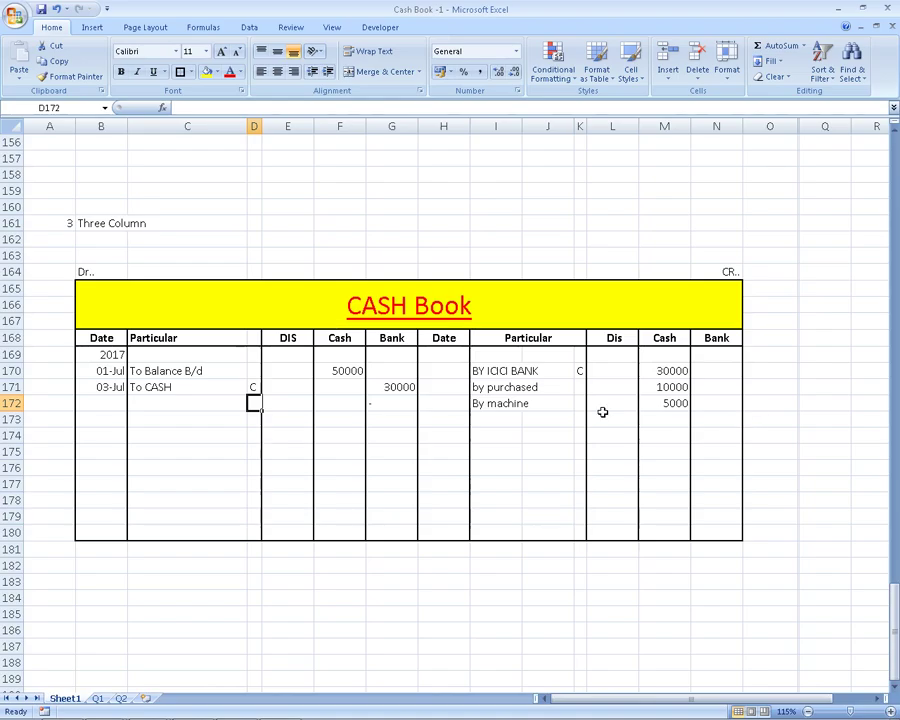
key(alt+Tab)
click(489, 424)
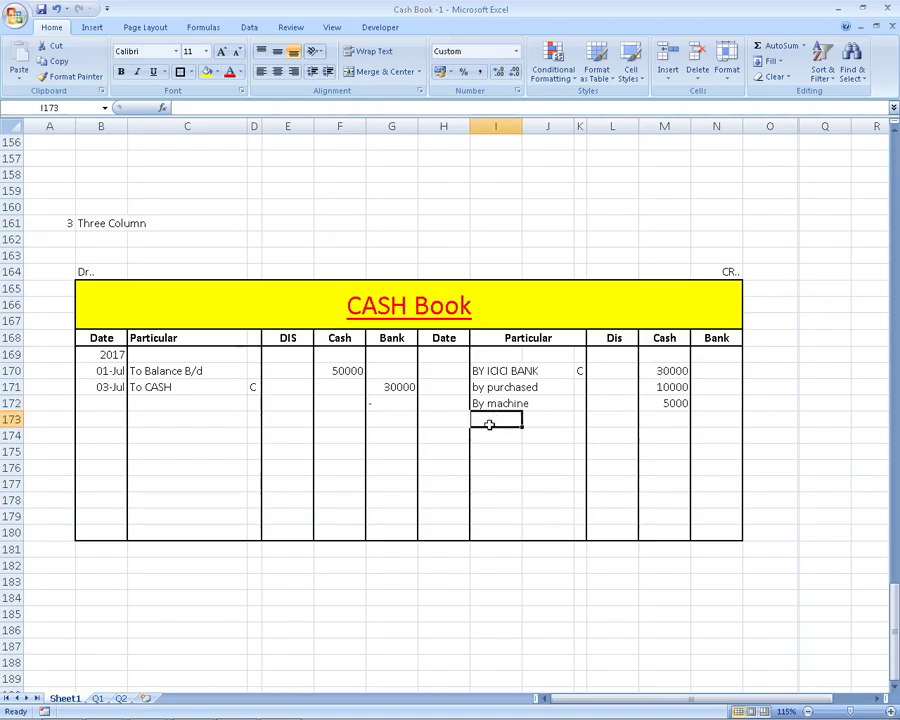
key(Left)
key(Left)
key(Left)
key(Left)
key(Left)
key(Left)
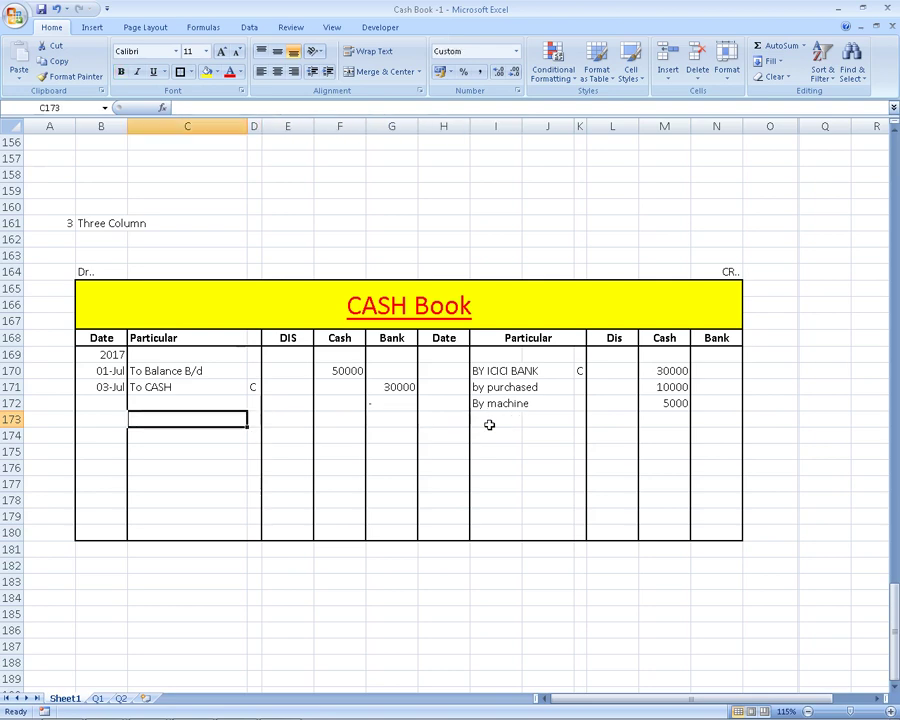
key(Left)
key(Up)
key(Right)
Label cell C172 'To Sale'
text(to)
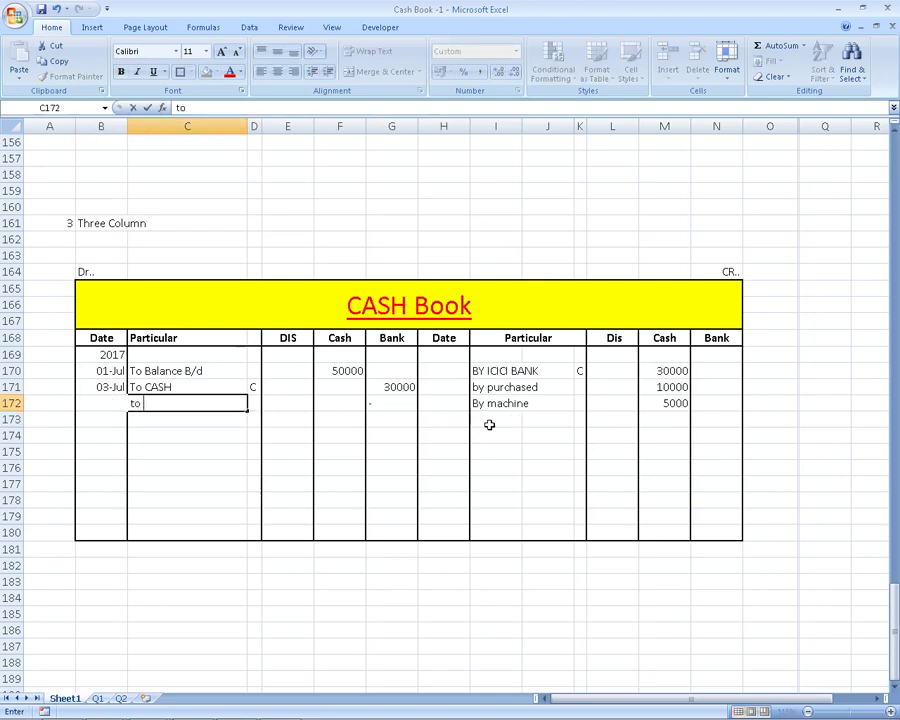
text( sale)
key(Return)
key(Up)
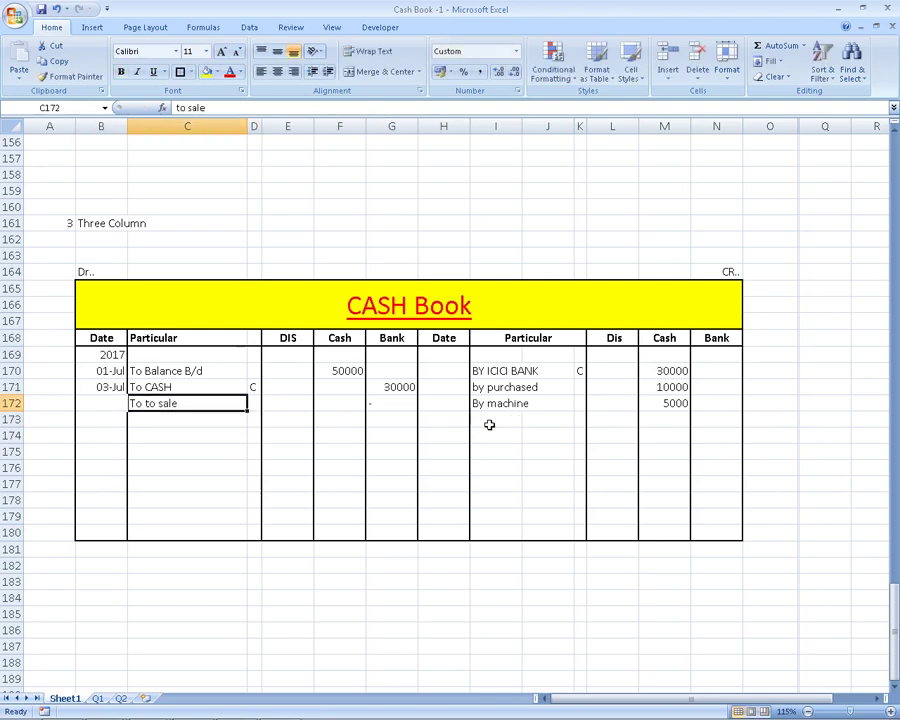
text(To Sale)
key(Return)
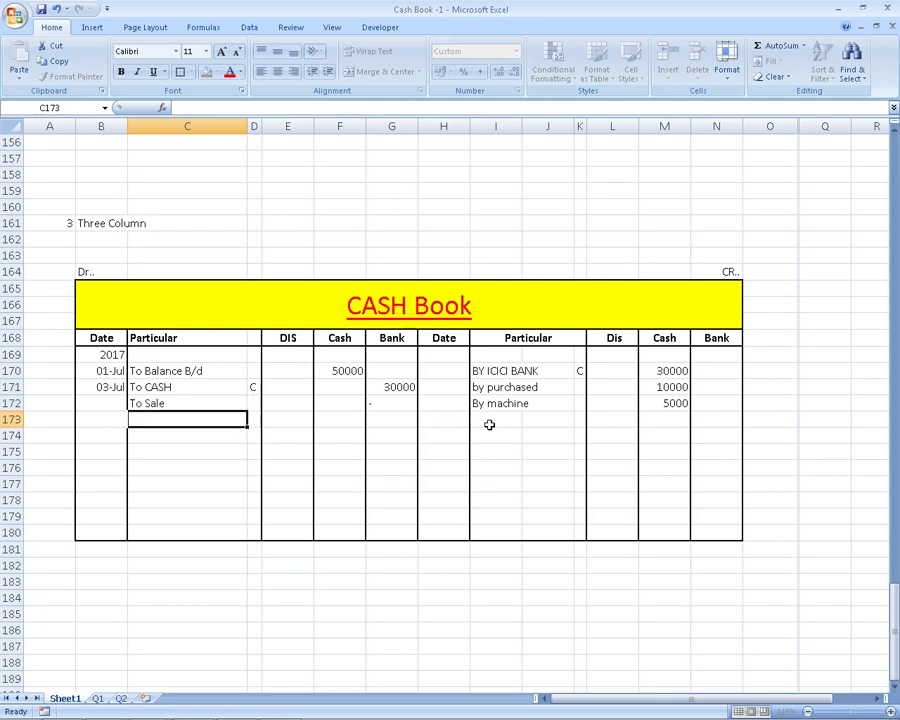
Enter 8000 in the Cash cell F172
key(Up)
key(Right)
key(Right)
key(Right)
key(alt+Tab)
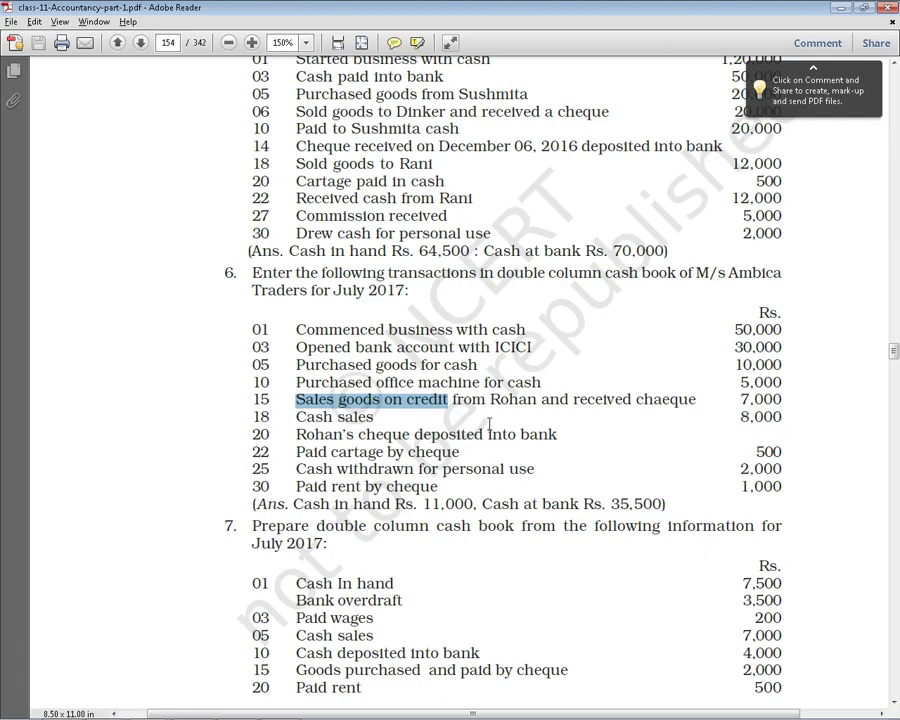
key(alt+Tab)
text(800)
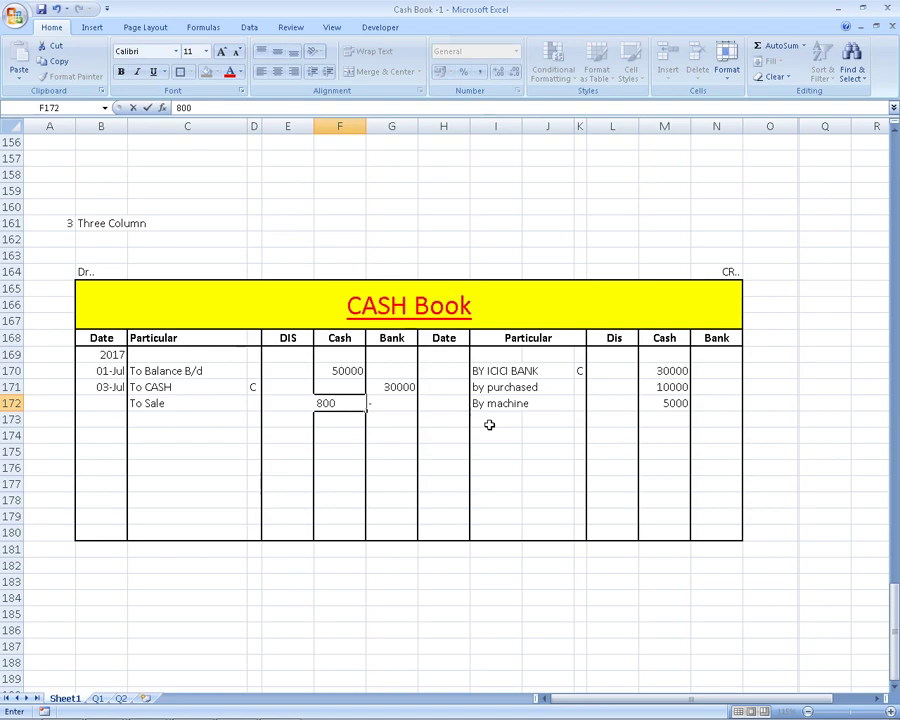
text(0)
key(Return)
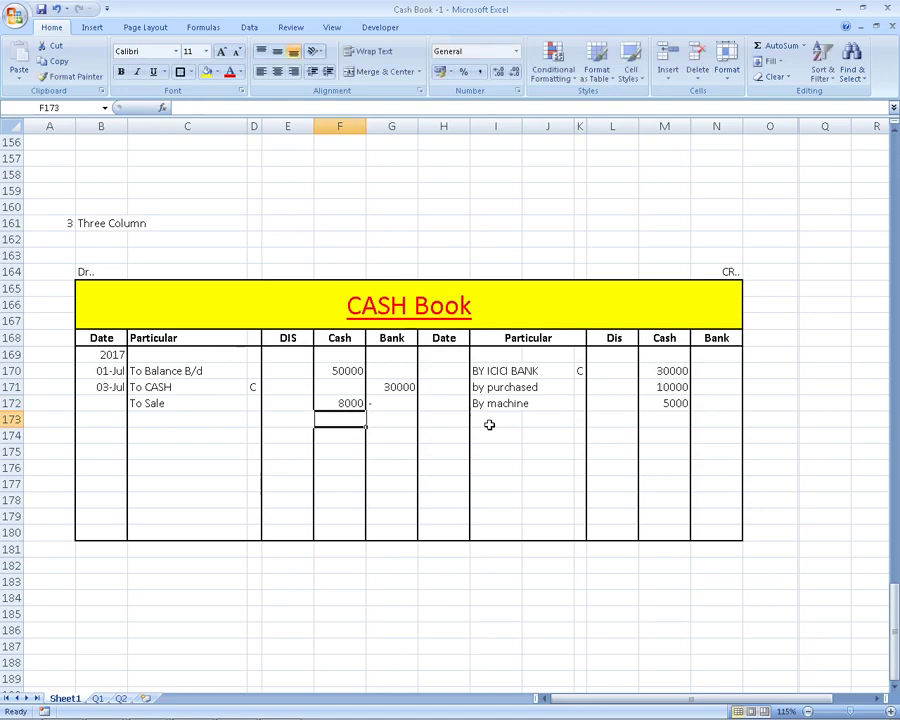
Enter the customer's name in Particular cell C173
key(alt+Tab)
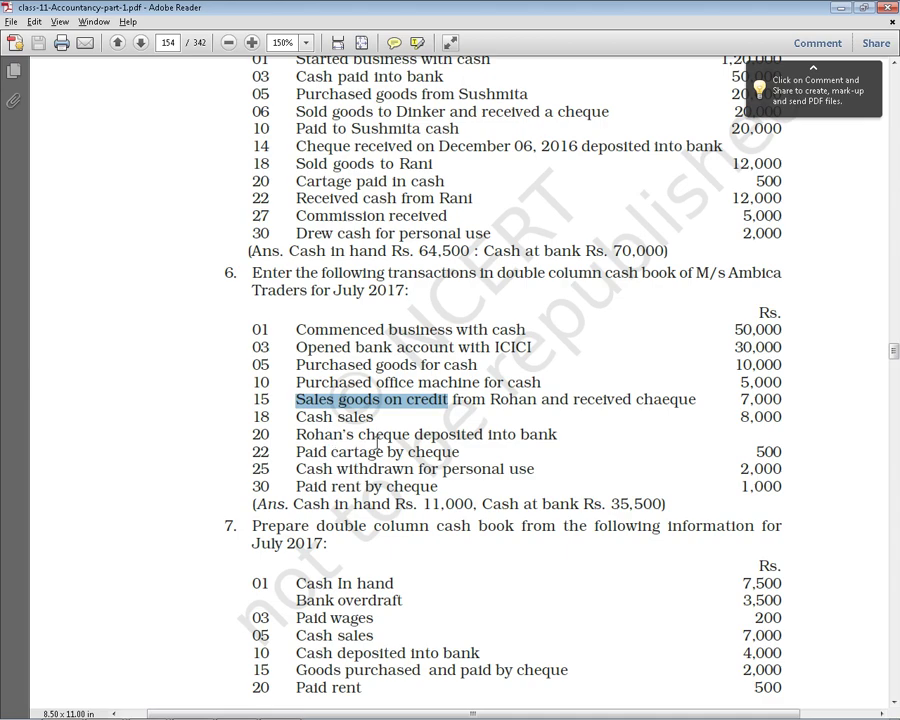
key(alt+Tab)
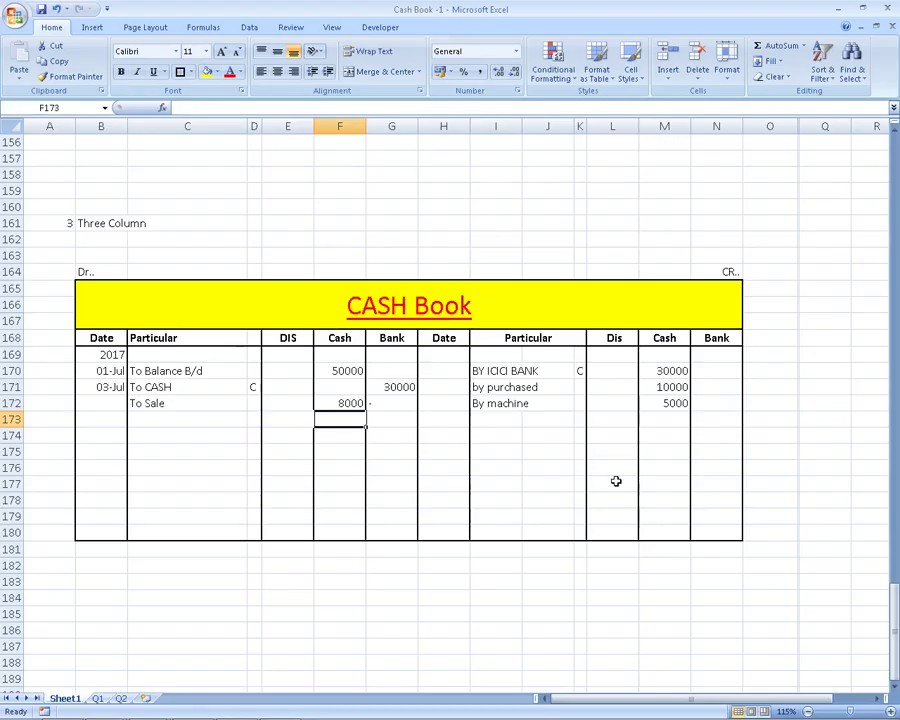
key(Left)
key(Left)
key(Left)
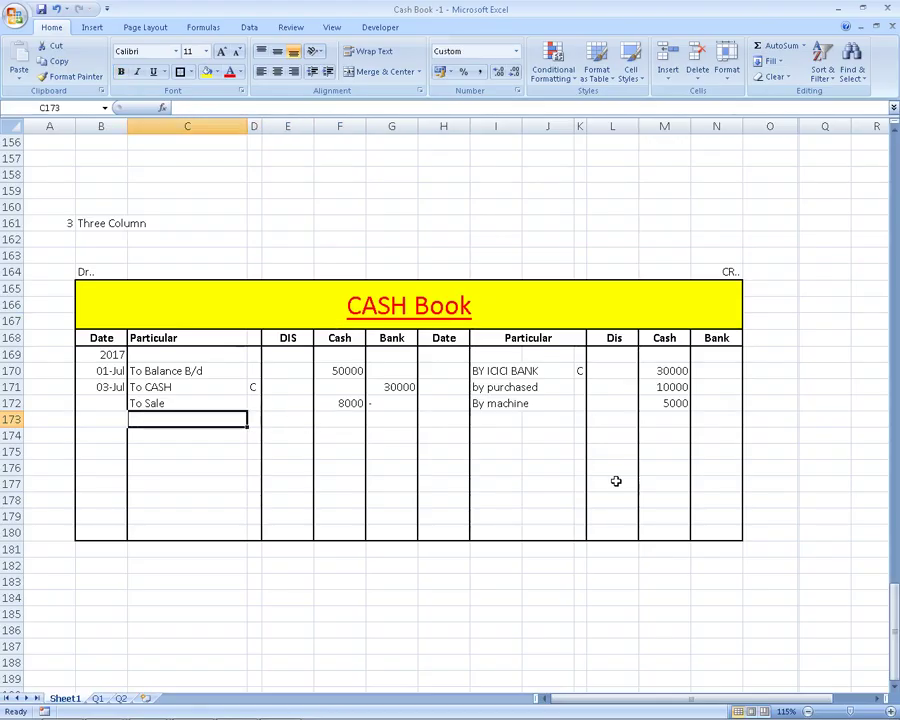
text(Rohan)
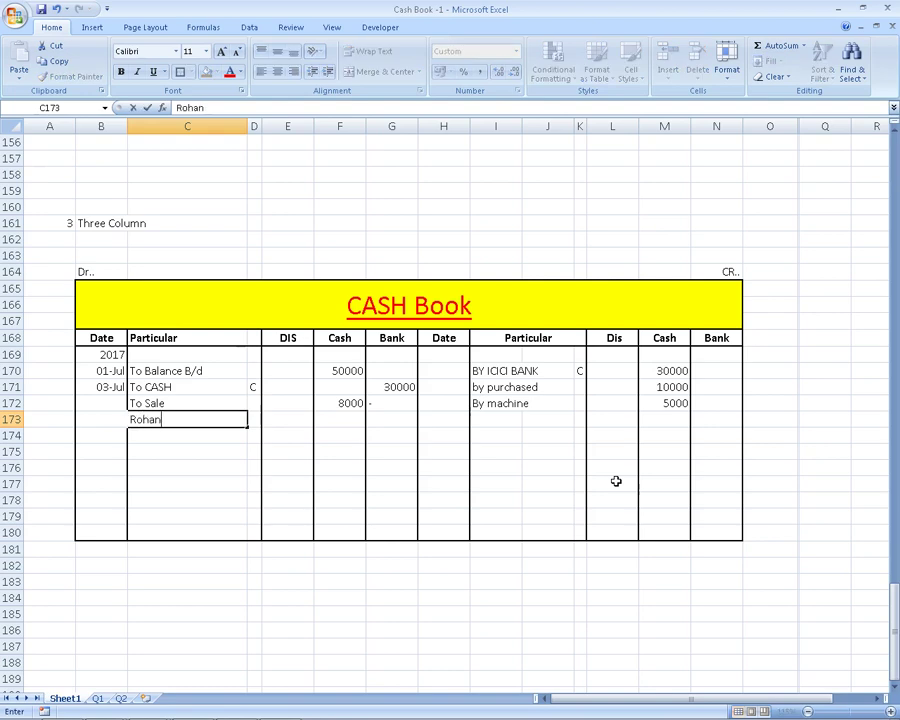
key(Return)
Record 7000 in the Bank column G173 and check the PDF
key(Up)
key(Right)
key(Right)
key(Right)
key(alt+Tab)
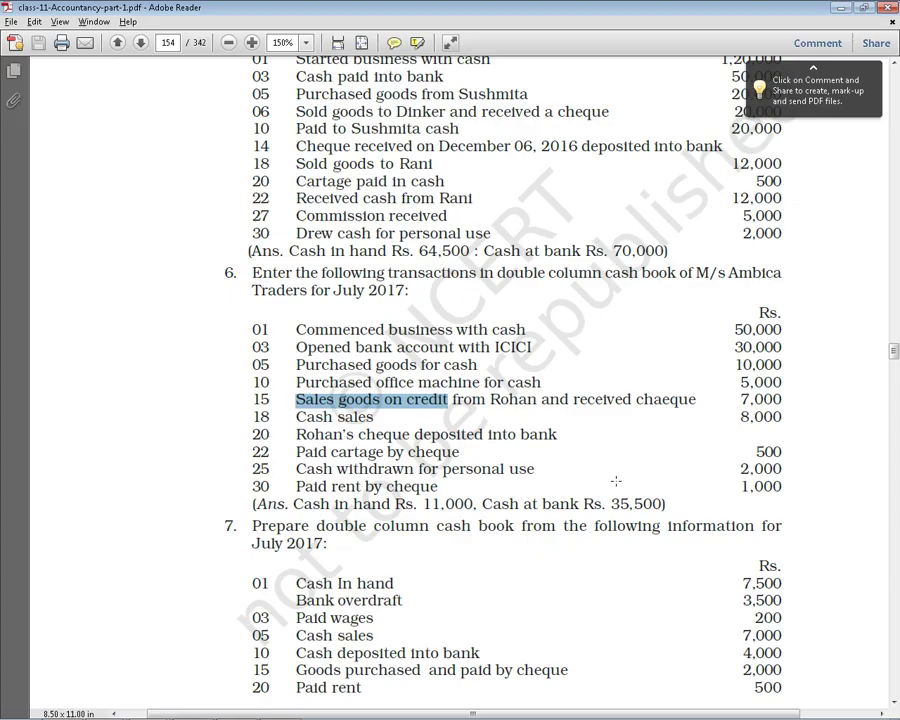
key(alt+Tab)
key(Right)
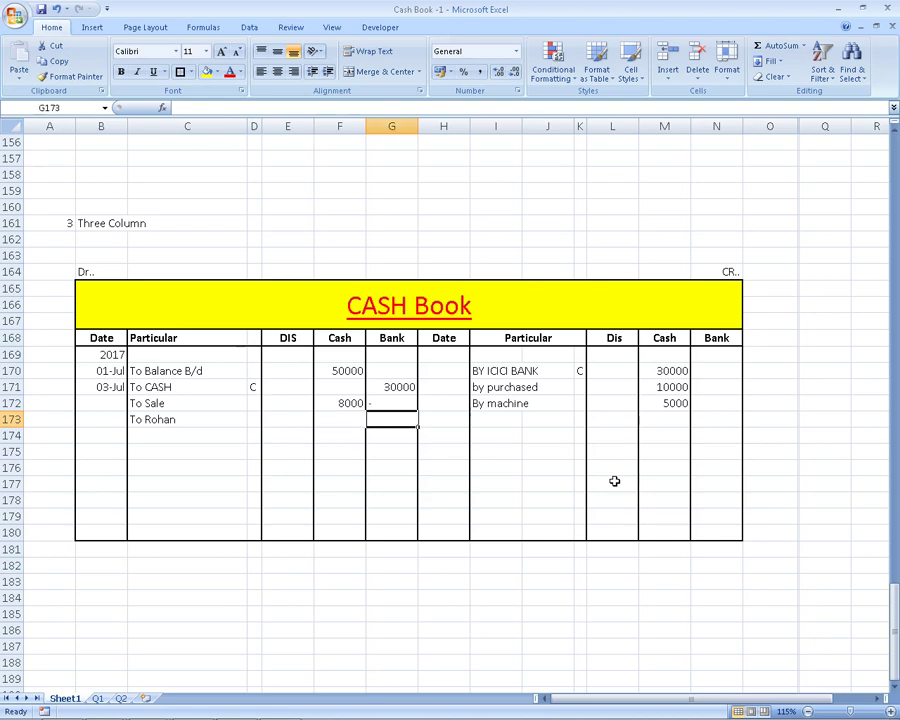
text(7000)
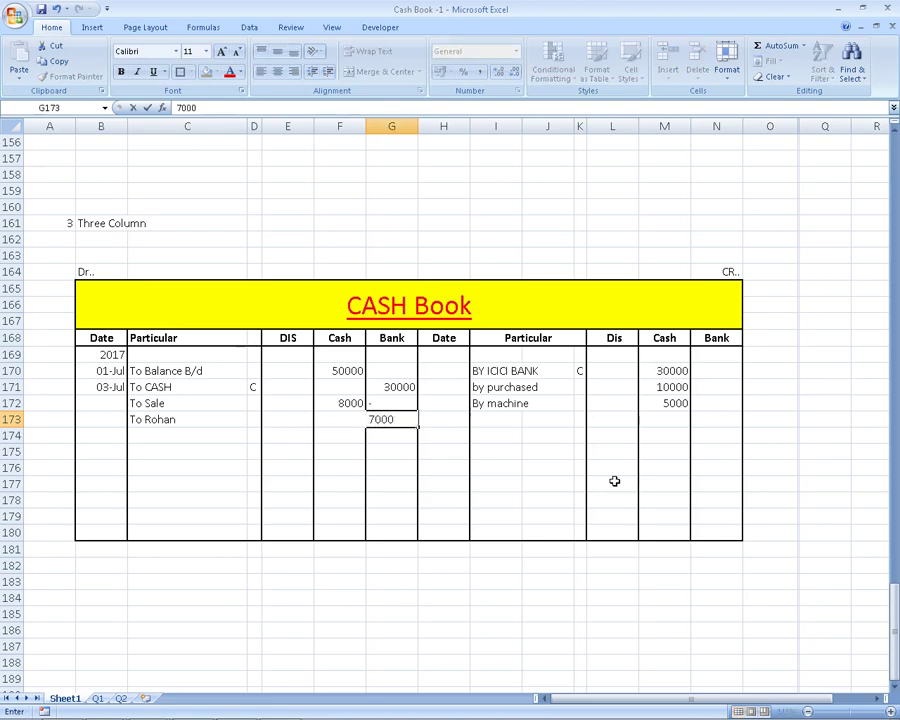
key(Return)
key(alt+Tab)
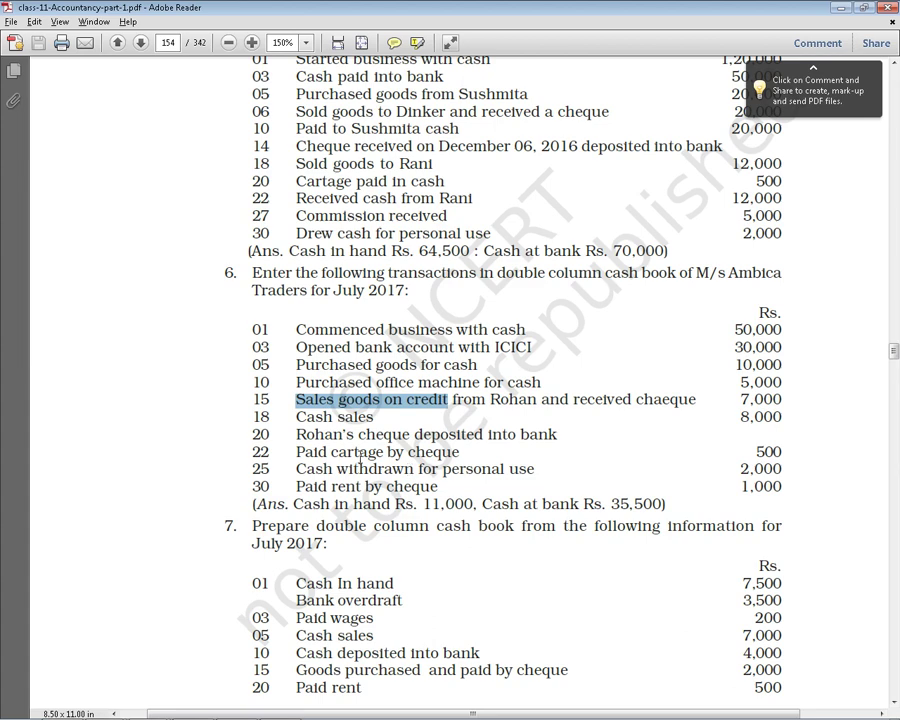
key(alt+Tab)
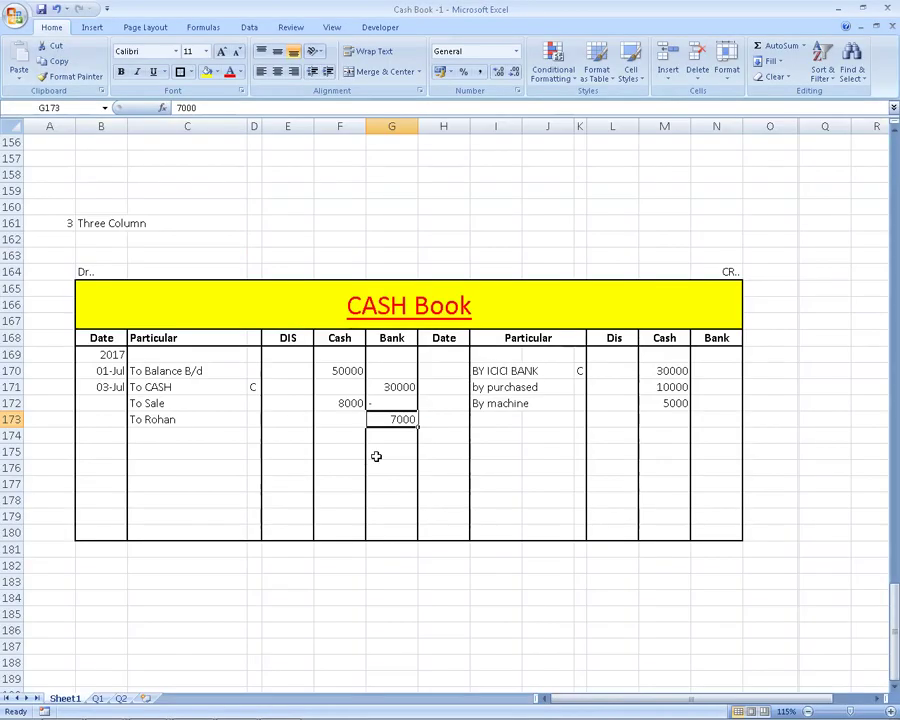
Enter 'By Cartage' as the credit particulars in I173
click(484, 418)
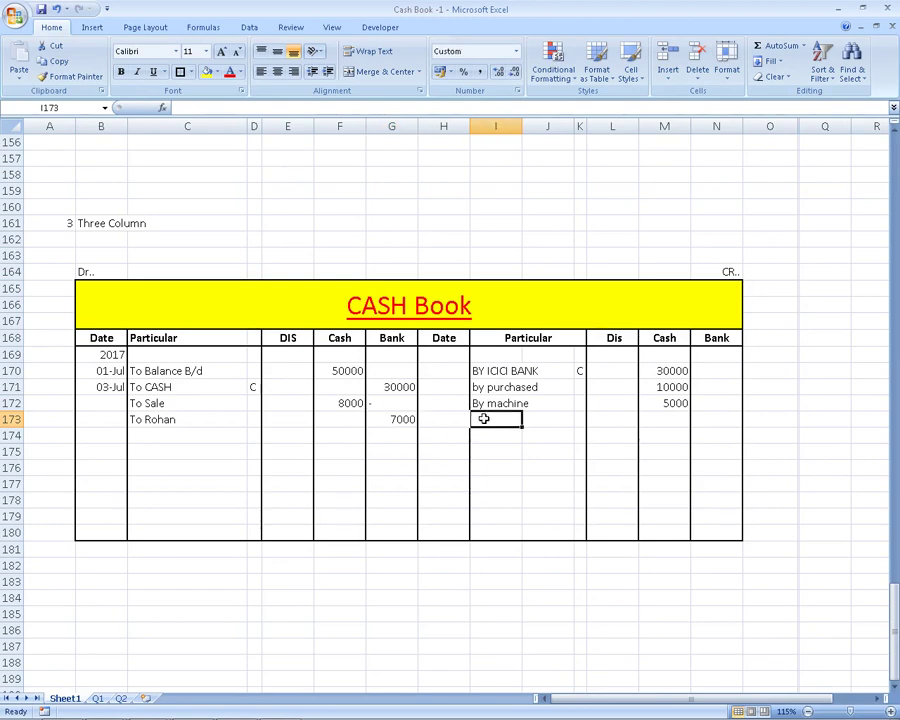
key(alt+Tab)
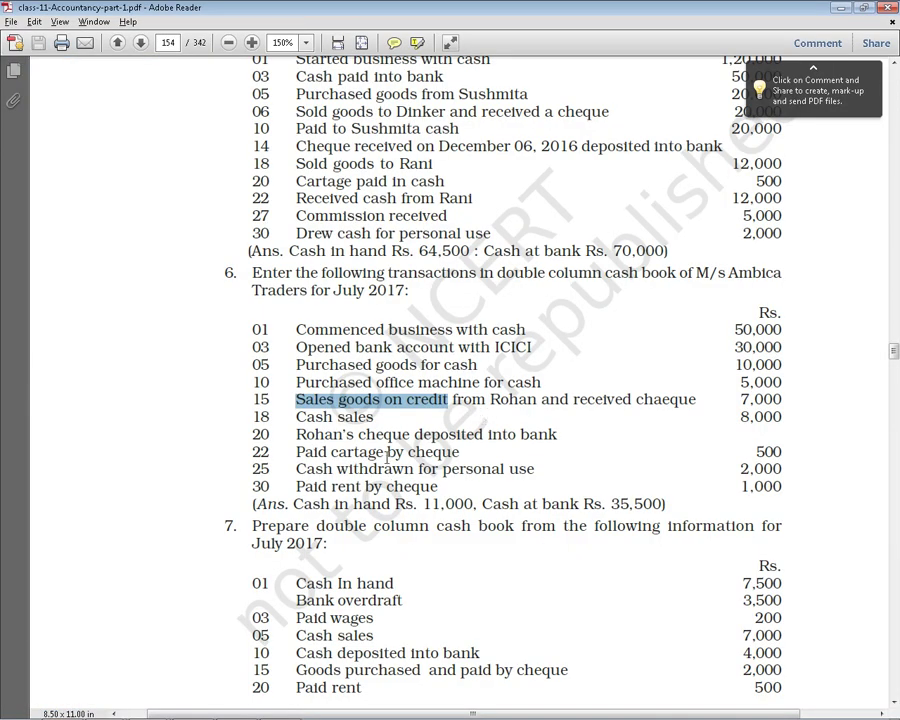
click(386, 452)
double_click(386, 452)
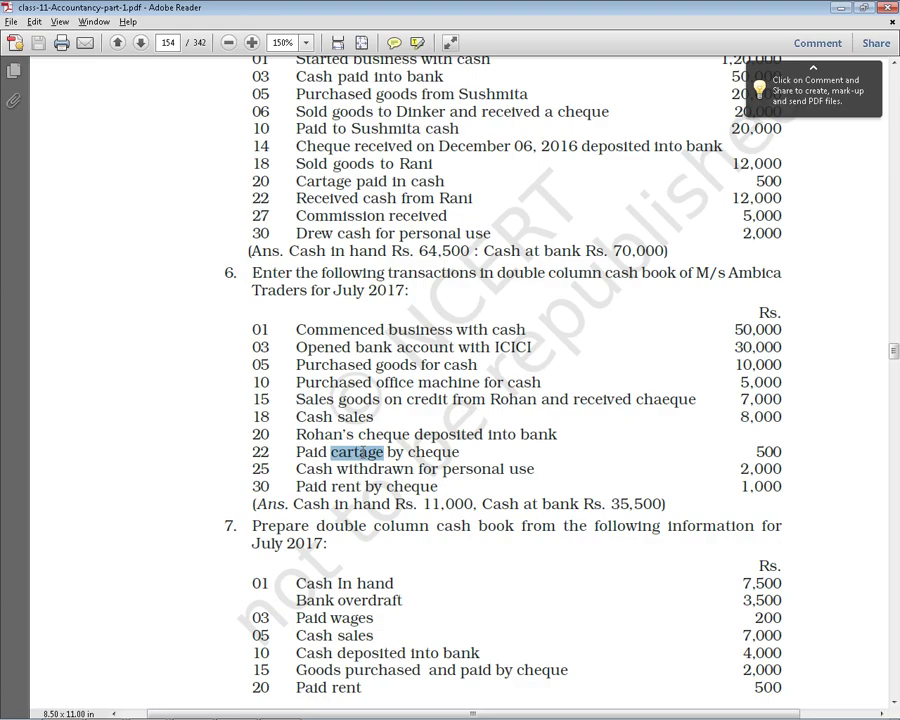
key(alt+Tab)
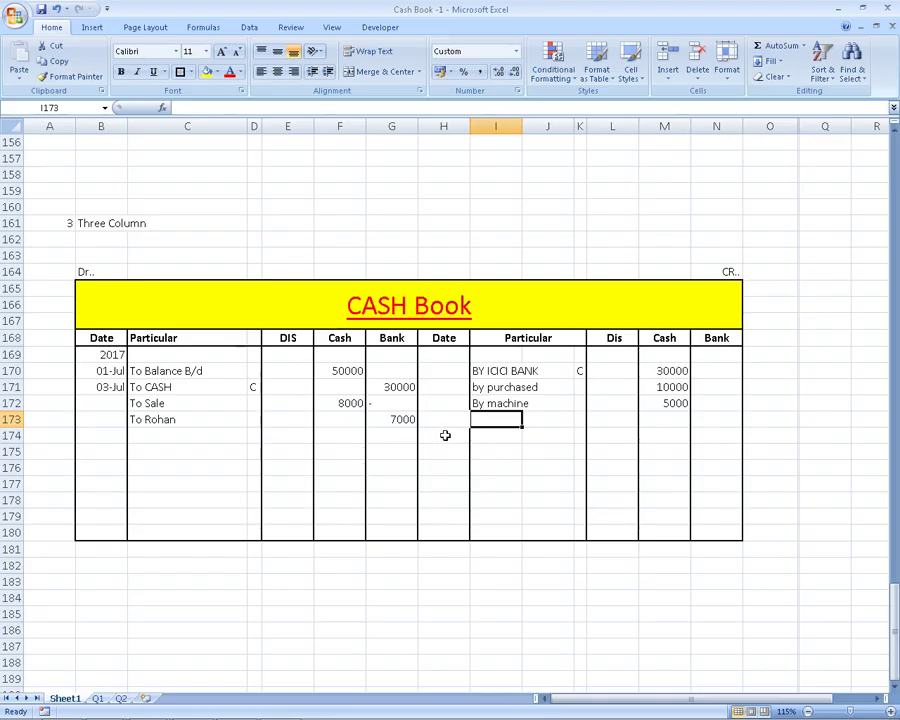
text(by )
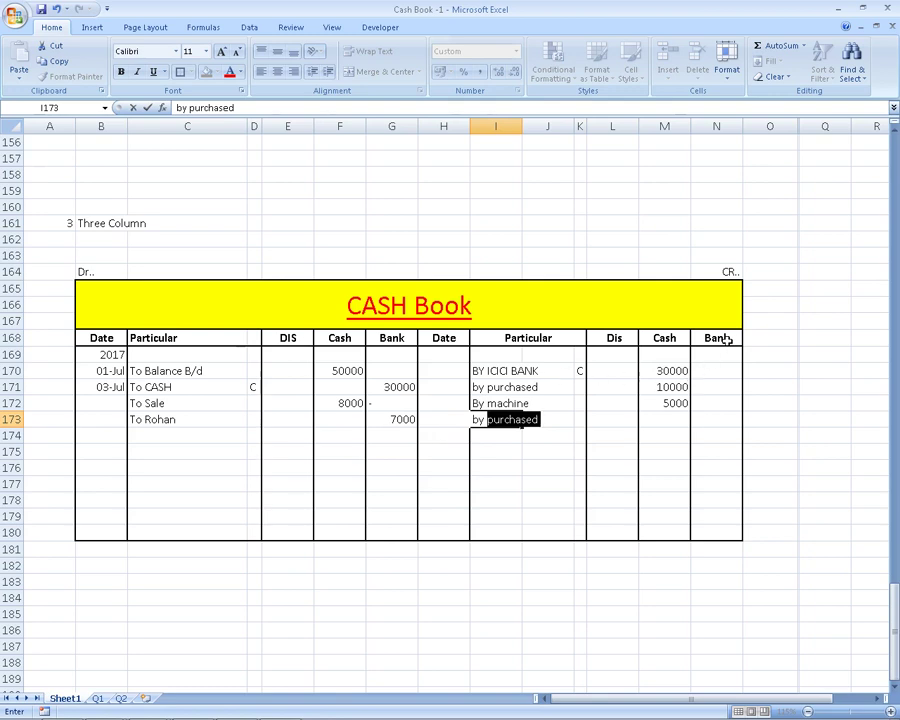
text(carta)
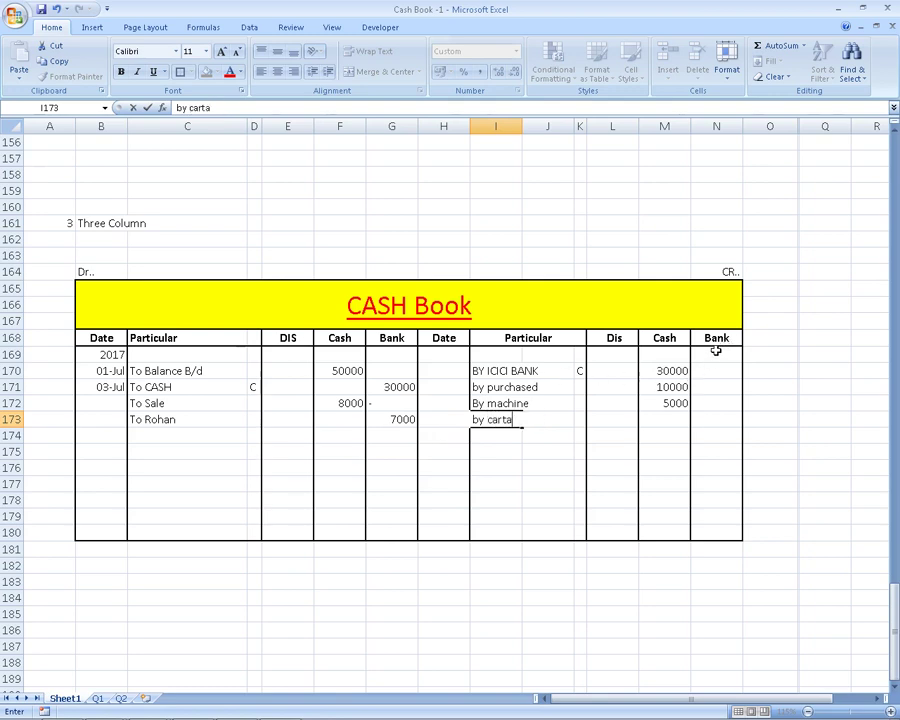
text(ge)
key(Return)
key(Up)
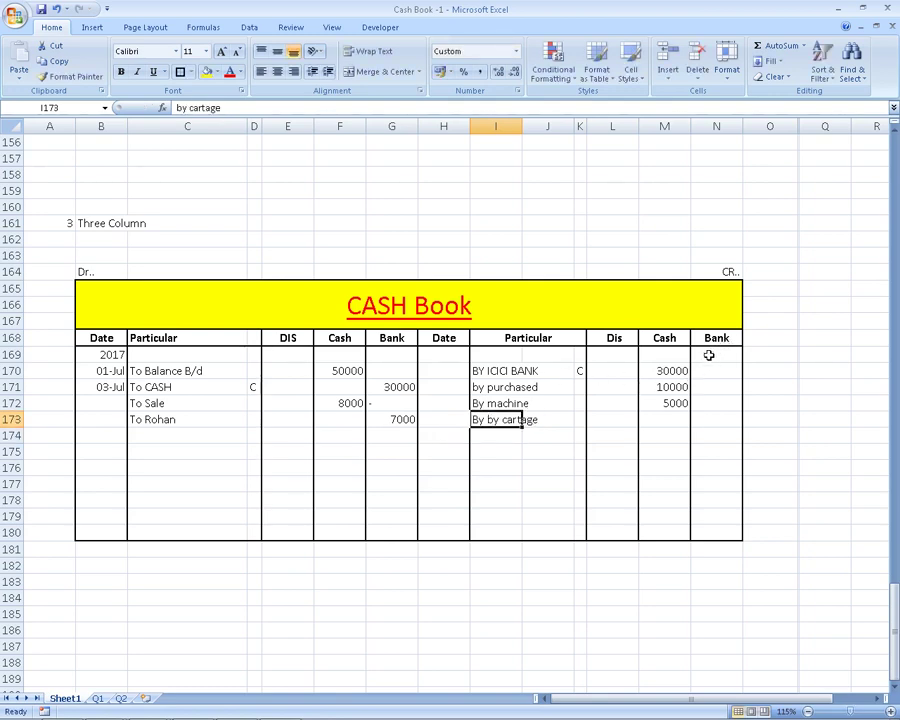
text(Car)
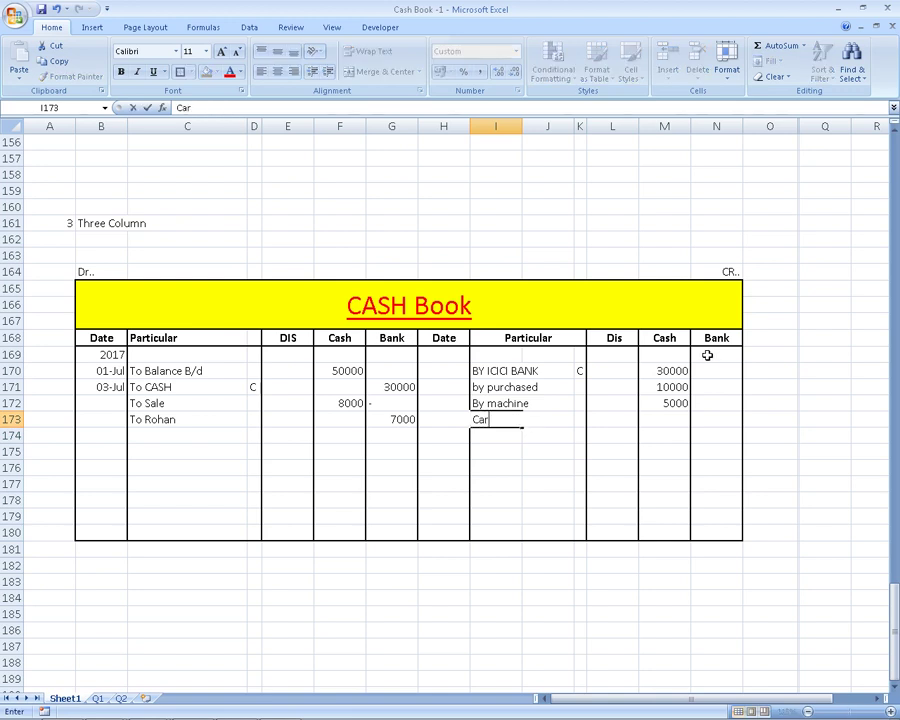
text(tage)
key(Home)
text(By)
Record 500 for cartage in the Bank column N173
key(Tab)
key(Tab)
key(Tab)
key(Tab)
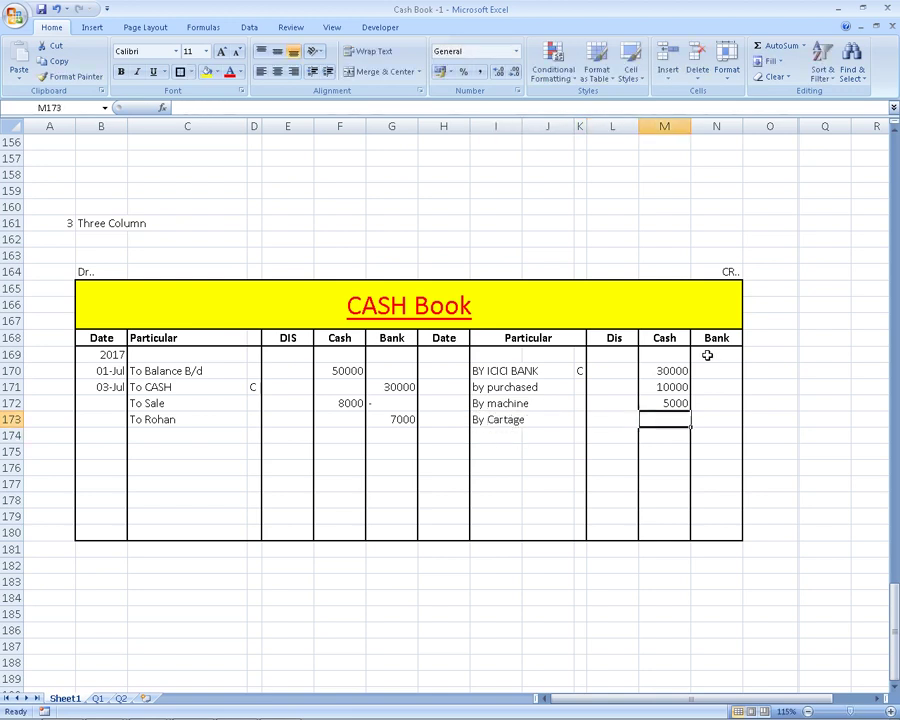
key(alt+Tab)
Check the drawings line in the textbook; discard a Drawing entry typed on the debit side
key(alt+Tab)
key(Tab)
text(5)
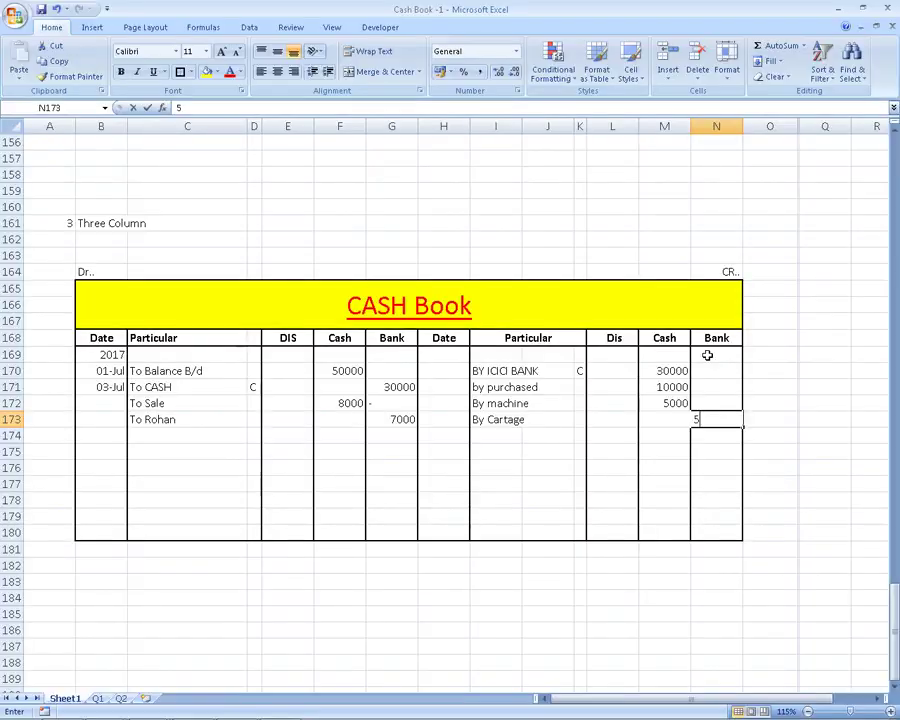
text(00)
key(Return)
key(Left)
key(Left)
key(Left)
key(alt+Tab)
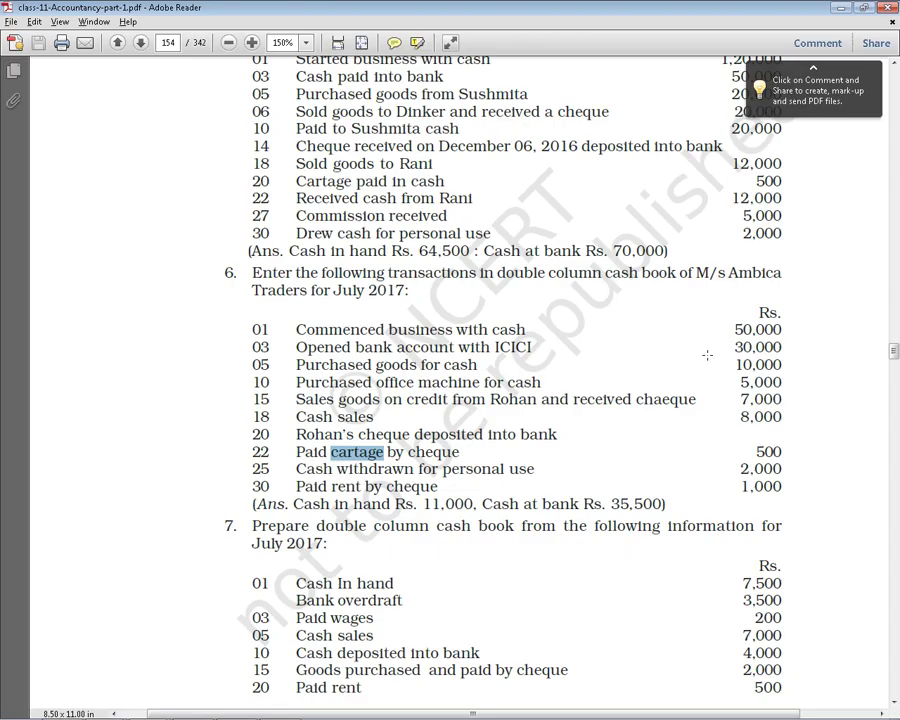
drag(296, 469, 536, 478)
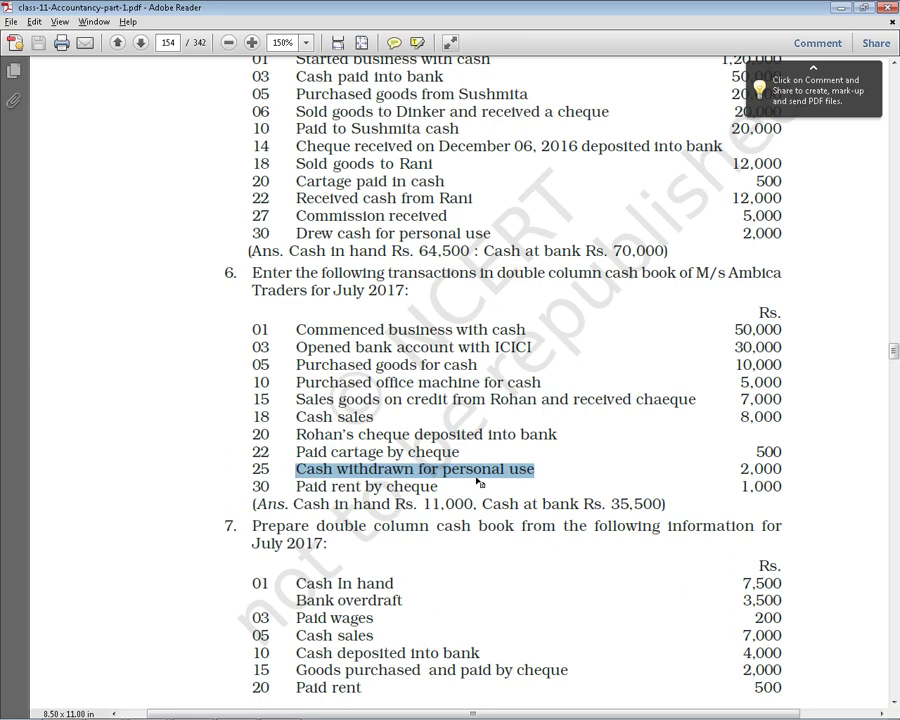
key(alt+Tab)
click(152, 440)
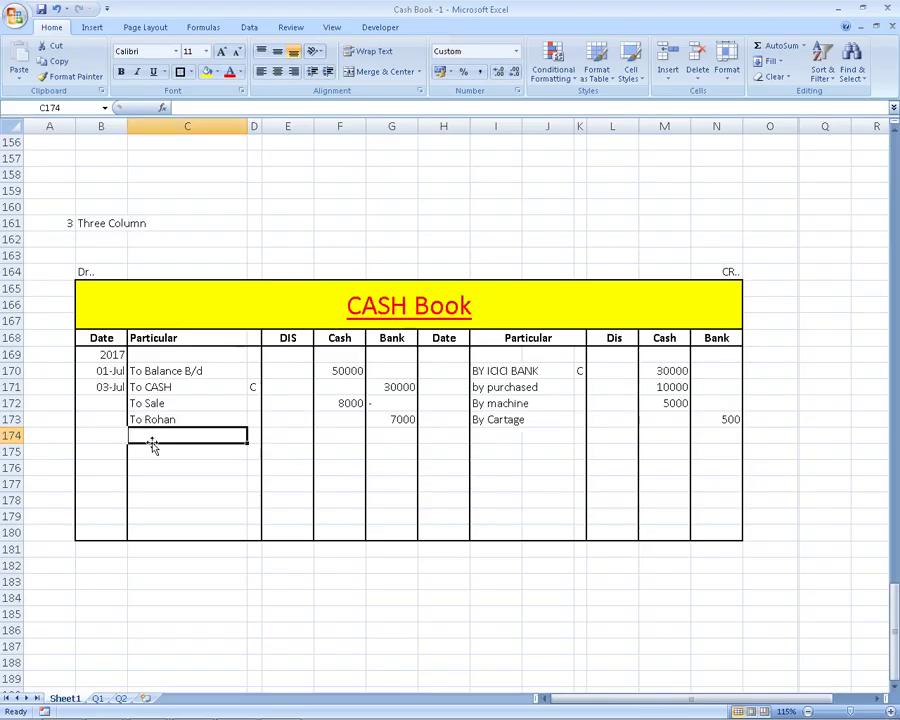
text(d)
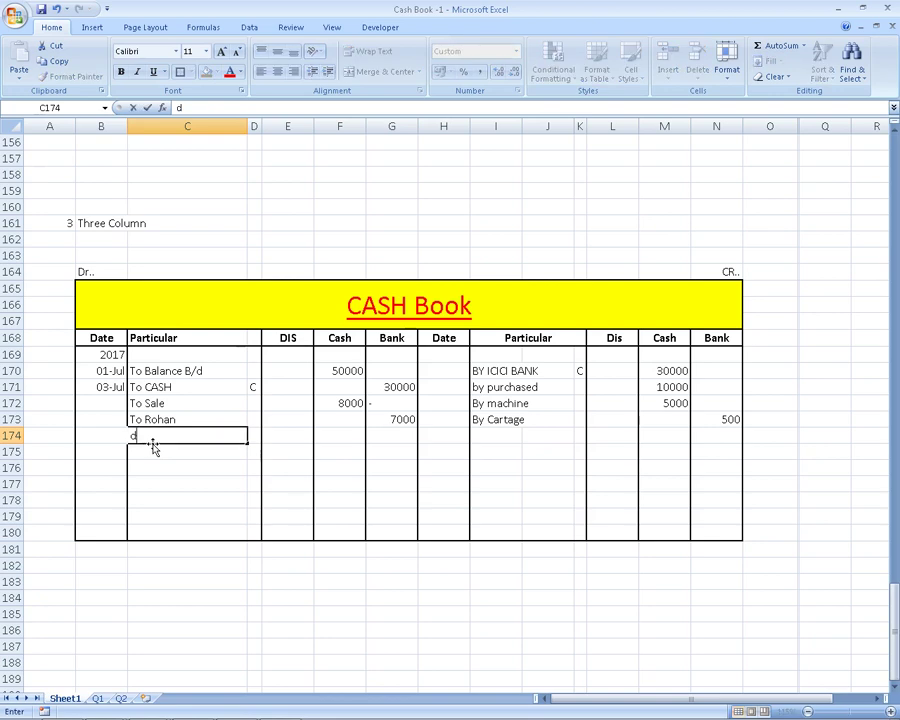
text(R)
key(BackSpace)
key(BackSpace)
text(D)
text(rw)
key(BackSpace)
text(awing)
key(Escape)
Enter 'By Drawing' in I174 with 2000 in the Cash column M174
key(Right)
key(Right)
key(Right)
key(Right)
key(Right)
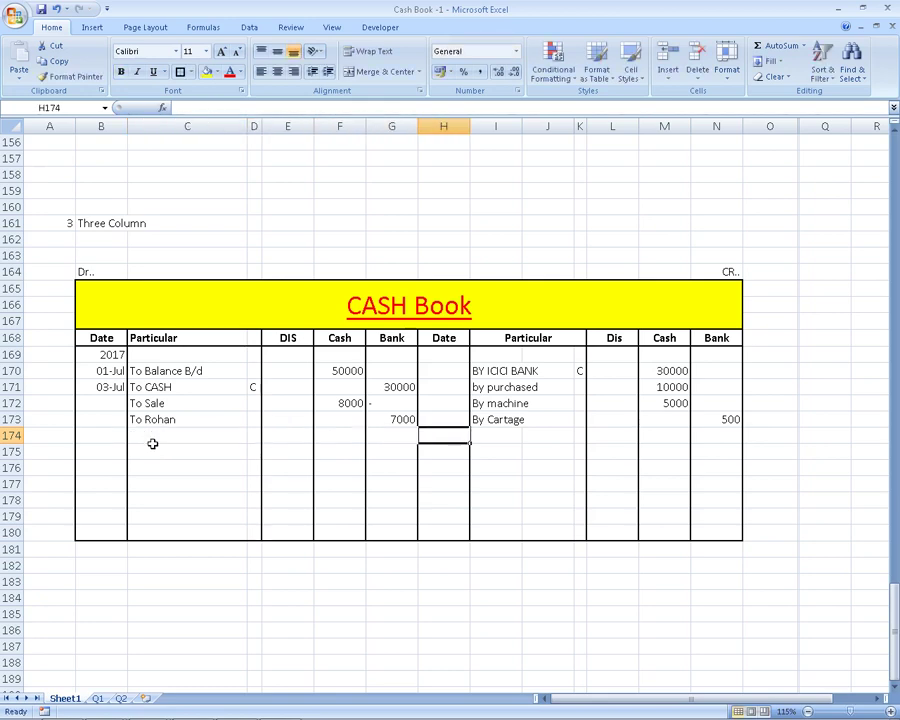
key(Right)
text(d)
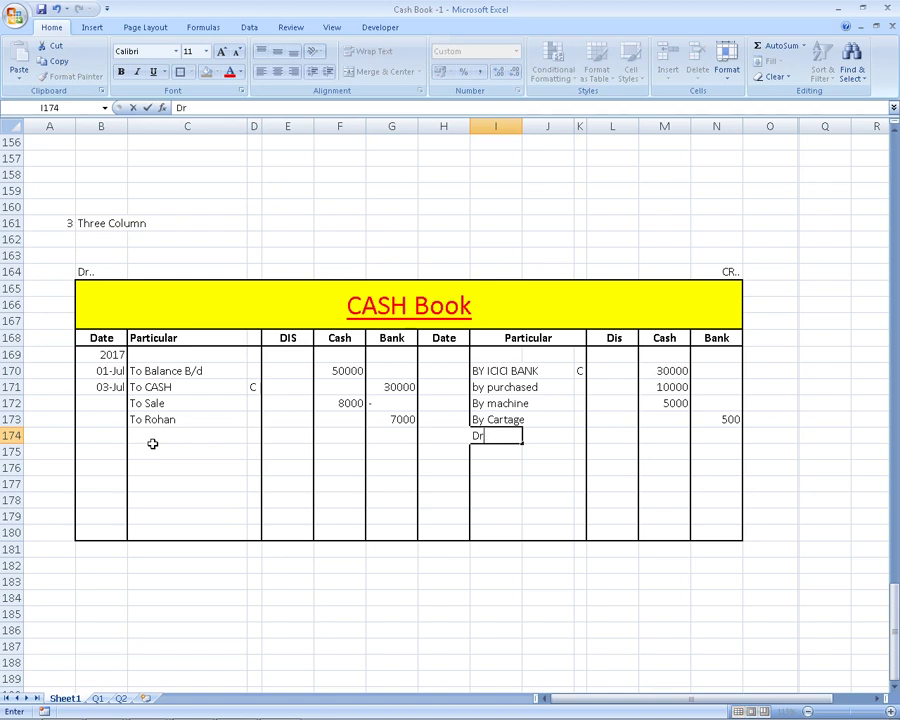
text(wing)
key(Home)
text(By)
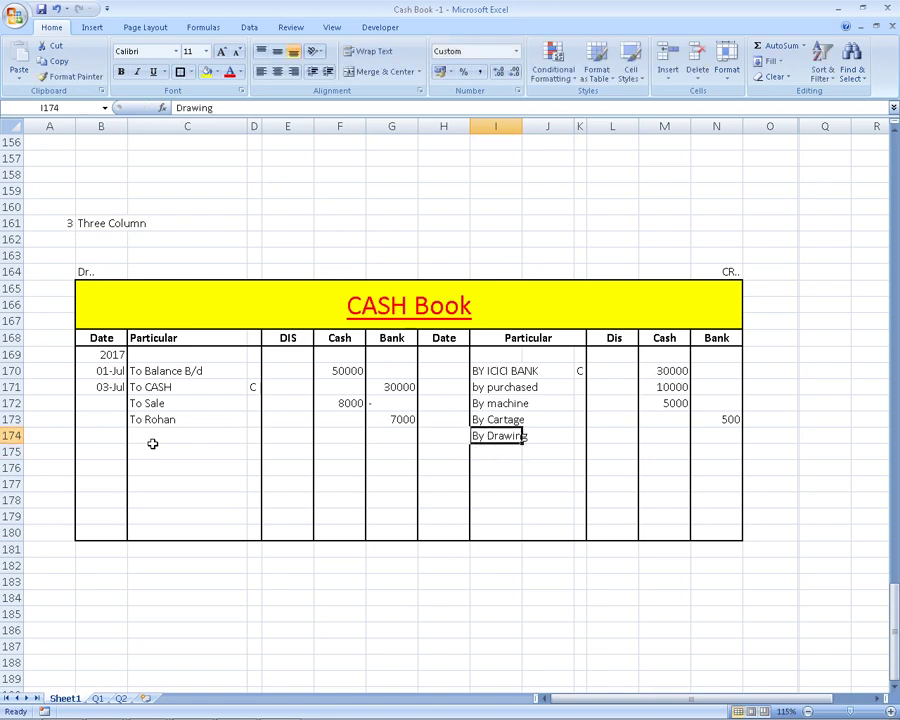
key(Right)
key(Right)
key(Right)
key(Right)
key(alt+Tab)
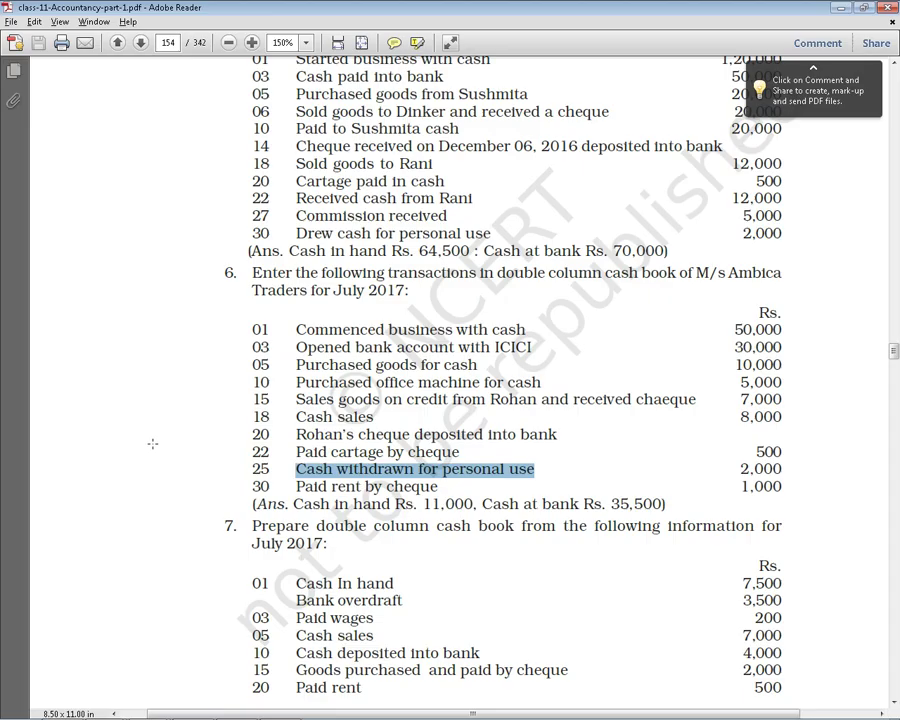
key(alt+Tab)
text(2000)
key(Return)
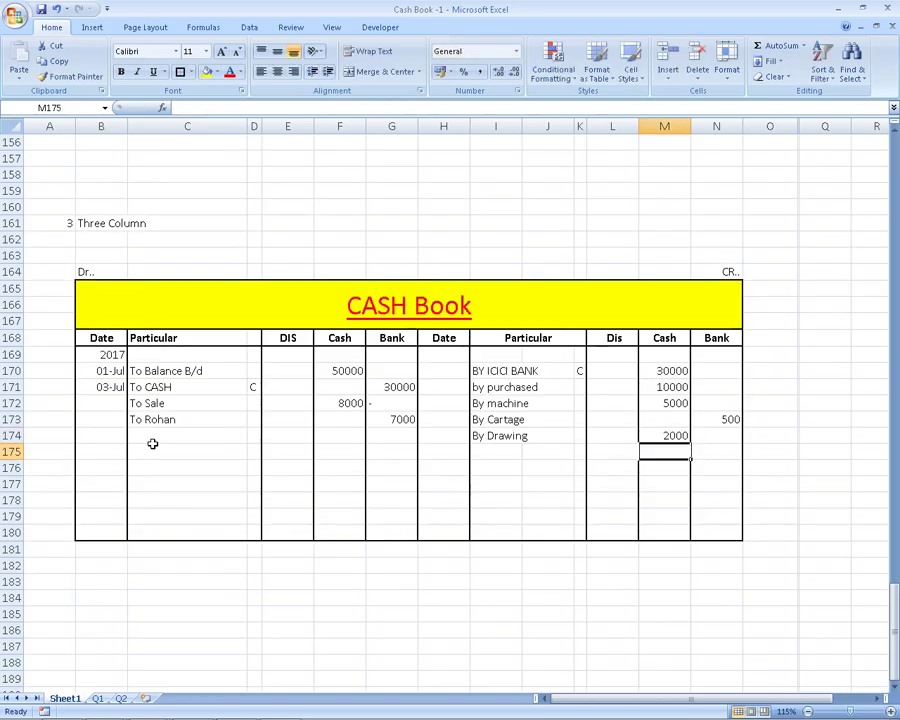
Enter 'By Rent' in I175 with 1000 in the Cash column, then select E178:G178
key(alt+Tab)
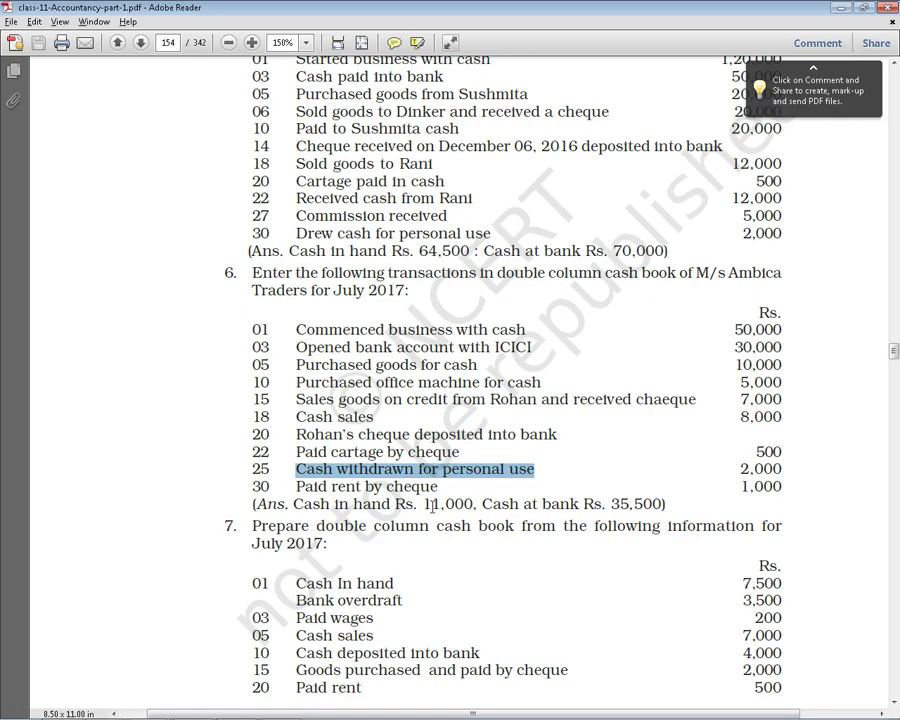
key(alt+Tab)
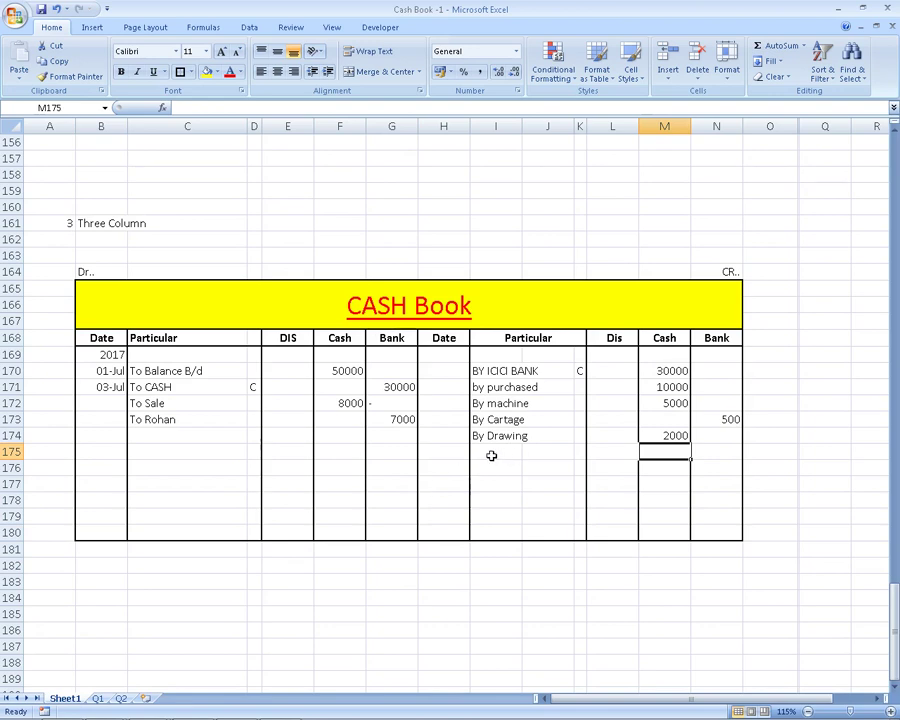
click(481, 452)
text(r)
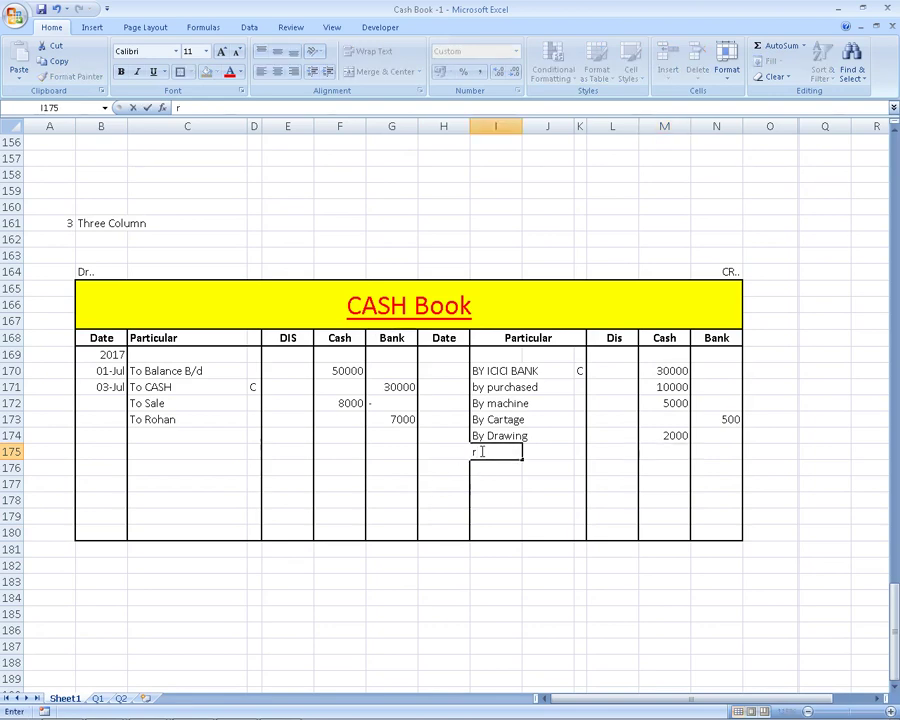
key(BackSpace)
text(Rent)
key(Tab)
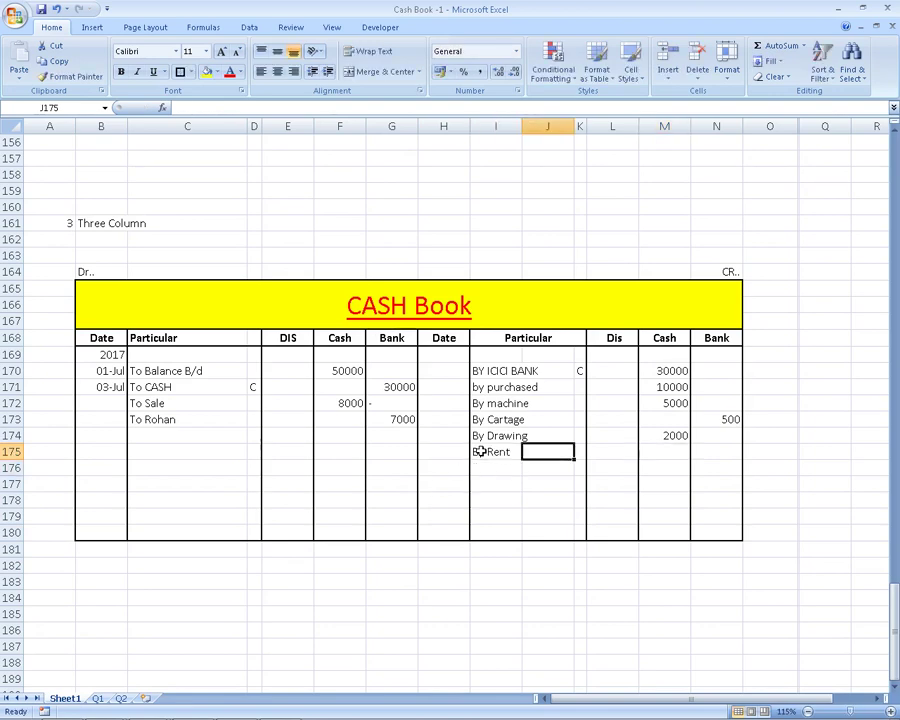
key(Tab)
key(Tab)
key(alt+Tab)
key(alt+Tab)
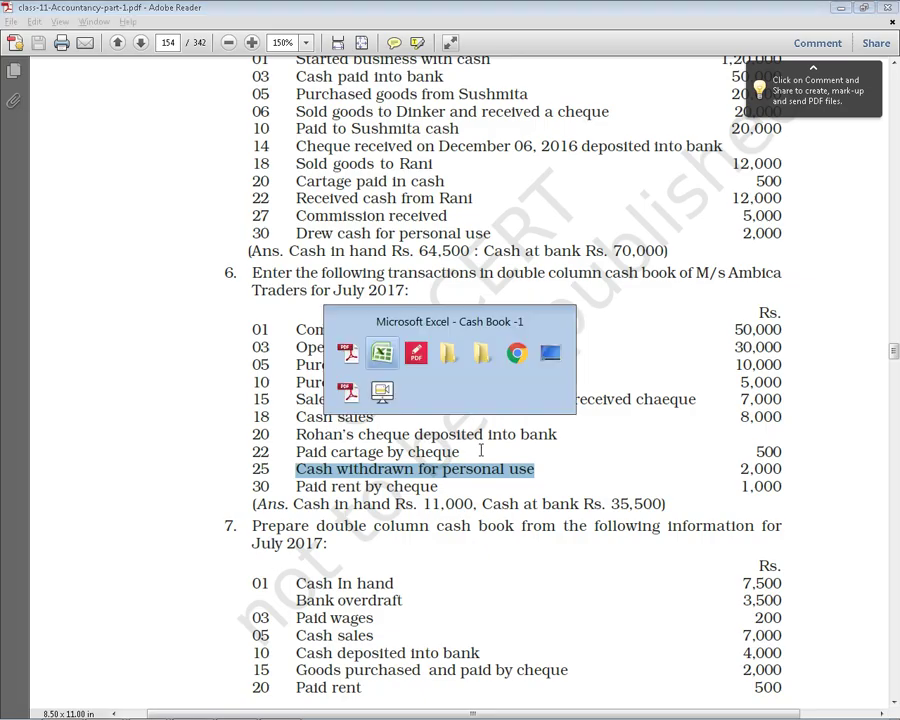
text(10000)
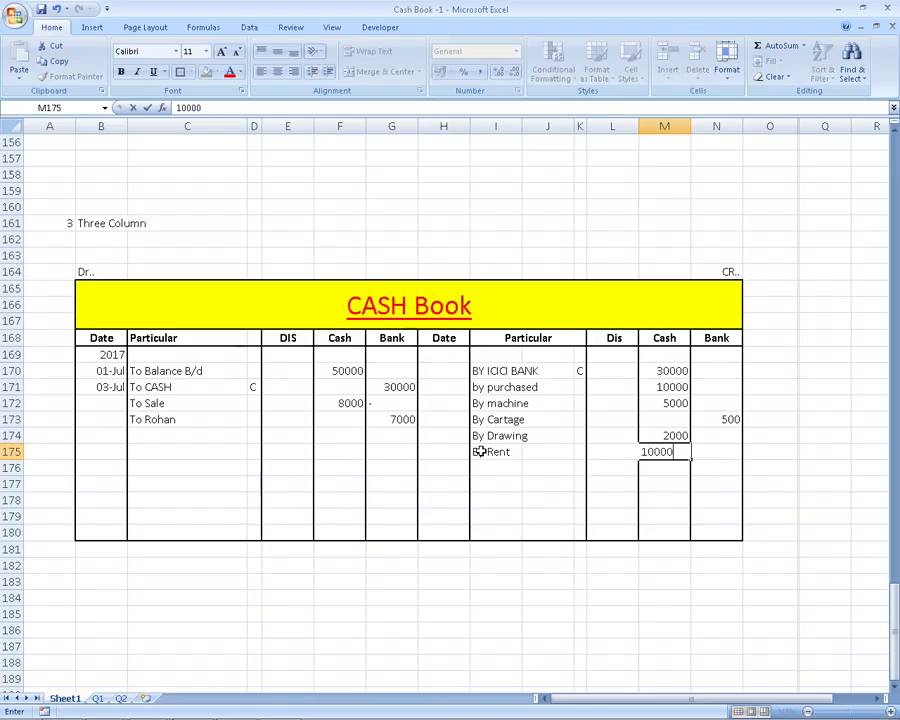
key(BackSpace)
key(Return)
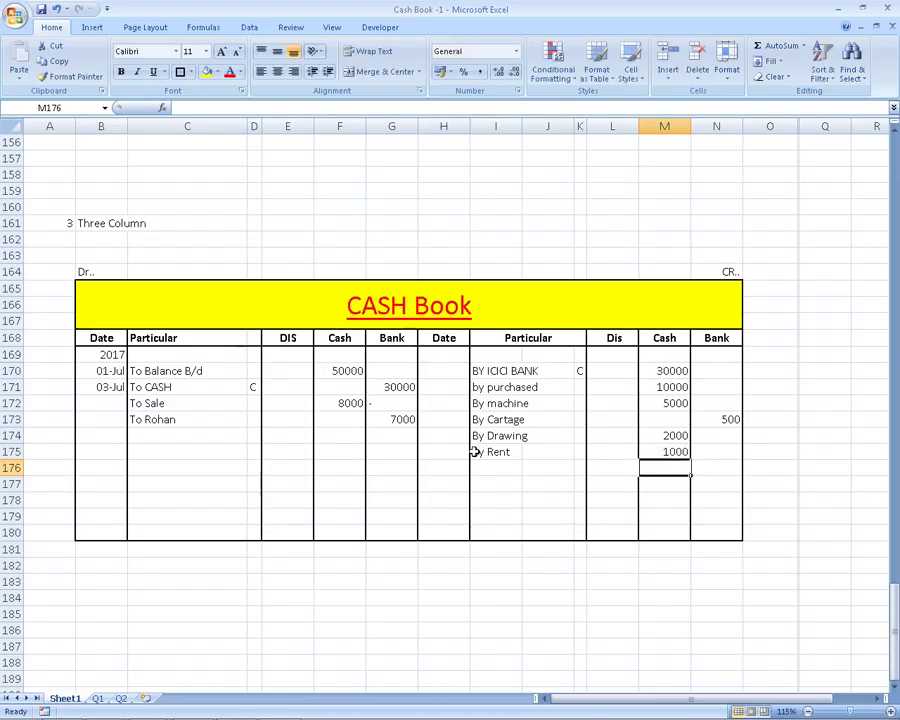
mouse_move(290, 500)
mouse_down()
mouse_move(447, 505)
mouse_move(353, 503)
mouse_move(382, 496)
mouse_up()
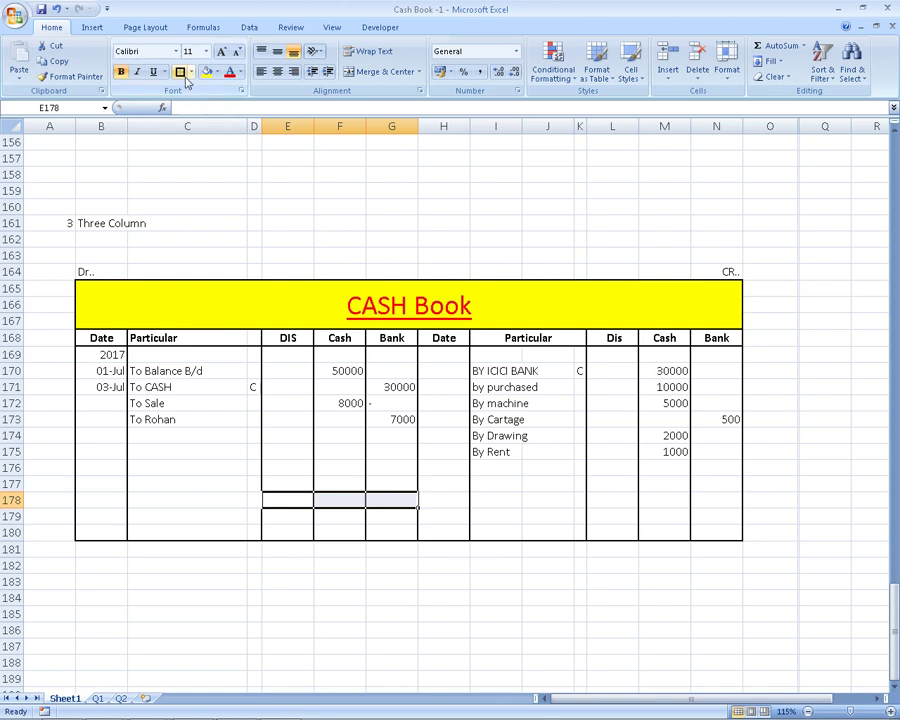
Border the debit totals row E178:G178, select I178:N178, and return to the textbook PDF
click(120, 72)
drag(484, 500, 712, 502)
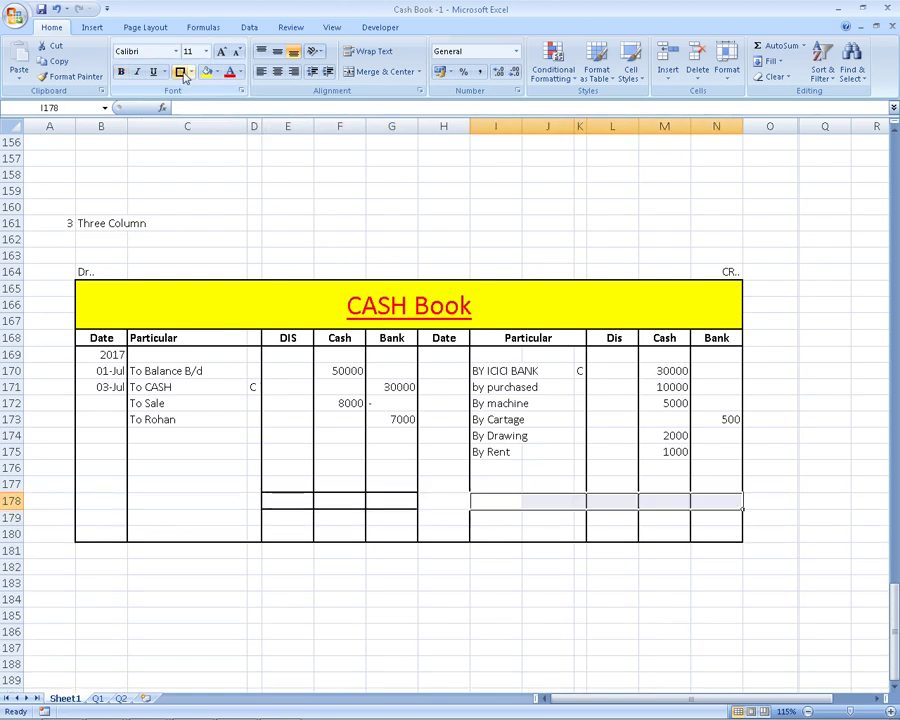
key(alt+Tab)
double_click(417, 403)
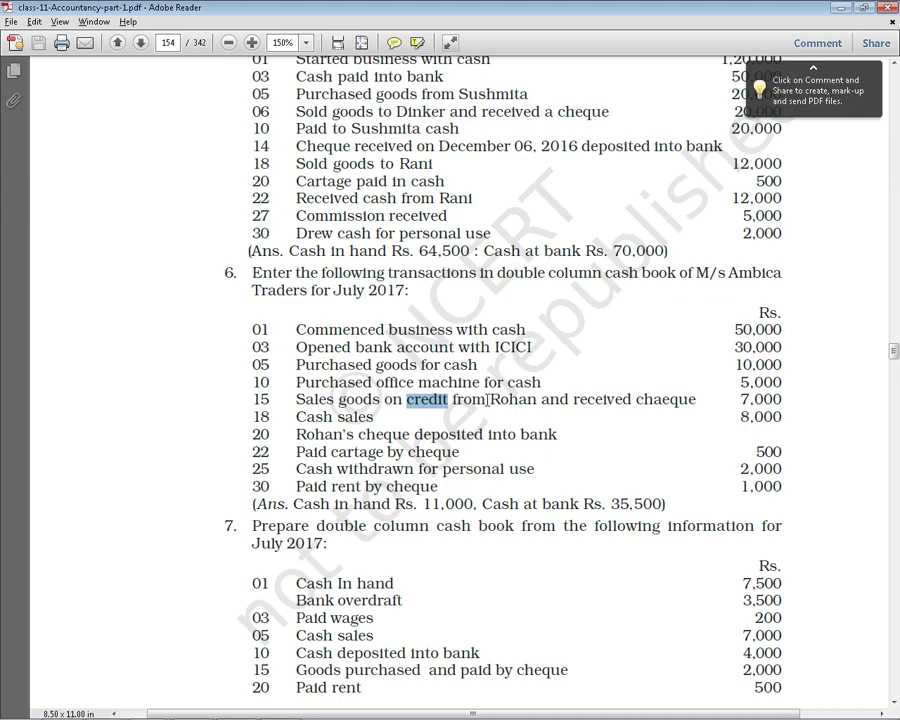
Review the Rohan credit sale and cheque deposit lines dated 15 and 20 in the PDF
drag(300, 396, 745, 402)
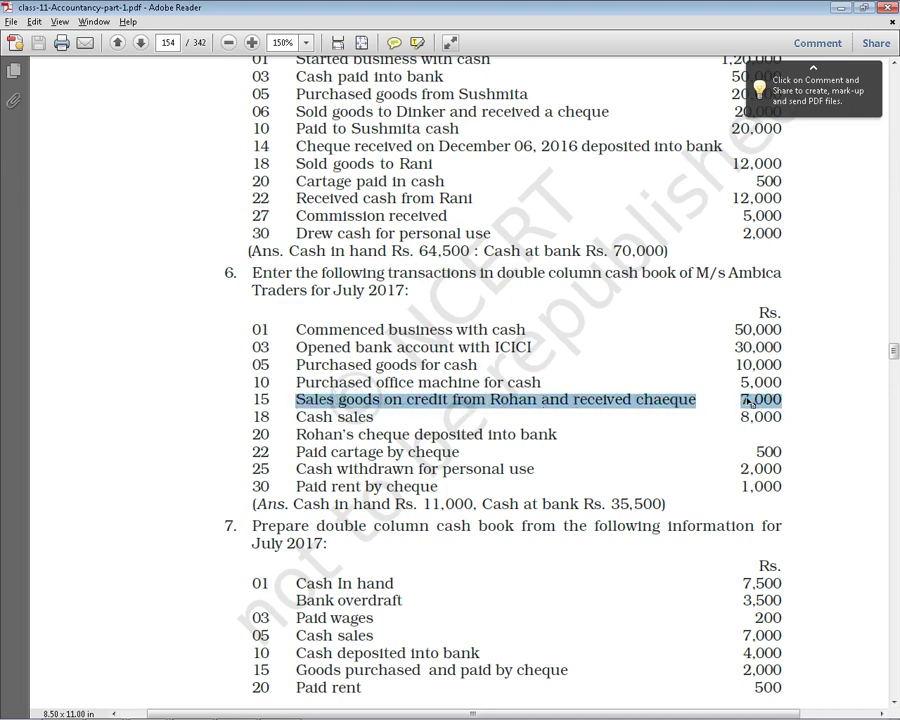
drag(297, 434, 527, 443)
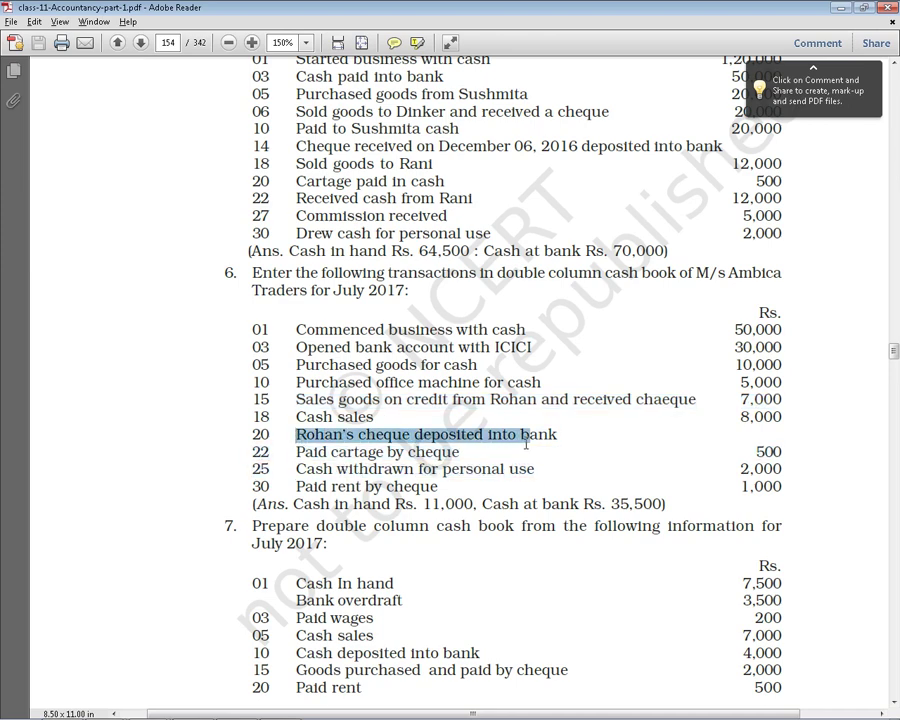
click(478, 411)
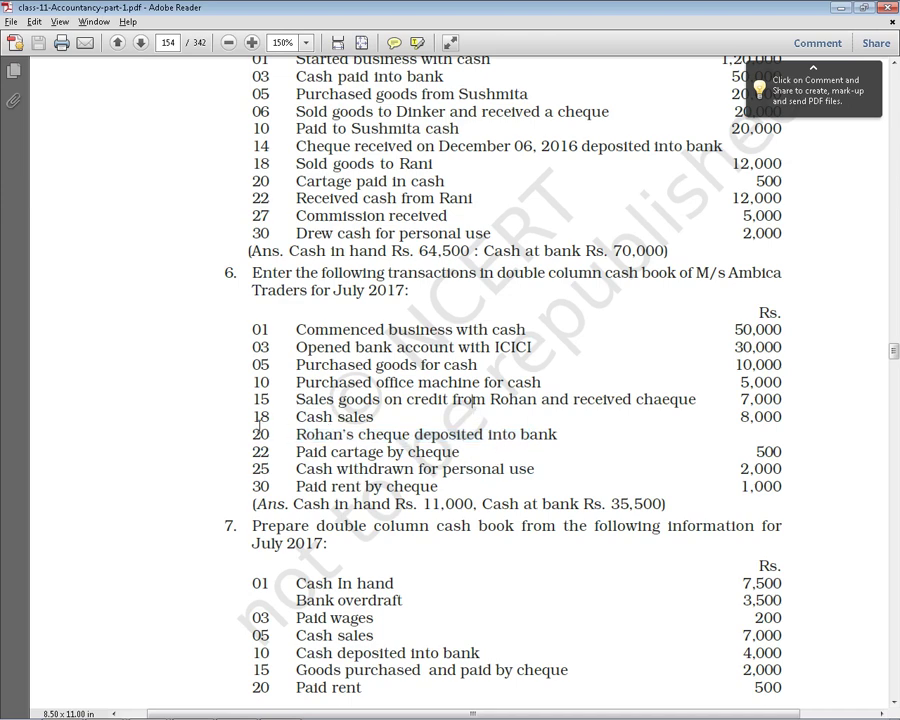
drag(256, 399, 283, 398)
drag(244, 431, 292, 433)
key(alt+Tab)
key(alt+Tab)
drag(422, 504, 497, 520)
double_click(420, 401)
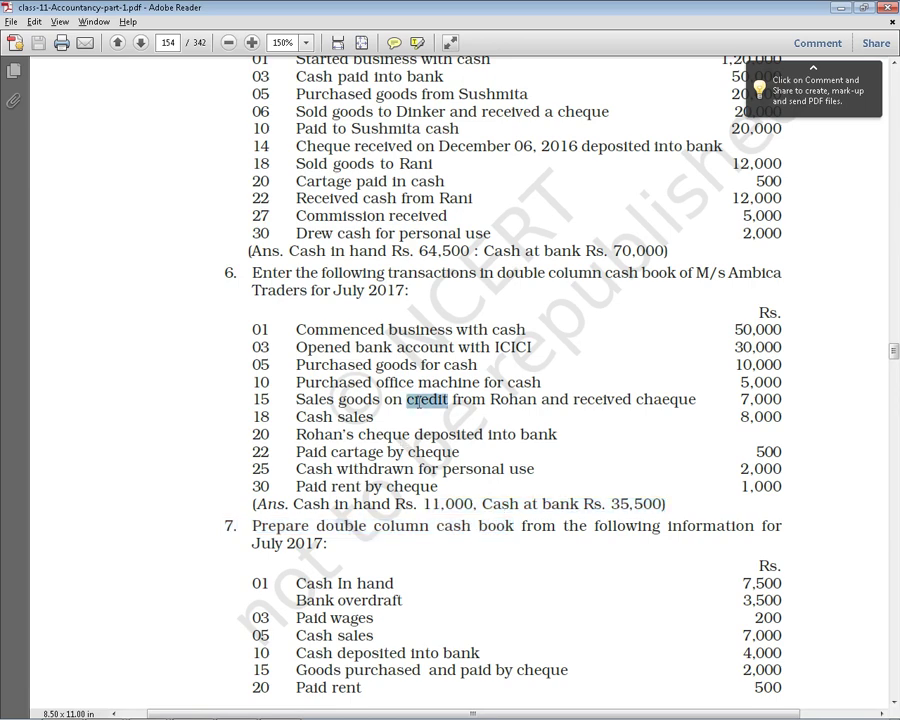
key(alt+Tab)
Total the debit Discount column (0) in E178 and Cash column (58000) in F178
click(295, 497)
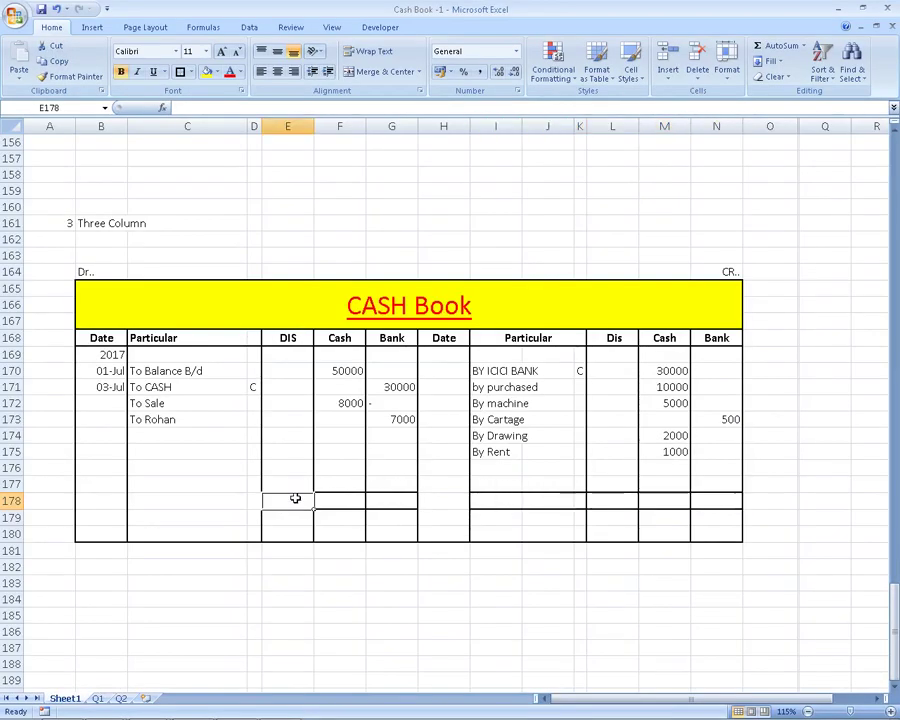
key(alt+equal)
key(Escape)
key(alt+equal)
key(Return)
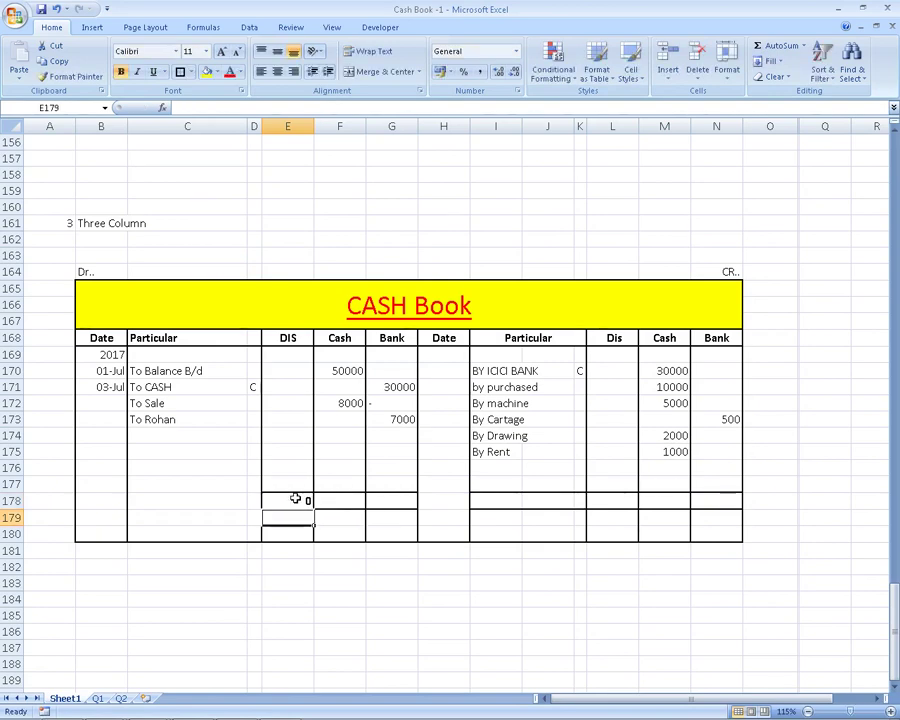
key(Up)
key(Right)
key(alt+equal)
key(Escape)
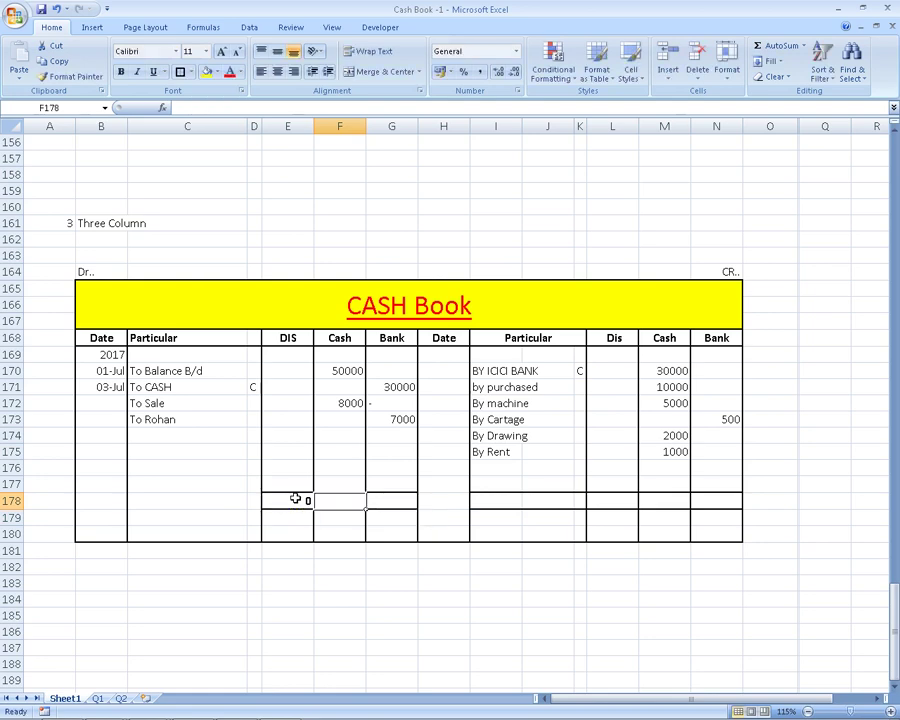
text(=)
key(Up)
key(Up)
key(Up)
key(Up)
key(Up)
key(Escape)
text(=SUM()
key(Up)
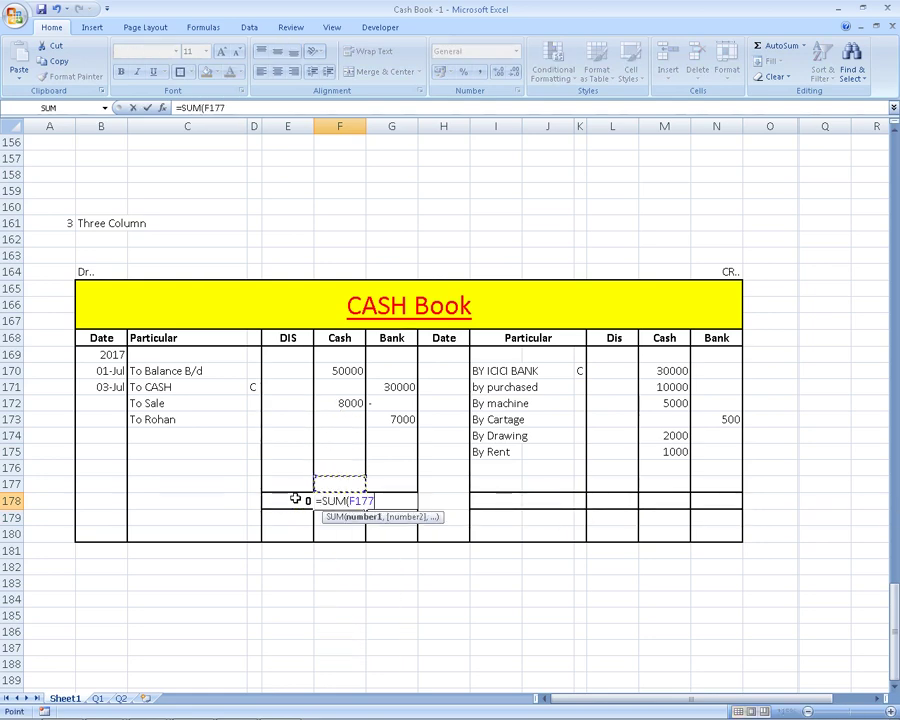
key(Up)
key(Up)
key(Up)
key(shift+Down)
key(shift+Down)
key(shift+Down)
key(shift+Down)
key(shift+Down)
key(shift+Down)
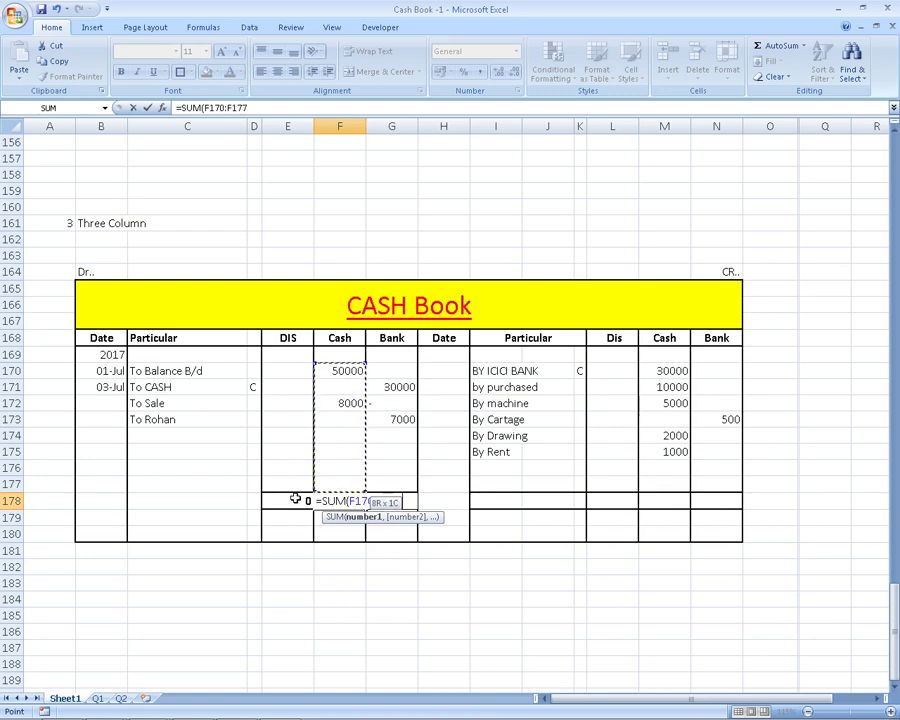
key(Return)
Fill the sum right into G178 to give the debit Bank total of 37000
key(Up)
key(shift+Right)
key(ctrl+r)
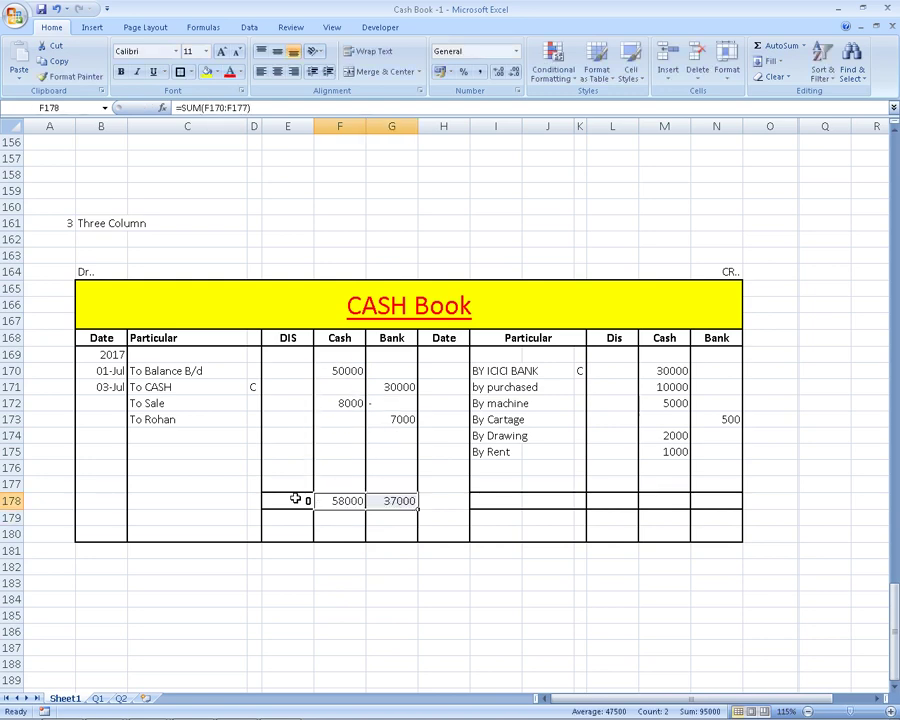
key(Right)
key(Right)
key(Left)
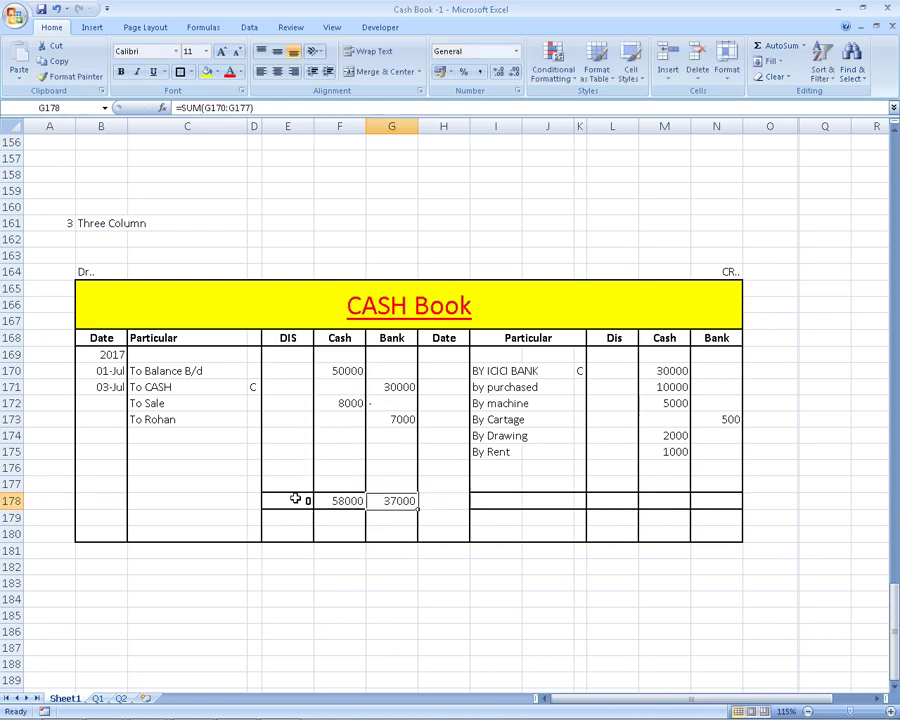
key(ctrl+c)
key(Right)
key(Right)
key(Right)
key(Right)
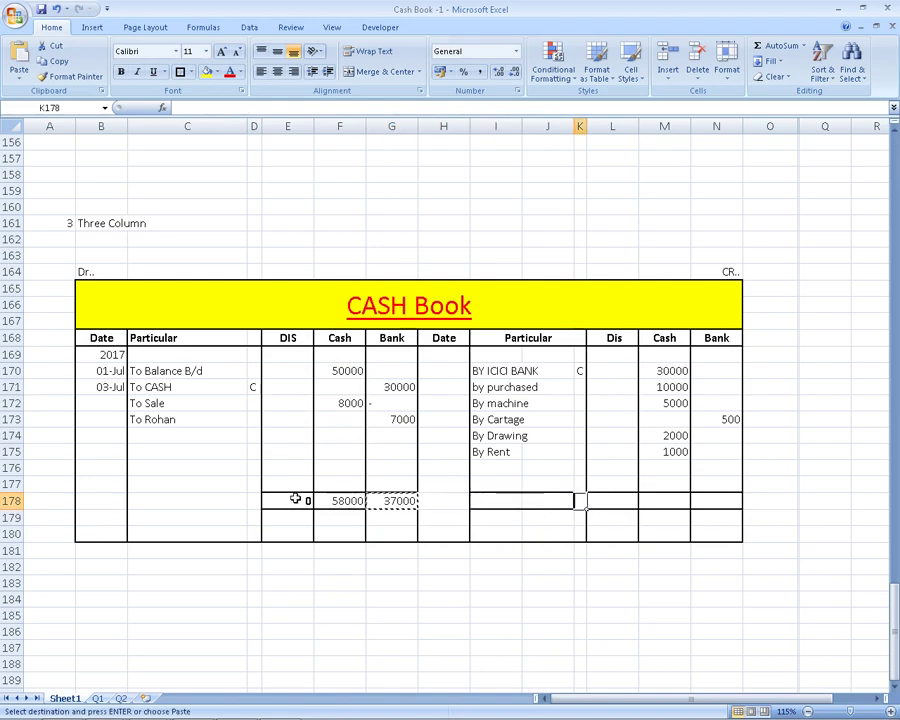
key(Right)
Move the 1000 rent from the Cash column to the Bank column N175
key(alt+Tab)
key(alt+Tab)
key(Up)
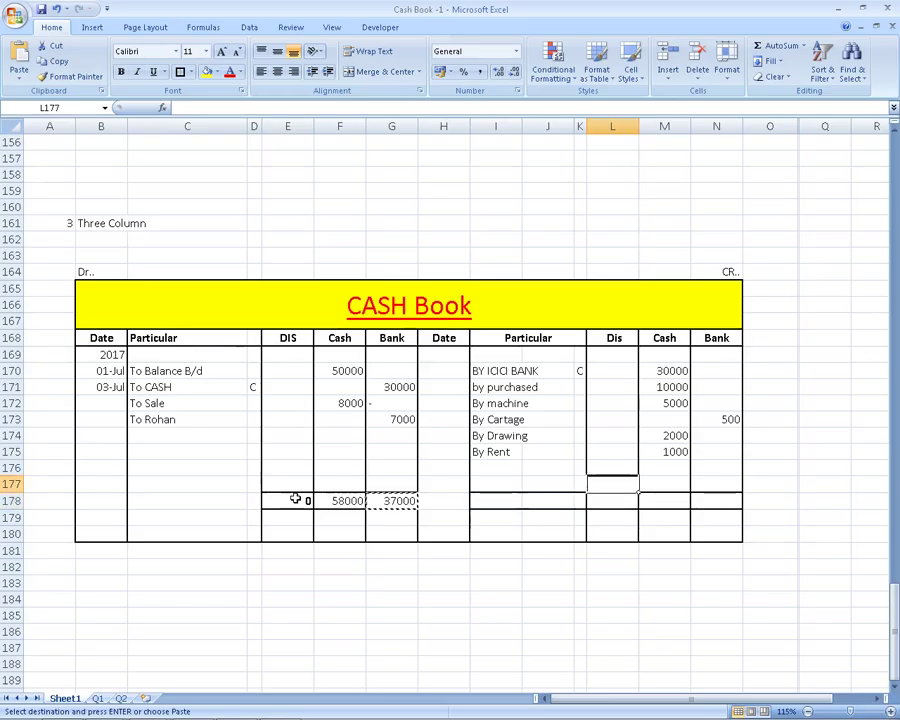
key(Up)
key(Right)
key(Up)
key(Delete)
key(Right)
text(10)
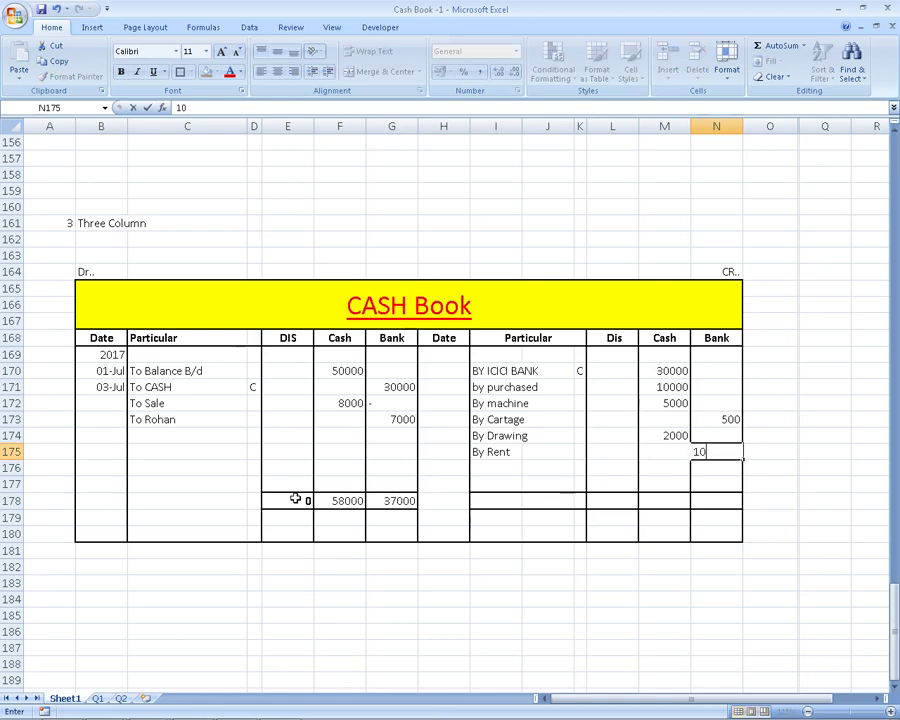
text(00)
key(Return)
Total the credit side in M178:N178: 47000 cash and 1500 bank
key(Down)
key(Left)
key(Left)
key(Down)
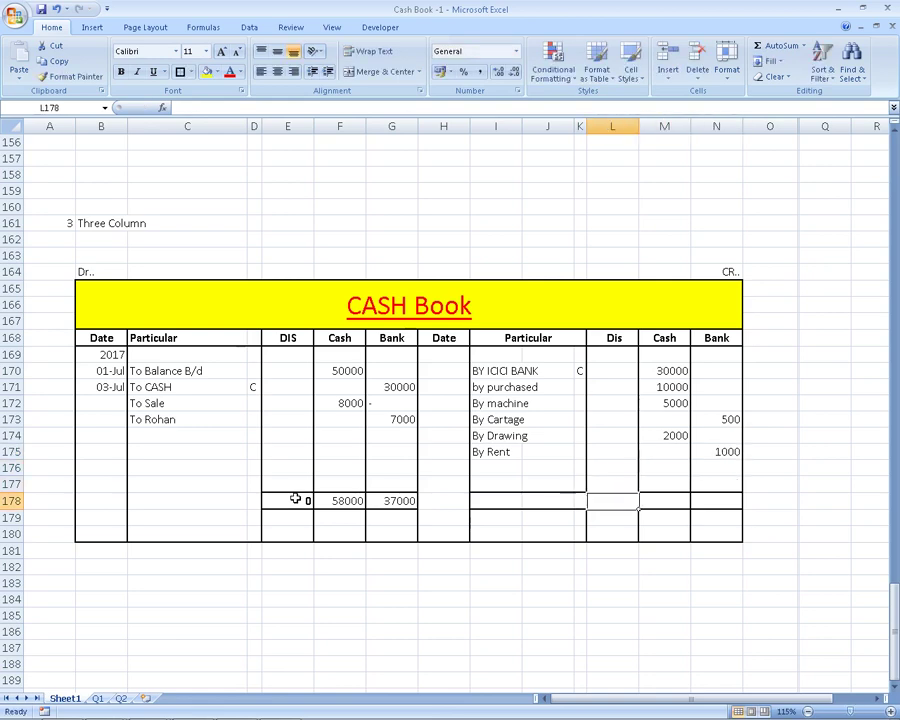
key(Right)
text(=sum)
key(Tab)
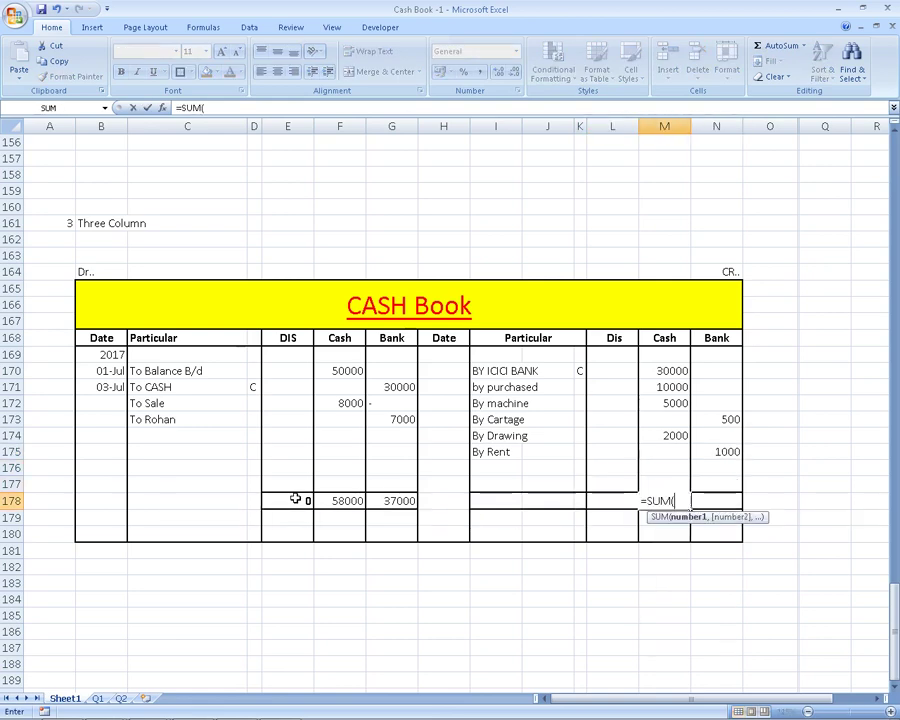
key(Up)
key(Up)
key(Up)
key(Up)
key(Up)
key(Up)
key(Up)
key(Up)
key(shift+Down)
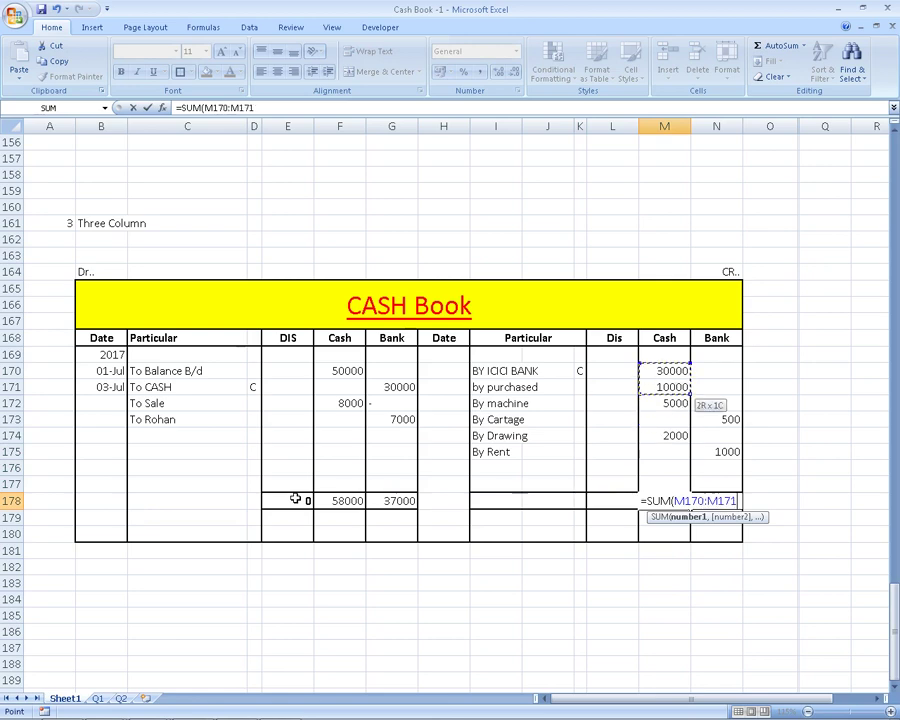
key(shift+Down)
key(shift+Down)
key(shift+Down)
key(shift+Down)
key(shift+Down)
key(ctrl+Return)
key(shift+Right)
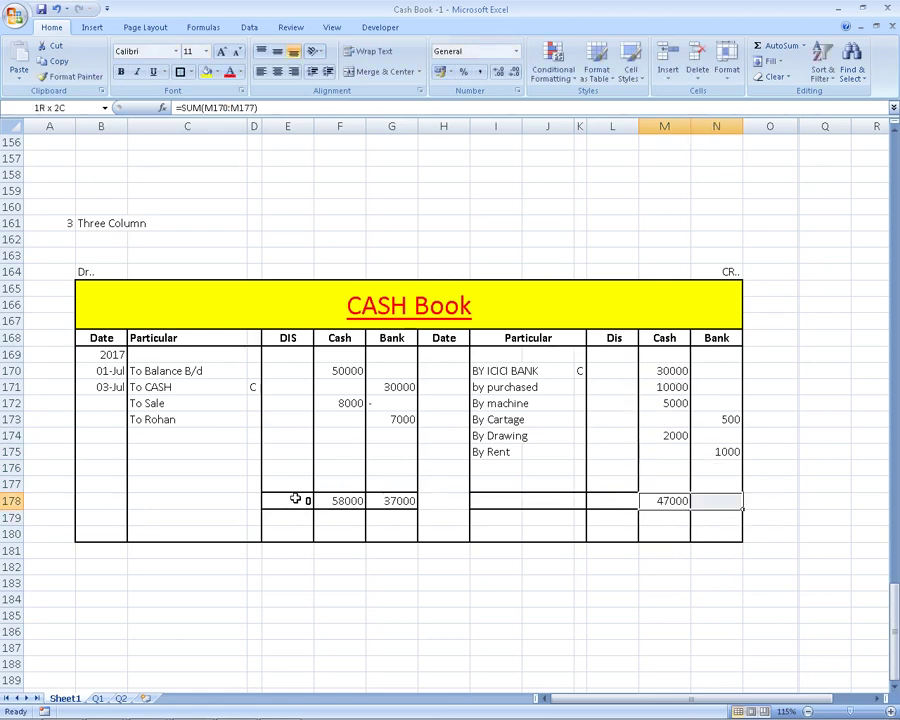
key(ctrl+r)
click(350, 583)
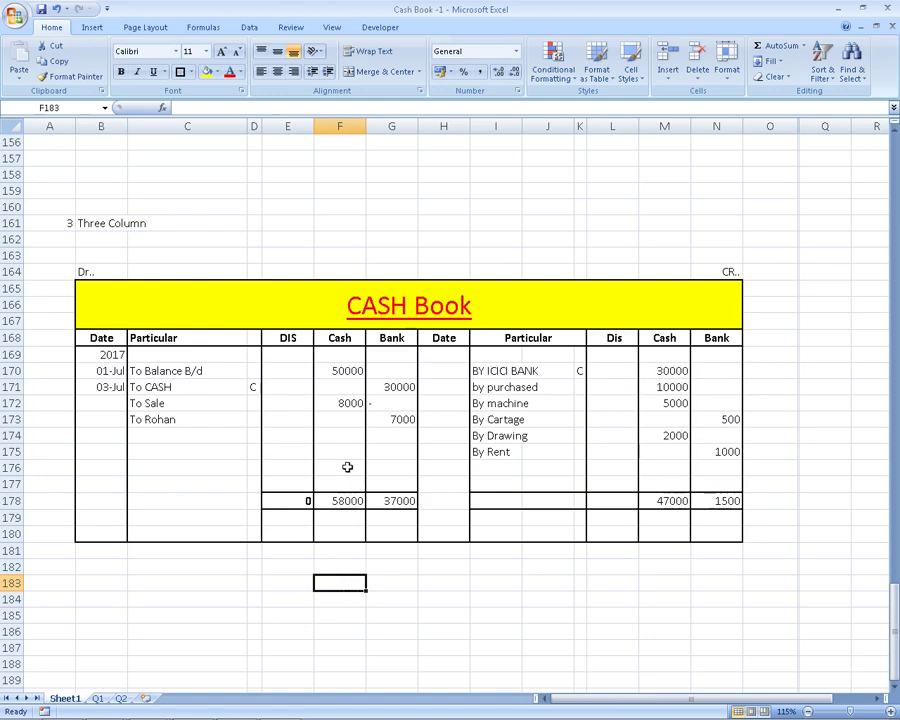
Label the row under By Rent 'By Balance C/d' on the credit side
click(483, 470)
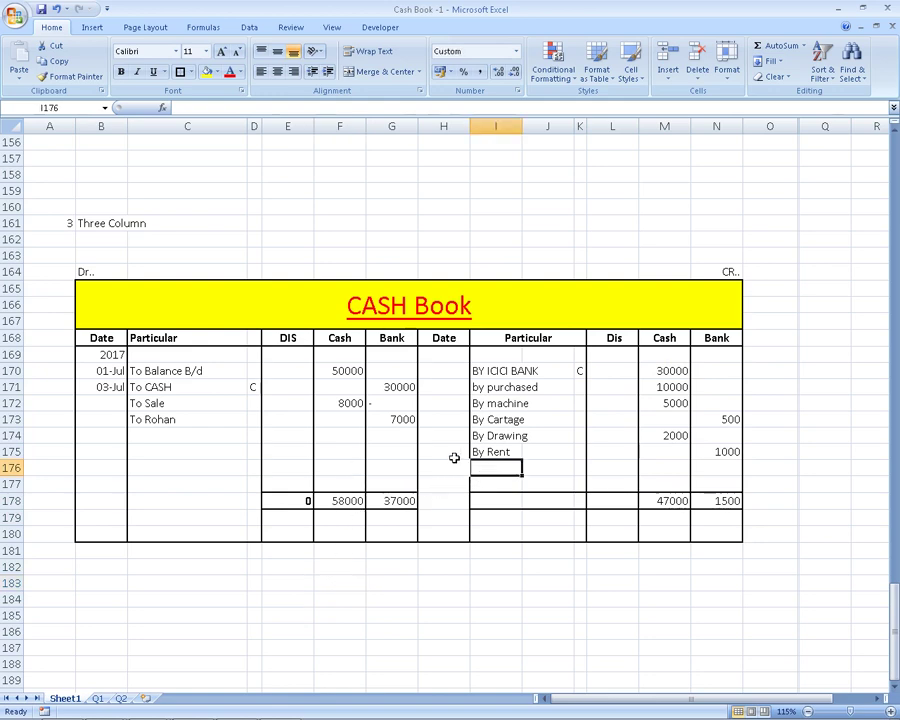
text(by balance)
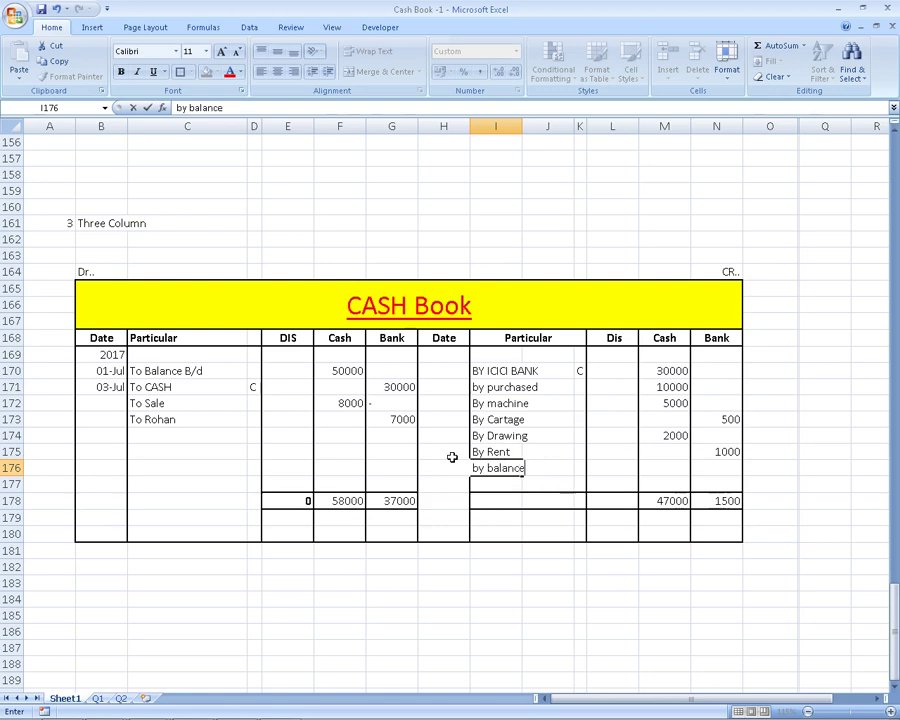
text( c/d)
key(Return)
key(Up)
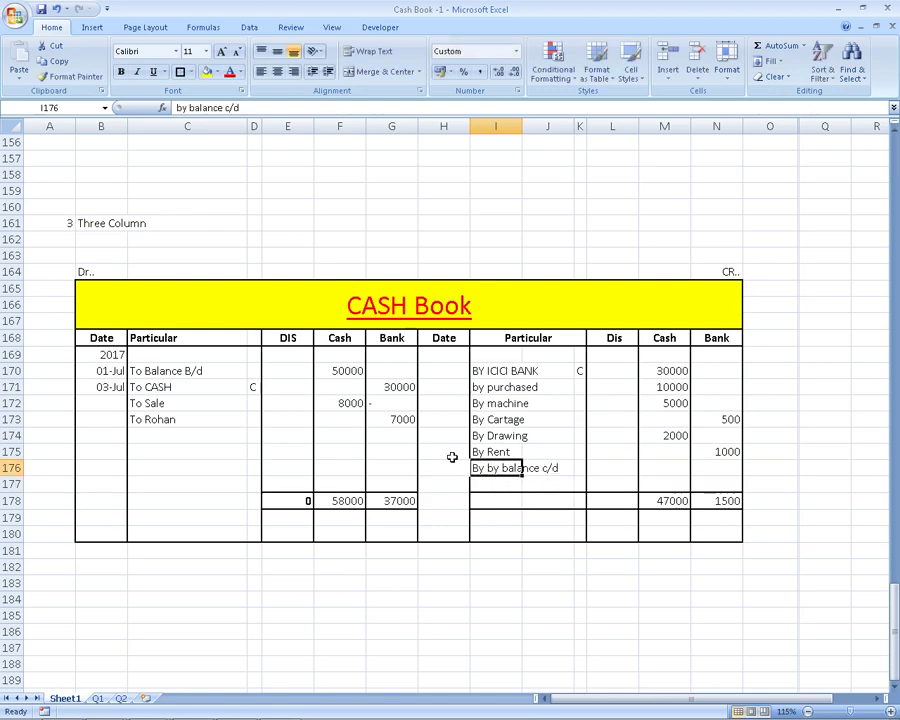
text(b)
key(BackSpace)
key(BackSpace)
text(B)
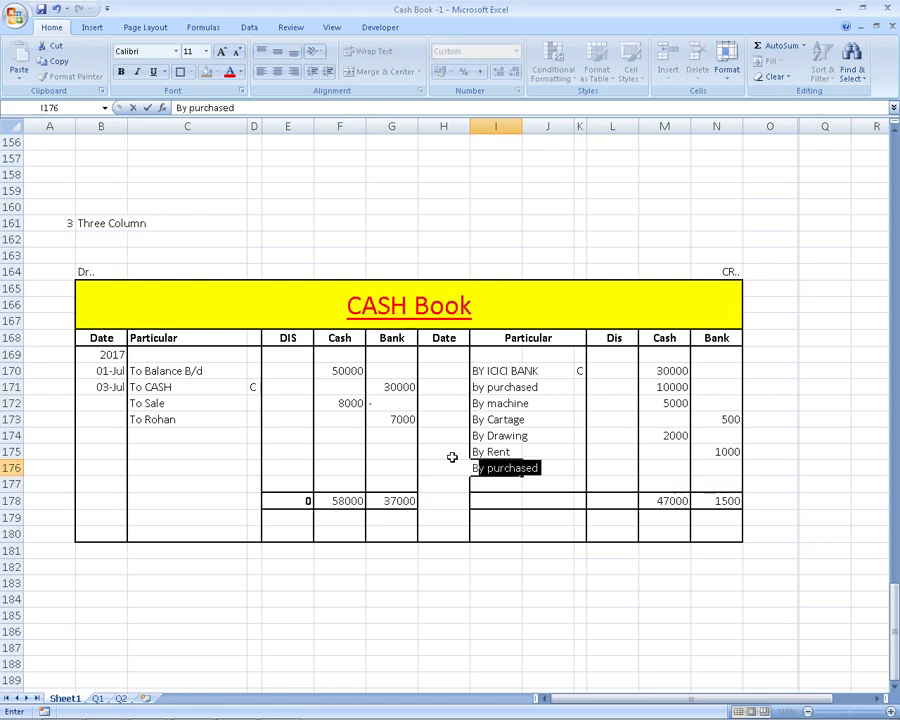
text(alance)
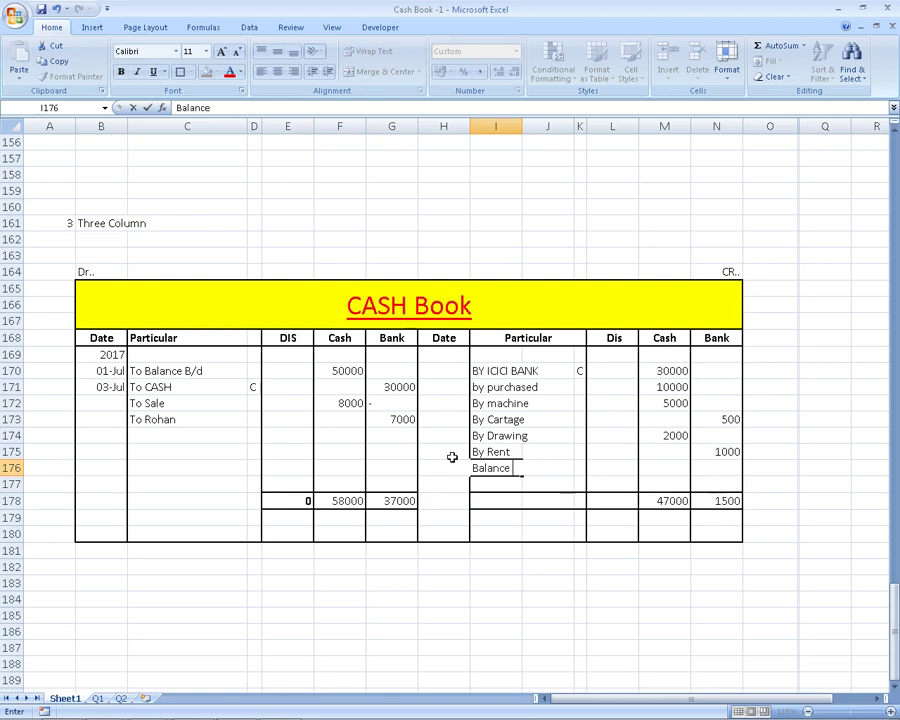
text( C./d)
key(Home)
text(By)
key(Return)
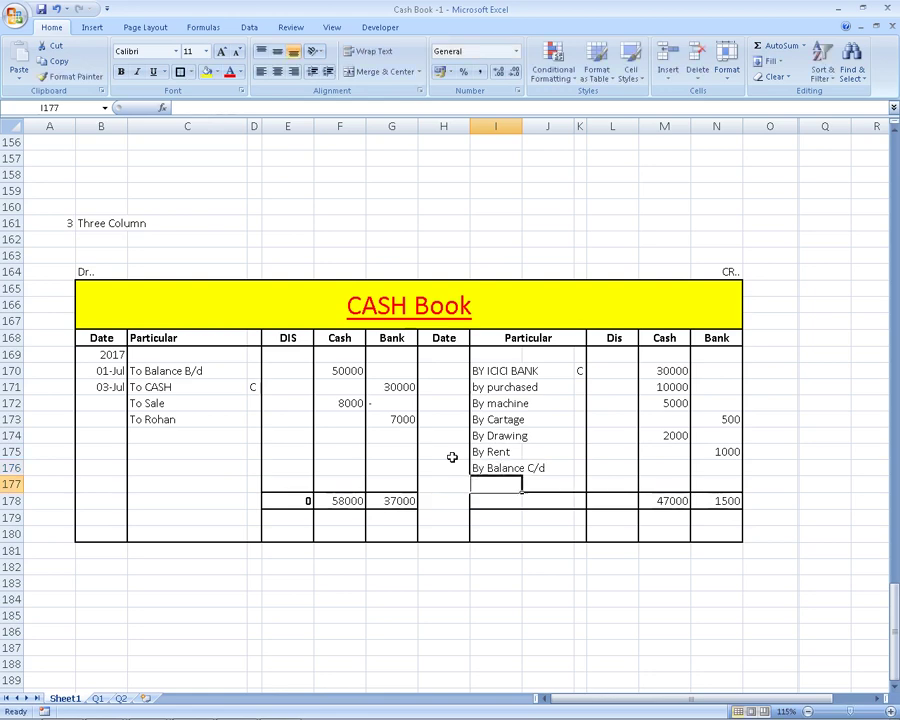
key(Up)
key(Right)
key(Right)
key(Right)
key(Right)
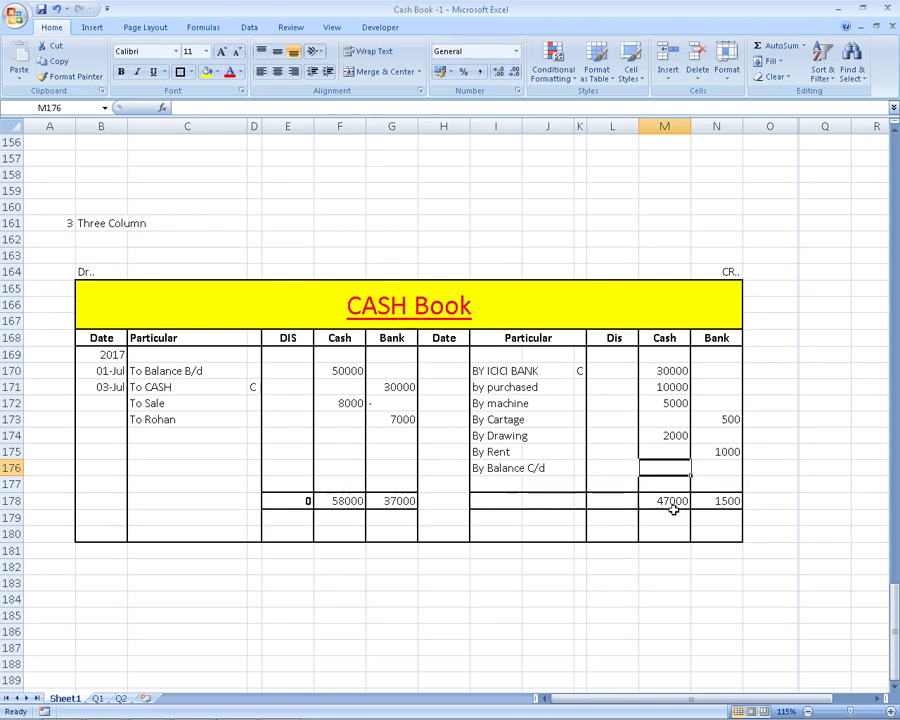
Try a cash balance formula subtracting the credit Cash total M178 from debit total F178
text(=)
key(Down)
key(Left)
key(Left)
key(Left)
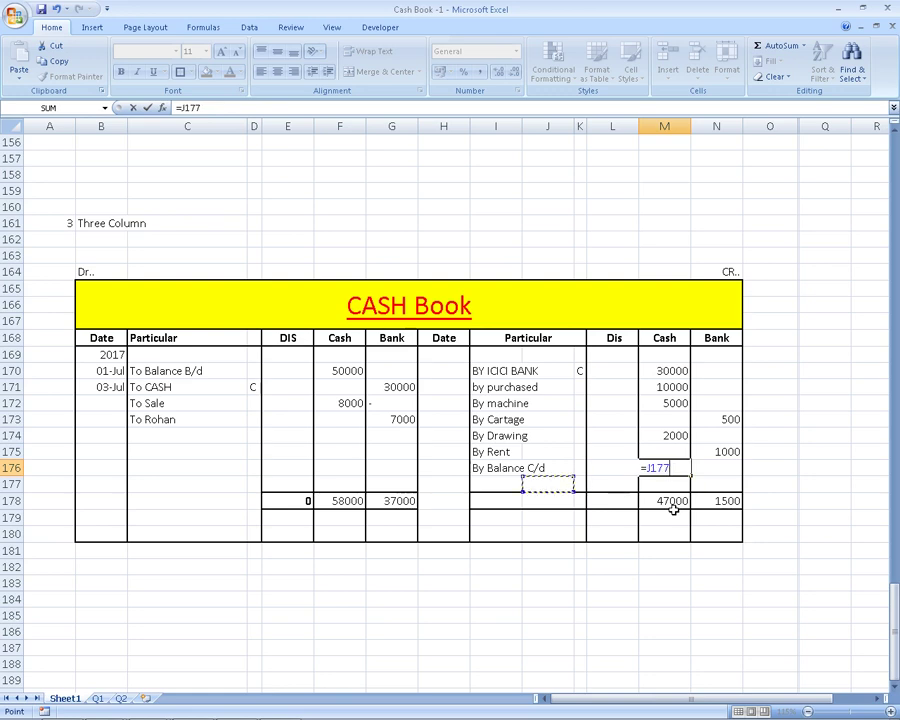
key(Left)
key(Left)
key(Left)
key(Left)
key(Down)
text(-)
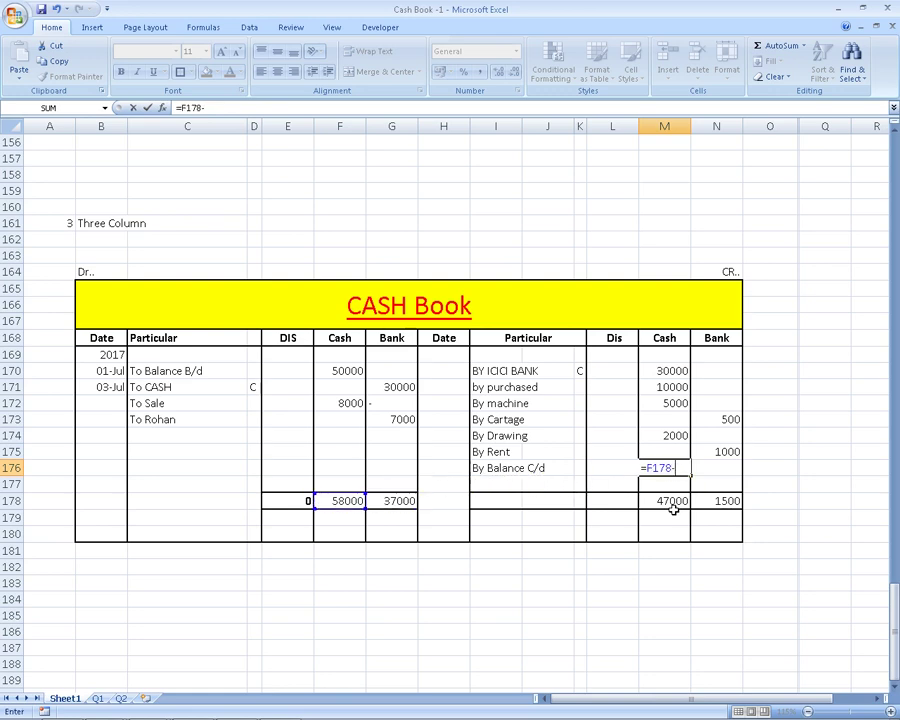
click(673, 505)
key(Return)
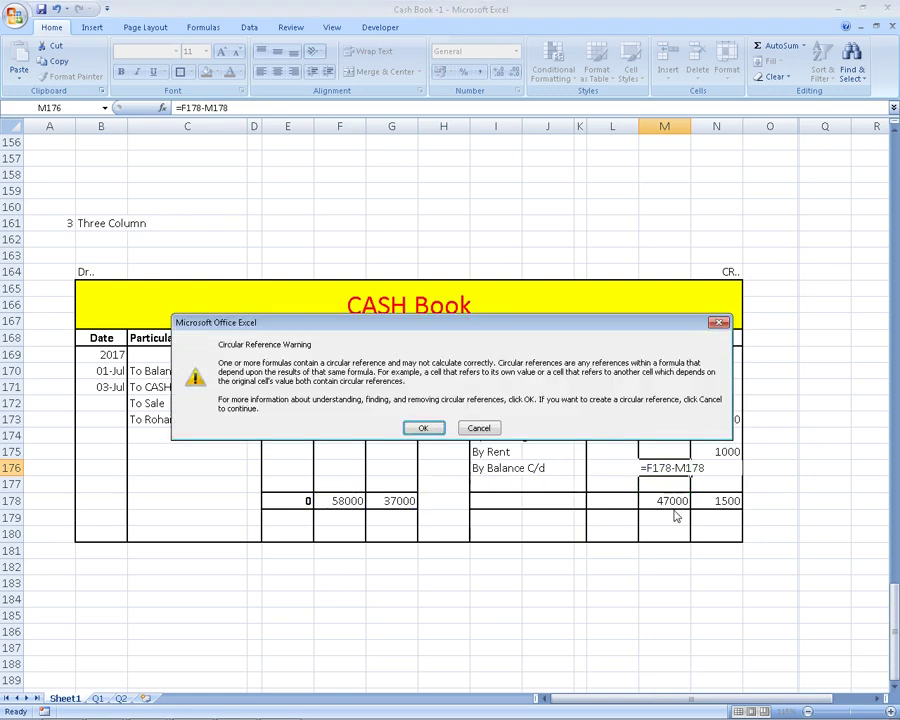
key(Return)
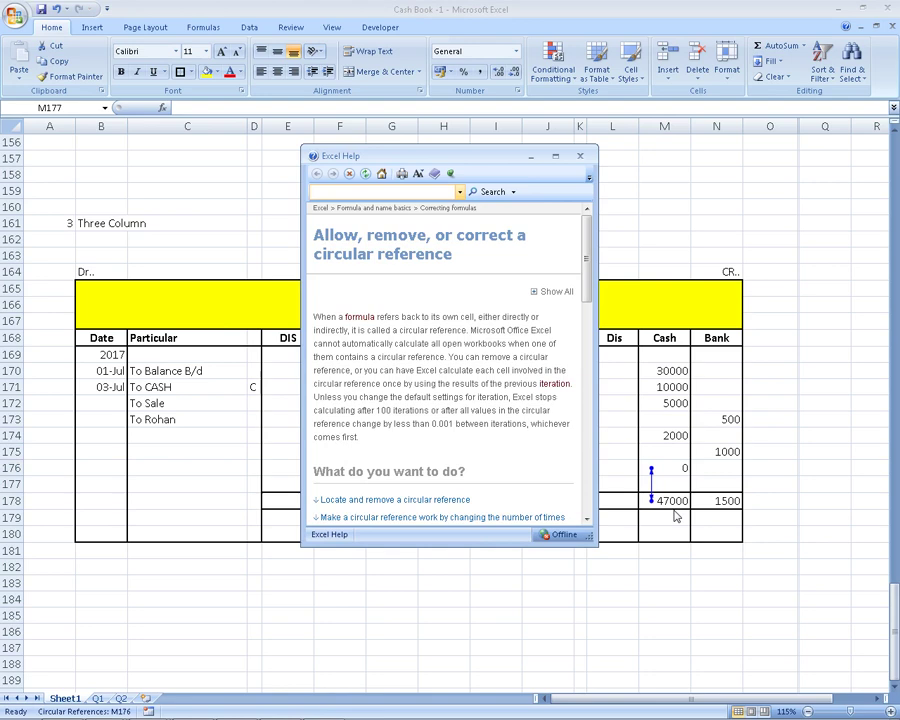
click(579, 156)
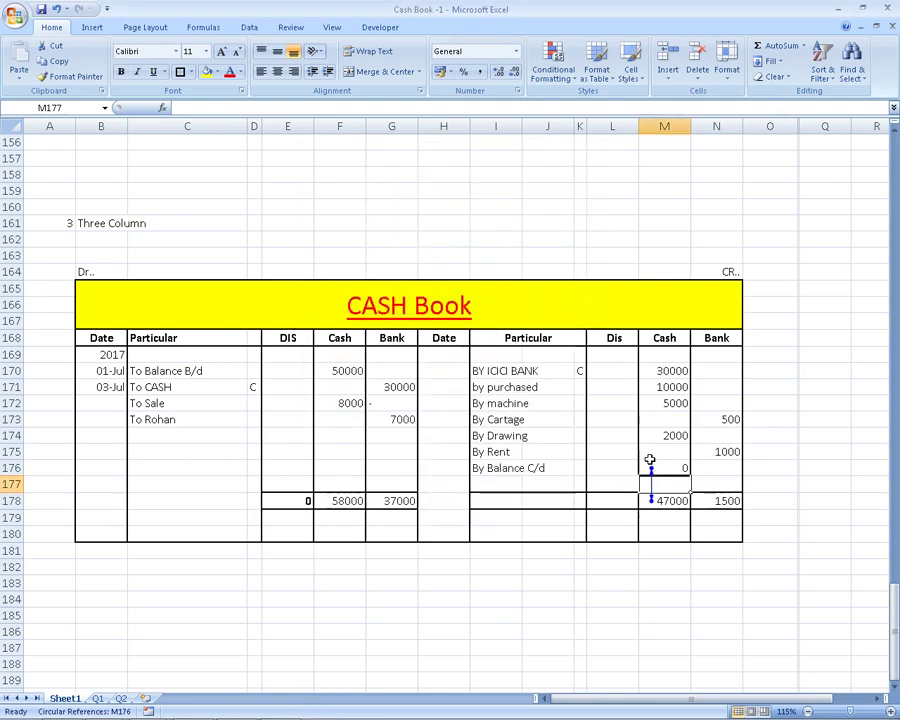
Delete the circular credit Cash total formula in M178
click(664, 500)
key(Delete)
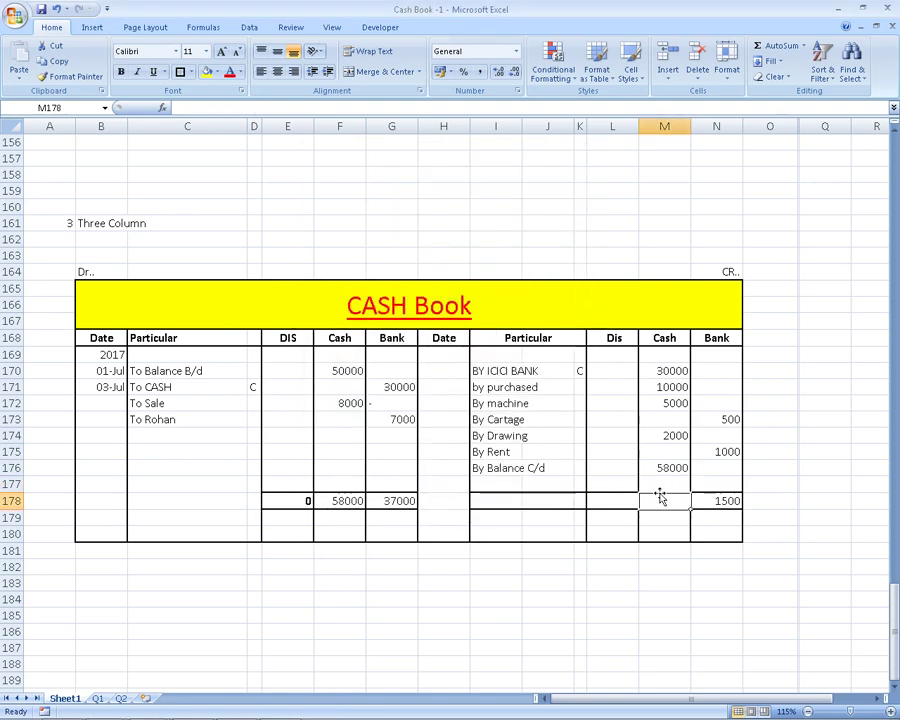
key(Up)
key(Up)
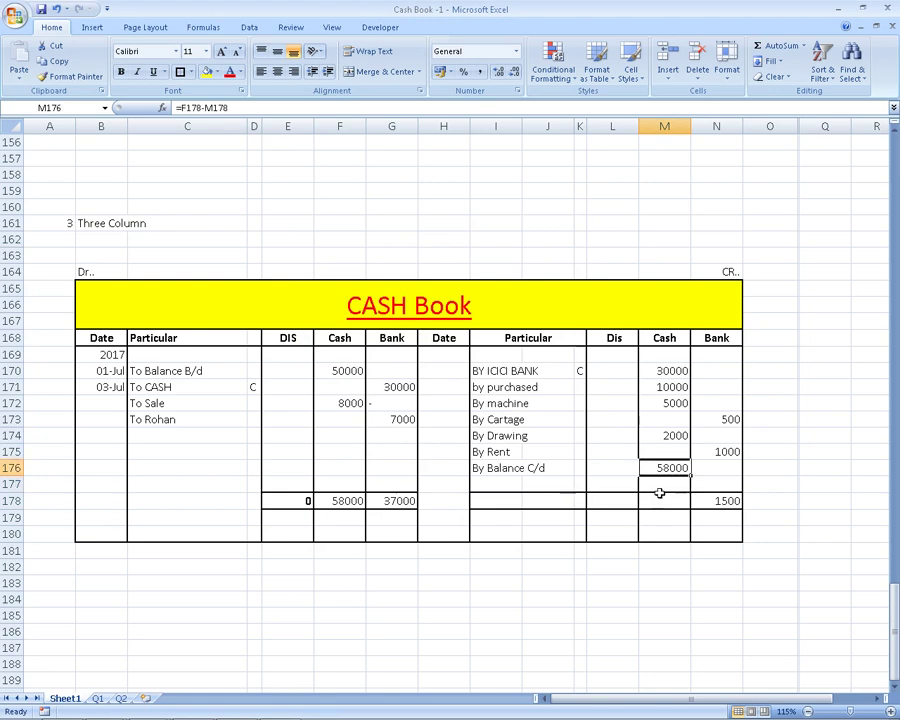
text(=)
key(Left)
key(Left)
key(Escape)
key(Right)
key(Left)
Rebuild the credit Cash total in M178 by adding the individual cash entries
click(659, 494)
text(4700)
key(Escape)
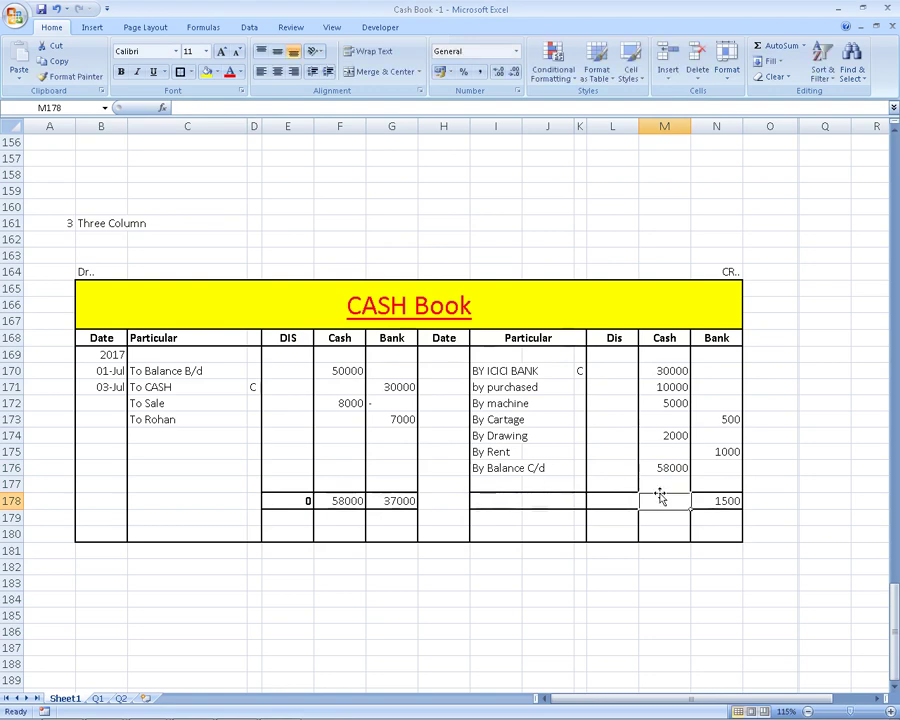
text(=)
key(Up)
key(Up)
key(Up)
key(Up)
key(Up)
key(Up)
key(Up)
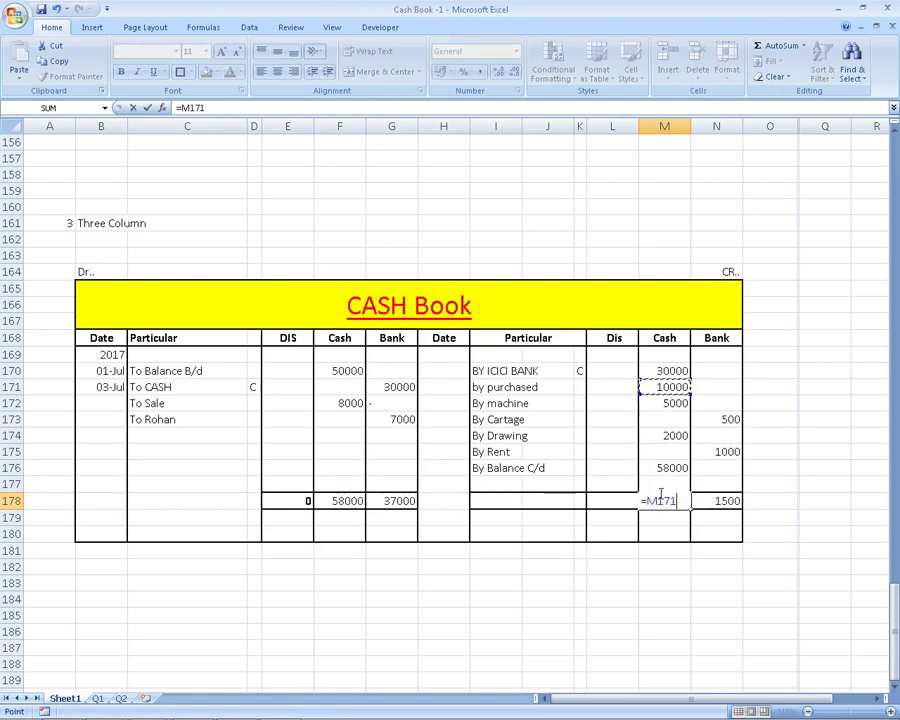
key(Up)
text(+)
key(Left)
key(Up)
key(Up)
key(Up)
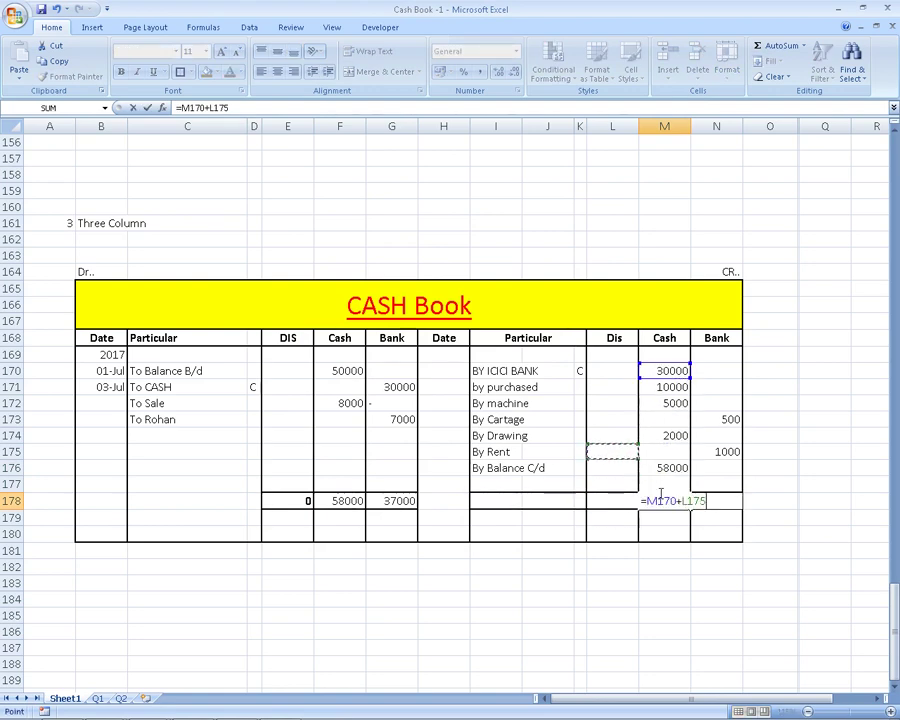
key(Up)
key(Up)
key(Up)
key(Up)
key(Right)
text(+)
key(Up)
key(Up)
key(Up)
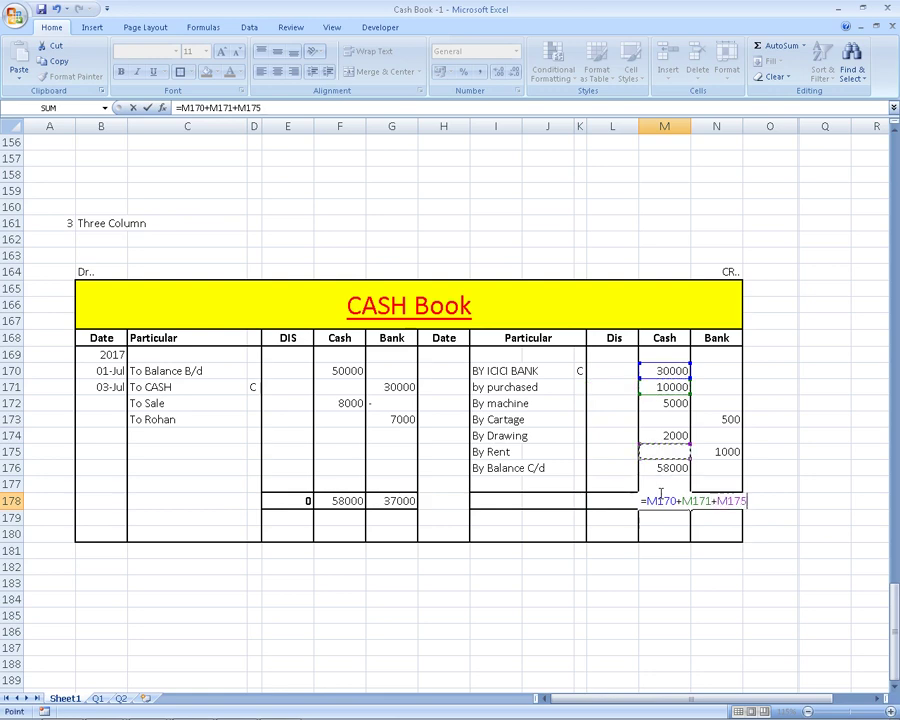
key(Up)
key(Up)
key(Up)
text(+)
key(Up)
key(Up)
key(Up)
key(Up)
key(Up)
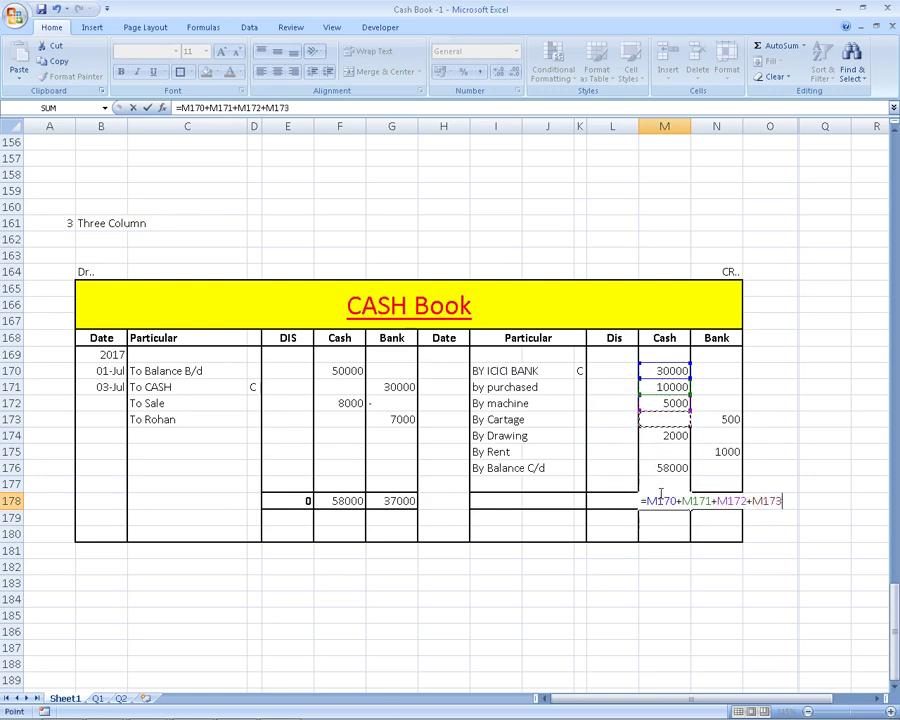
text(+)
key(Up)
key(Up)
key(Up)
key(Up)
text(+)
key(Up)
key(Up)
key(Up)
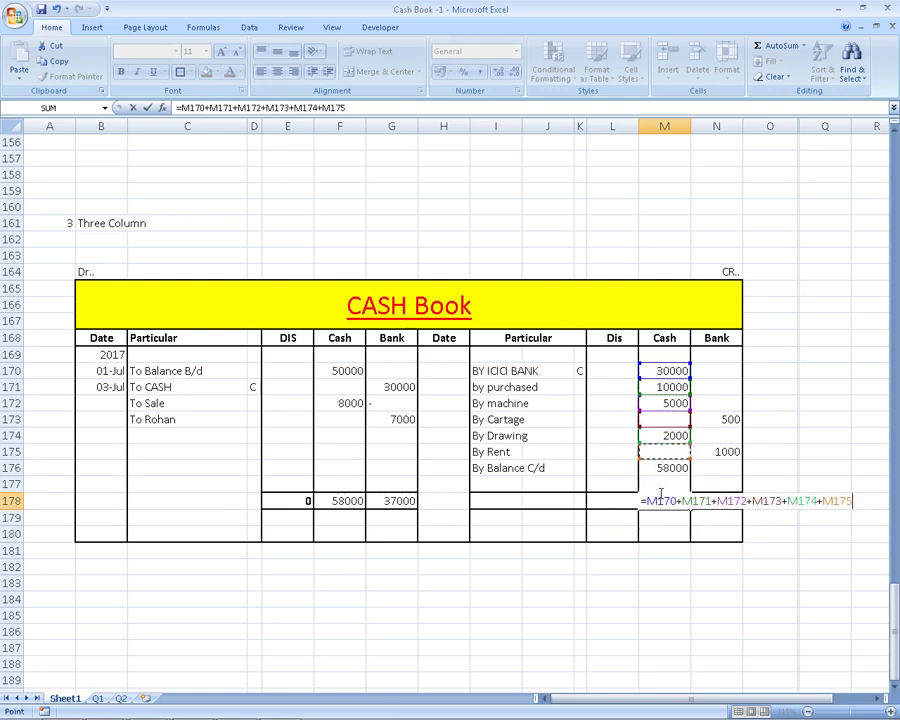
key(Return)
key(Return)
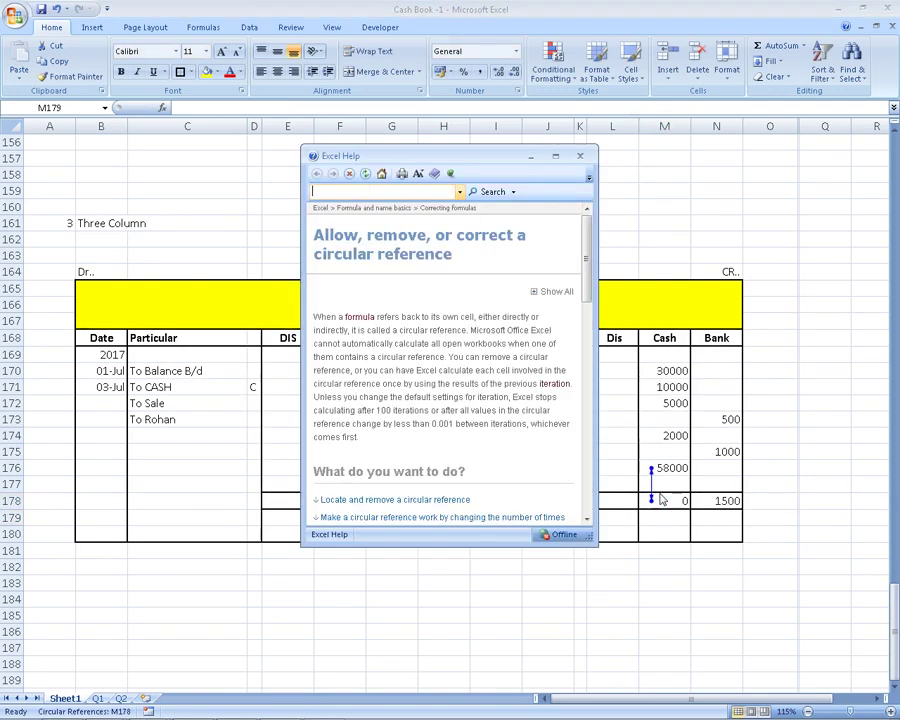
click(579, 155)
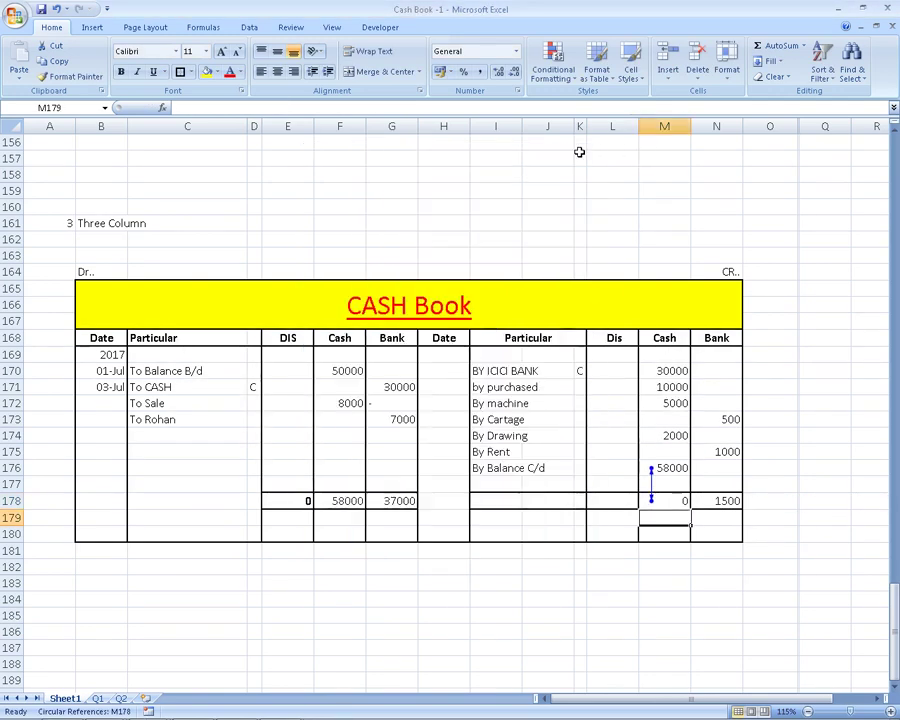
Clear the faulty cash cells and enter =SUM(M170:M176) as the Cash total in M178
drag(651, 467, 651, 498)
key(Delete)
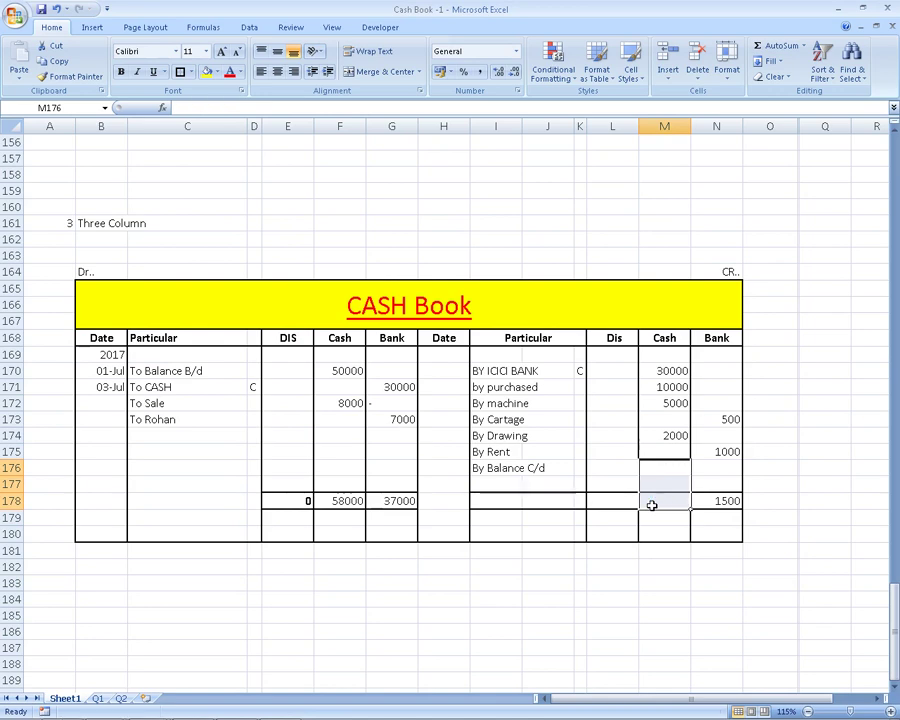
click(651, 505)
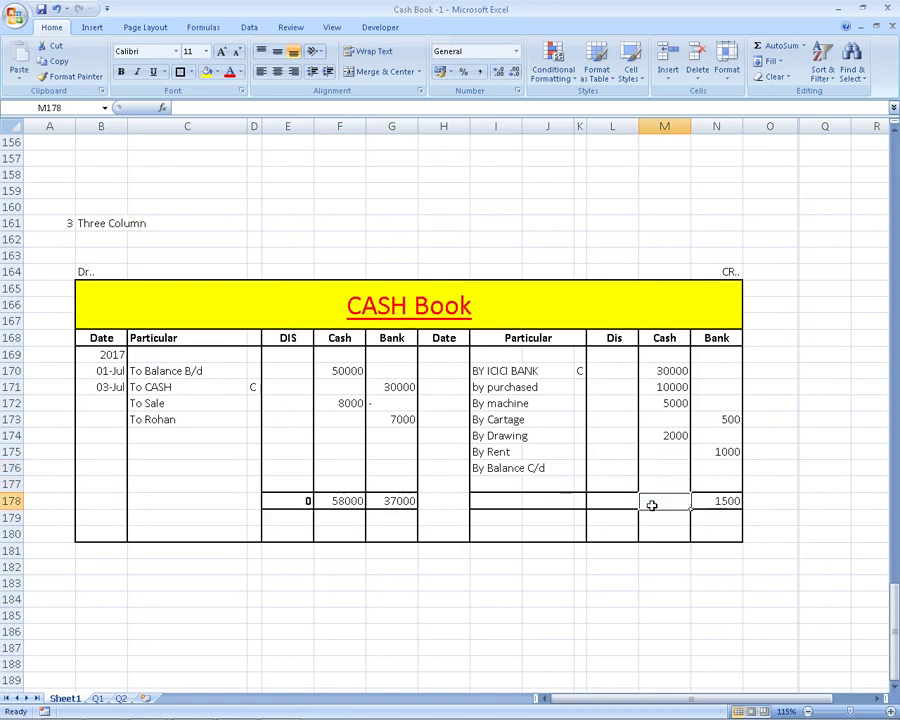
key(alt+equal)
key(Escape)
text(=sum()
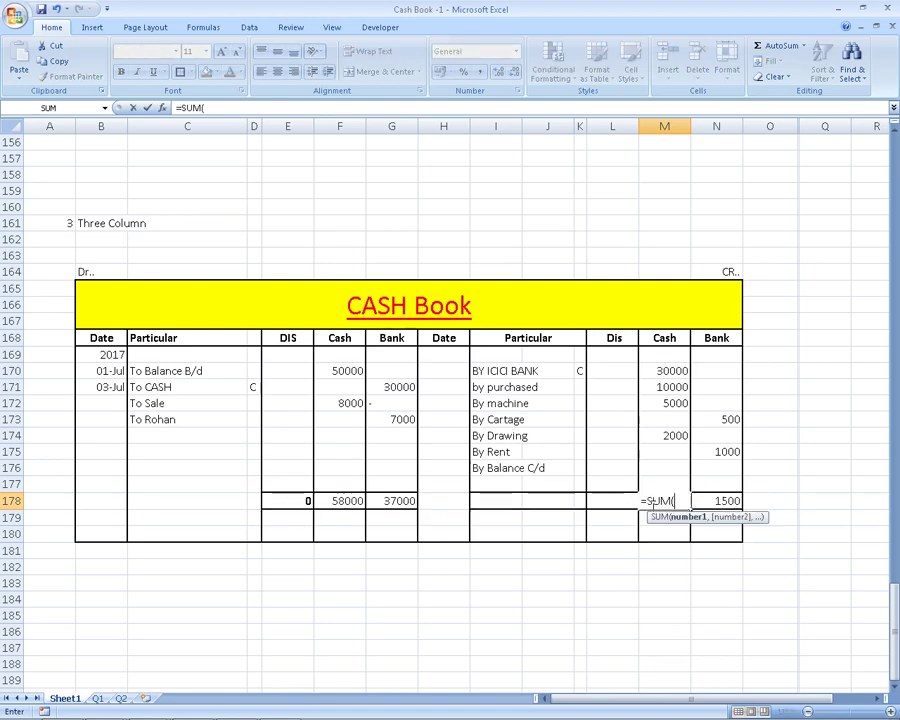
key(Up)
key(Up)
key(Up)
key(Up)
key(Up)
key(Up)
key(shift+Down)
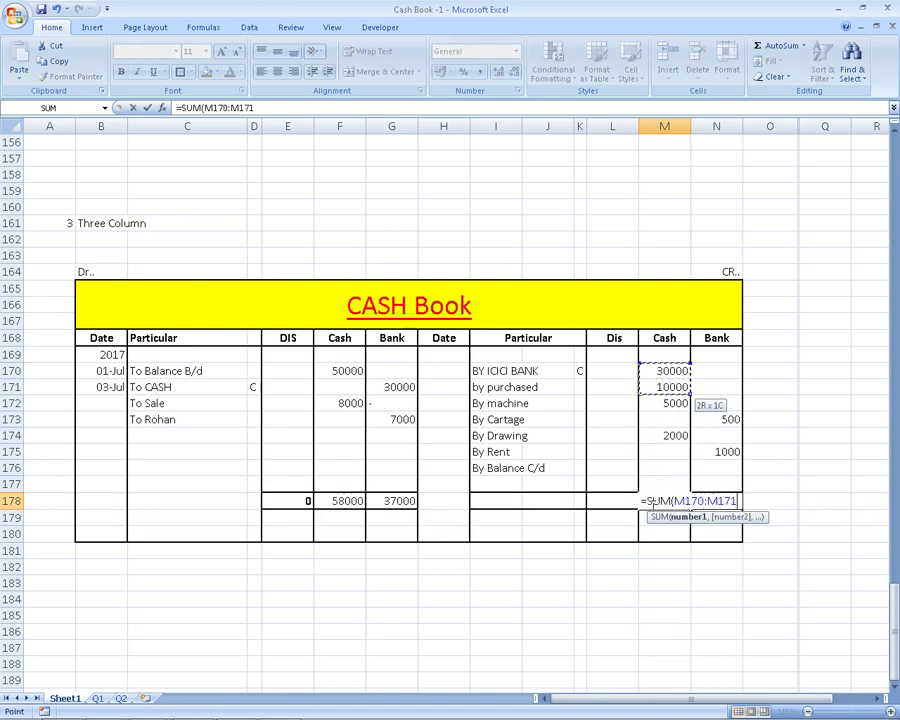
key(shift+Down)
key(shift+Down)
key(shift+Down)
key(Return)
key(Up)
key(Up)
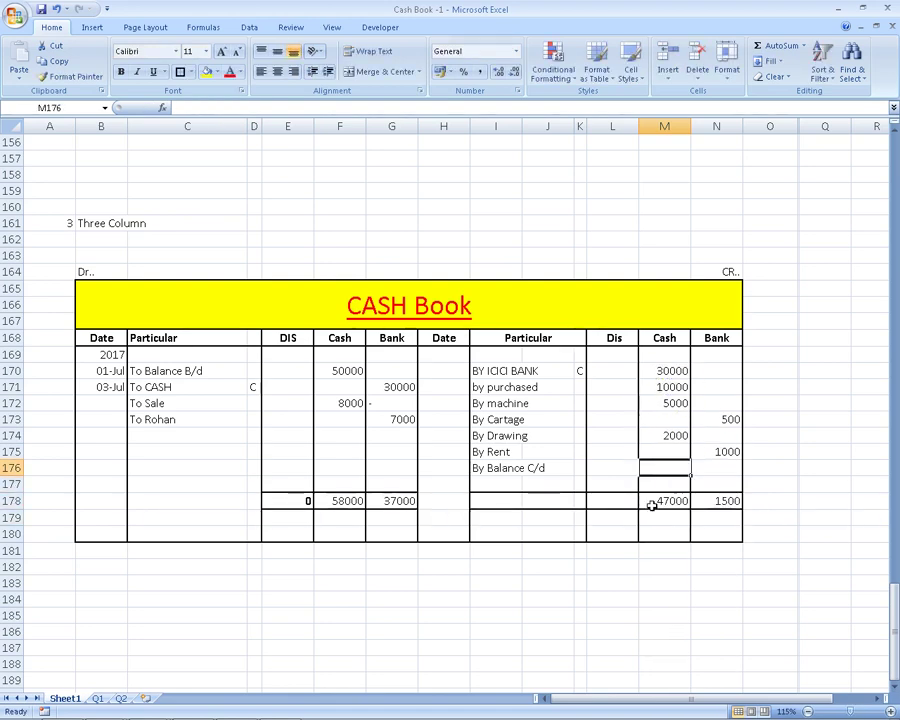
Enter closing balances of 11000 cash in M176 and 35500 bank in N176
text(11000)
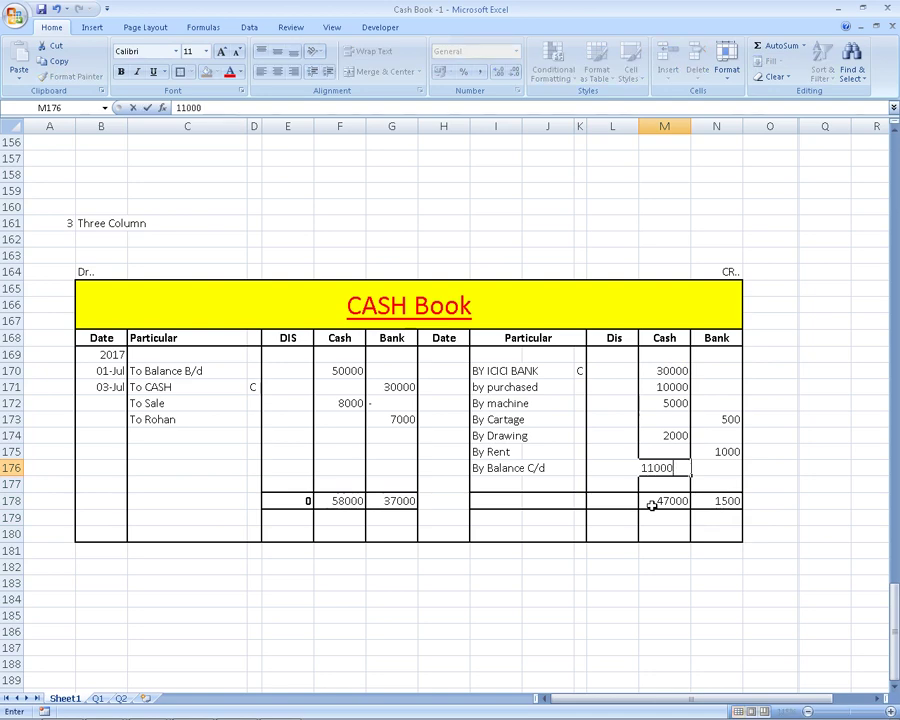
key(Return)
key(Up)
key(Right)
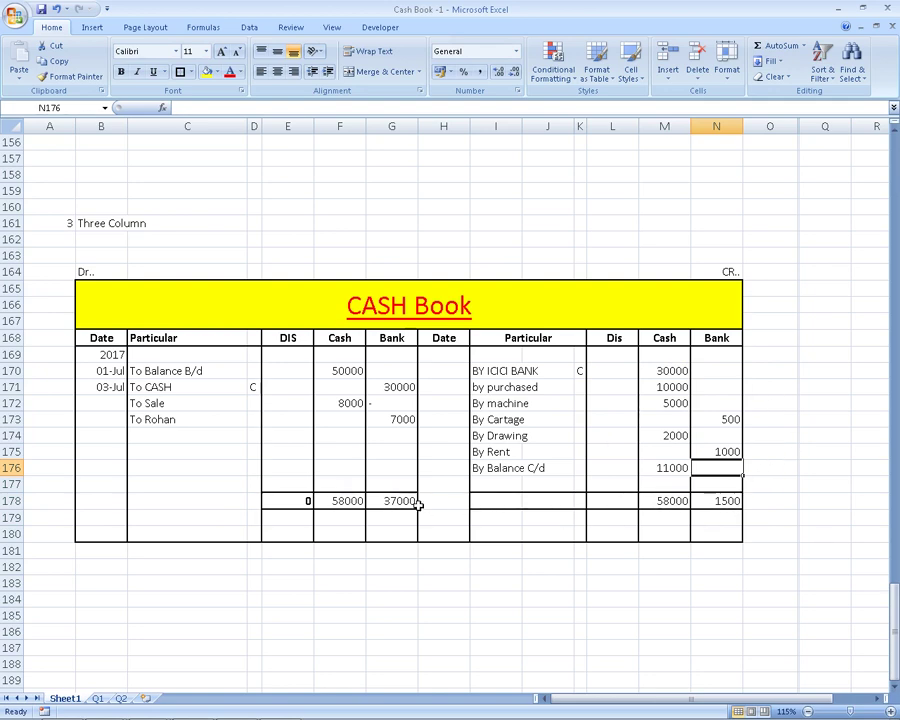
text(355)
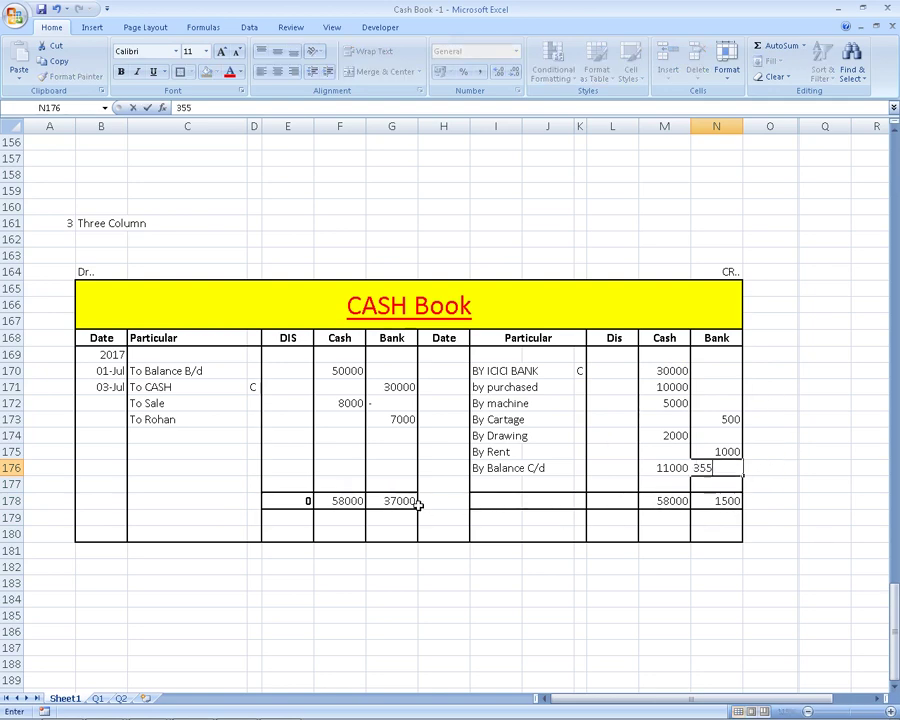
text(00)
key(Return)
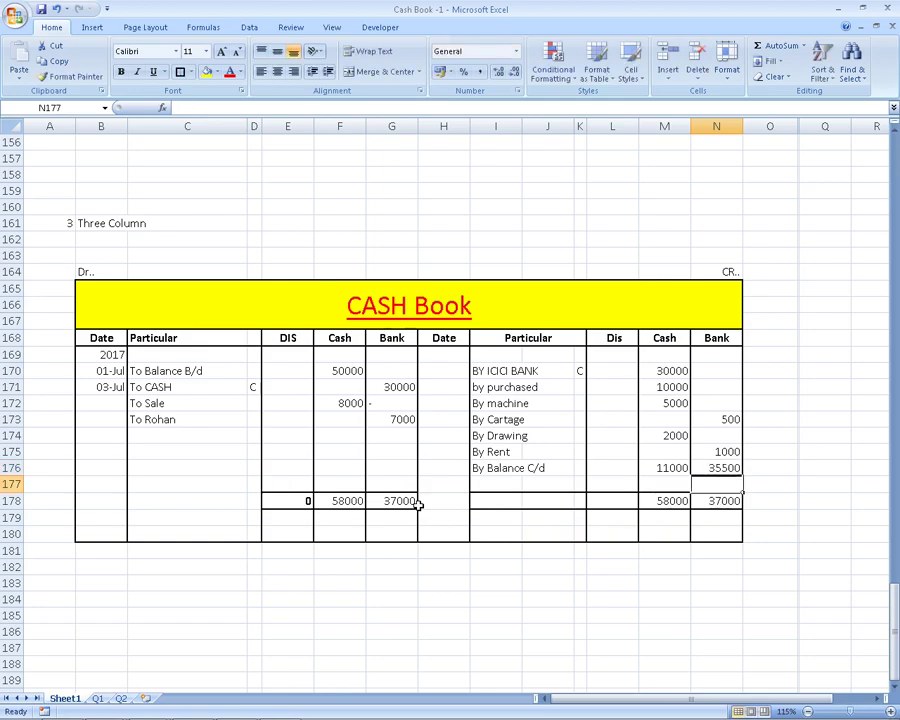
key(Return)
key(Return)
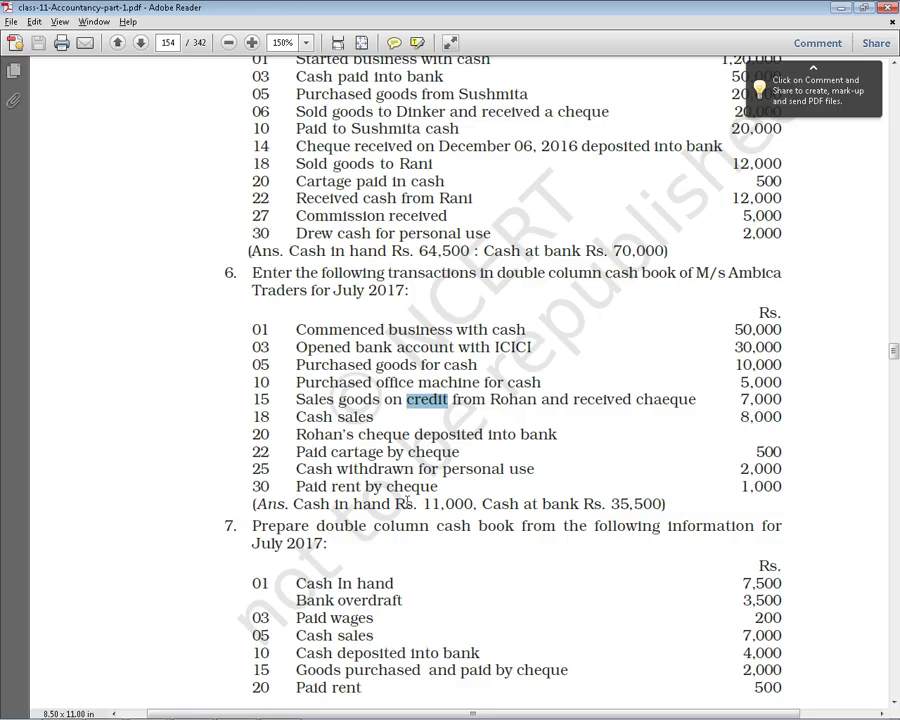
Check the cash-in-hand and cash-at-bank answers in the PDF
drag(430, 503, 460, 504)
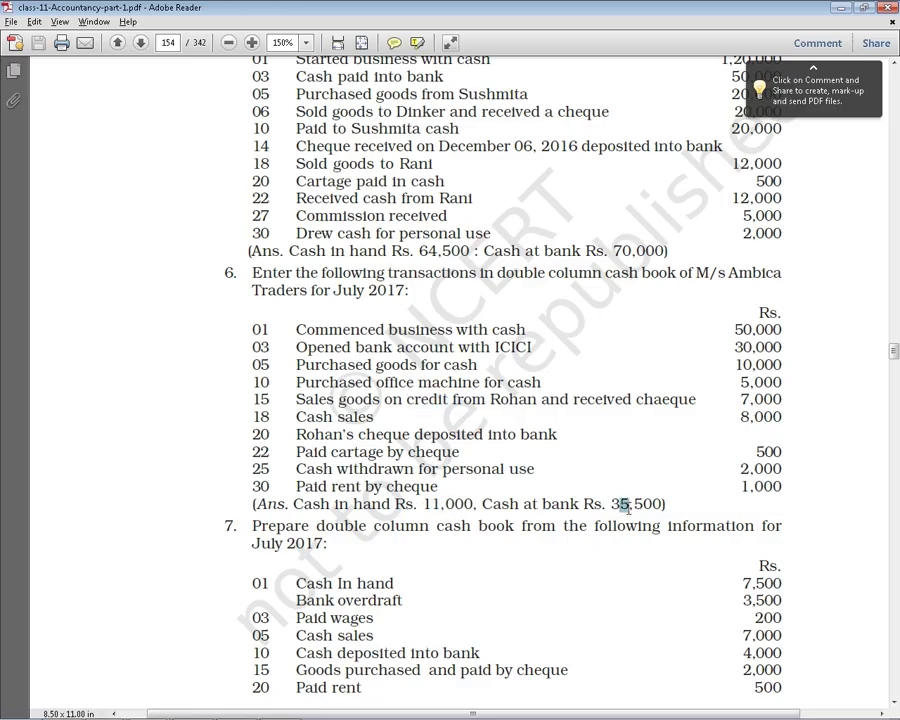
drag(612, 504, 636, 506)
key(alt+Tab)
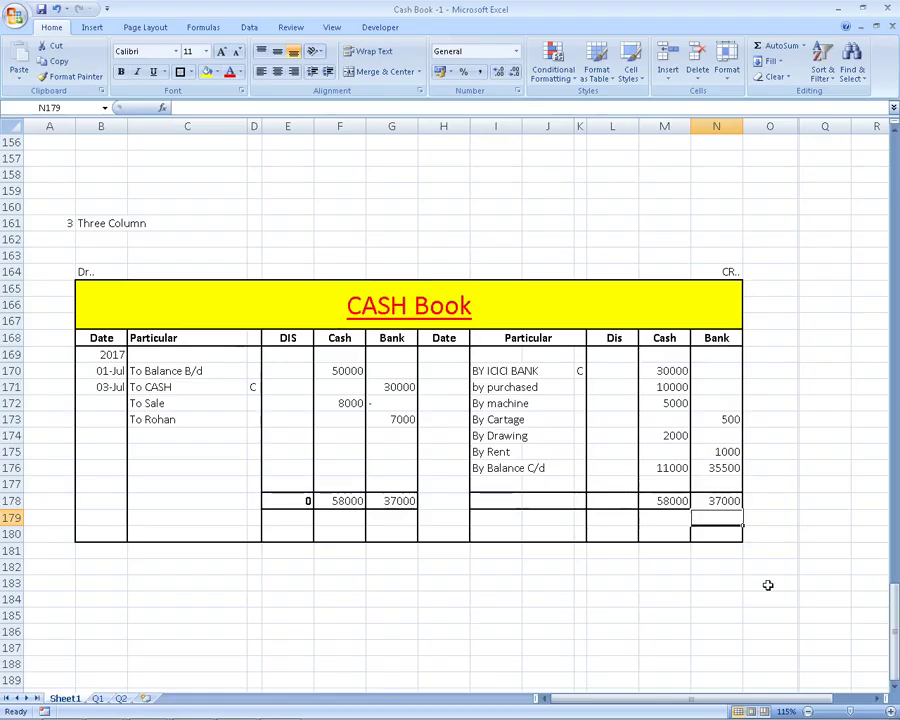
Draw an arrow shape from the closing balance M176 down to B179
click(793, 464)
click(91, 27)
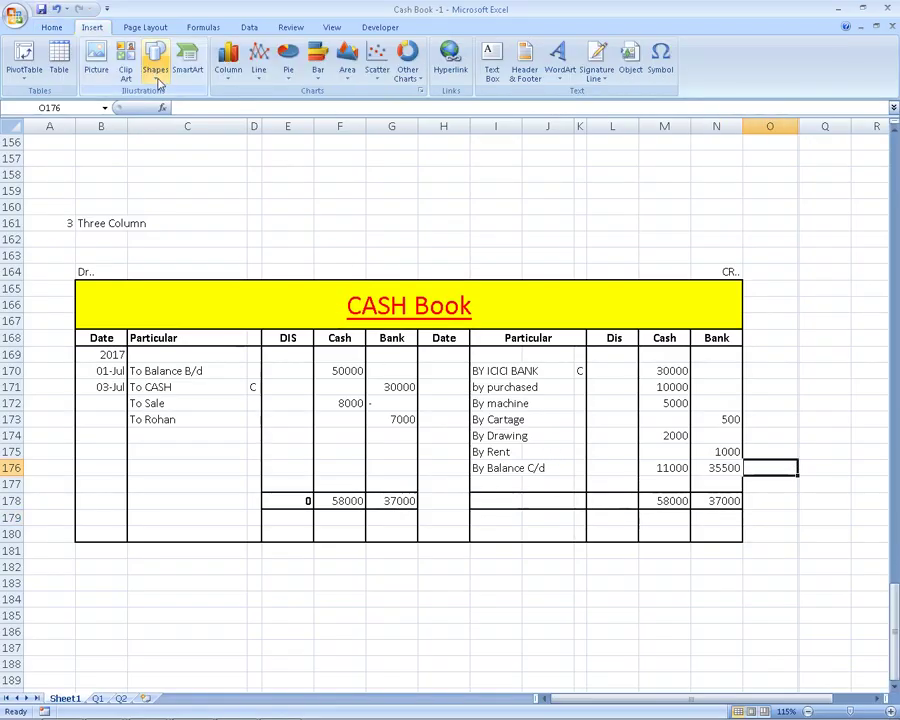
click(155, 60)
click(177, 115)
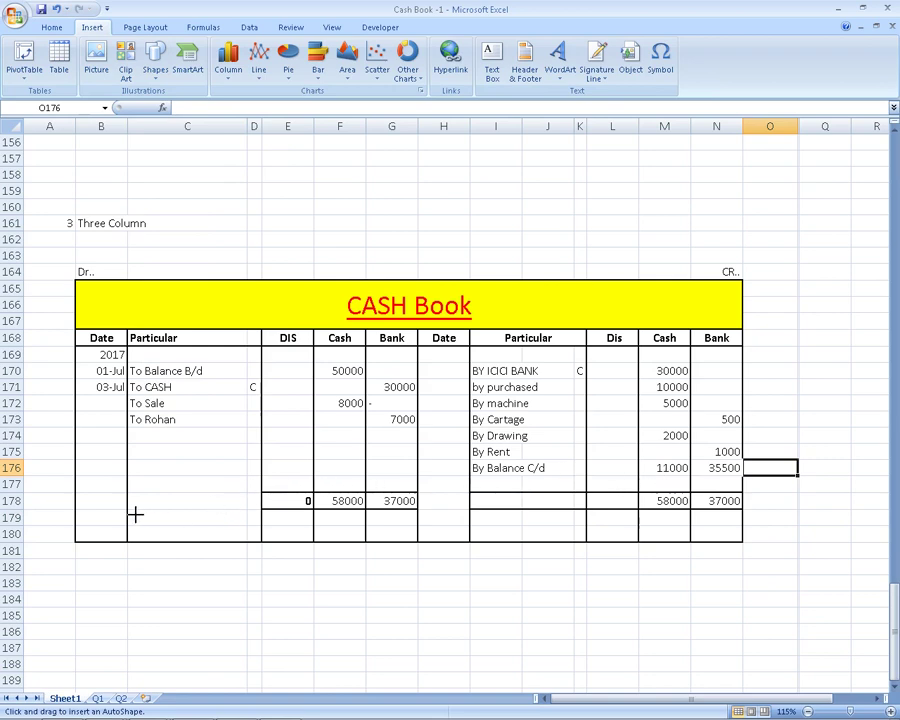
drag(137, 514, 657, 470)
Enter date 01-Aug and particulars Balance B/d in row 180
click(100, 533)
text(01-)
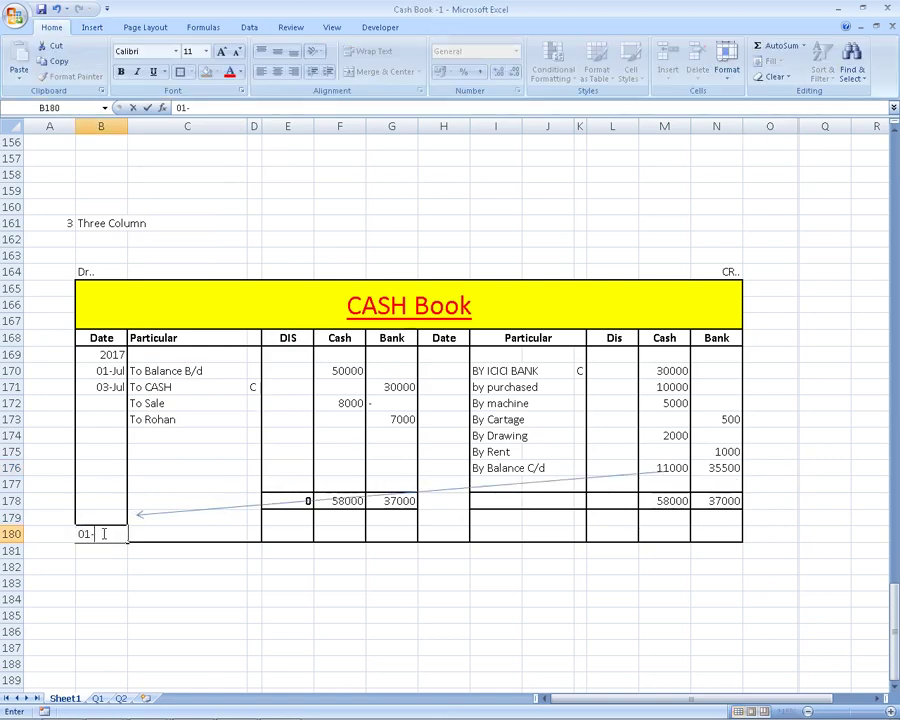
text(8)
key(Return)
key(Up)
key(Right)
text(T)
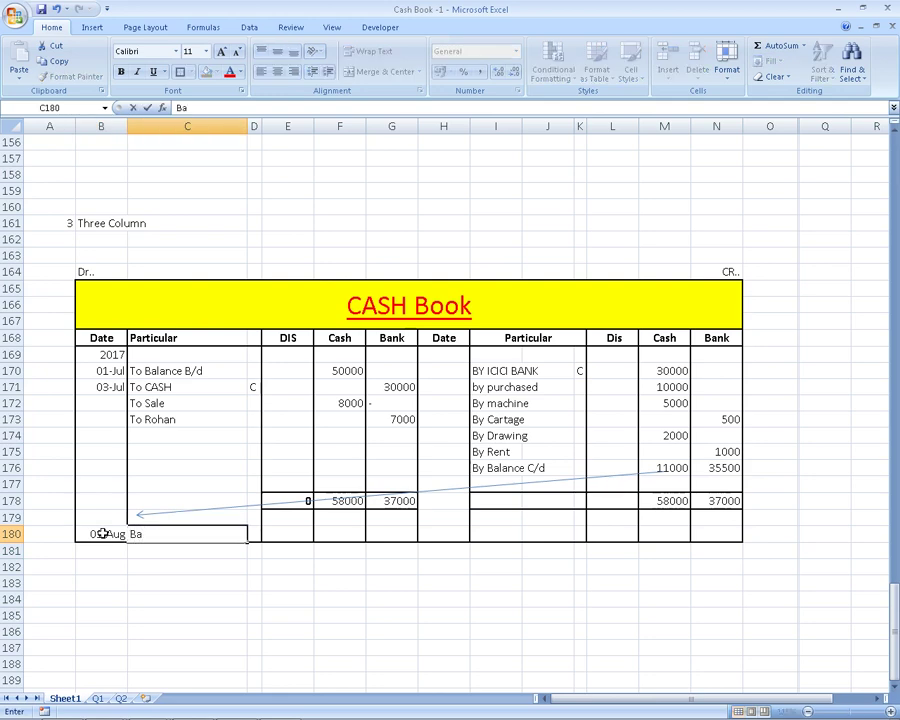
text(ce B)
text(/d)
key(Right)
key(Right)
key(Right)
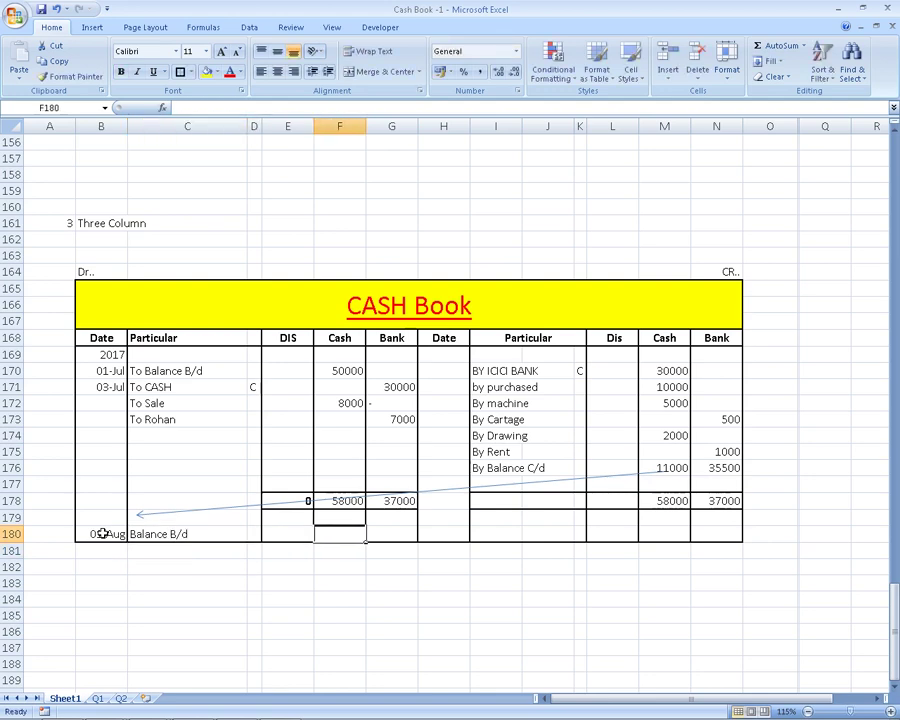
Enter the opening balances of 11000 cash and 35500 bank in row 180
key(Down)
key(Up)
text(1100)
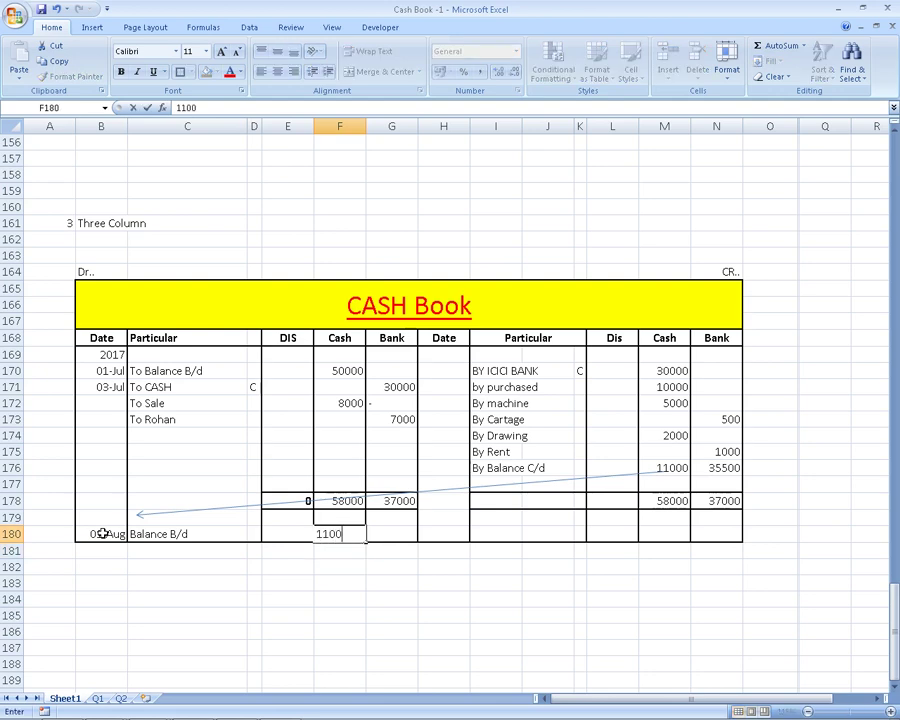
key(Tab)
text(355)
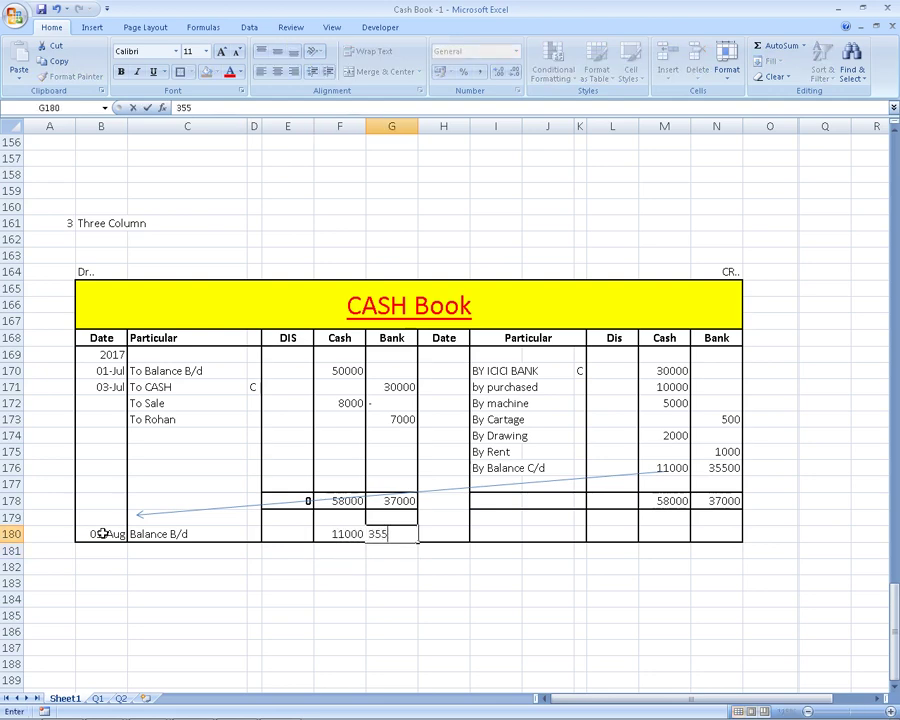
text(00)
key(ctrl+Return)
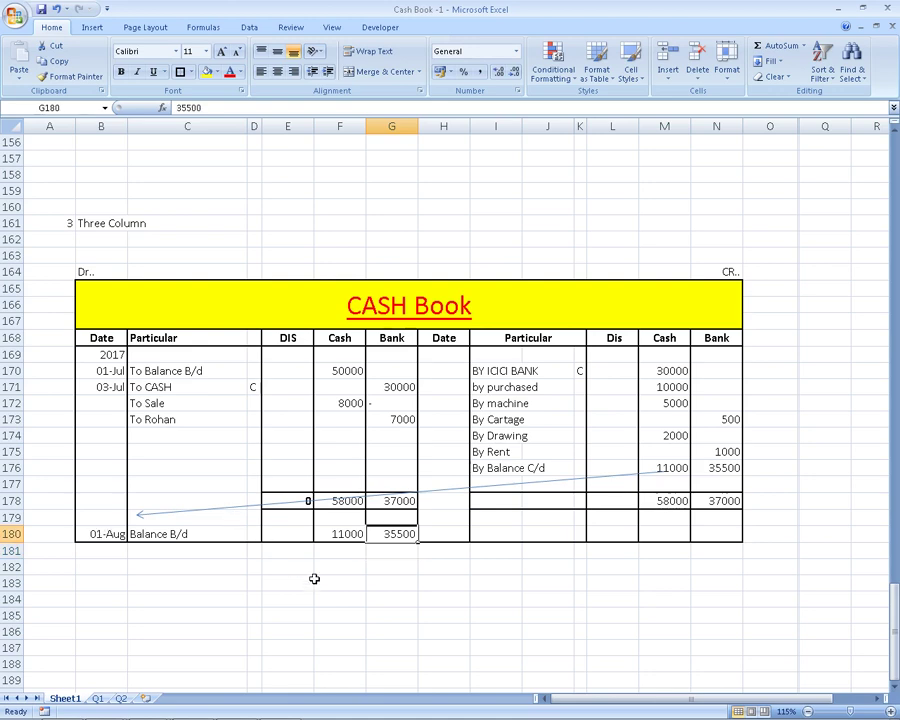
click(337, 533)
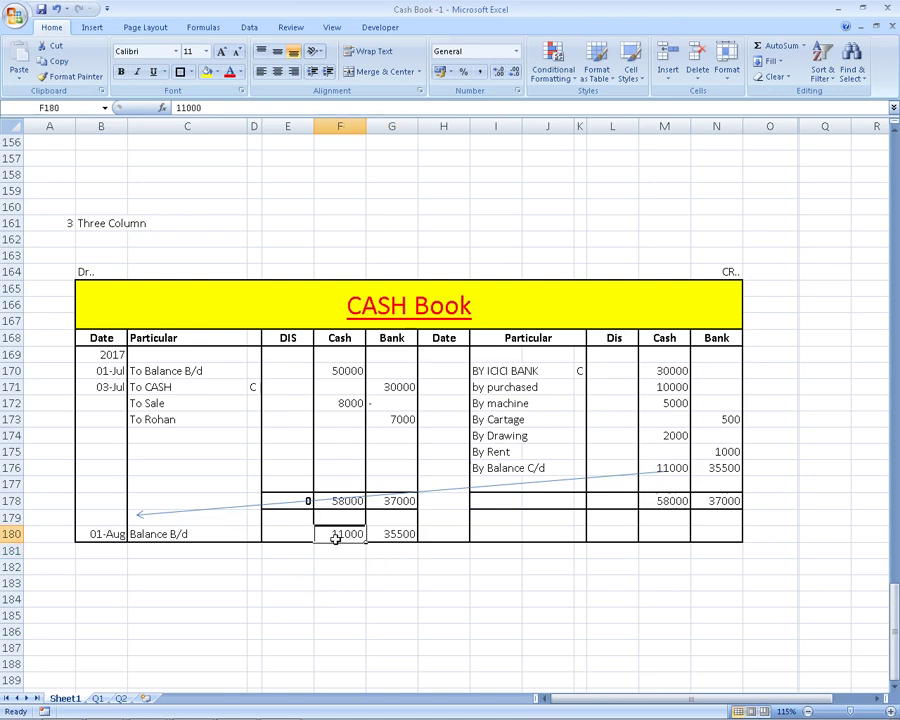
click(390, 530)
click(267, 567)
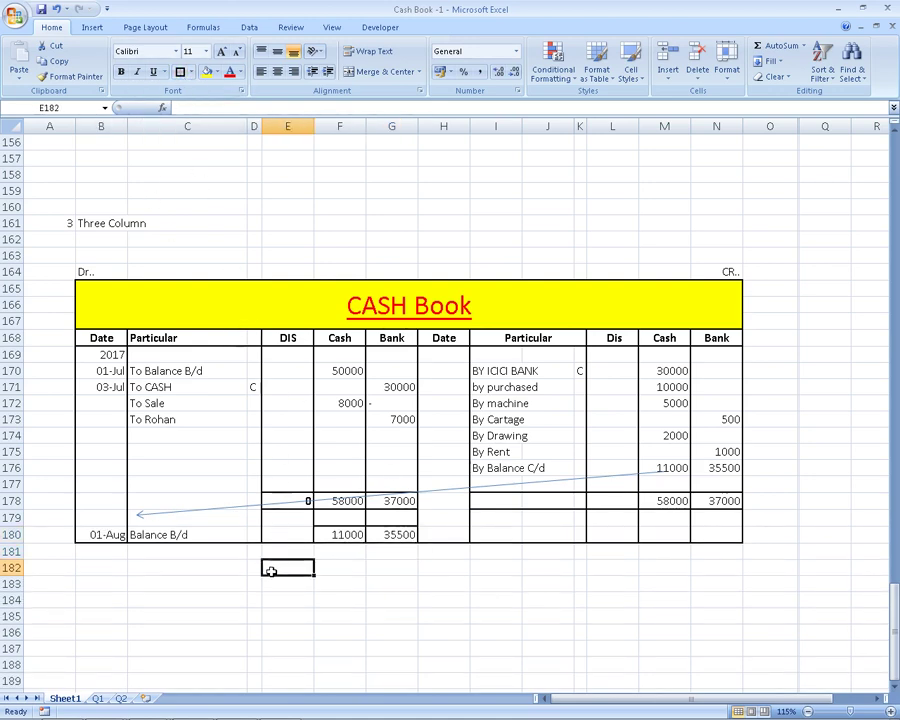
click(159, 532)
click(140, 405)
click(70, 76)
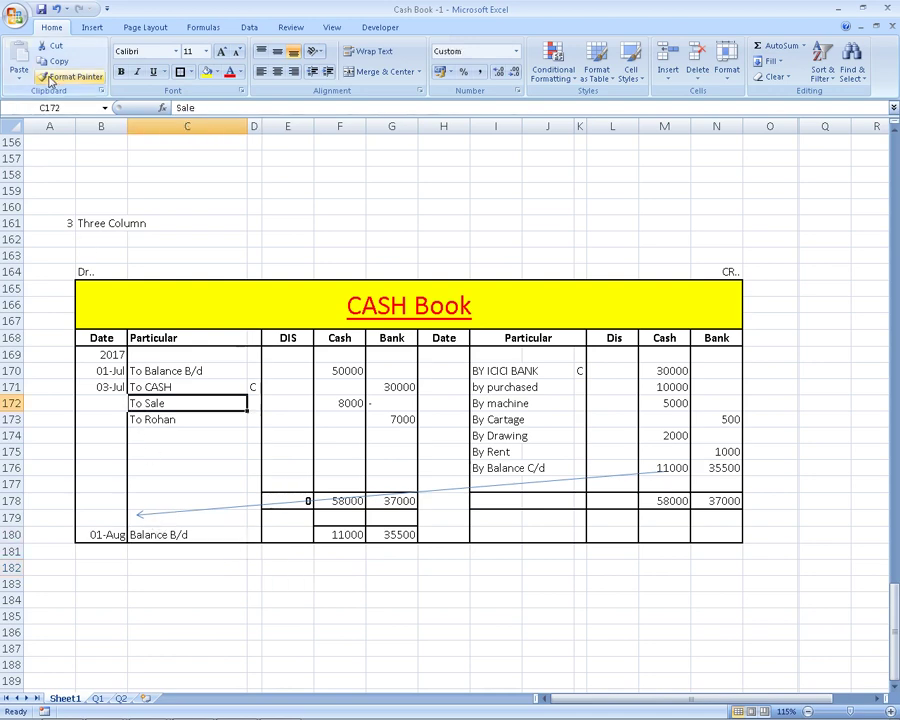
click(150, 534)
text(To)
click(185, 647)
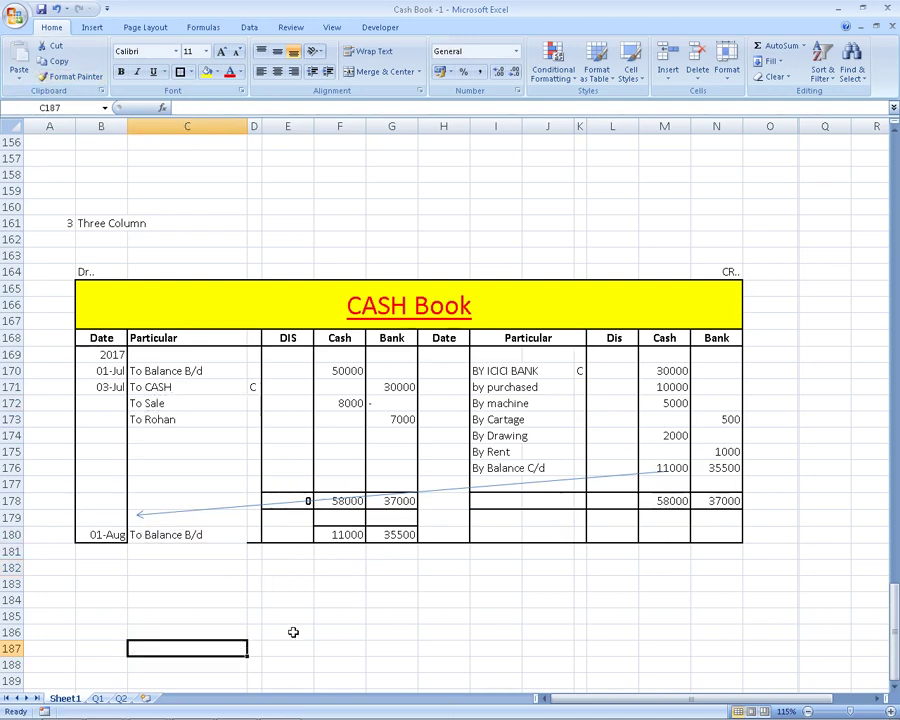
click(579, 468)
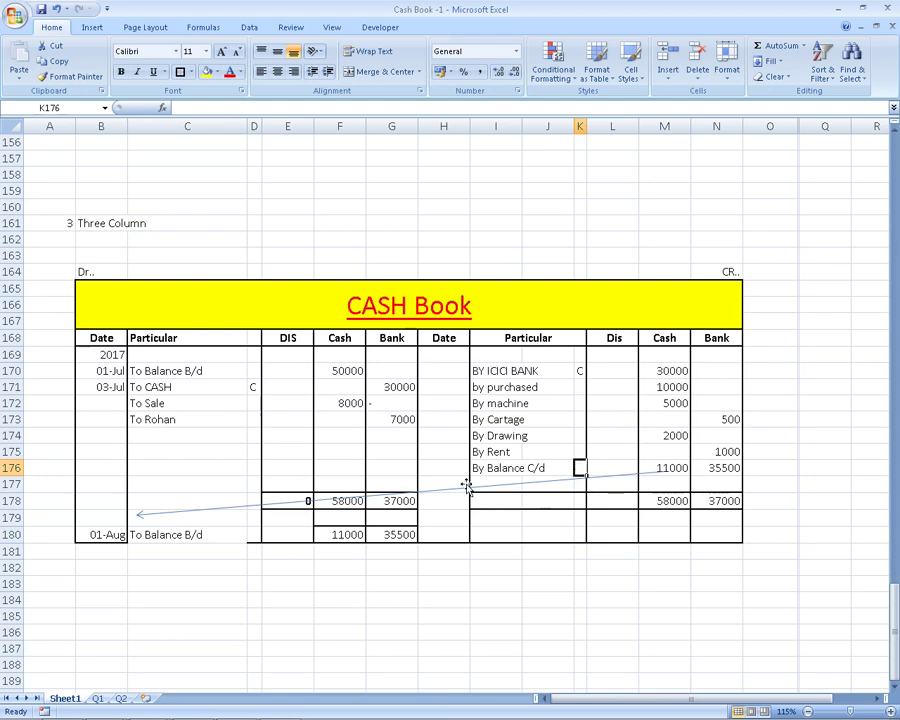
click(170, 536)
click(232, 617)
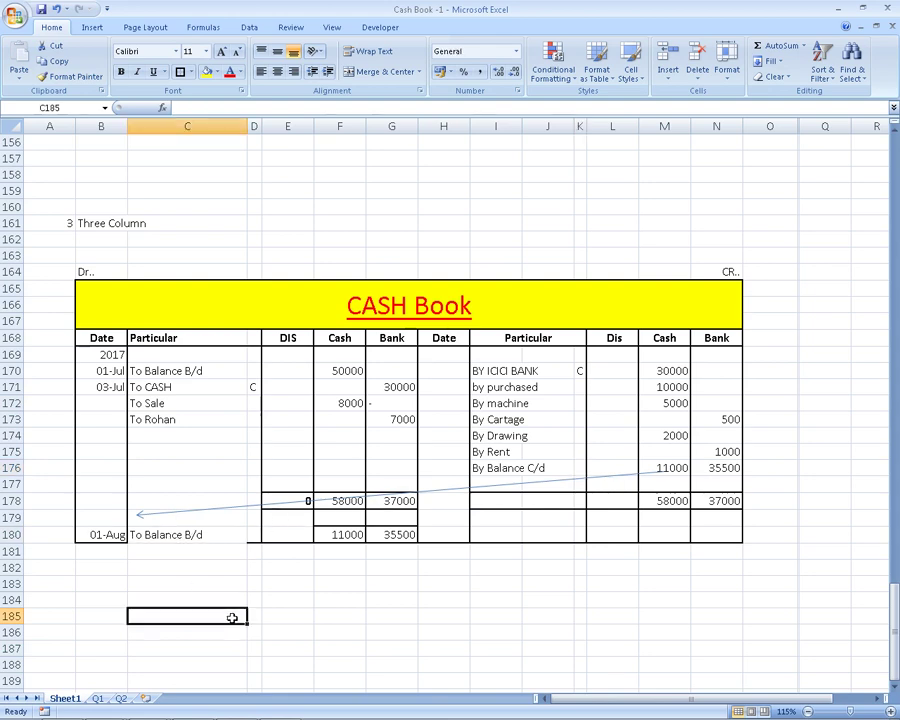
click(196, 369)
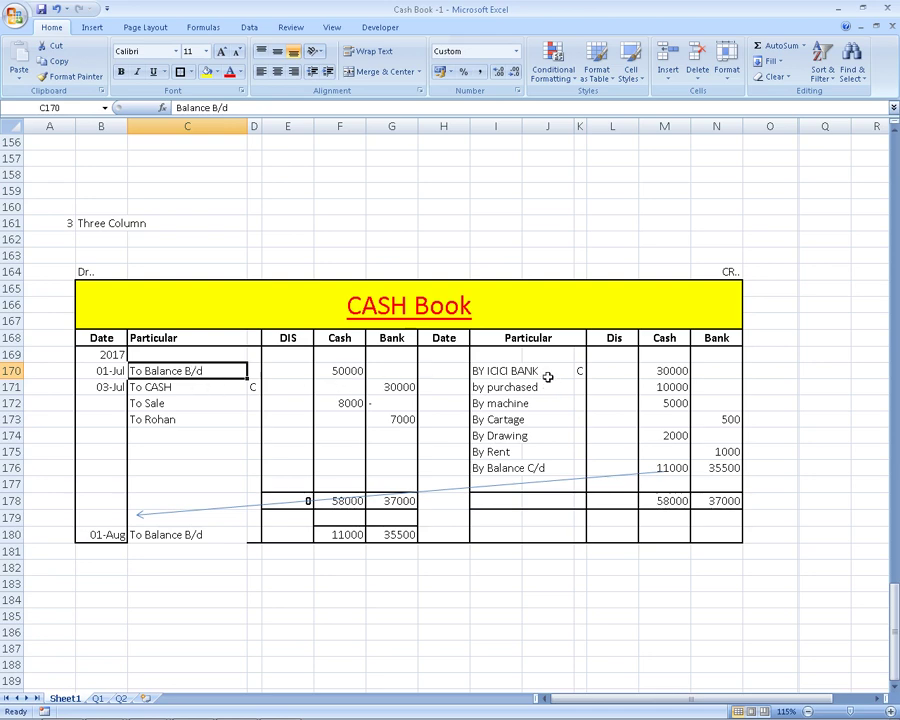
click(664, 467)
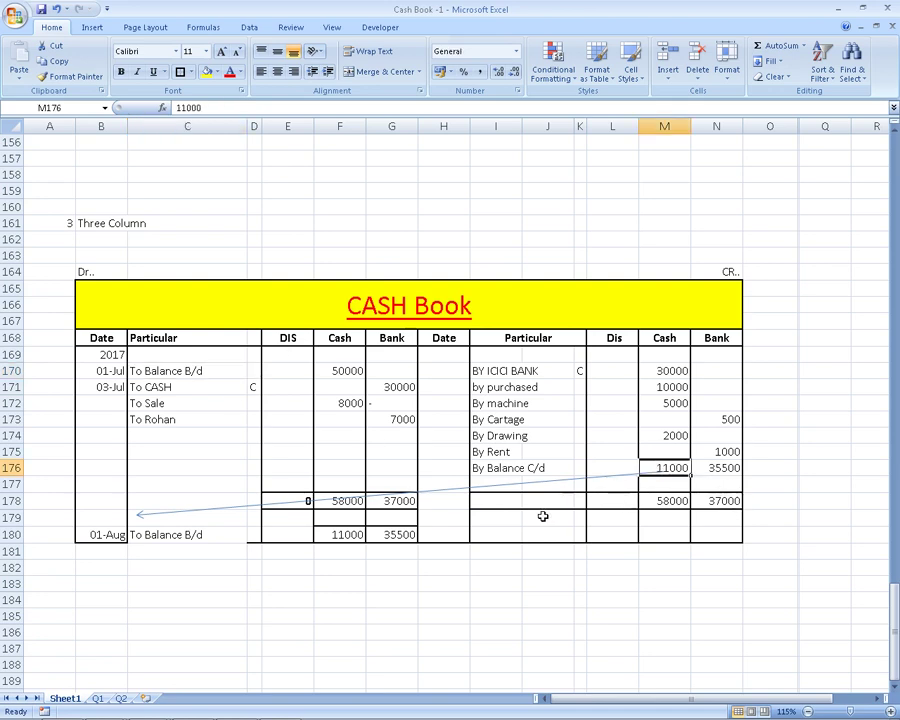
drag(195, 539, 287, 540)
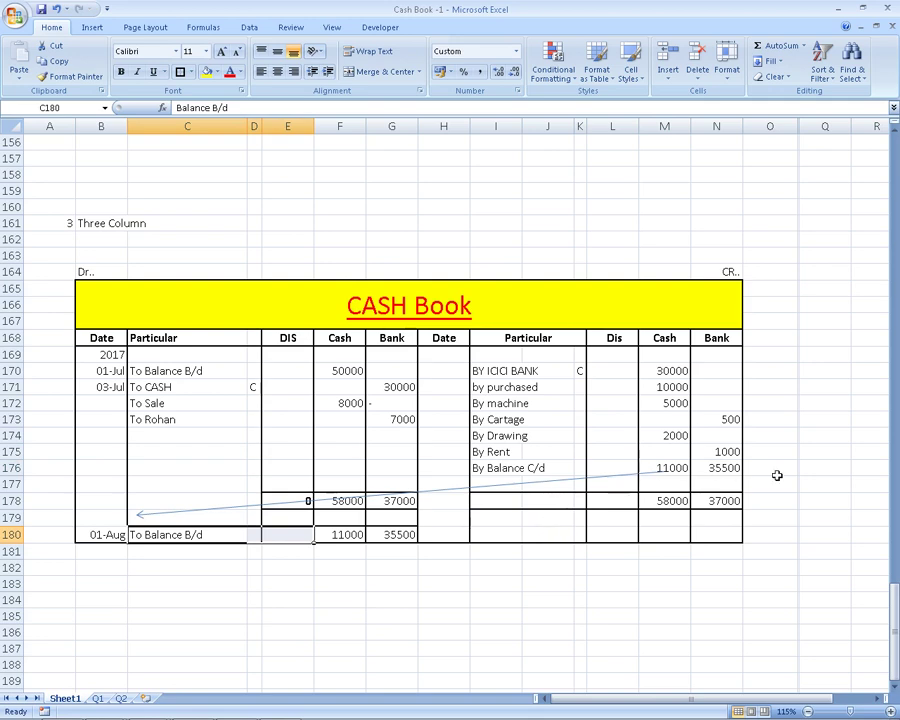
Scroll the PDF to exercise 9 on page 155, the August 2017 cash book
key(alt+Tab)
scroll(533, 541, down, 1)
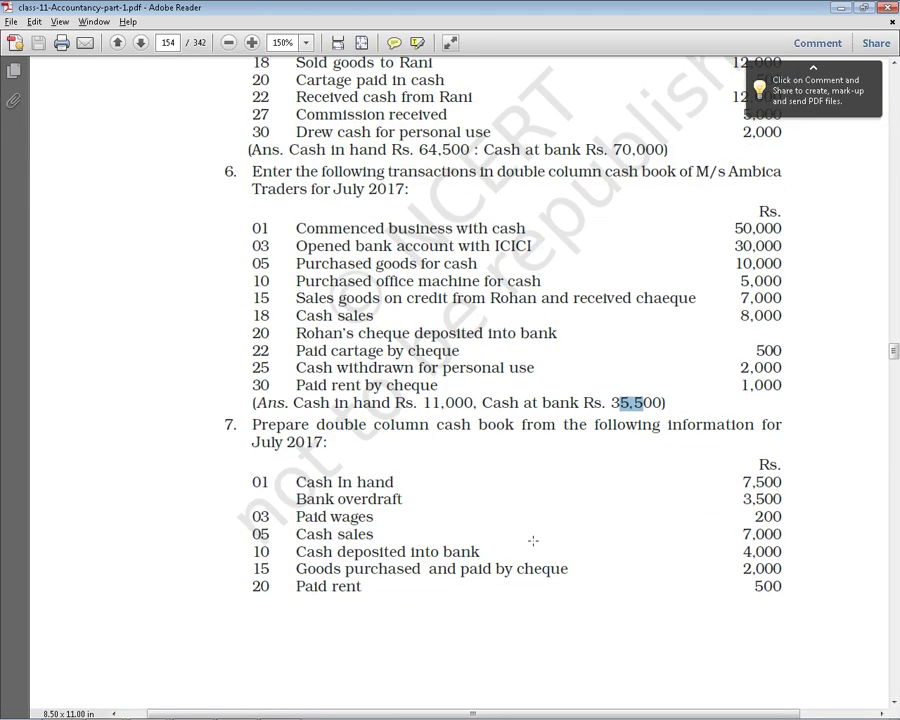
scroll(533, 541, down, 1)
scroll(533, 541, down, 1)
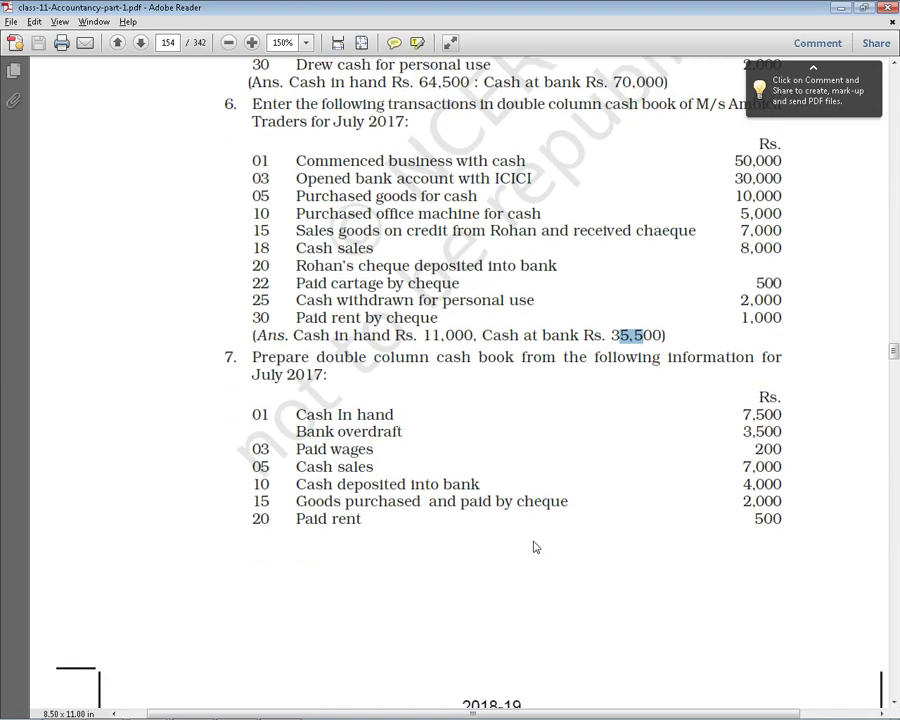
scroll(381, 370, down, 2)
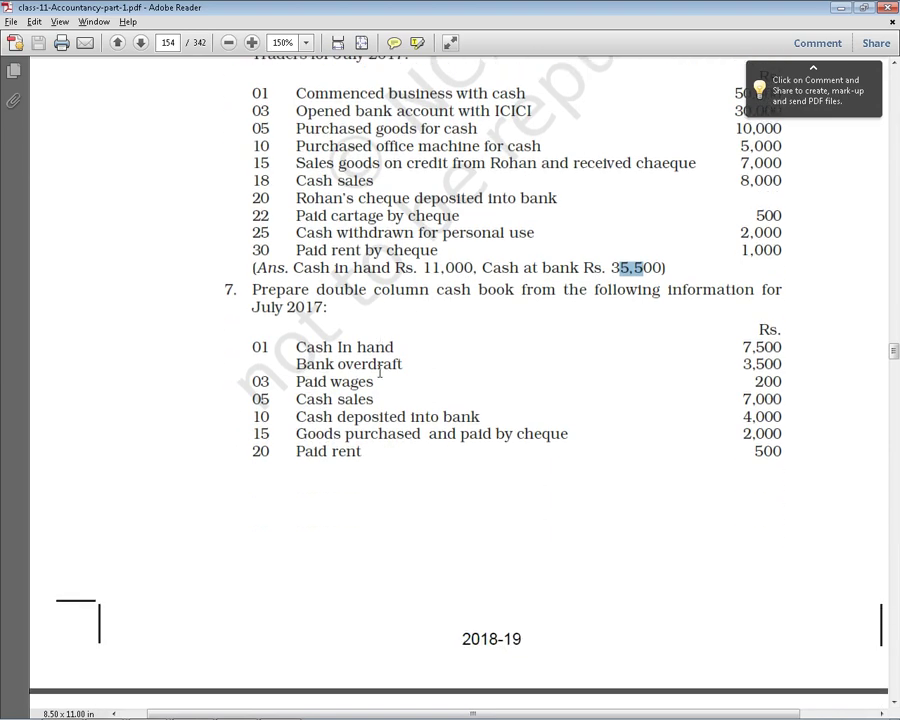
scroll(381, 448, down, 7)
scroll(381, 448, down, 5)
scroll(381, 448, down, 7)
scroll(381, 445, down, 2)
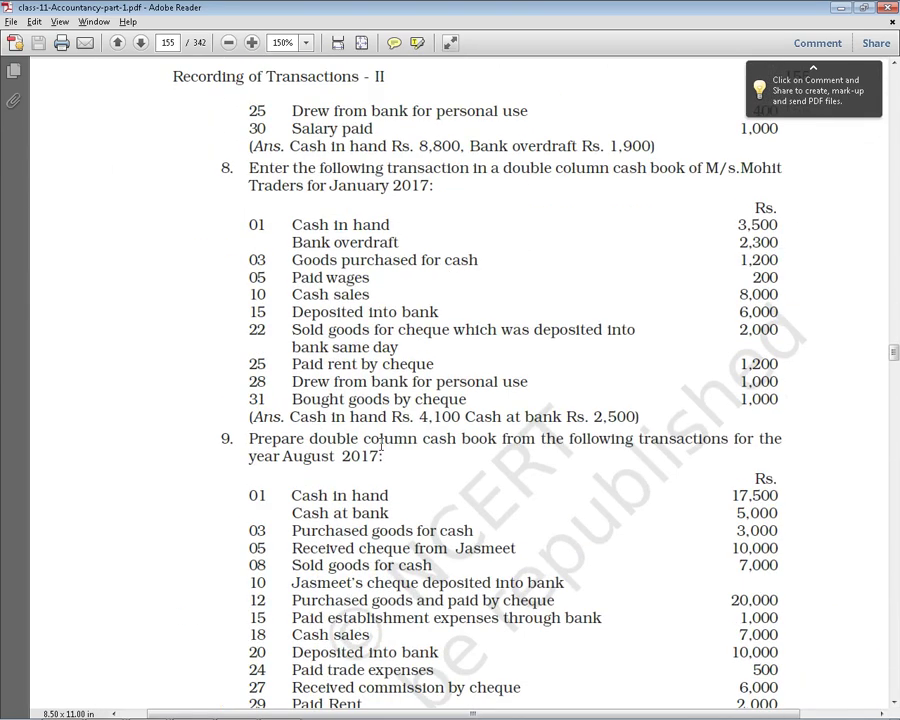
scroll(381, 445, down, 6)
scroll(381, 445, down, 5)
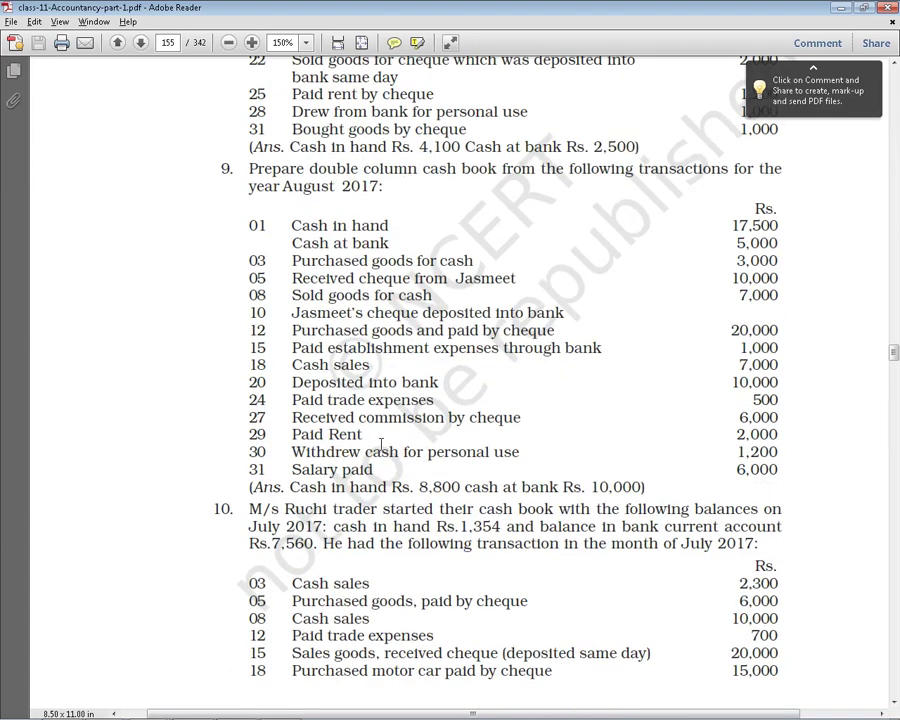
scroll(381, 445, down, 1)
scroll(381, 445, down, 2)
scroll(381, 445, down, 1)
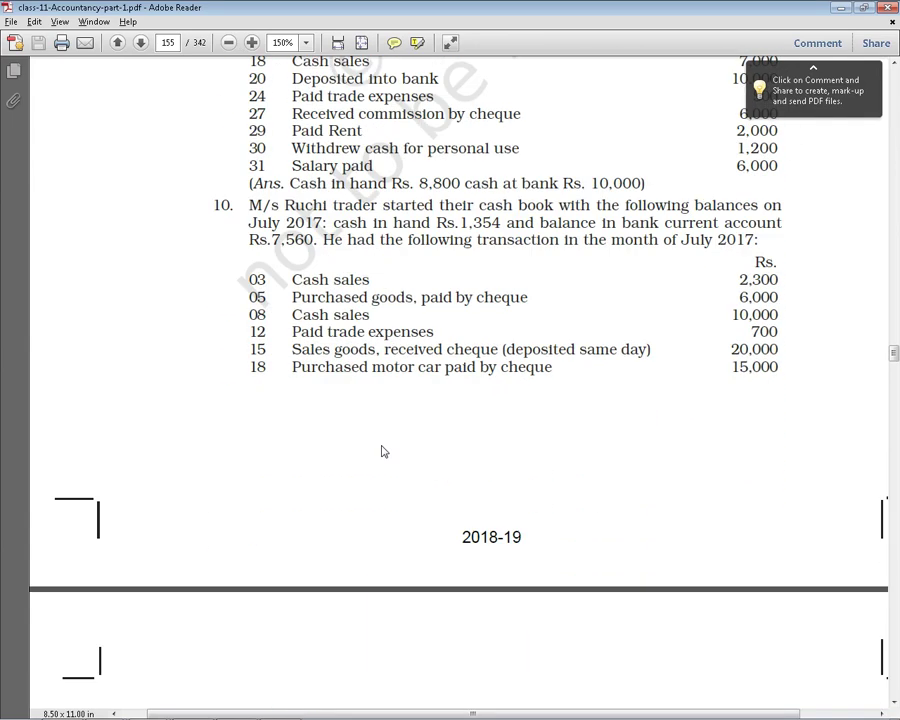
scroll(381, 445, down, 12)
scroll(381, 445, down, 4)
scroll(381, 445, down, 3)
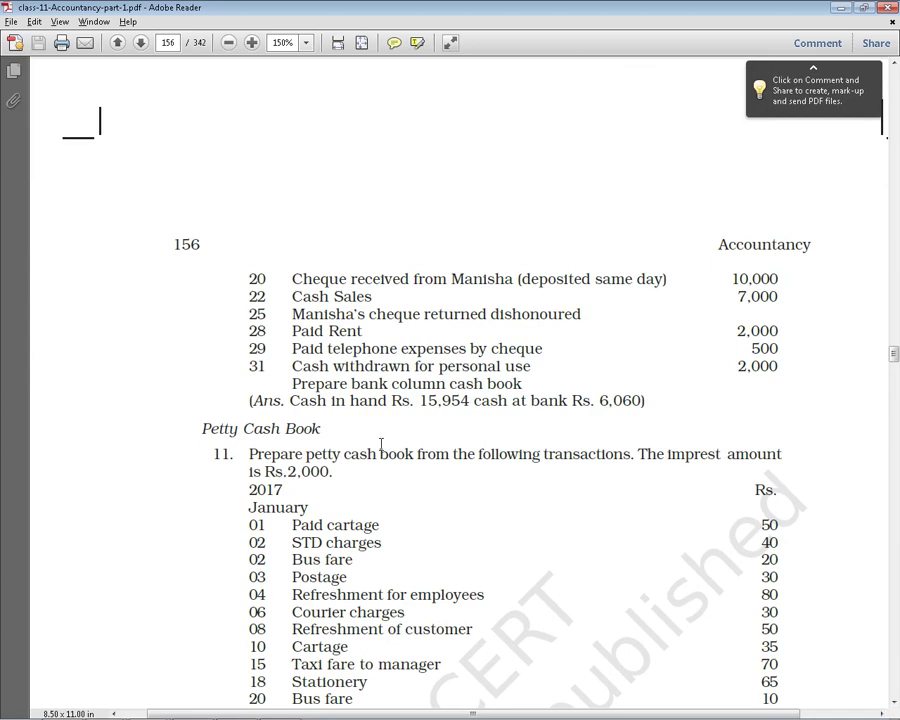
scroll(381, 445, up, 4)
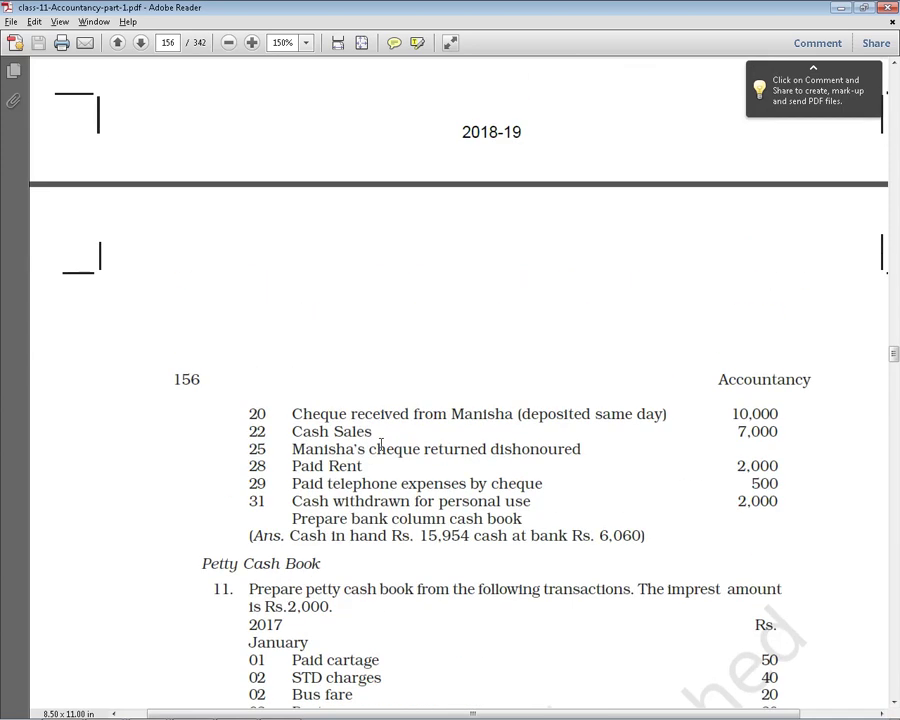
scroll(381, 445, up, 8)
scroll(381, 445, up, 1)
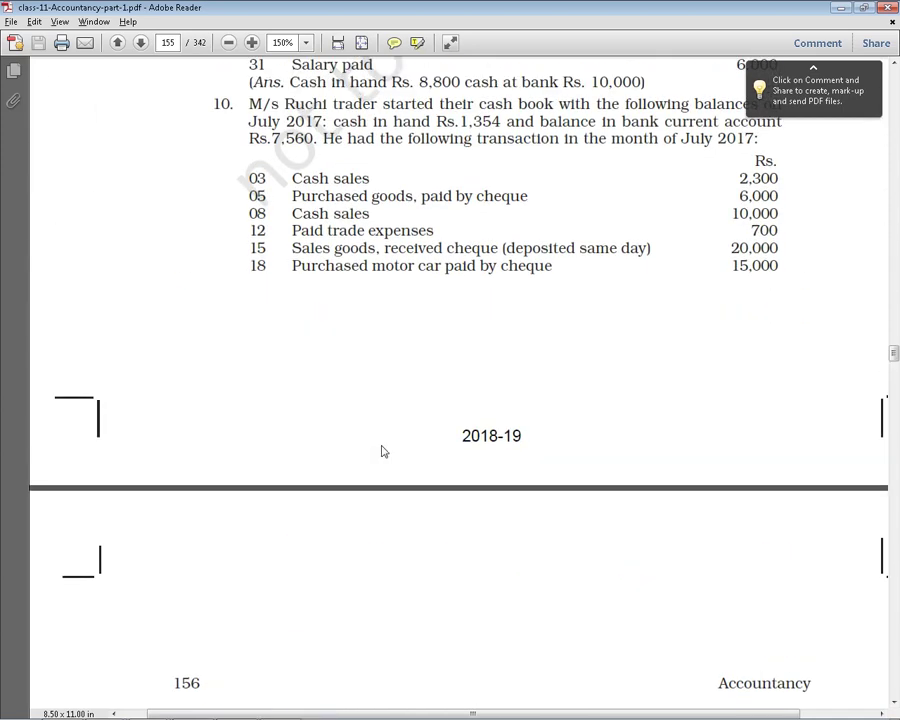
scroll(381, 450, up, 2)
scroll(381, 450, up, 2)
scroll(381, 450, up, 3)
scroll(381, 450, up, 4)
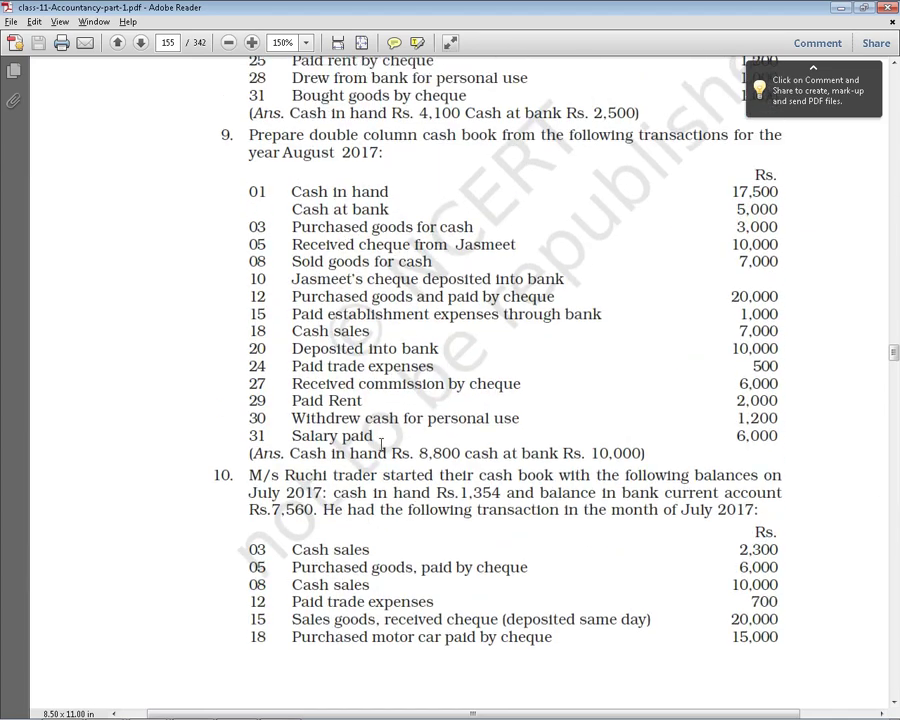
scroll(381, 445, up, 1)
scroll(383, 448, up, 4)
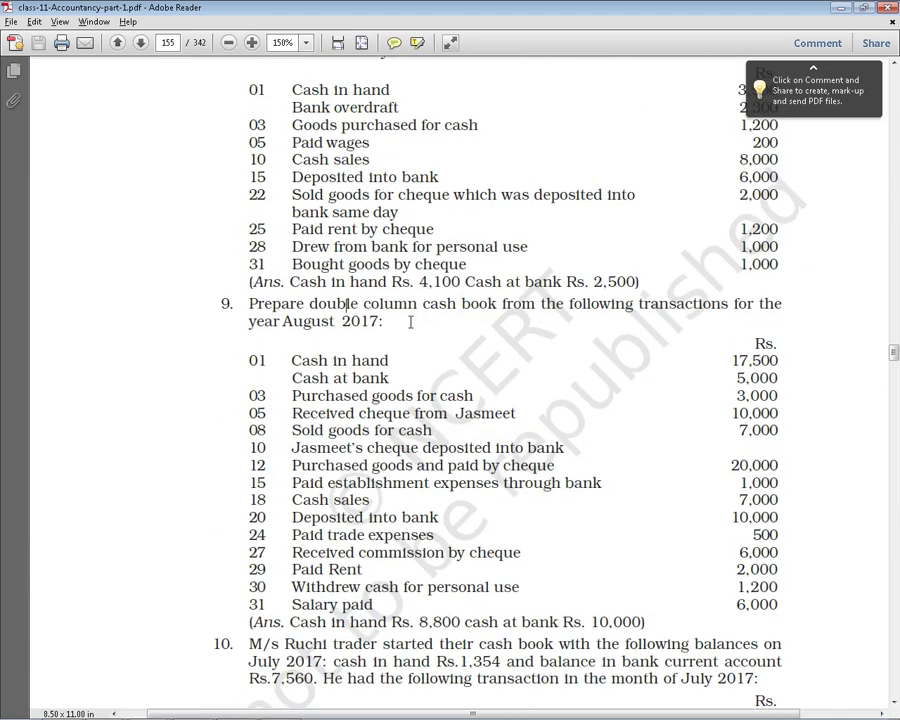
Copy the cash book table B165:N180 and paste it at B191
key(alt+Tab)
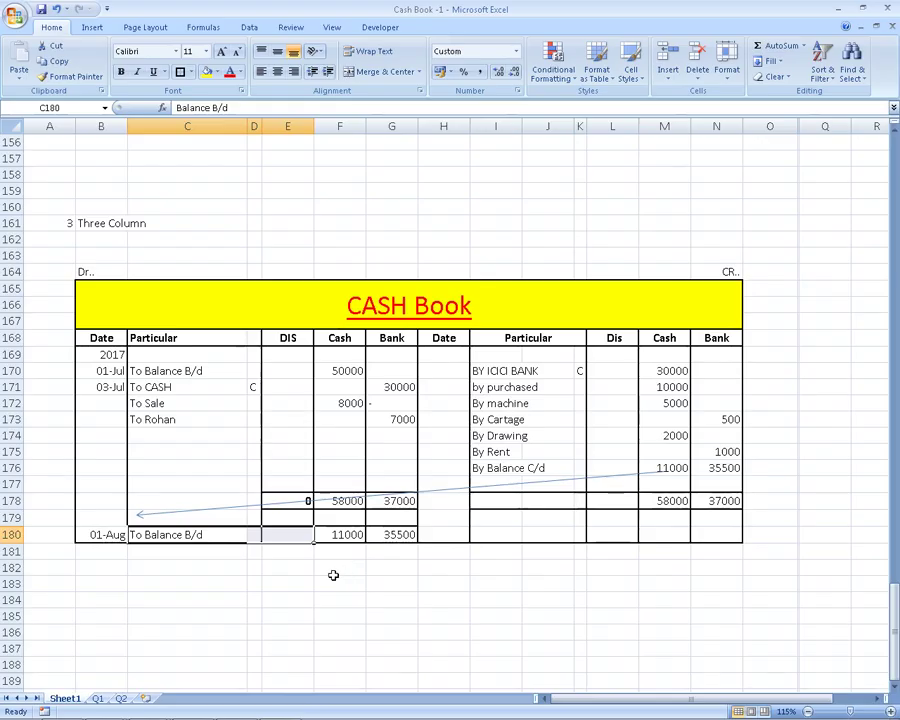
mouse_move(115, 320)
mouse_down()
mouse_move(255, 404)
mouse_move(395, 534)
mouse_up()
key(ctrl+c)
scroll(301, 486, down, 9)
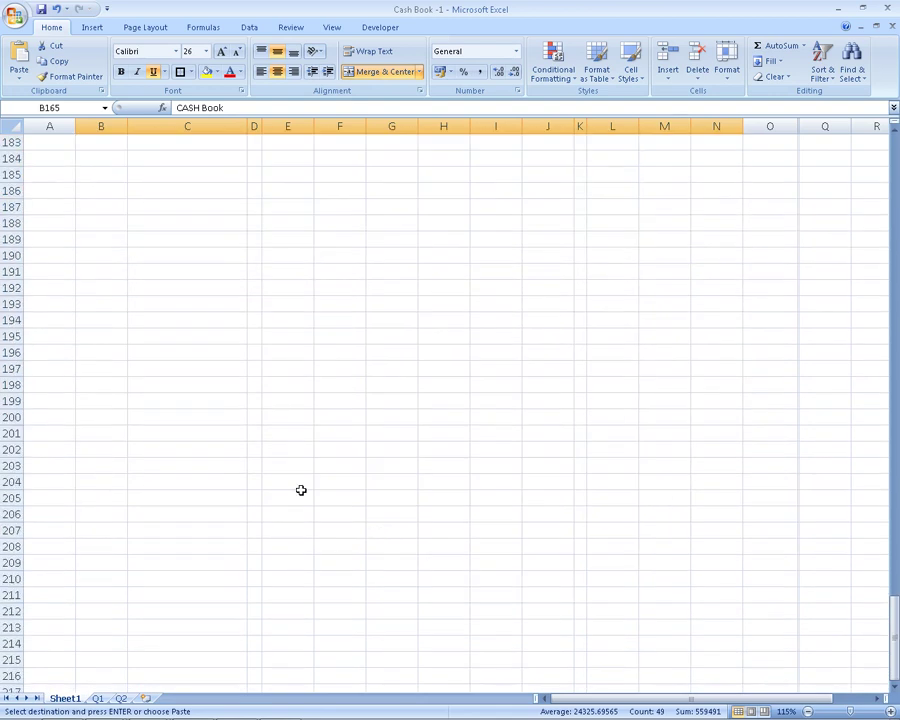
click(127, 270)
key(ctrl+v)
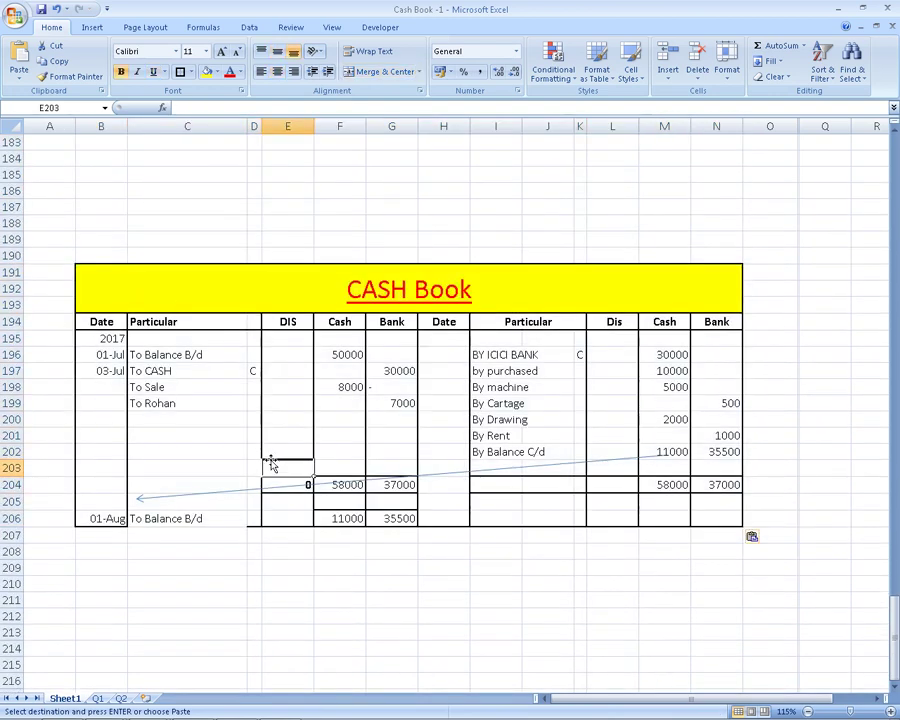
Clear the contents of B195:N206 in the copy, keeping its formatting
mouse_move(125, 338)
mouse_down()
mouse_move(740, 537)
mouse_move(741, 523)
mouse_up()
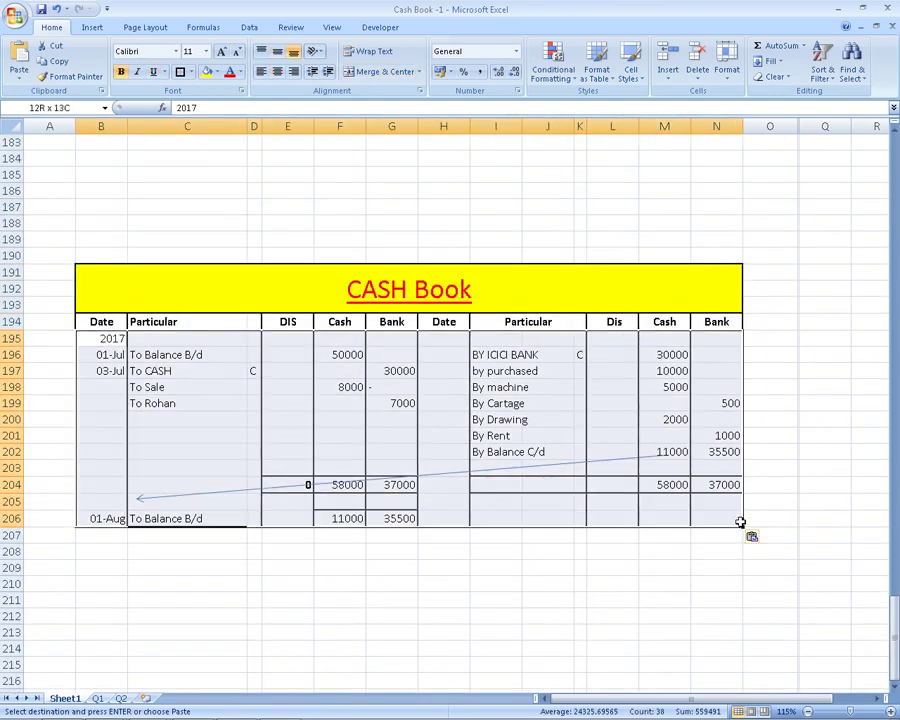
click(779, 77)
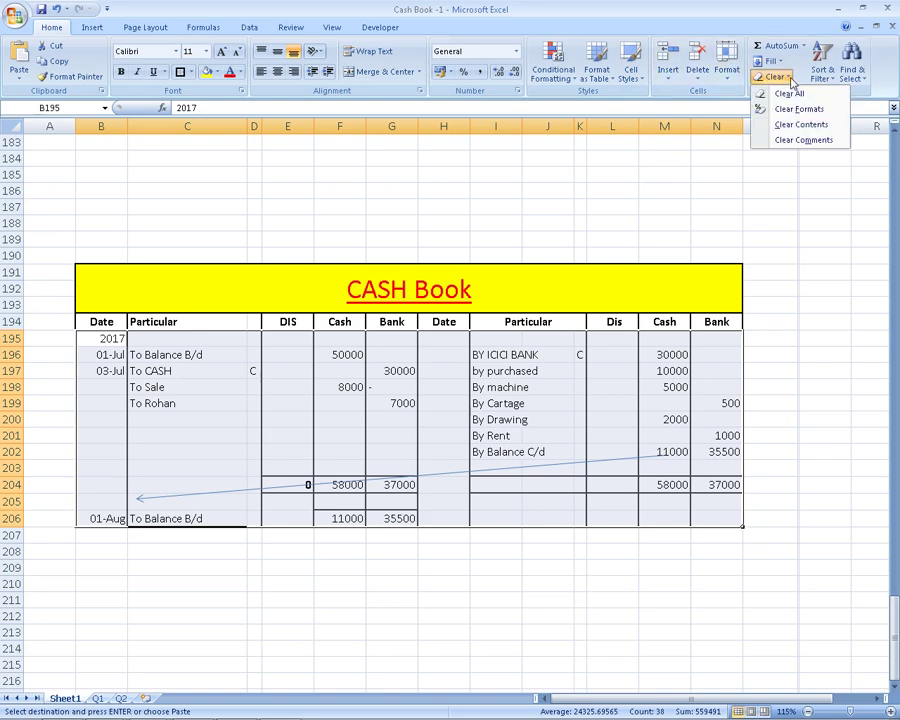
click(782, 125)
click(762, 285)
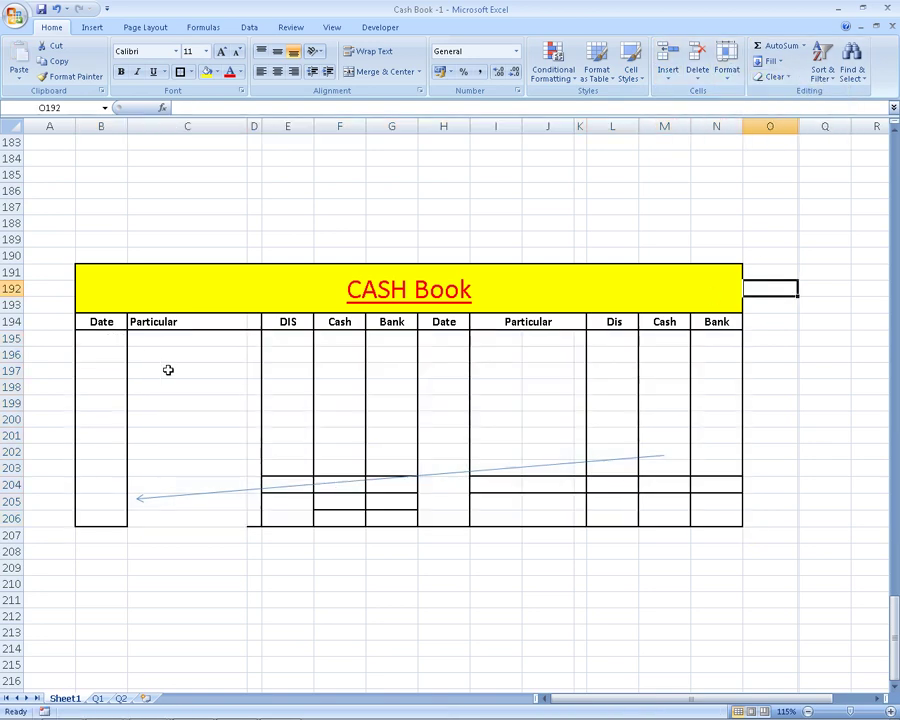
click(98, 338)
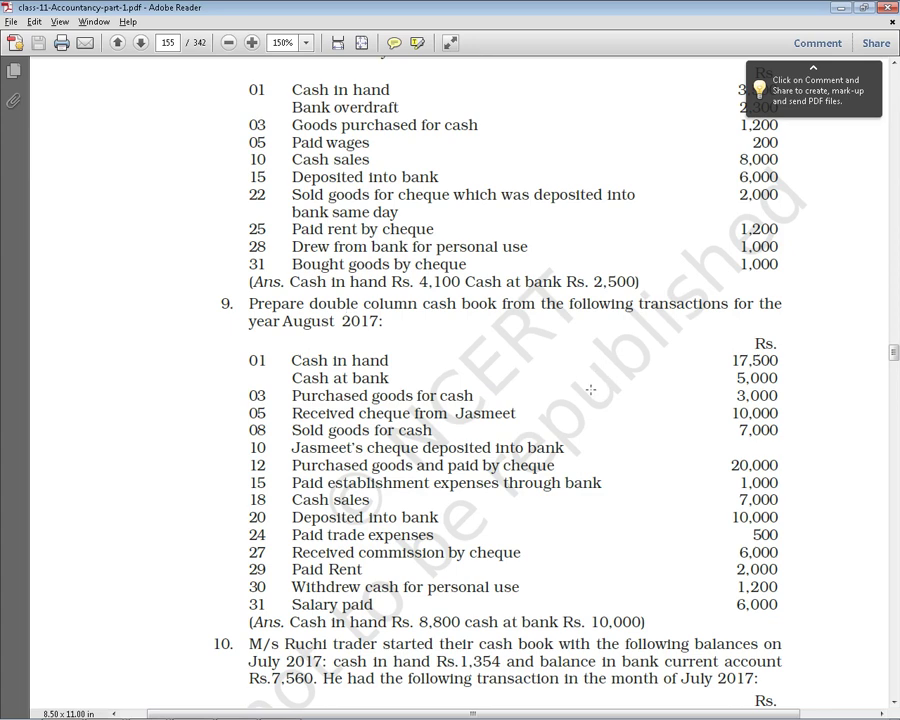
Enter the 1 August opening date in the cash book's debit date column
key(alt+Tab)
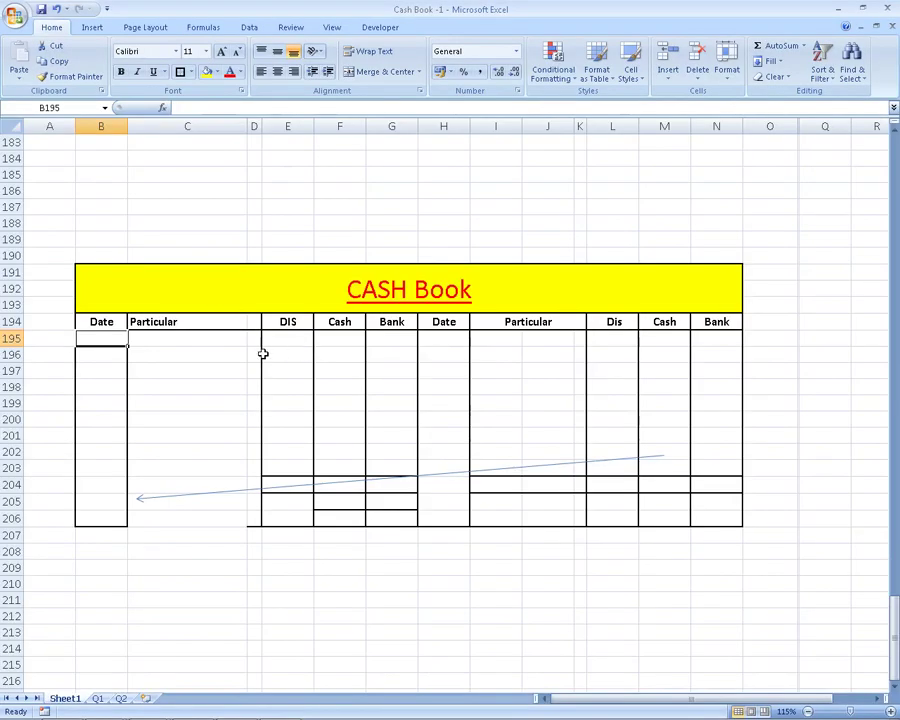
text(2017)
key(Return)
text(0)
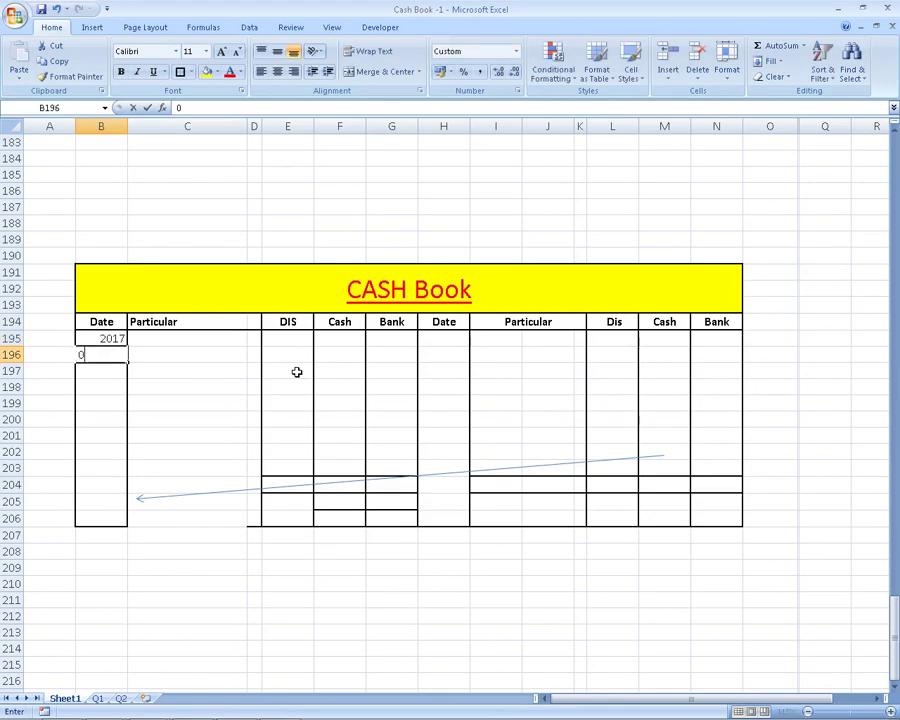
text(1-08-2019)
key(Return)
key(Up)
Scroll the exercise PDF back up to the opening cash and bank balances
key(alt+Tab)
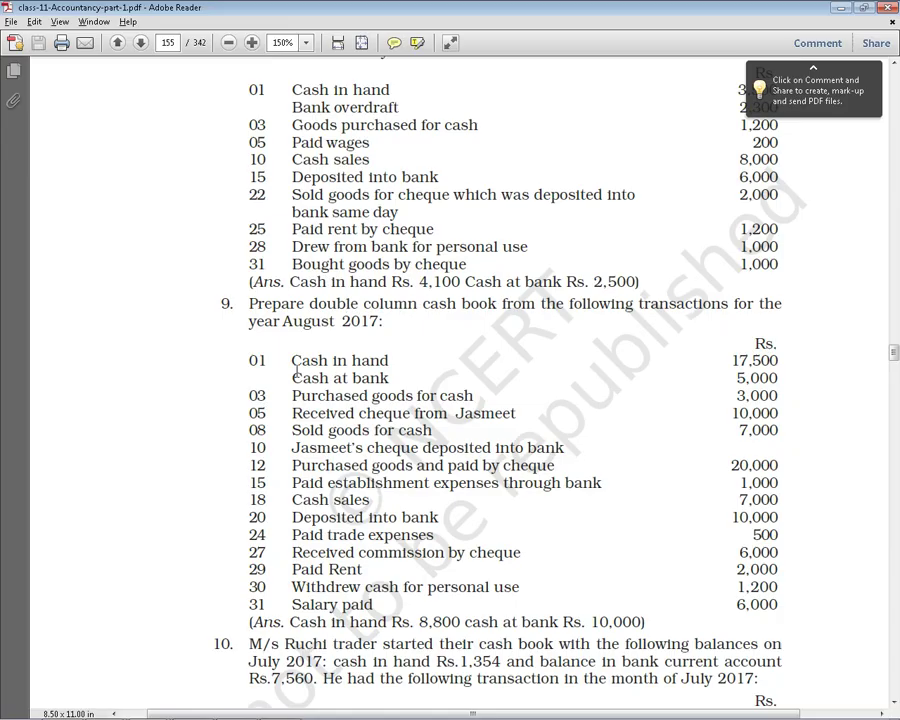
scroll(297, 375, down, 10)
scroll(333, 398, up, 3)
scroll(331, 398, up, 1)
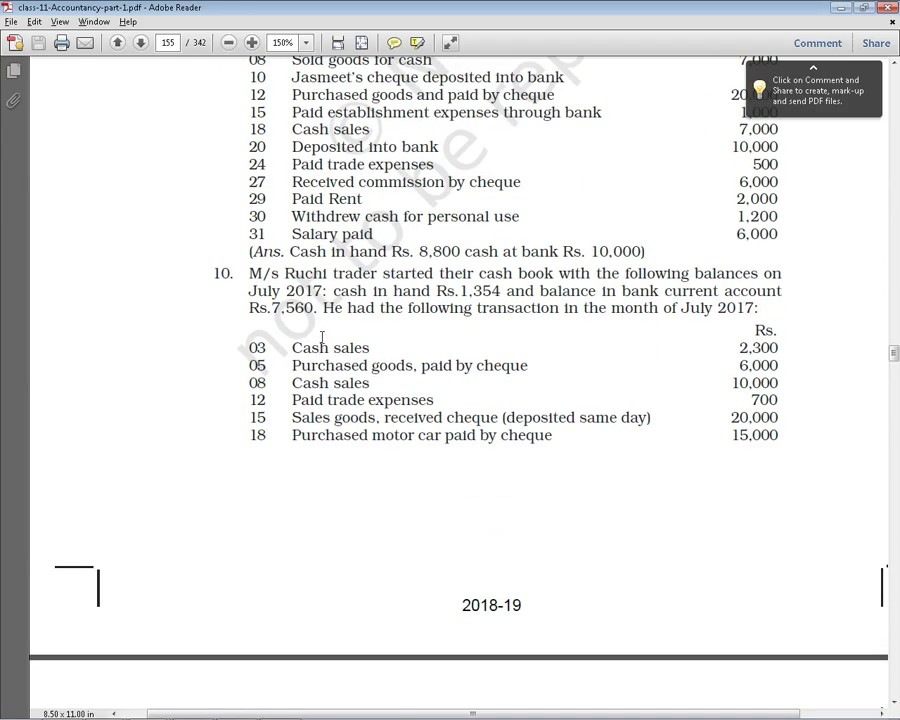
scroll(392, 370, up, 2)
scroll(450, 345, up, 2)
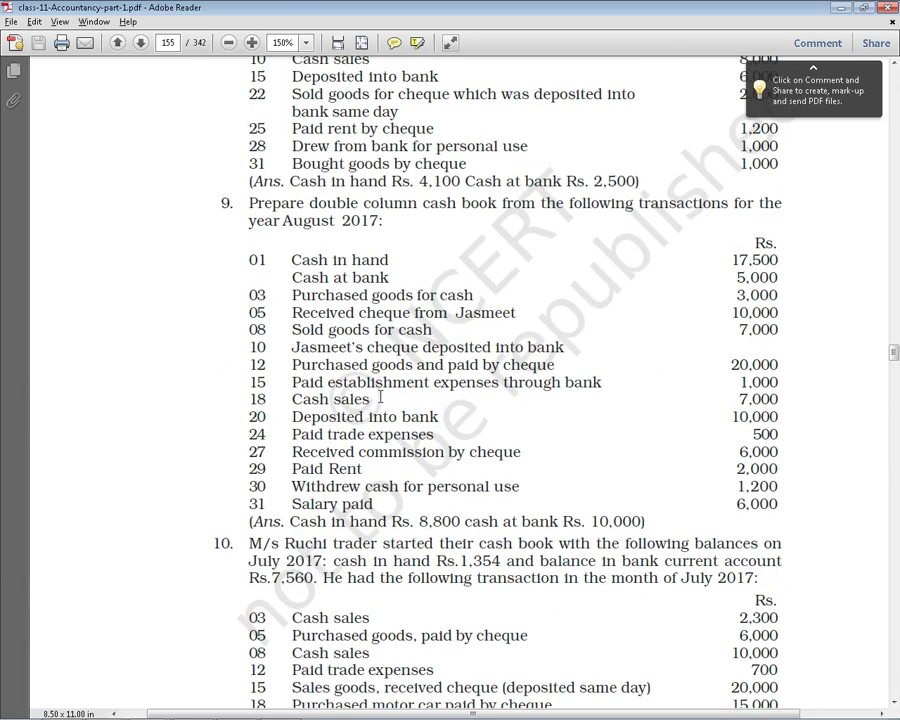
scroll(453, 365, up, 2)
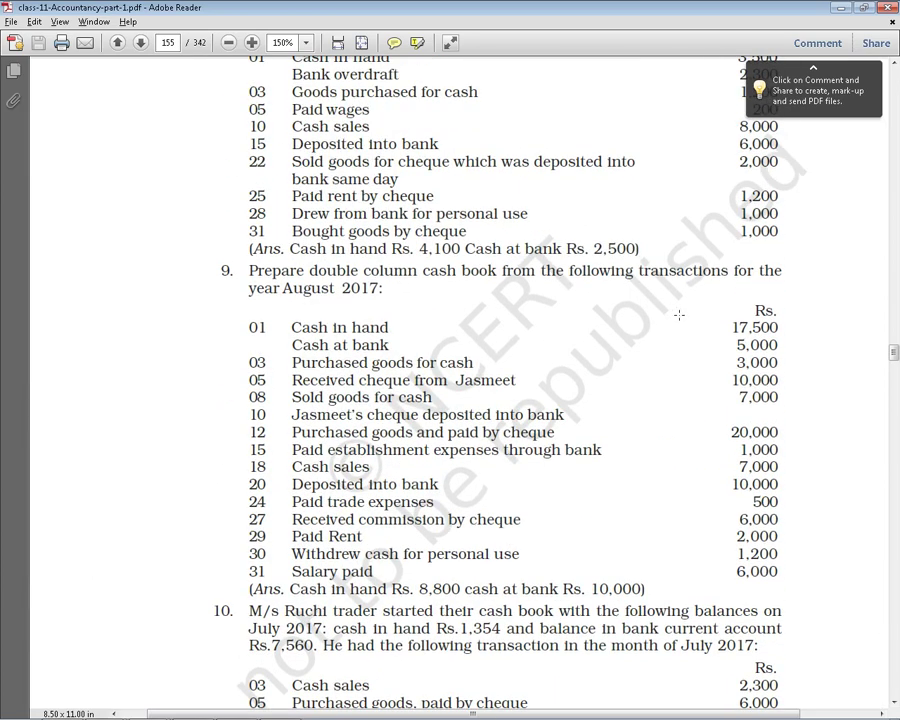
Enter To Balance B/d as the opening particular in C196
key(alt+Tab)
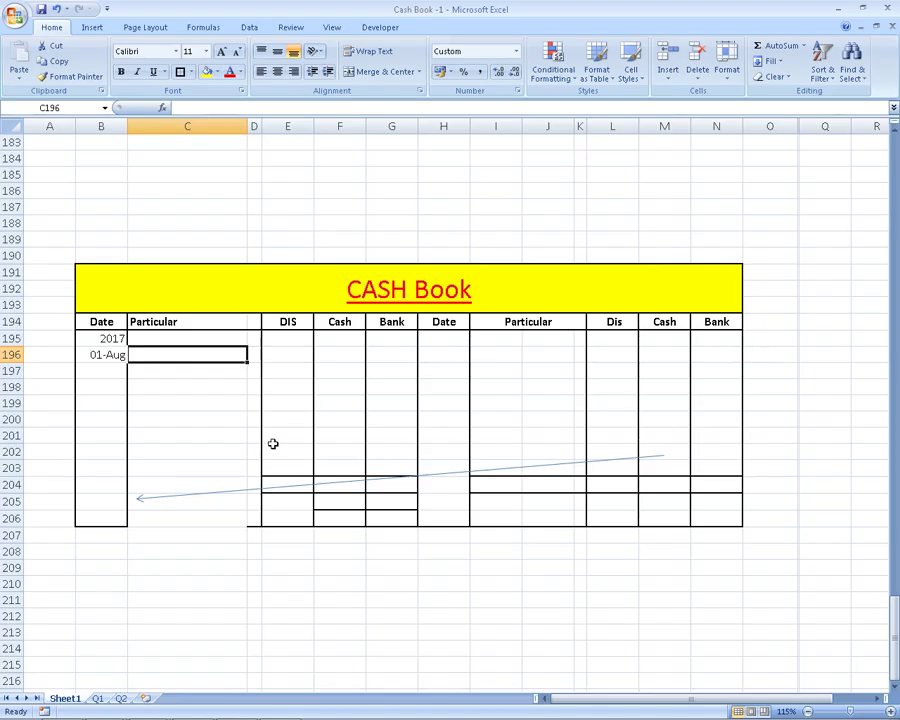
text(b)
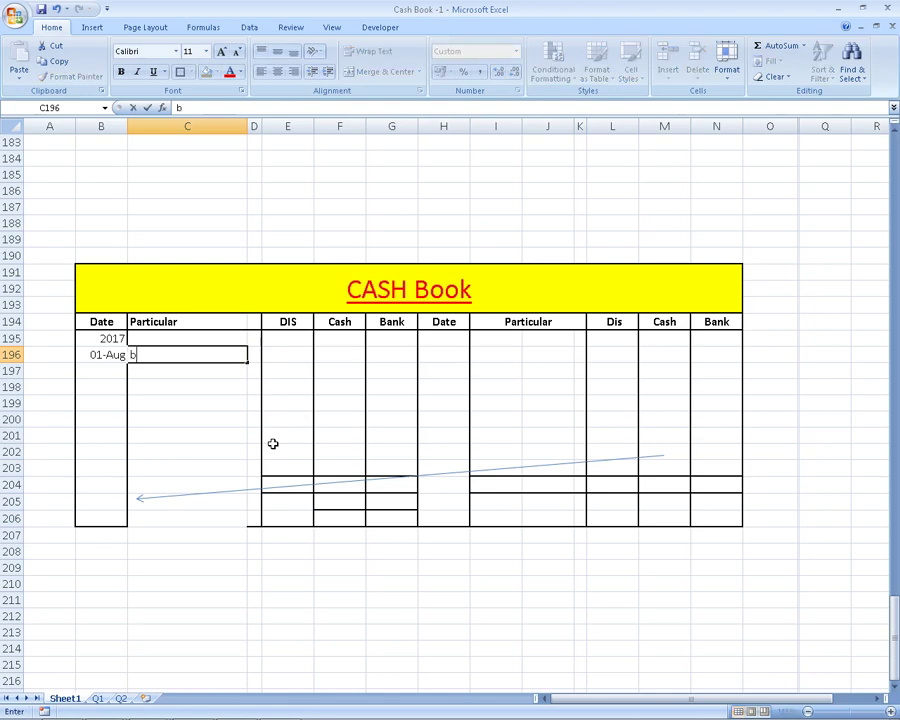
text(ls)
key(BackSpace)
text(lan)
key(BackSpace)
key(BackSpace)
text(ala)
text(nce B/d)
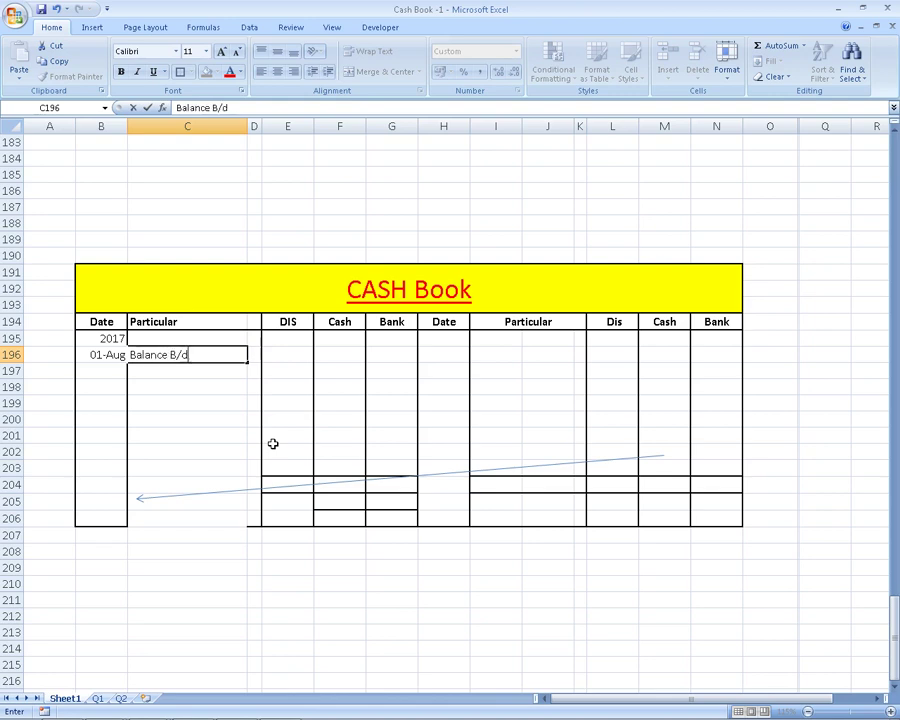
key(Home)
text(To)
key(Tab)
key(Tab)
key(Tab)
Record the opening balances: 17500 cash and 5000 bank
key(alt+Tab)
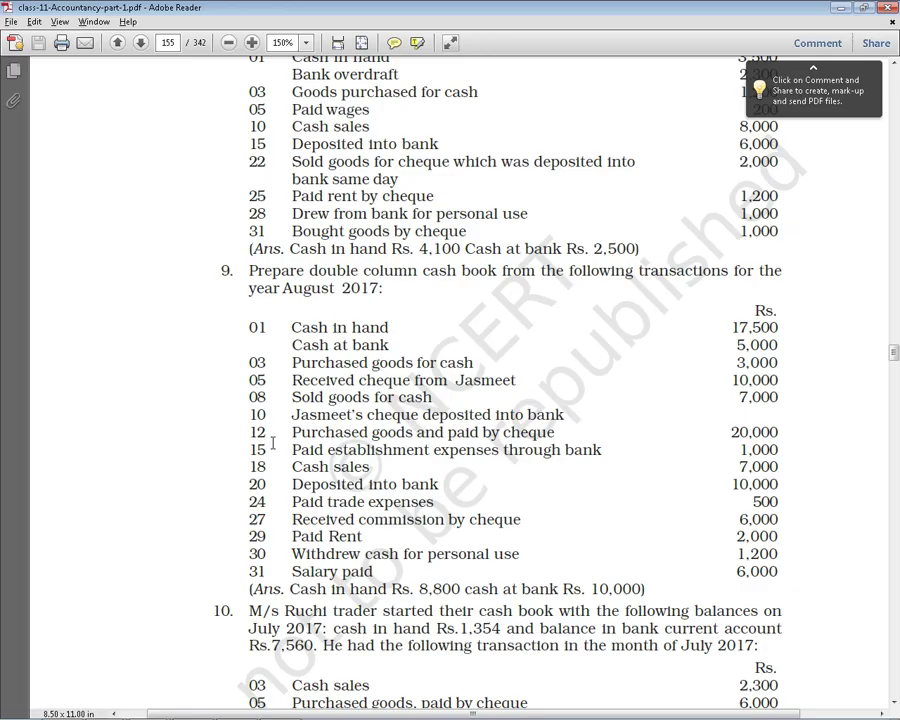
key(alt+Tab)
text(175)
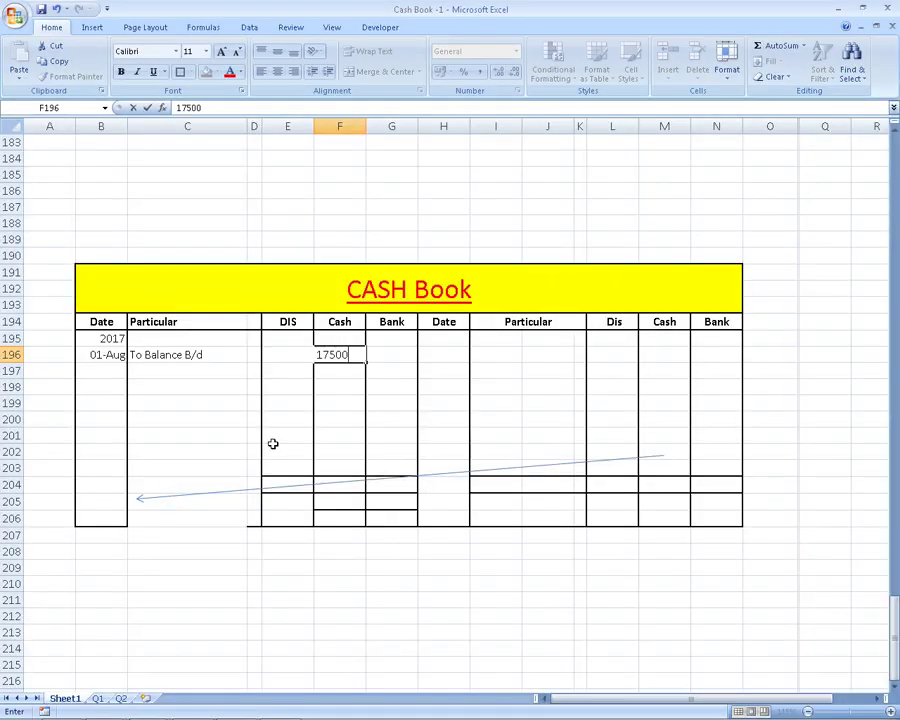
key(alt+Tab)
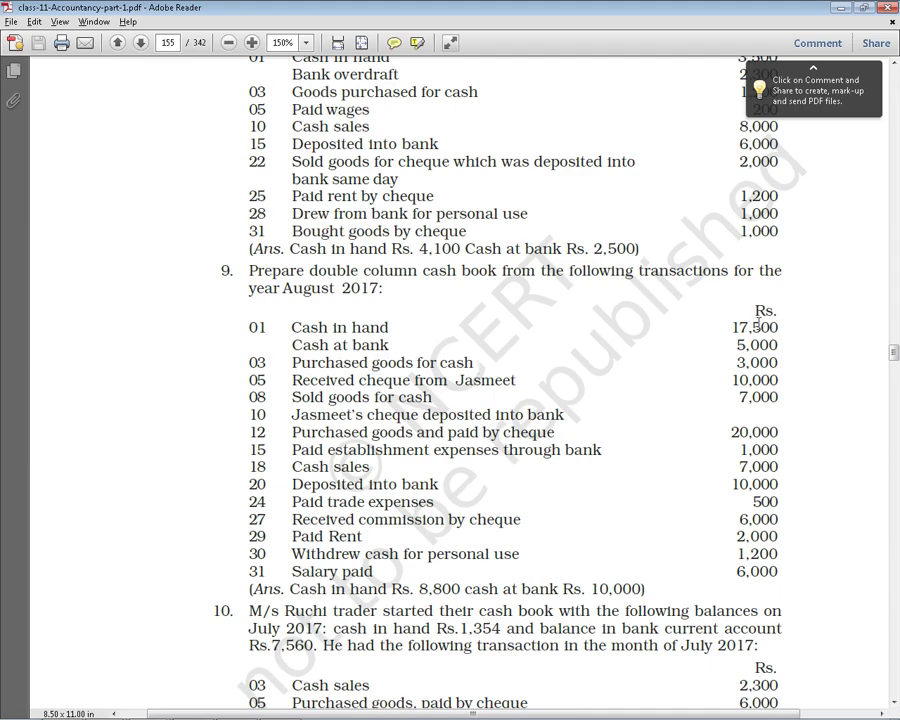
key(alt+Tab)
key(Right)
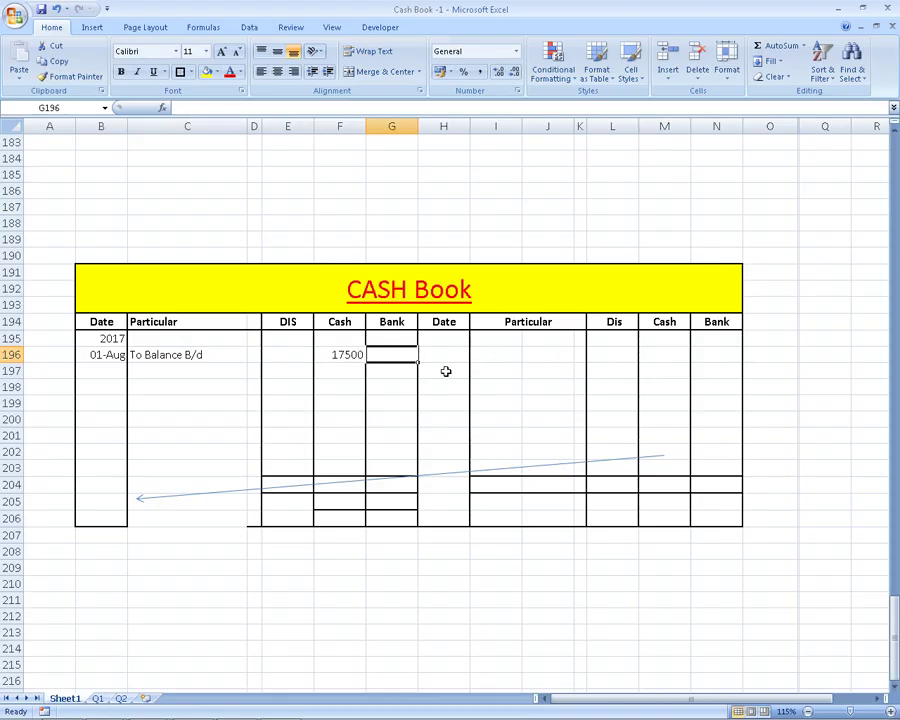
text(5000)
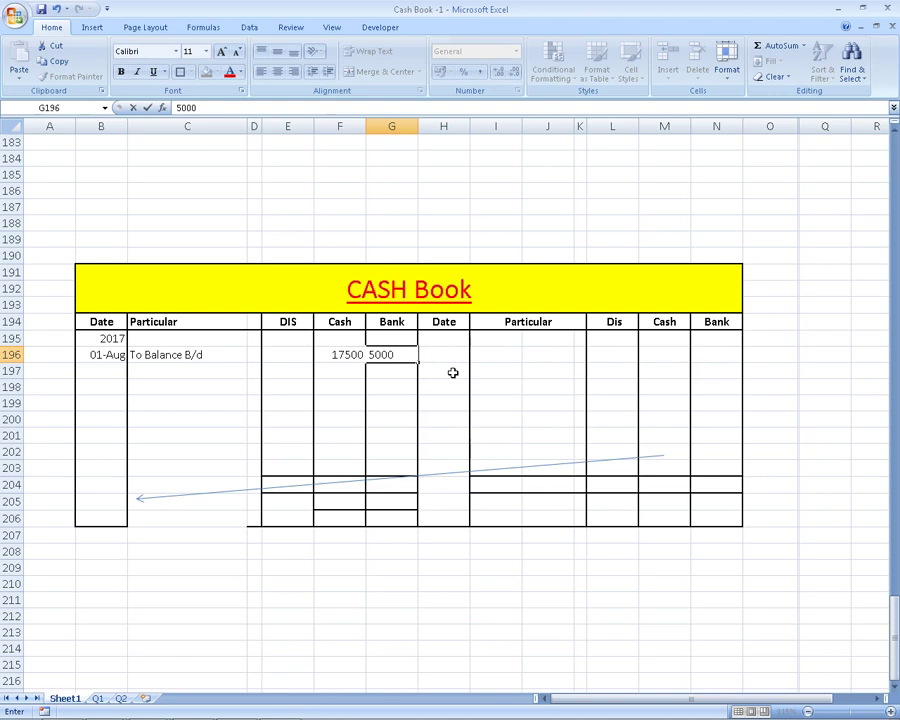
key(Return)
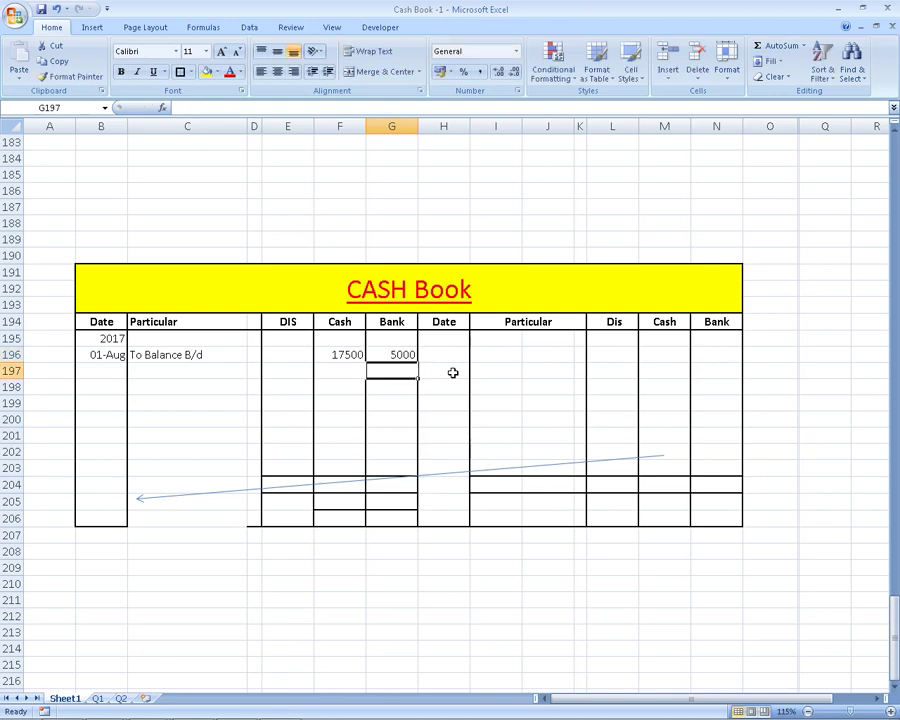
Highlight the opening balance and cash purchase lines in the PDF
key(alt+Tab)
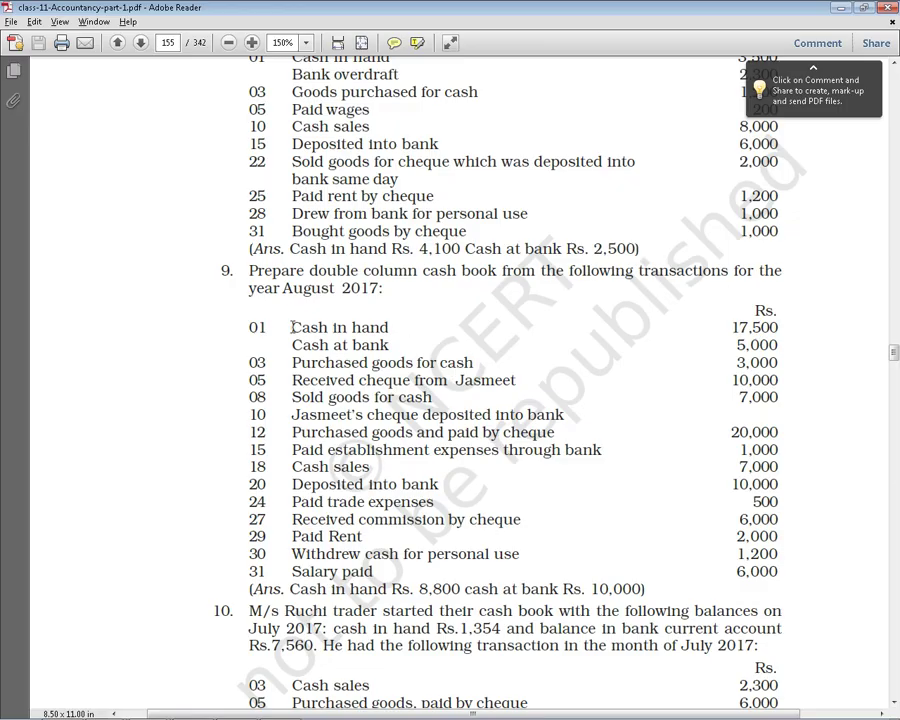
drag(292, 327, 389, 345)
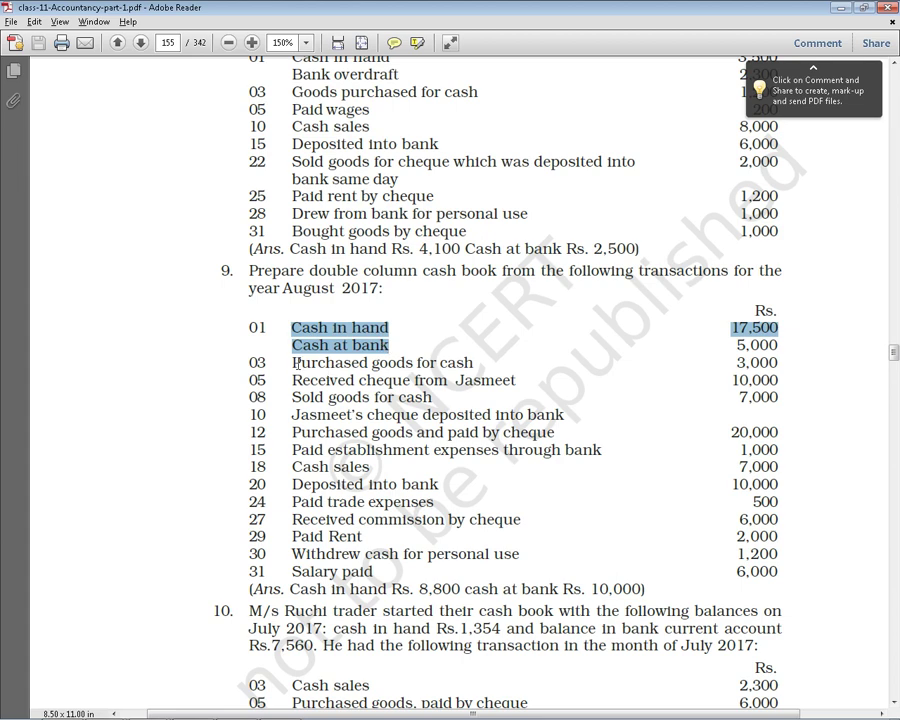
drag(295, 363, 443, 365)
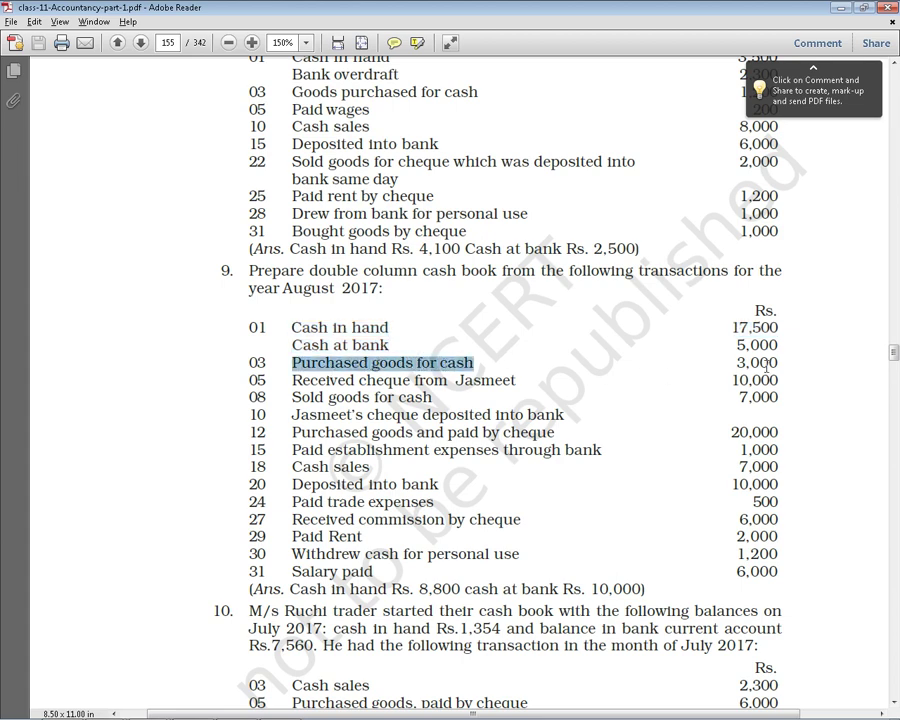
Date the credit-side entry 03-Aug in H196
key(alt+Tab)
key(Right)
key(Right)
key(Up)
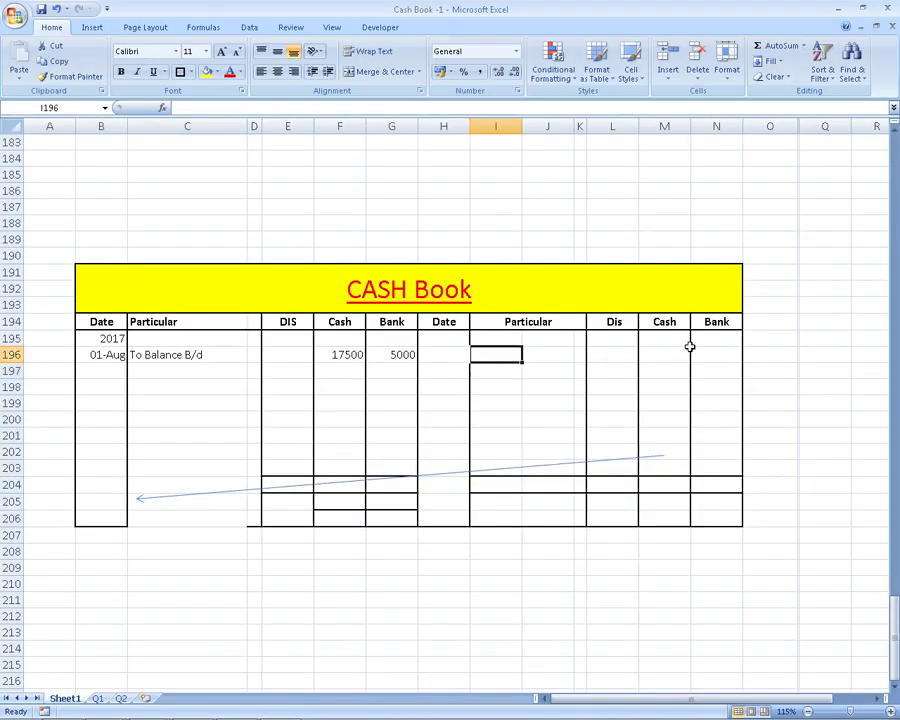
key(Left)
key(alt+Tab)
key(alt+Tab)
text(03)
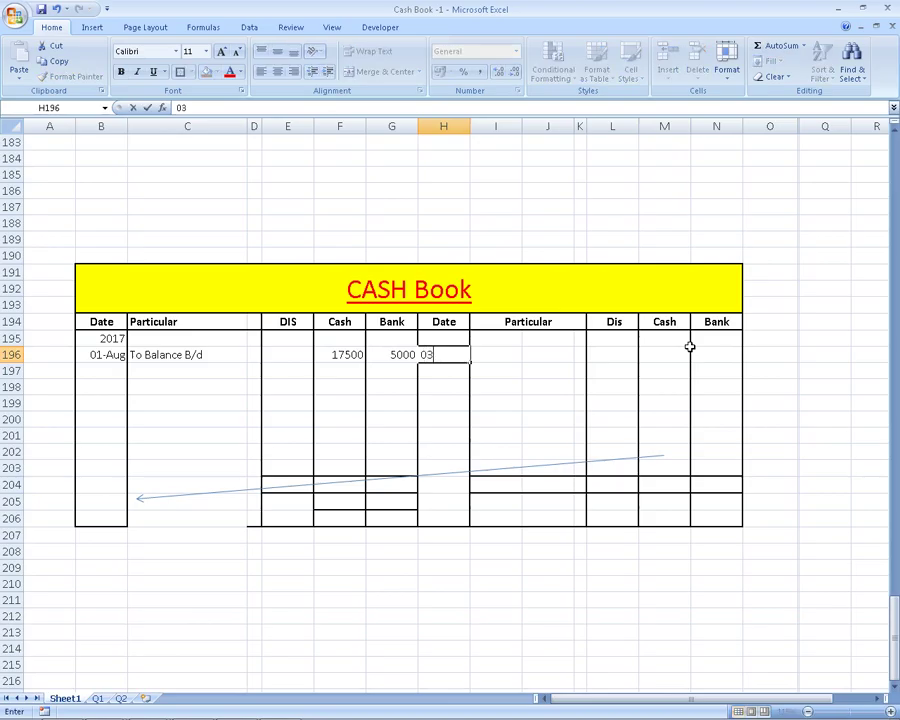
text(8)
key(Return)
Enter Purchases as the credit particular in I196
key(Up)
key(Right)
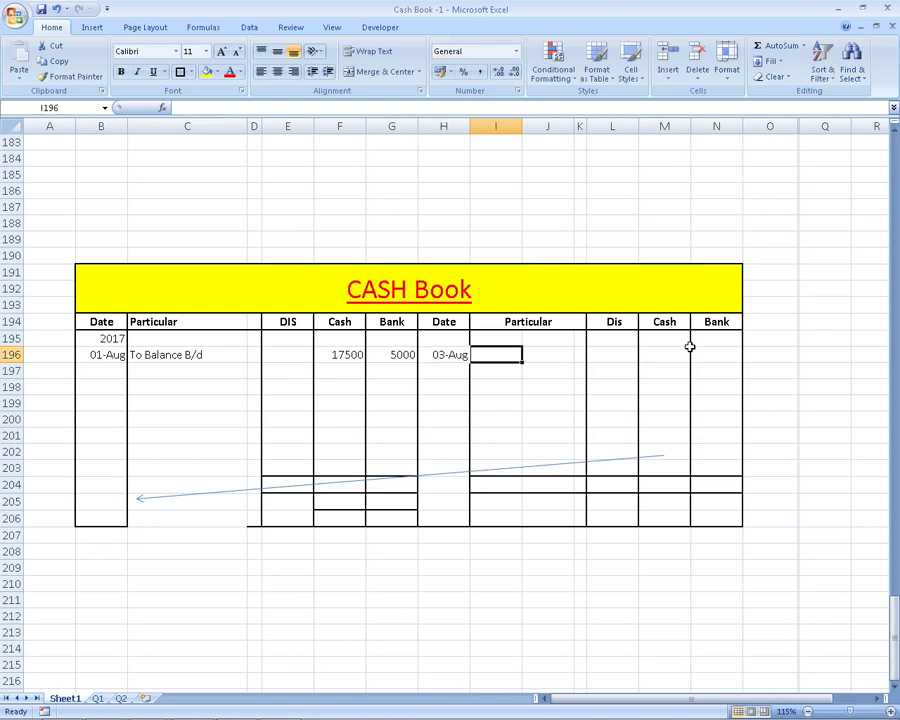
text(B)
key(BackSpace)
text(pur)
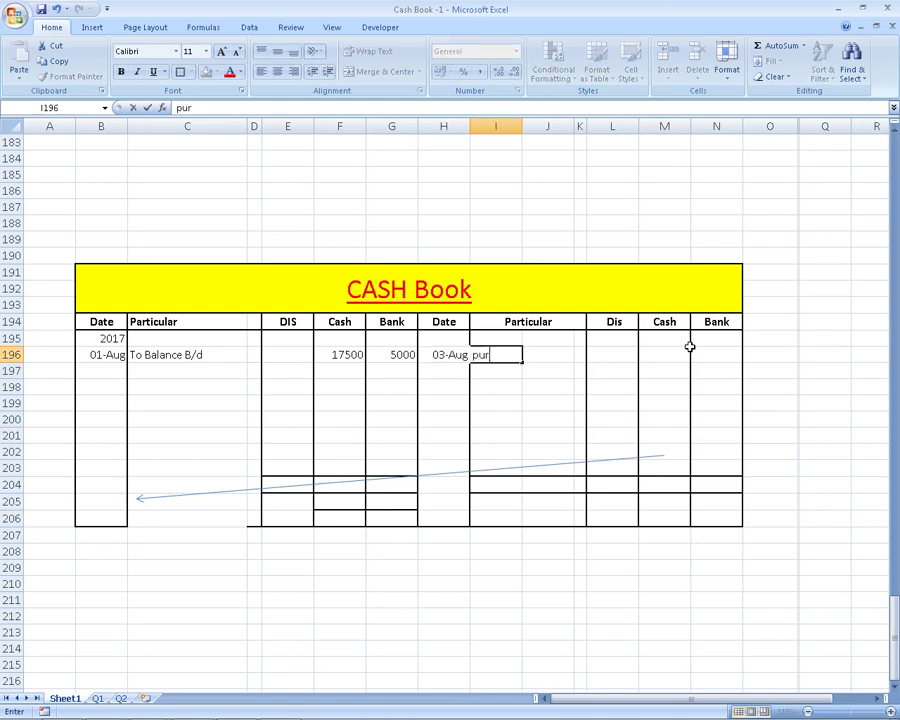
key(BackSpace)
text(Pur)
text(chases)
key(Return)
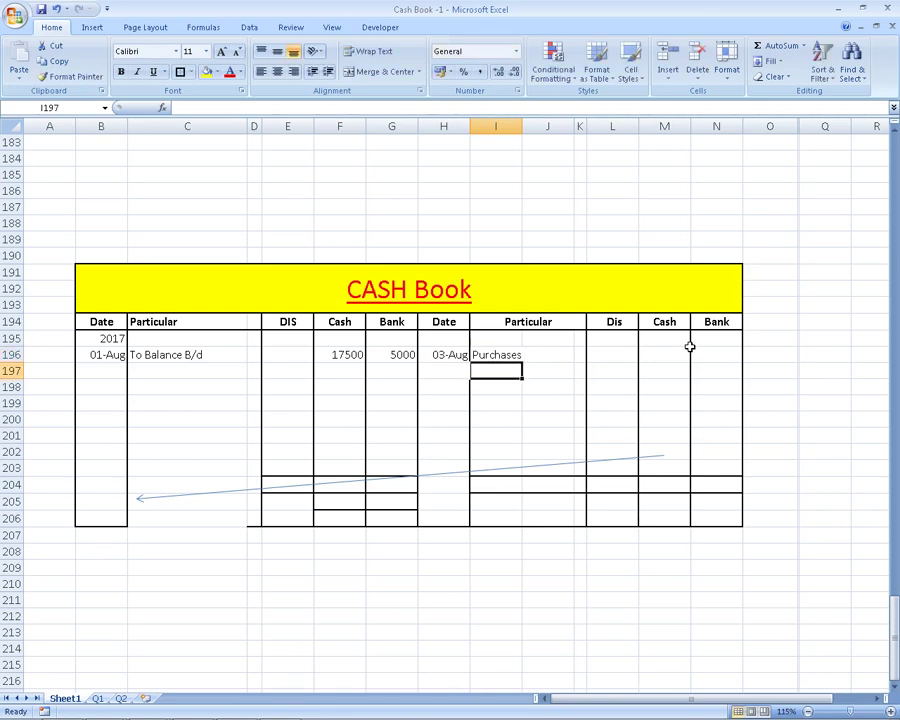
key(Up)
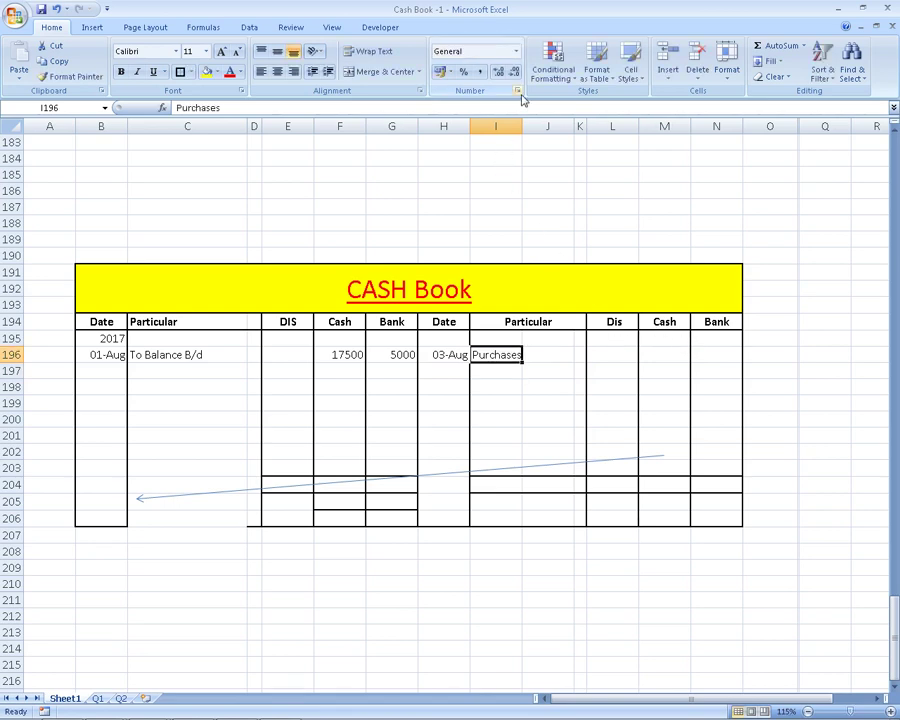
Give I196 the custom format "By "@ and paint it down through I201
click(517, 90)
click(292, 360)
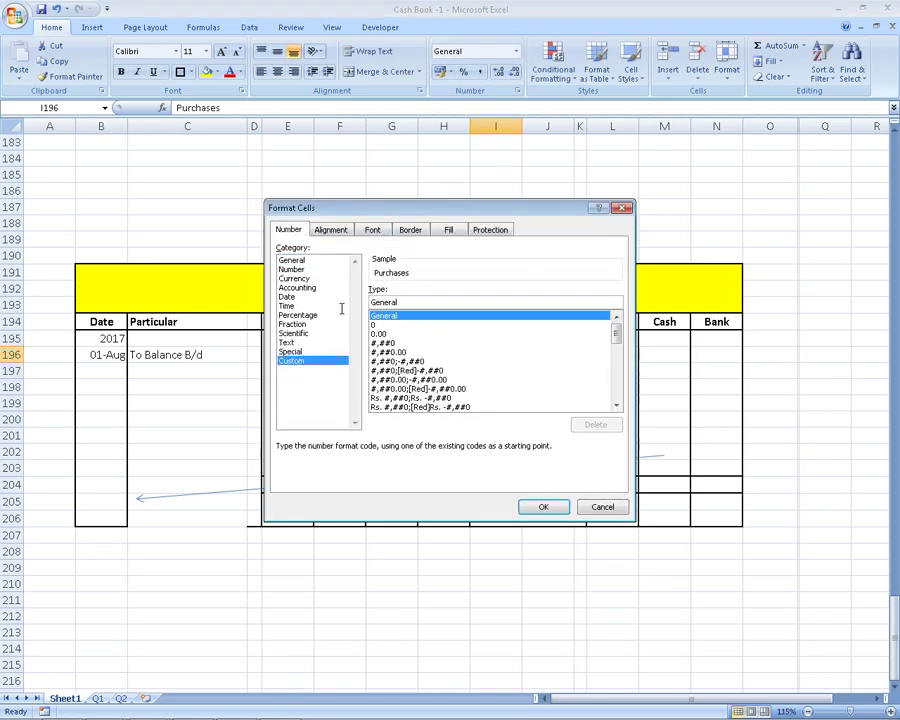
double_click(384, 301)
text("By)
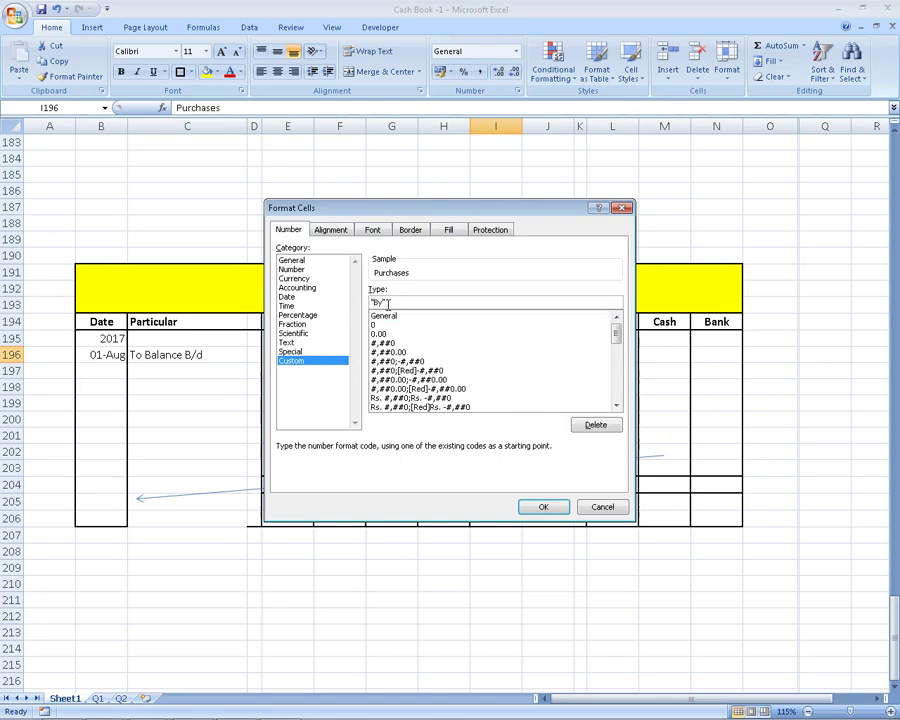
key(Return)
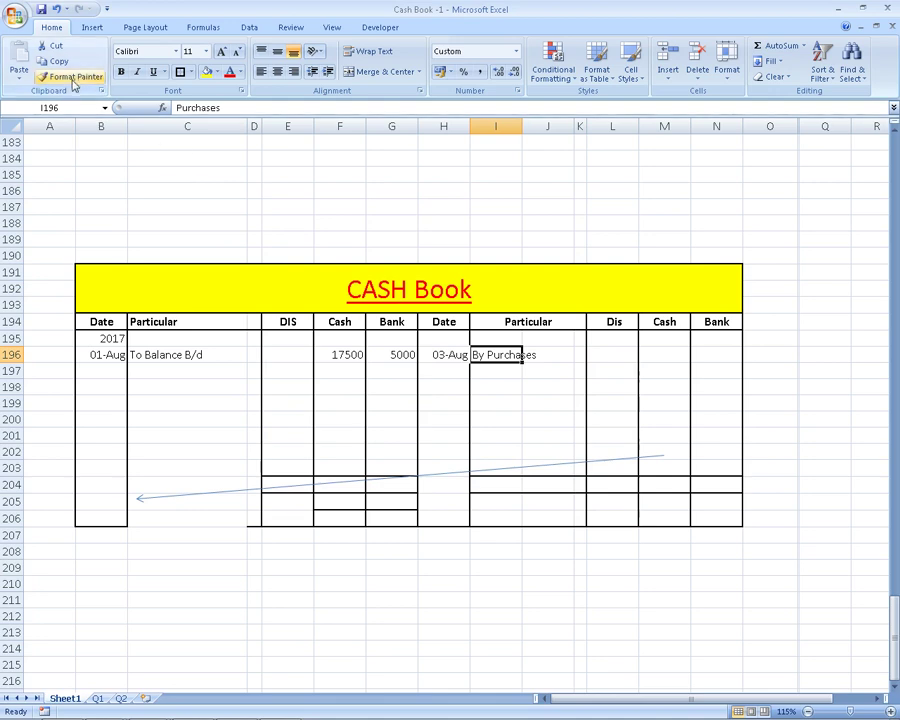
click(70, 76)
drag(493, 357, 498, 436)
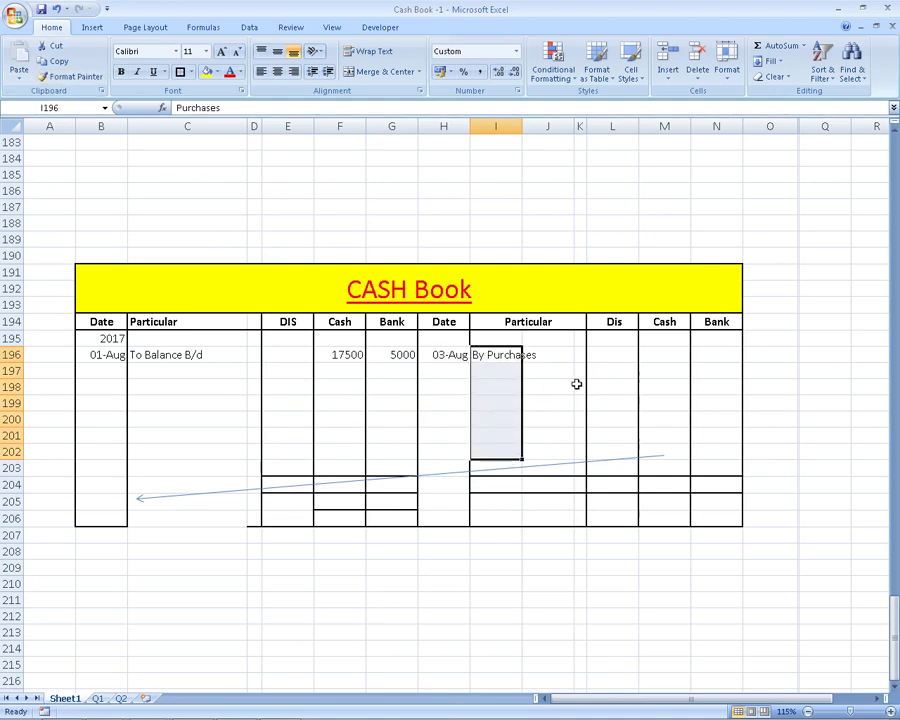
Enter 3000 as the purchase amount in the credit Cash cell M196
click(614, 354)
key(alt+Tab)
key(alt+Tab)
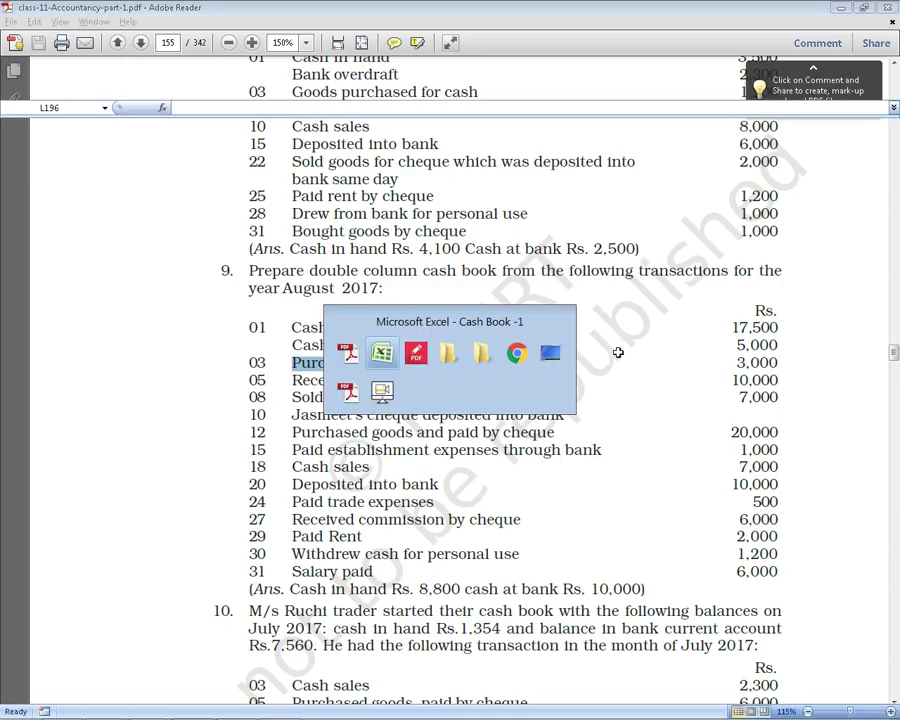
text(3)
key(Tab)
key(alt+Tab)
key(alt+Tab)
text(3)
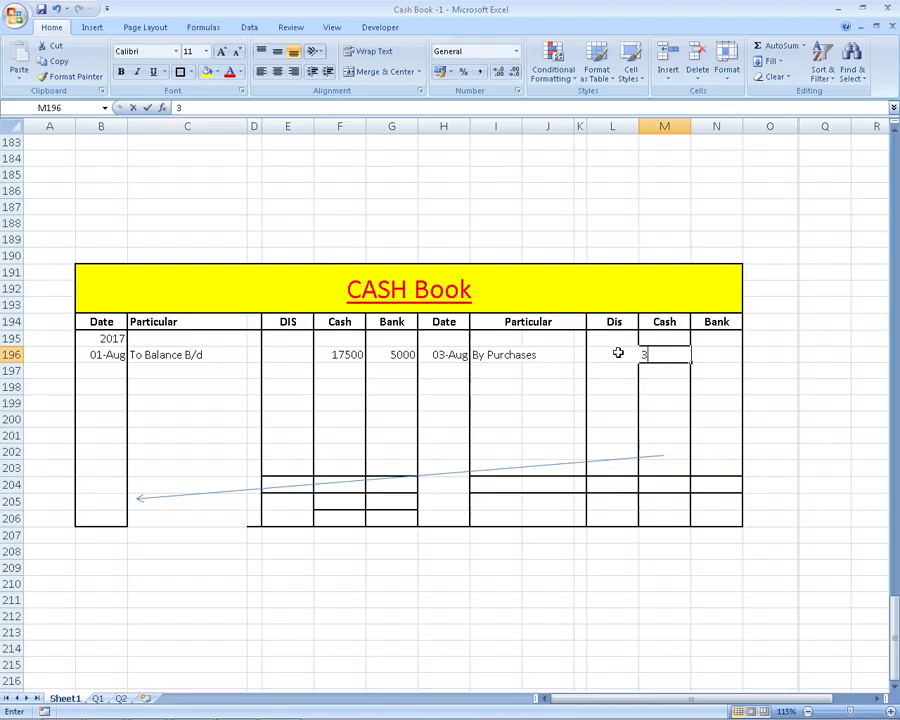
text(000)
key(Return)
key(Left)
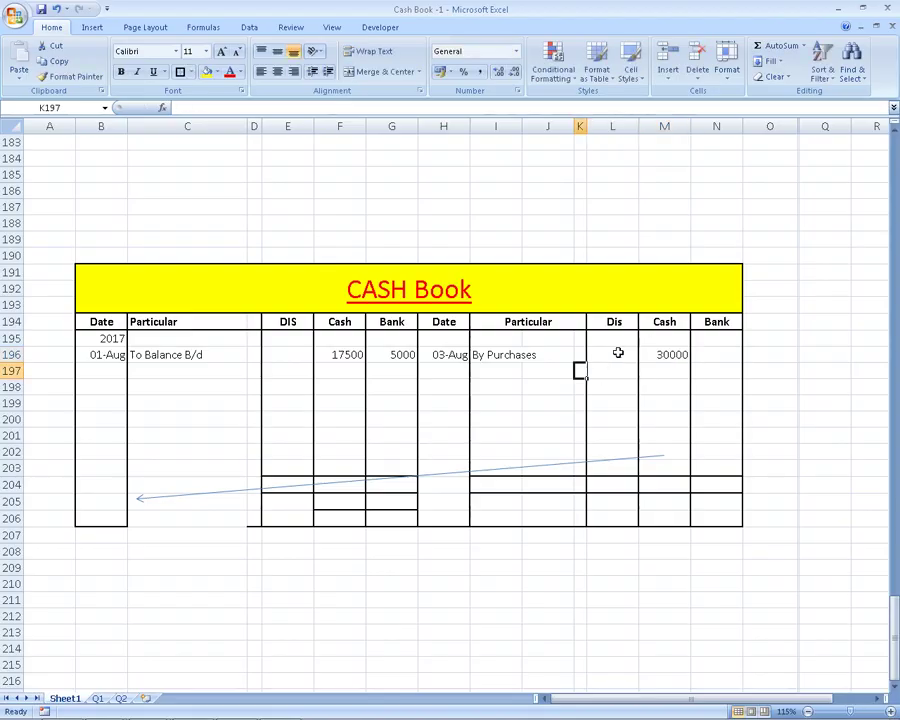
key(alt+Tab)
key(alt+Tab)
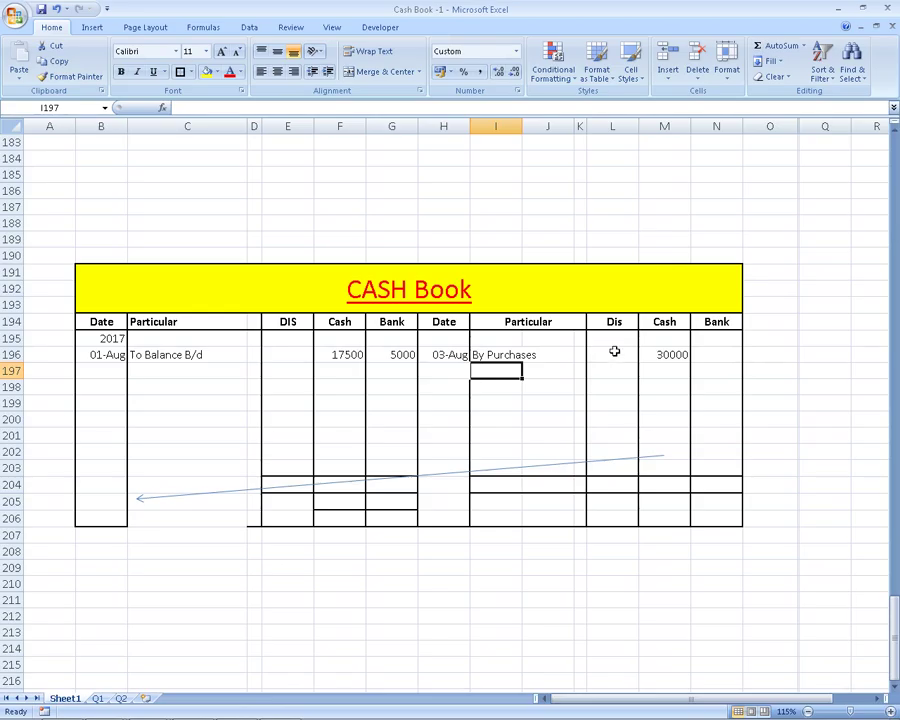
click(655, 354)
double_click(655, 354)
key(alt+Tab)
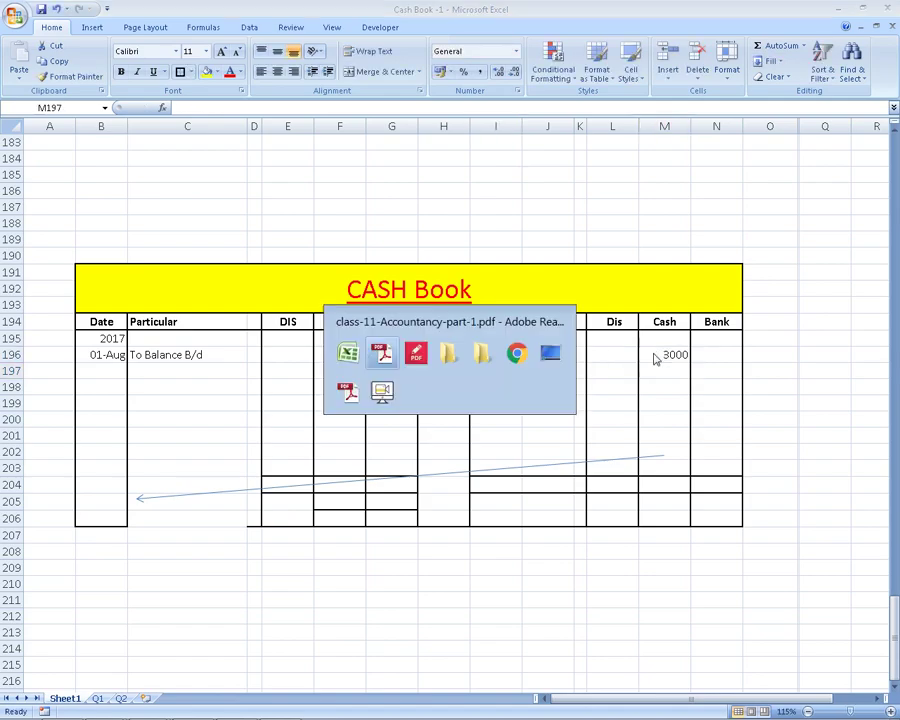
Enter To Jasmeet as the debit particular in C197
drag(293, 383, 370, 398)
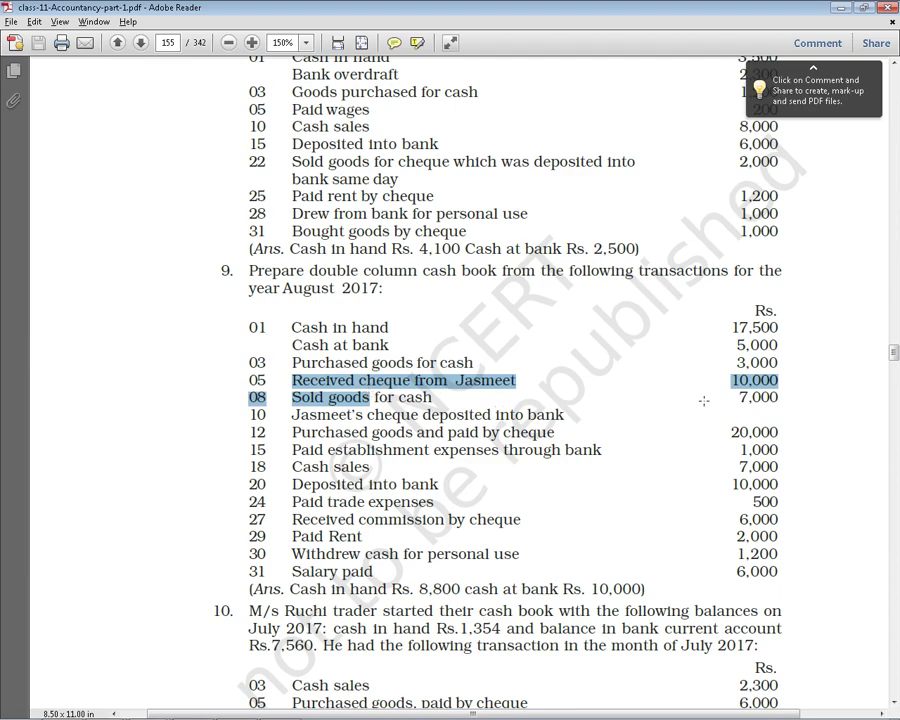
key(alt+Tab)
click(491, 371)
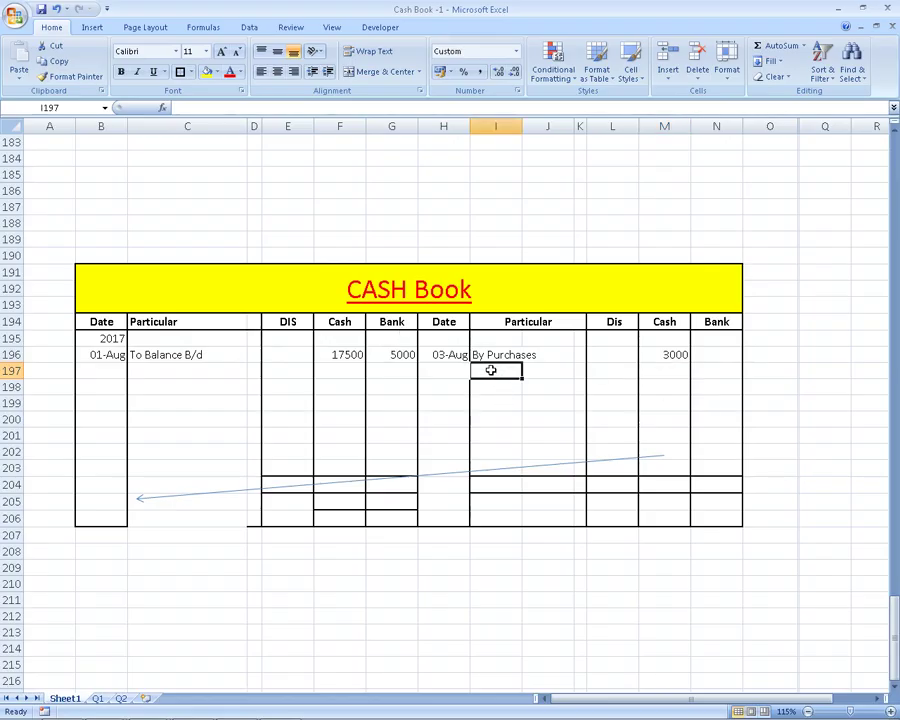
text(jasmee)
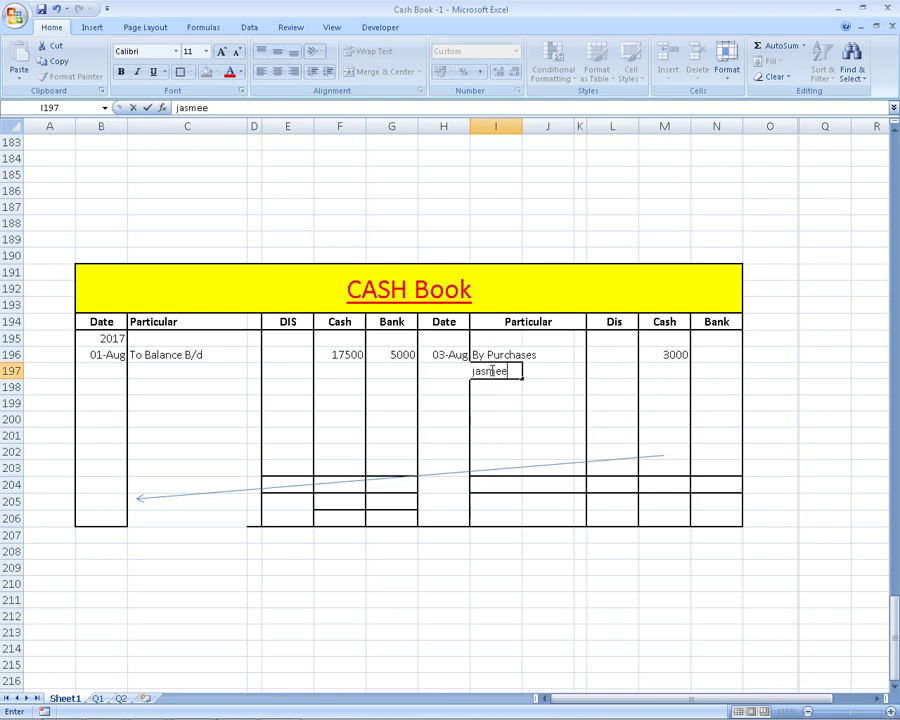
key(Escape)
key(Left)
key(Left)
key(Left)
key(Left)
key(Left)
key(Left)
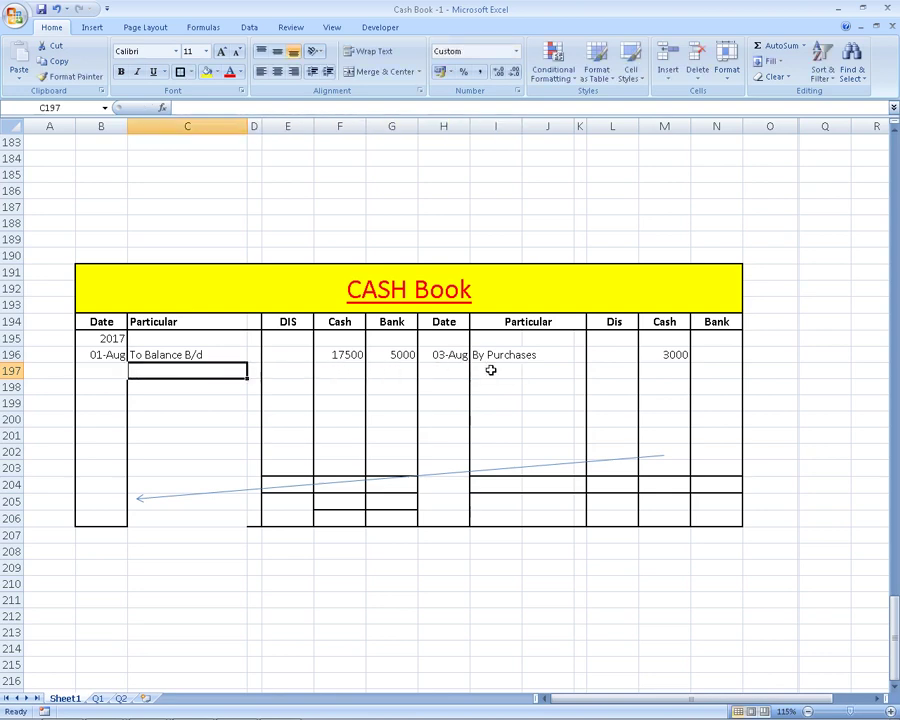
text(Jas)
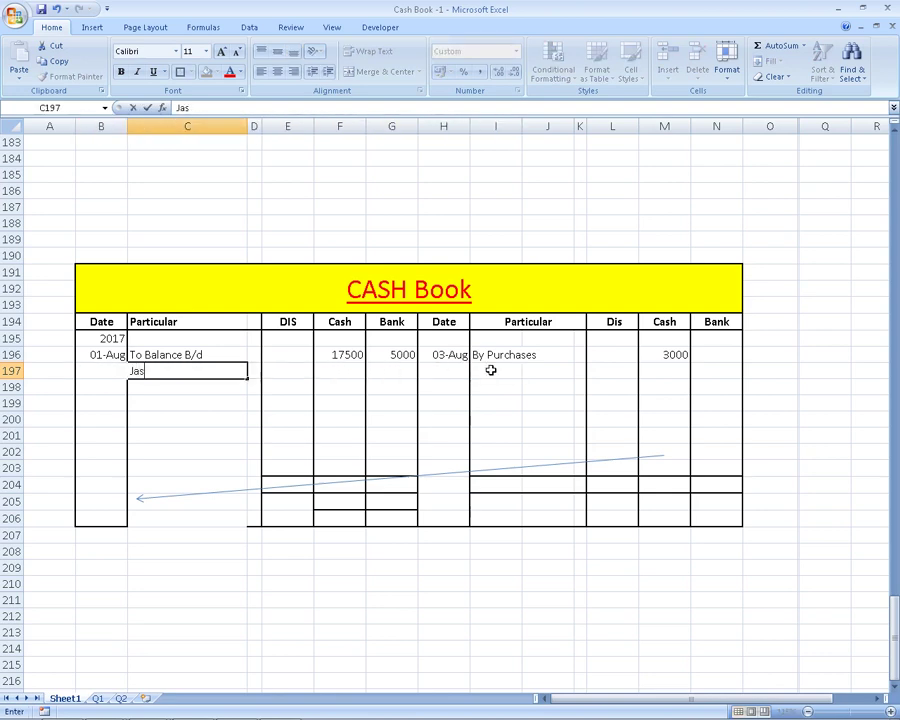
text(meet)
key(Home)
text(To)
key(alt+Tab)
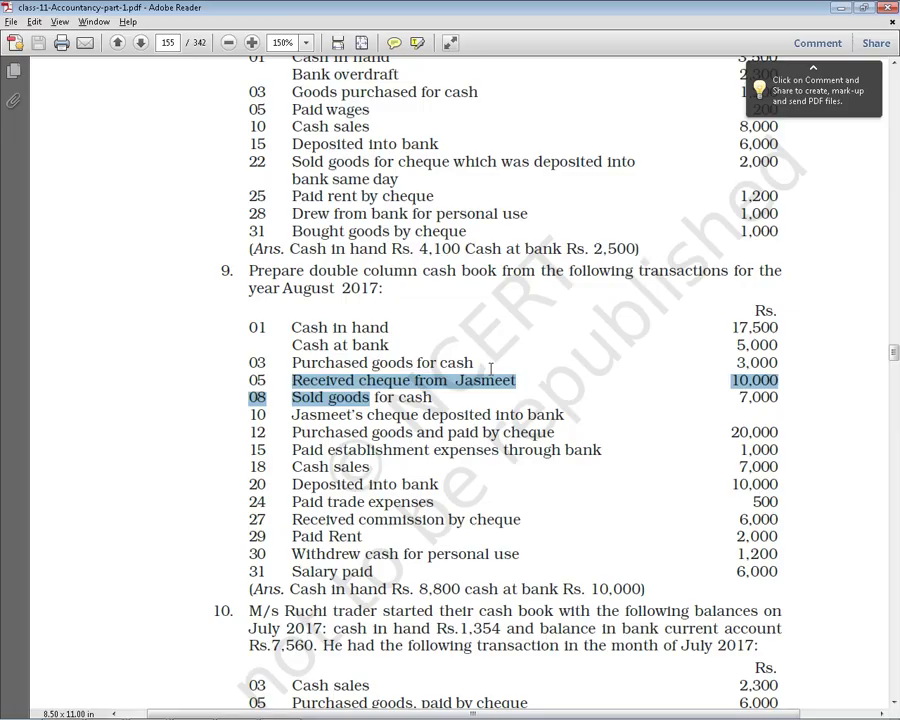
Record 10000 in the Bank column of the To Jasmeet row
key(alt+Tab)
key(Right)
key(Right)
key(Right)
key(Right)
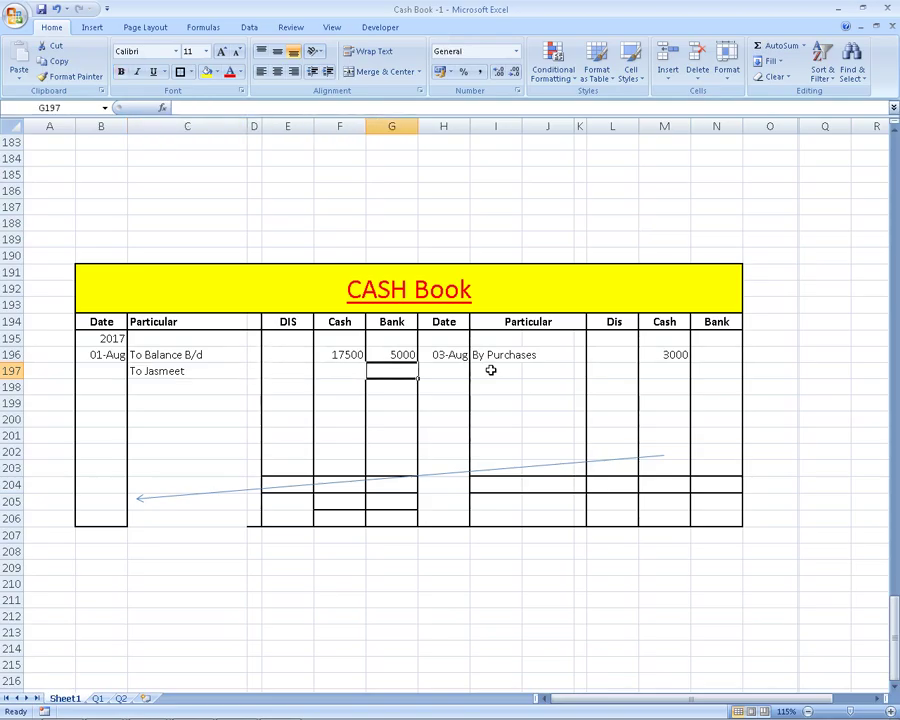
text(10000)
key(Return)
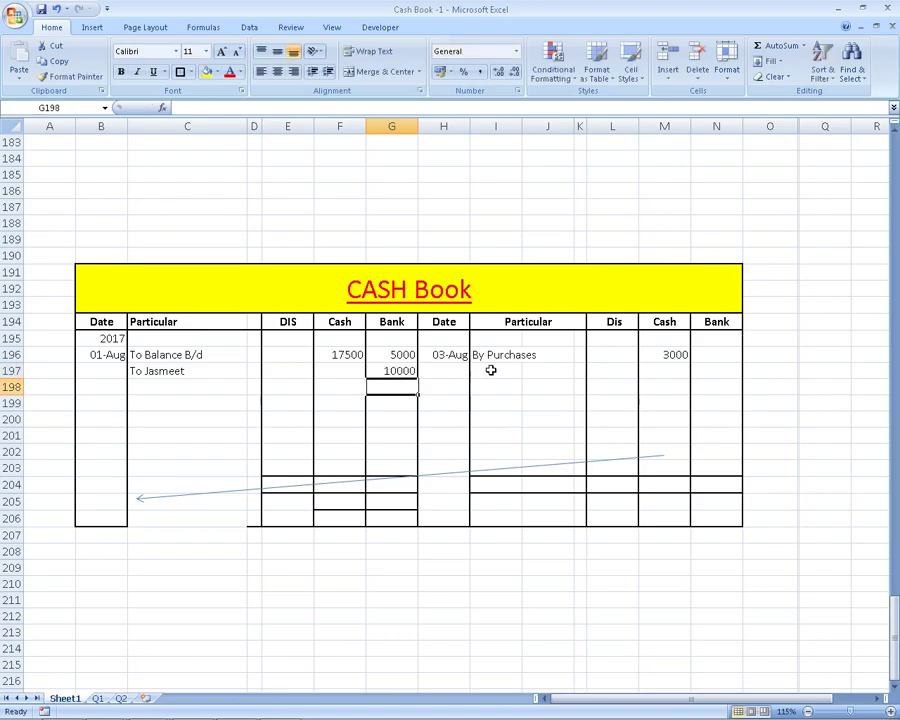
key(alt+Tab)
click(321, 445)
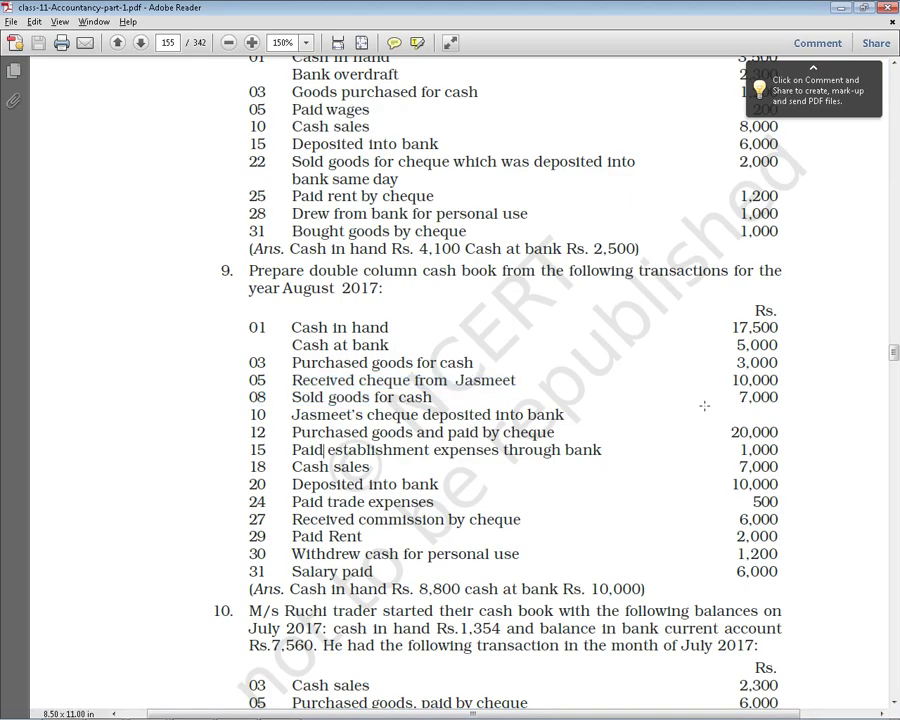
Enter To Sale in C198 and start its 7000 cash amount
key(alt+Tab)
click(165, 388)
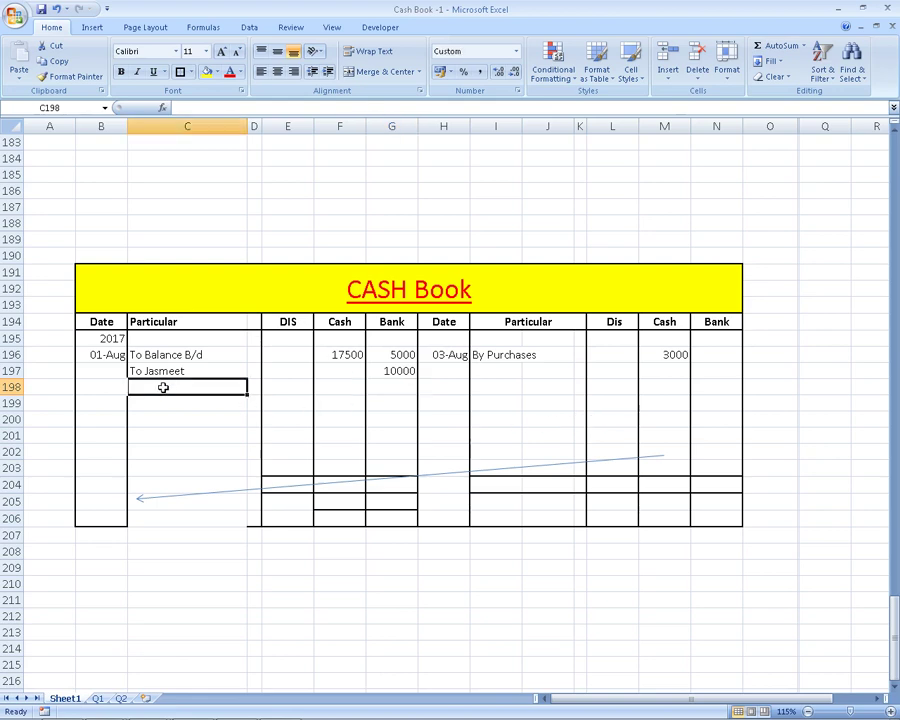
text(to)
key(BackSpace)
key(BackSpace)
text(S)
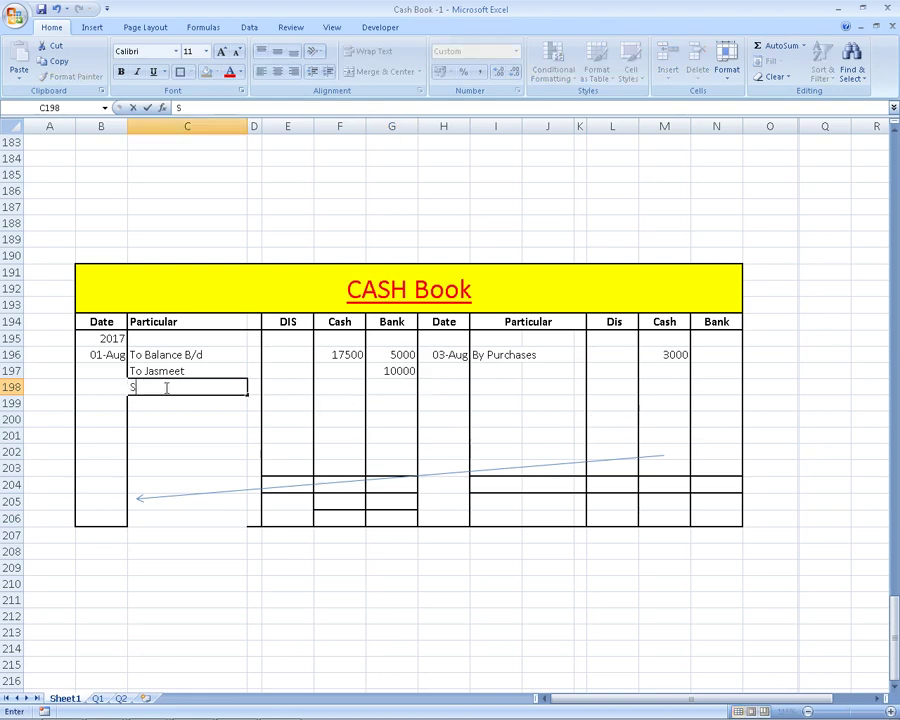
text(ale)
key(Tab)
key(Tab)
key(alt+Tab)
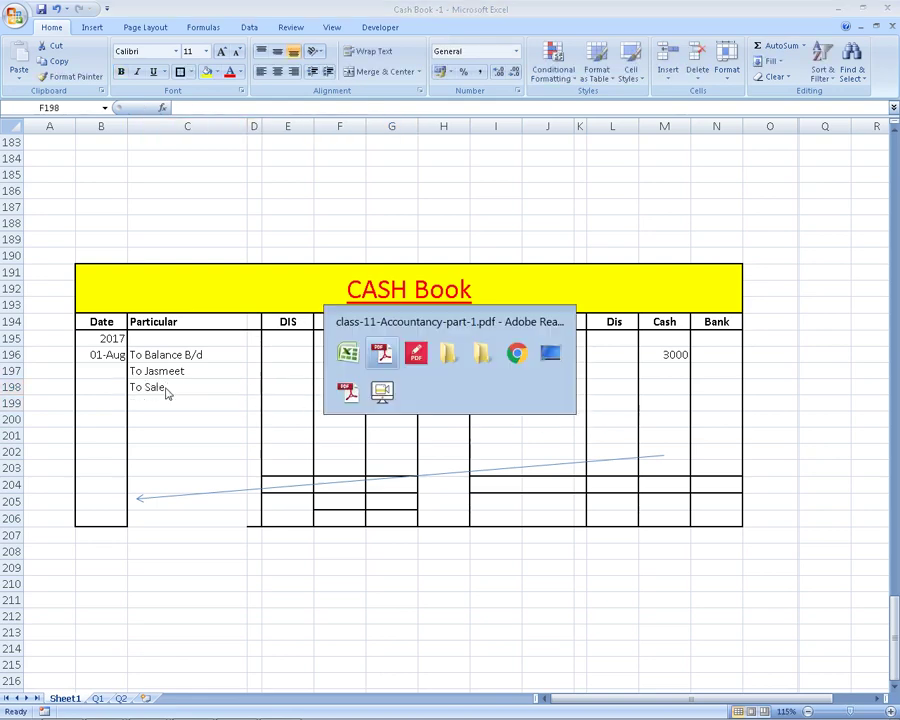
key(alt+Tab)
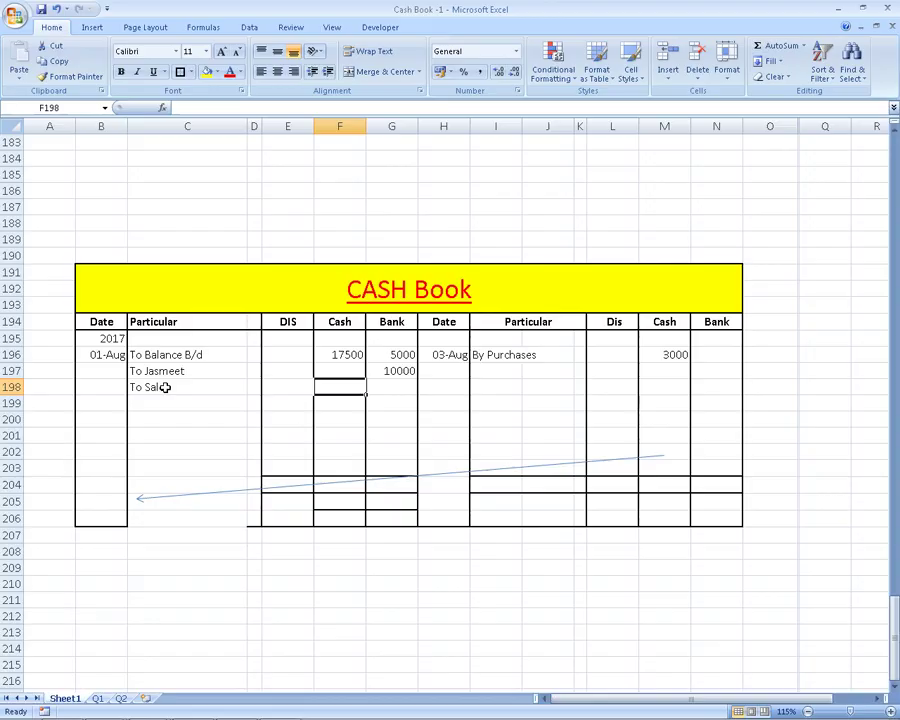
key(alt+Tab)
key(alt+Tab)
text(700)
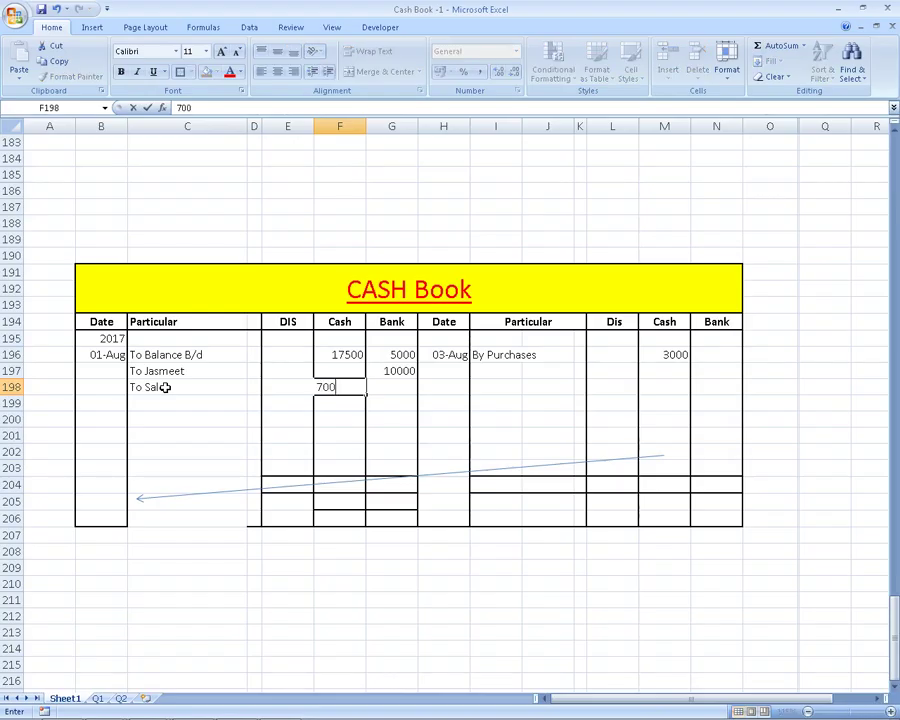
text(0)
key(alt+Tab)
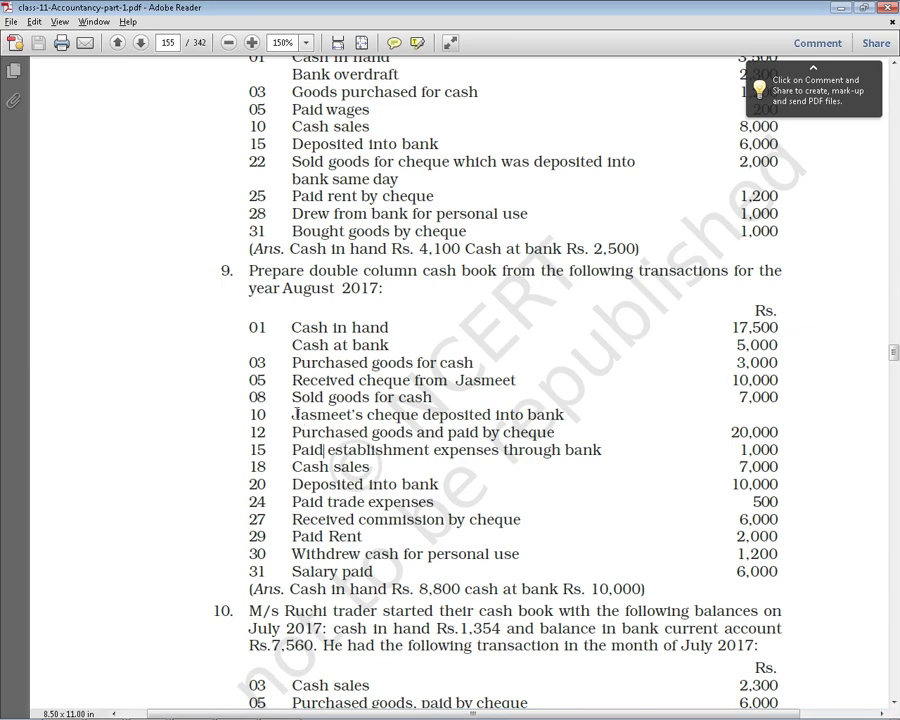
Date the To Jasmeet row 10-Aug in B197
drag(292, 414, 564, 414)
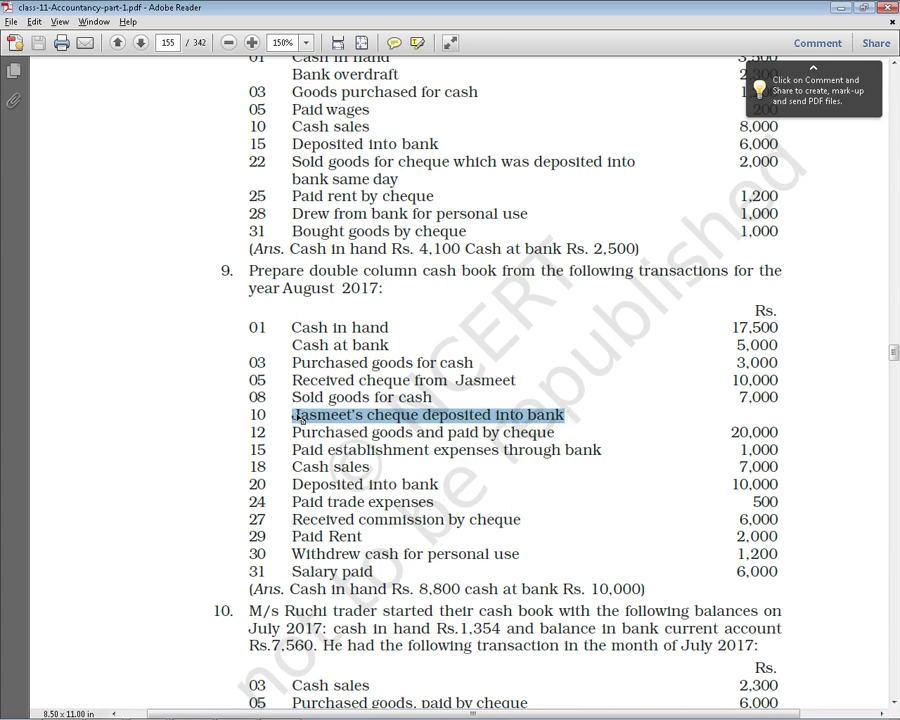
key(alt+Tab)
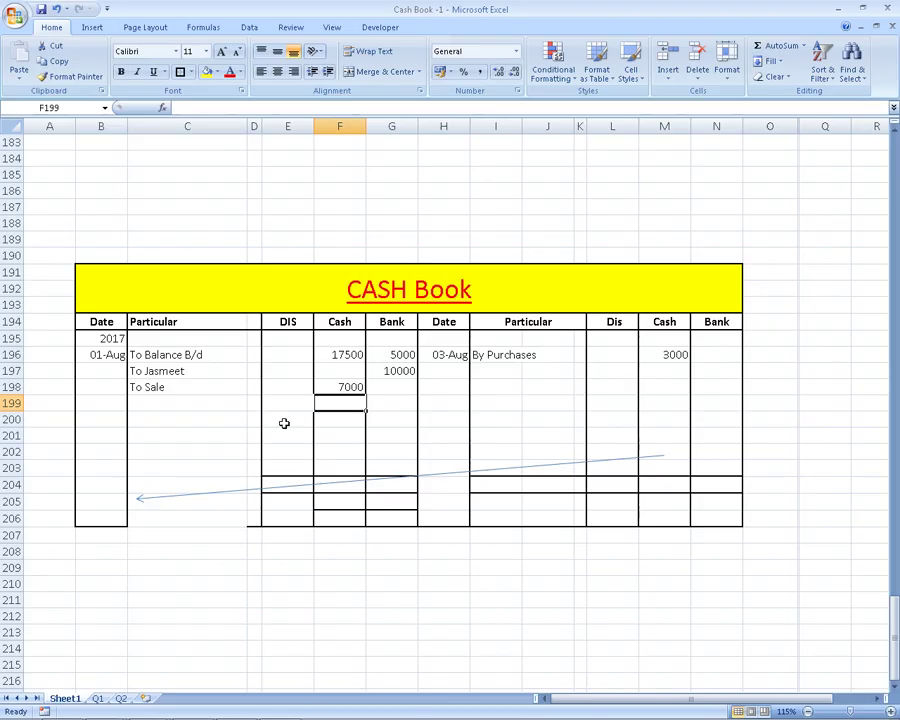
click(450, 357)
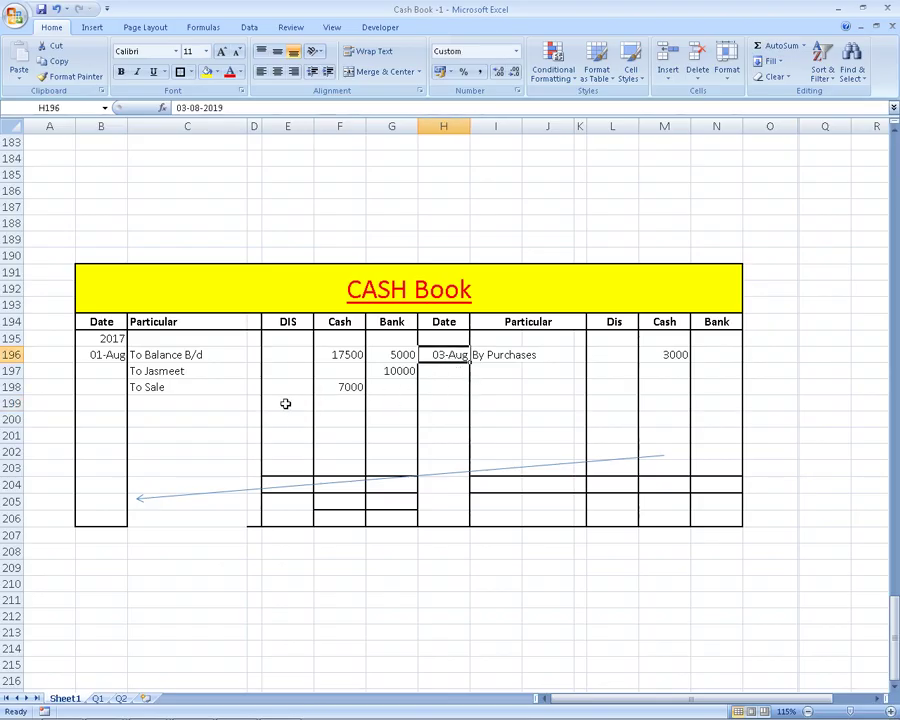
click(114, 369)
text(10)
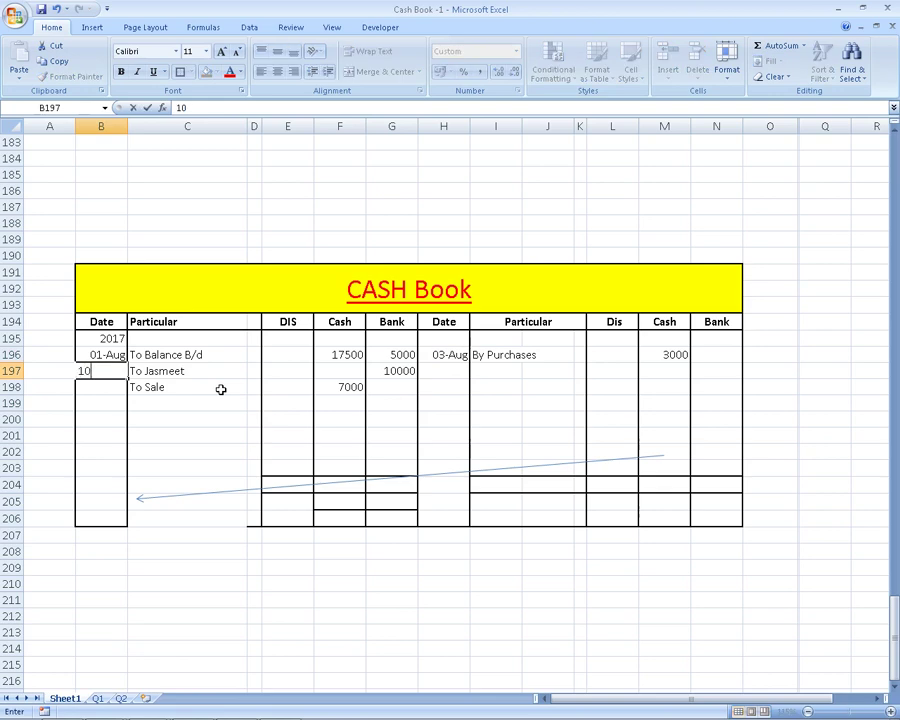
text(-8)
key(Return)
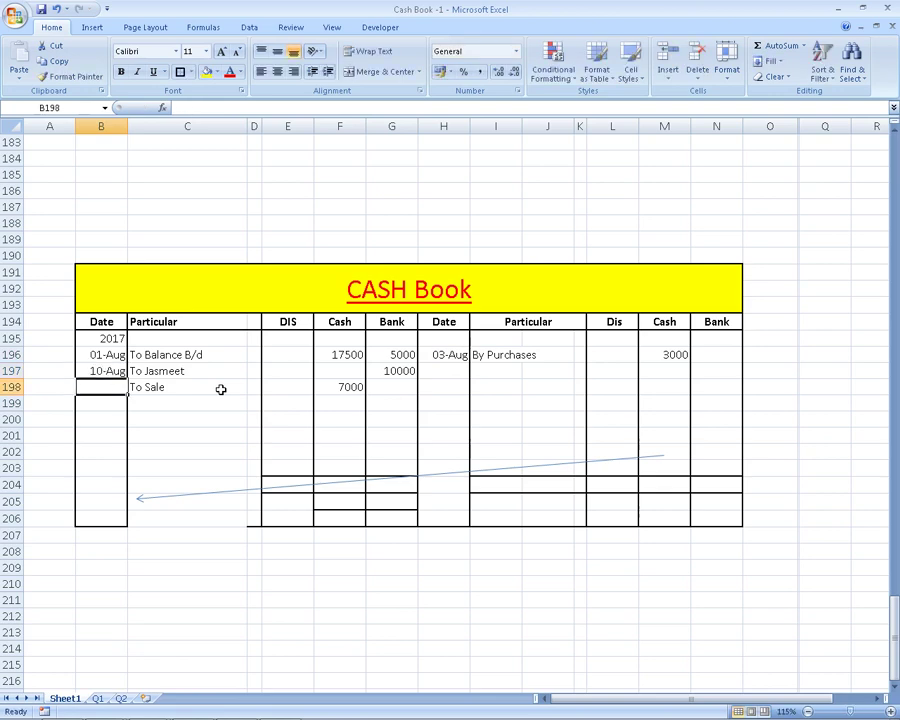
Select the Jasmeet cheque and 7,000 sale lines in the PDF
key(alt+Tab)
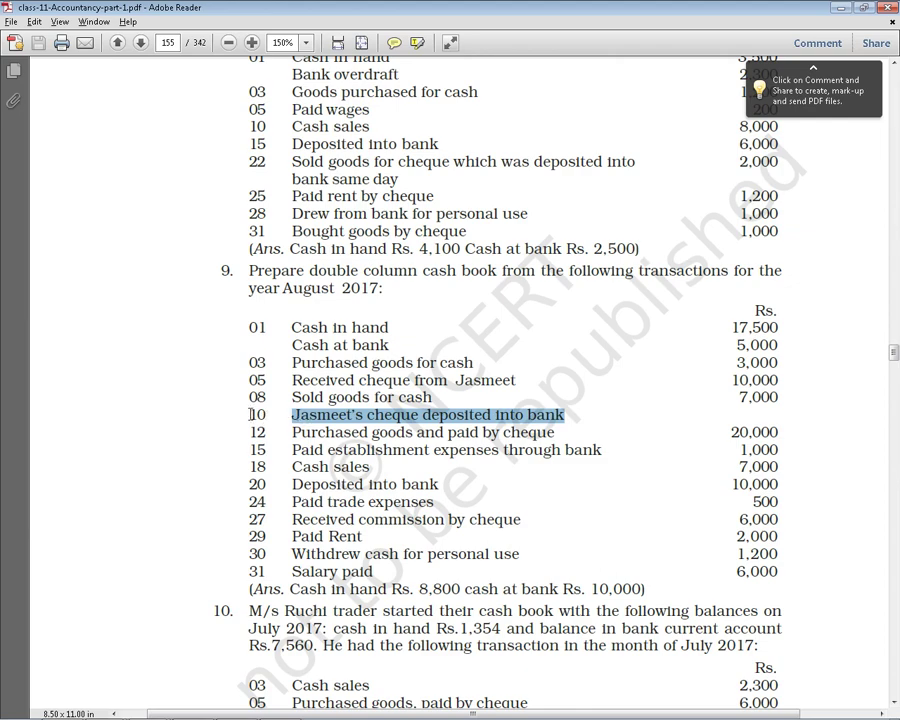
key(alt+Tab)
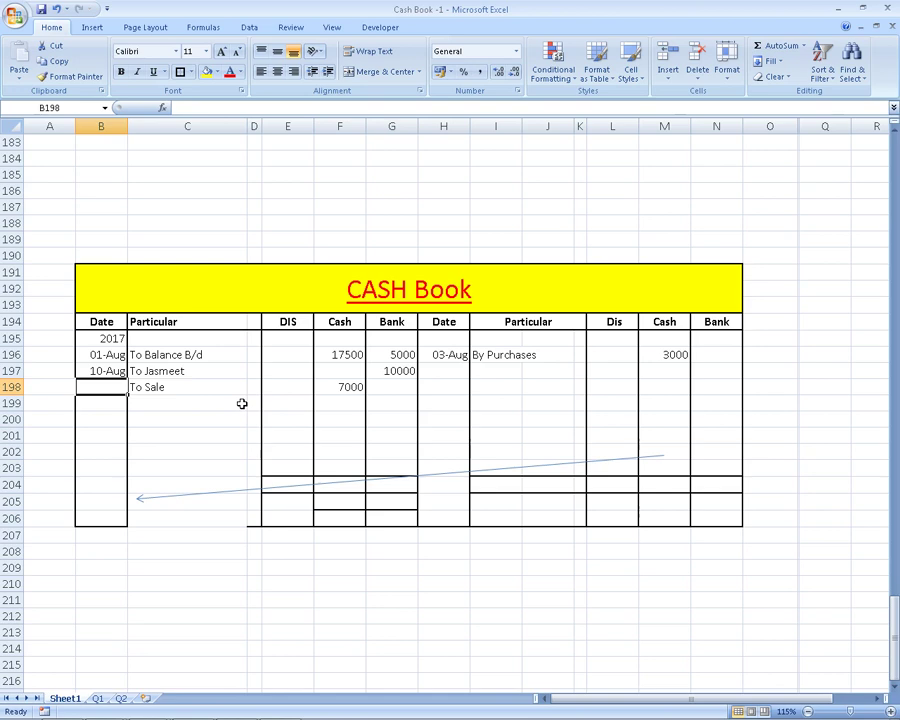
key(alt+Tab)
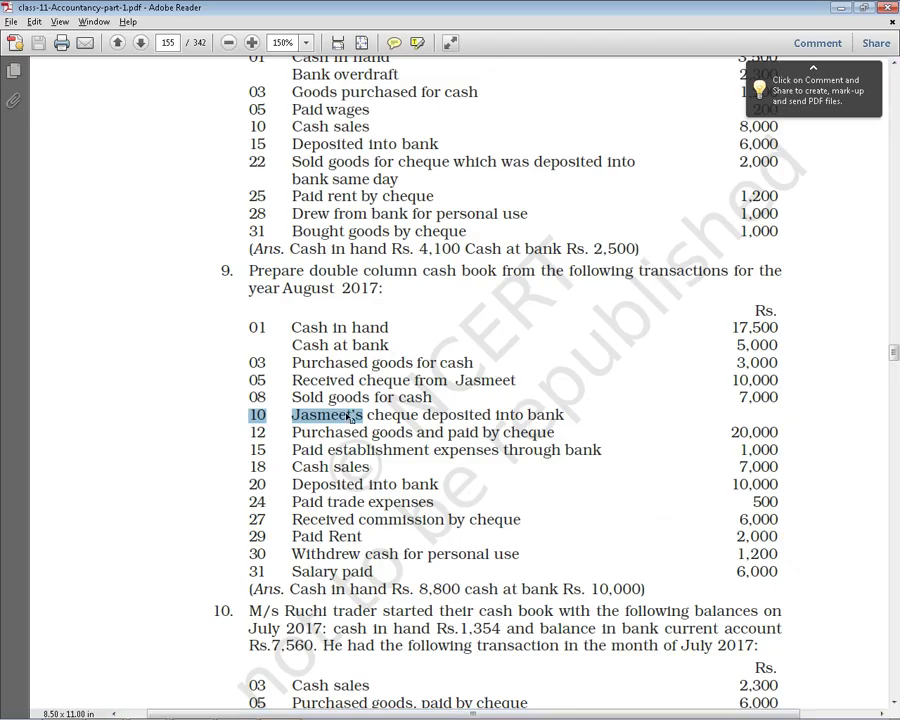
drag(293, 381, 789, 388)
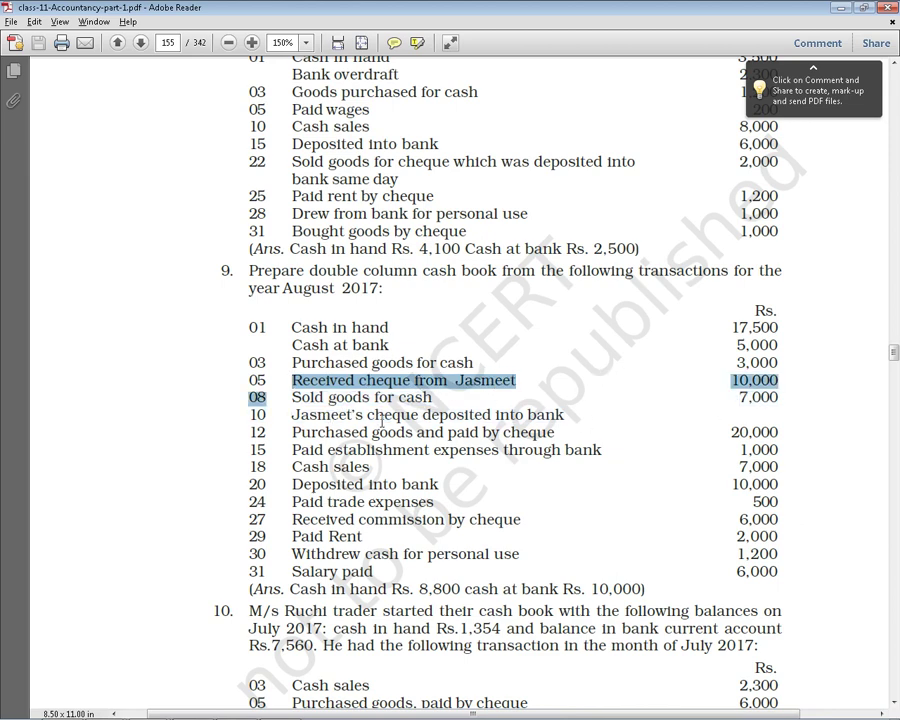
click(762, 414)
drag(762, 414, 749, 399)
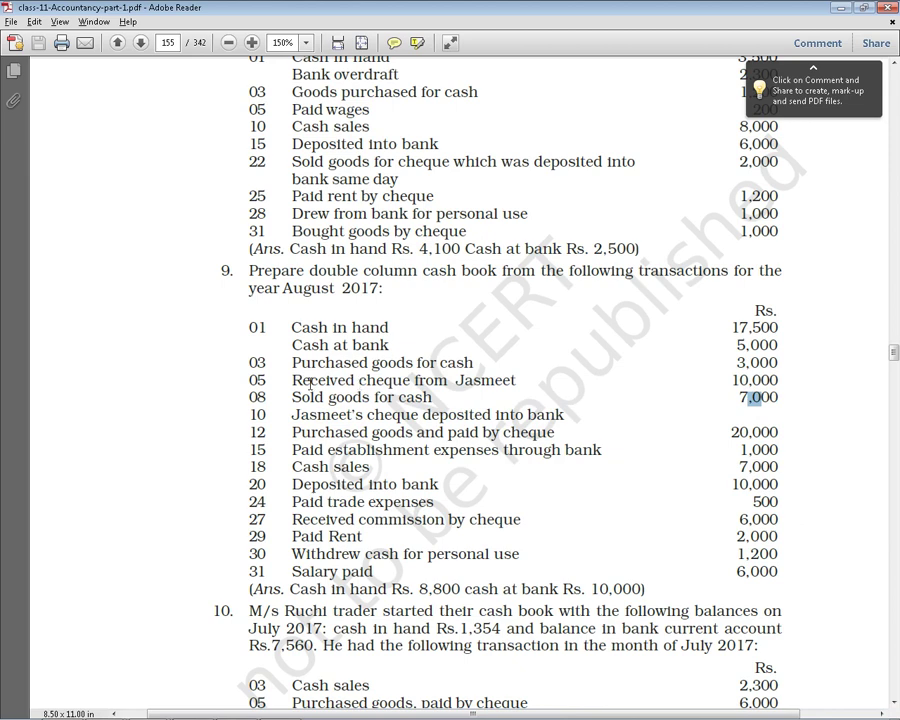
drag(291, 381, 497, 378)
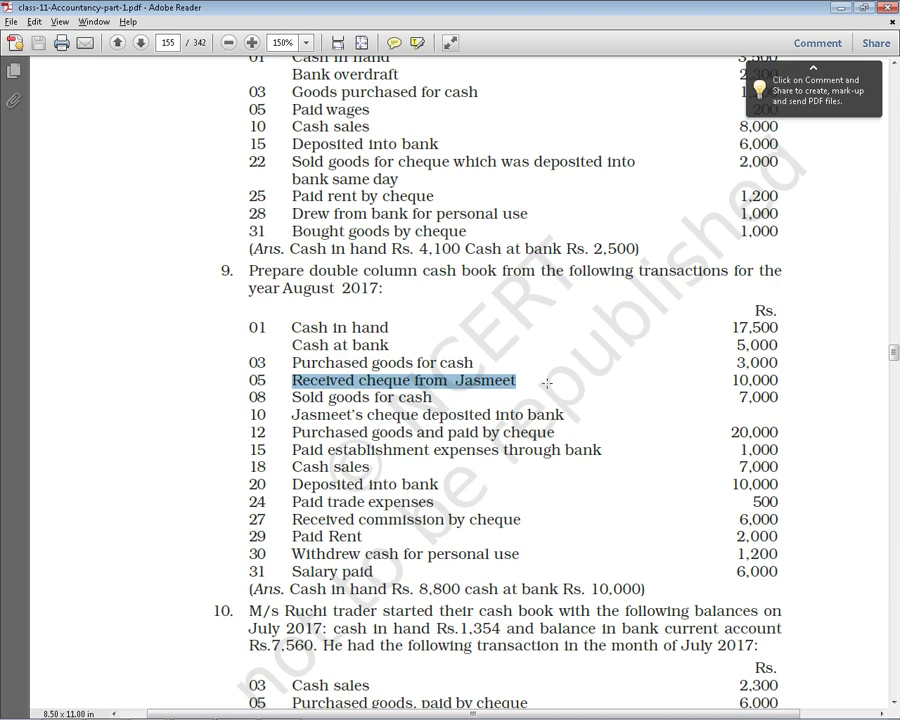
Find the 12 August purchase in the PDF and enter 12-Aug in H197
key(alt+Tab)
key(alt+Tab)
scroll(376, 420, down, 1)
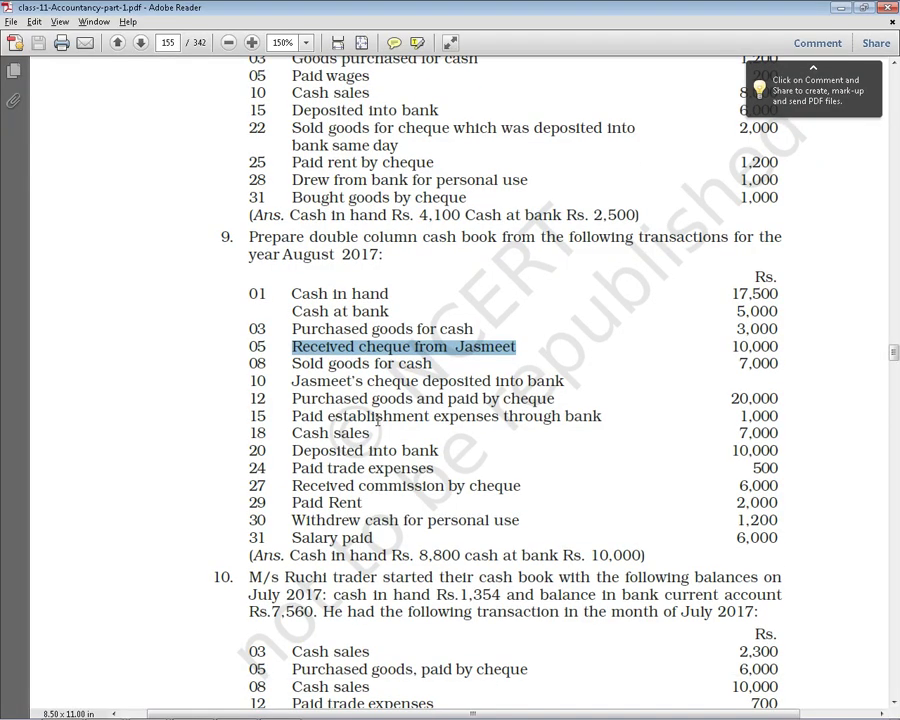
drag(291, 398, 319, 398)
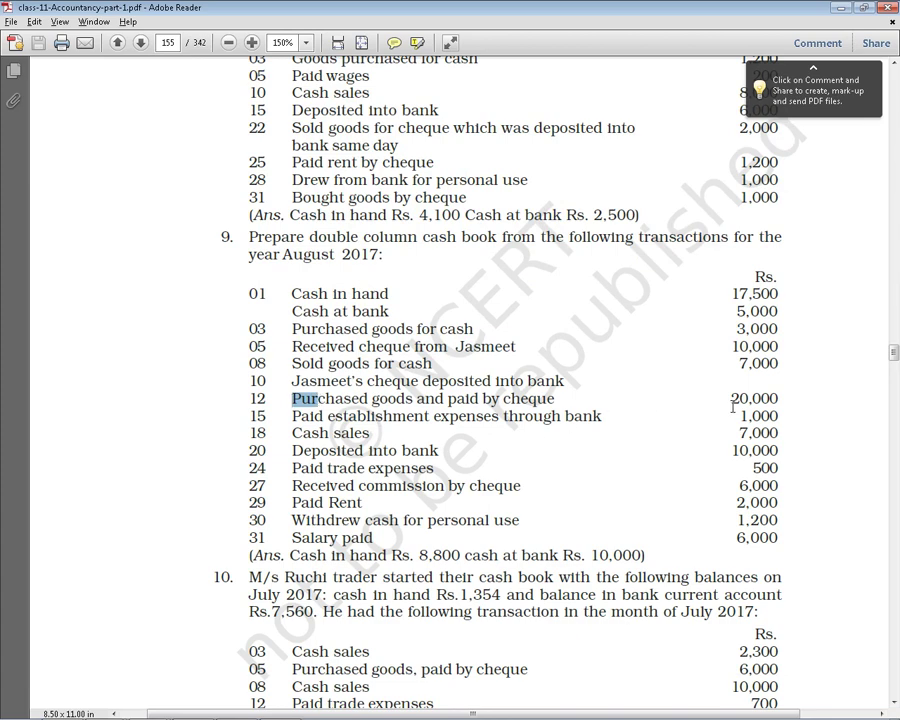
key(alt+Tab)
key(alt+Tab)
key(alt+Tab)
text(12-)
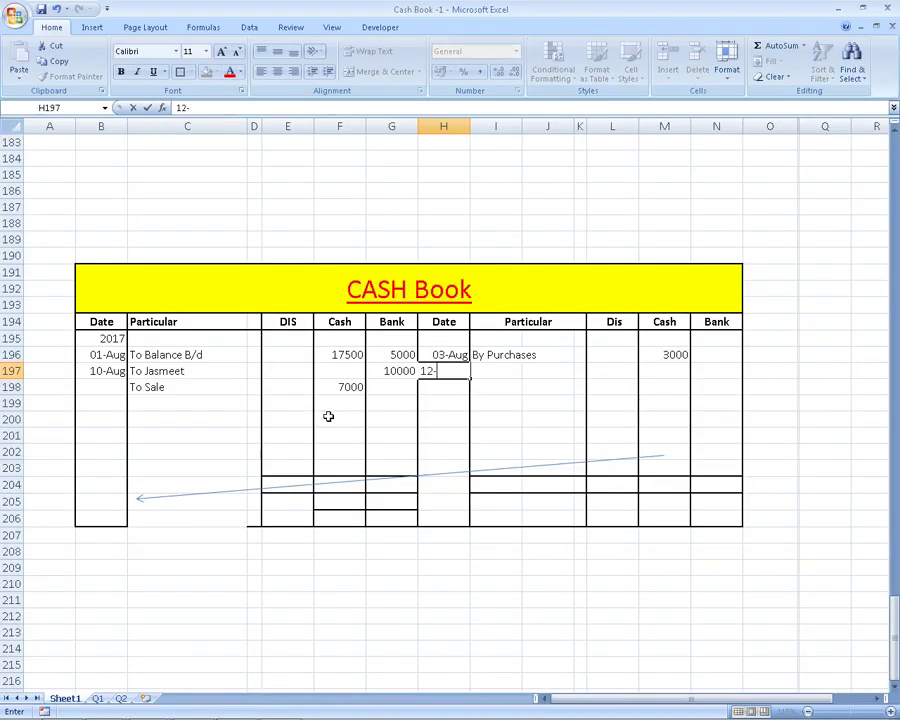
text(Aug)
key(Return)
Enter By purchases in I197 and 20000 in the Bank column
key(Up)
key(Right)
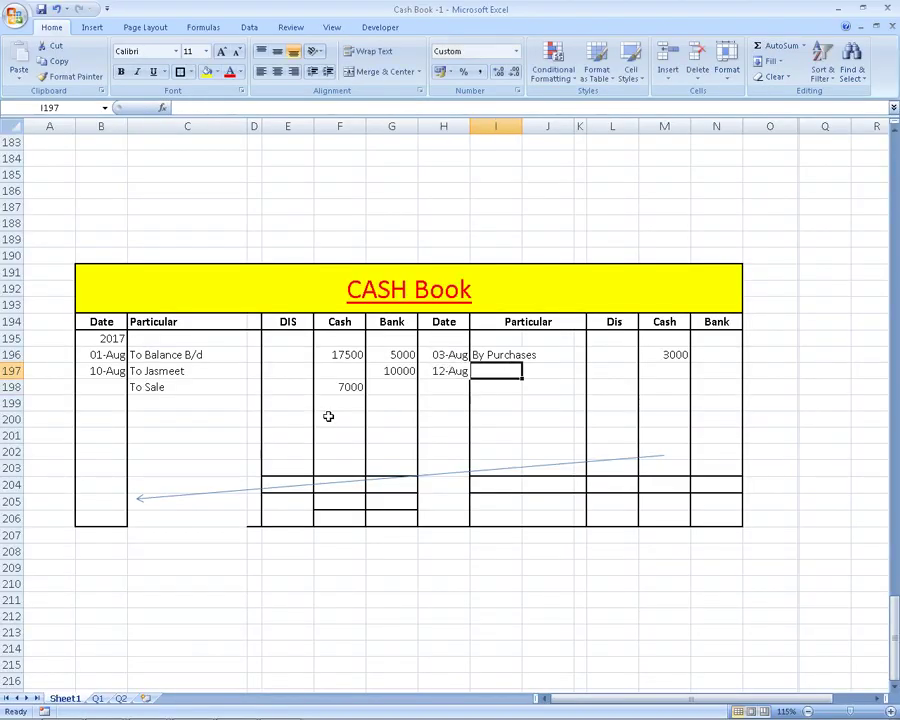
text(By purchases)
key(Return)
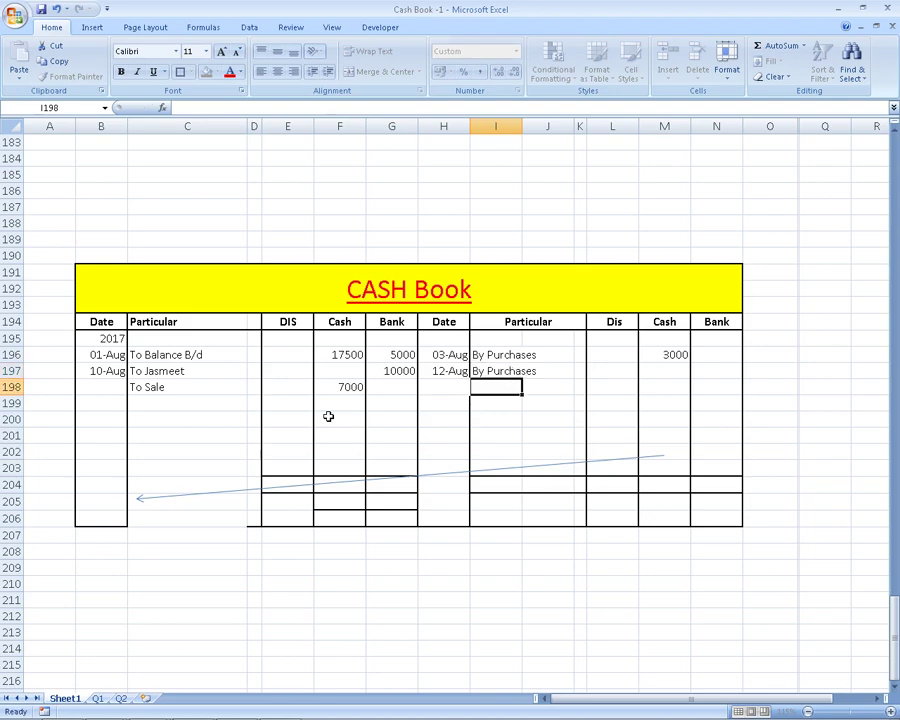
key(Up)
key(Right)
key(Right)
key(Right)
key(Right)
key(alt+Tab)
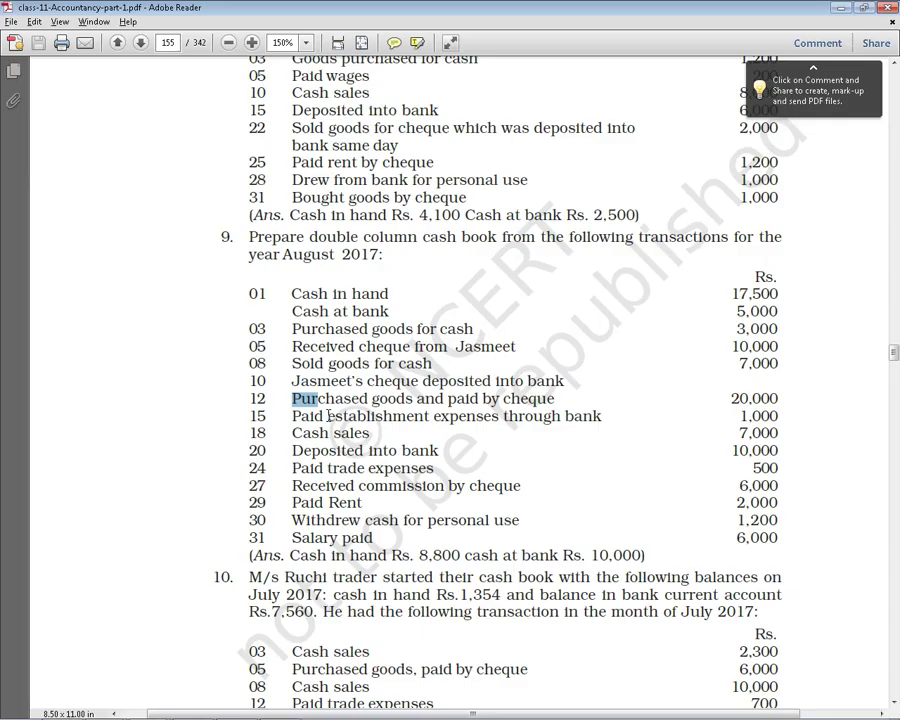
key(alt+Tab)
text(2000)
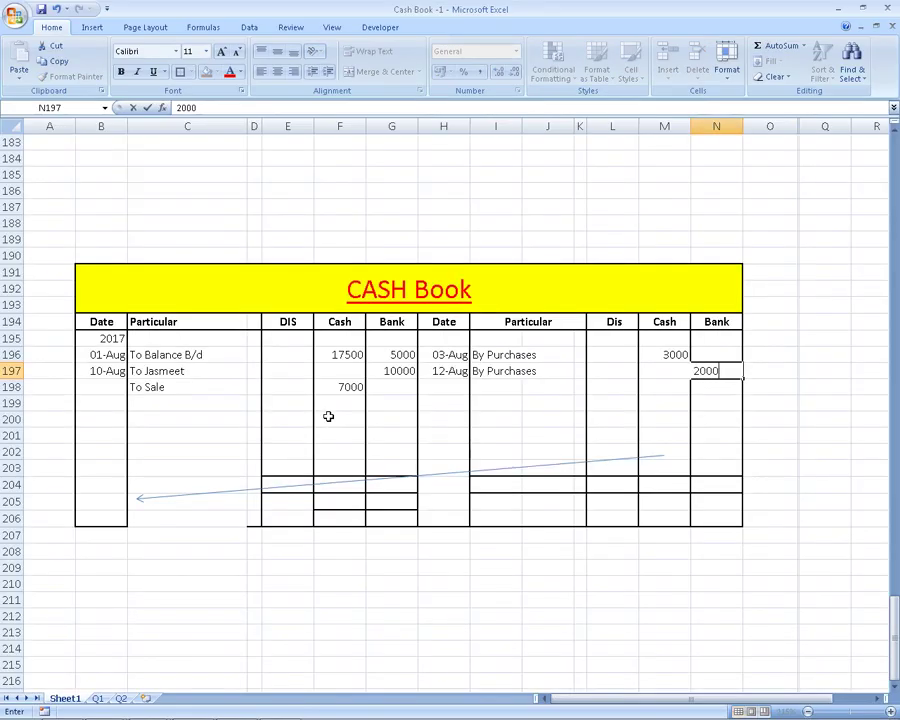
text(0)
key(Return)
key(Left)
key(Left)
key(Left)
key(Left)
key(Left)
key(alt+Tab)
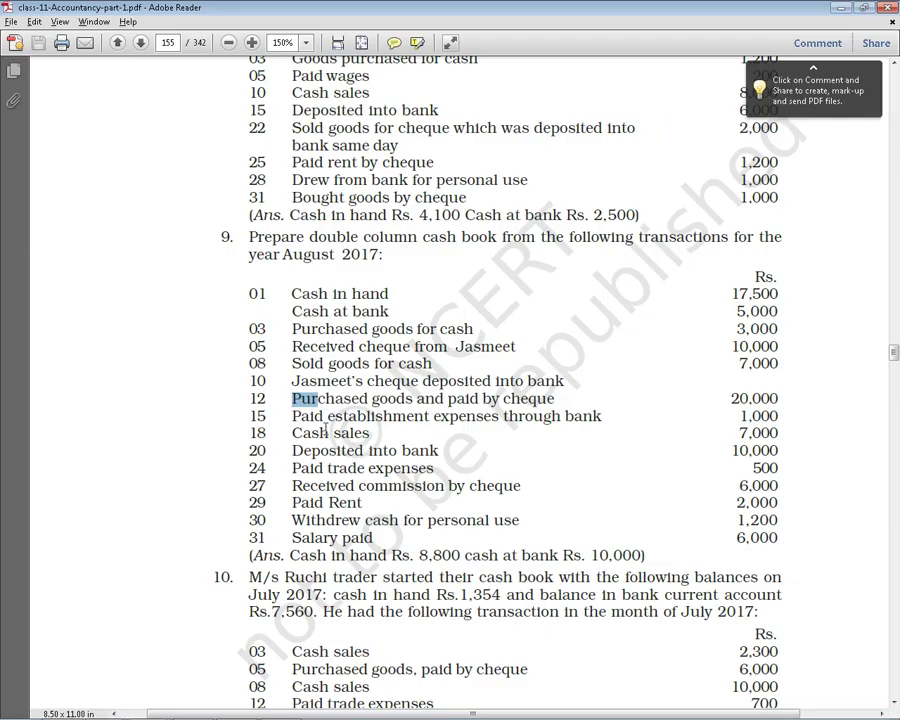
Copy 'establishment expenses' from the PDF's 15 August line
click(353, 418)
drag(327, 416, 487, 423)
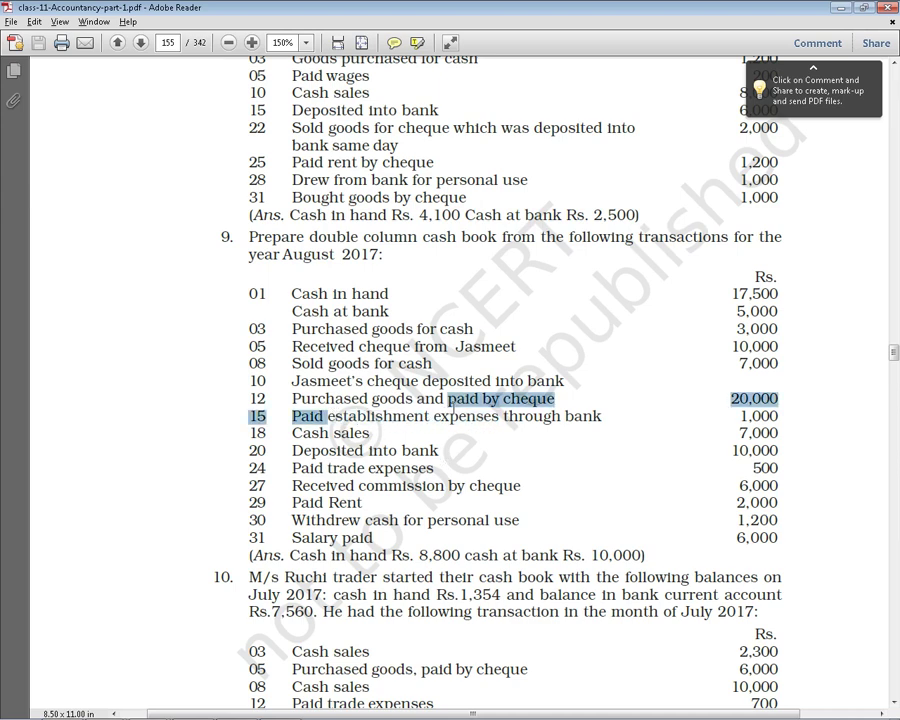
right_click(485, 423)
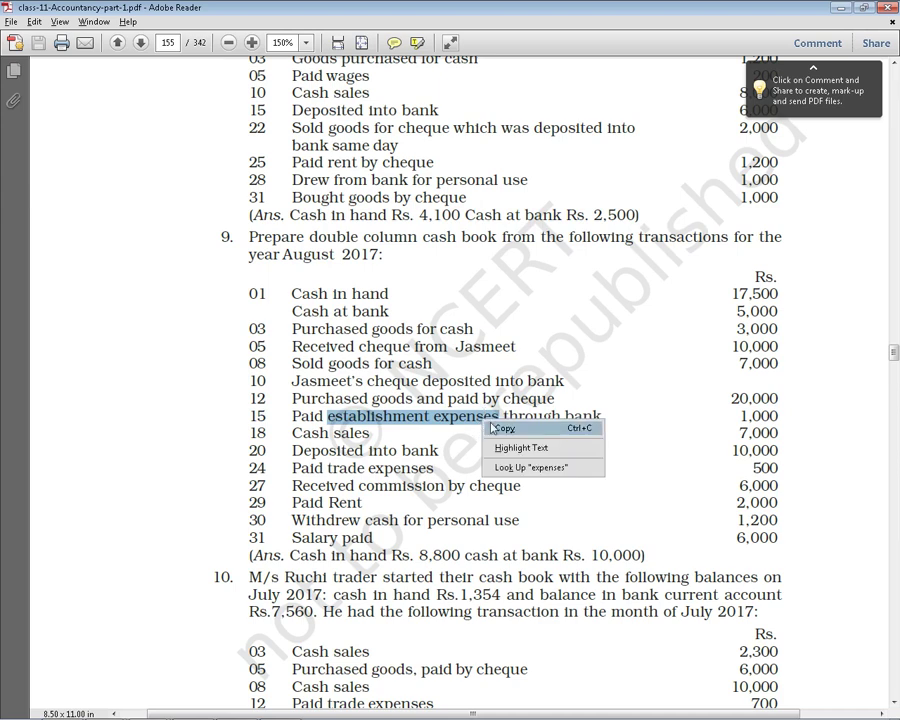
click(498, 430)
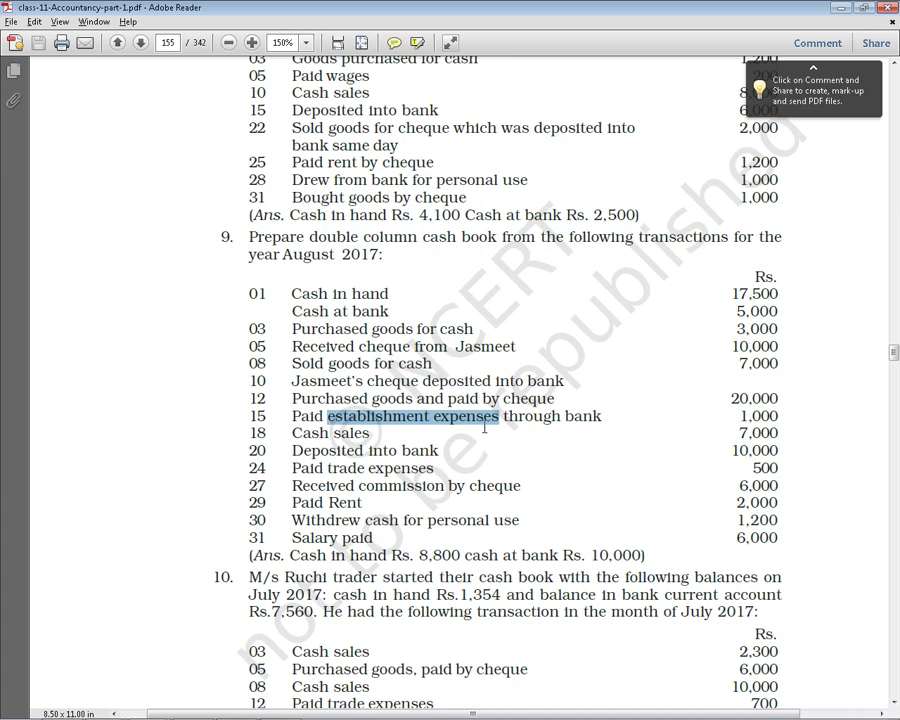
Paste 'By establishment expenses' into the particulars cell and autofit column I to its text
key(alt+Tab)
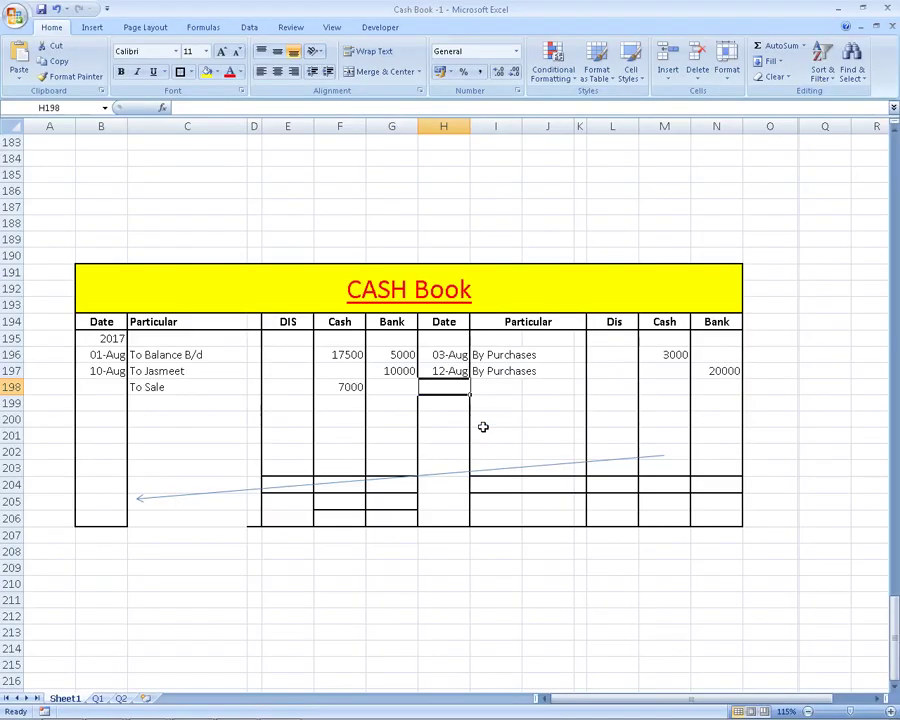
key(Right)
text(establishment expenses)
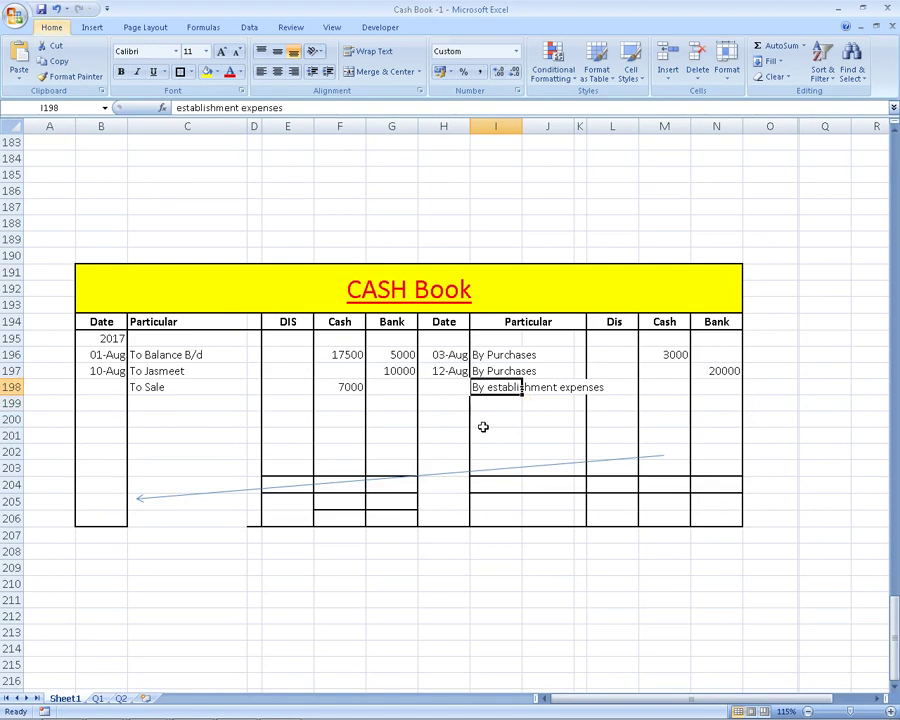
key(alt+h)
key(o)
key(i)
Enter 1000 in the Bank column and date the payment 15-Aug
key(alt+Tab)
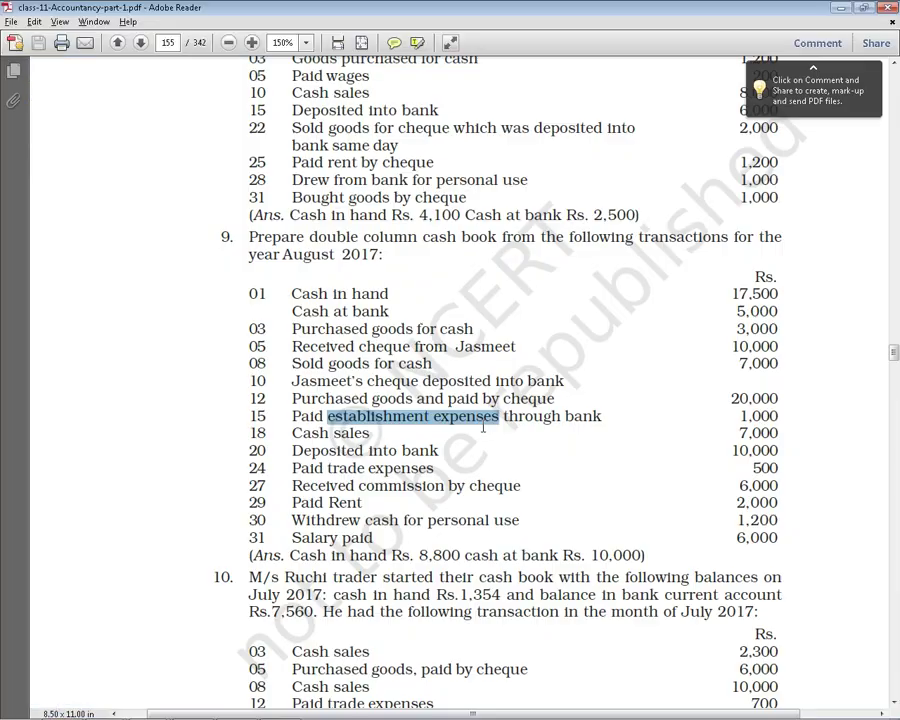
key(alt+Tab)
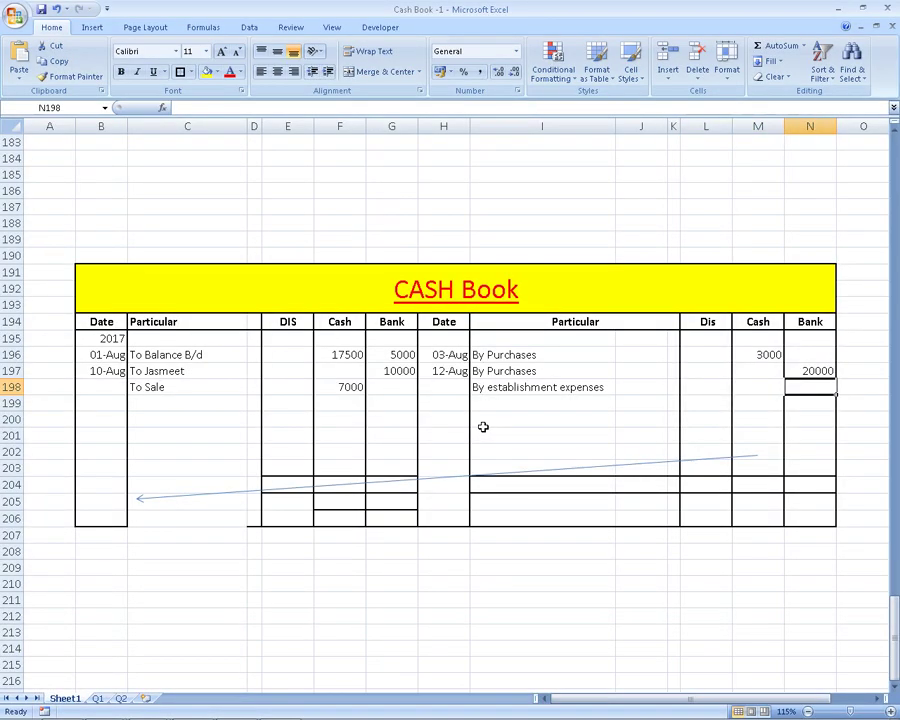
text(10000)
key(BackSpace)
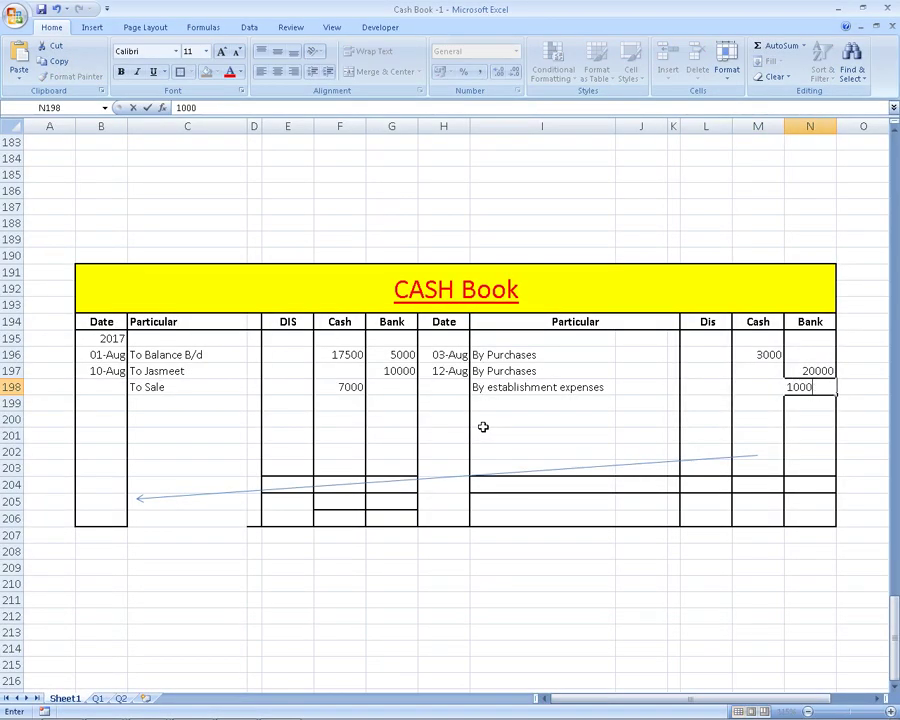
key(Return)
key(Left)
key(Left)
key(Left)
key(Left)
key(Left)
key(Left)
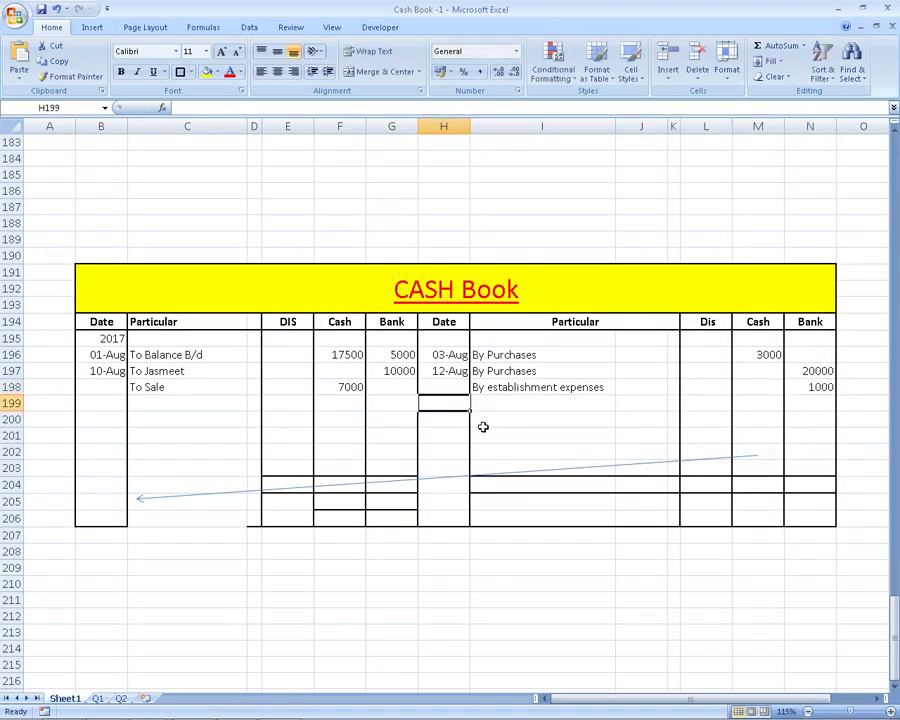
key(alt+Tab)
key(alt+Tab)
text(15)
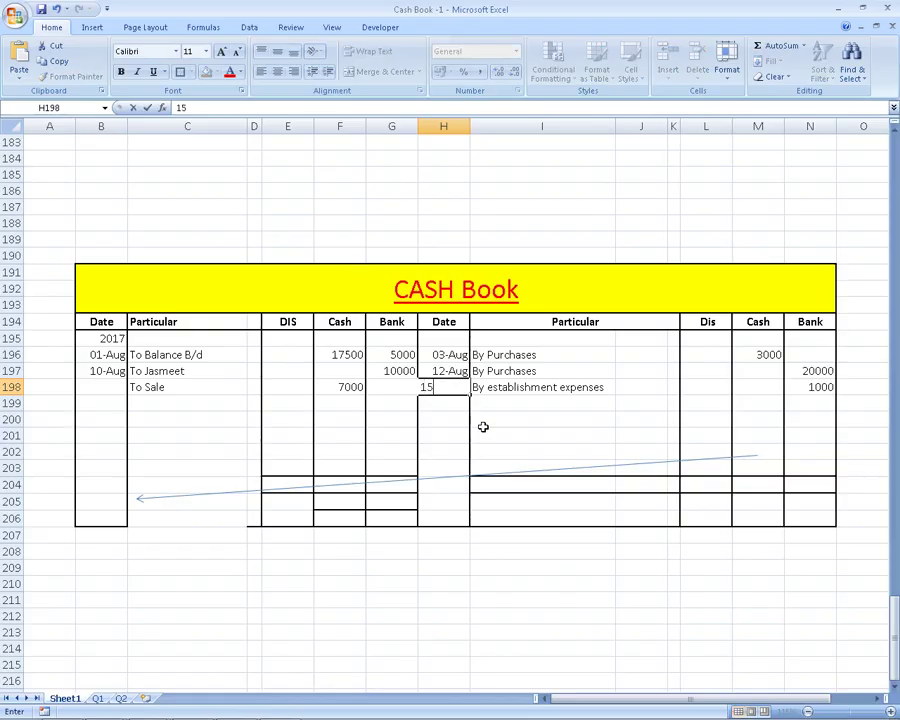
text(-8)
key(Return)
key(alt+Tab)
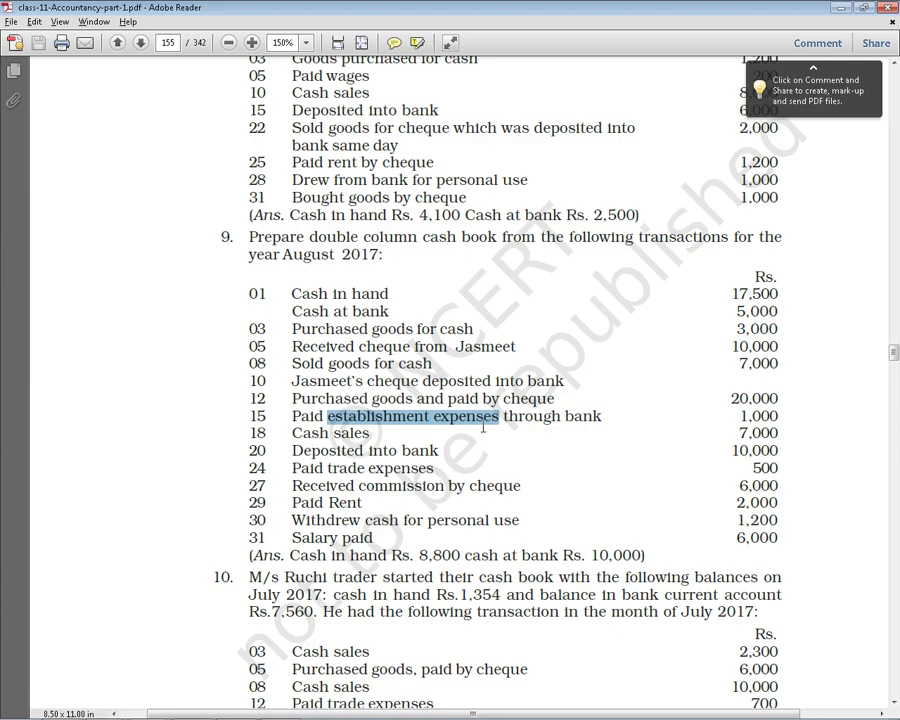
key(alt+Tab)
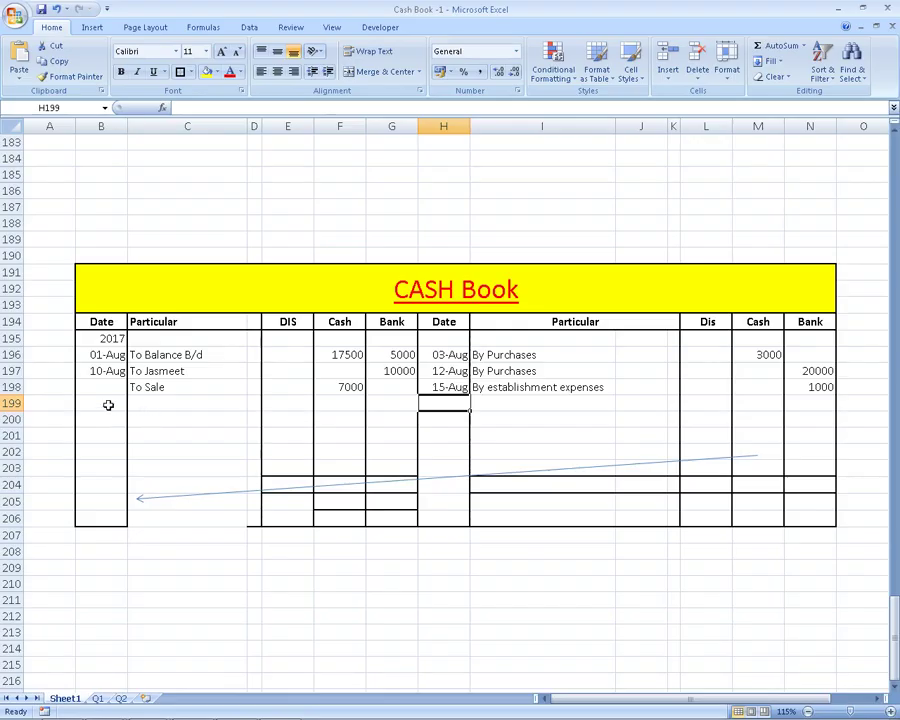
Date the first sale 08-Aug, correcting the 18-Aug date first typed there
click(96, 392)
key(alt+Tab)
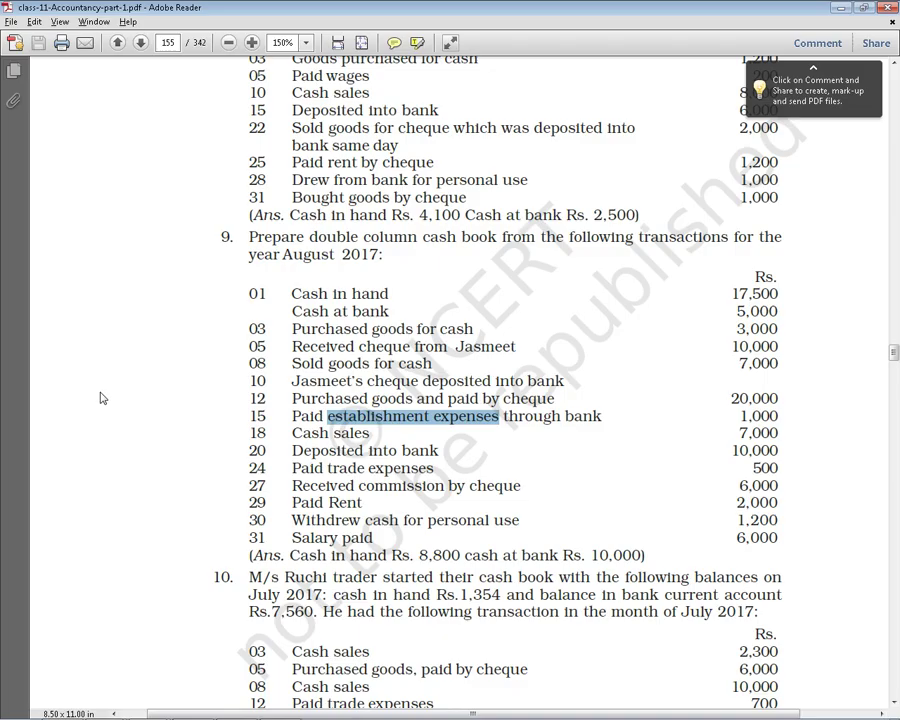
key(alt+Tab)
text(18-)
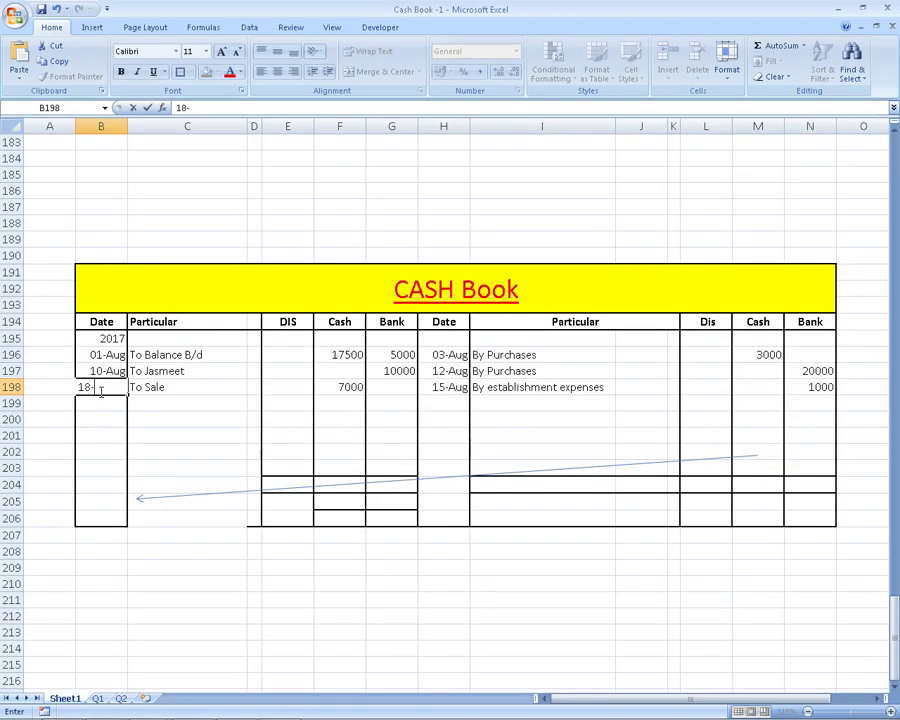
key(alt+Tab)
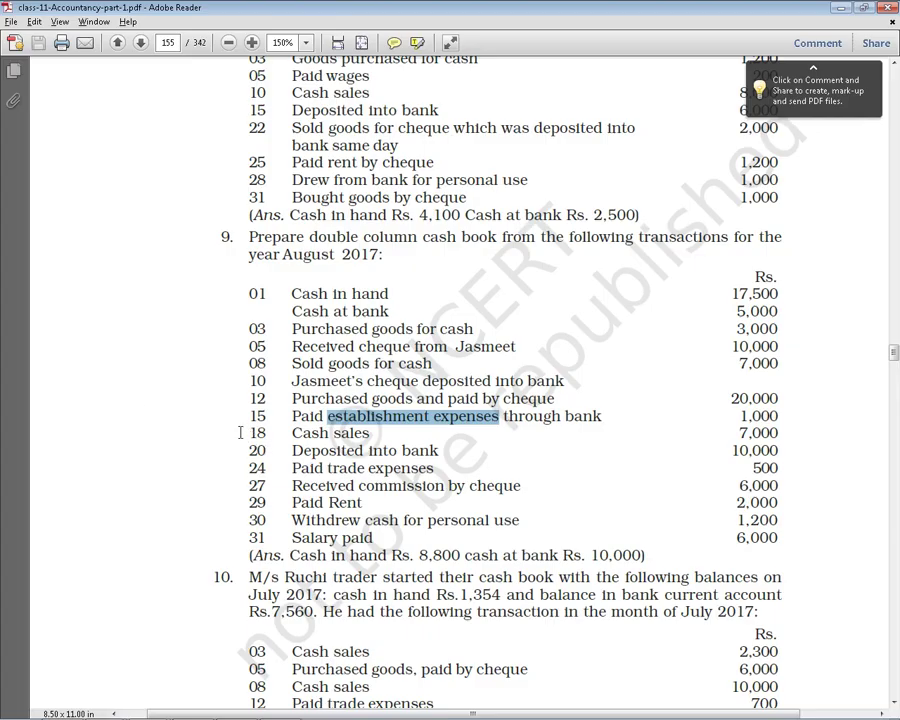
key(alt+Tab)
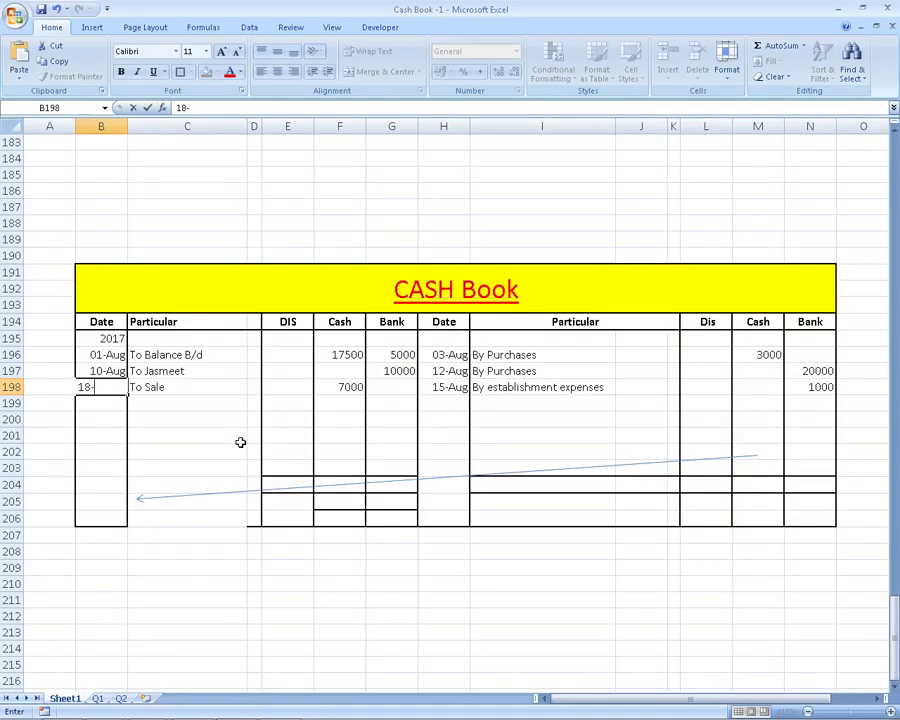
text(8)
key(Return)
key(alt+Tab)
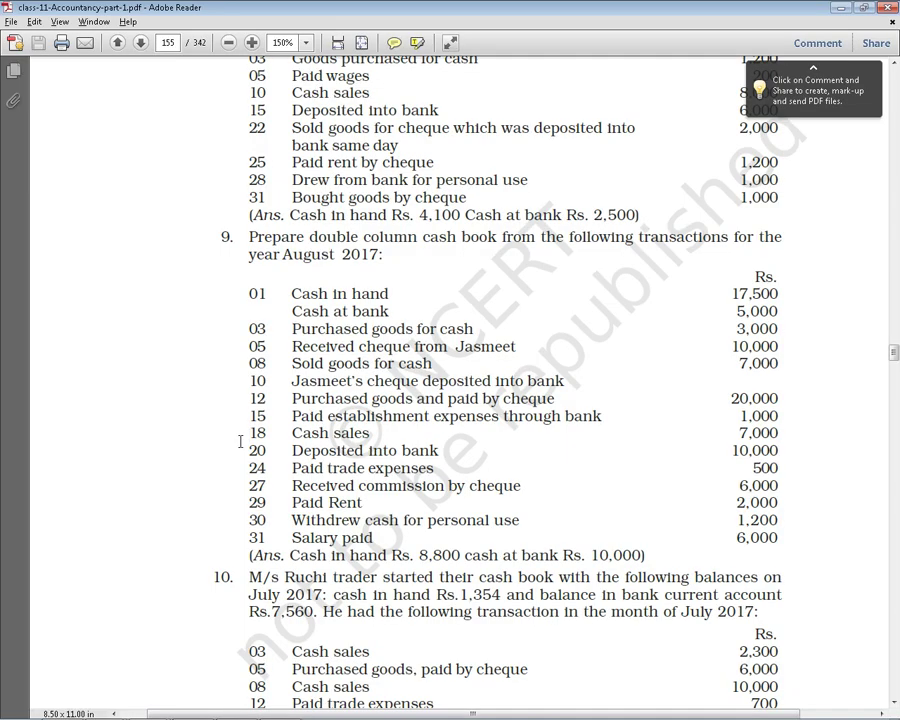
drag(248, 450, 395, 451)
click(372, 457)
key(alt+Tab)
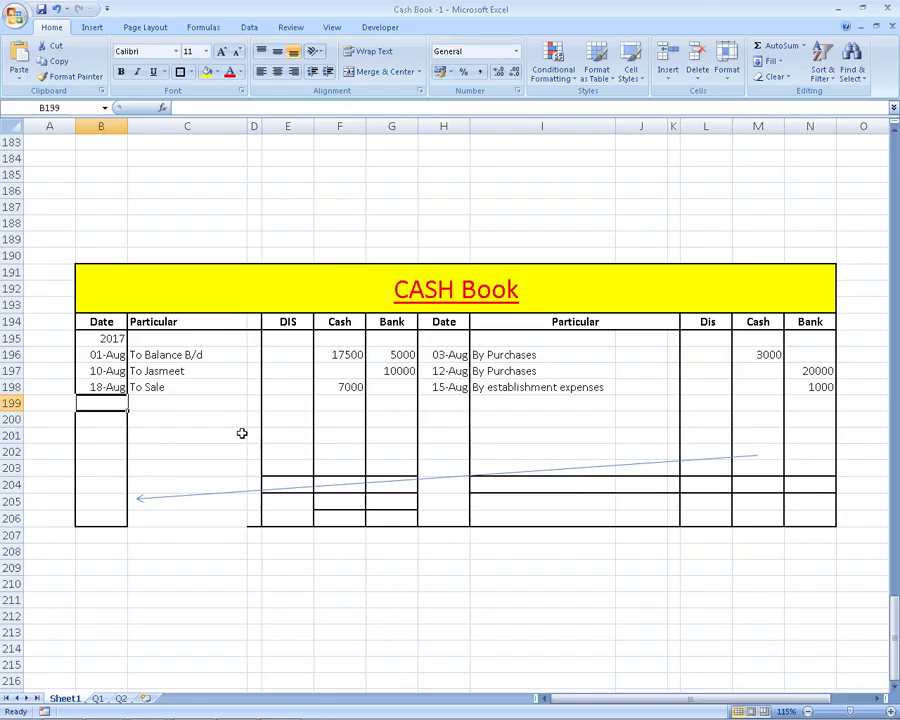
click(96, 386)
text(08-8)
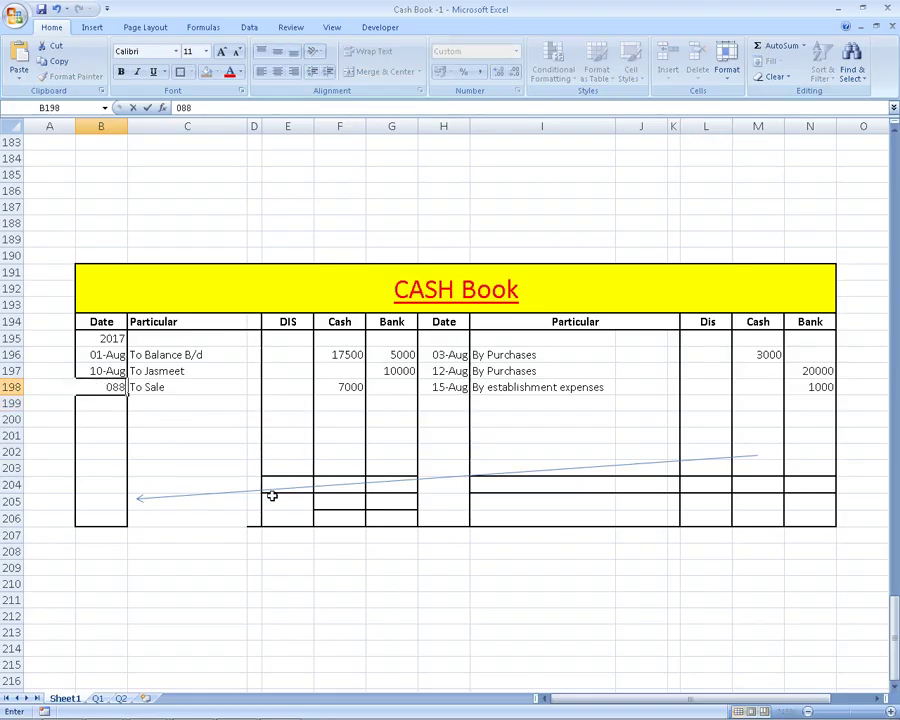
key(Return)
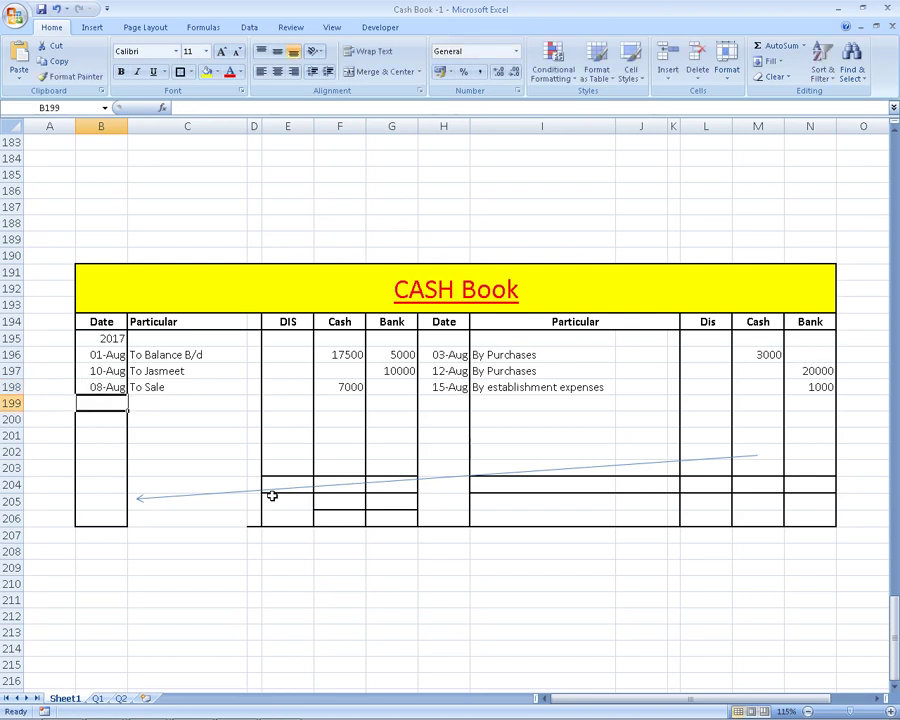
Add an 18-Aug 'To Sale' row with 7000 in the Cash column
text(18-8)
key(Return)
key(Up)
key(Right)
text(To Sale)
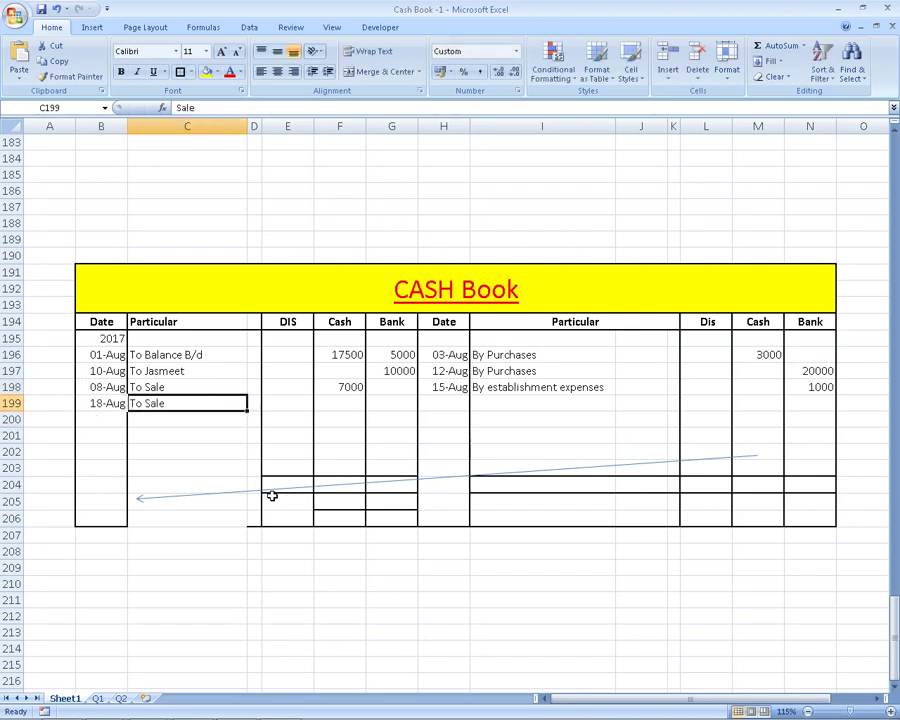
key(Right)
key(Right)
key(Right)
key(alt+Tab)
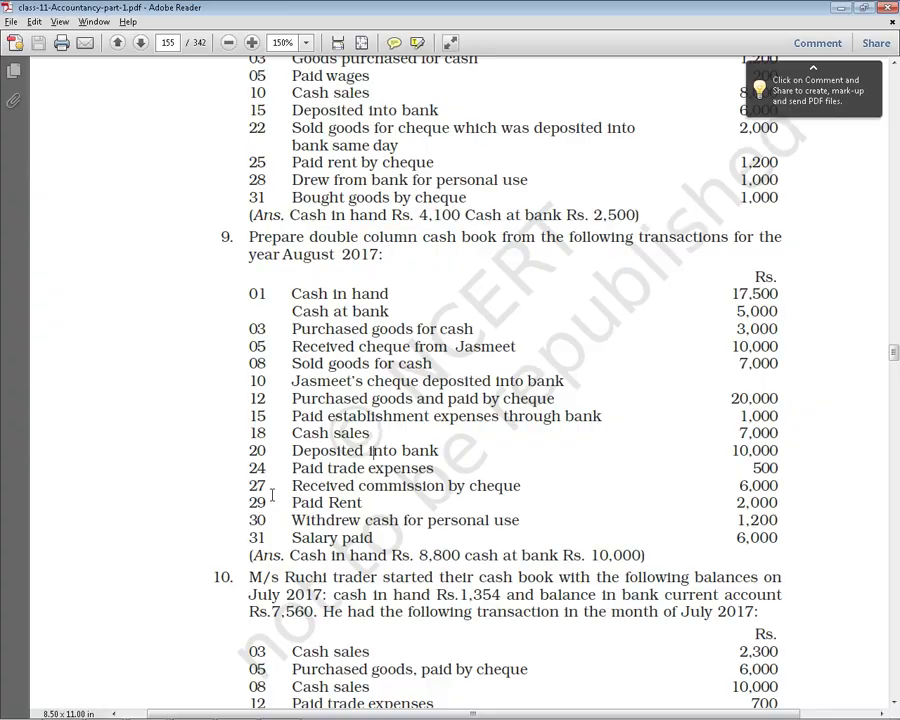
key(alt+Tab)
key(alt+Tab)
Review the 10,000 'Deposited into bank' transaction in the exercise PDF
key(alt+Tab)
text(7)
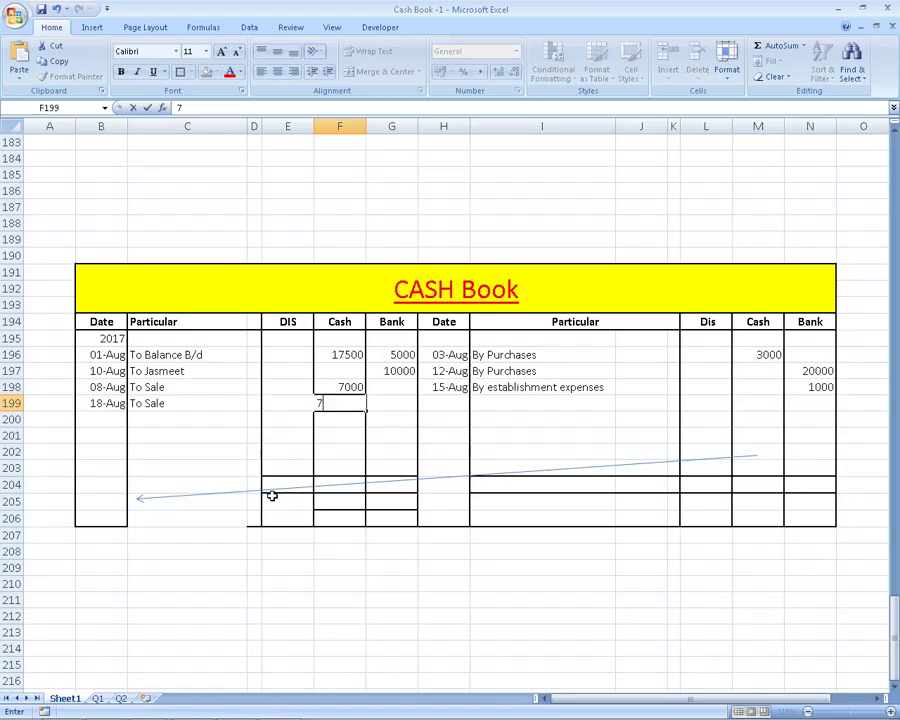
text(000)
key(Return)
key(alt+Tab)
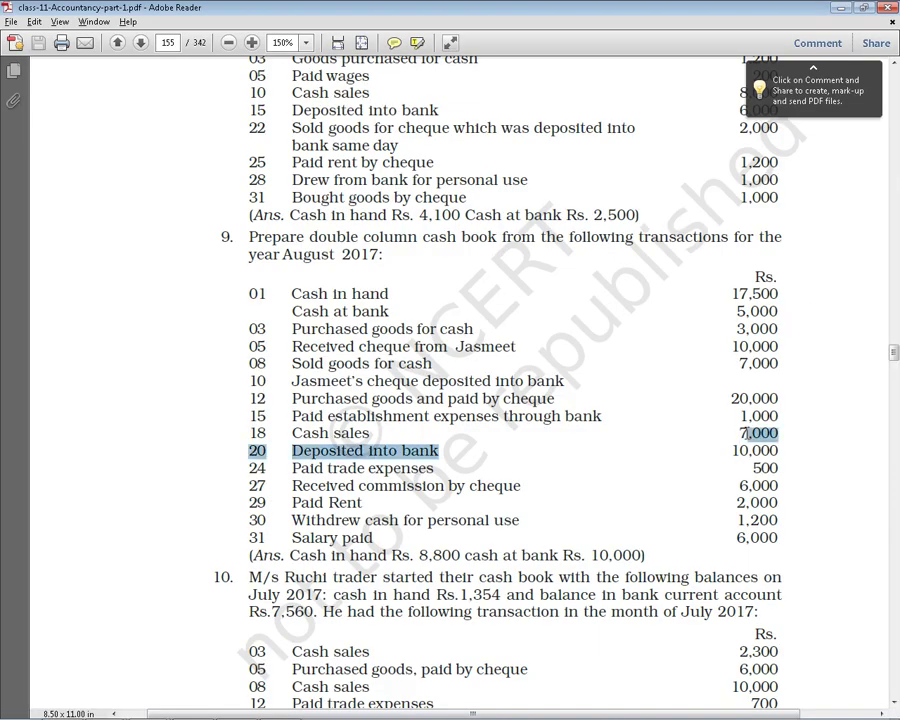
drag(739, 364, 755, 367)
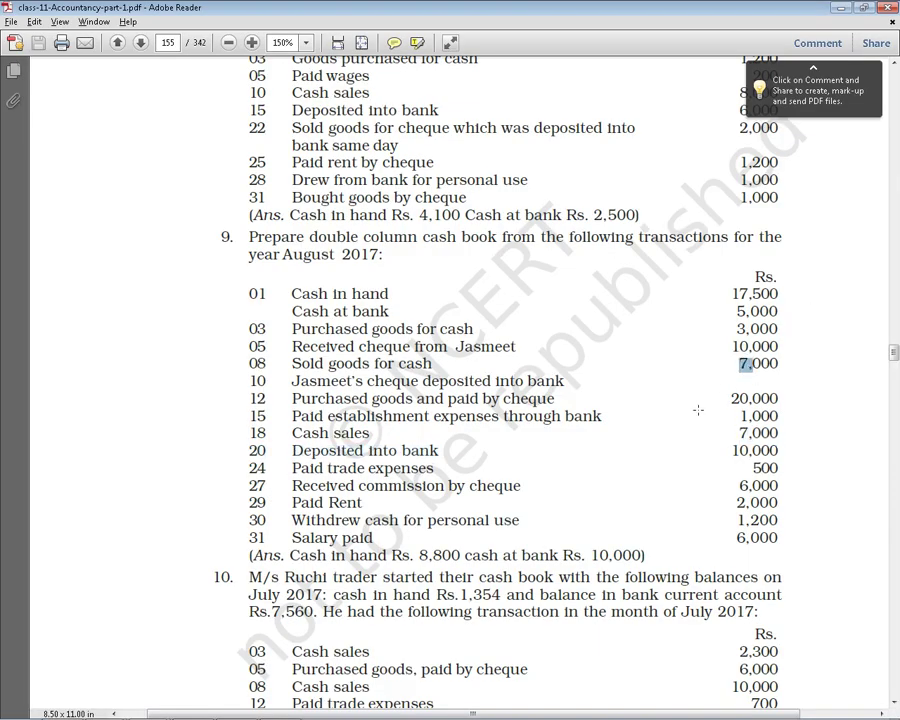
click(297, 450)
drag(297, 450, 438, 451)
drag(731, 451, 779, 451)
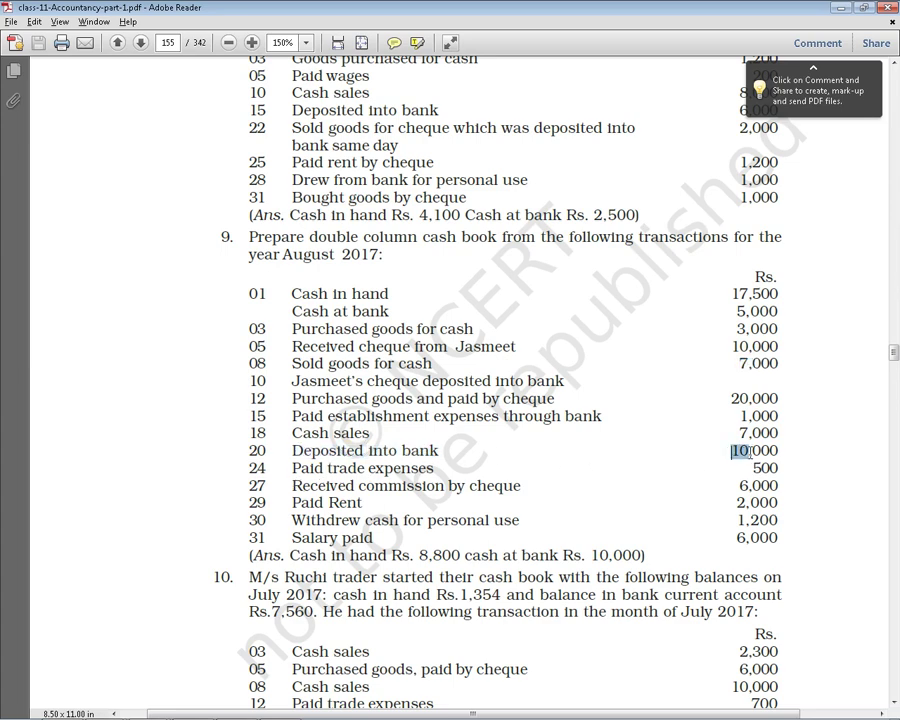
key(alt+Tab)
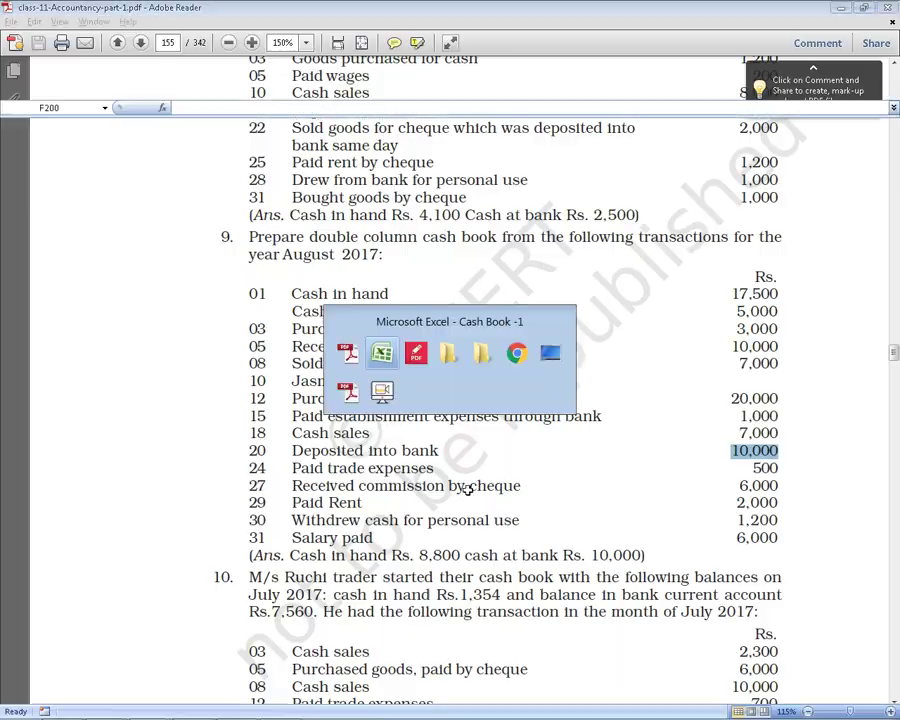
Enter the 'To CASH' narration in the next receipts row
click(172, 418)
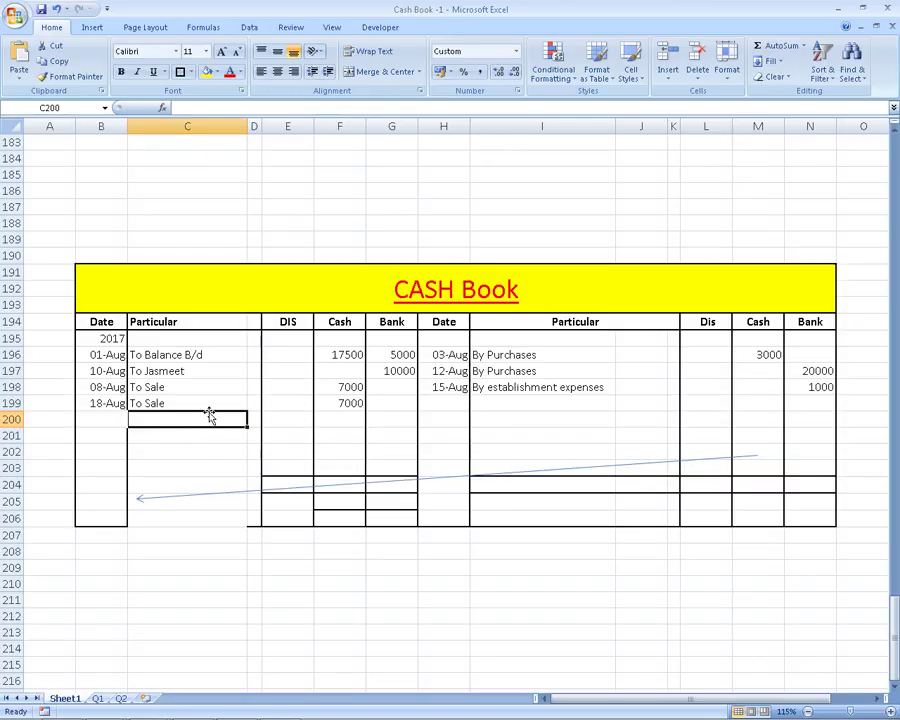
text(TO CASH)
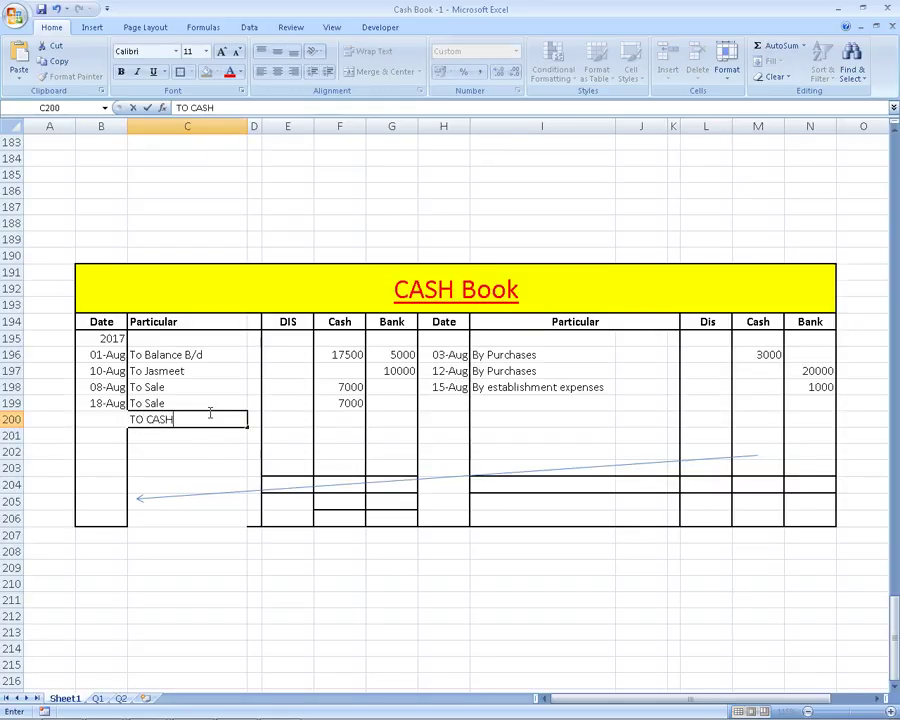
key(Return)
click(210, 413)
text(CAS)
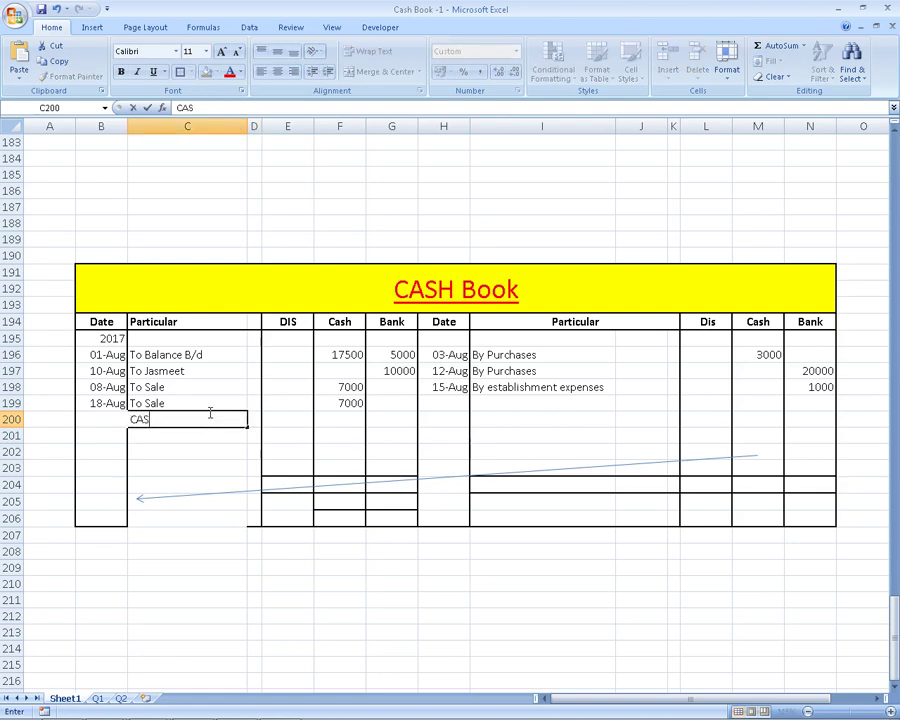
text(H)
key(Return)
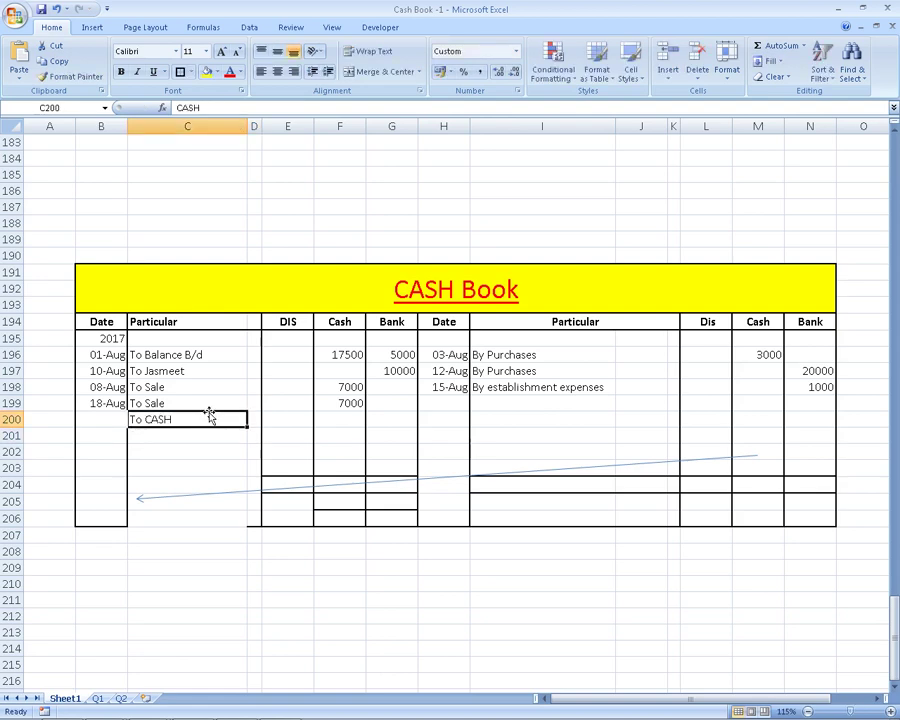
Review the bank deposit transaction in the exercise PDF
key(alt+Tab)
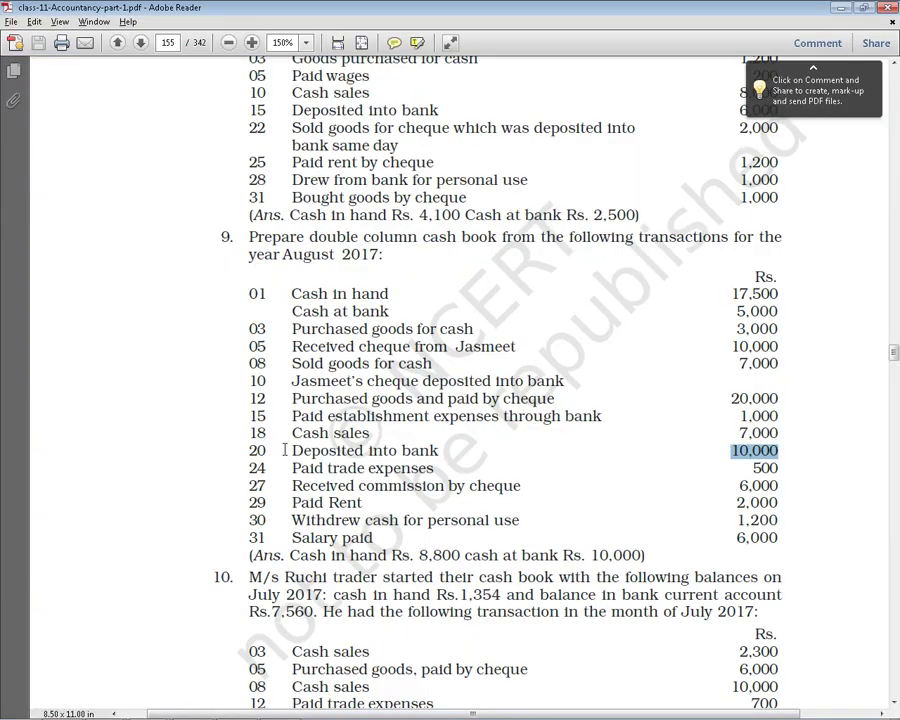
drag(291, 450, 410, 452)
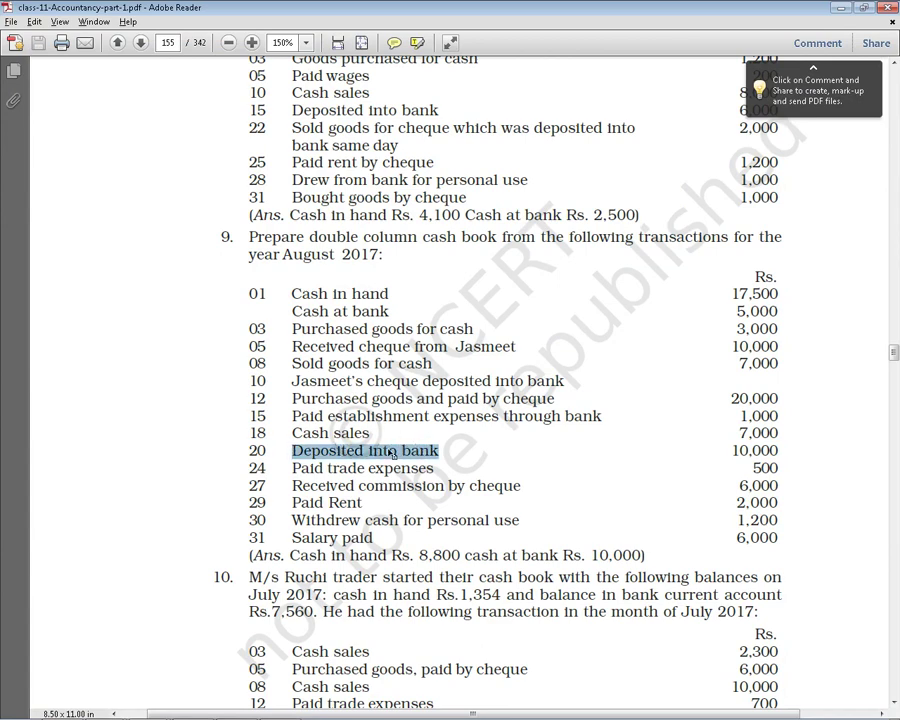
drag(320, 433, 302, 433)
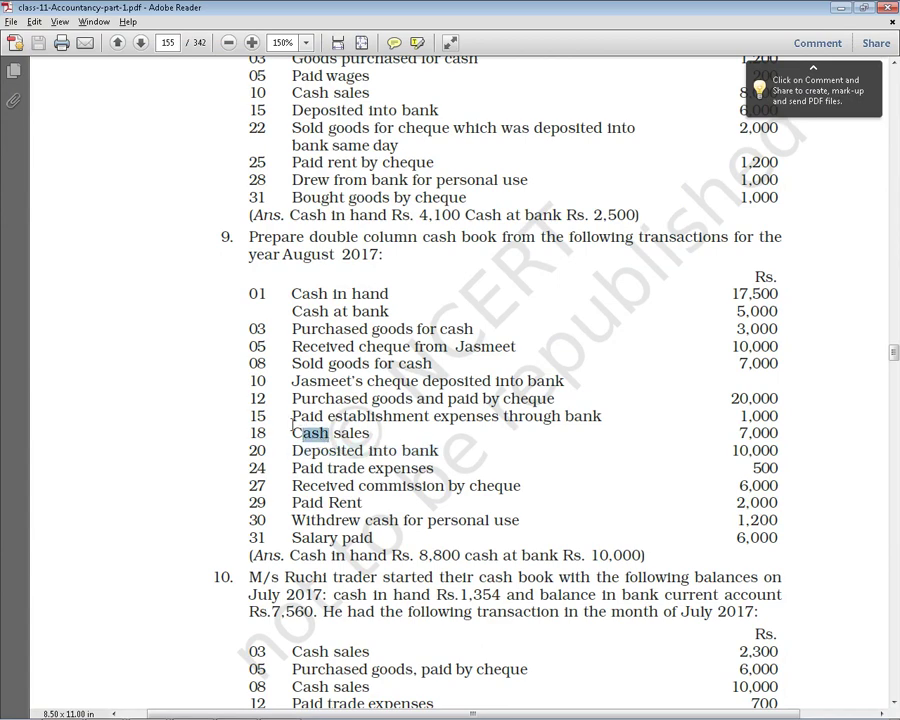
click(296, 414)
drag(292, 364, 454, 368)
key(alt+Tab)
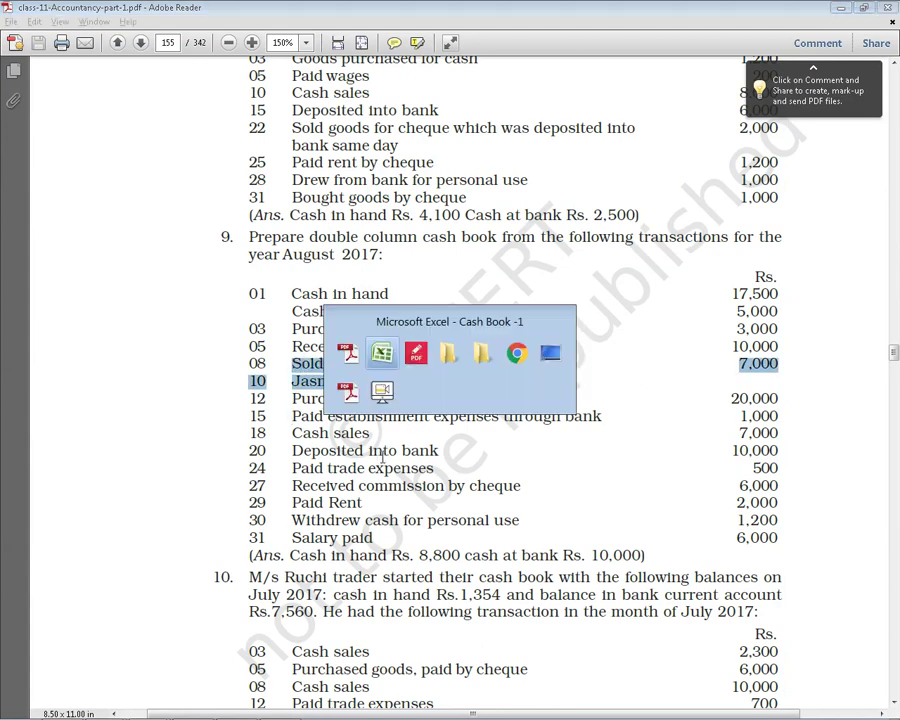
key(alt+Tab)
drag(293, 451, 438, 452)
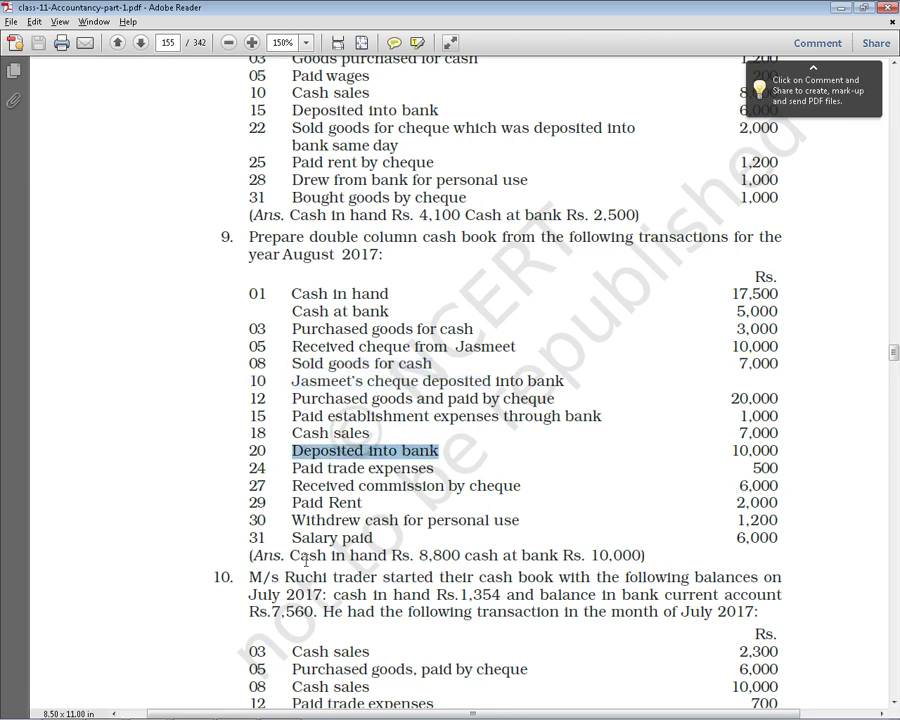
key(super)
key(alt+Tab)
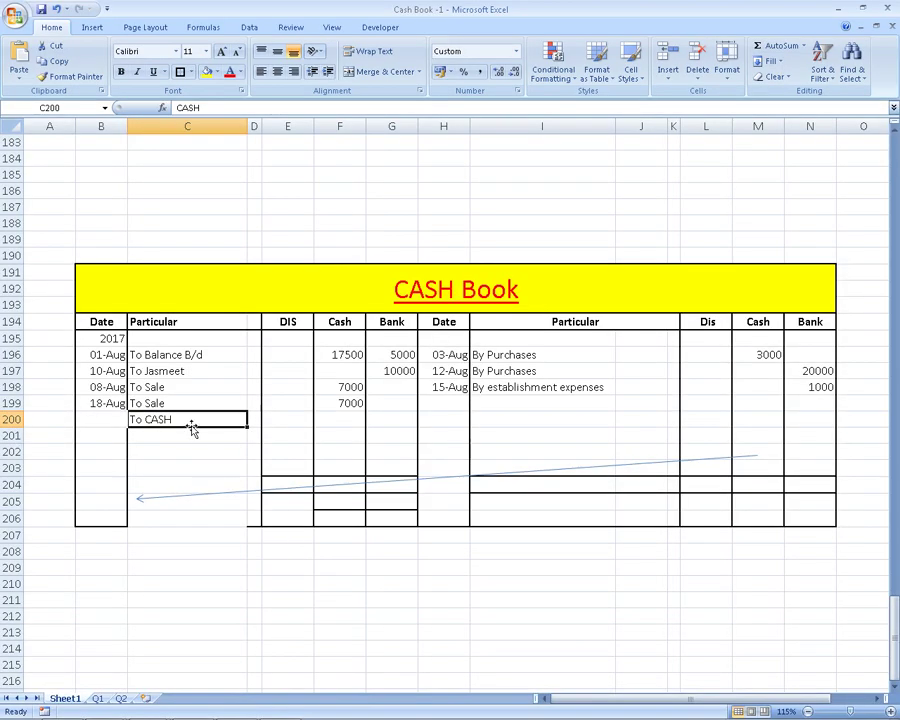
Mark To CASH with C and enter 10000 in the Bank column
click(258, 415)
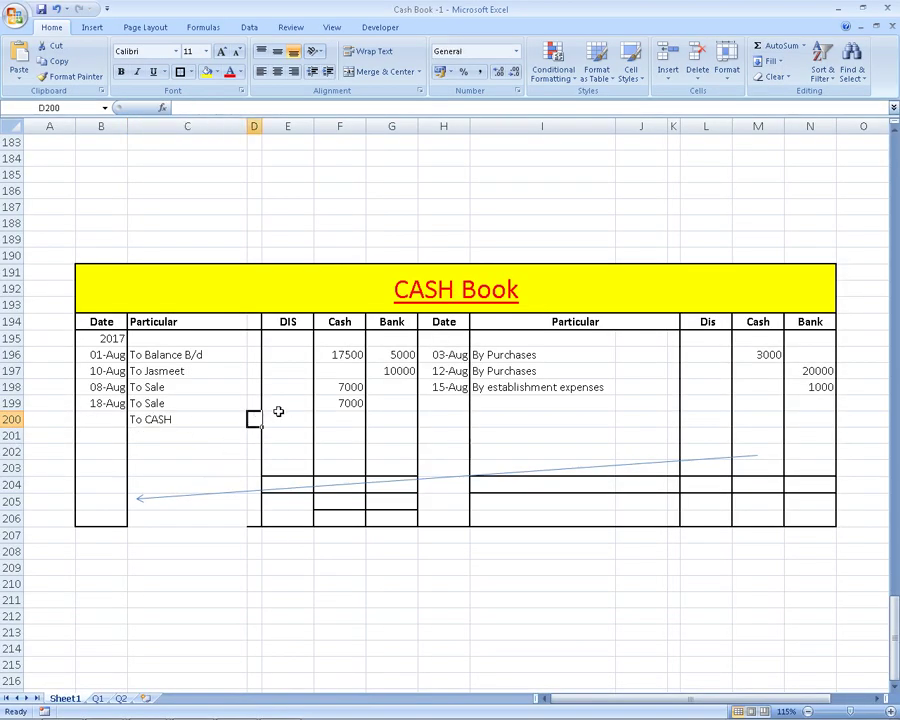
text(C)
key(Return)
click(281, 416)
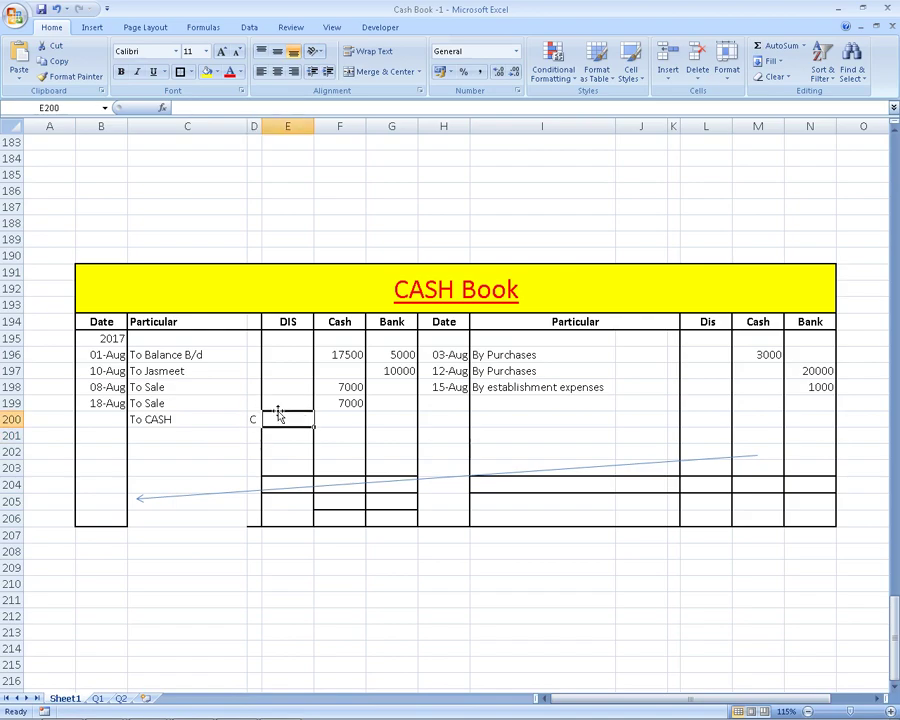
key(Right)
key(Right)
key(alt+Tab)
key(alt+Tab)
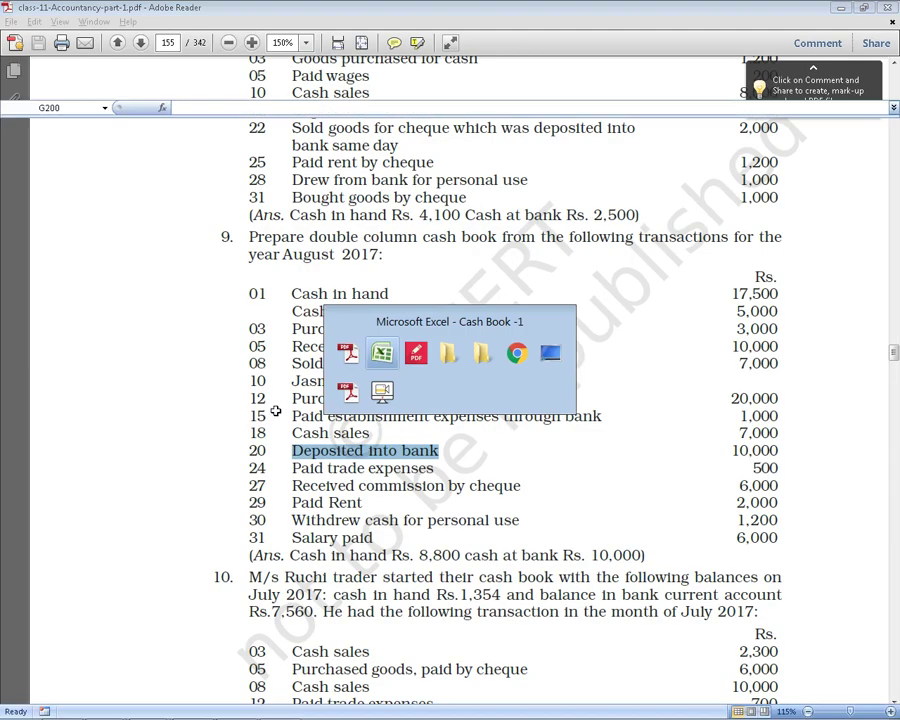
text(10000)
key(Return)
Date the To CASH receipt 20-Aug
key(Up)
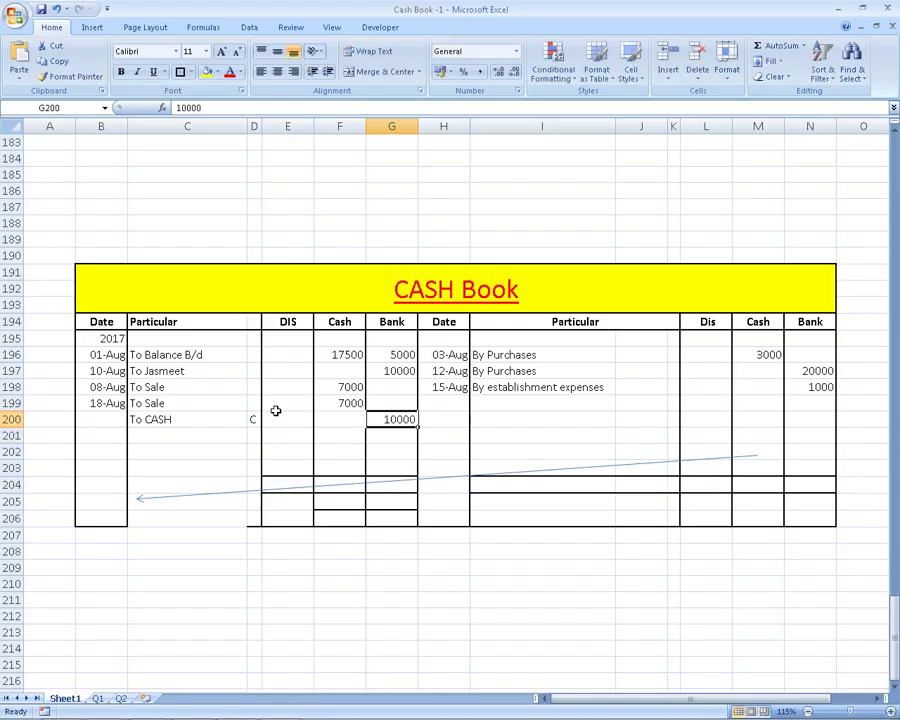
key(Right)
key(Up)
key(Left)
key(Left)
key(Left)
key(Left)
key(Left)
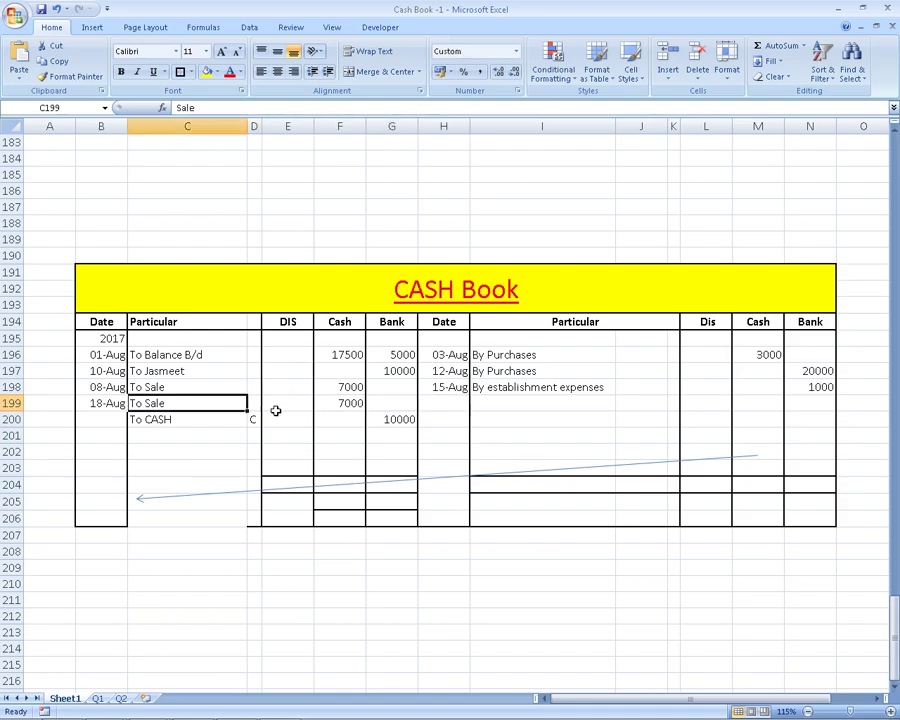
key(Down)
key(Left)
key(alt+Tab)
key(alt+Tab)
text(20)
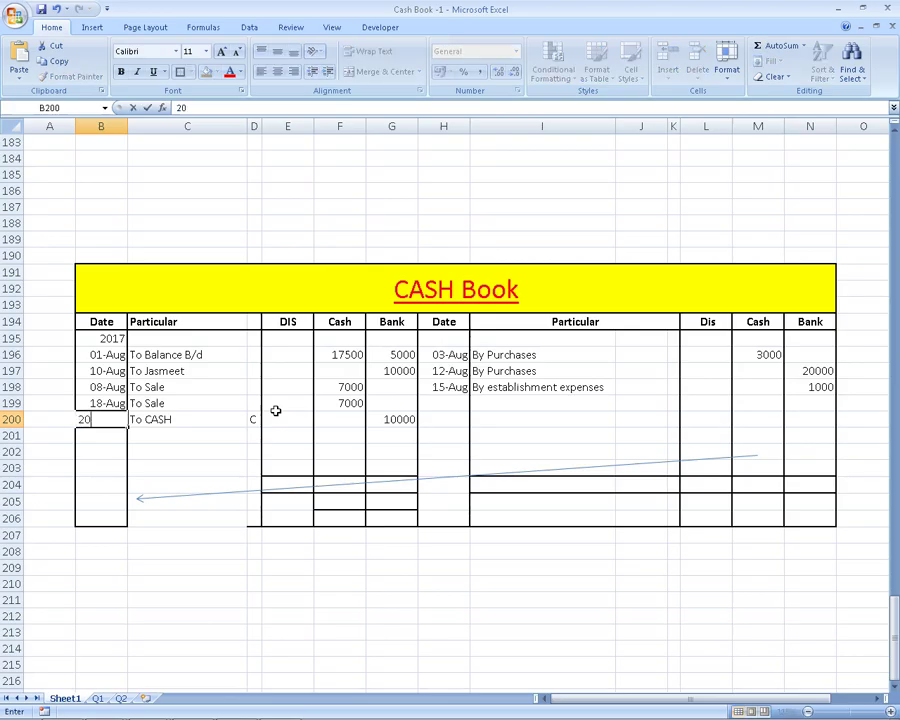
key(Return)
text(2)
key(BackSpace)
key(Up)
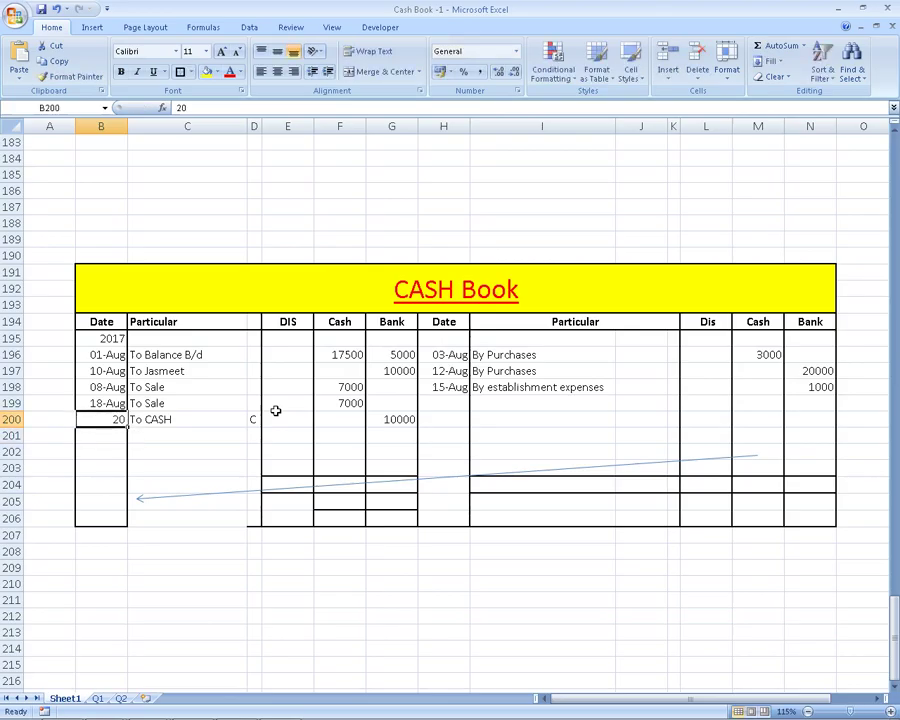
text(20-aug)
key(Return)
Enter 20-Aug as the date on the credit side
key(Right)
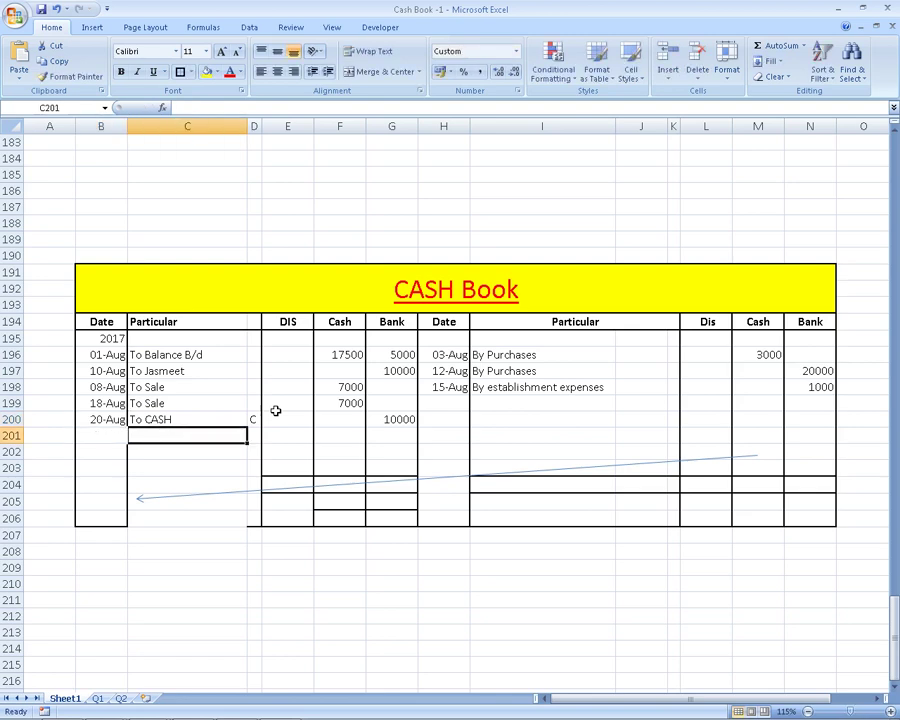
key(Up)
key(Right)
key(Right)
key(Right)
key(Right)
key(Right)
key(Up)
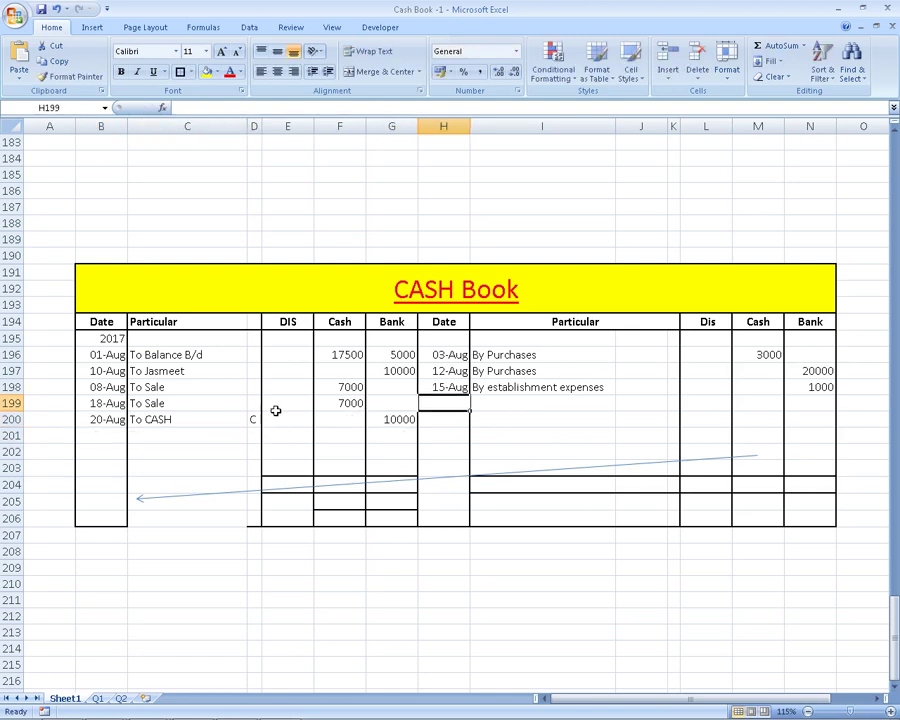
text(20-aug)
key(Return)
key(Right)
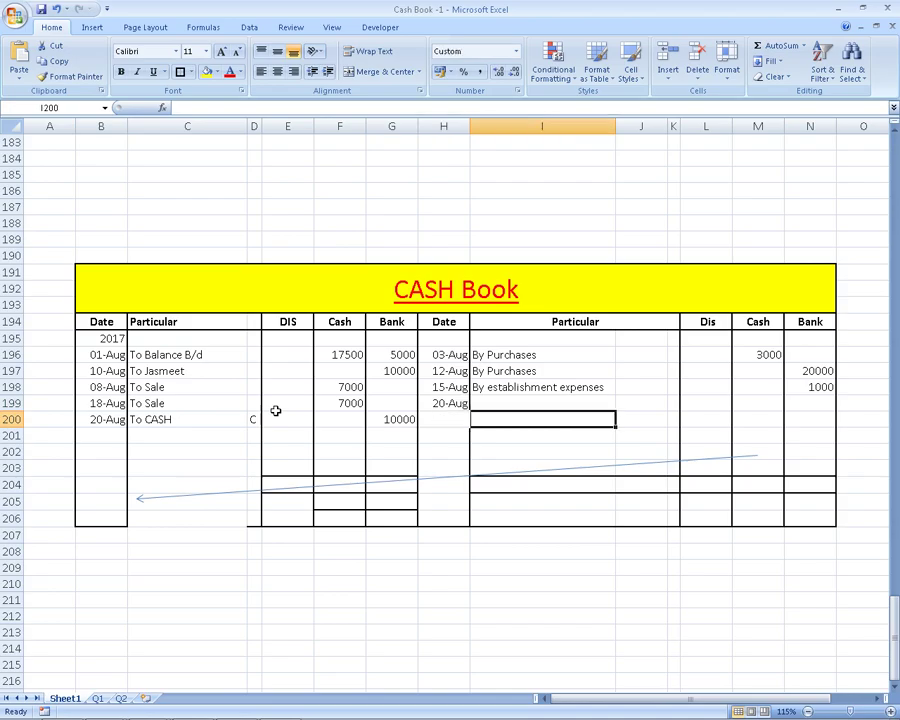
key(alt+Tab)
key(alt+Tab)
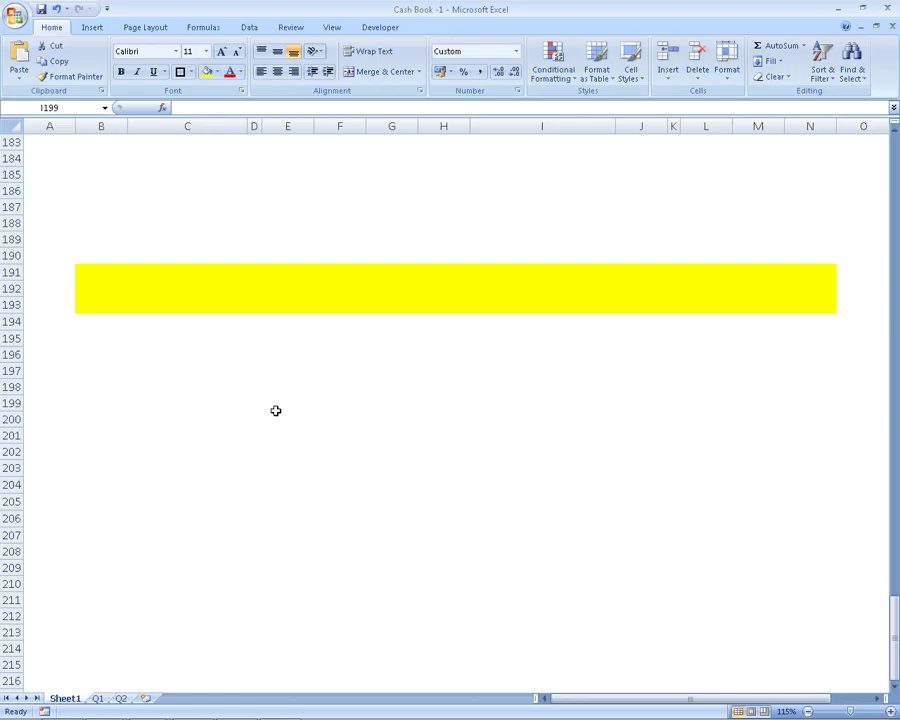
key(alt+Tab)
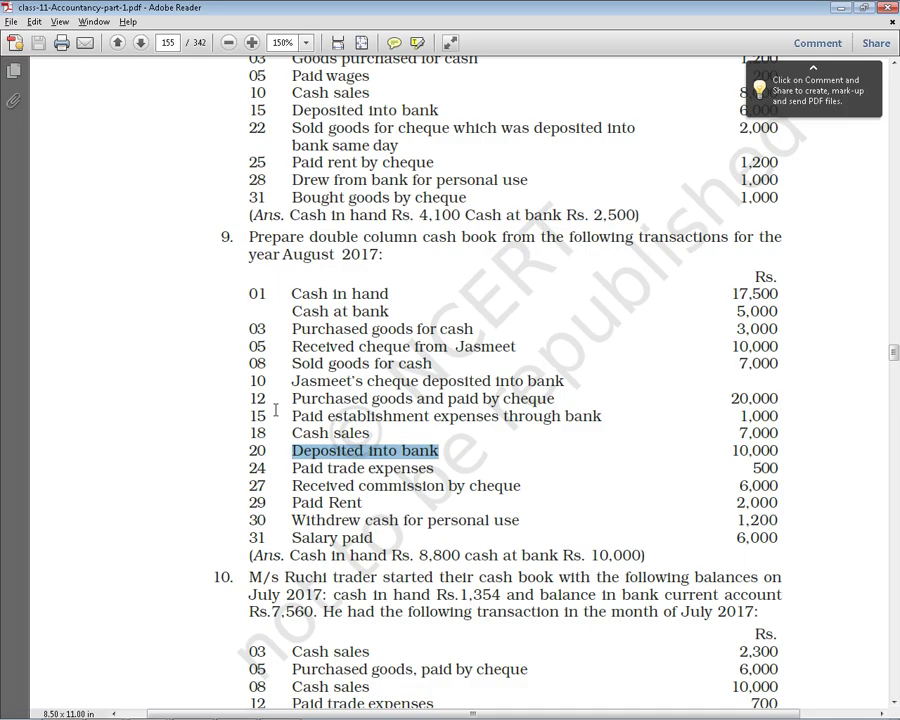
key(alt+Tab)
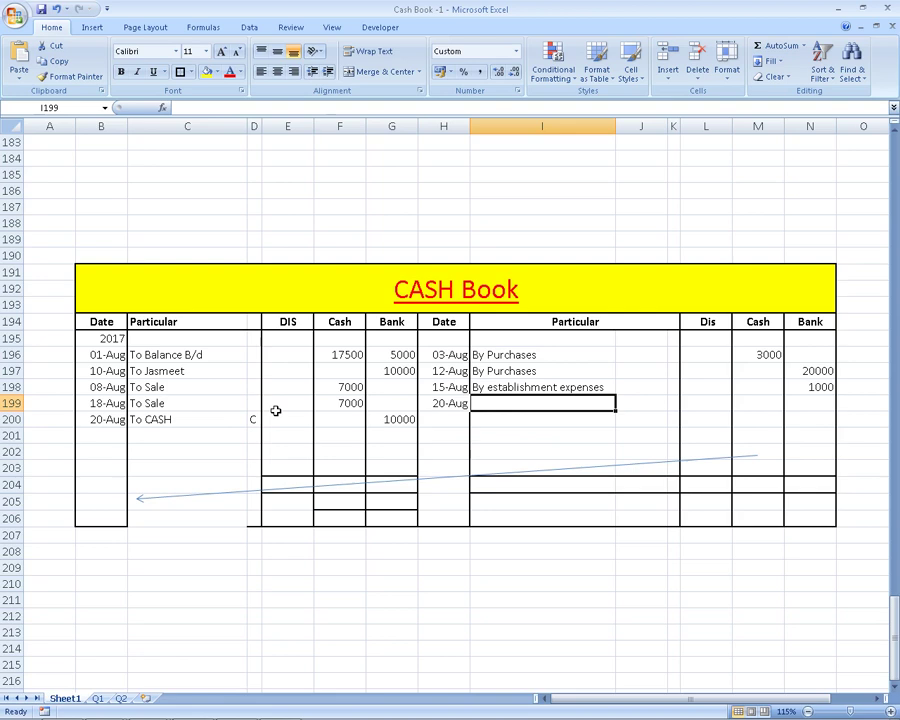
Enter 'By Bank' with 10000 in the credit-side Cash column
text(p)
key(BackSpace)
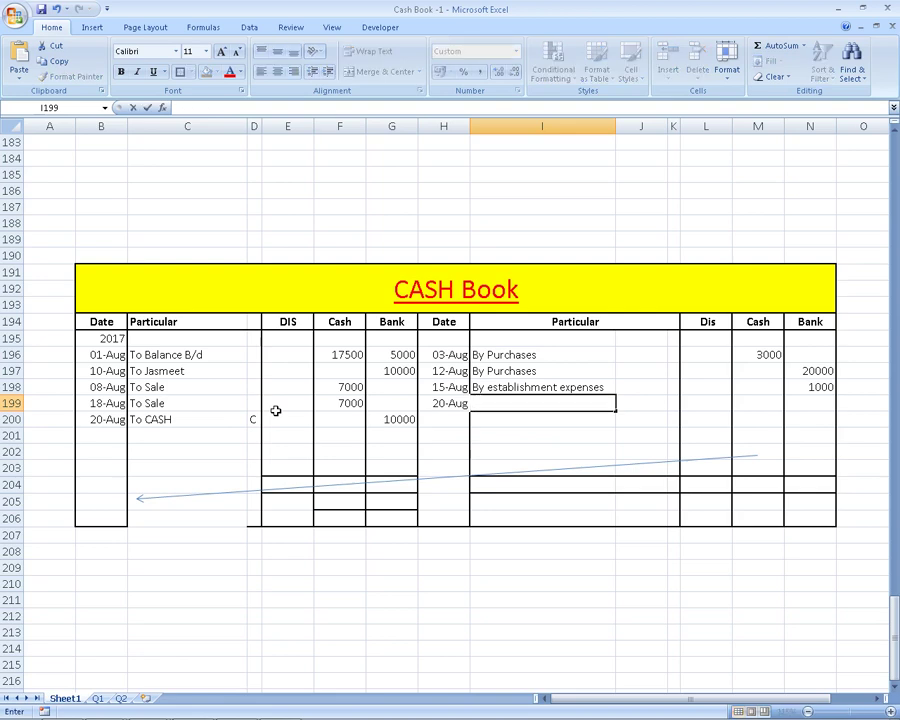
text(BA)
key(BackSpace)
text(y Bank)
key(Return)
key(Up)
key(Right)
key(Right)
key(Right)
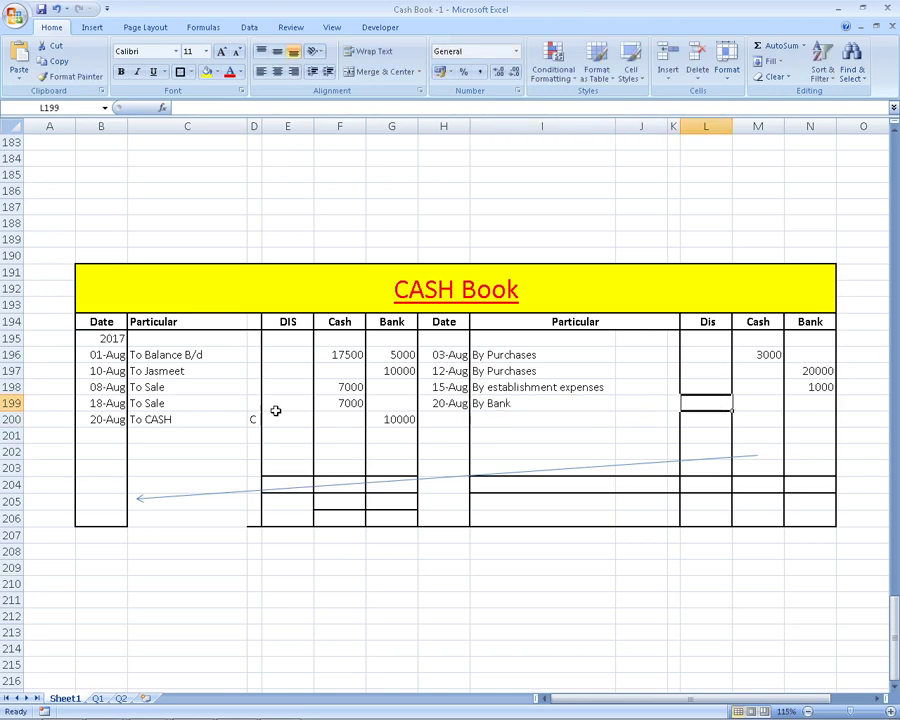
key(Right)
key(Right)
key(Left)
text(10)
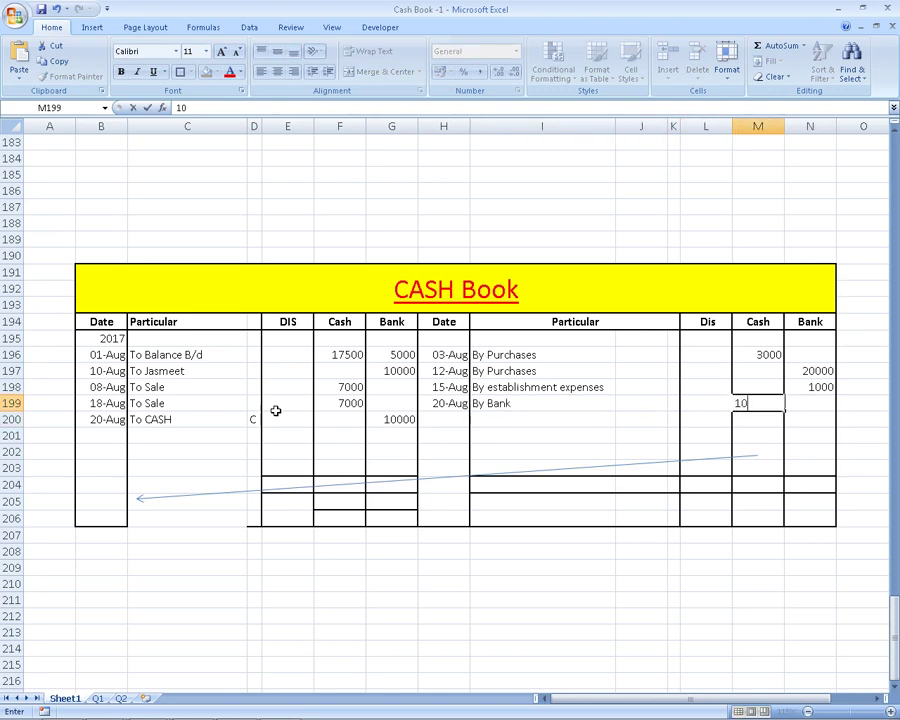
text(000)
key(Return)
Mark the By Bank entry with C as a contra entry
key(Left)
key(Left)
key(Left)
key(Left)
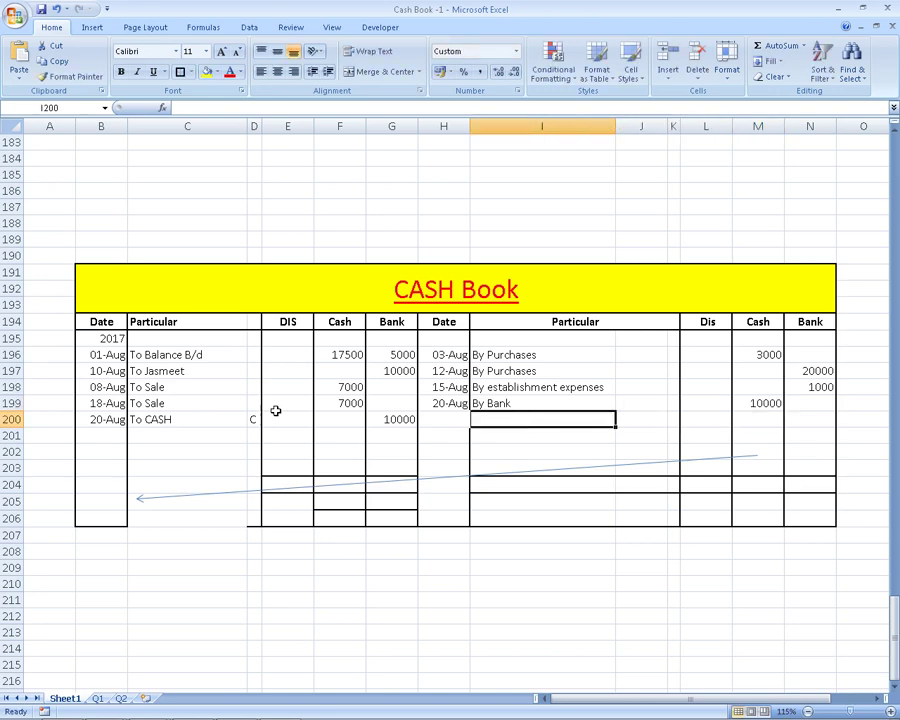
key(Right)
key(Right)
key(Up)
text(C)
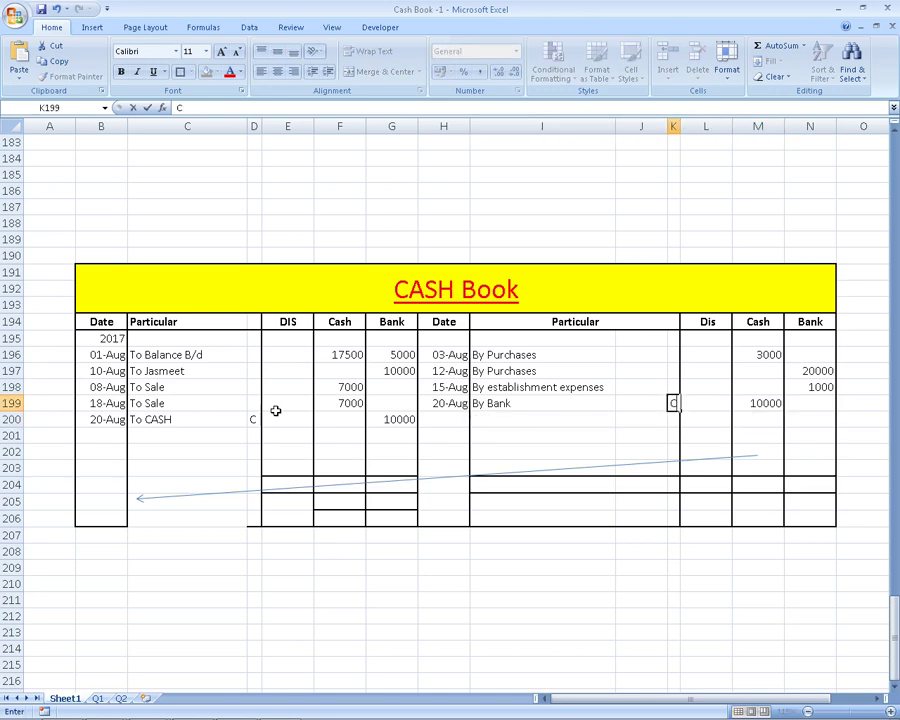
key(Return)
key(Left)
key(Left)
key(Left)
key(alt+Tab)
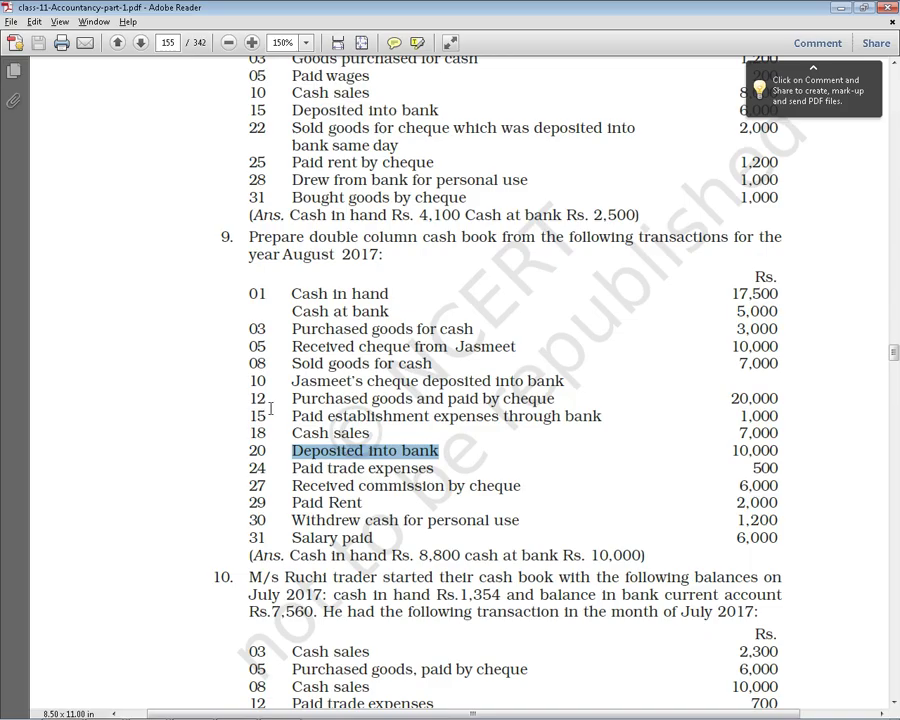
Date the next credit-side payment 24-Aug after reading the trade expense in the exercise
double_click(336, 468)
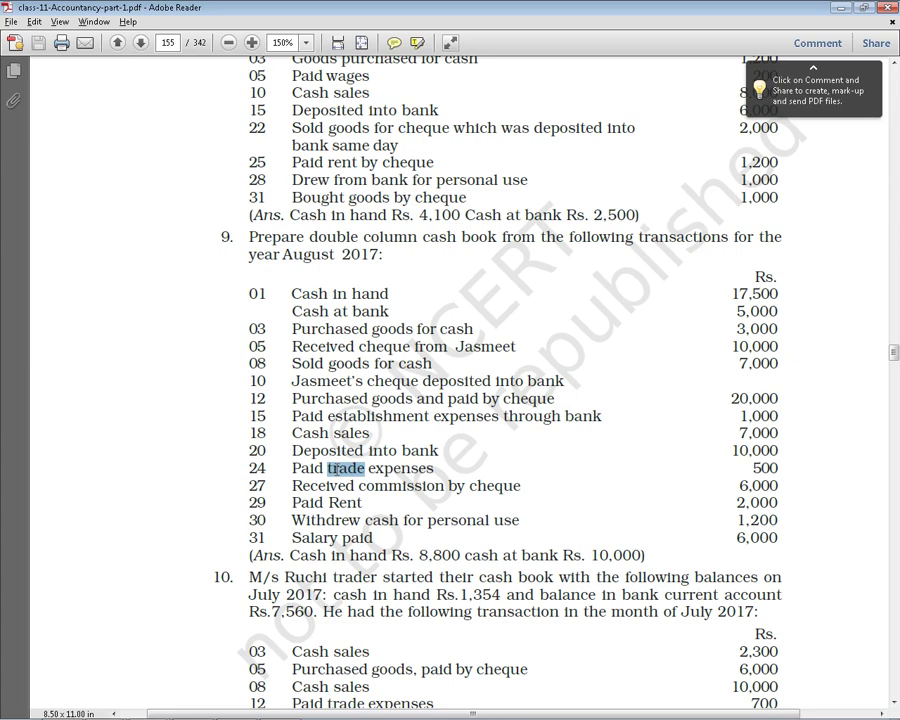
click(347, 470)
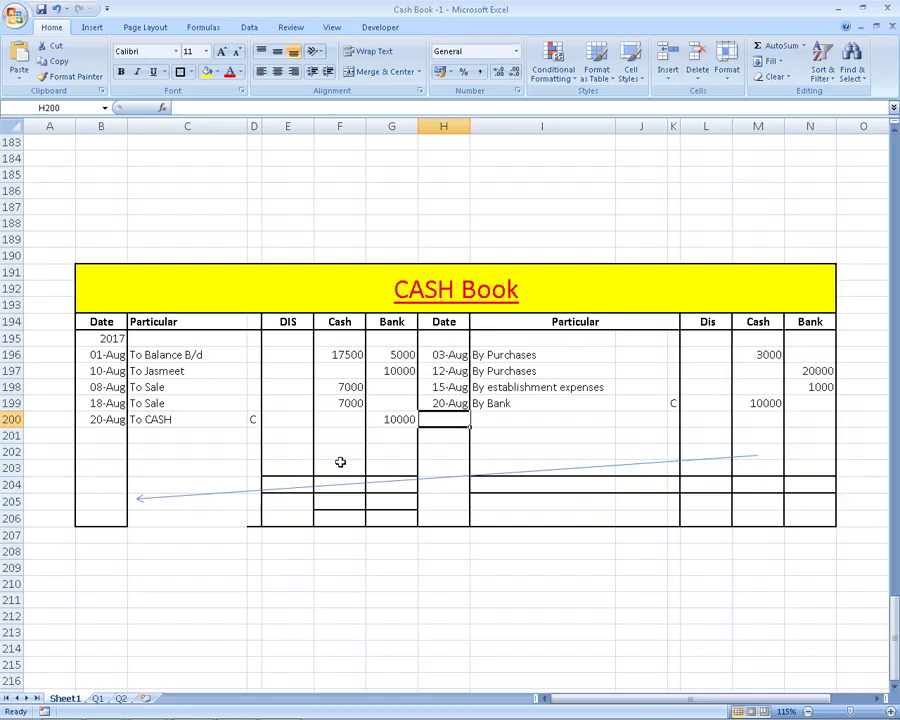
key(alt+Tab)
text(24-aug)
key(Return)
key(Up)
key(Right)
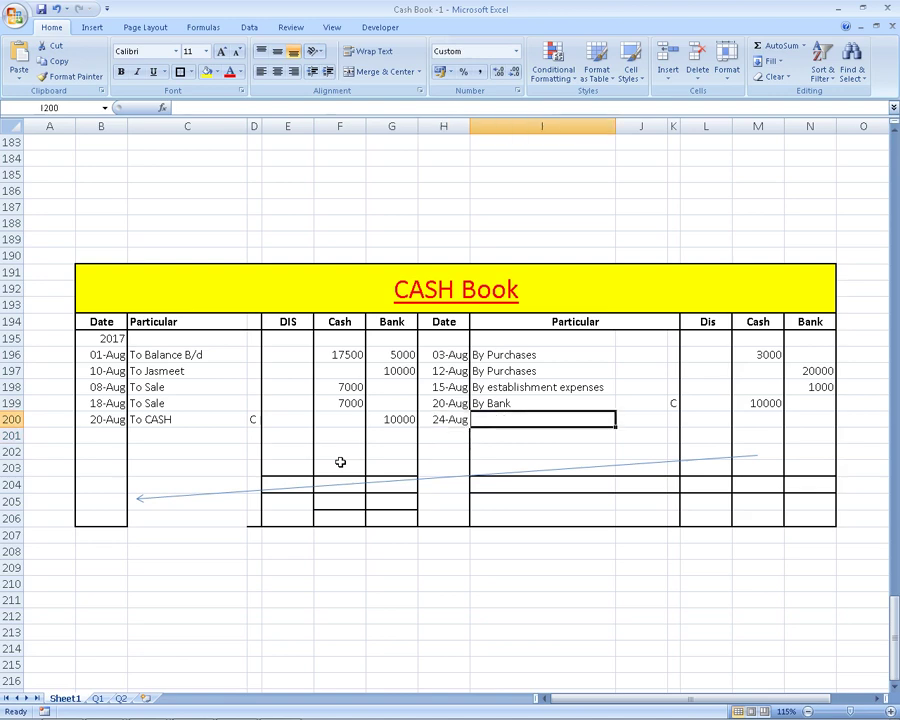
Enter 'By Trade Exp' as the payment's particulars
text(Trea)
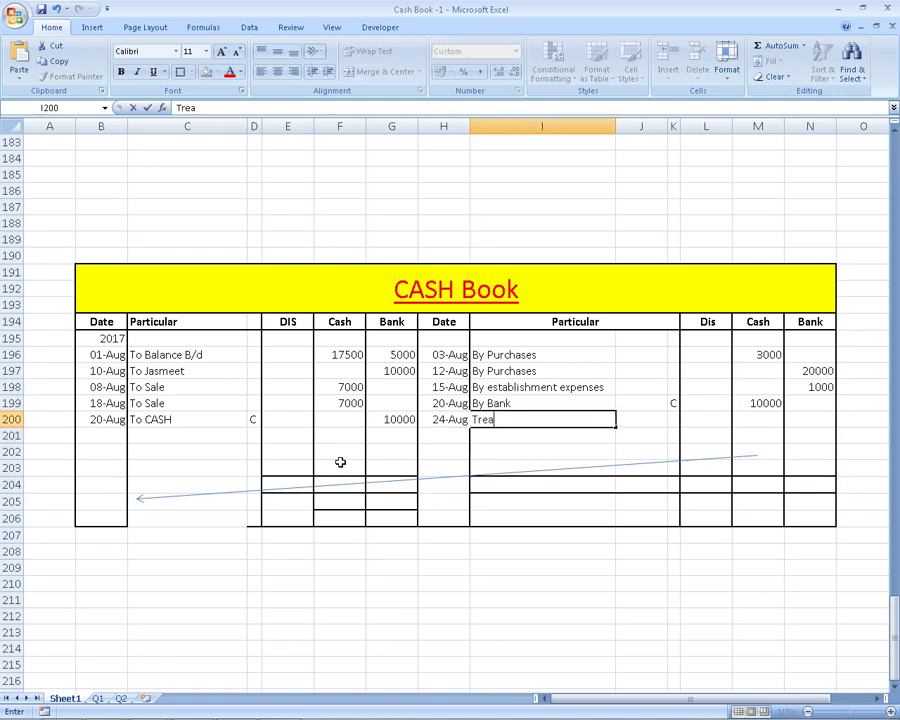
key(BackSpace)
key(BackSpace)
text(ade E)
text(xp)
key(Home)
text(By)
key(Return)
key(Up)
Enter 500 in the credit-side Cash column
key(Right)
key(Right)
key(Right)
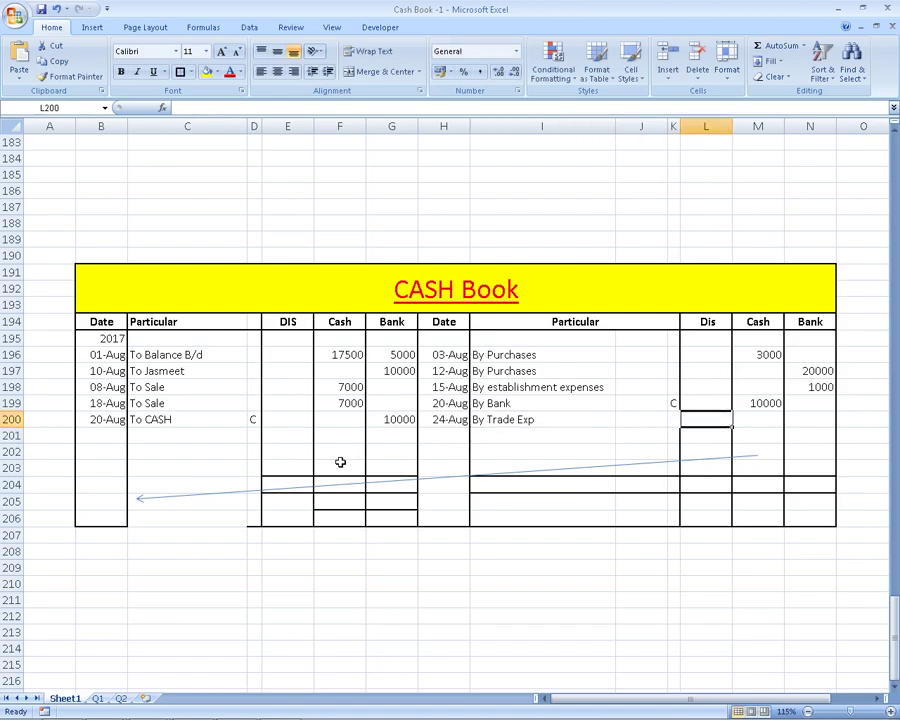
key(alt+Tab)
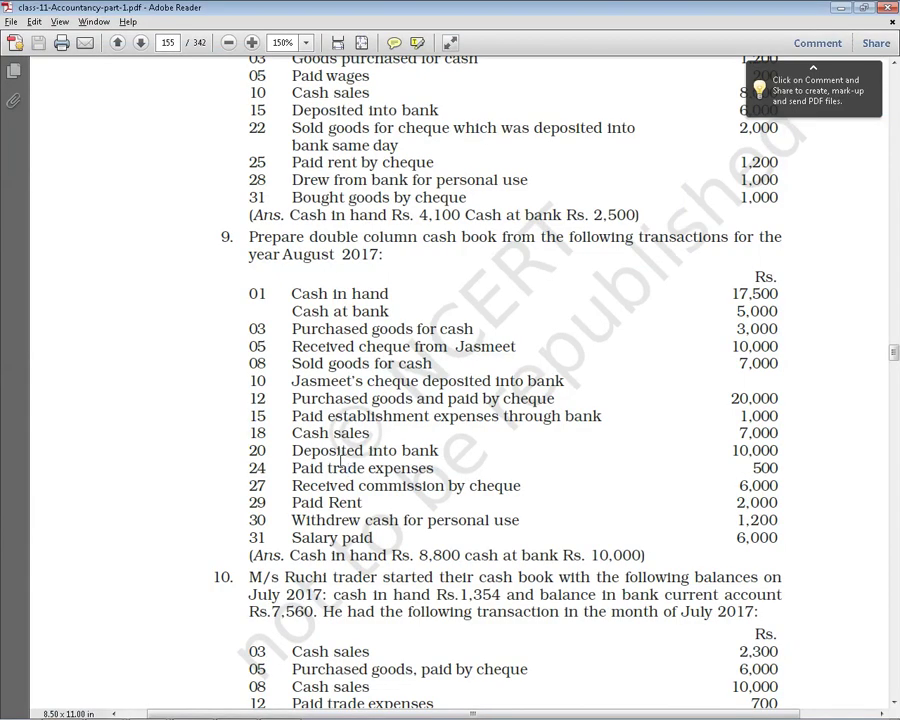
key(alt+Tab)
text(500)
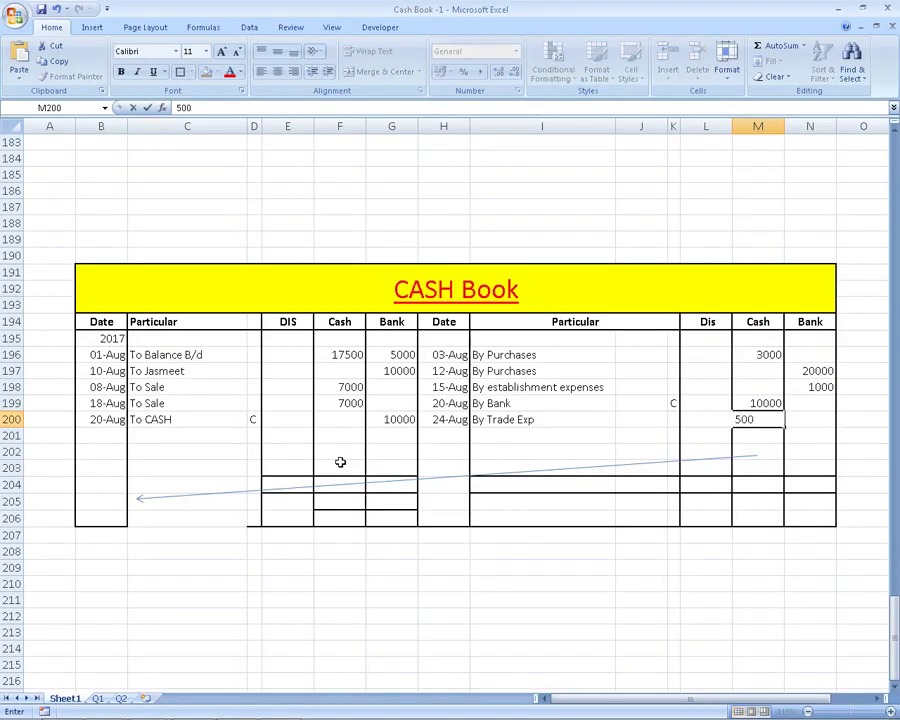
key(Return)
key(alt+Tab)
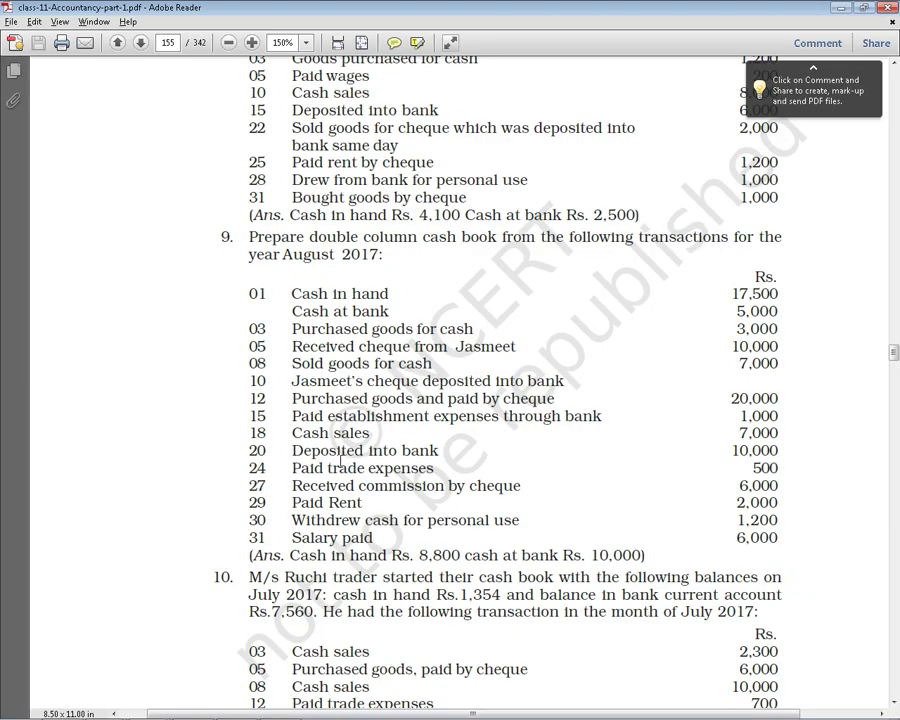
key(alt+Tab)
text(500)
key(Return)
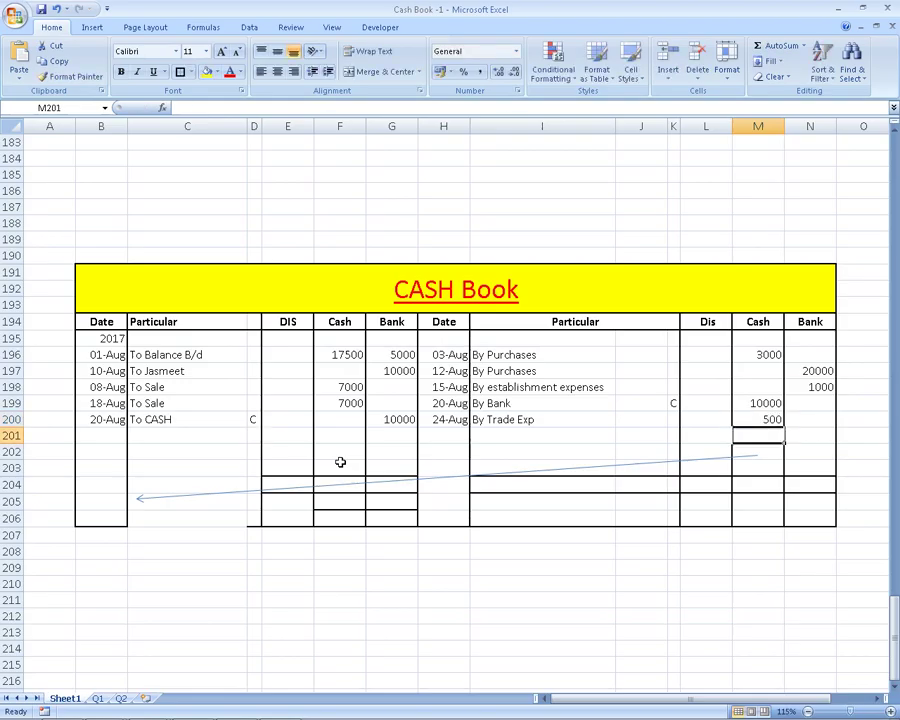
key(alt+Tab)
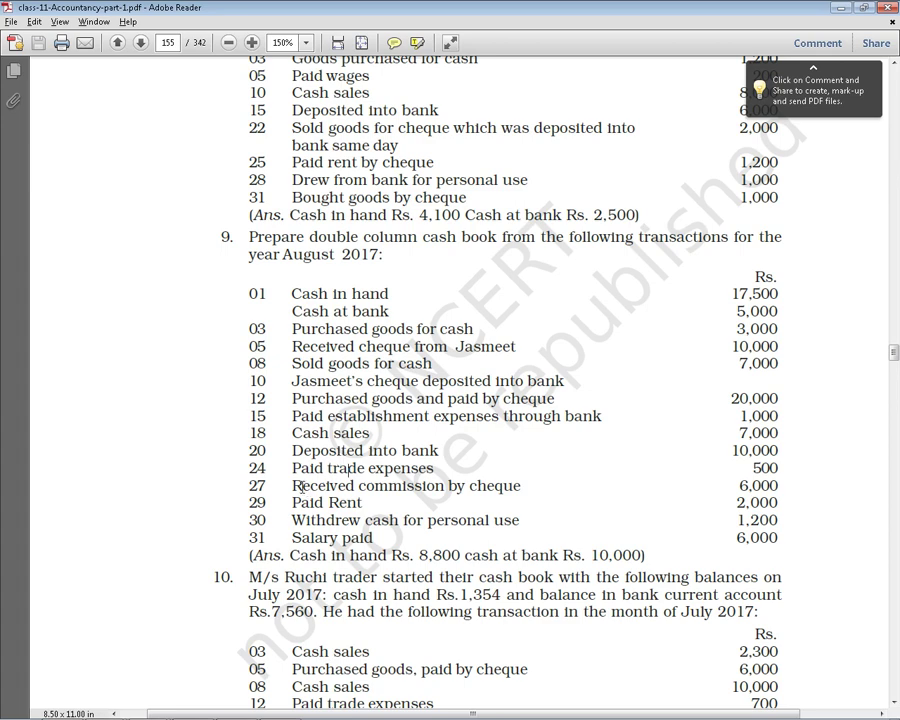
Highlight the 27-Aug 'Received commission by cheque' line in the PDF exercise, then go back to Excel
drag(292, 485, 520, 485)
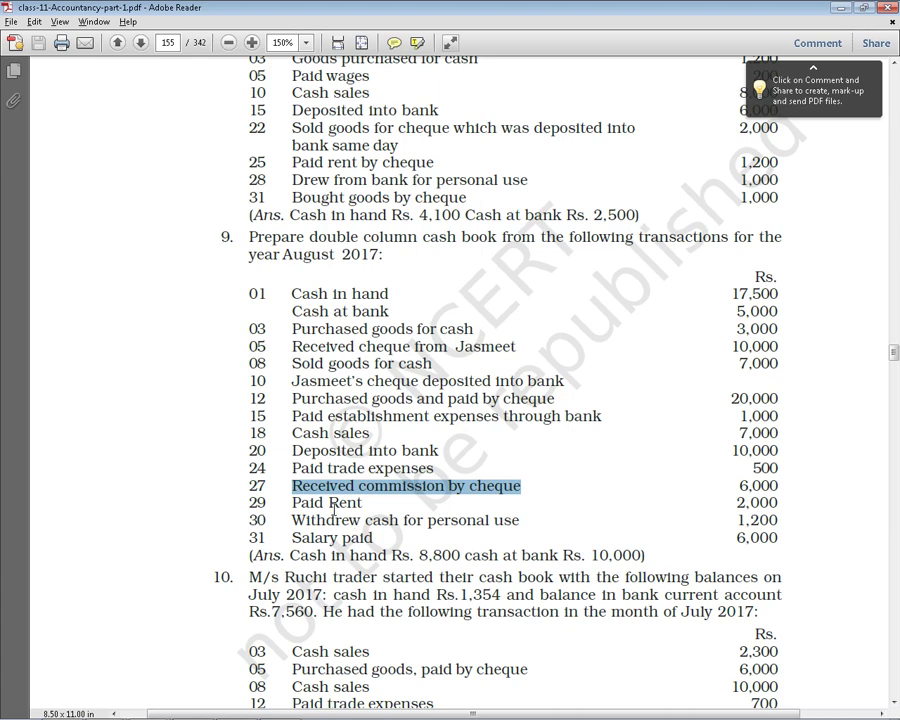
click(517, 487)
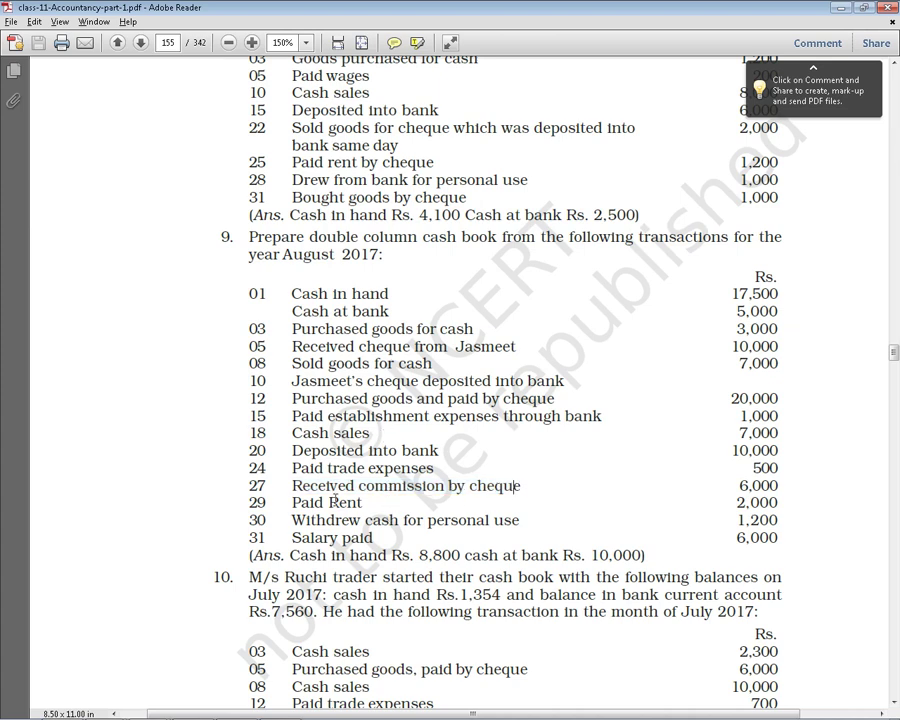
scroll(235, 355, up, 2)
scroll(235, 356, down, 1)
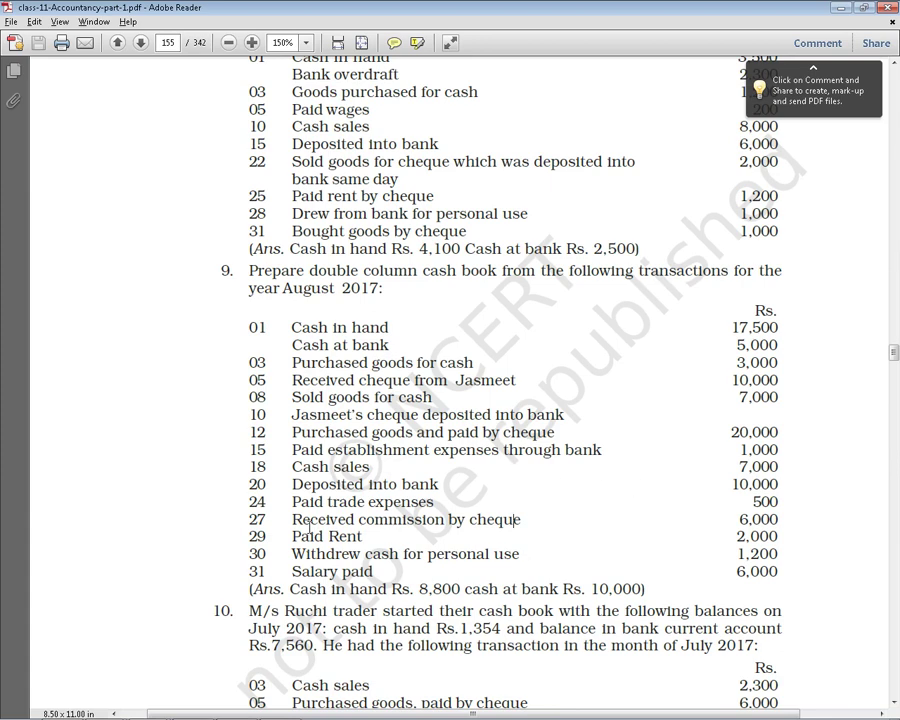
drag(291, 517, 502, 508)
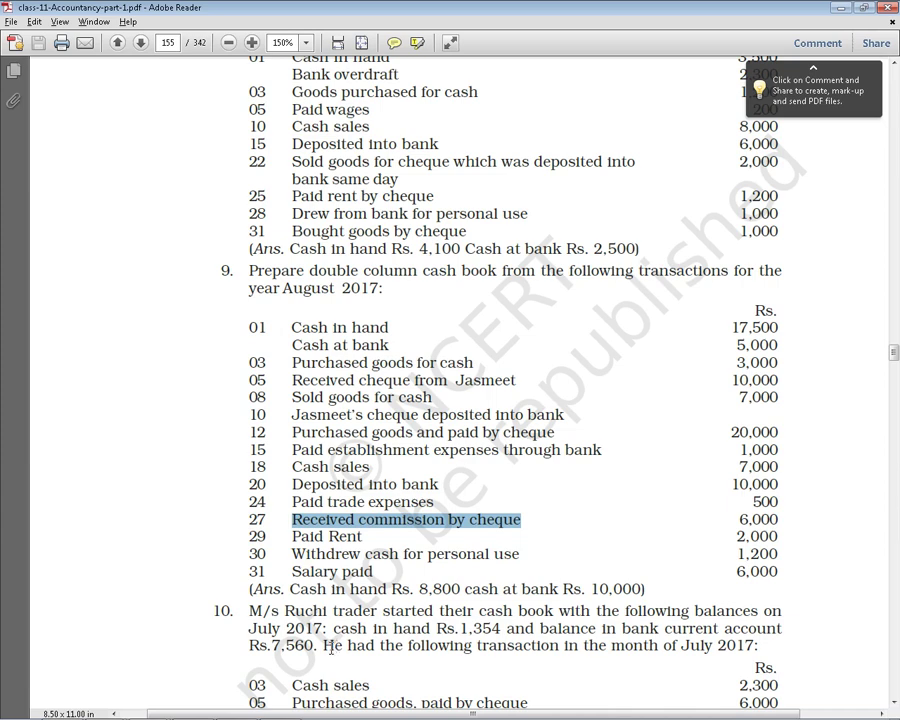
key(alt+Tab)
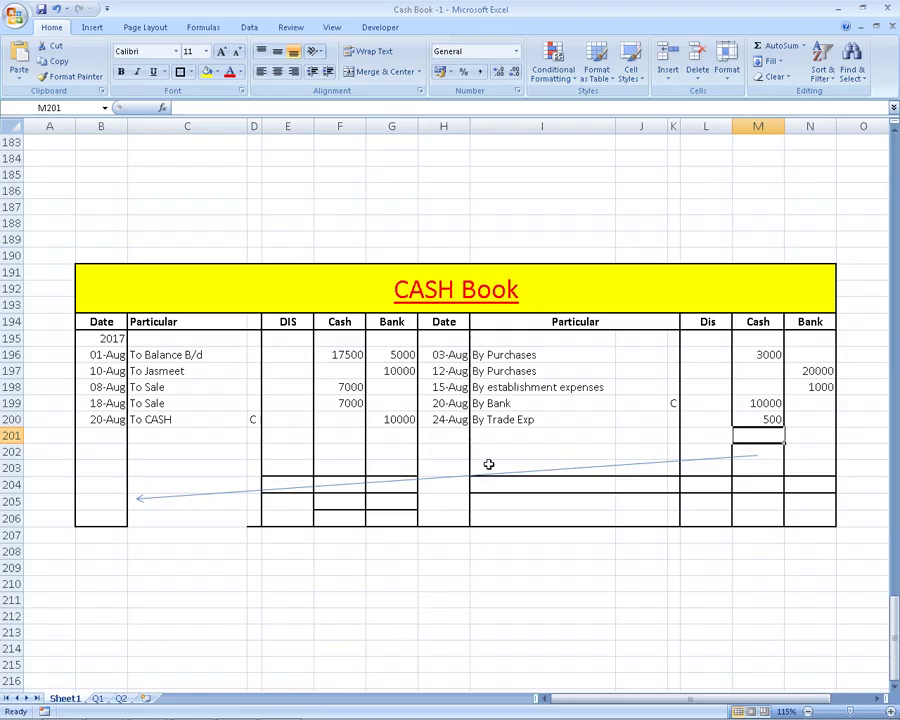
Enter 'Commission' in the receipts particulars cell C201, rejecting autocomplete suggestions
click(482, 424)
click(476, 433)
text(B)
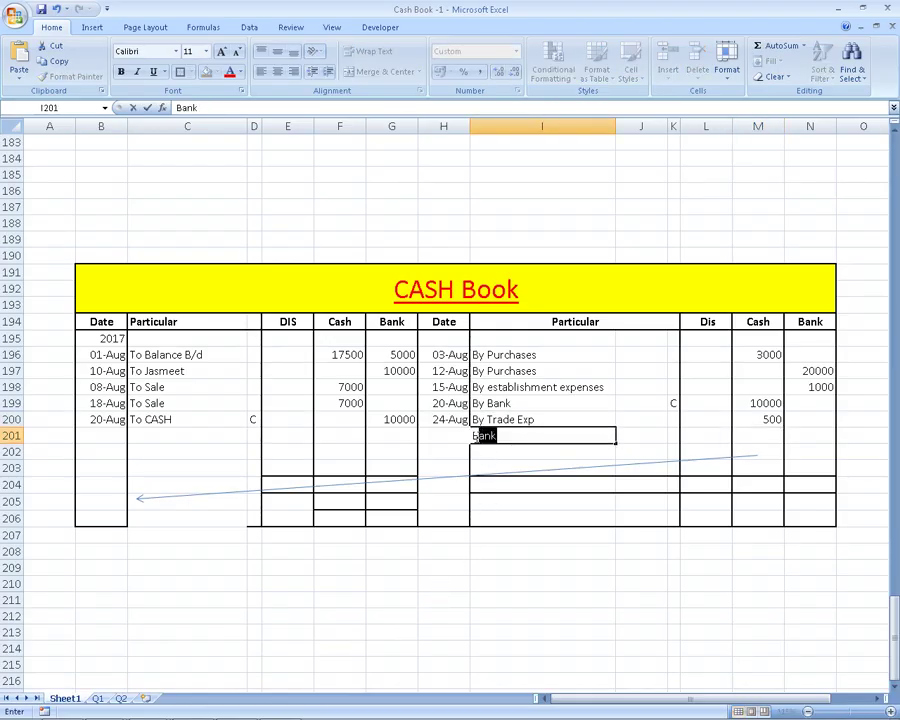
key(BackSpace)
key(BackSpace)
key(Left)
key(Left)
key(Left)
key(Left)
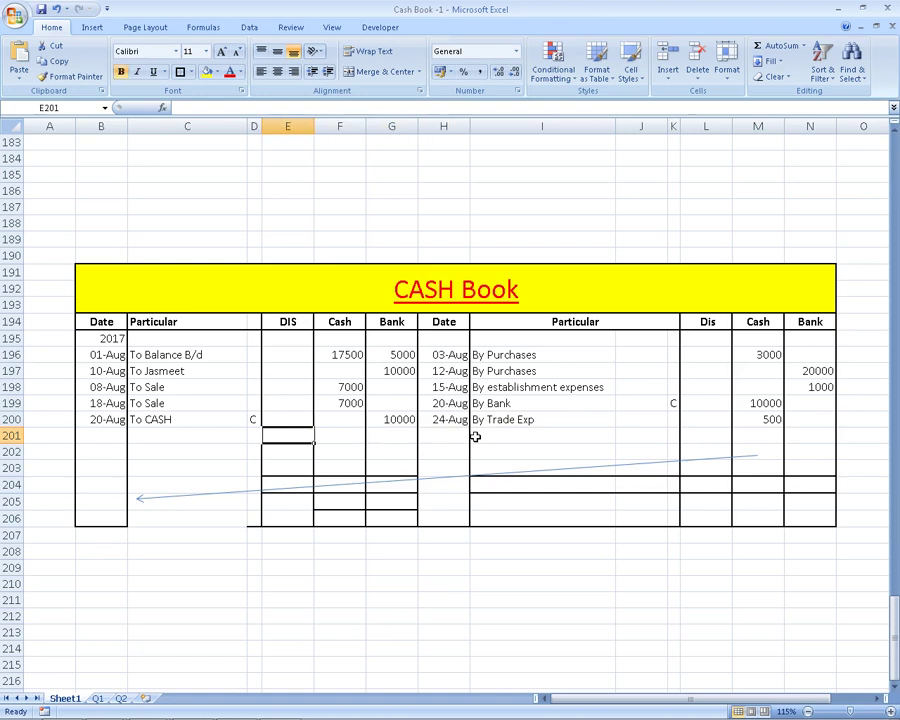
key(Left)
key(Left)
text(t)
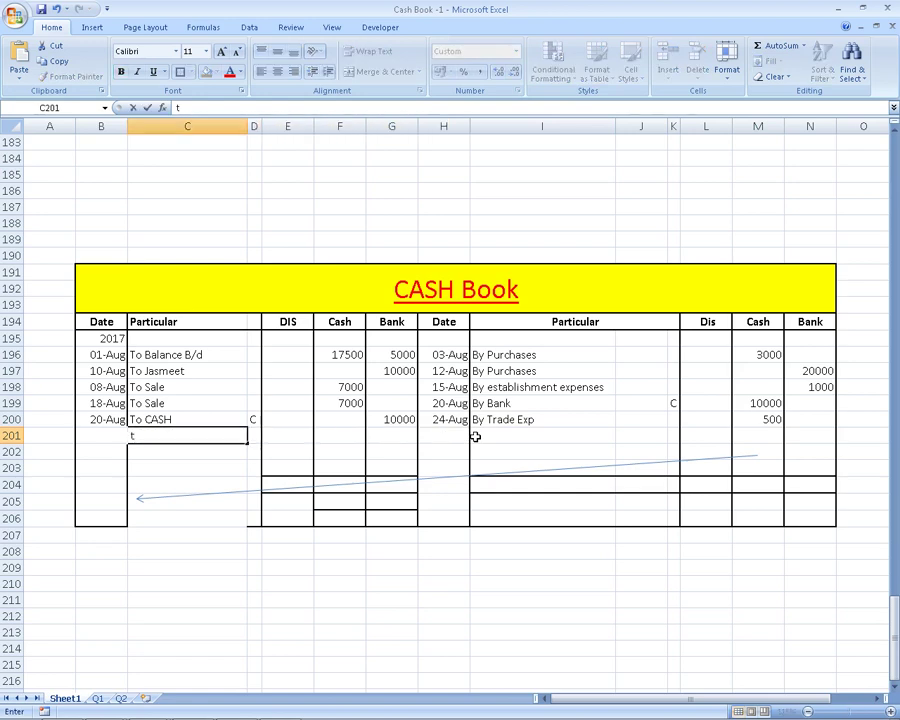
key(BackSpace)
text(c)
key(BackSpace)
key(BackSpace)
text(Commissio)
text(n)
key(Return)
key(Up)
key(Right)
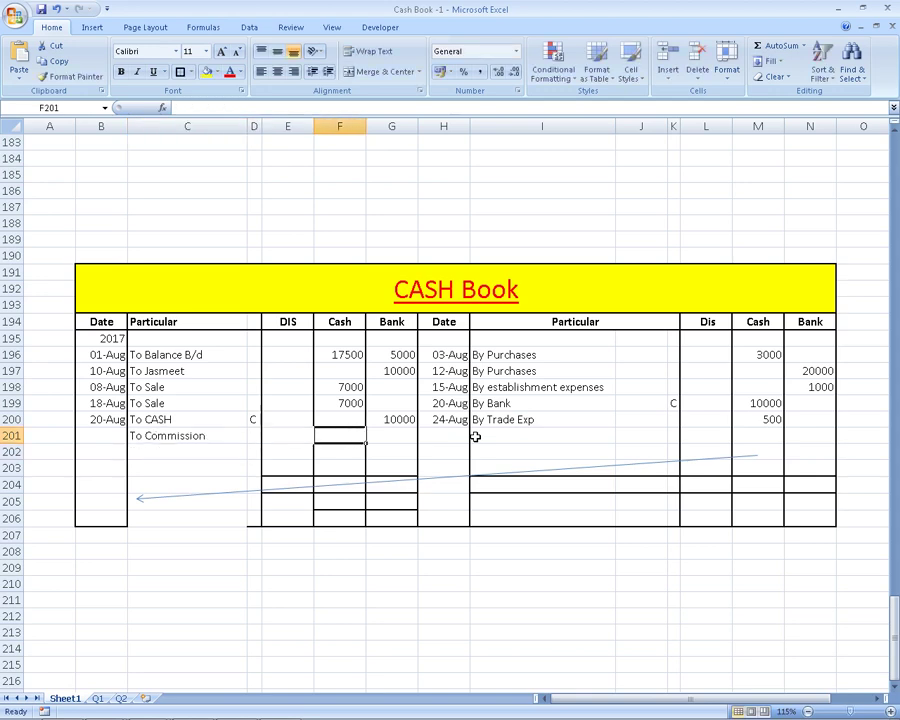
Enter 6000 in the receipts Bank column G201, checking the amount against the exercise
key(alt+Tab)
key(alt+Tab)
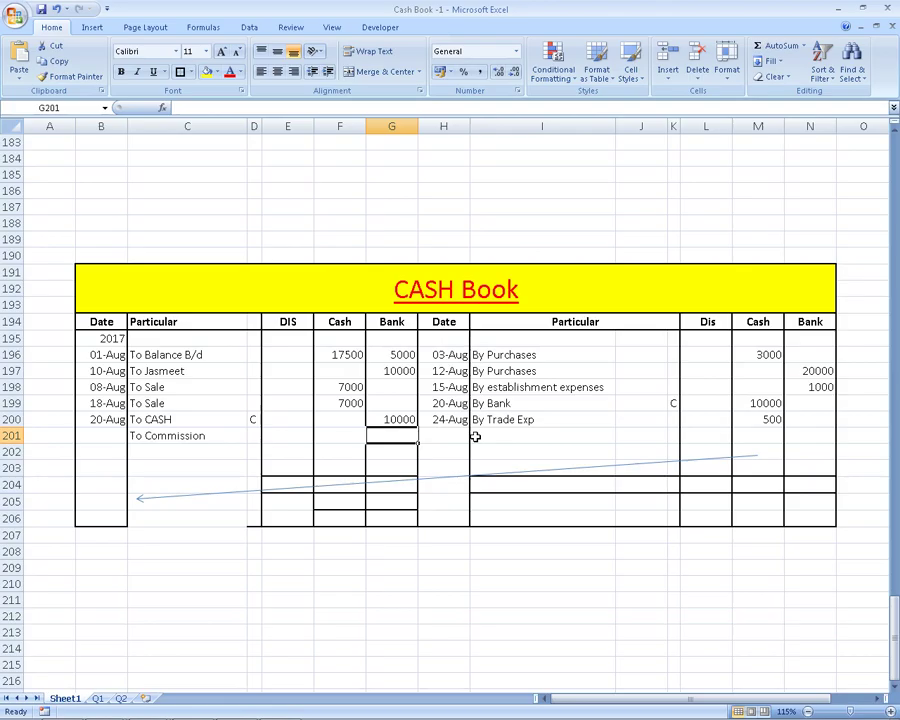
text(6000)
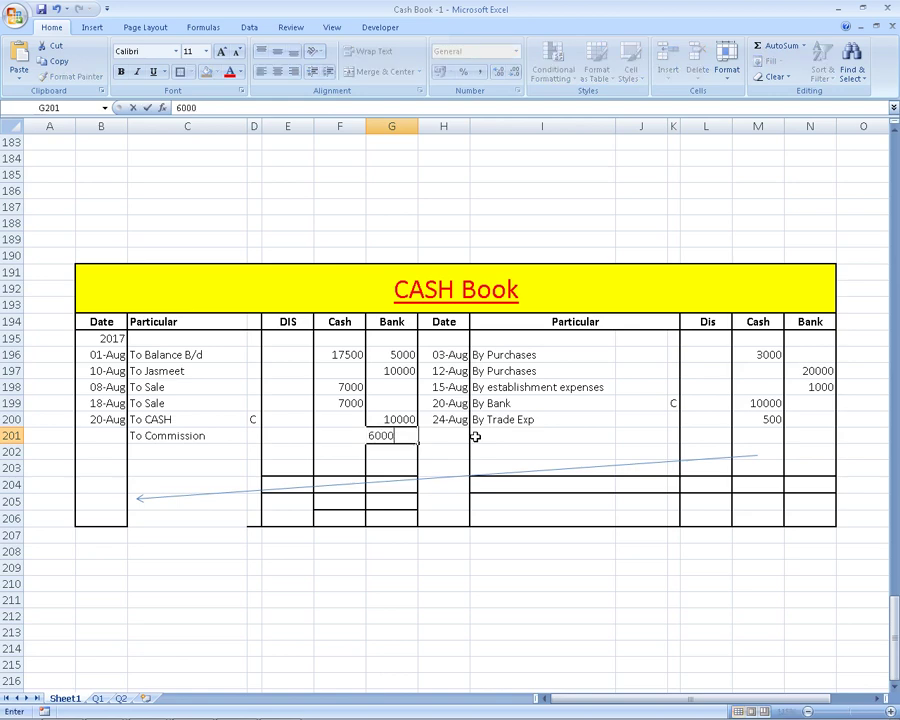
key(Return)
key(alt+Tab)
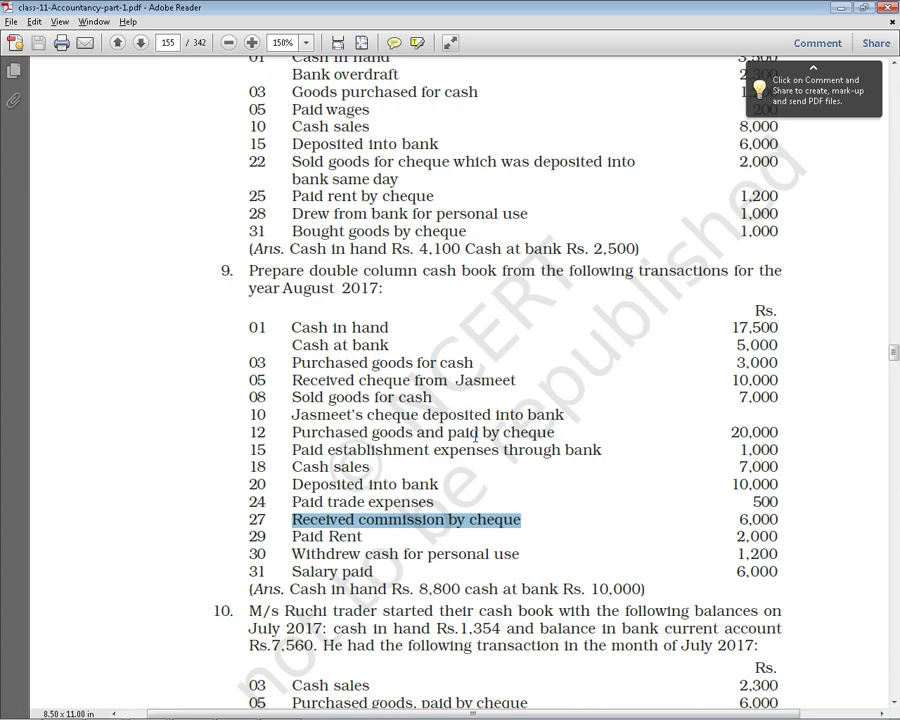
key(alt+Tab)
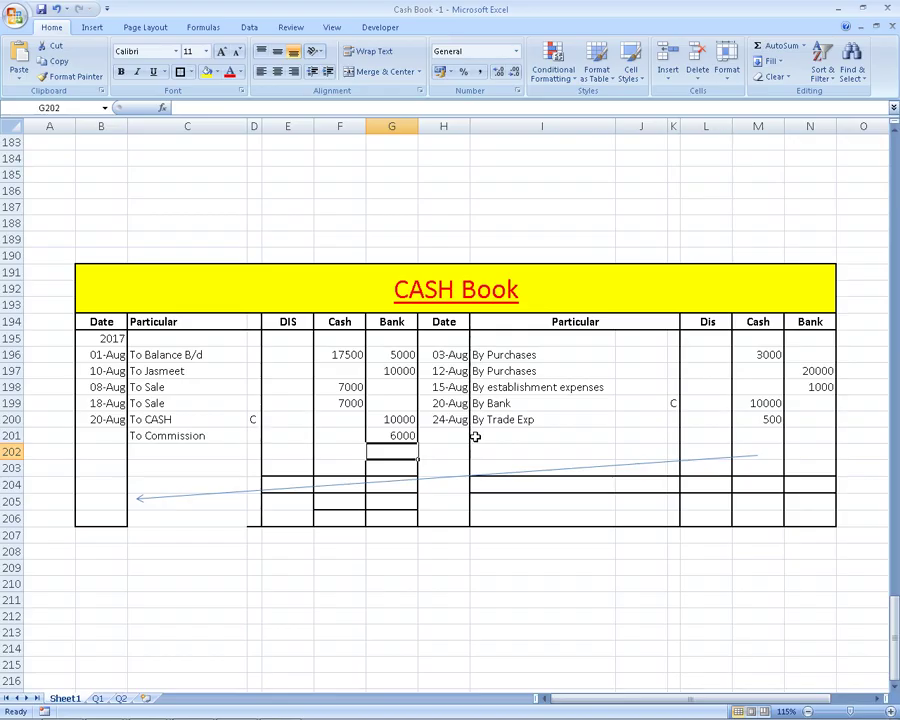
key(alt+Tab)
key(alt+Tab)
click(380, 435)
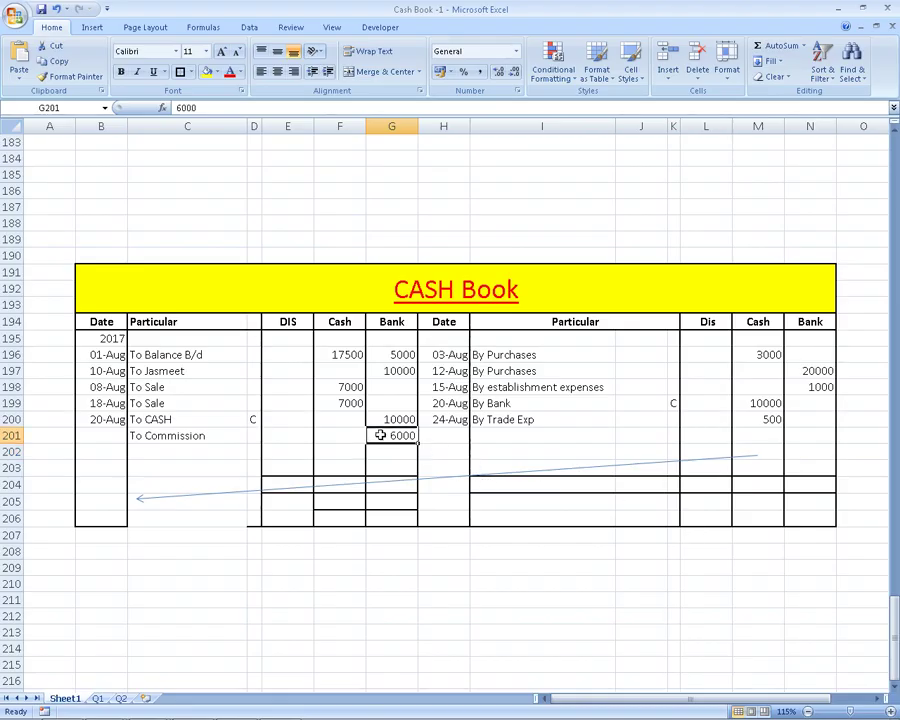
click(502, 436)
click(452, 436)
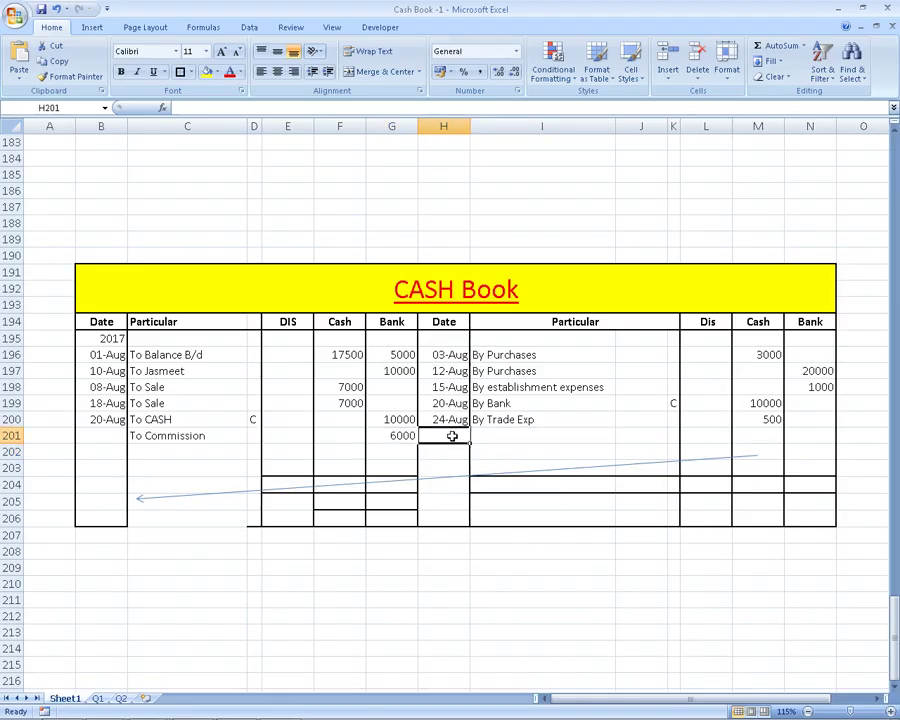
key(alt+Tab)
key(alt+Tab)
Enter 24-8 as the receipt date in B201
click(106, 436)
text(24-8)
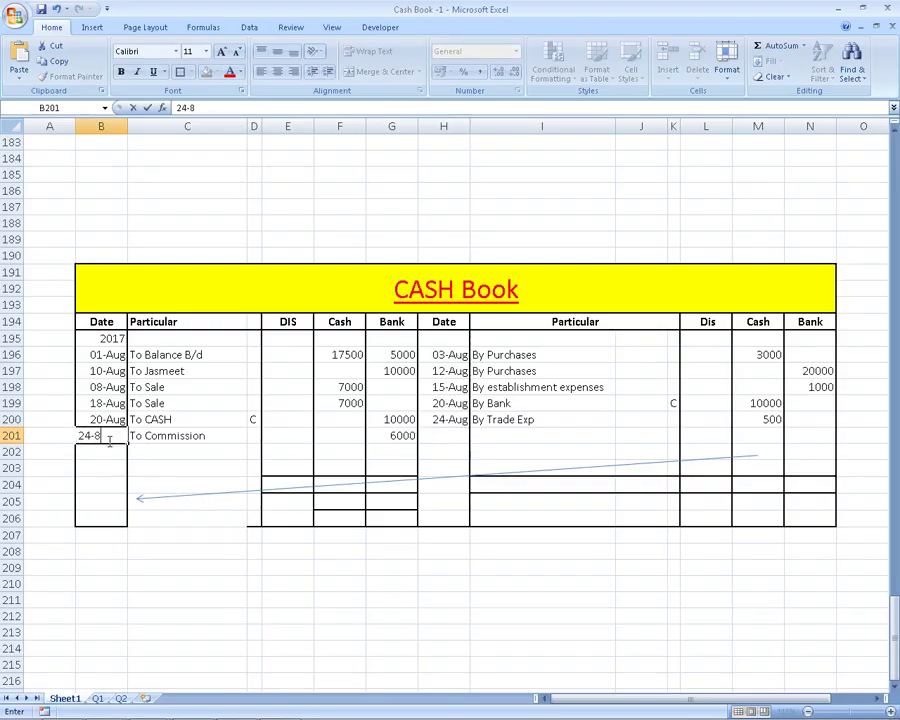
key(Return)
key(Right)
key(Right)
key(Right)
key(Right)
key(Right)
key(Right)
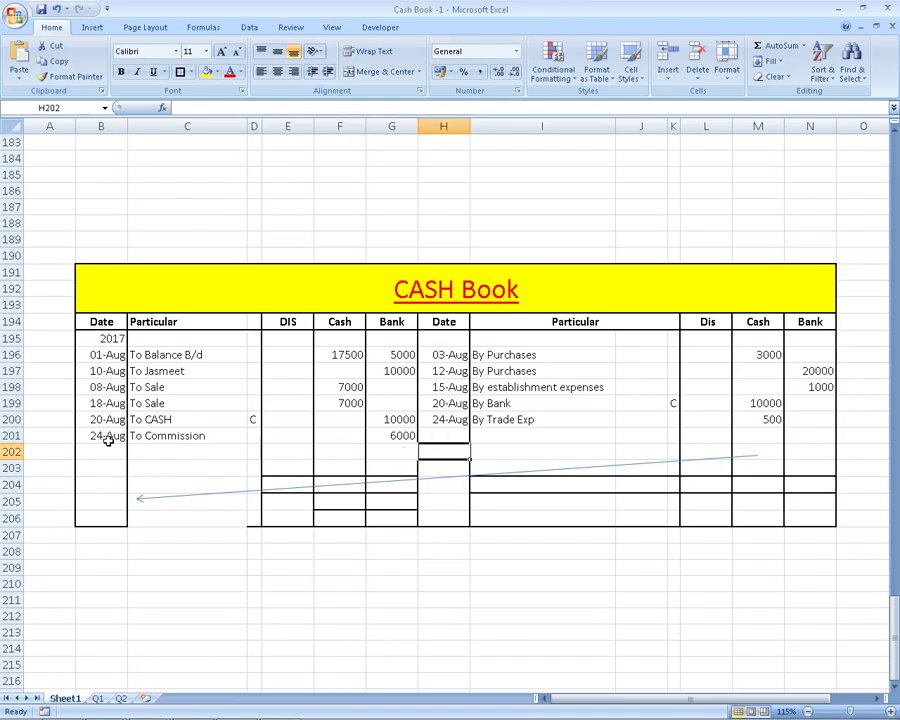
key(alt+Tab)
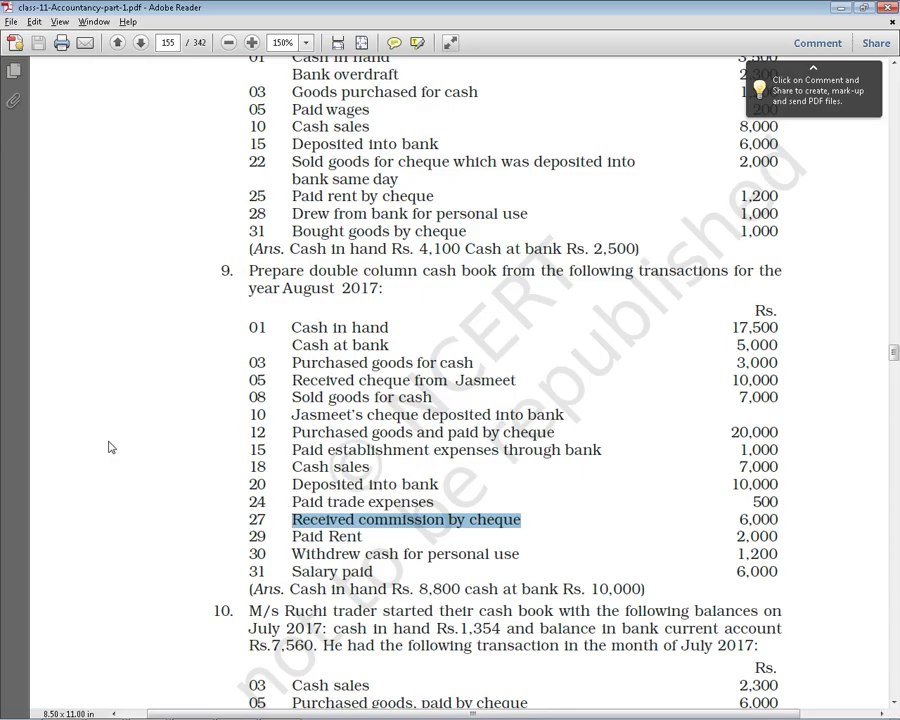
key(alt+Tab)
text(2)
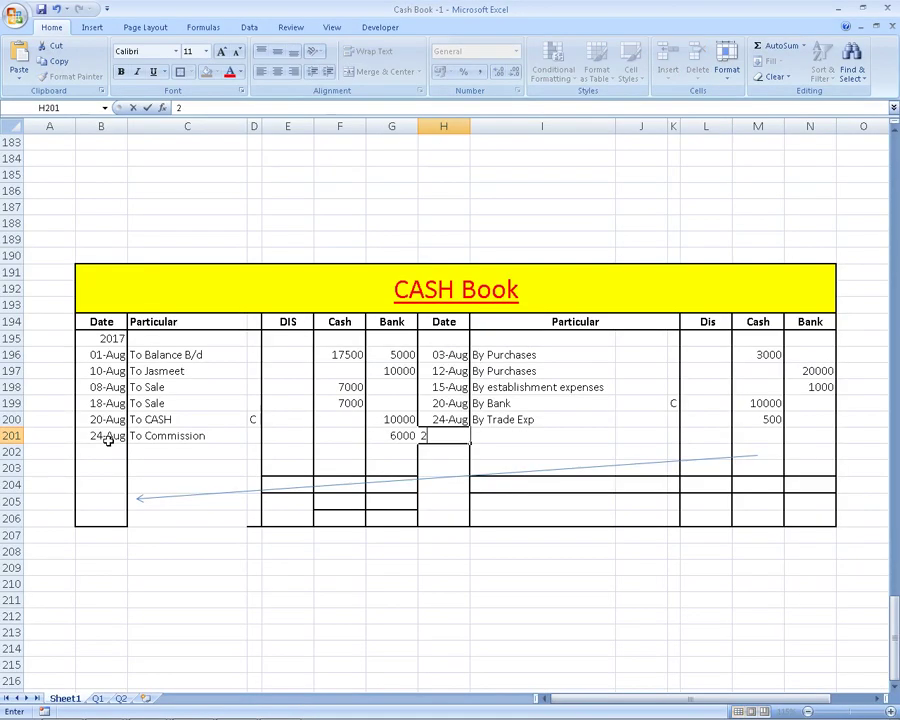
key(Escape)
Correct the receipt date in B201 to 27-8
key(Left)
key(Left)
key(Left)
key(Left)
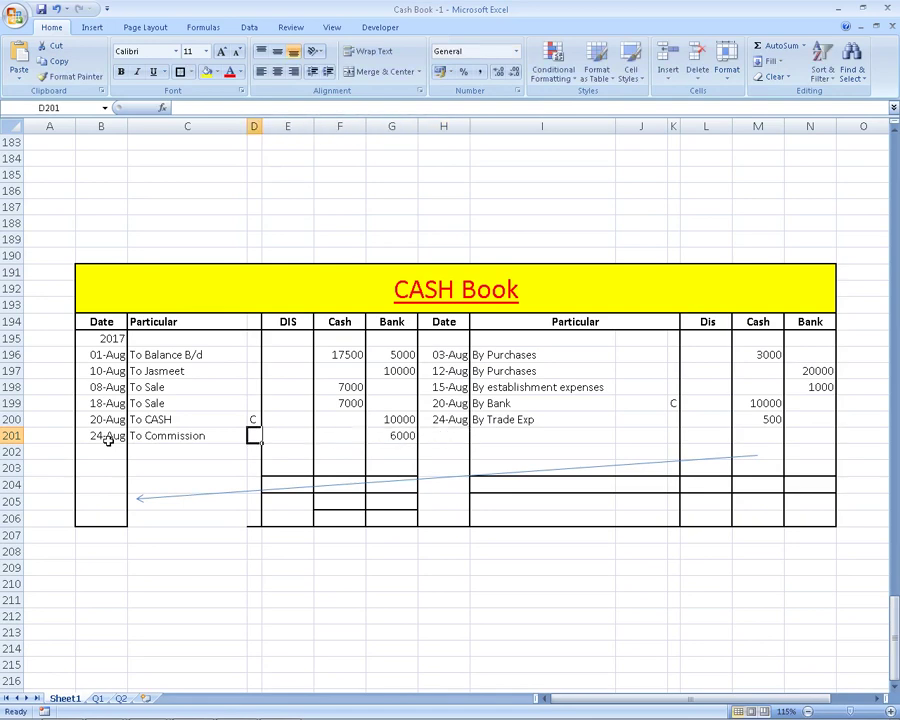
key(Left)
key(Left)
key(F2)
key(Left)
key(Left)
key(Left)
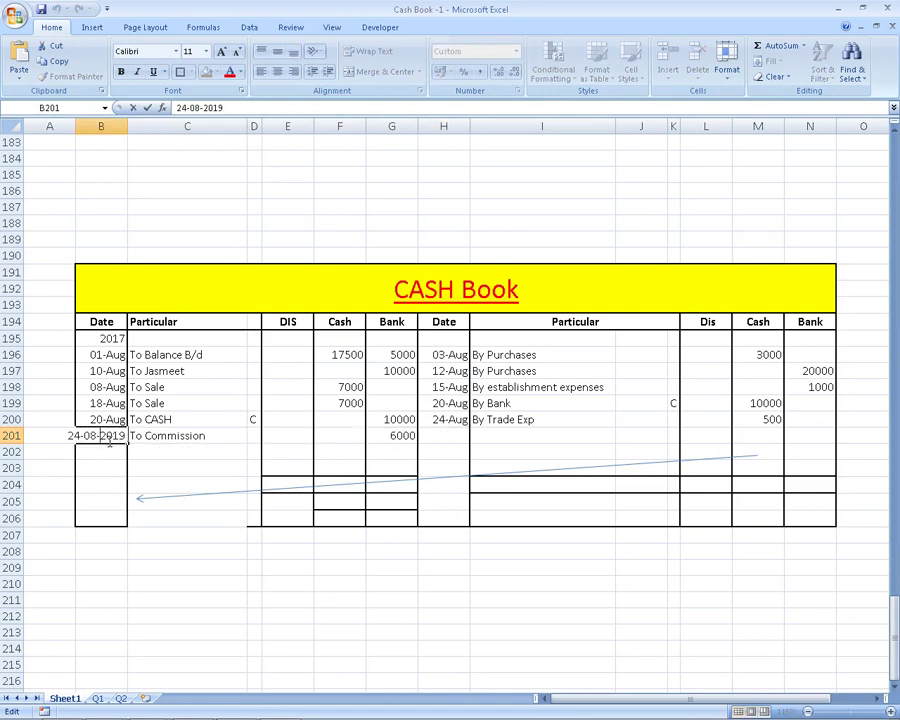
key(Left)
key(Left)
key(Left)
key(BackSpace)
text(7)
key(Return)
key(Up)
key(Right)
key(Right)
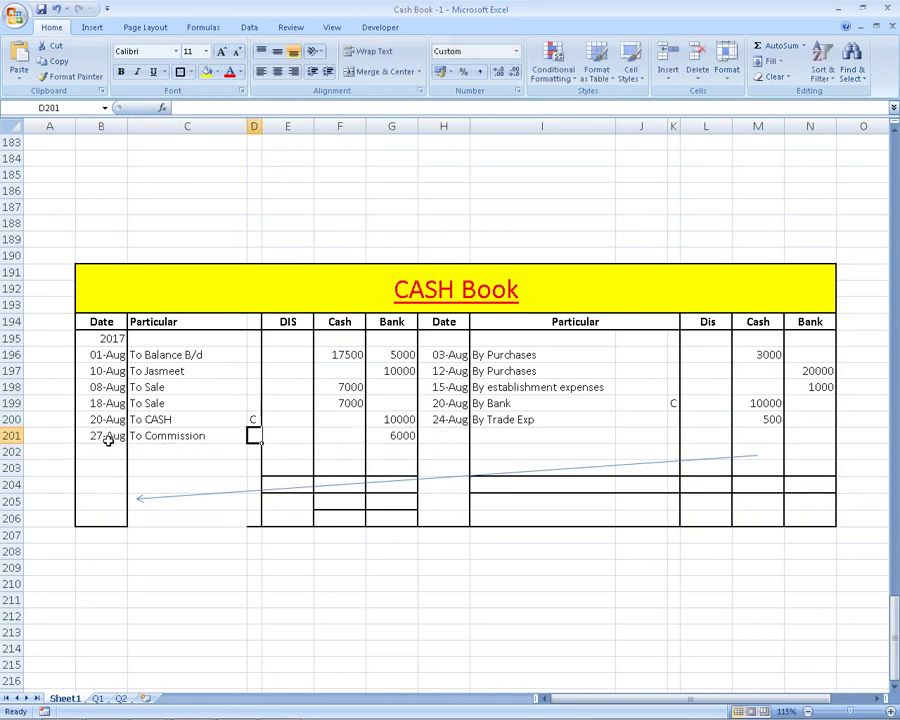
key(Right)
key(Right)
key(Right)
key(Right)
Record a 29-8 'By Rent' cash payment of 2000 on the credit side
text(29)
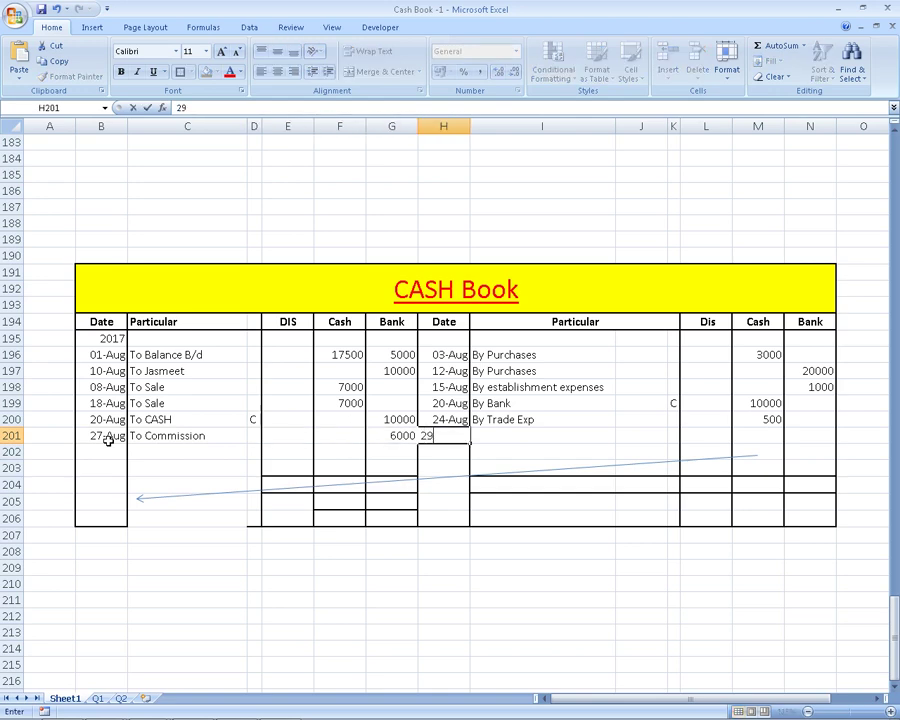
text(-8)
key(ctrl+Return)
key(alt+Tab)
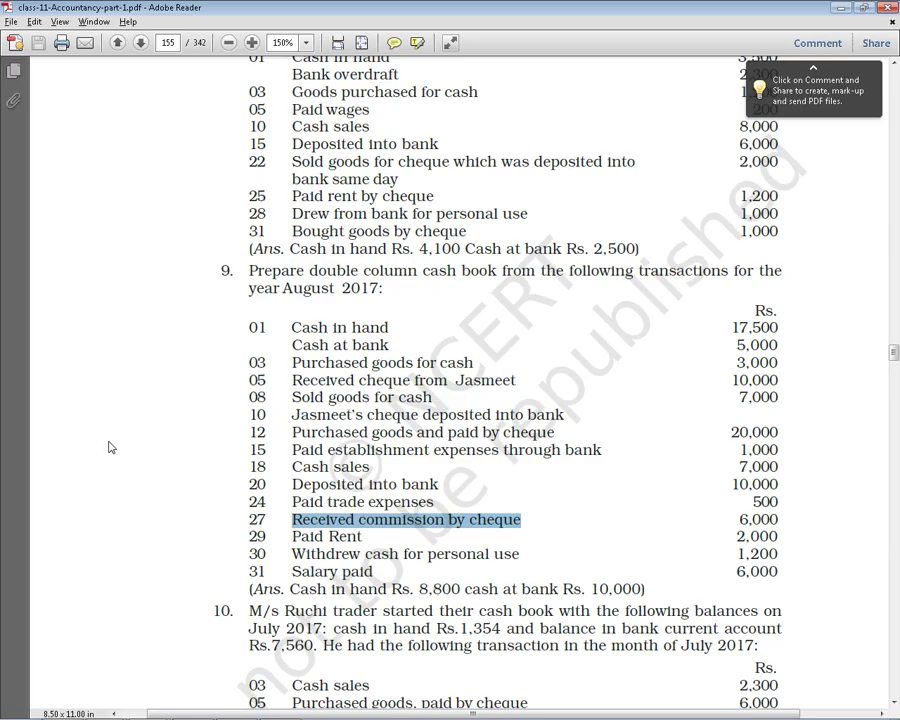
key(alt+Tab)
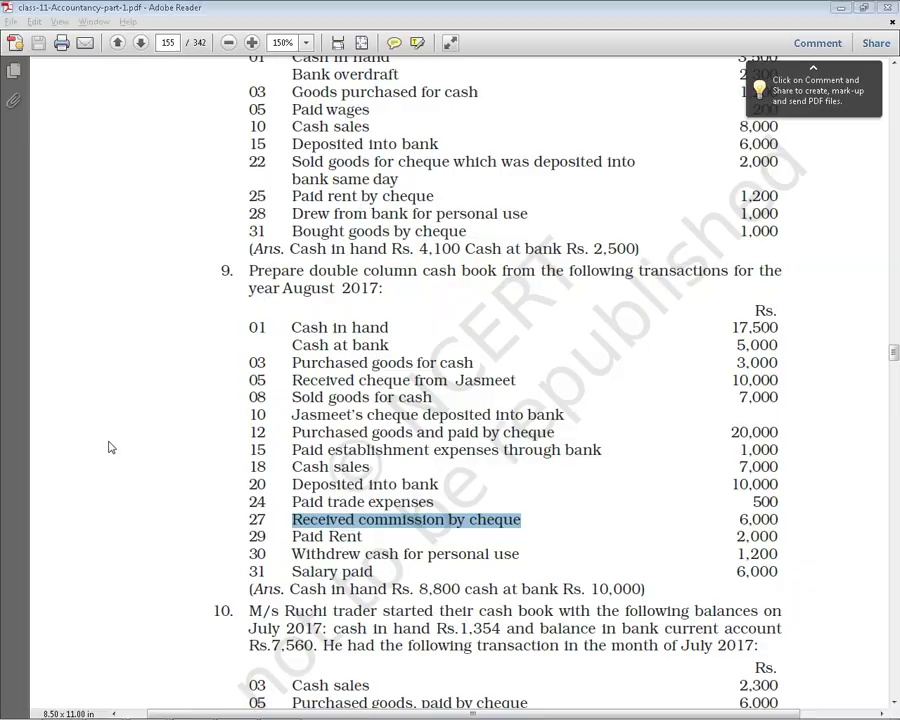
text(re)
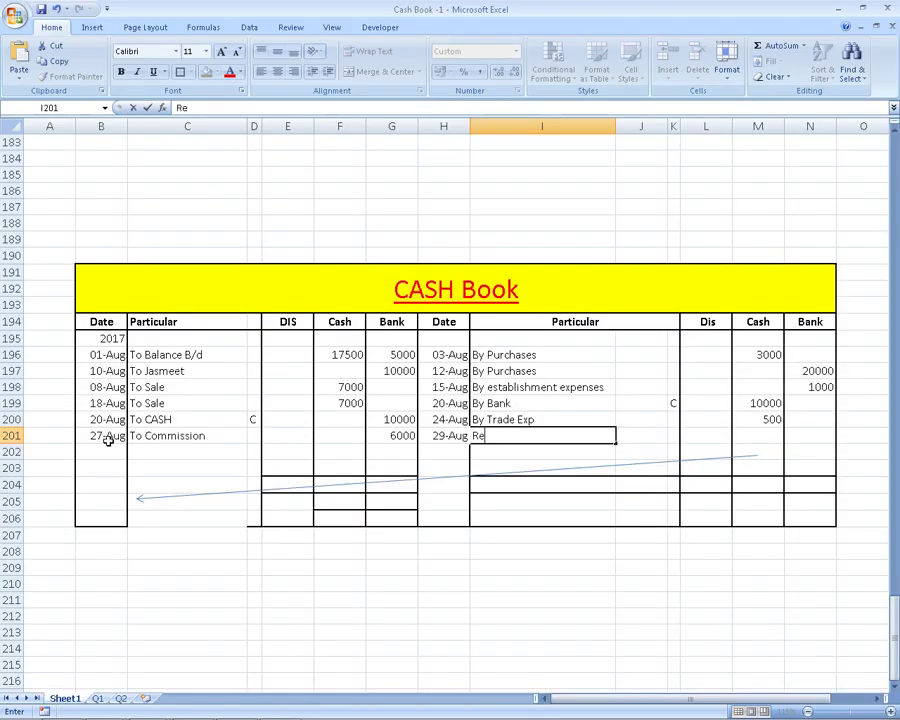
text(nt)
key(Tab)
key(Tab)
key(Tab)
key(alt+Tab)
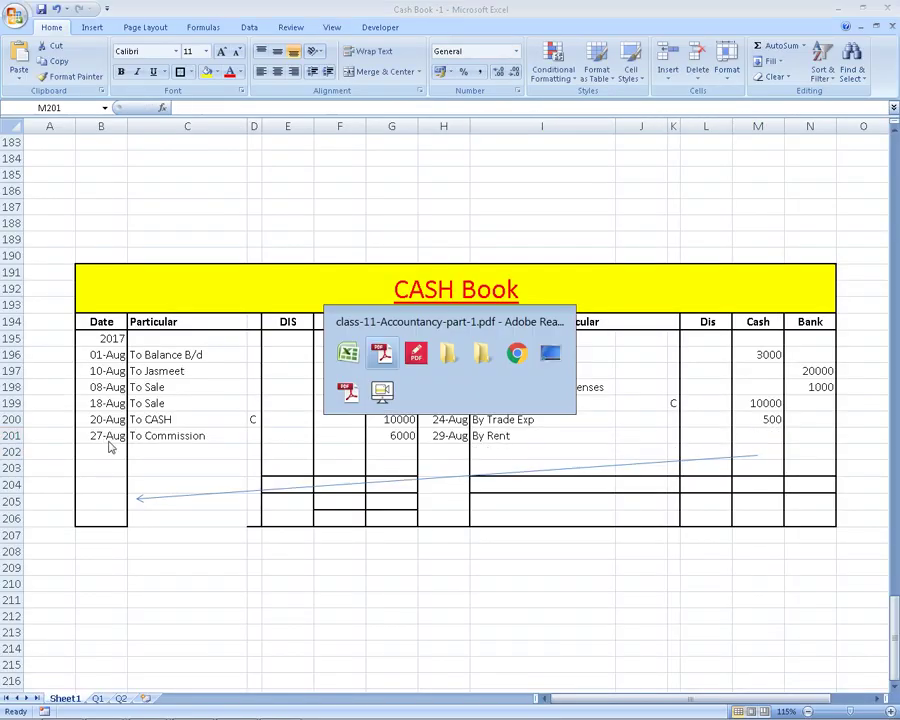
key(alt+Tab)
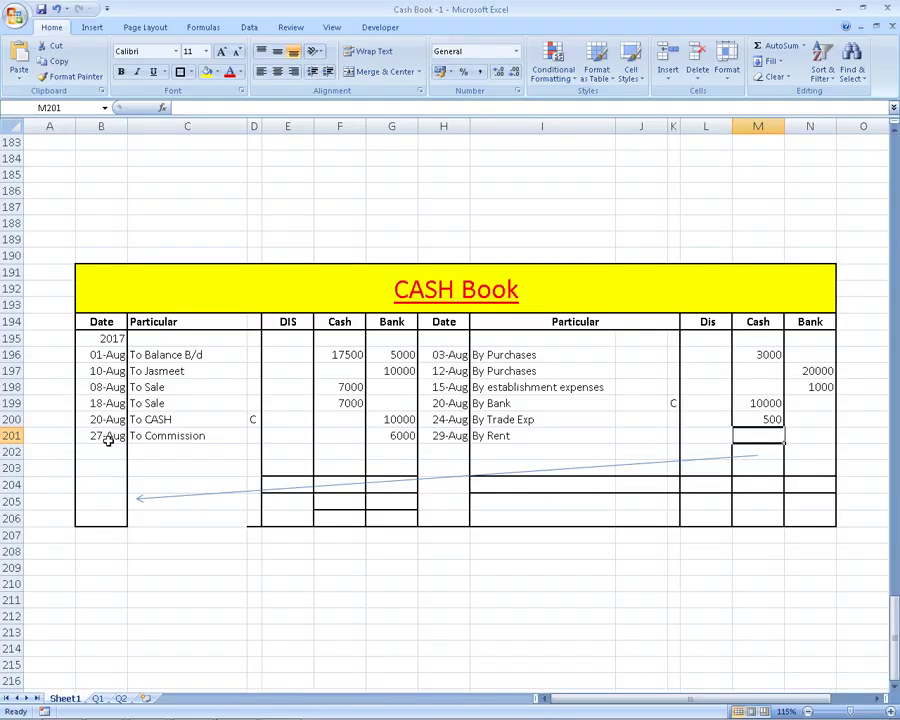
key(alt+Tab)
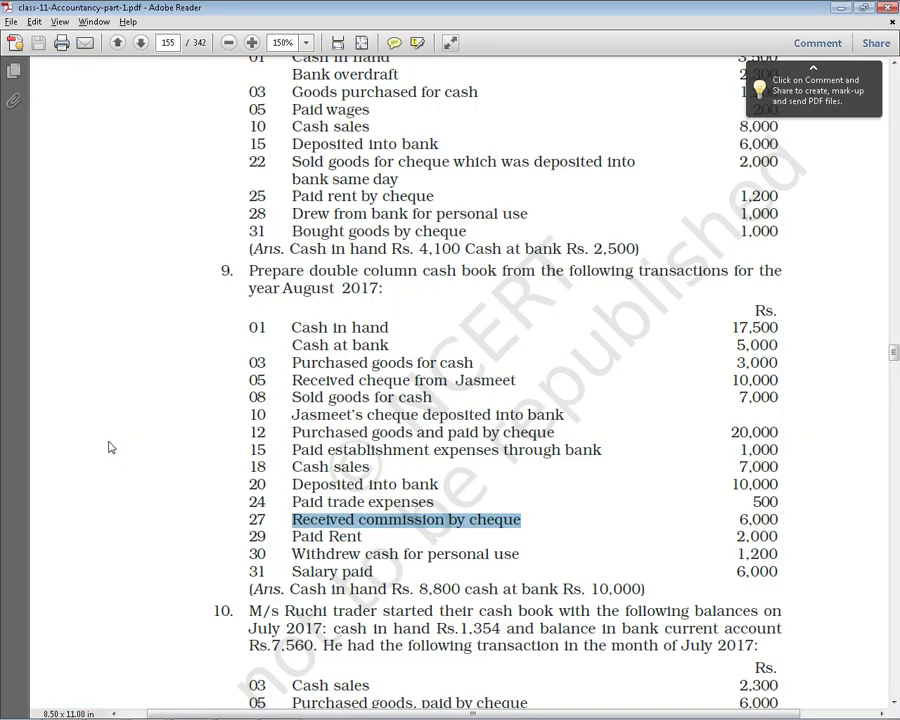
key(alt+Tab)
text(2000)
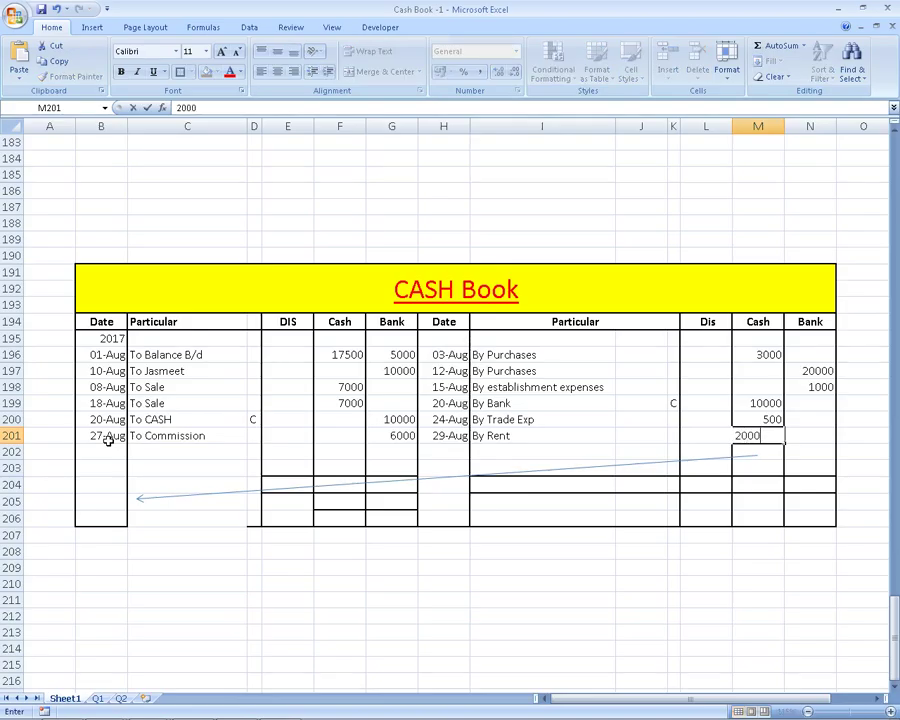
key(Return)
Enter 'Drawing' in I202 with 1200 in the credit Cash column M202
key(alt+Tab)
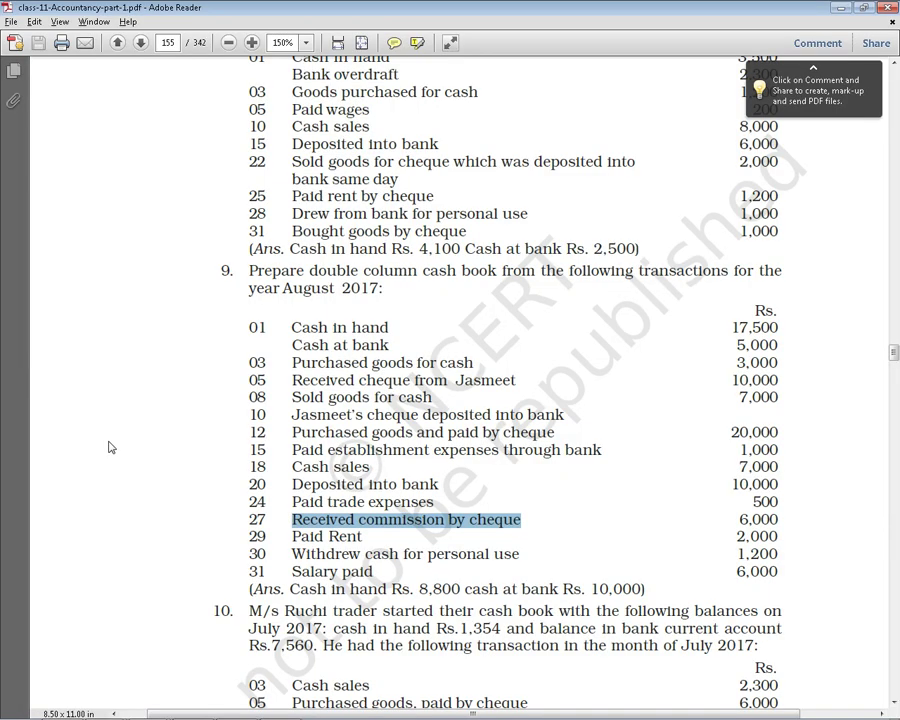
key(Down)
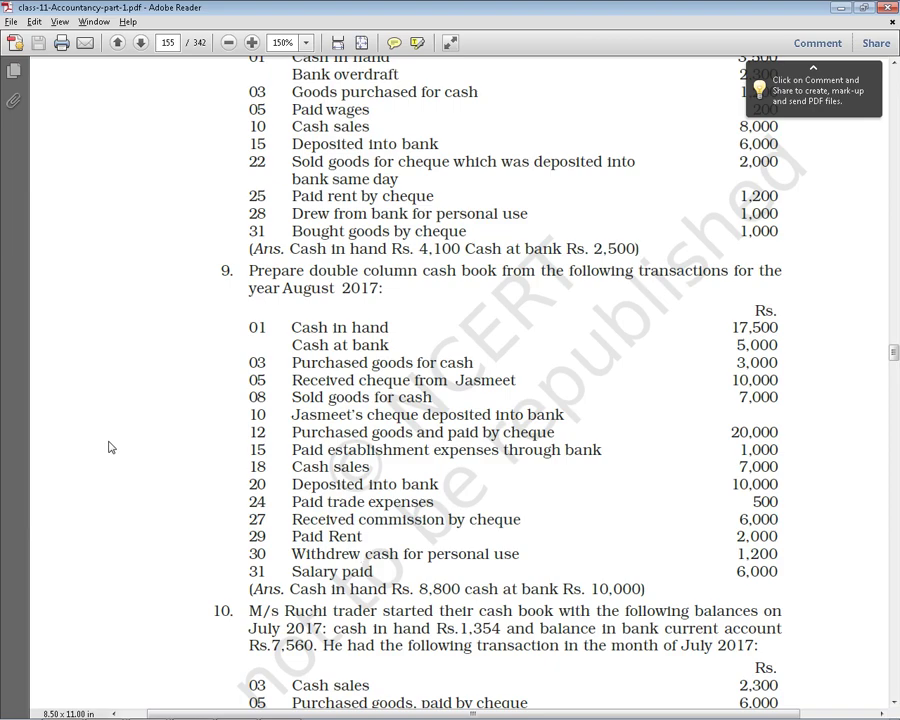
key(alt+Tab)
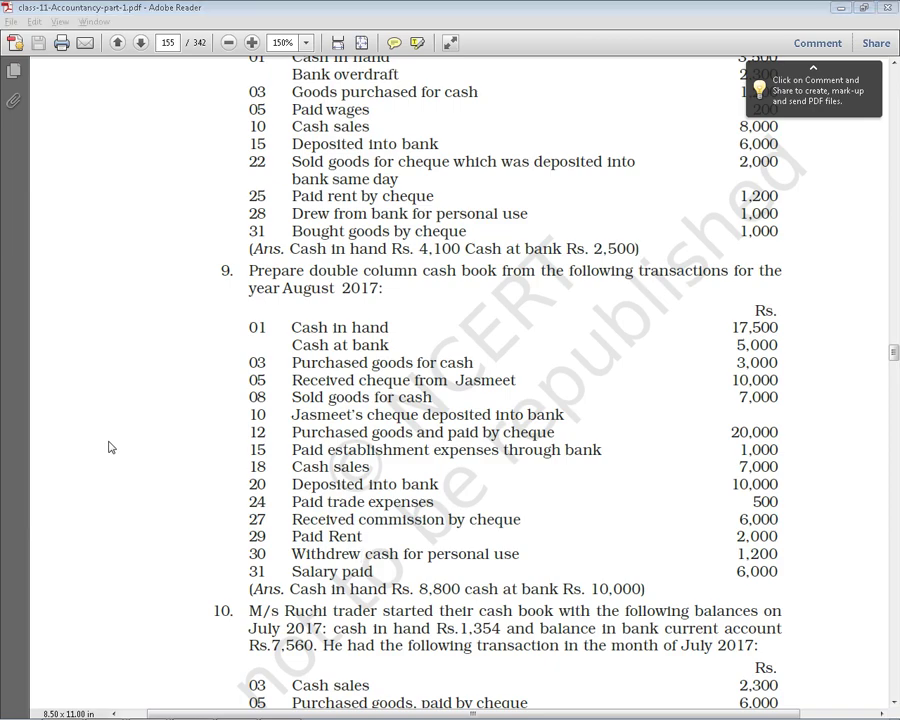
key(Left)
key(Left)
key(Left)
key(Left)
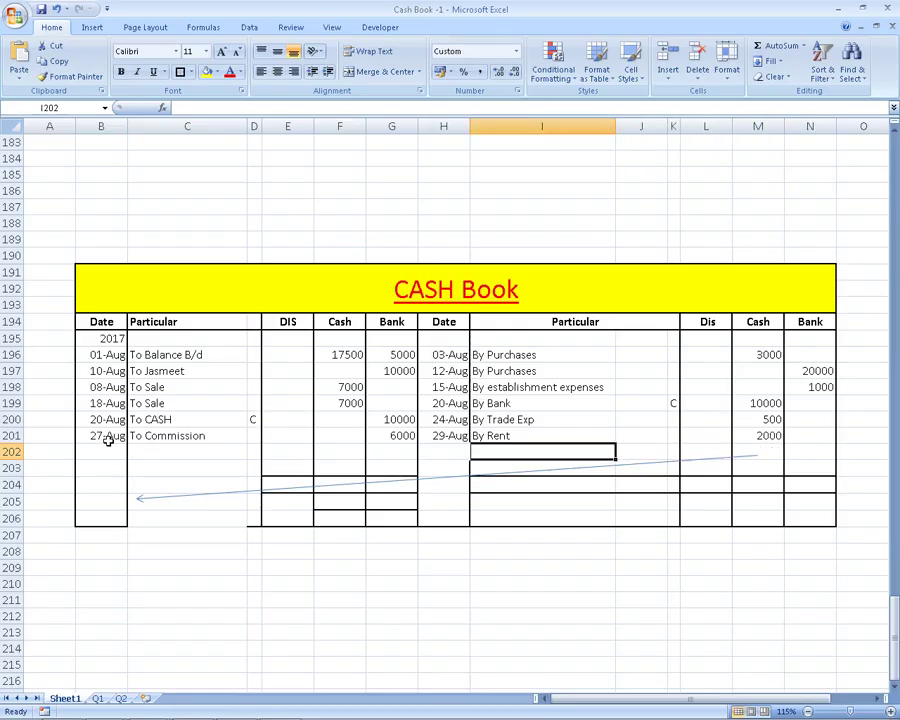
text(D)
text(rawi)
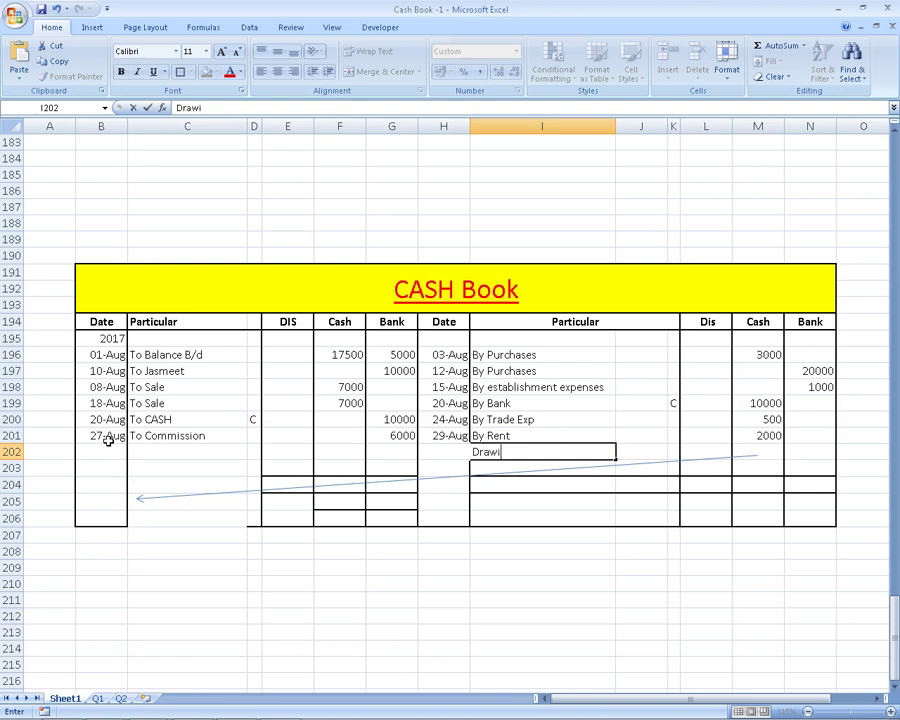
text(ng)
key(Right)
key(Right)
key(Right)
key(alt+Tab)
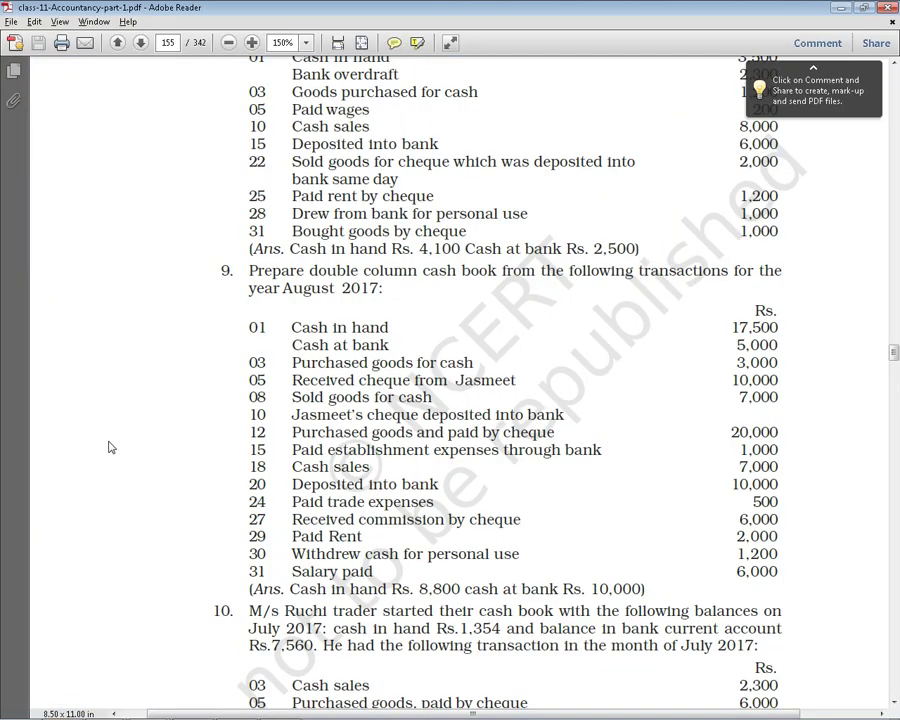
key(alt+Tab)
text(12)
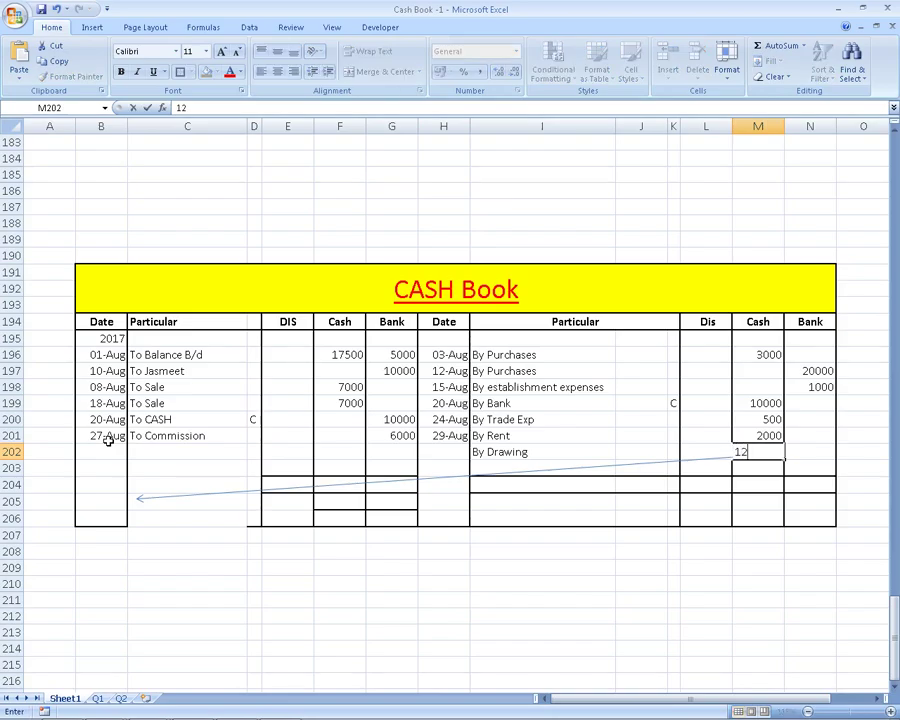
text(00)
key(Return)
key(alt+Tab)
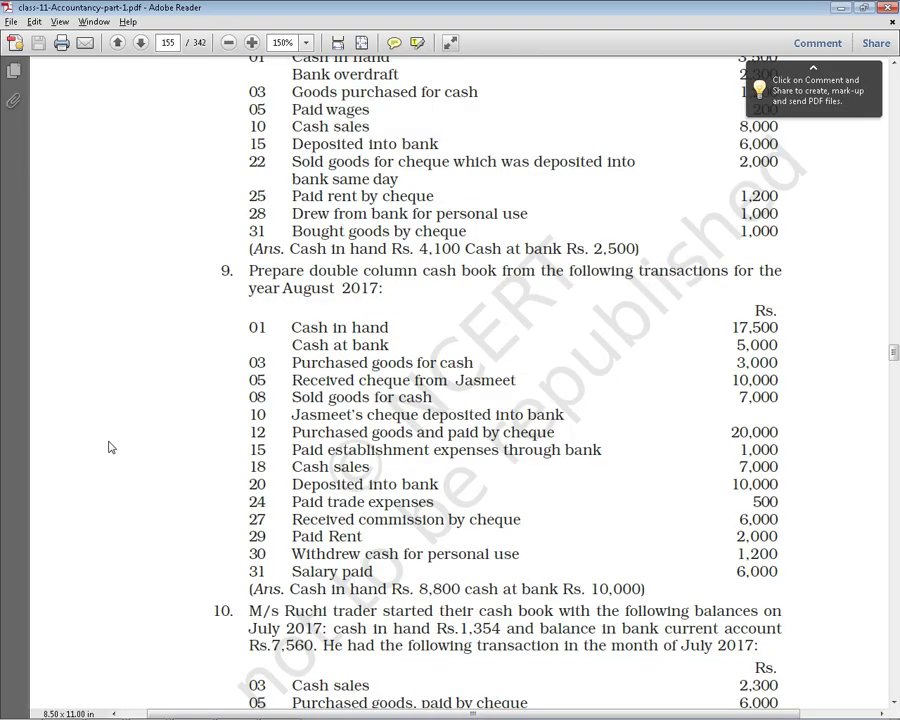
key(alt+Tab)
Enter 'salary paid' in I203 and Format Painter the I202 style onto it
key(Left)
key(Left)
key(Left)
text(sala)
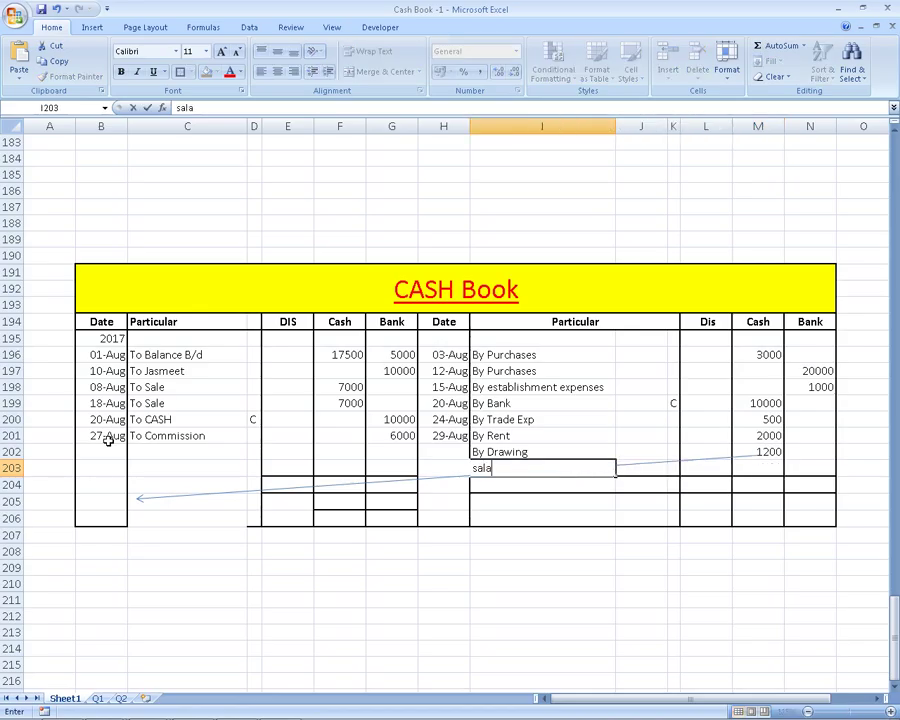
text(ry pA)
key(BackSpace)
text(id)
key(ctrl+Return)
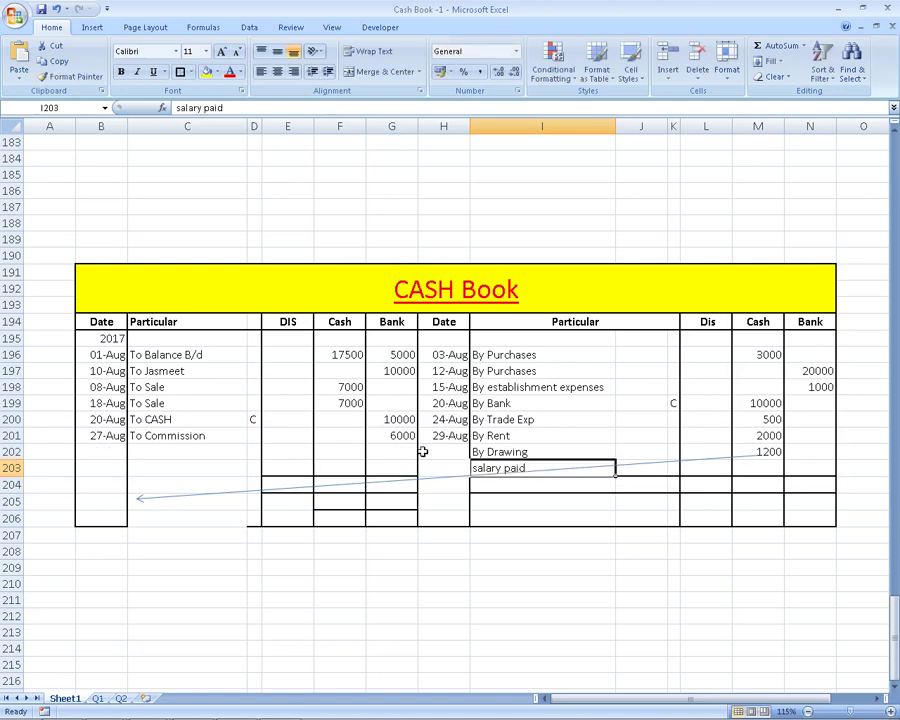
click(476, 451)
click(75, 78)
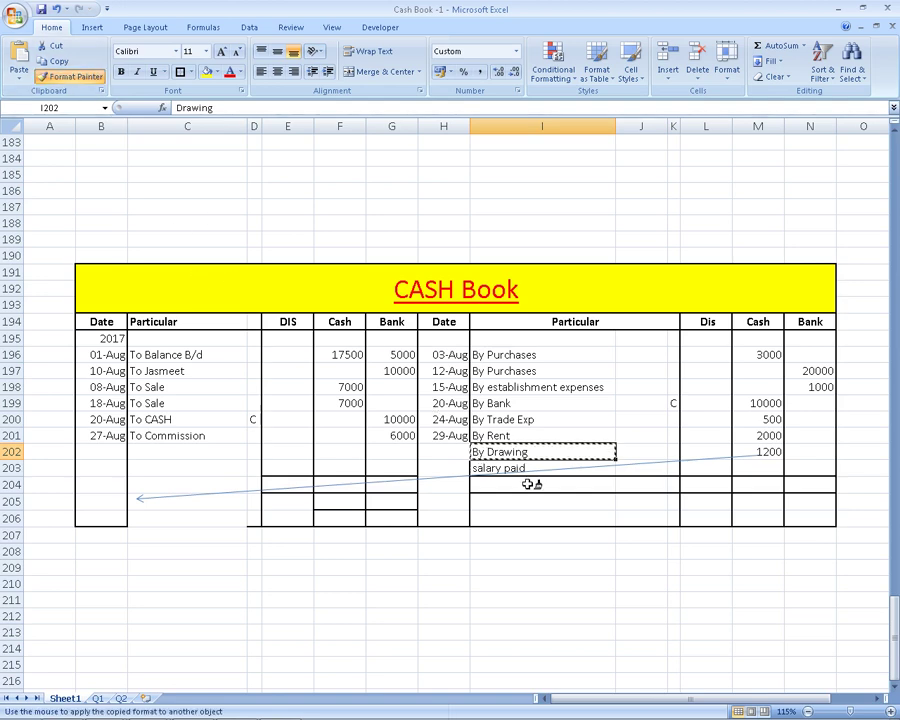
click(512, 467)
Enter the 6000 salary amount in the credit Cash column M203
key(alt+Tab)
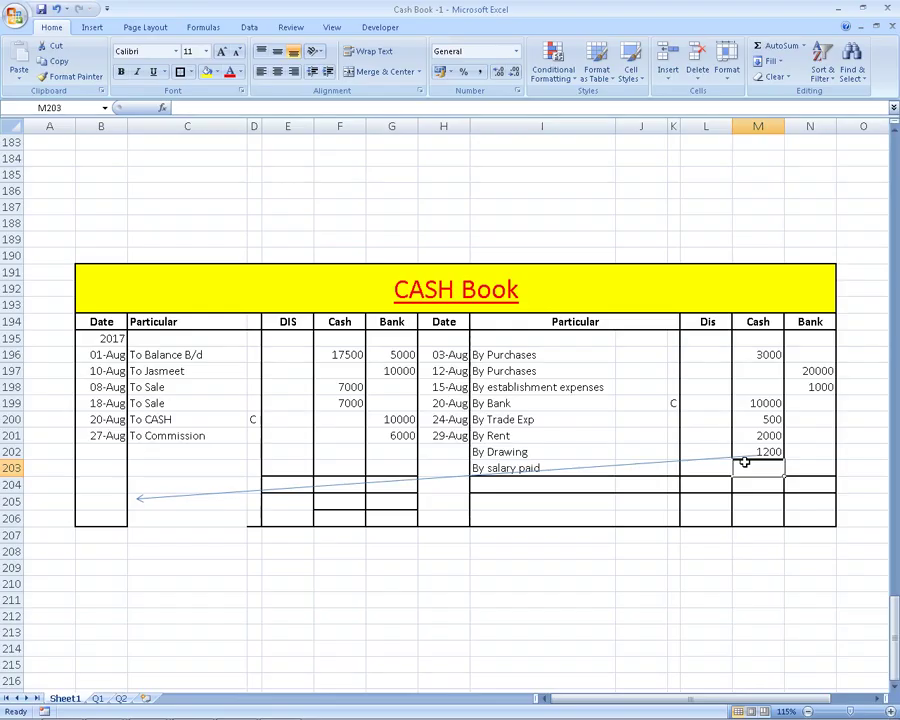
key(alt+Tab)
key(alt+Tab)
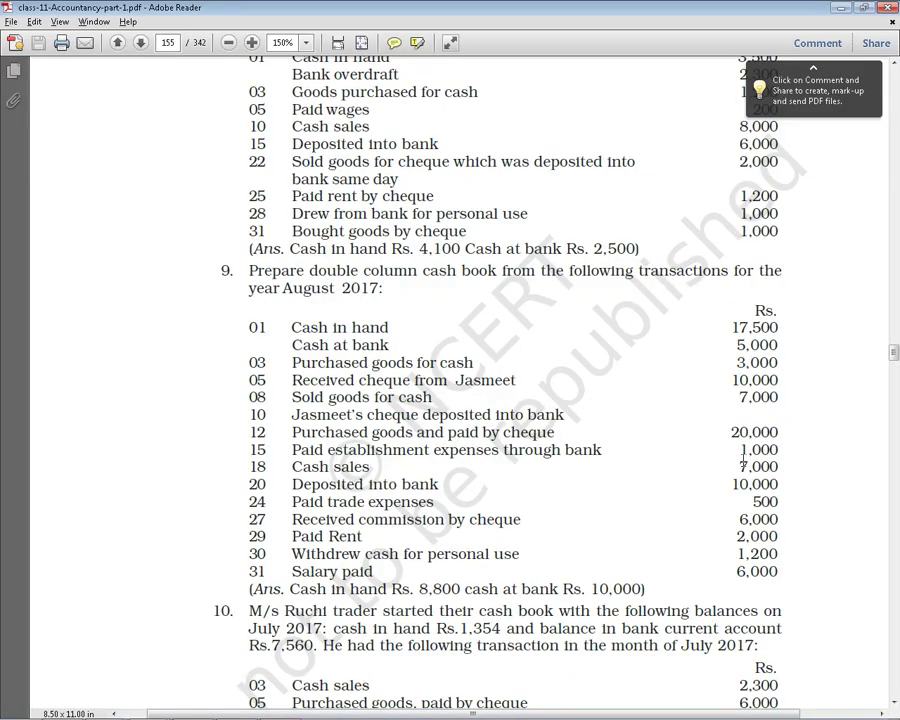
key(alt+Tab)
text(6000)
key(Return)
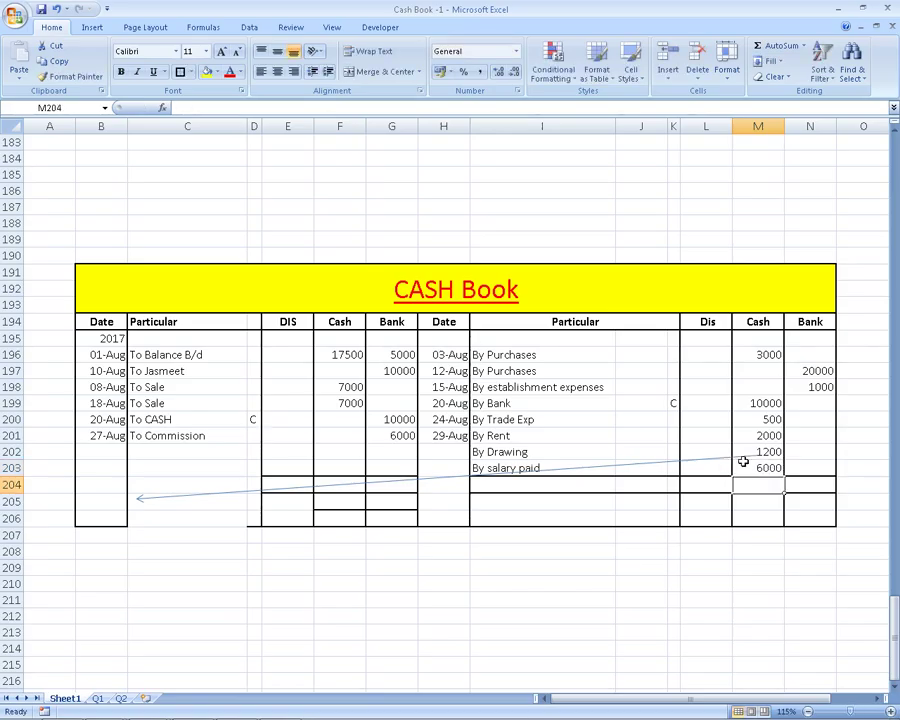
key(Left)
key(Left)
key(Left)
key(Left)
key(Left)
key(Left)
key(Left)
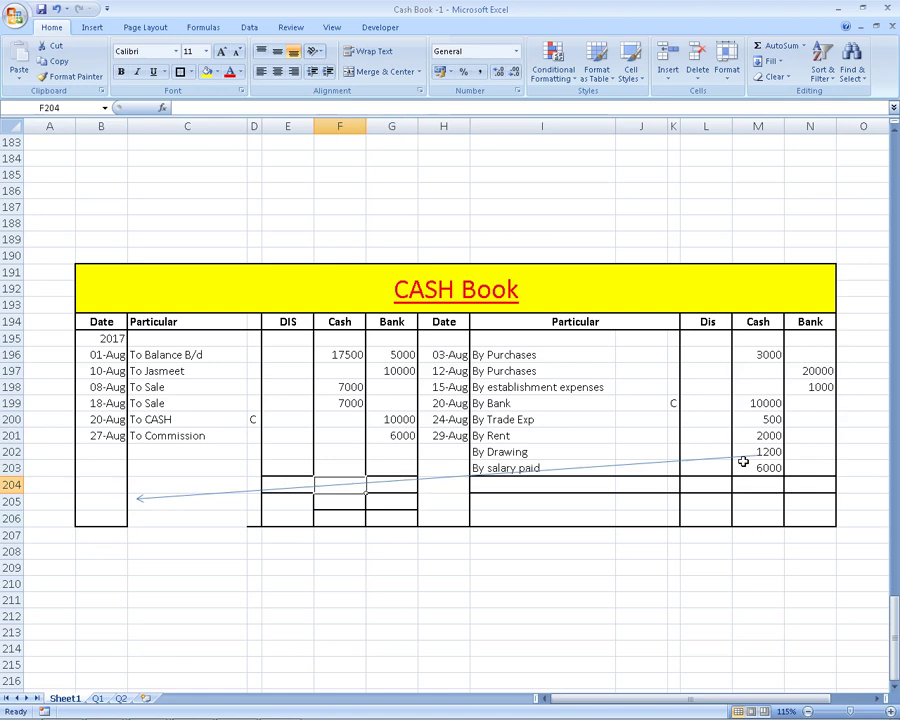
Delete the stray arrow line drawn across the table
click(741, 464)
click(709, 460)
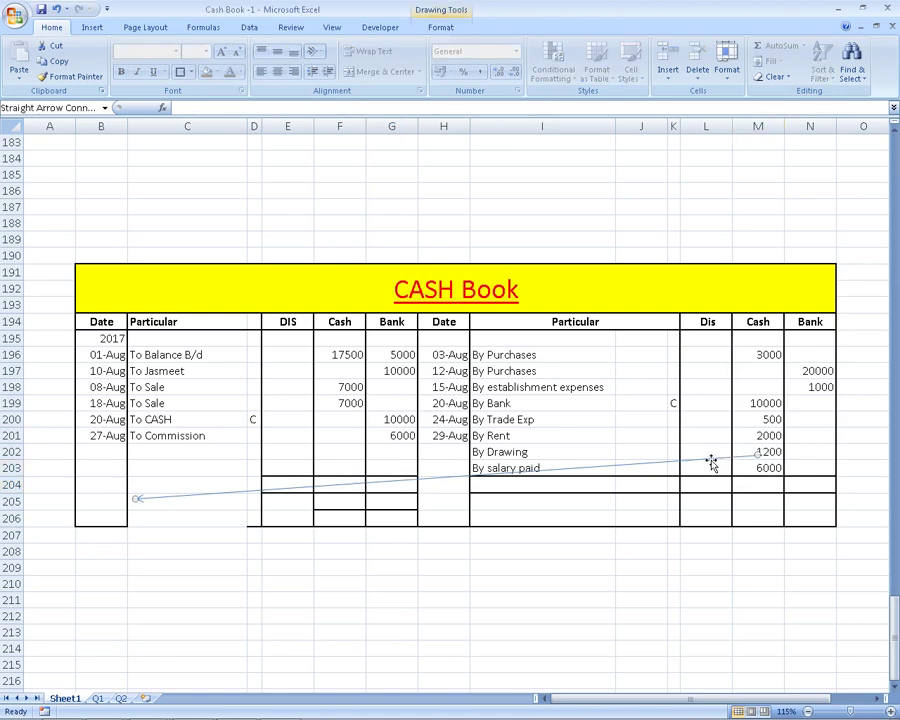
key(Delete)
key(Left)
key(Left)
Insert a new blank row at row 204
key(Down)
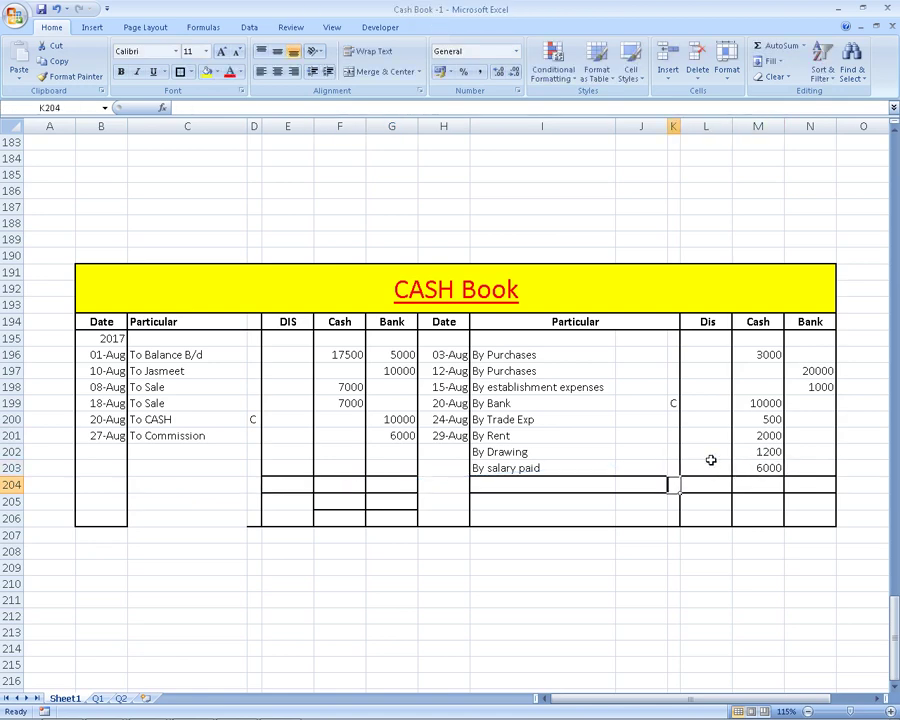
key(shift+space)
key(ctrl+shift+plus)
key(Up)
key(Down)
key(Right)
key(Right)
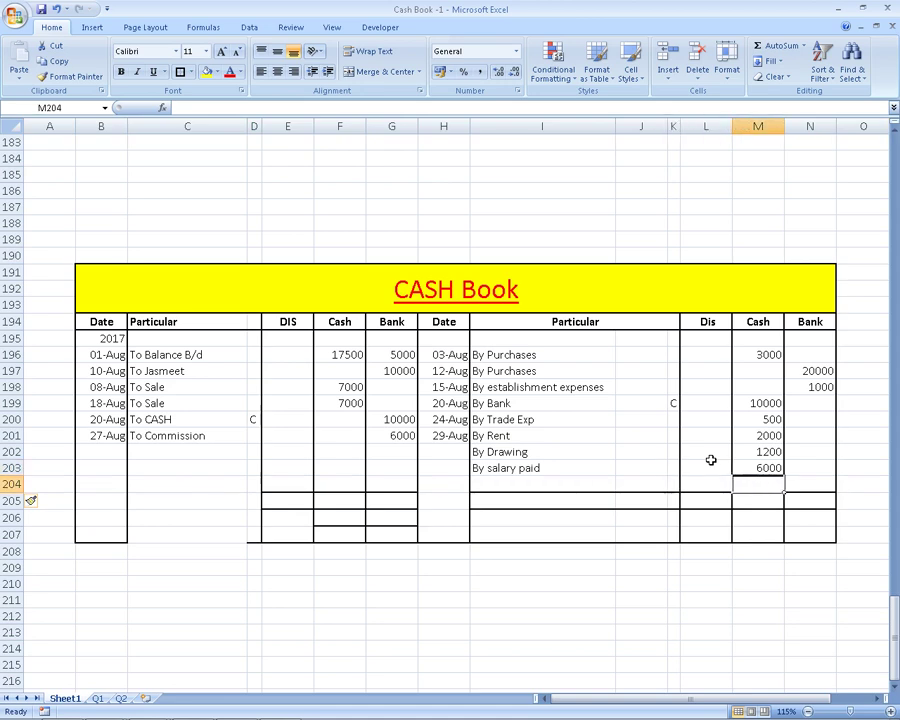
key(Left)
key(Left)
key(Left)
key(Left)
key(Left)
key(Right)
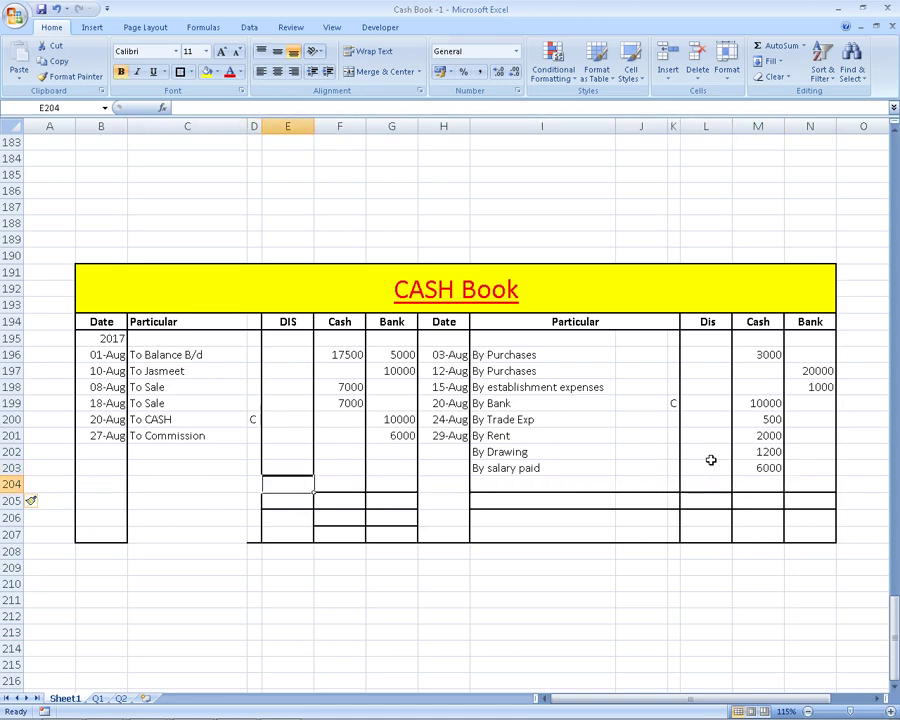
Total the debit Cash column with =SUM(F196:F204) in F205
key(Down)
key(Right)
text(=su)
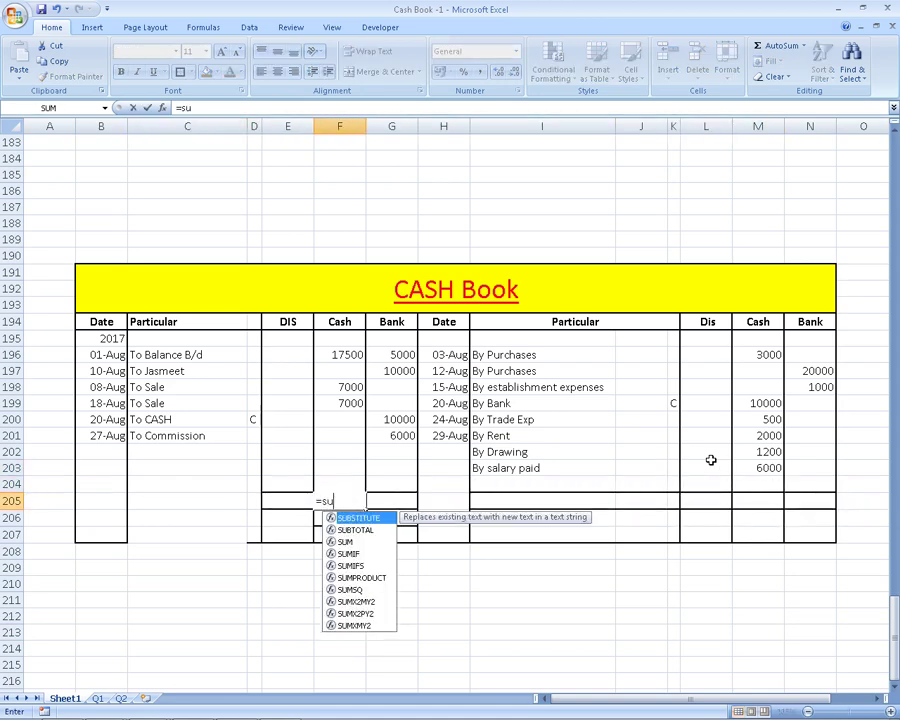
text(n)
key(BackSpace)
text(m)
key(Tab)
key(Up)
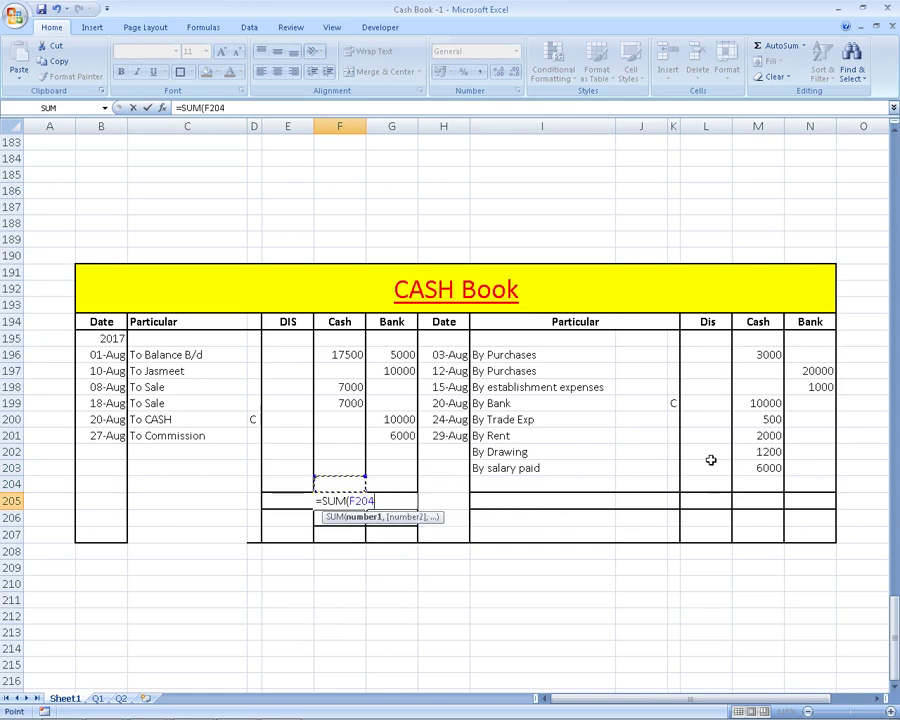
key(Up)
key(Up)
key(Up)
key(Up)
key(Up)
key(shift+Down)
key(shift+Down)
key(shift+Down)
key(shift+Down)
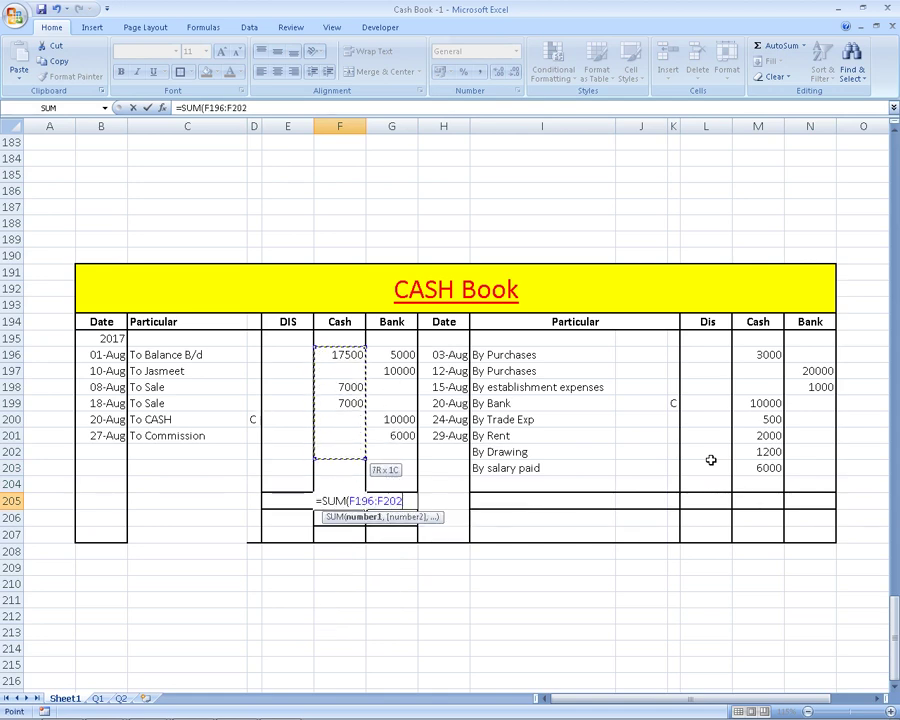
key(shift+Down)
key(shift+Down)
key(ctrl+Return)
Fill the total across to the Bank cell G205 and bold both totals
key(Right)
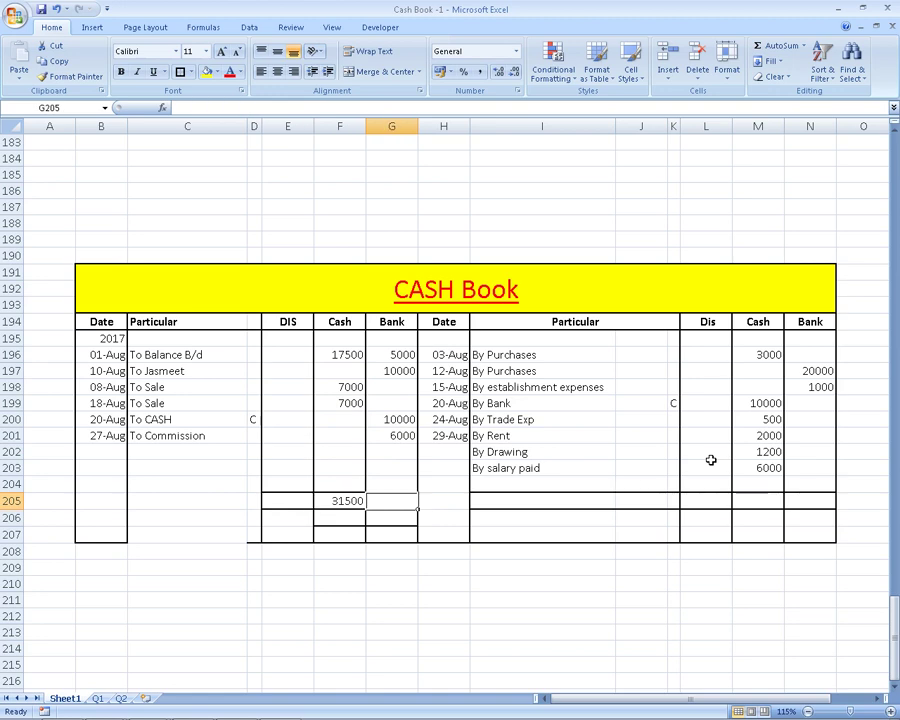
key(Left)
key(shift+Right)
key(ctrl+r)
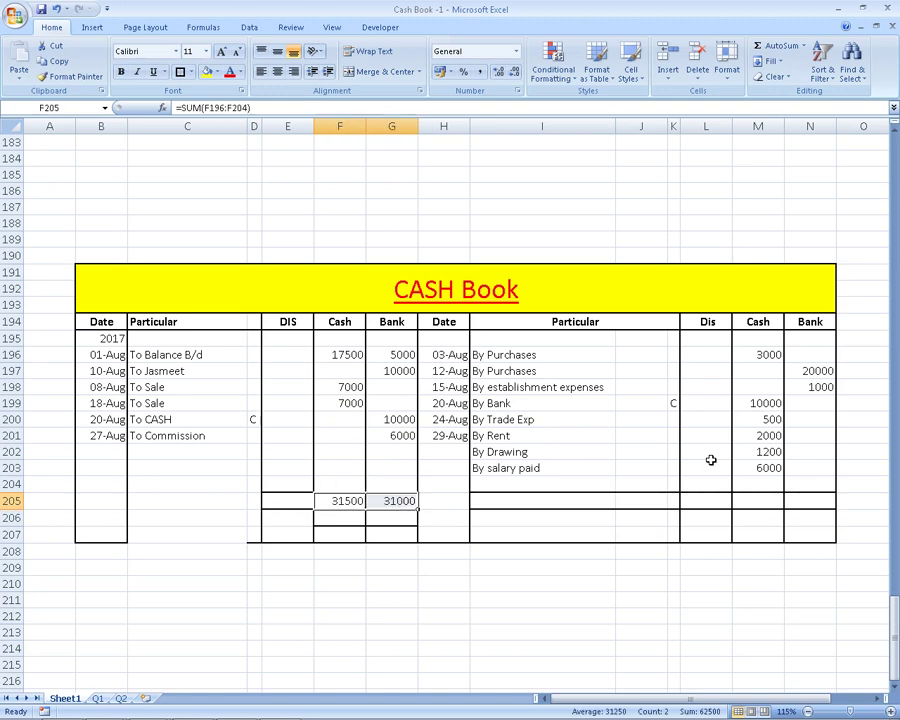
key(ctrl+b)
Copy the total formula to the credit-side totals M205 and N205
key(shift+Left)
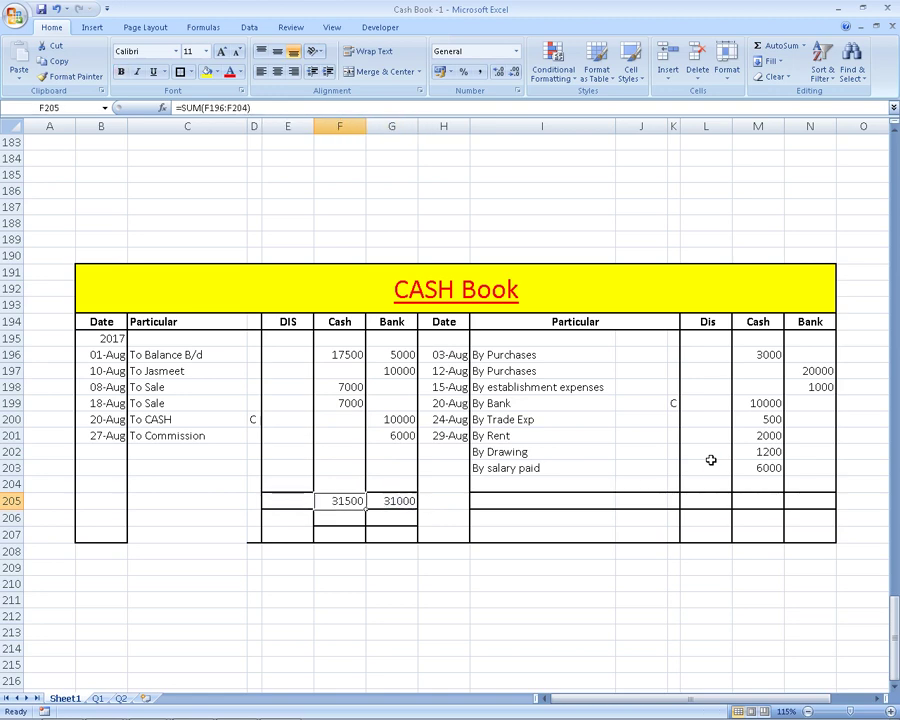
key(ctrl+c)
key(Right)
key(Right)
key(Right)
key(Right)
key(Right)
key(Right)
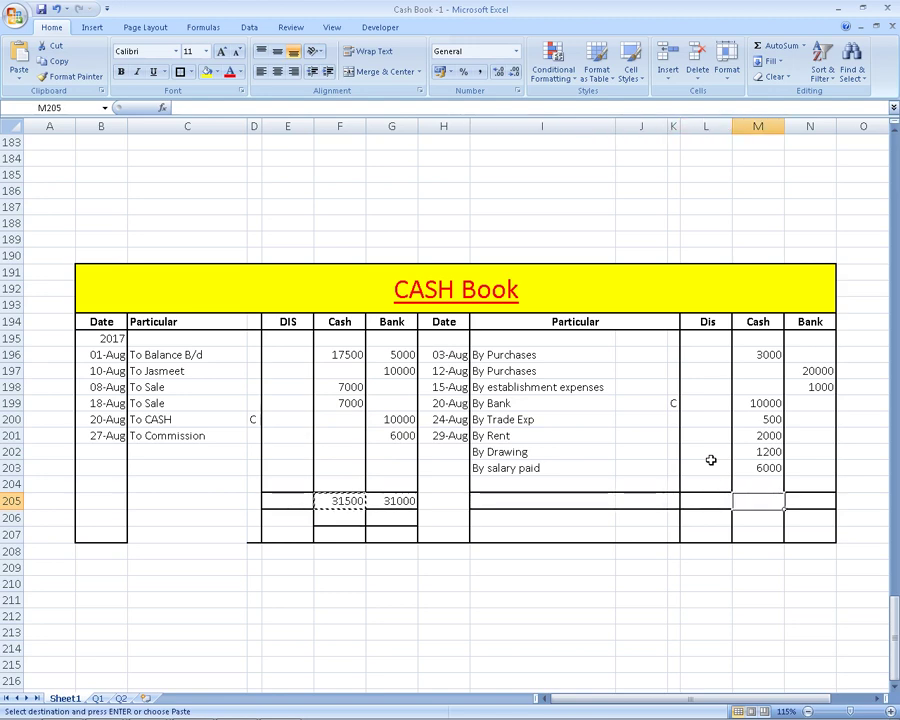
key(ctrl+v)
key(Escape)
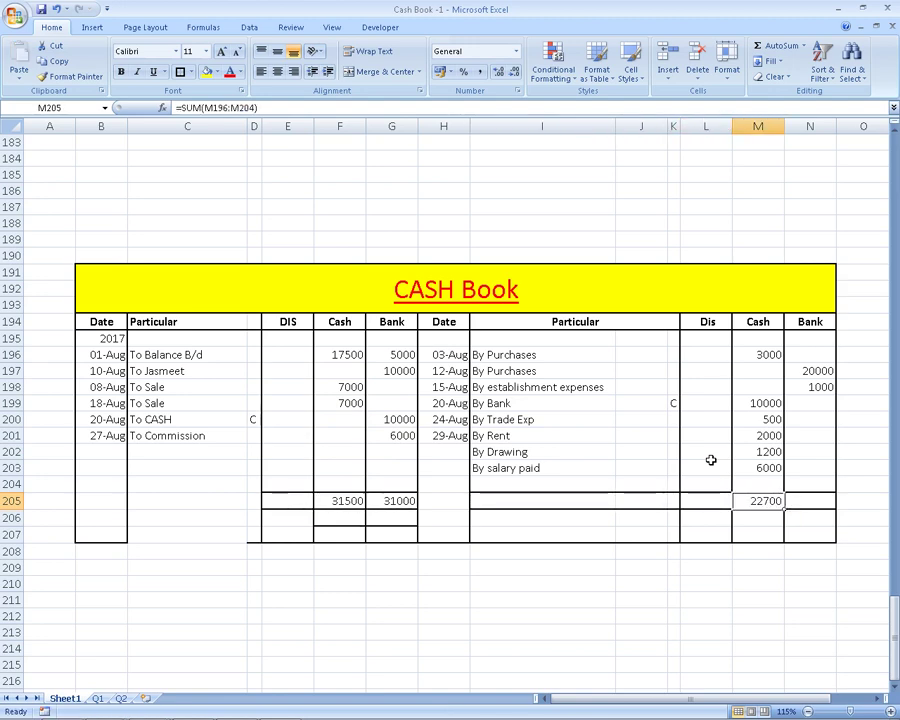
key(shift+Right)
key(ctrl+r)
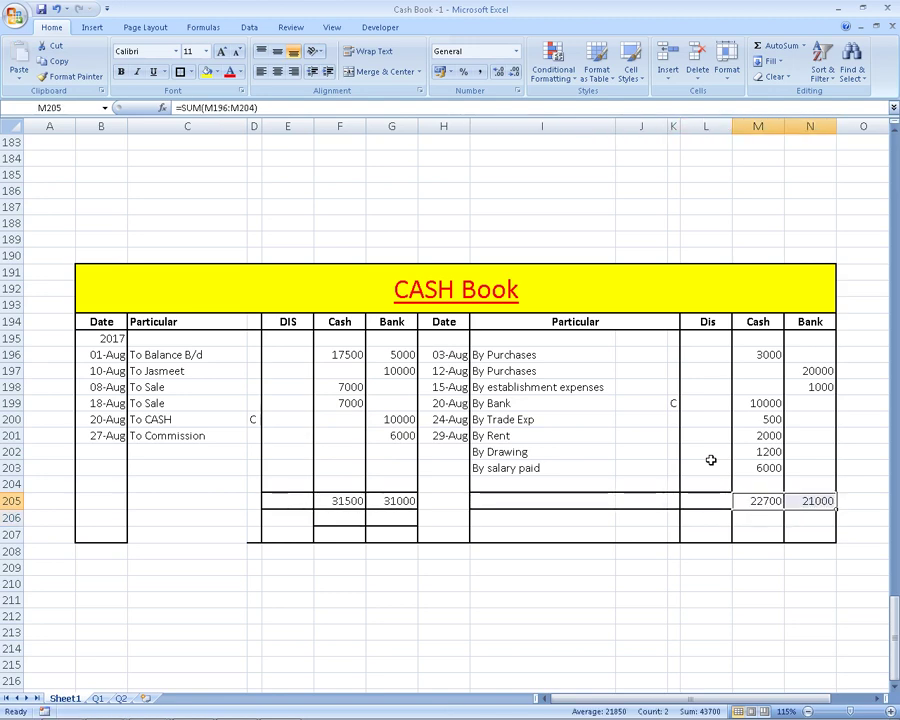
key(Up)
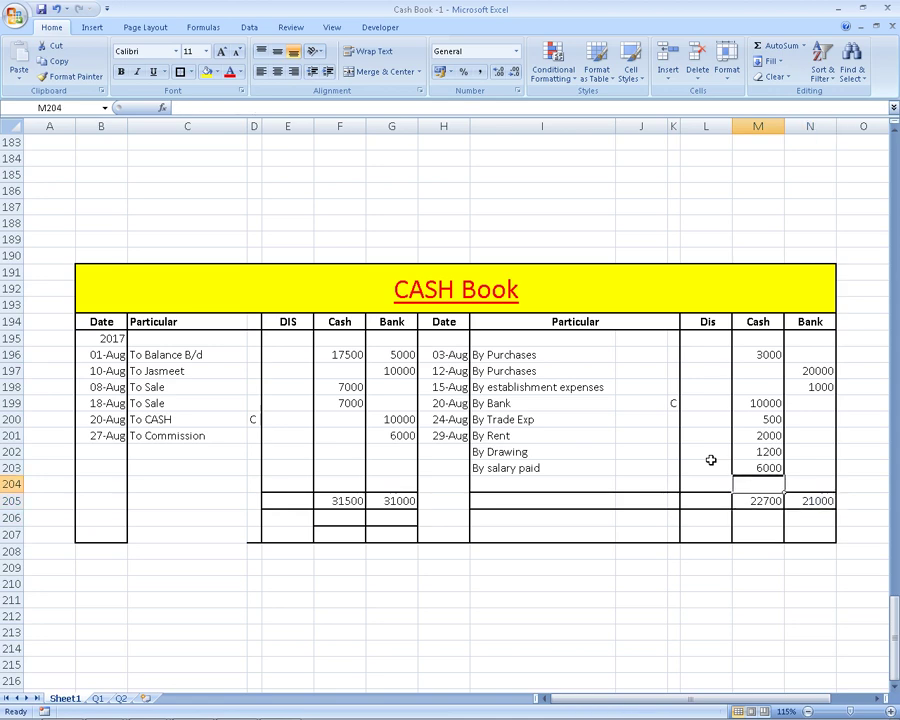
text(=)
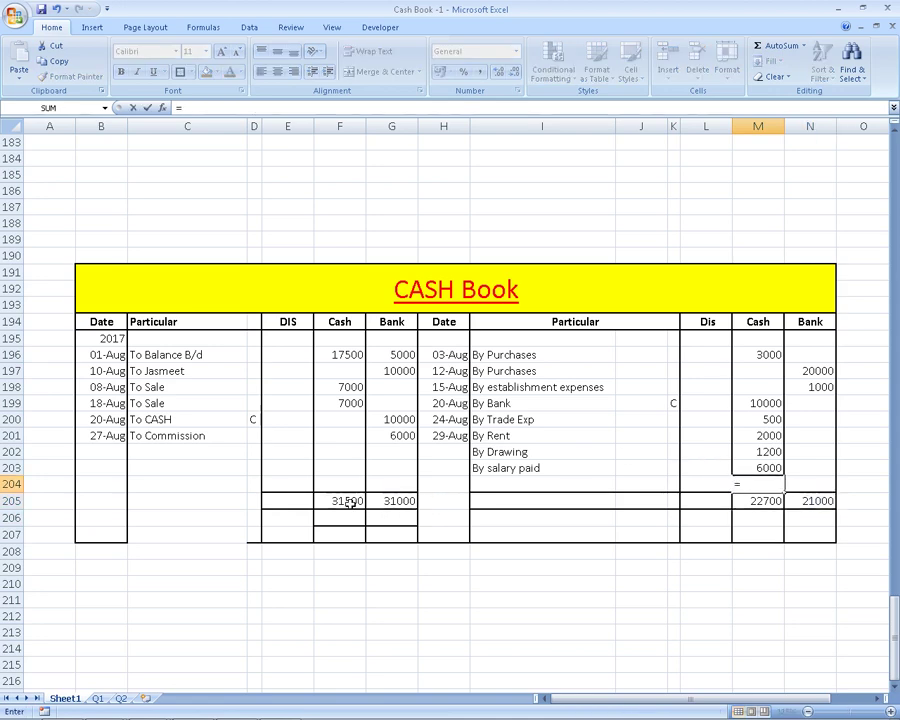
text(3150)
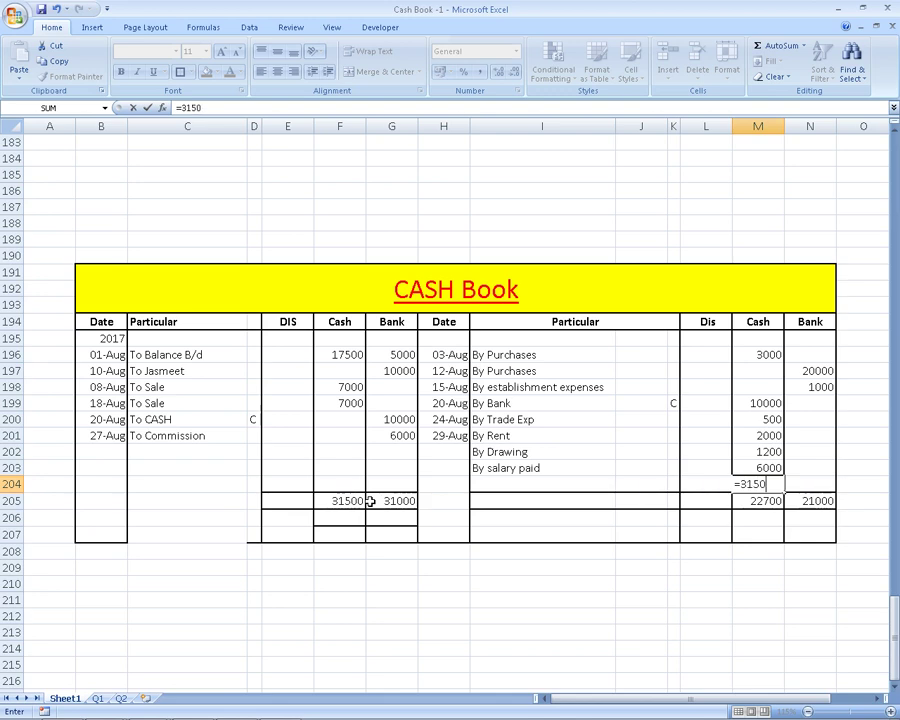
text(0-227)
text(00)
key(Return)
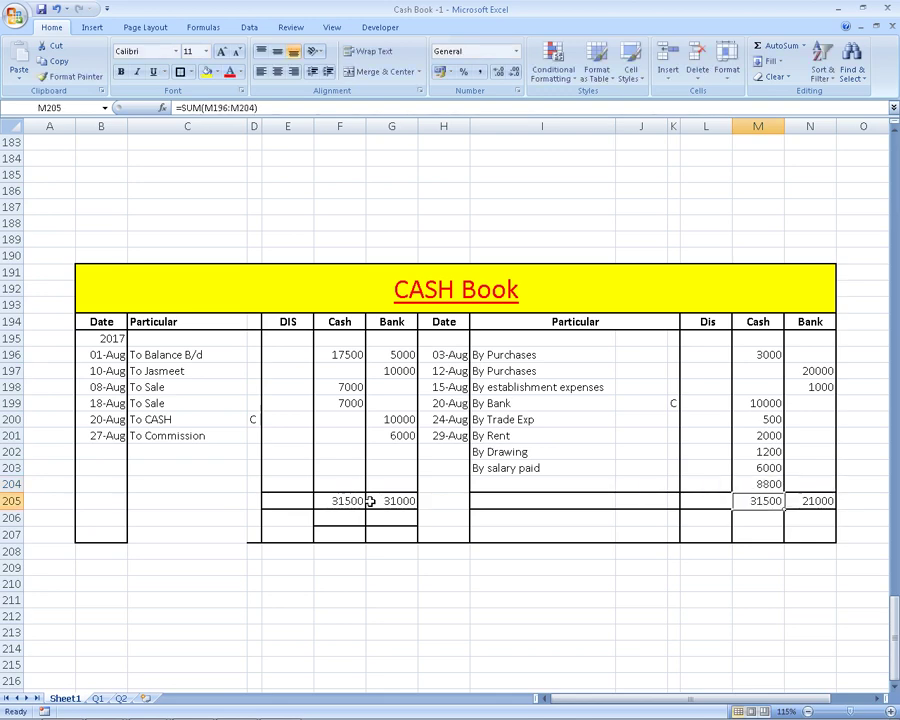
key(Up)
key(Right)
text(=)
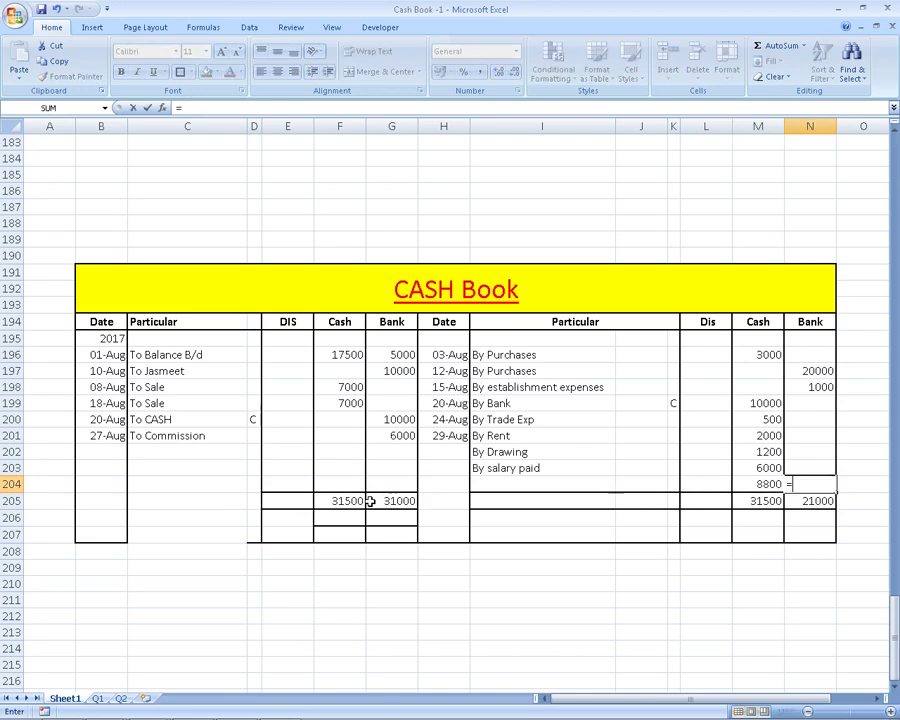
text(31)
text(000-21)
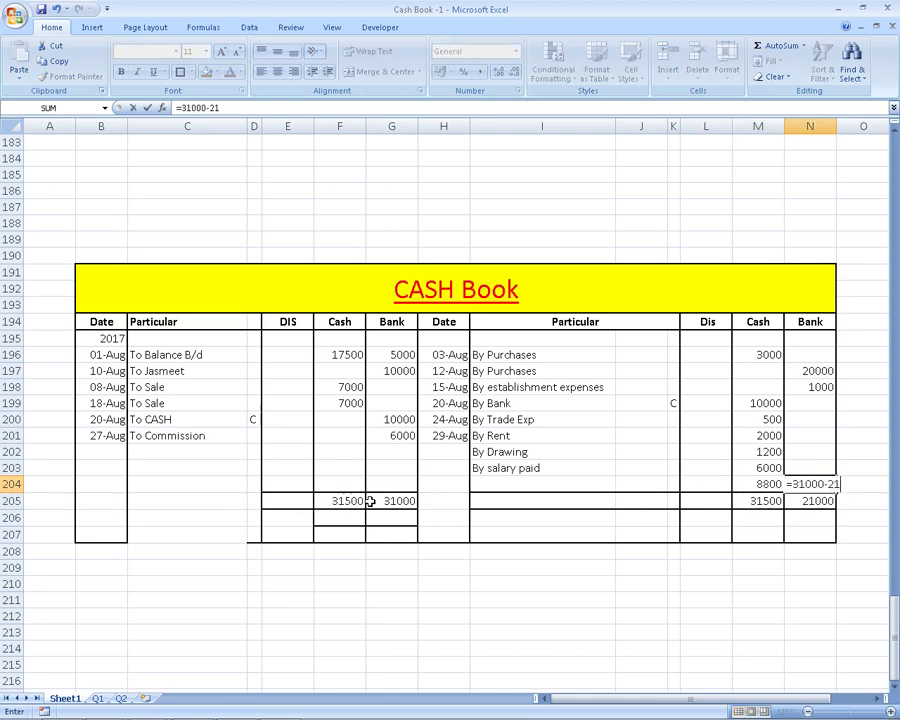
text(000)
key(Return)
Label the closing row 'Balance C/d' in I204, then bring the exercise PDF forward
key(Left)
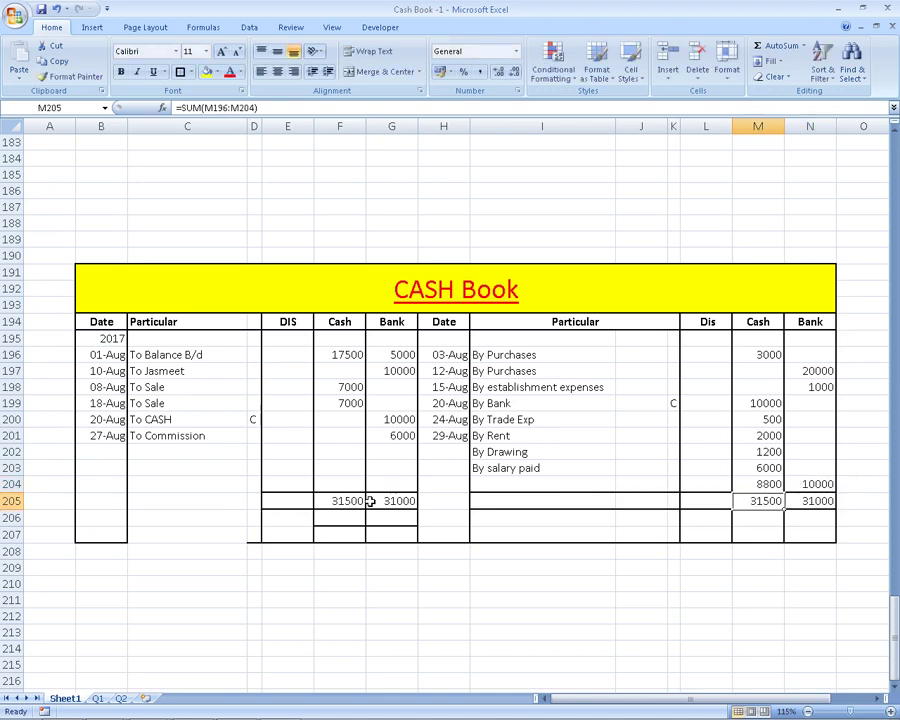
key(Left)
key(Left)
key(Left)
key(Left)
key(Left)
key(Up)
key(Right)
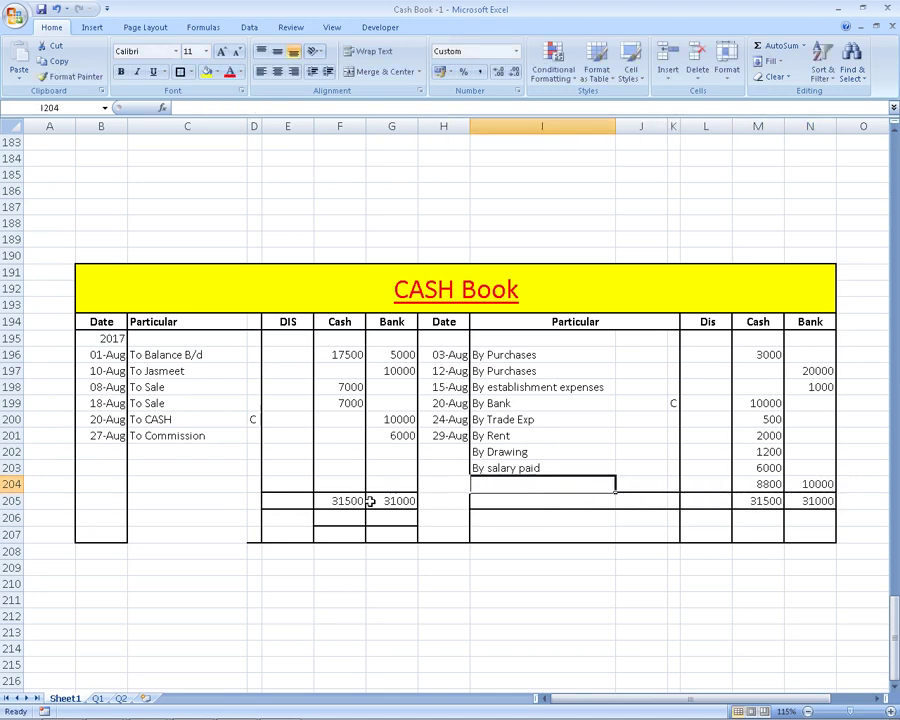
text(B)
key(BackSpace)
key(BackSpace)
text(b)
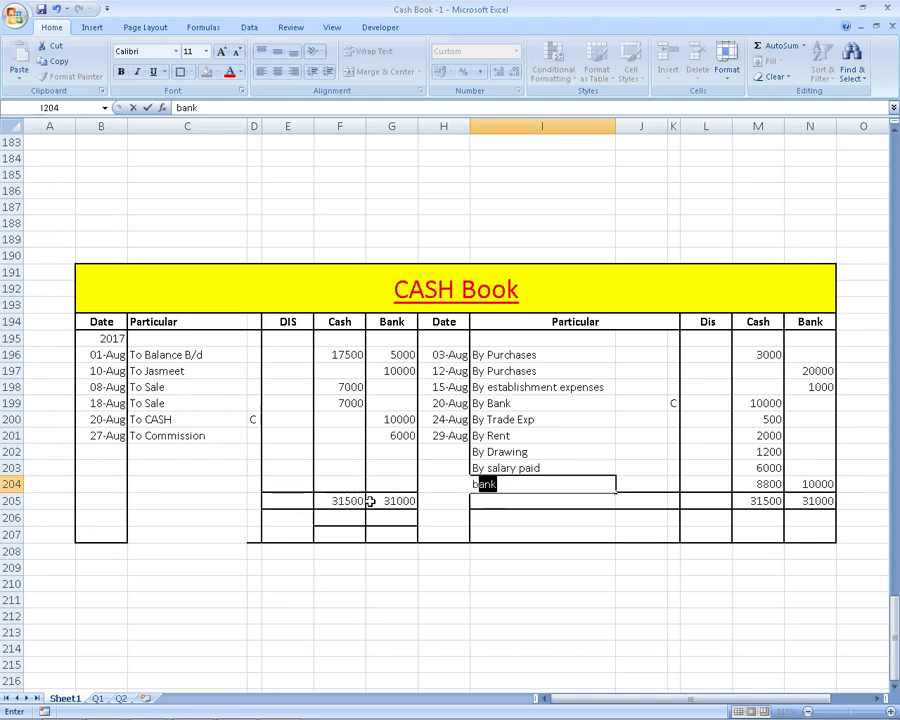
key(BackSpace)
key(BackSpace)
text(Balance )
text(C/d)
key(Return)
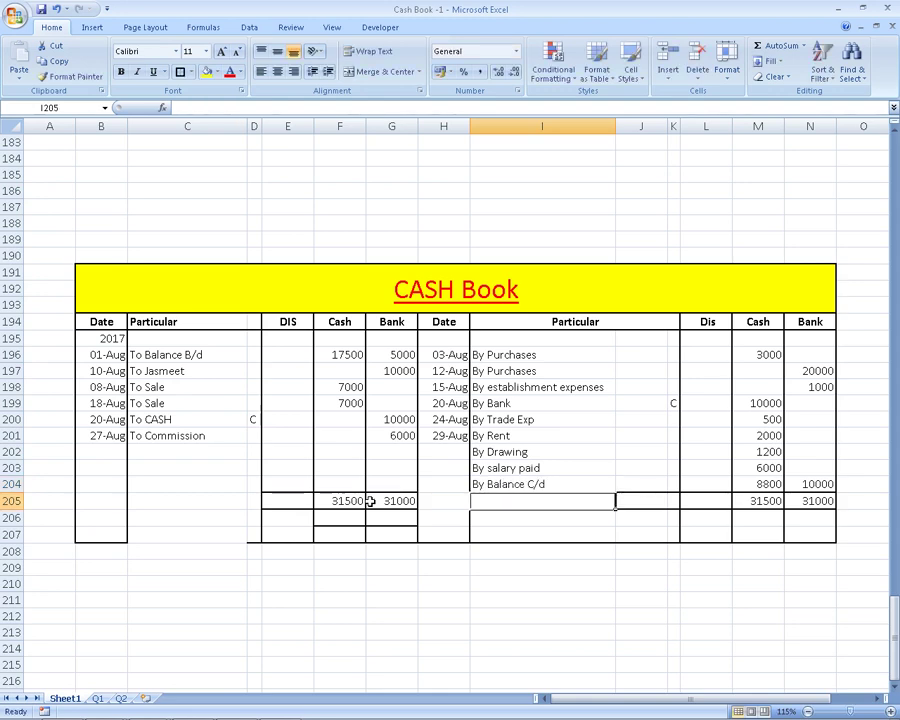
key(Up)
key(Right)
key(Right)
key(alt+Tab)
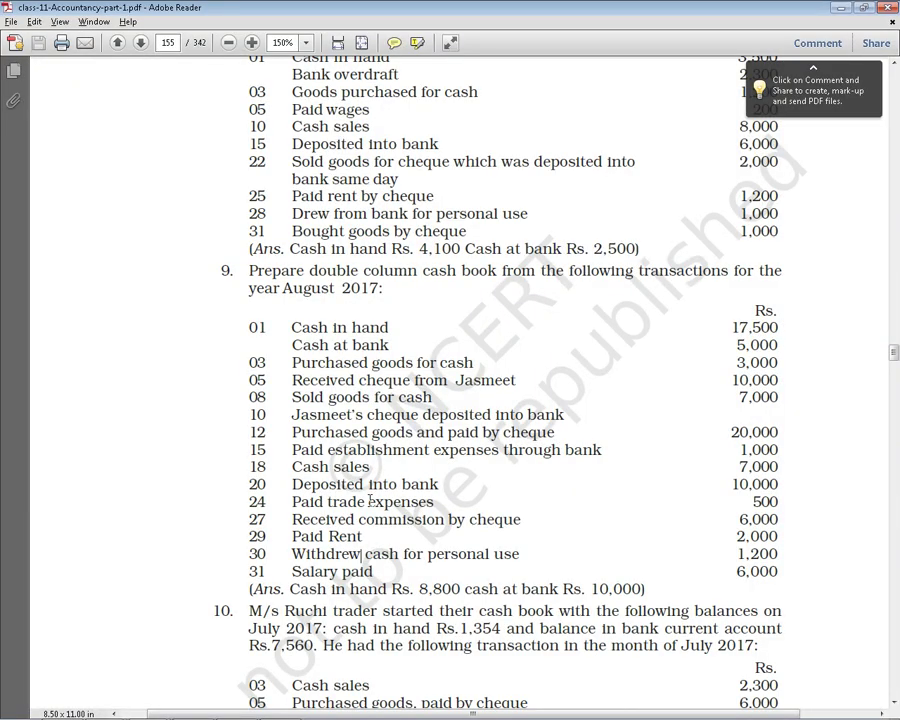
Check the 8,800 cash-in-hand answer in the PDF against the Excel balance in N204
double_click(430, 590)
key(alt+Tab)
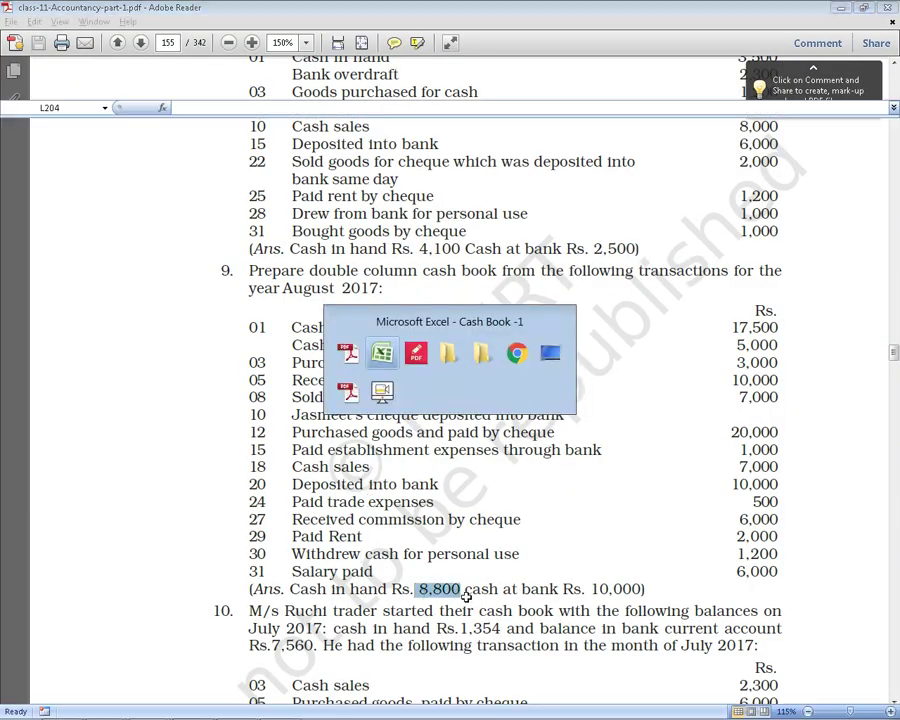
click(806, 484)
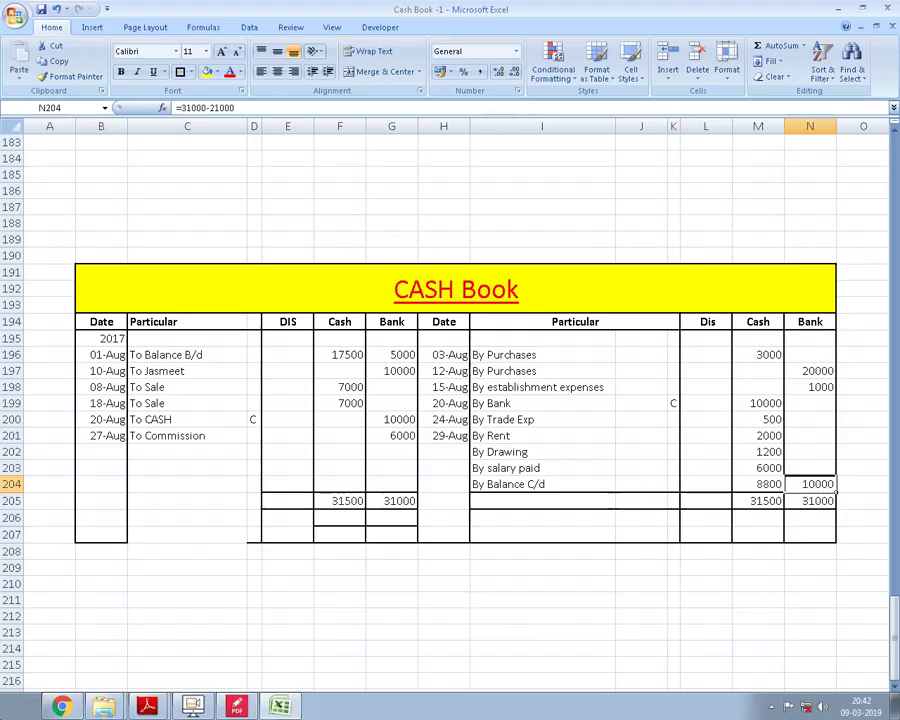
key(alt+Tab)
key(Tab)
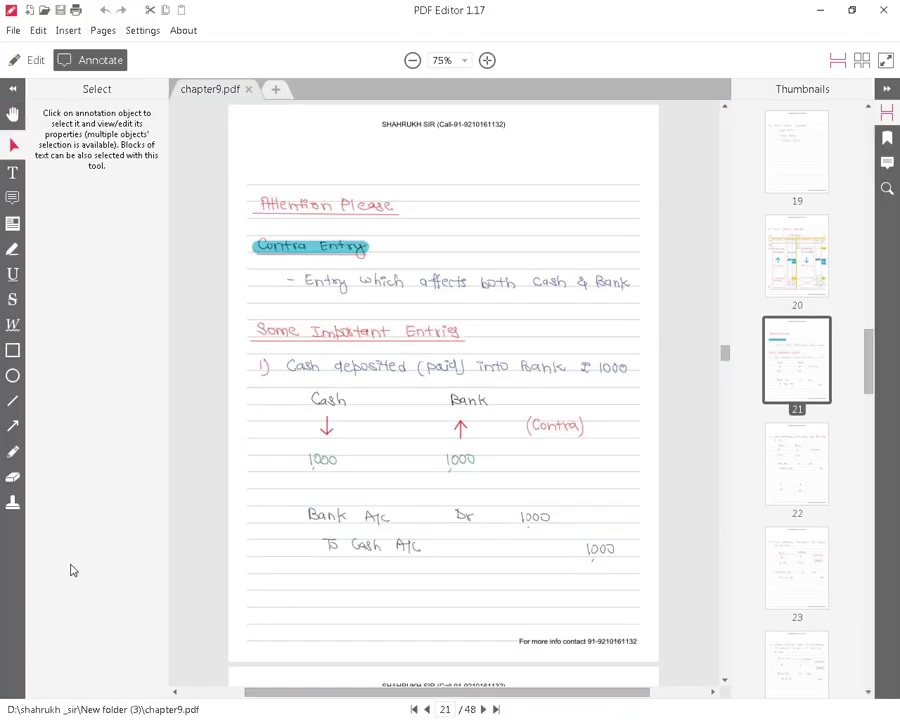
key(alt+Tab)
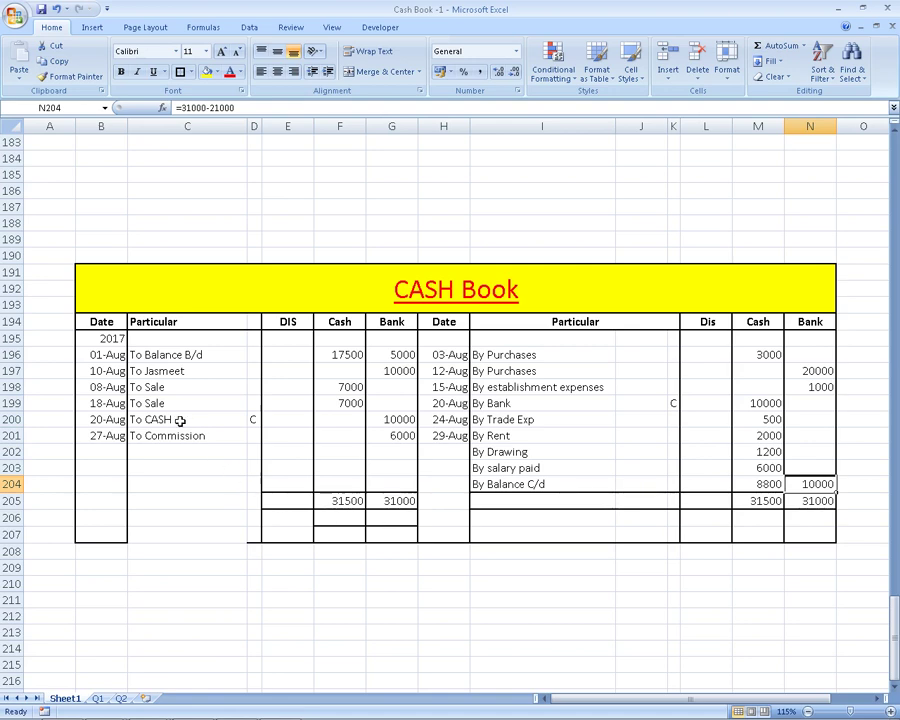
Go over the To Commission entry and the debit-side and credit-side entries of the cash book
click(180, 437)
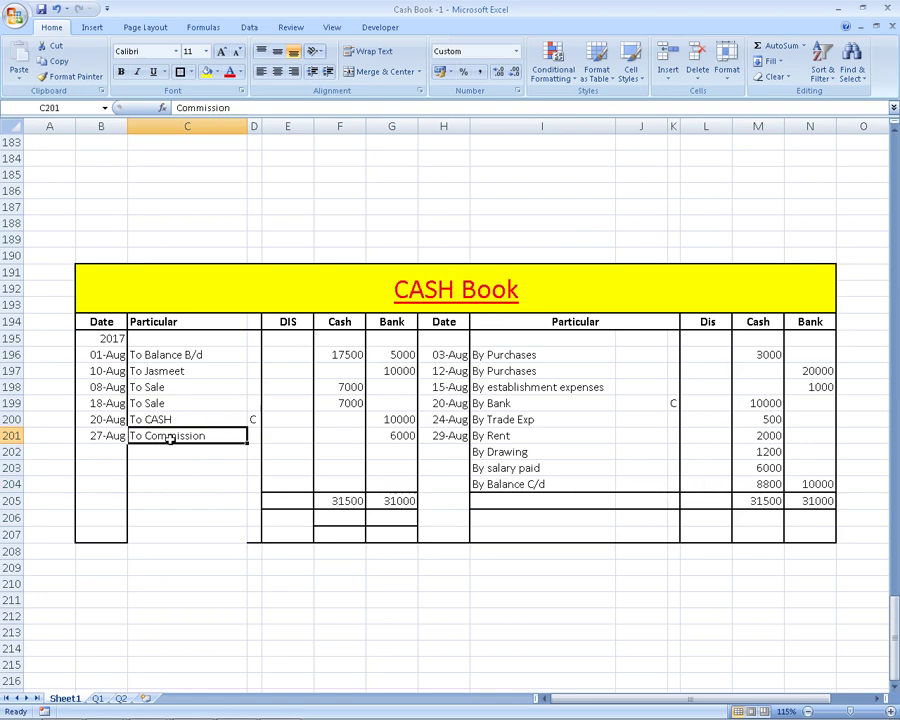
click(436, 287)
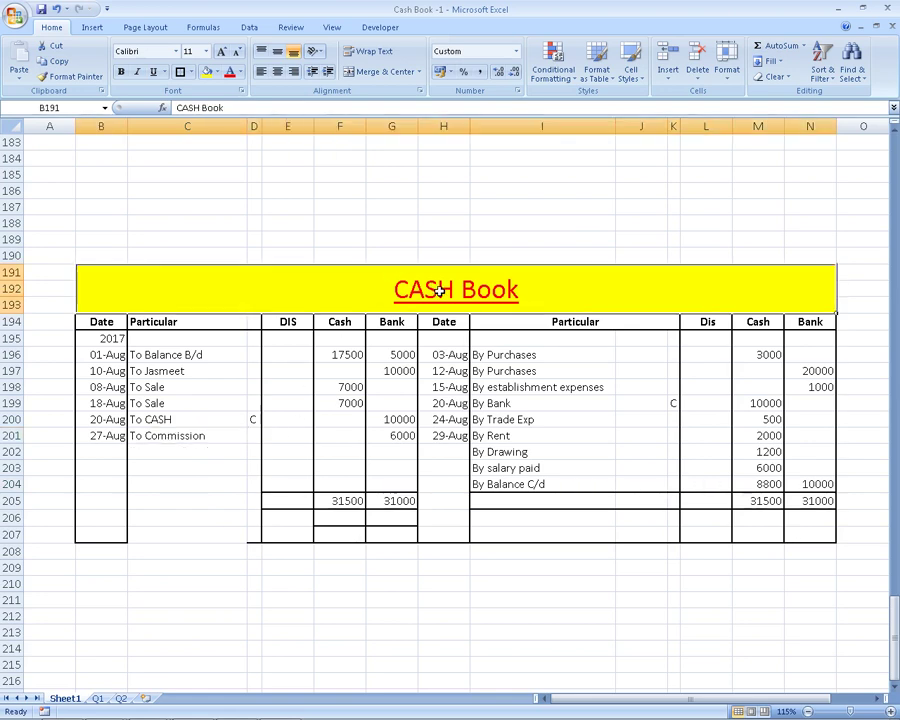
click(200, 440)
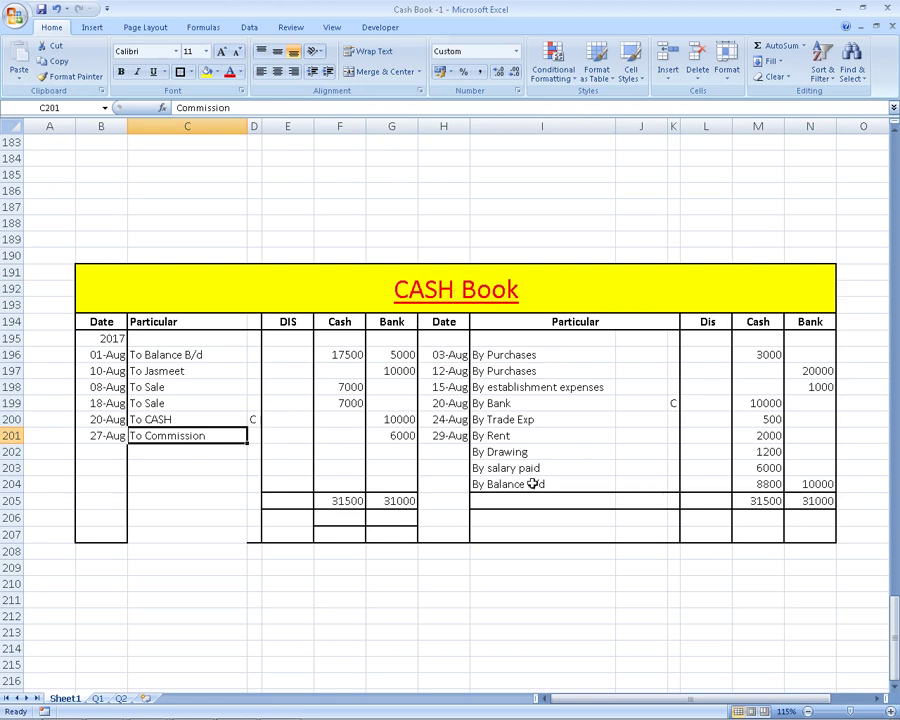
drag(155, 355, 391, 444)
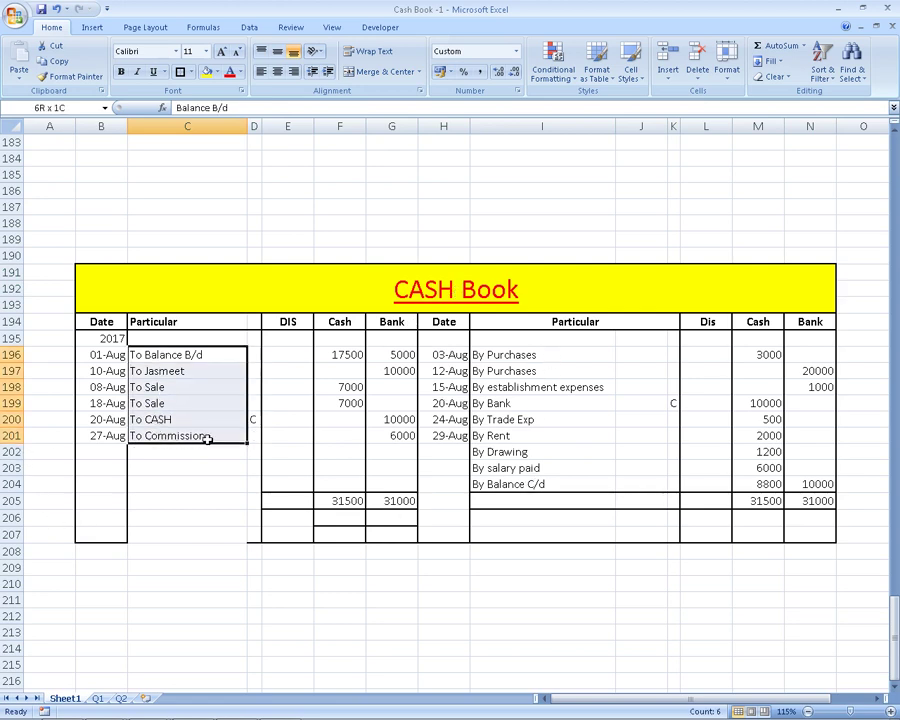
drag(565, 362, 800, 511)
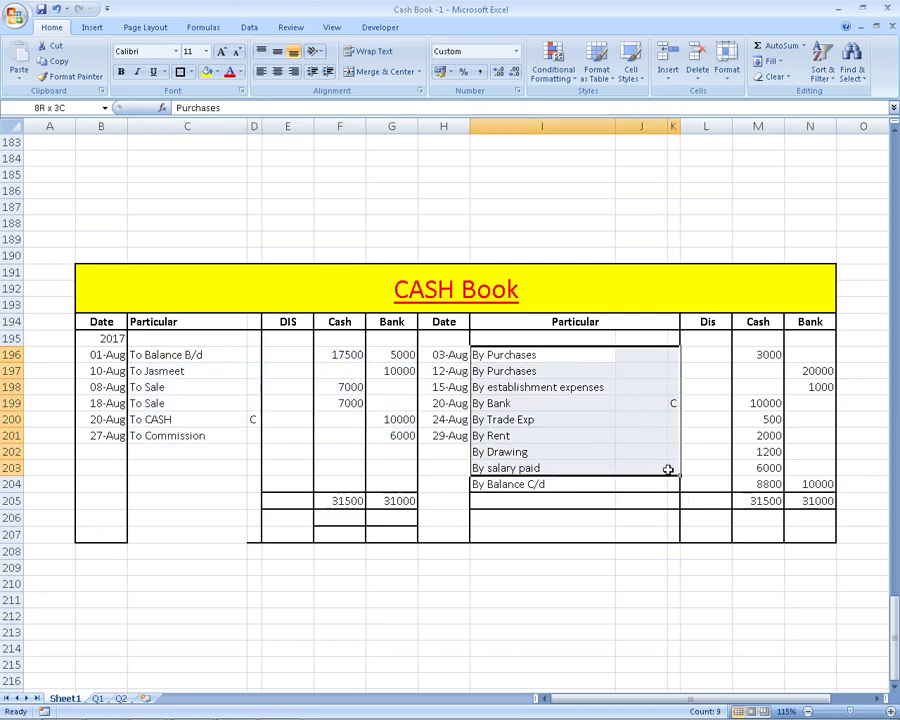
click(355, 565)
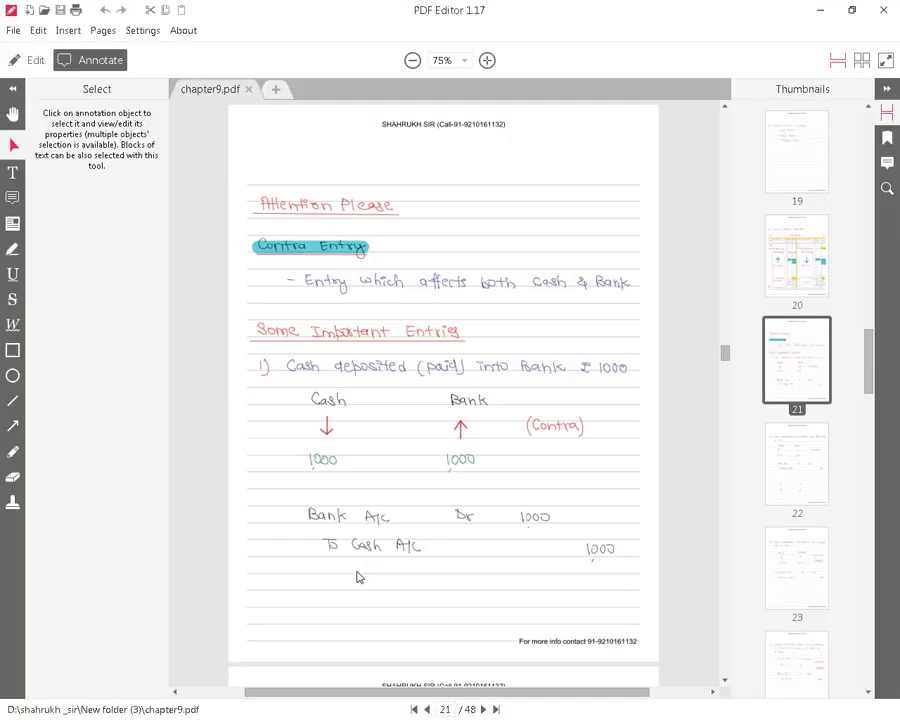
Scroll the notes from the cash-deposited contra entry down to page 22's office-use withdrawal
scroll(358, 577, up, 1)
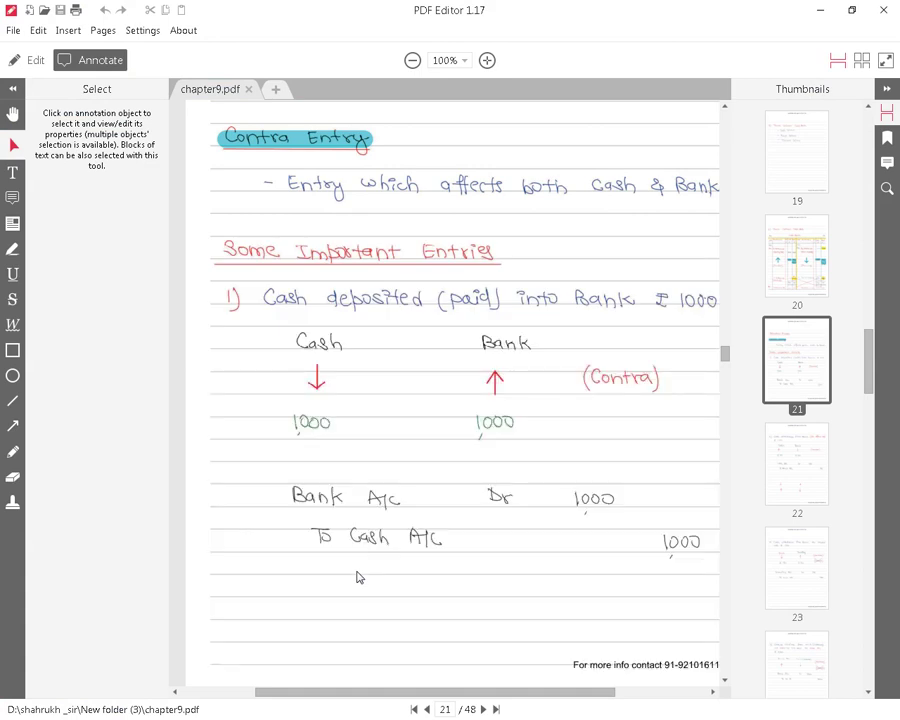
scroll(358, 577, down, 1)
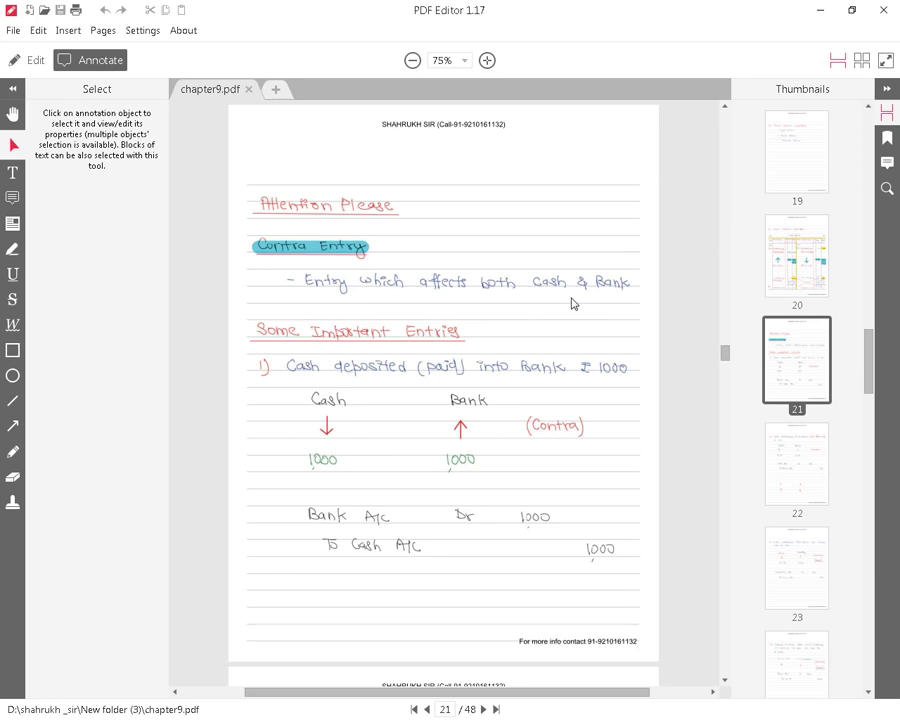
scroll(573, 303, down, 2)
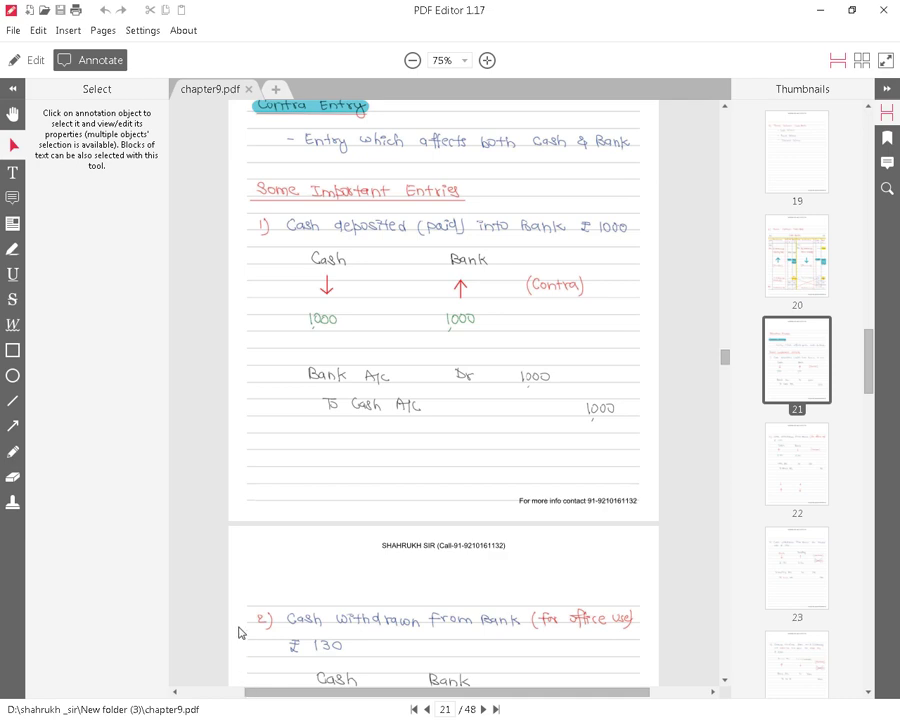
scroll(239, 630, down, 2)
scroll(253, 588, down, 2)
scroll(253, 588, down, 1)
Use thumbnails 22 and 23 to reach page 23, the ₹170 withdrawal for personal use
scroll(253, 590, down, 2)
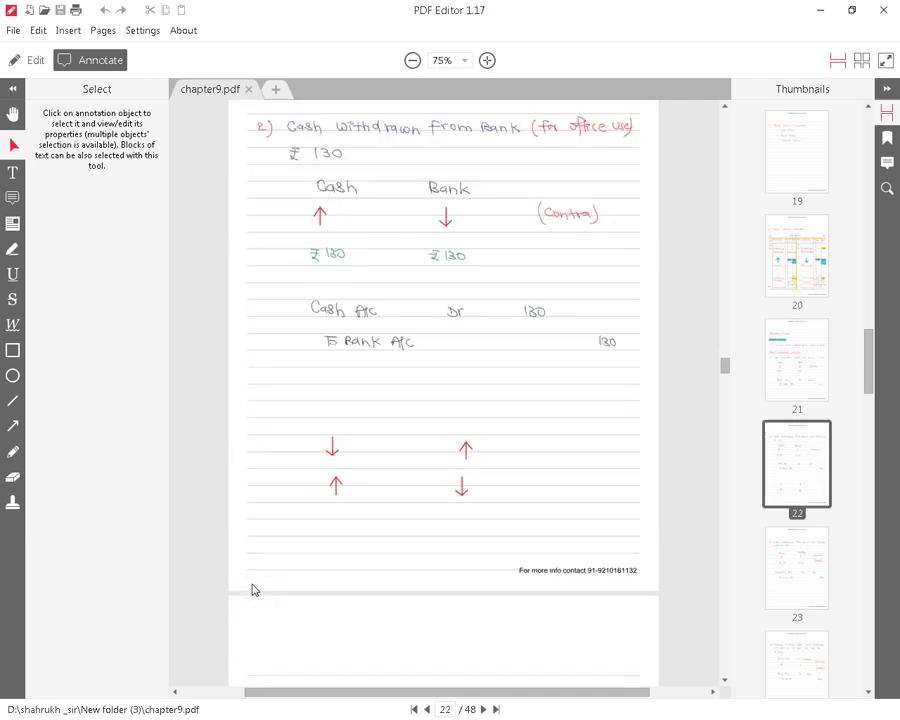
scroll(253, 590, up, 1)
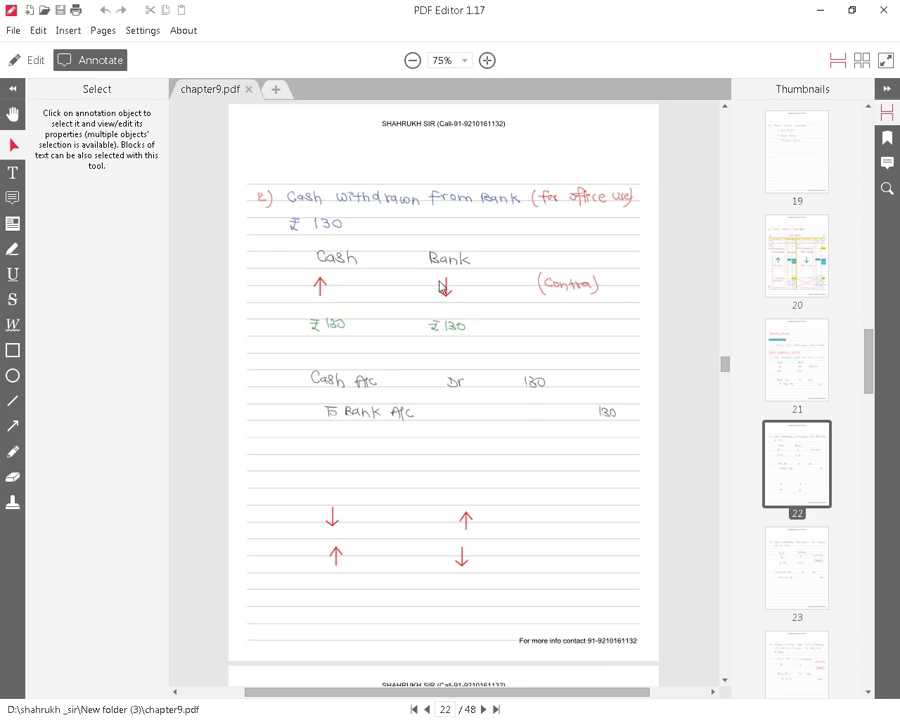
scroll(436, 284, up, 3)
scroll(432, 283, up, 3)
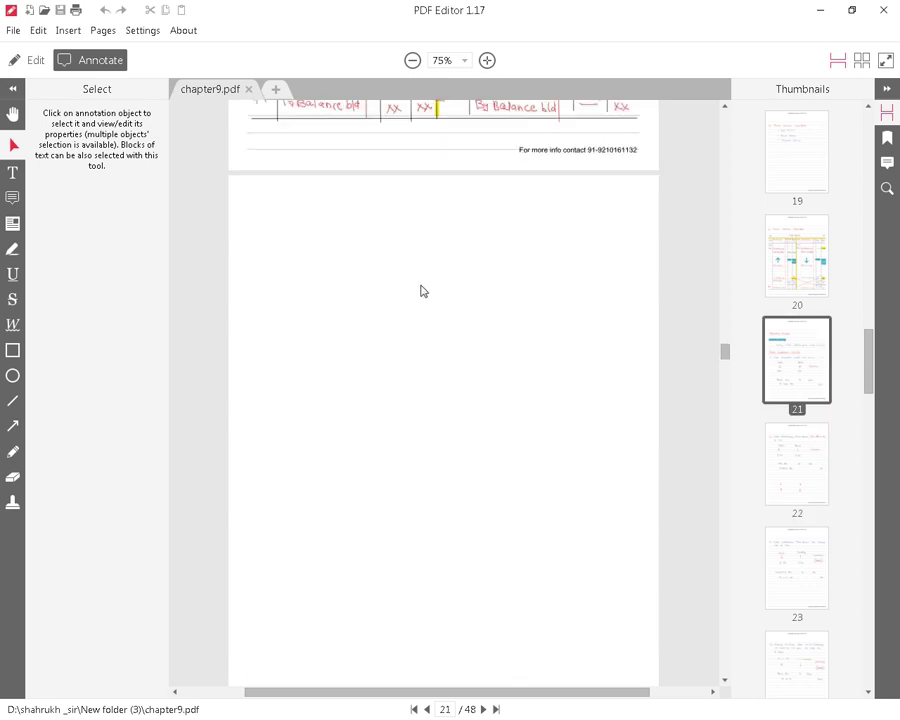
scroll(451, 336, down, 3)
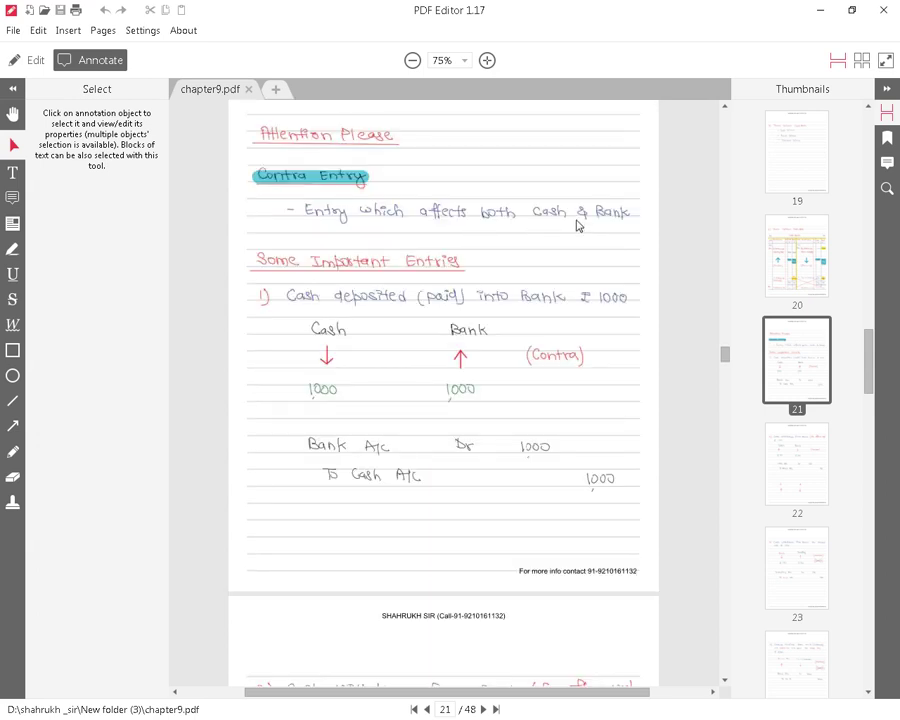
click(790, 457)
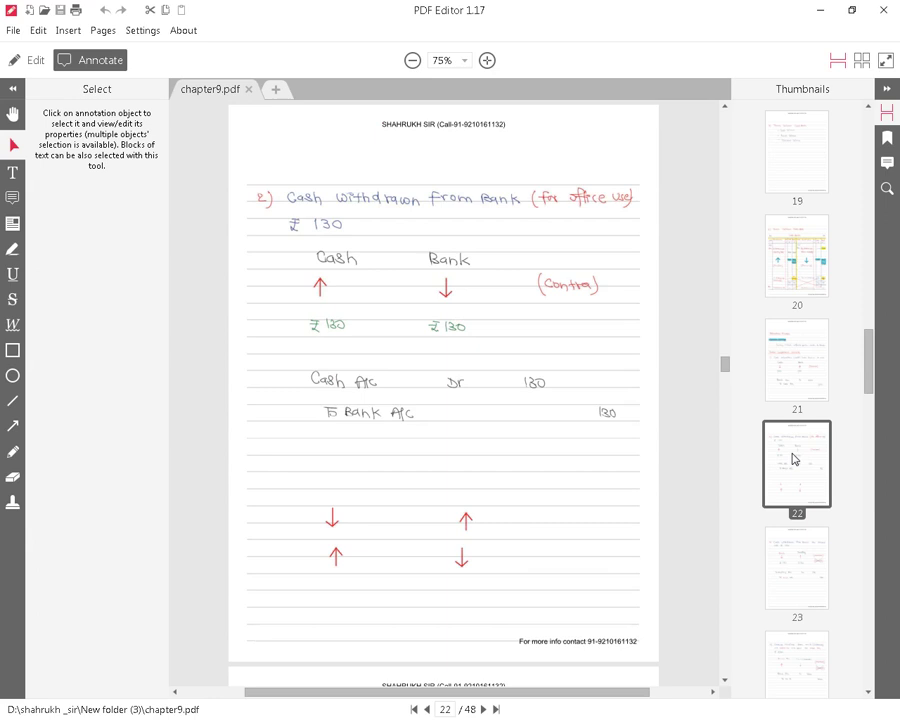
click(797, 546)
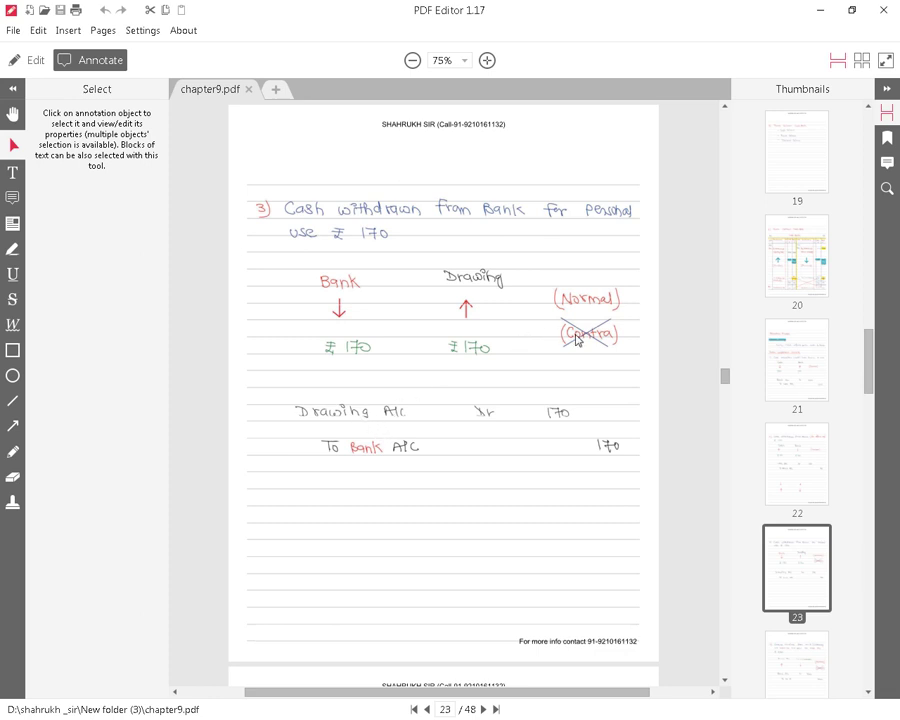
Scroll the thumbnails to page 24, the ₹3,500 customer cheque banked the same day
click(869, 691)
click(869, 691)
click(869, 691)
click(808, 378)
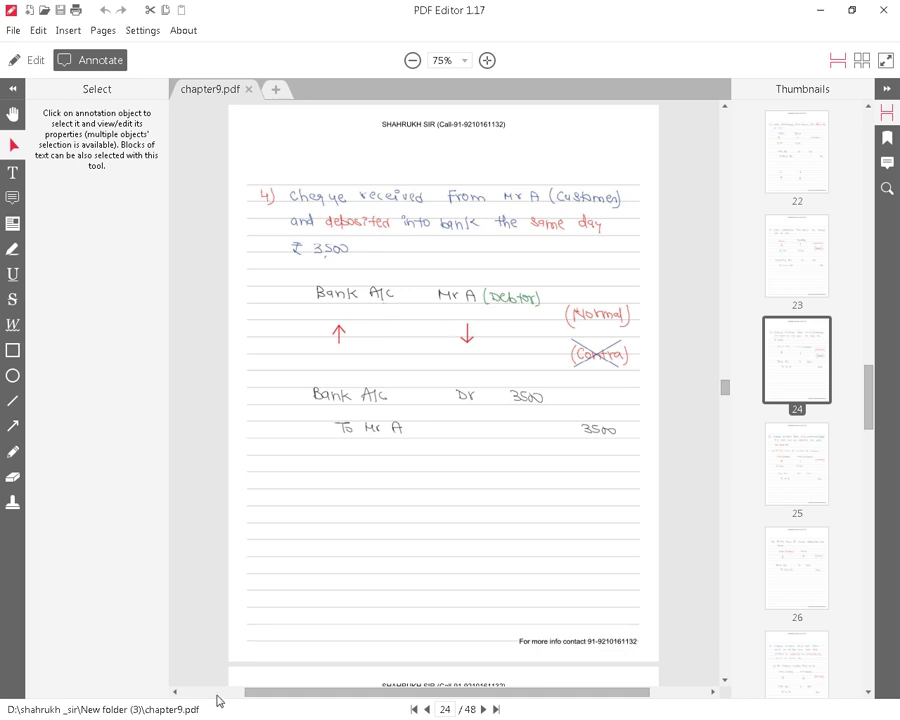
key(alt+Tab)
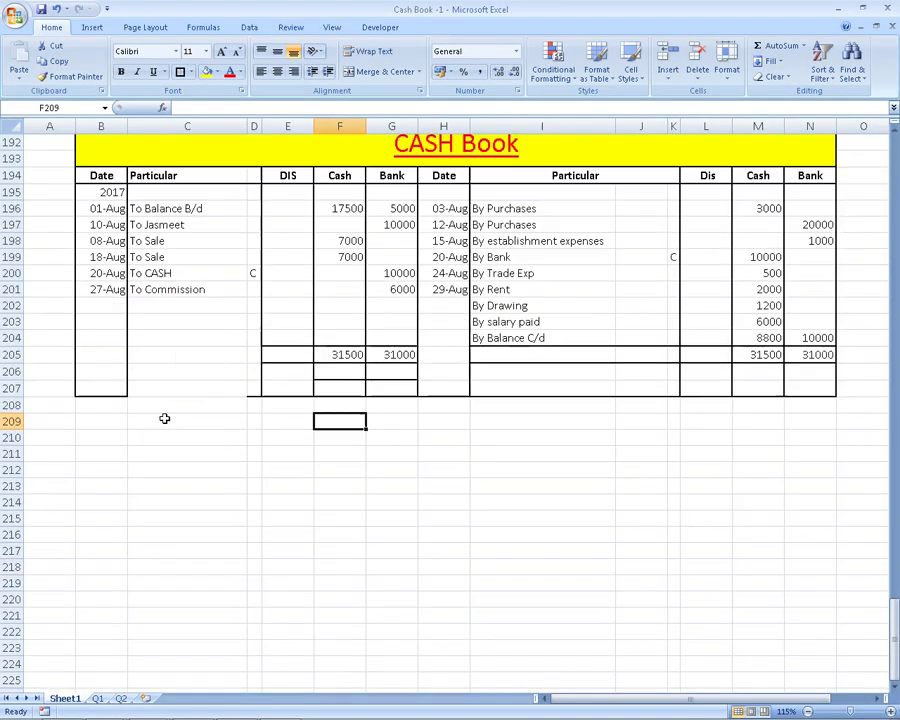
Enter 'mr.a' with an amount of 10000 below the cash book
scroll(164, 416, down, 3)
click(210, 380)
text(m)
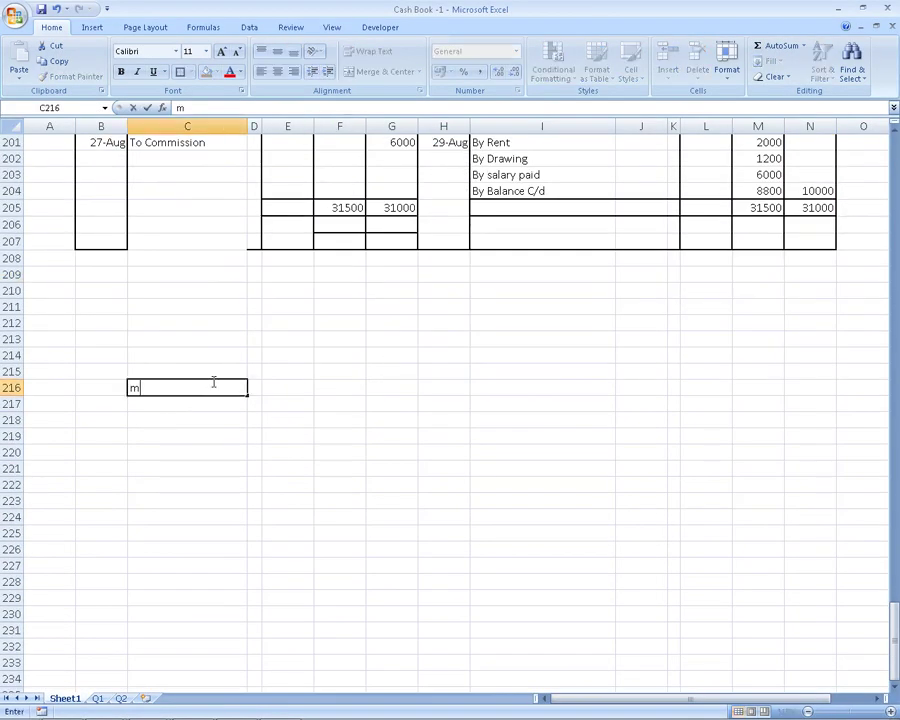
text(r.a)
key(Return)
key(Up)
key(Right)
key(Right)
key(Right)
text(1)
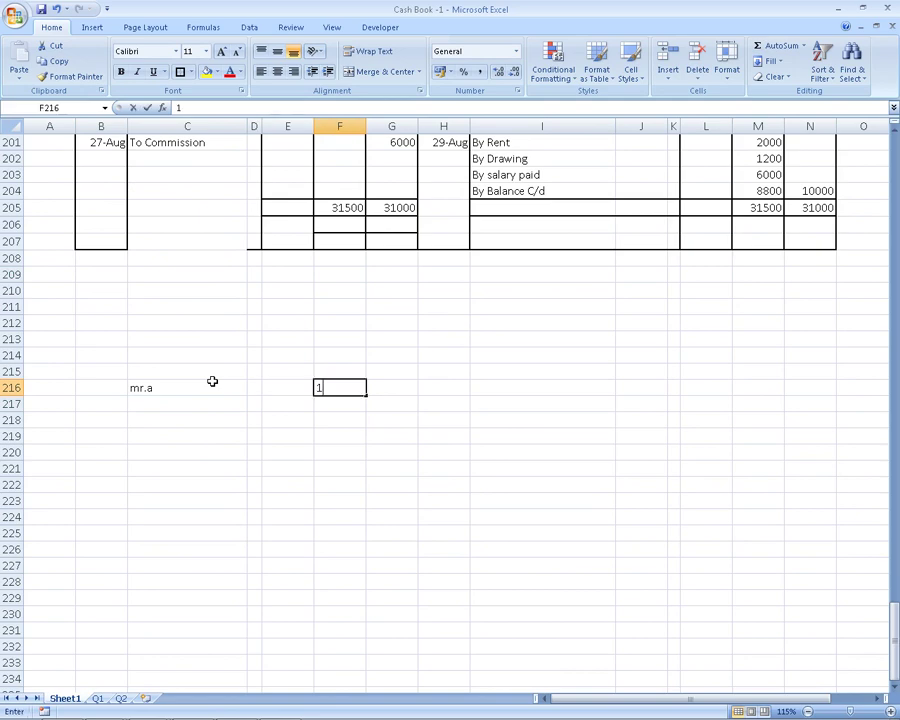
text(0000)
key(Return)
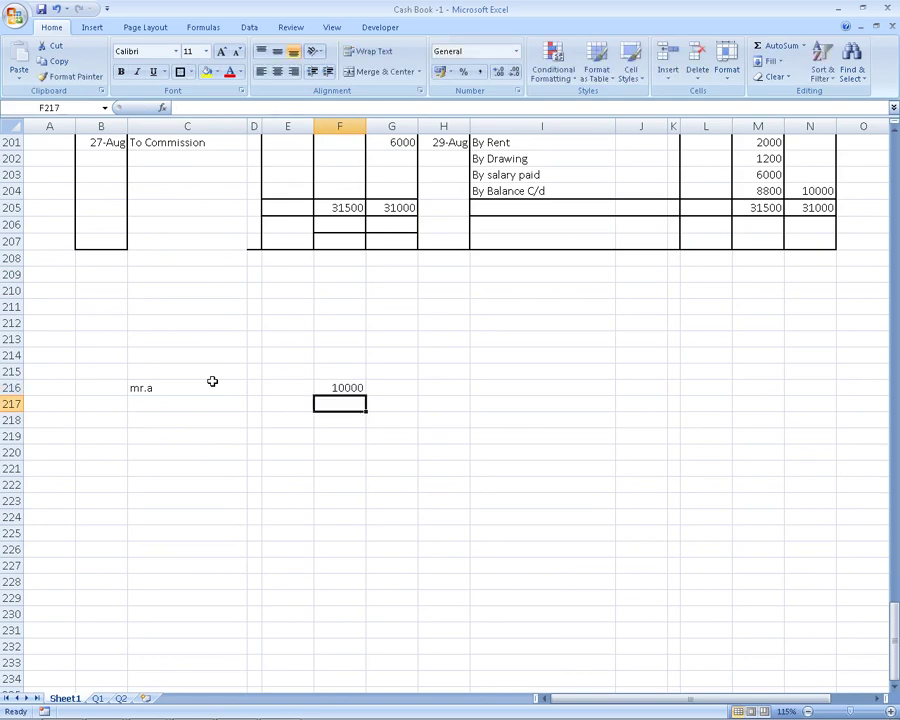
Record 'bank a/c dr...' / 'to mr.a' in E221:E222 with 7000 debit and 7000 credit
key(Left)
key(Left)
key(Down)
key(Down)
key(Down)
key(Down)
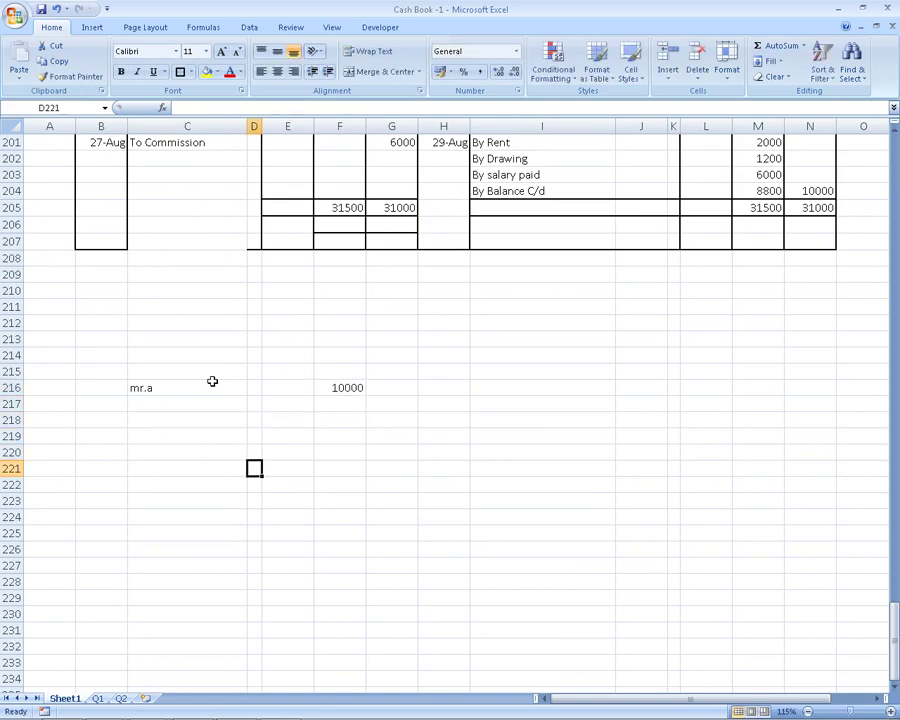
key(Right)
text(bank a)
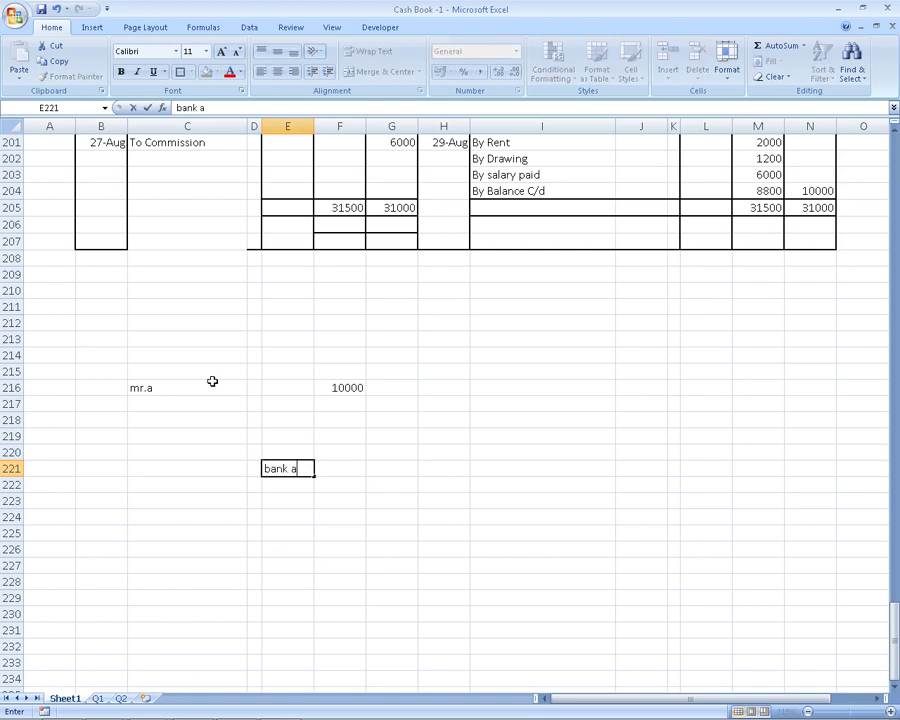
text(/c)
text( dr...)
key(Return)
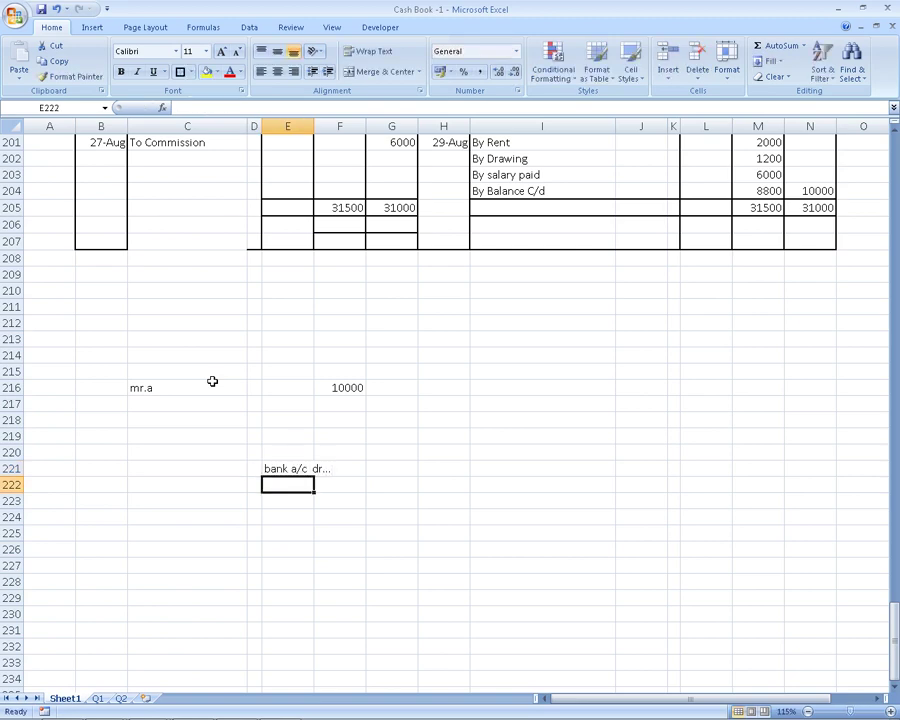
text(to mr)
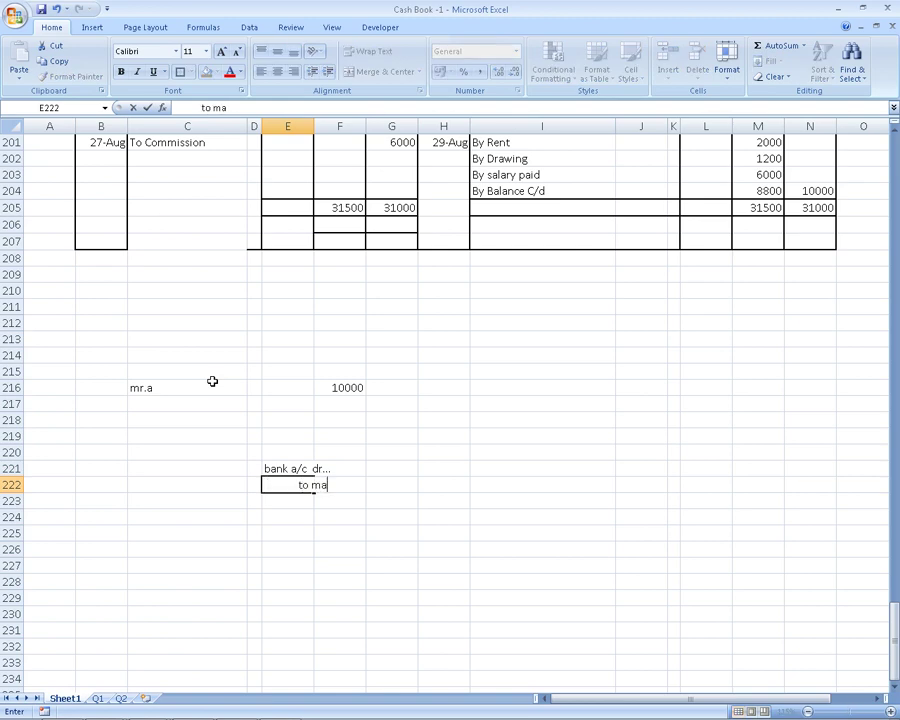
text(.a)
key(Return)
key(Up)
key(Up)
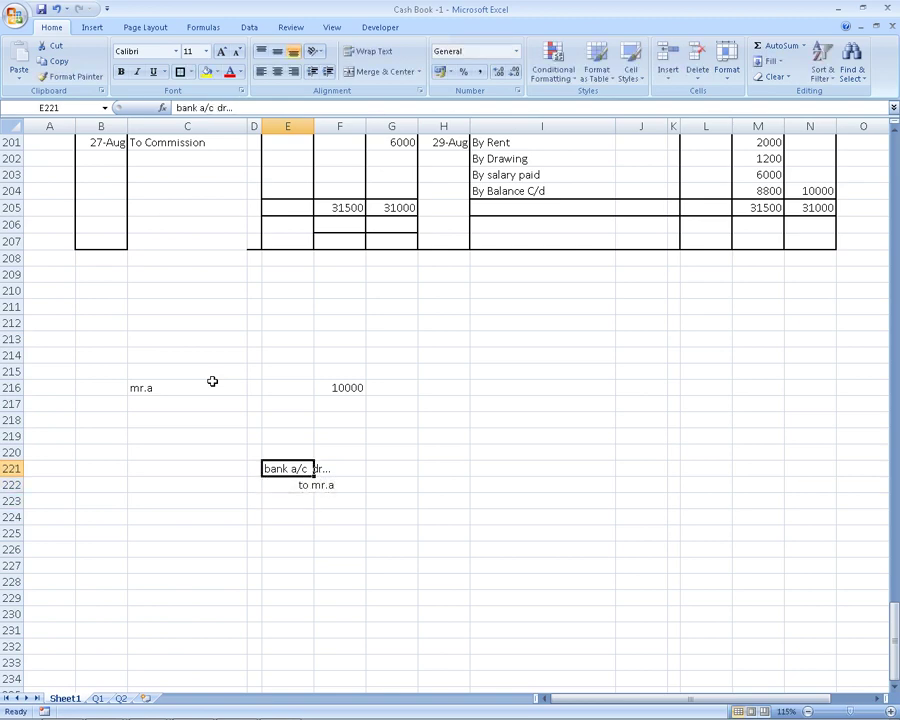
key(Right)
key(Right)
text(7)
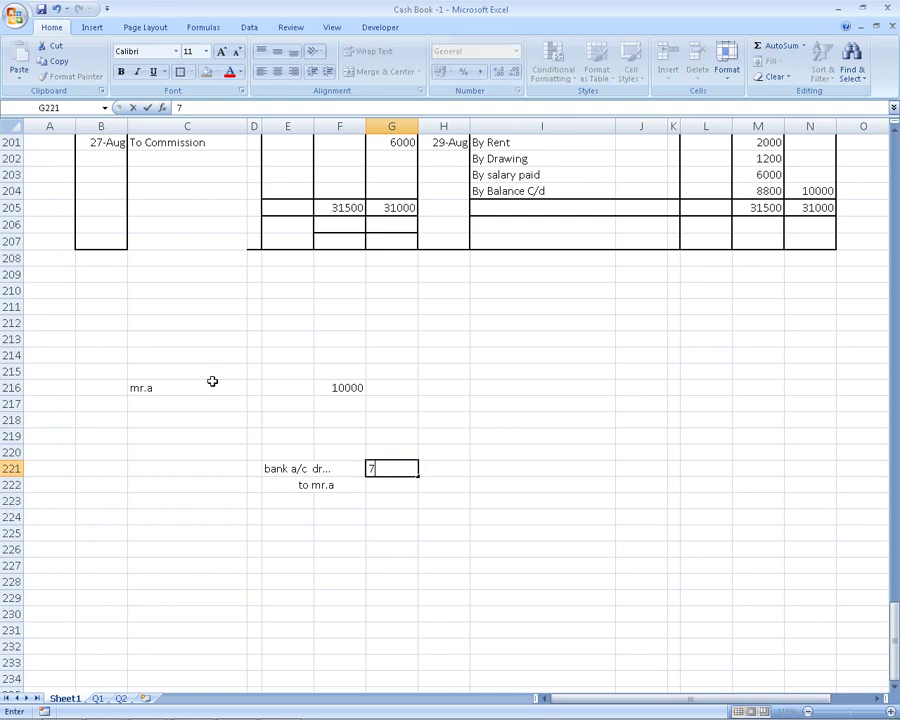
text(000)
key(Return)
key(Right)
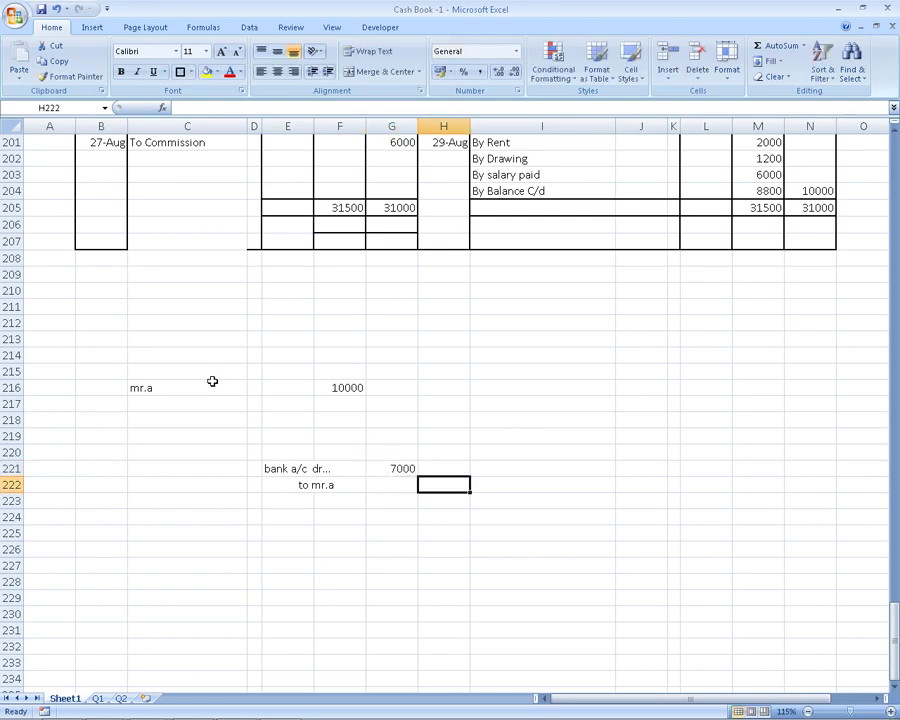
text(7000)
key(Return)
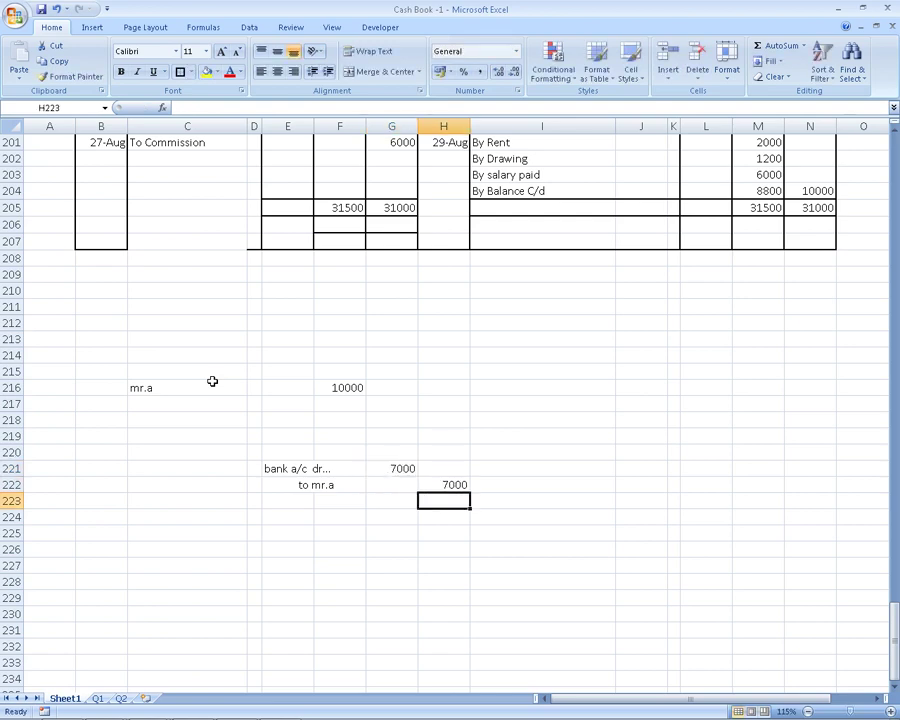
Select the bank entry's narration cells and return to the chapter9 notes, scrolling down
drag(279, 466, 323, 485)
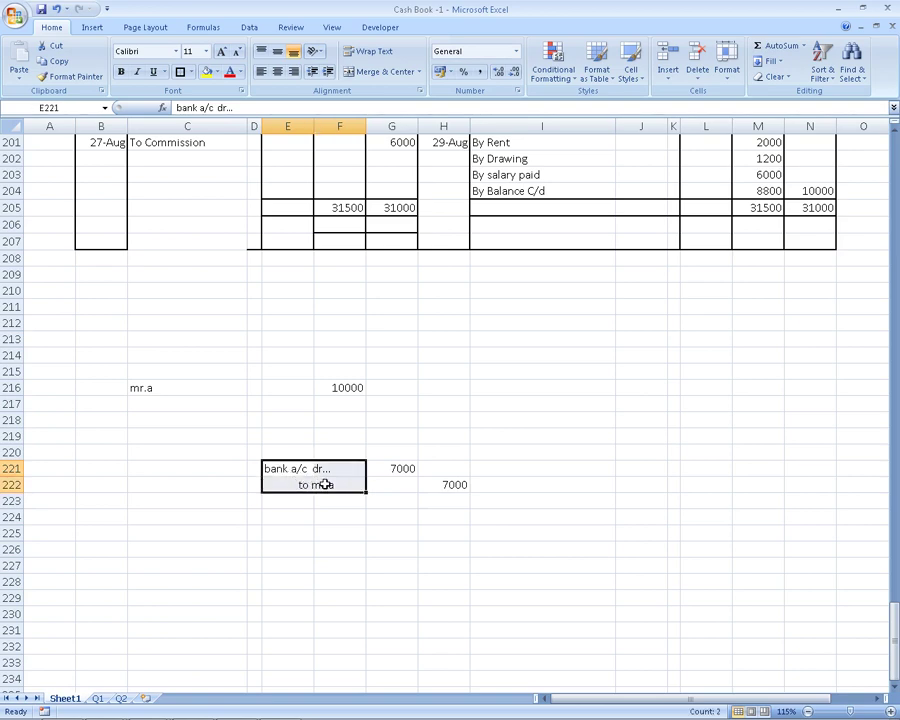
key(alt+Tab)
scroll(325, 485, down, 3)
scroll(330, 488, down, 2)
Scroll to page 25's undeposited ₹4,500 cheque entry, Cash A/c Dr 4500 To Mr B
scroll(331, 491, down, 1)
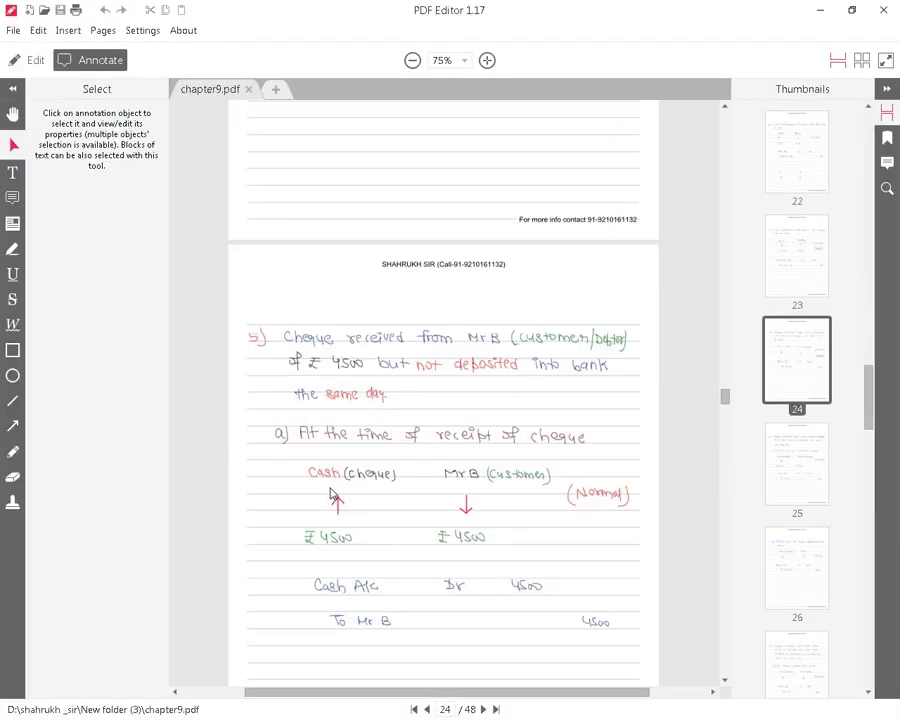
scroll(332, 493, down, 1)
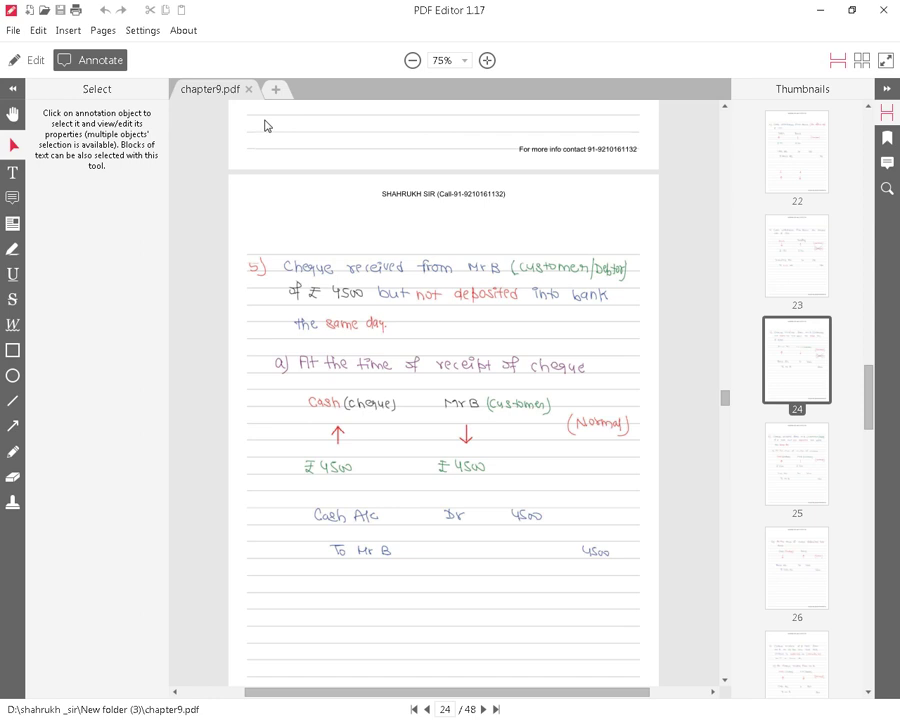
scroll(258, 144, down, 1)
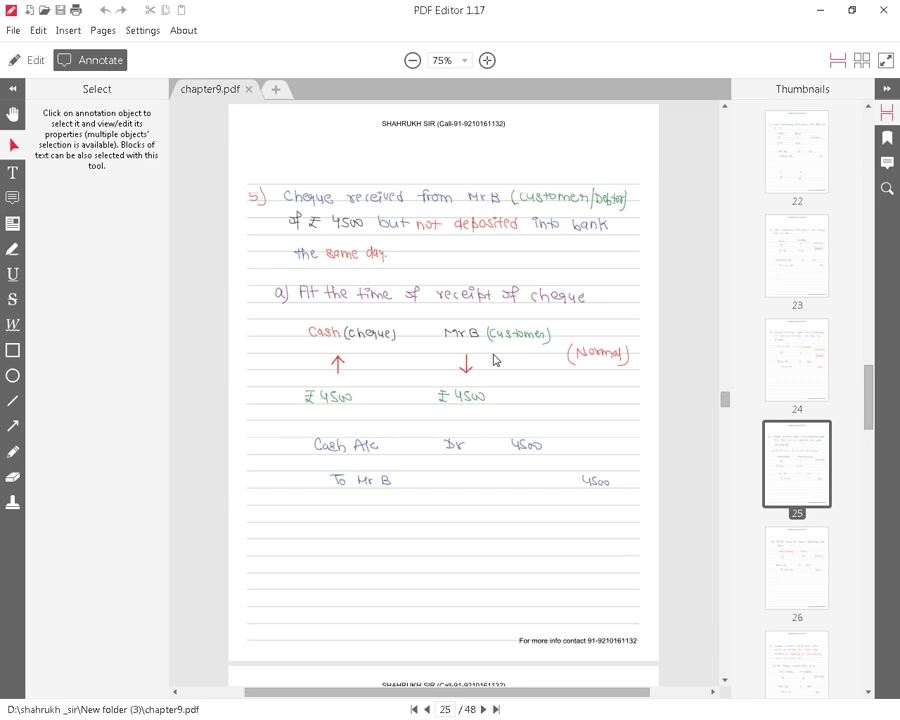
key(alt+Tab)
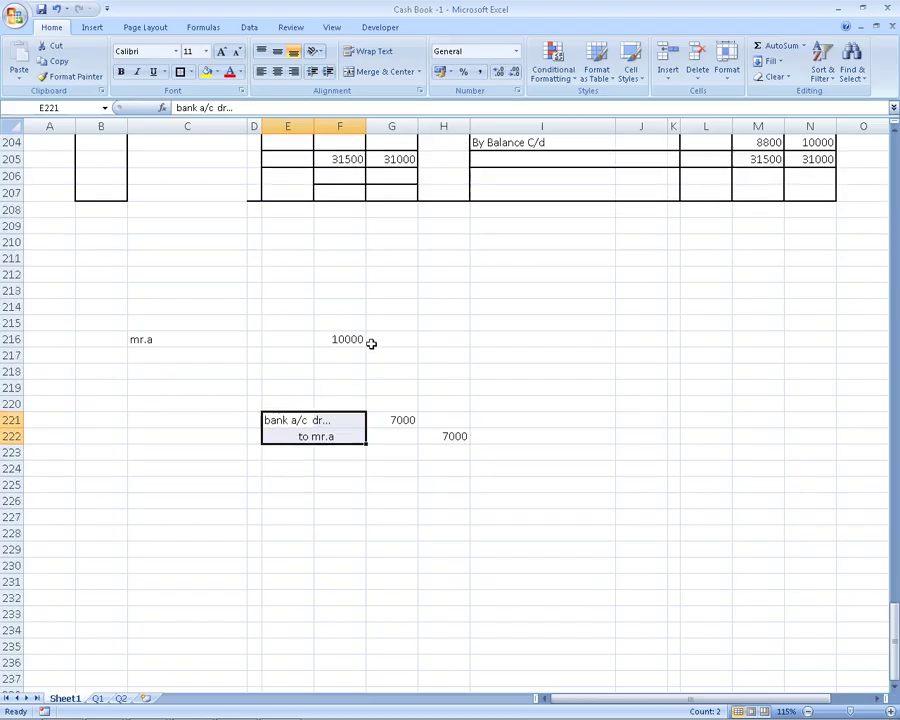
Type 'Chque In Hand' in E227 below the bank entry
scroll(360, 345, down, 3)
click(307, 366)
text(C)
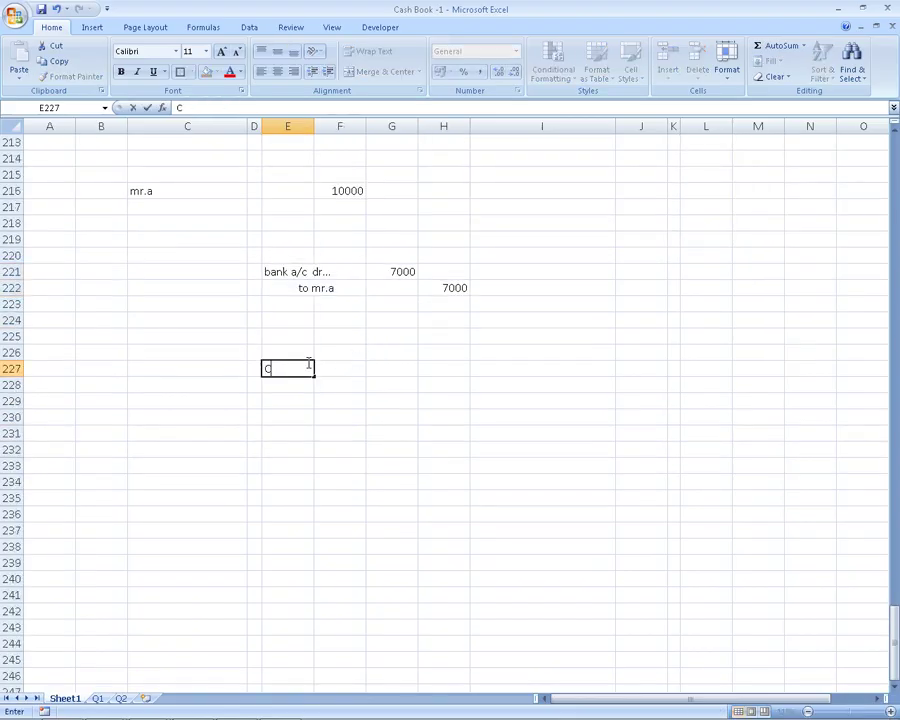
text(hque I)
text(n Hand)
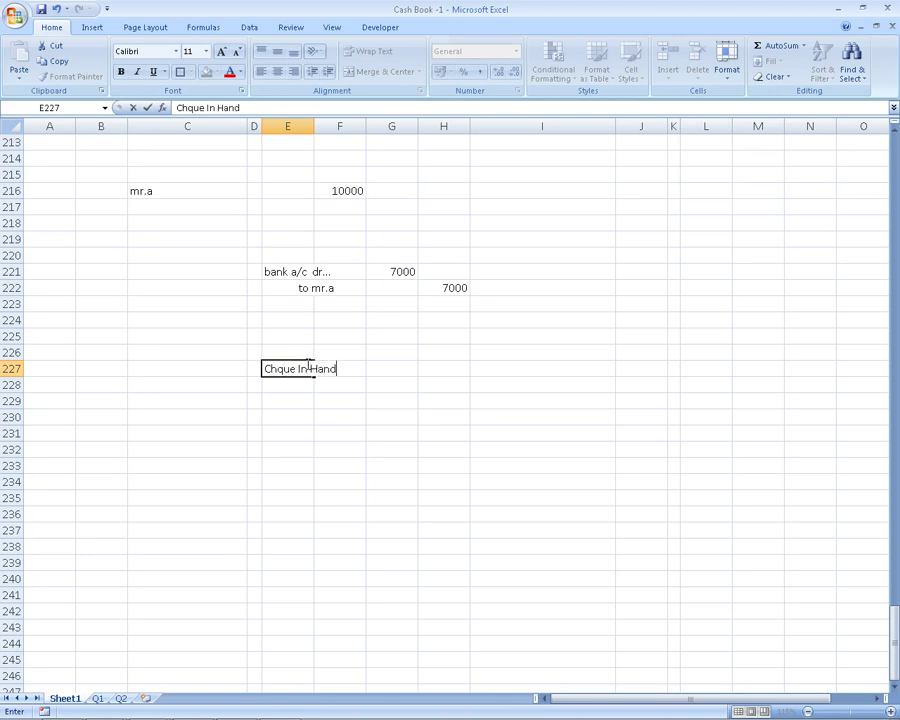
key(Return)
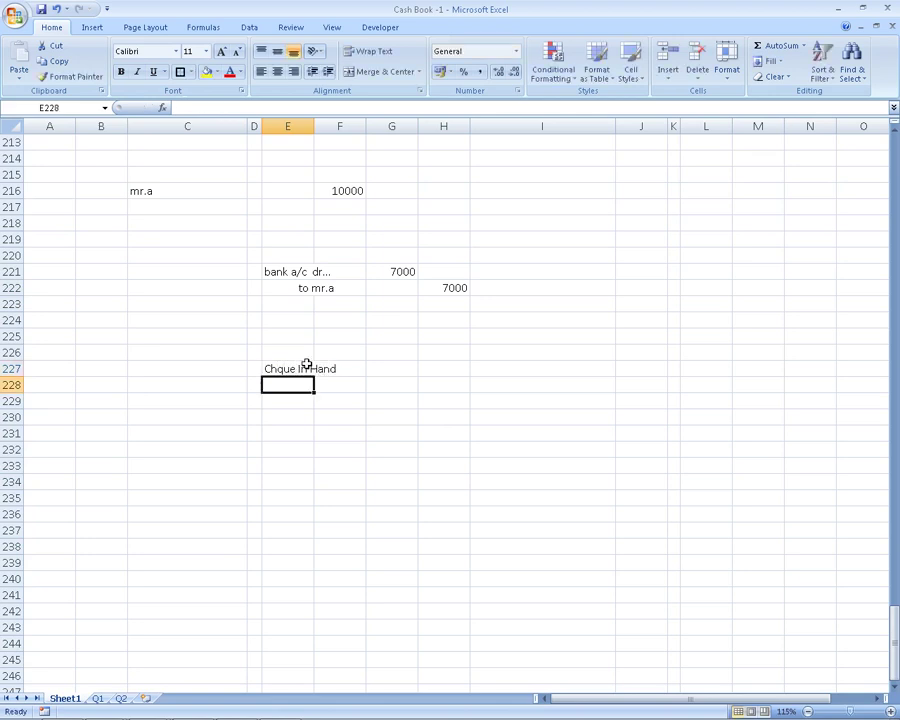
key(alt+Tab)
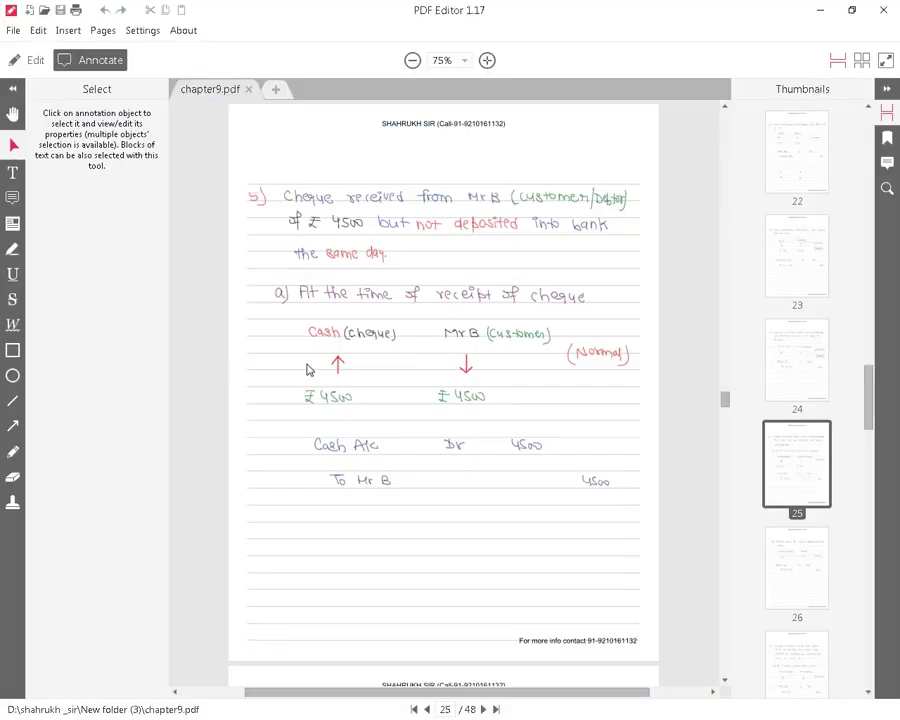
key(alt+Tab)
key(alt+Tab)
scroll(356, 450, down, 1)
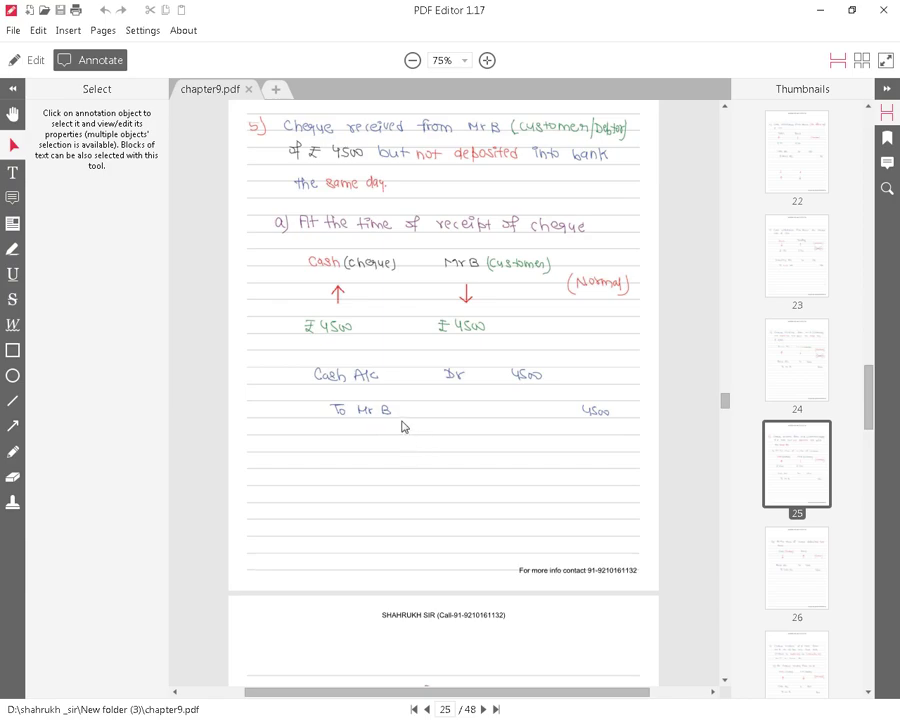
key(alt+Tab)
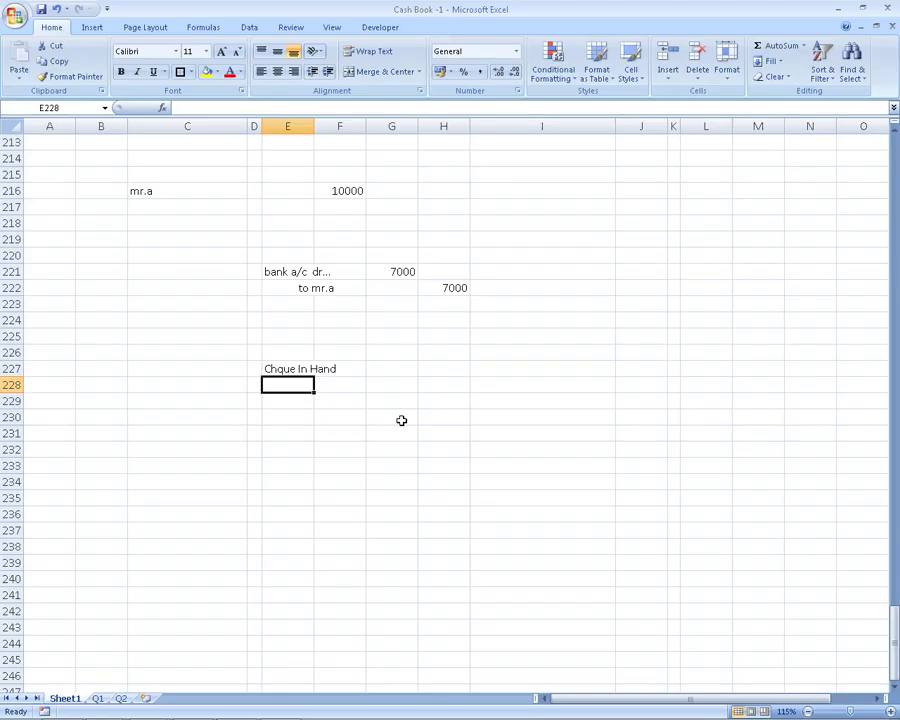
Enter 'PDC' in I227 beside the Chque In Hand label
click(298, 369)
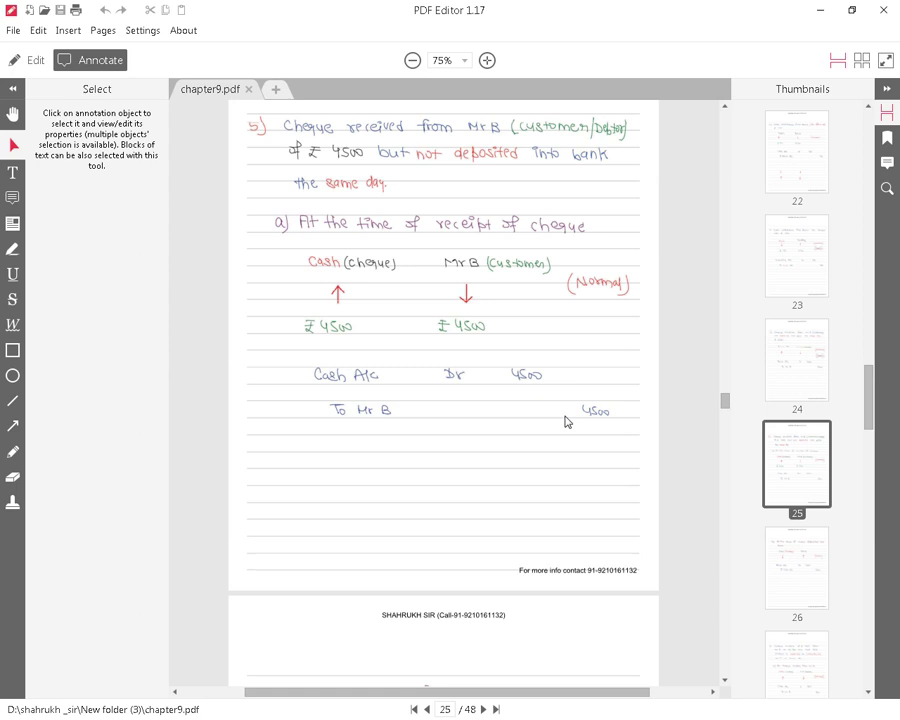
key(alt+Tab)
key(Tab)
key(Tab)
key(Tab)
key(Tab)
key(Tab)
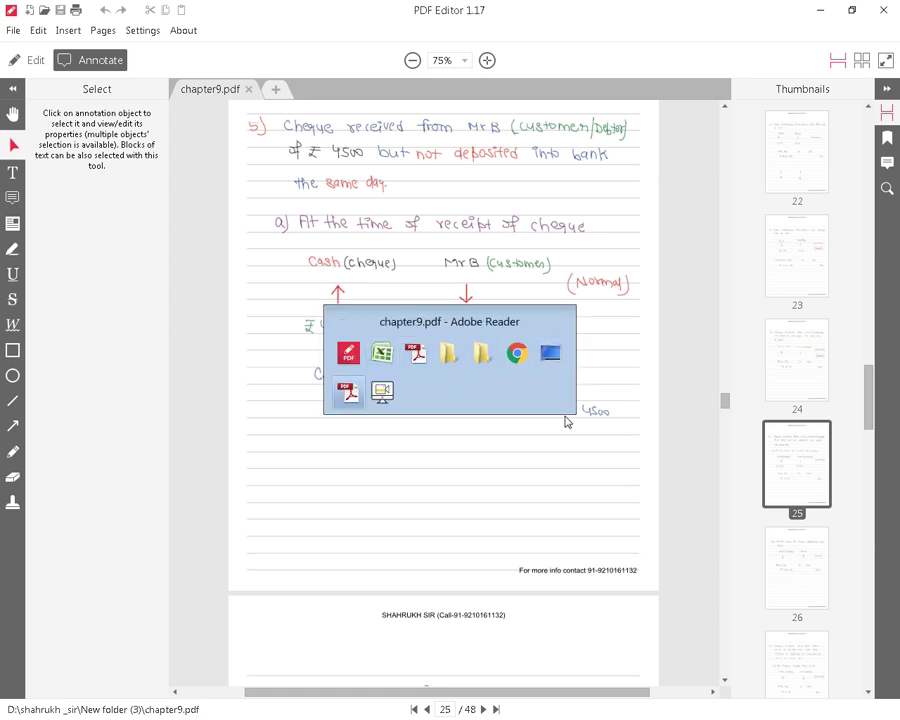
key(Tab)
key(Tab)
key(Tab)
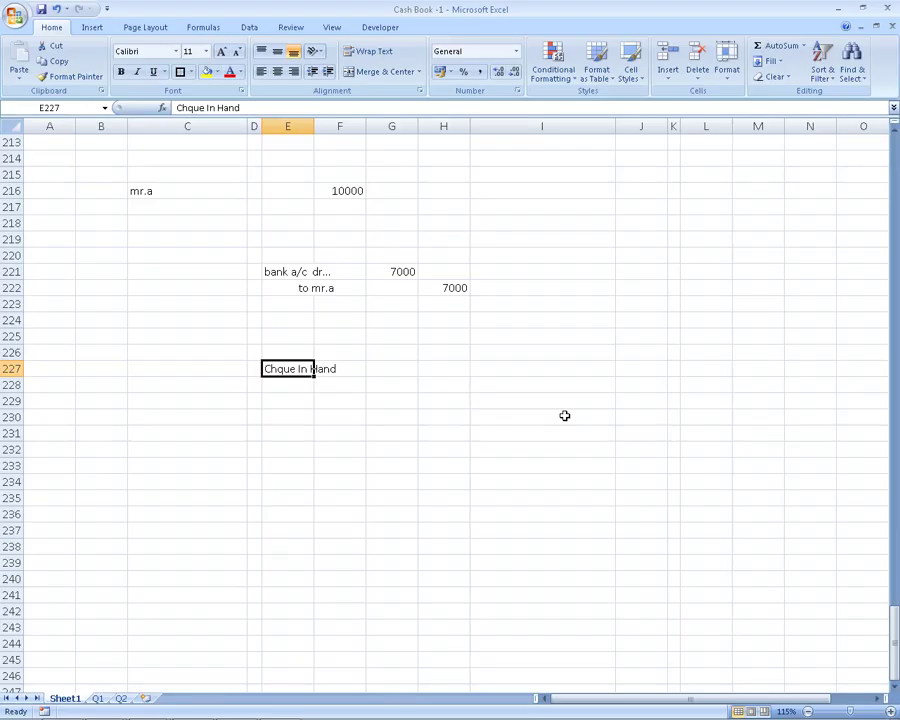
key(Left)
key(Right)
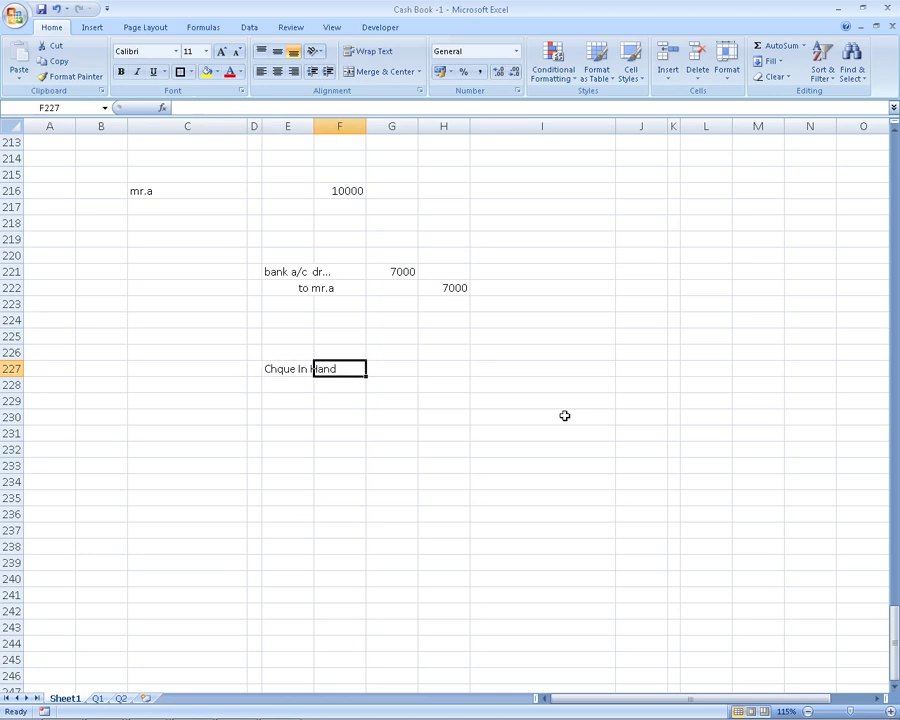
key(Right)
key(Right)
key(Right)
text(pd)
key(BackSpace)
key(BackSpace)
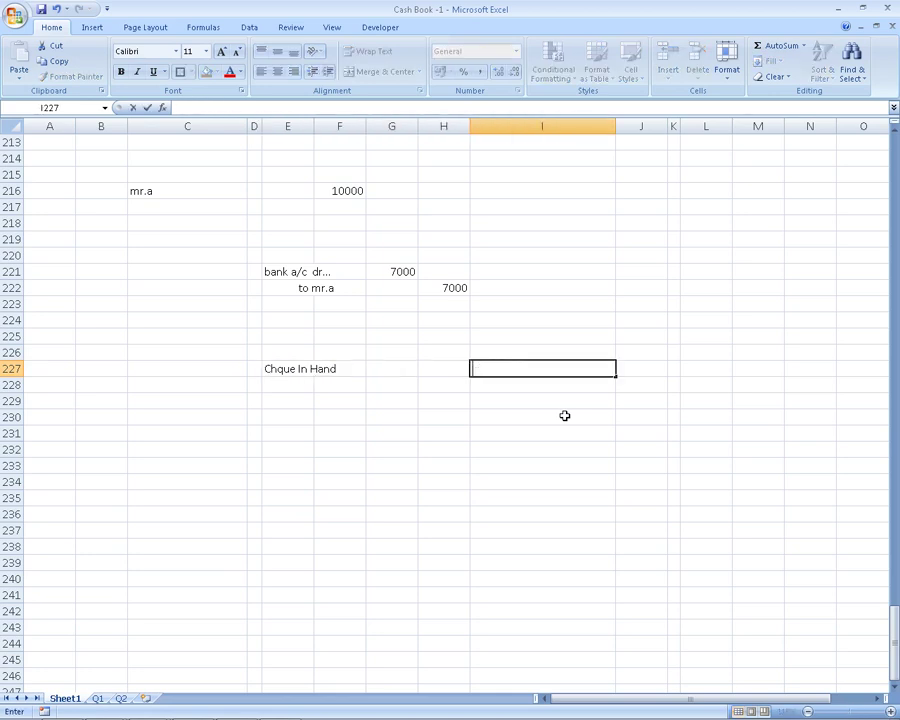
text(PDC)
key(Return)
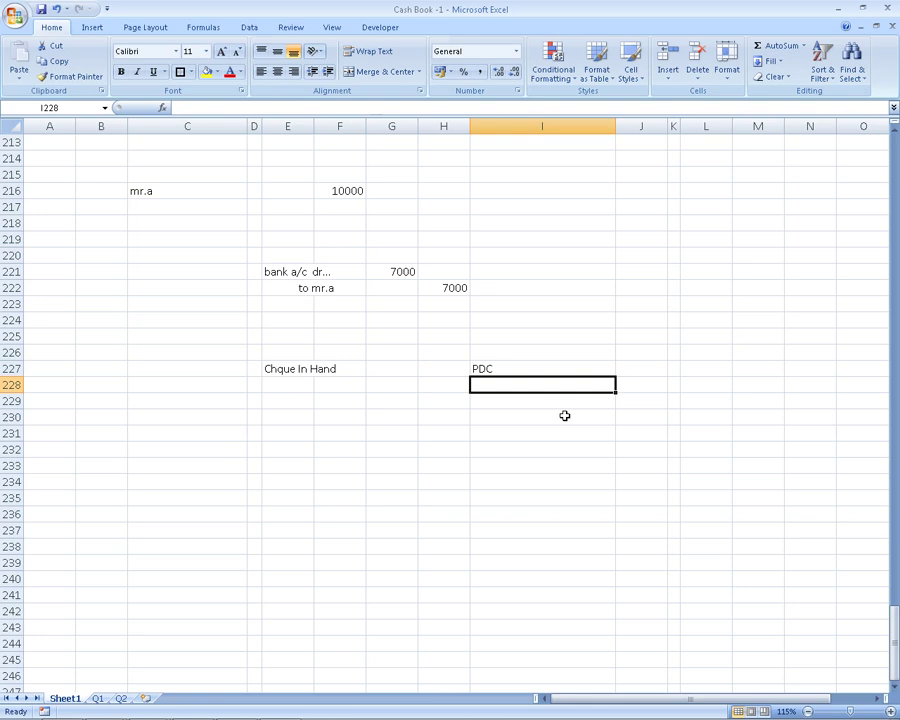
key(alt+Tab)
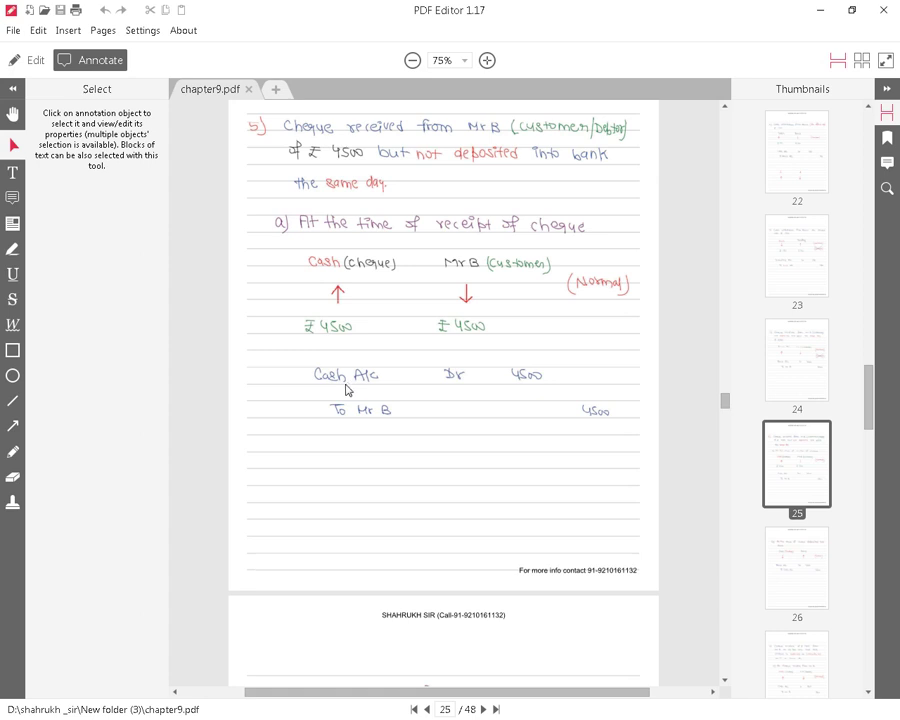
Go to page 26 of the notes, the cheque-deposited-into-bank example: Bank A/c Dr 4500 To Cash A/c
click(772, 578)
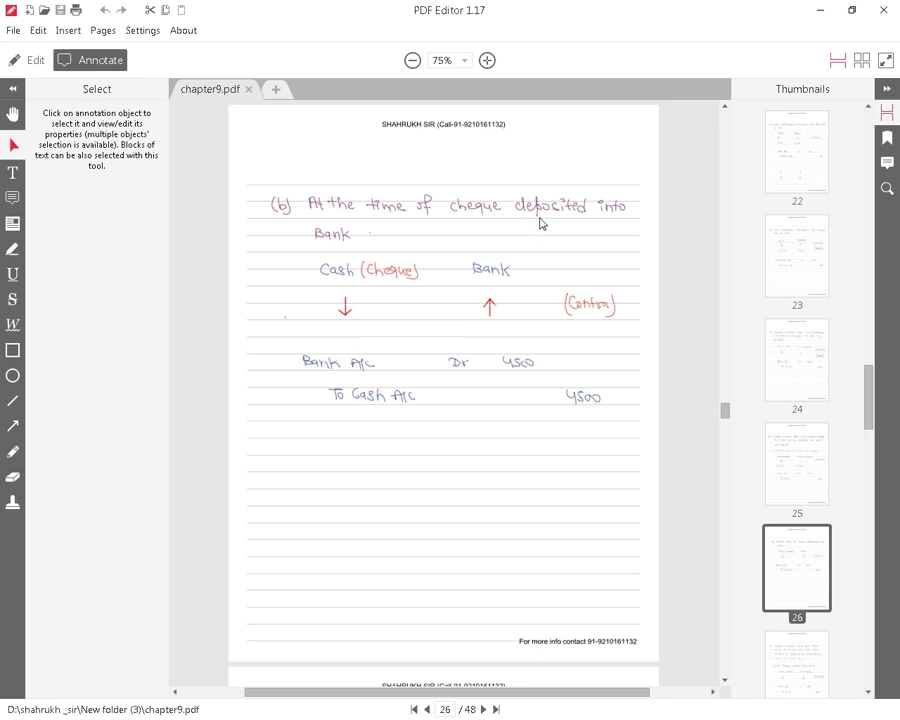
click(812, 472)
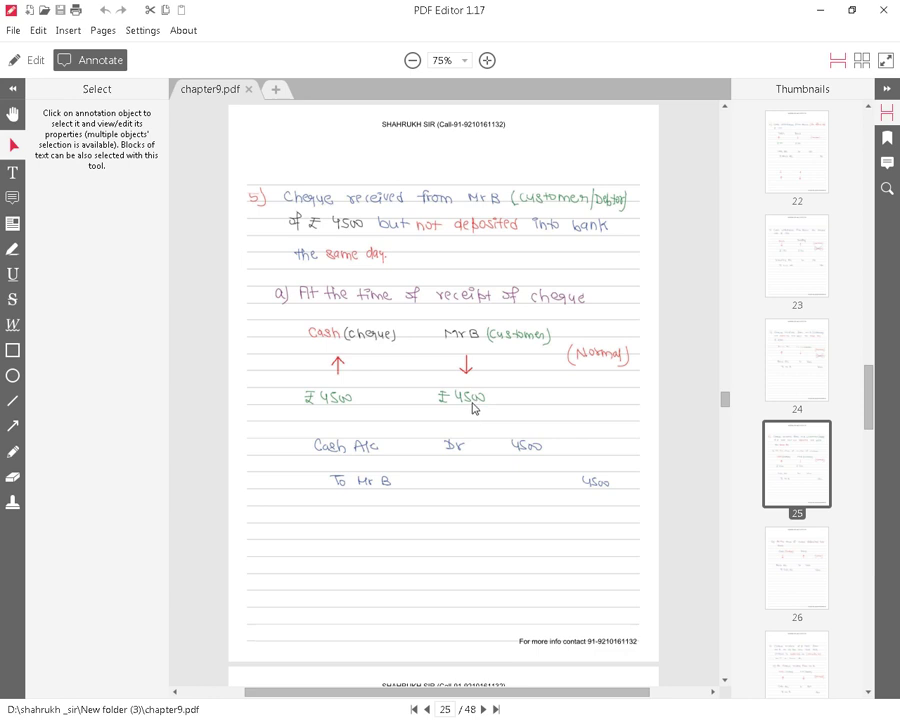
click(793, 546)
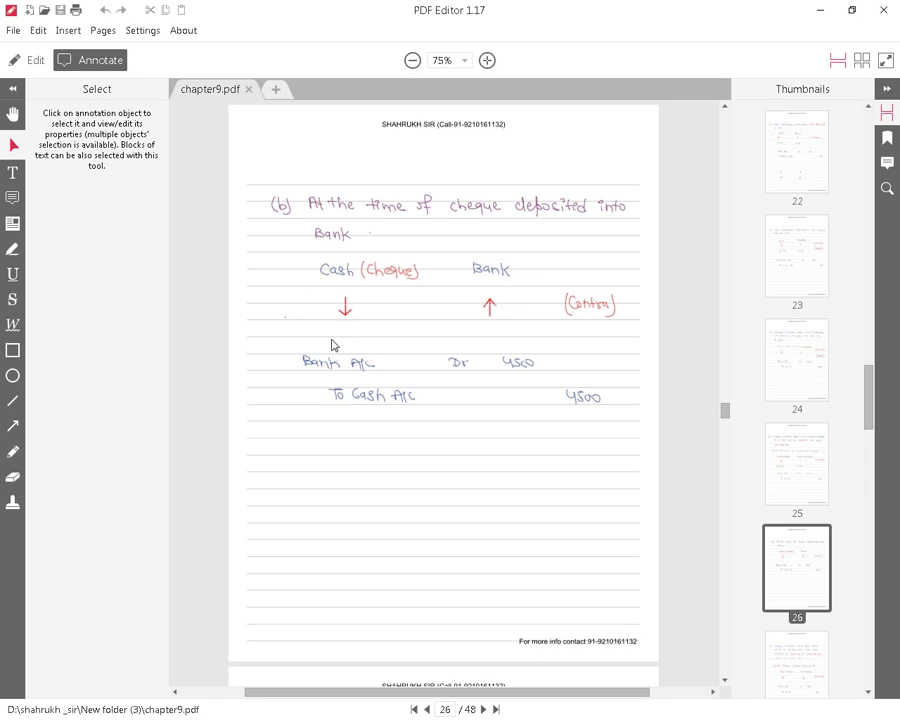
key(alt+Tab)
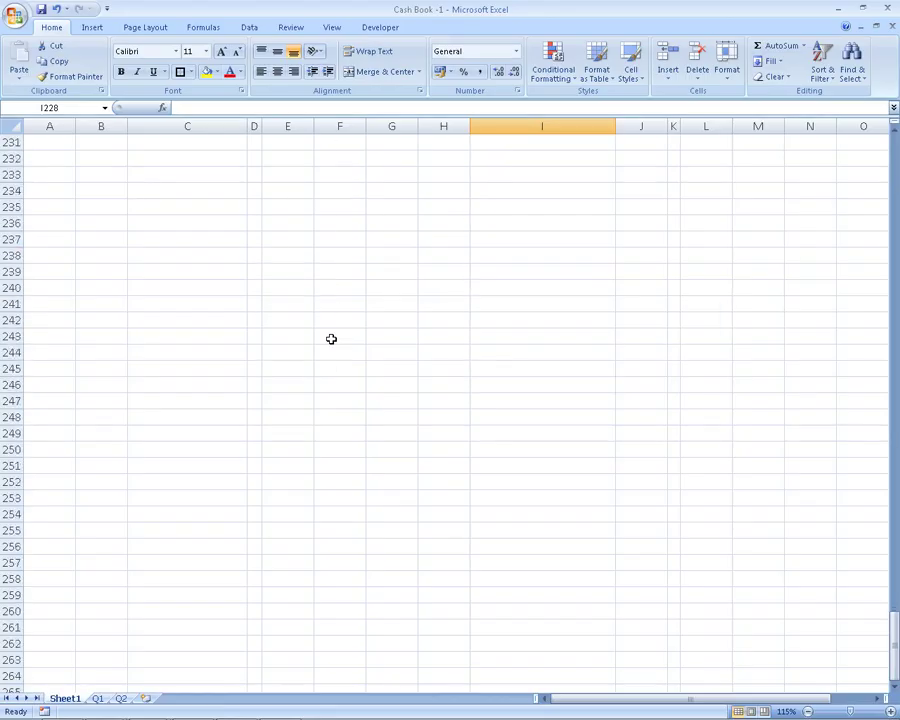
Enter the 'Chque In Hand a/c dr' line with 'To Mr. B' beneath it
click(289, 241)
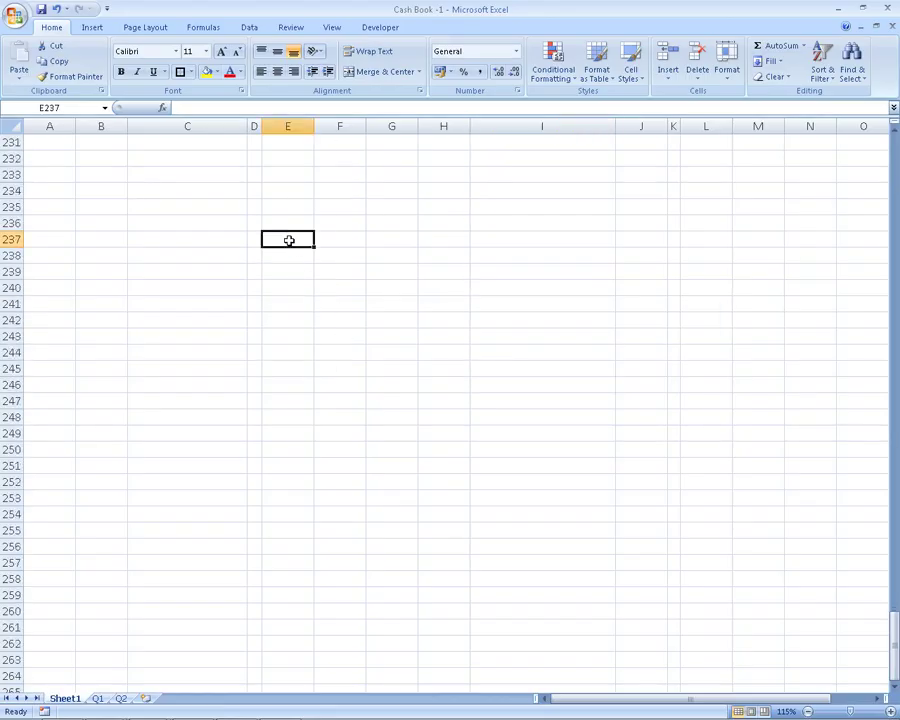
key(Tab)
text(c)
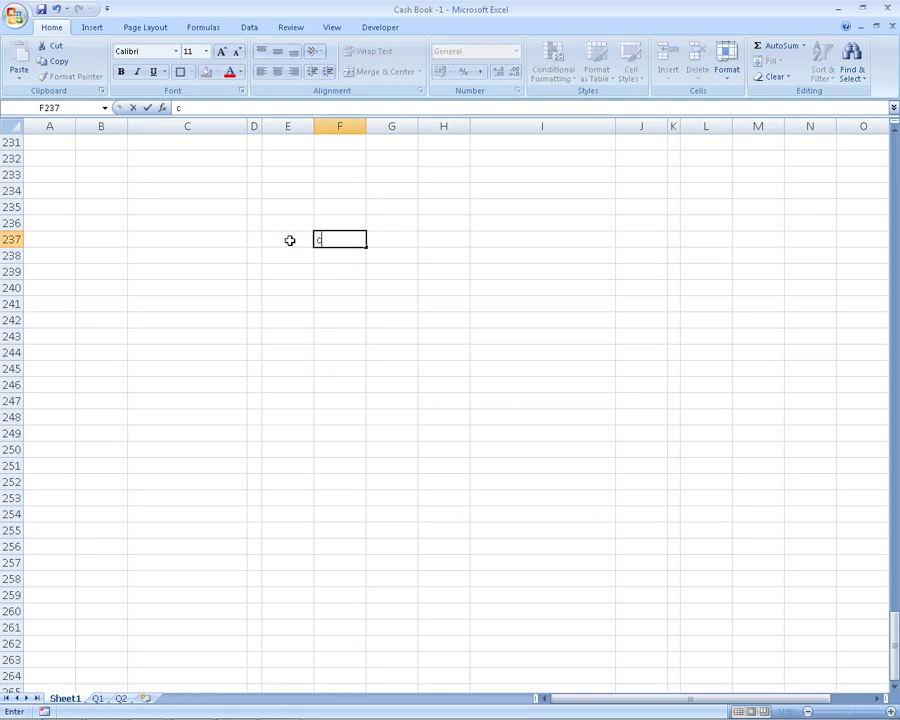
key(BackSpace)
text(Ch)
text(que In)
text( Hand  a/)
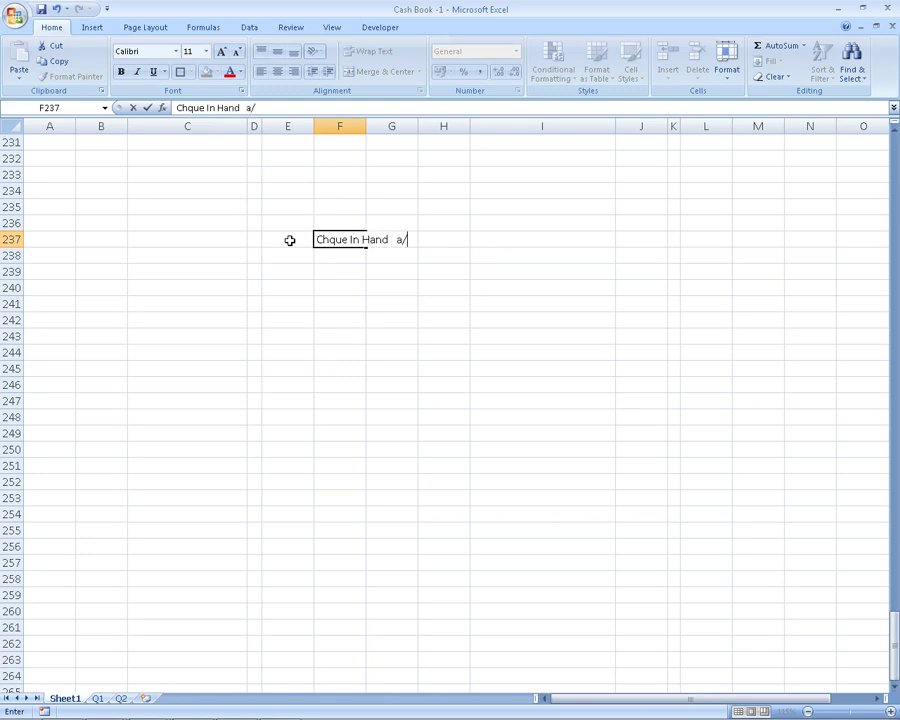
text(cd)
key(BackSpace)
text(dr...)
key(Return)
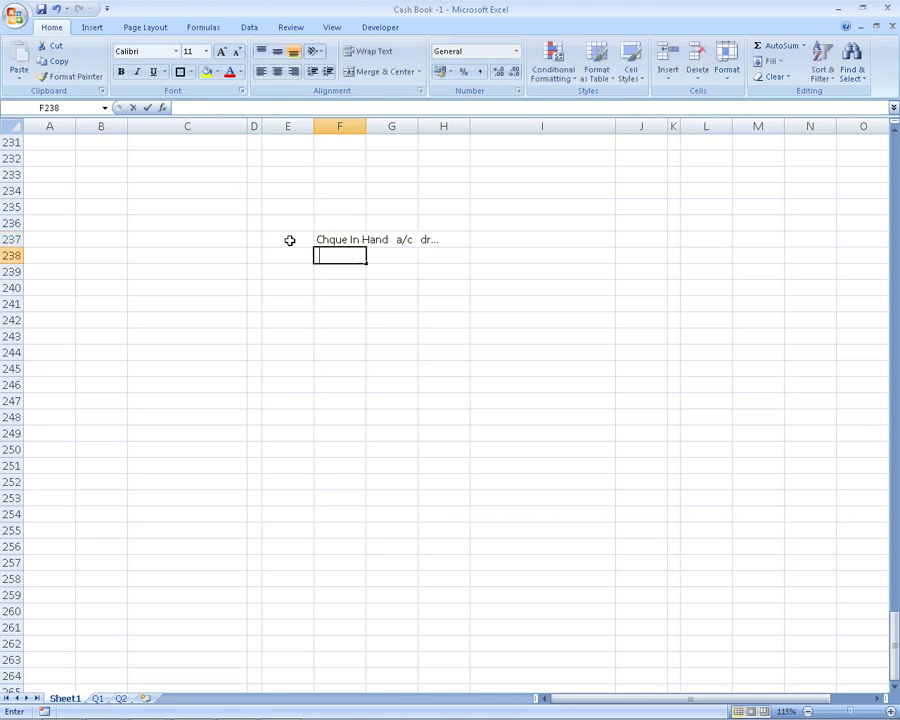
text(To  )
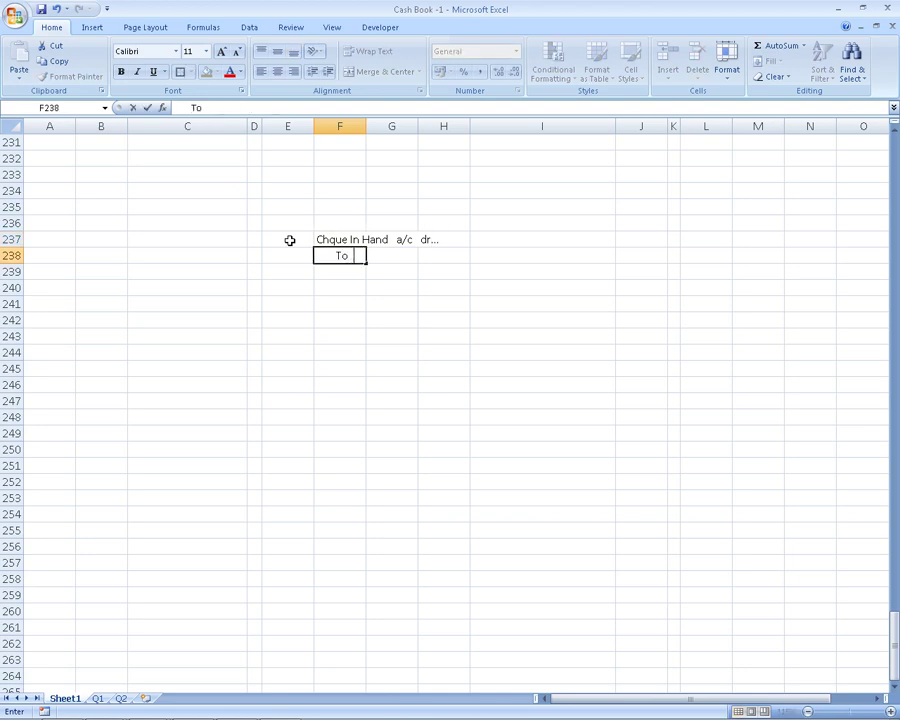
text(Mr. B)
key(Return)
key(Return)
key(Return)
key(Return)
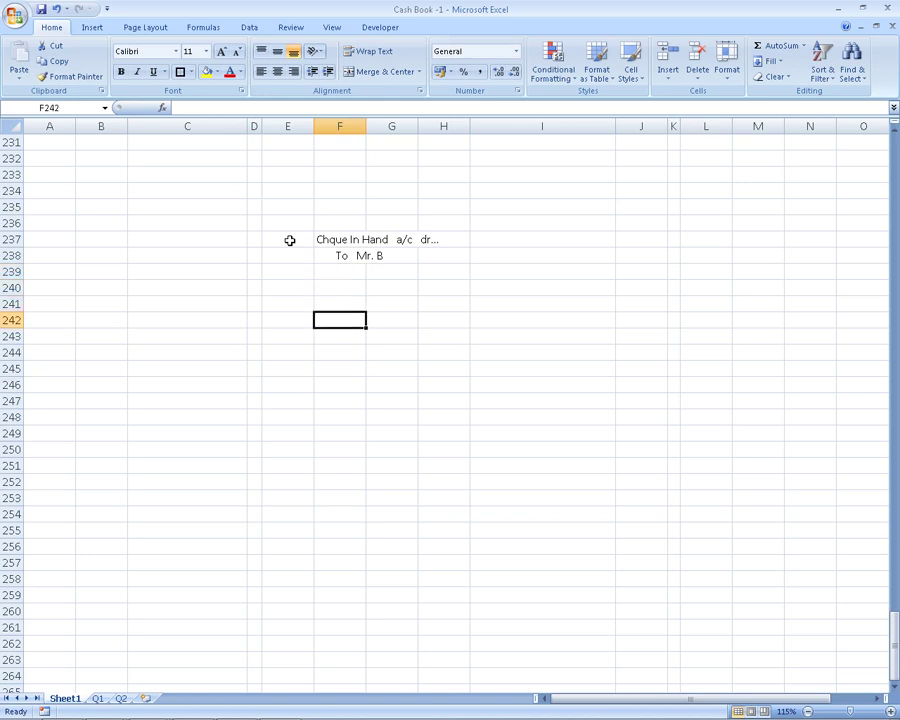
Enter 'bank a/c dr..' in F242 and 'To Chque In Hand' in F243, then check both entries
text(bank)
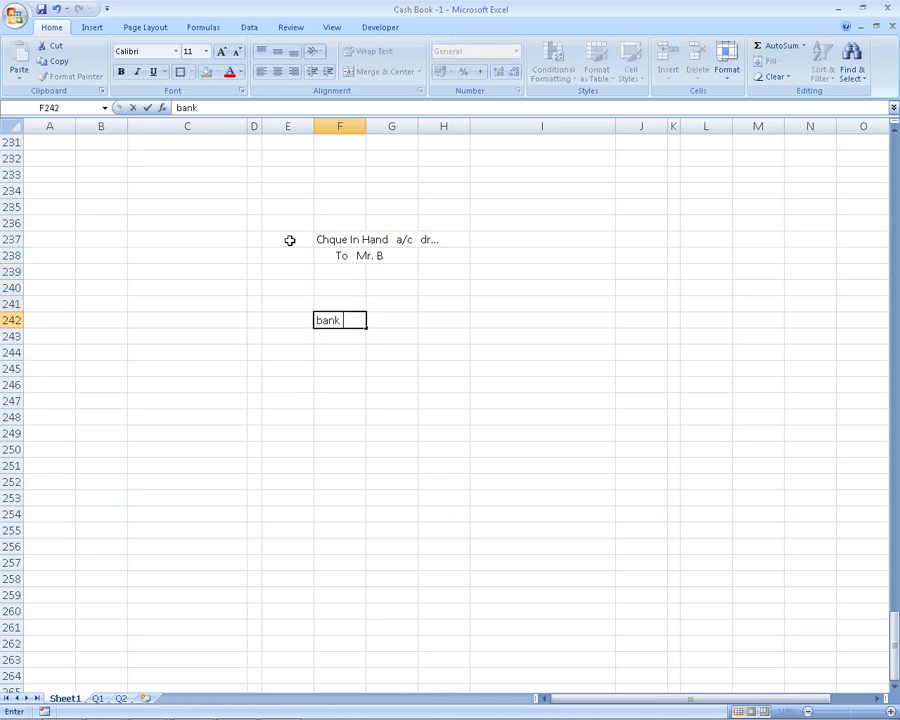
text( a/)
key(BackSpace)
text(dr..)
key(Return)
text(T)
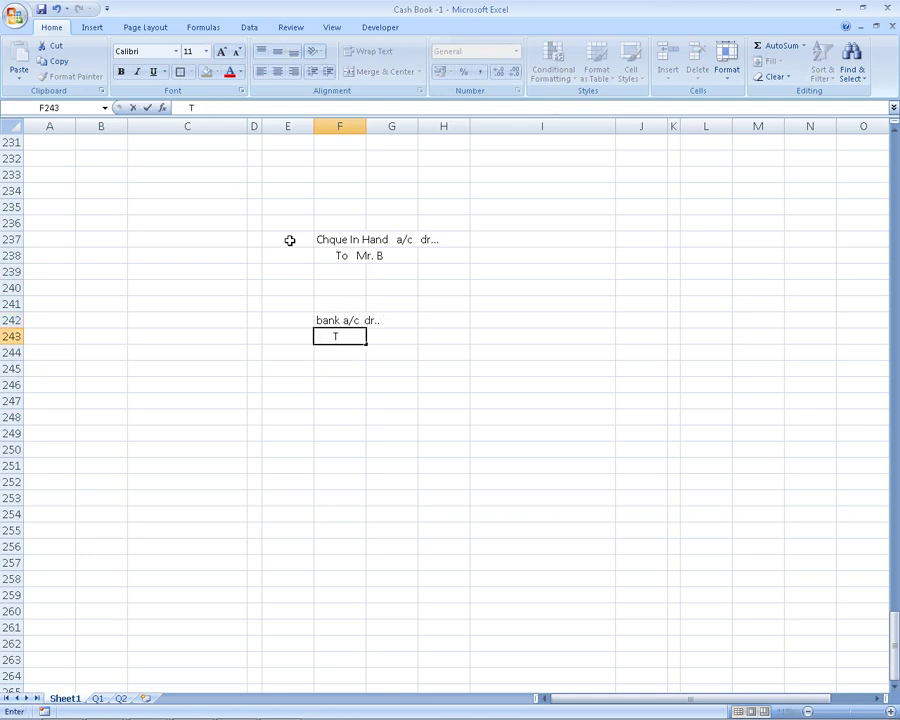
text(o chqu)
text(e In H)
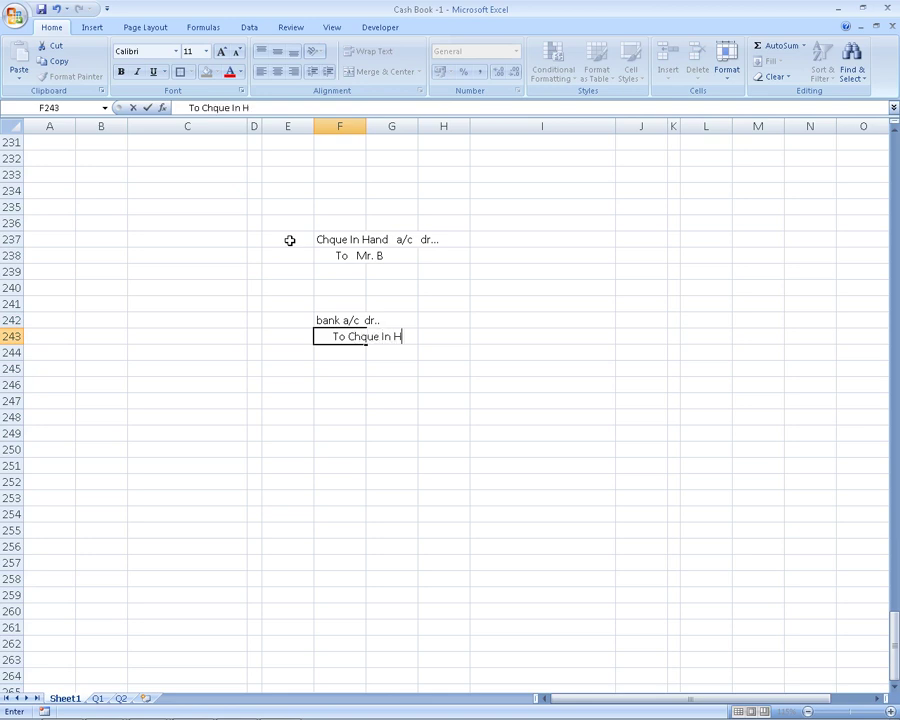
text(and)
key(Return)
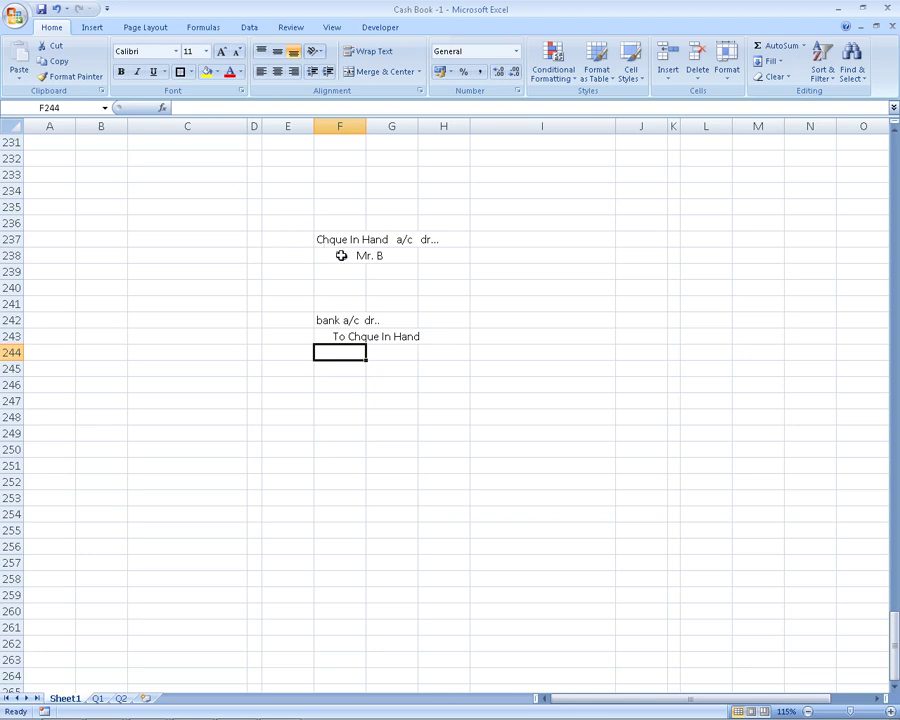
click(337, 236)
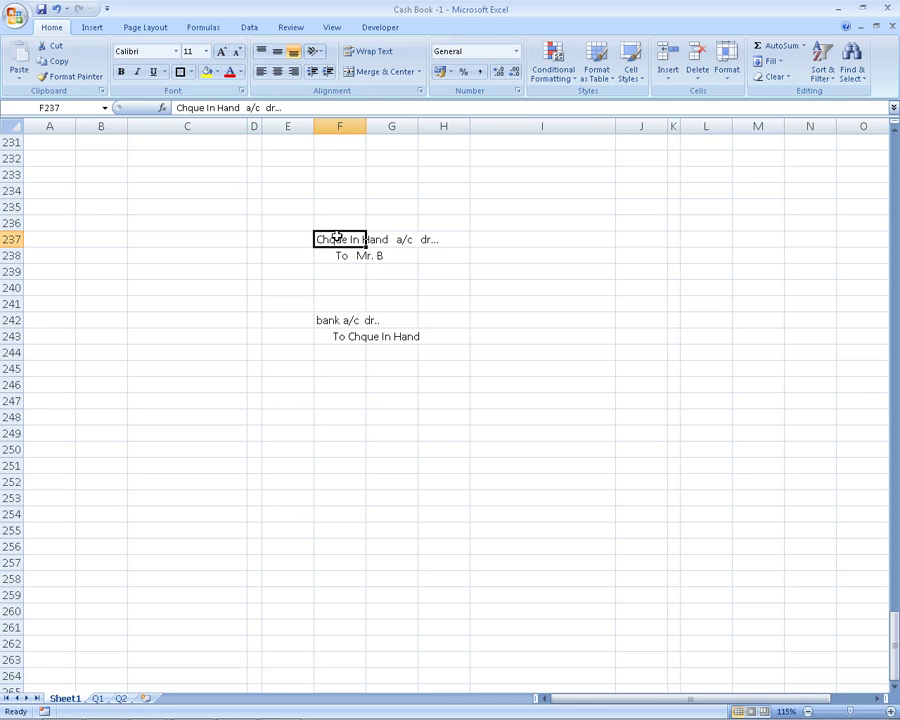
click(356, 338)
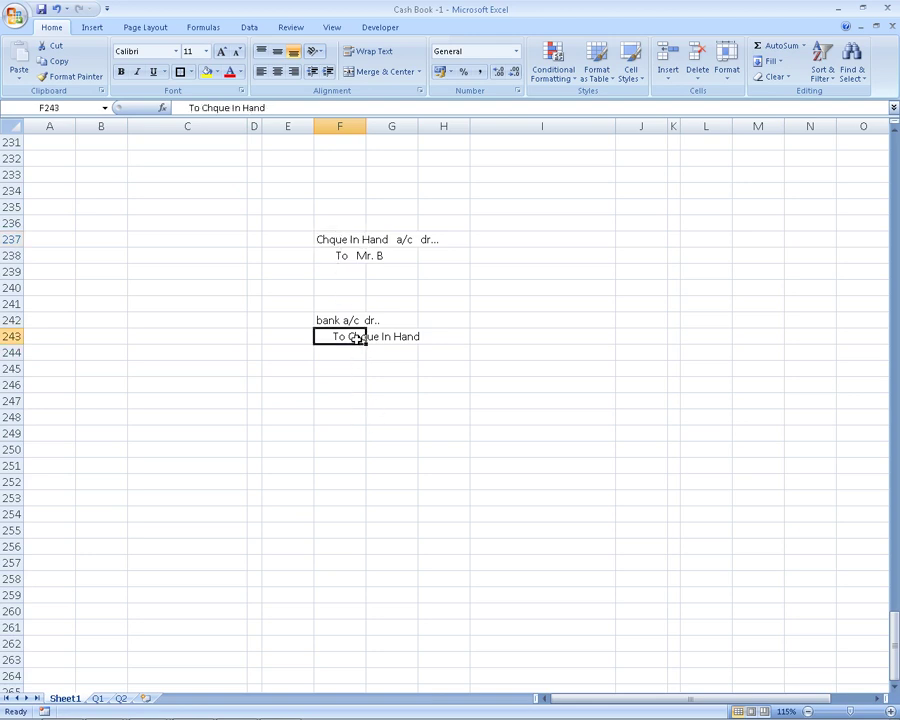
Put + in I237, abandon the -F242 formula in I243, and return to the PDF notes
click(479, 240)
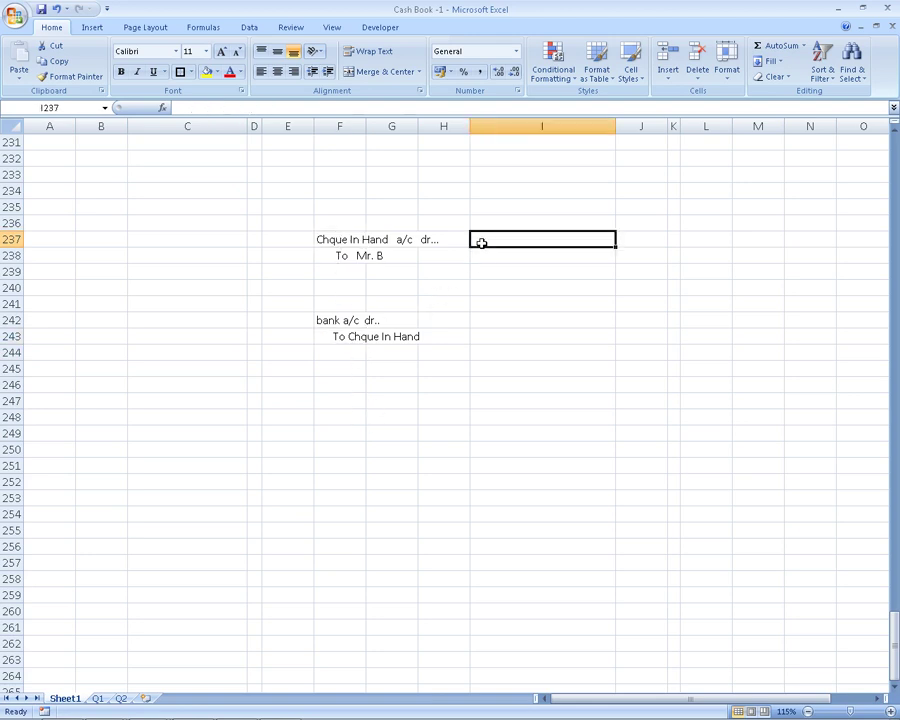
text(+)
key(Return)
key(Down)
key(Down)
key(Down)
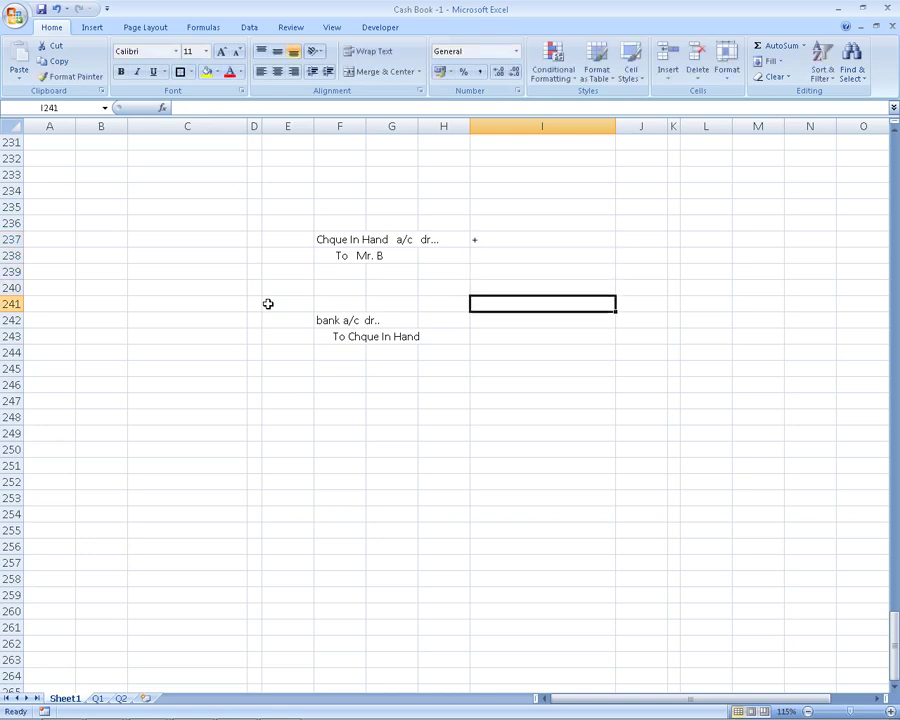
key(Down)
key(Down)
text(-)
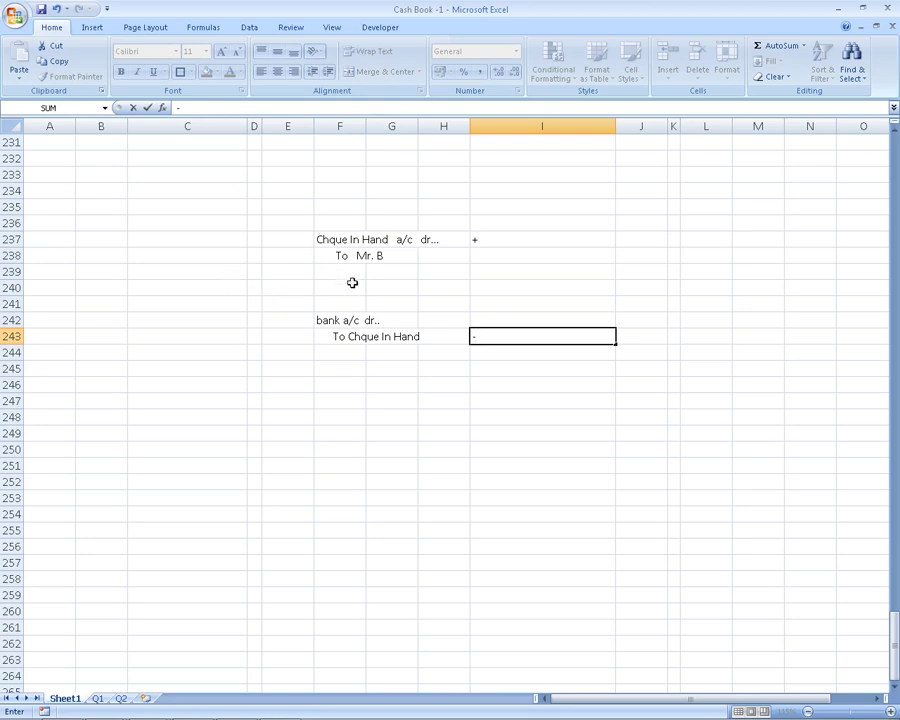
click(334, 319)
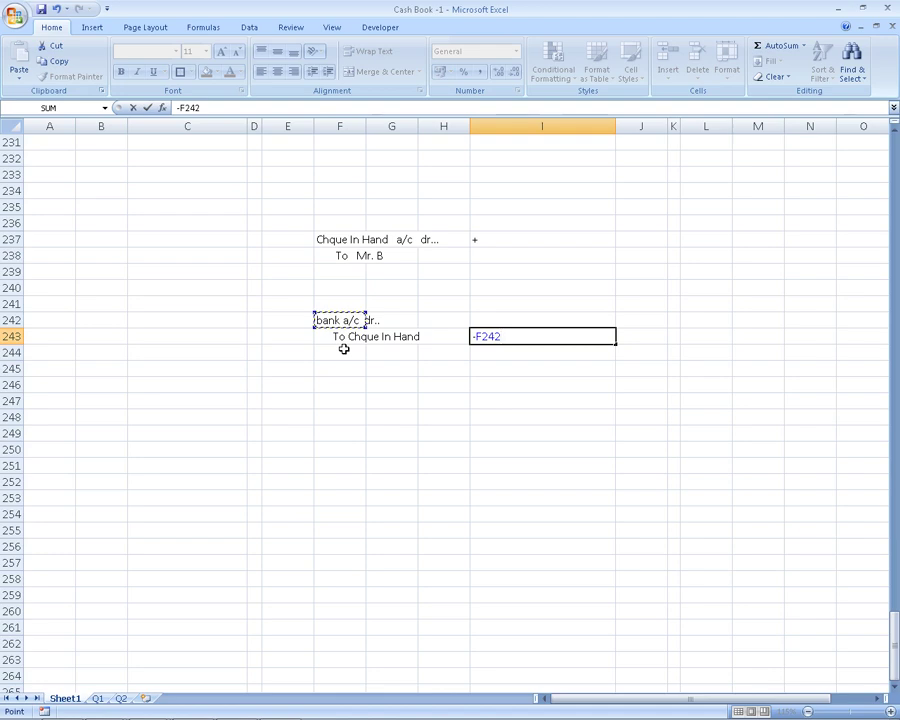
key(Escape)
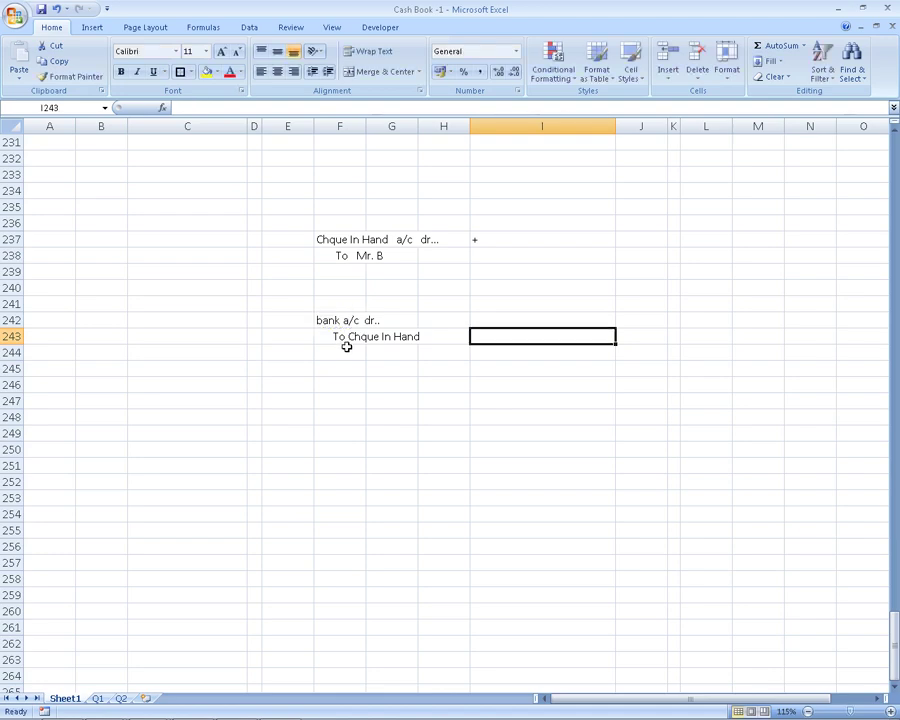
key(alt+Tab)
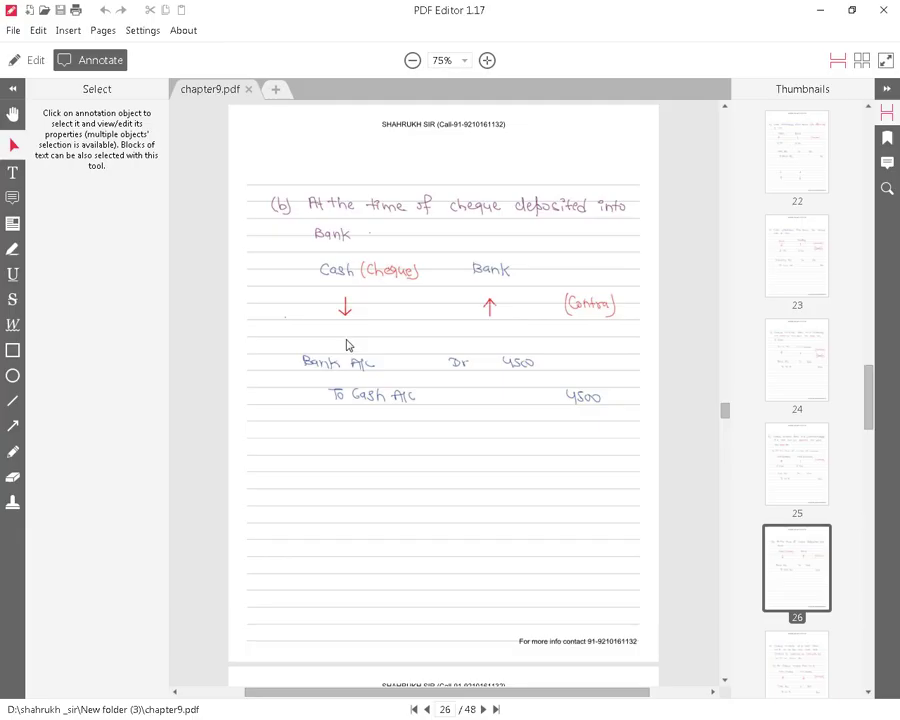
Turn the PDF notes to page 25 about the cheque received
key(alt+Tab)
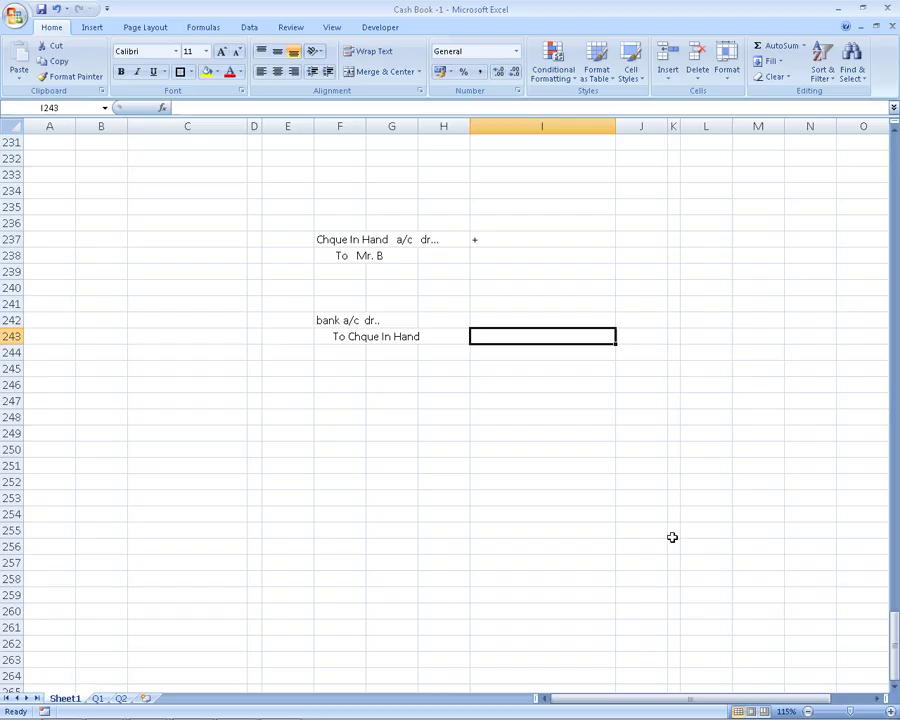
key(alt+Tab)
click(778, 495)
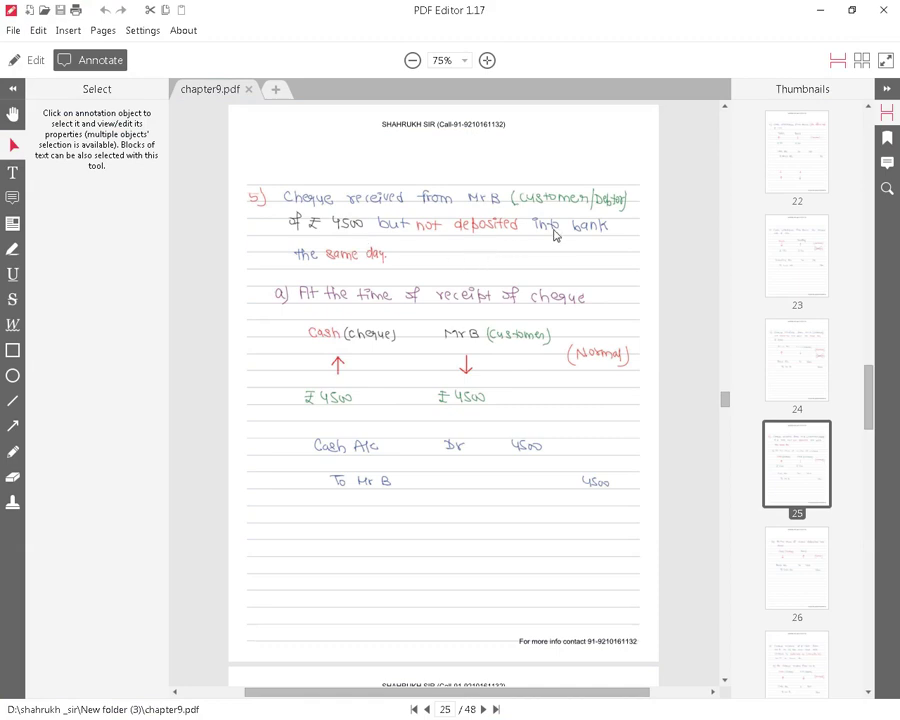
Return to the Cash Book workbook and select an empty cell below the entries
key(alt+Tab)
scroll(526, 225, down, 5)
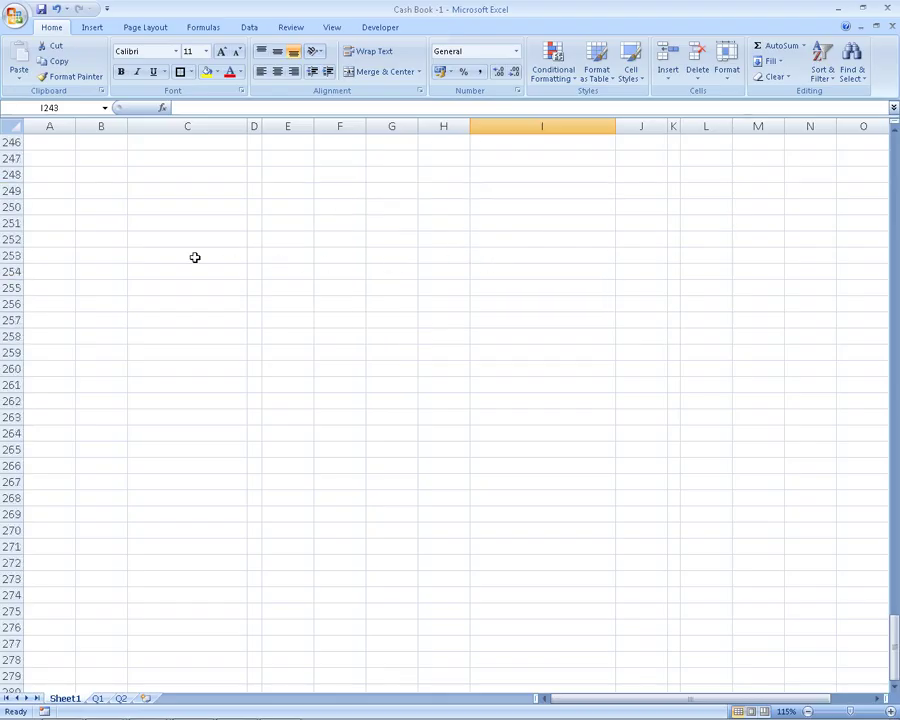
click(187, 253)
In Book1, enter the DATE heading in B3 with 01-03-2019 below it
key(ctrl+Tab)
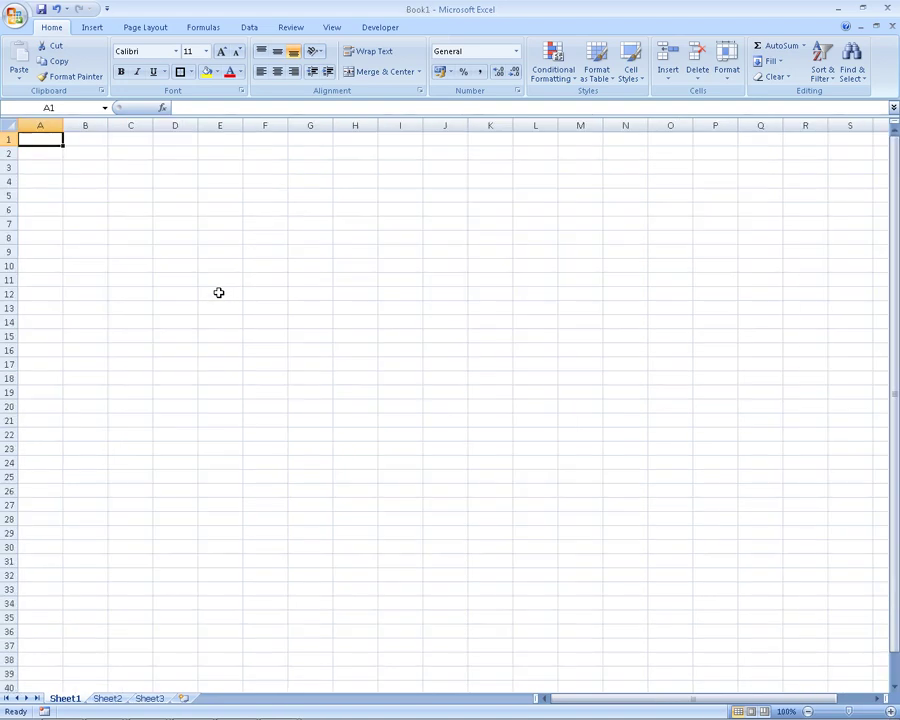
key(Down)
key(Down)
key(Right)
scroll(220, 292, up, 4)
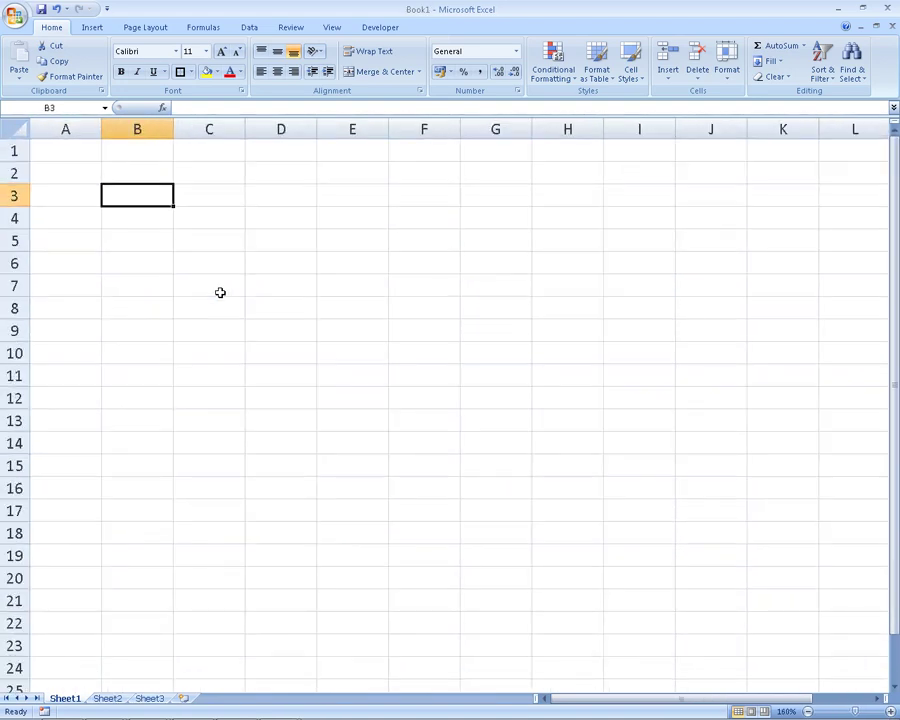
text(DATE)
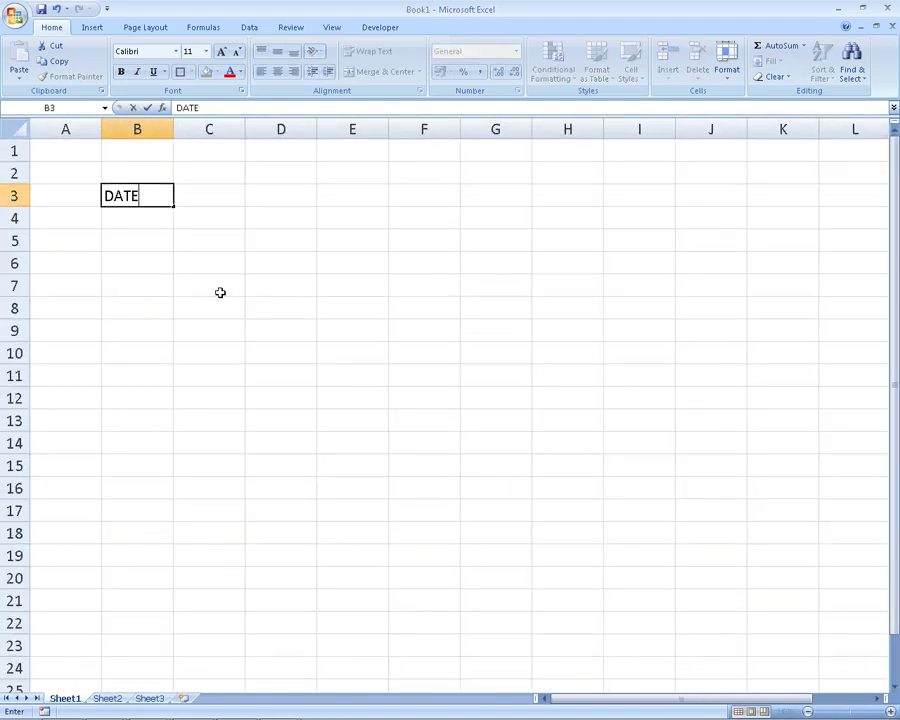
key(Return)
text(01-3-2019)
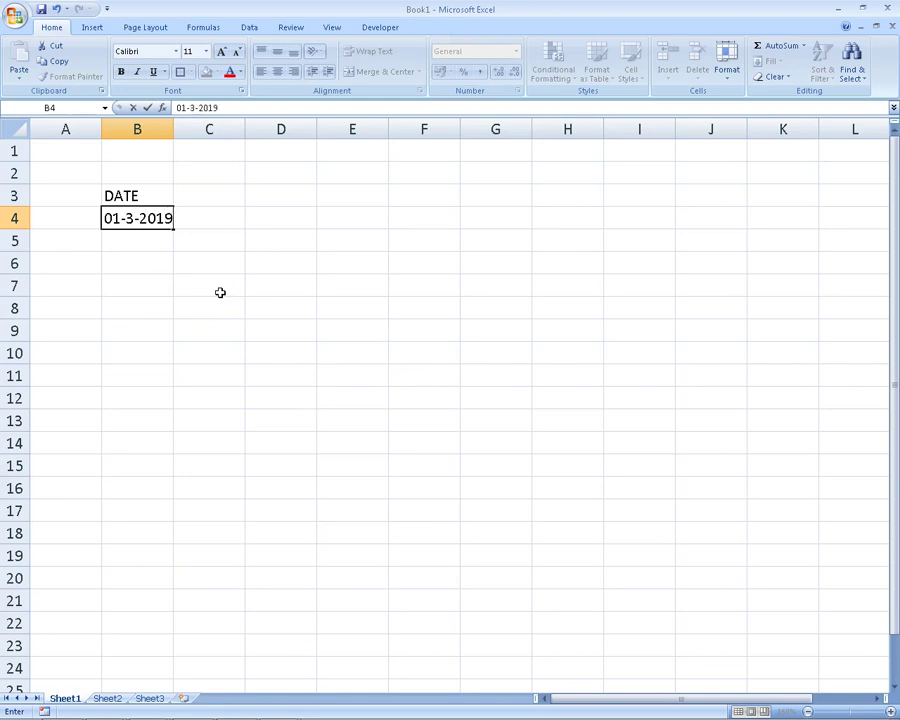
key(Return)
Add the CHQ NO heading in C3 with cheque number 123456 below it
key(Up)
key(Right)
key(Up)
text(CQJ)
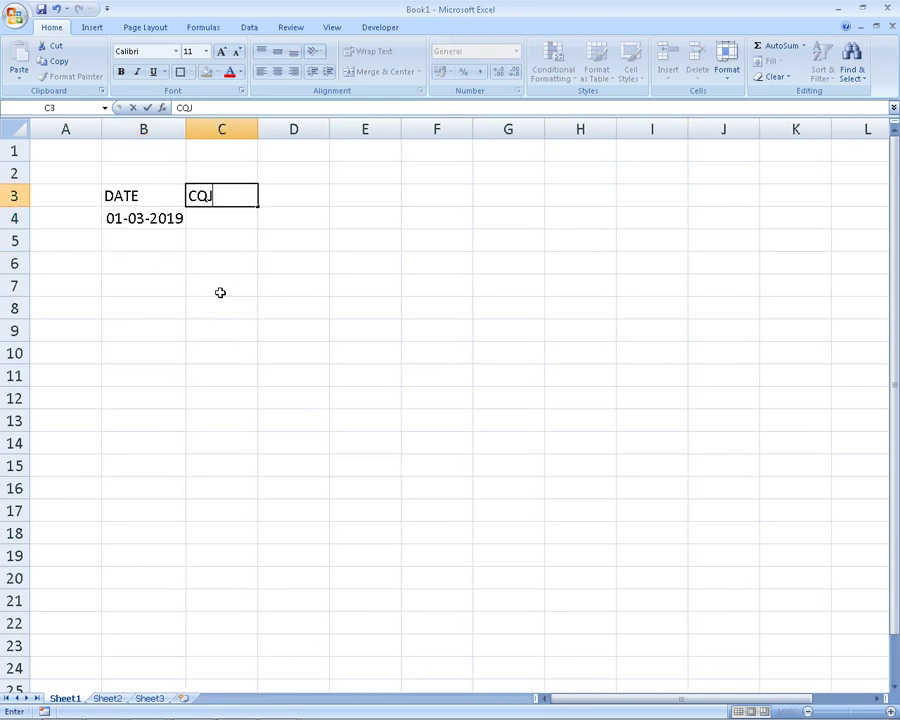
key(BackSpace)
key(BackSpace)
text(HQU)
key(BackSpace)
key(Return)
key(Up)
key(F2)
text(N)
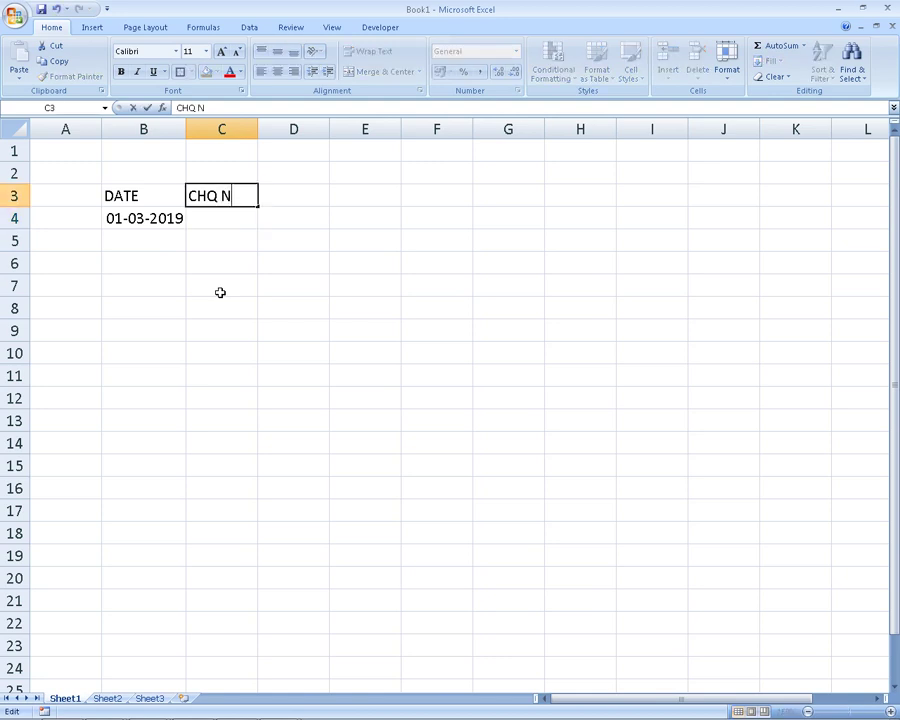
text(O)
key(Return)
text(123456)
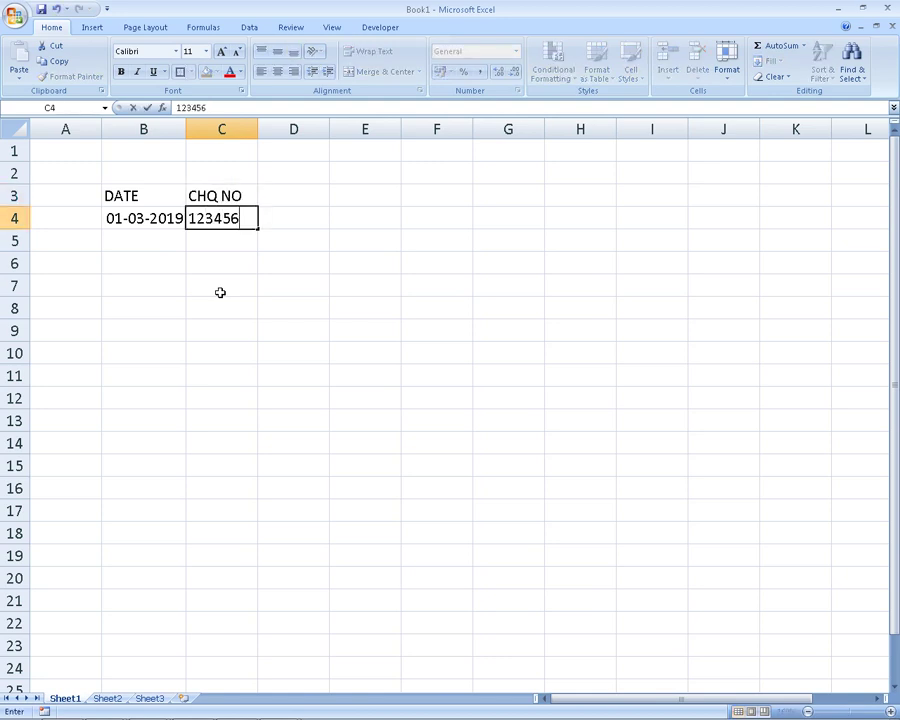
key(Return)
Add the PARTY heading in D3 with MR..B below it
key(Up)
key(Up)
key(Right)
text(PA)
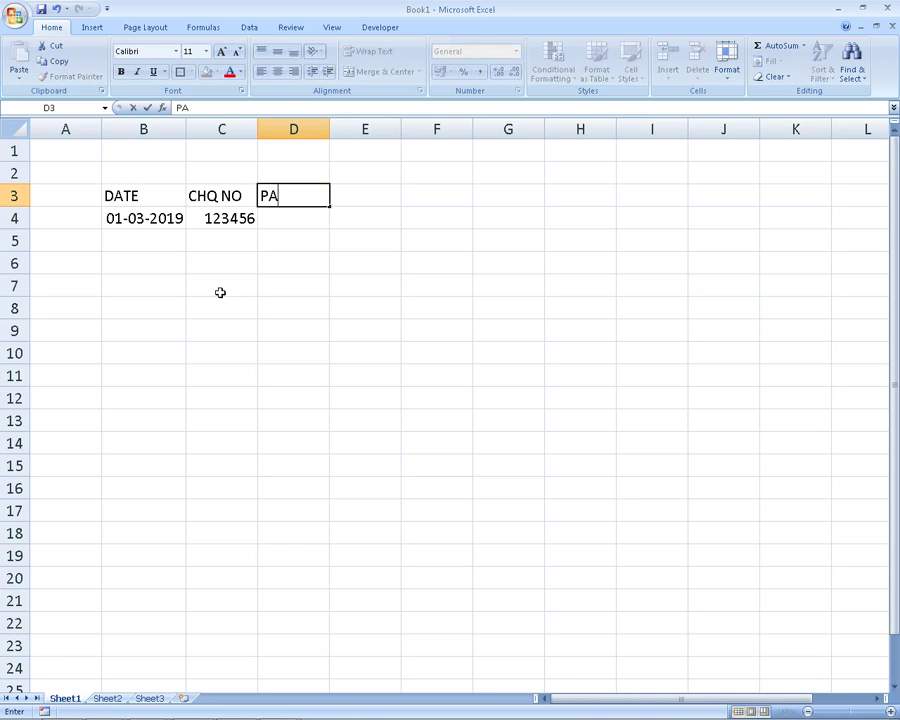
text(RTY)
key(Return)
text(MR..B)
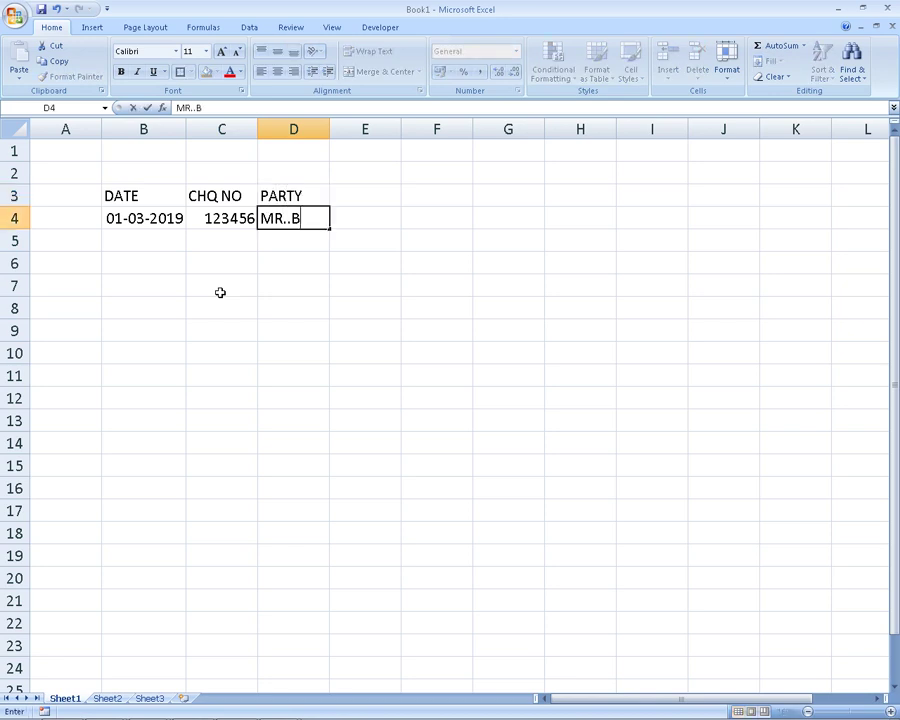
key(ctrl+Return)
Add a second DATE heading in G3 with 20-03-2019 in G4
key(Right)
key(Up)
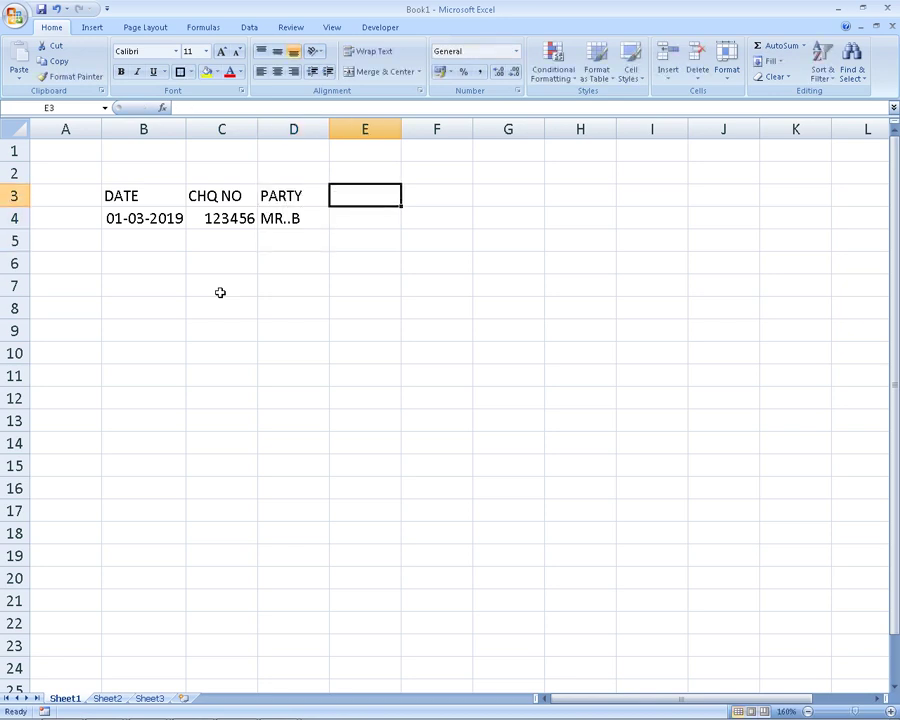
key(Right)
key(Right)
text(DATE)
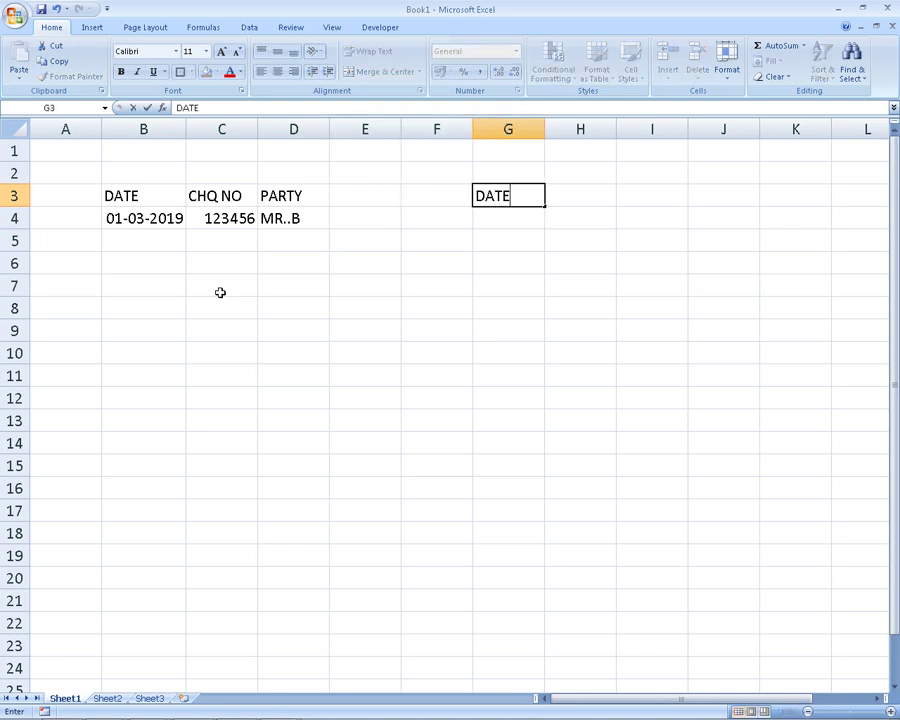
key(Return)
text(20-3)
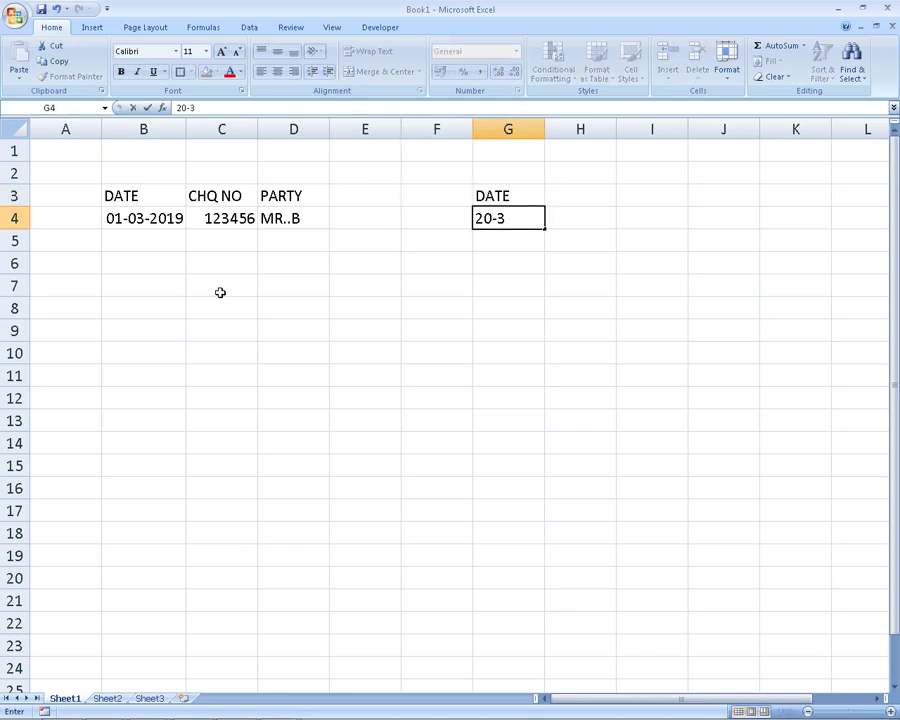
text(-2019)
key(Return)
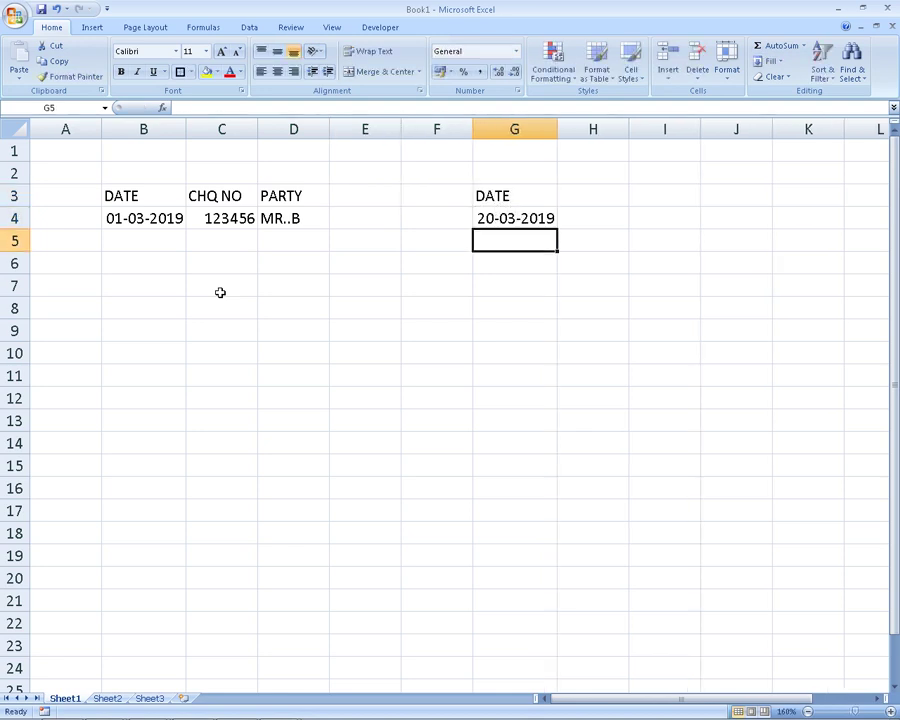
key(Down)
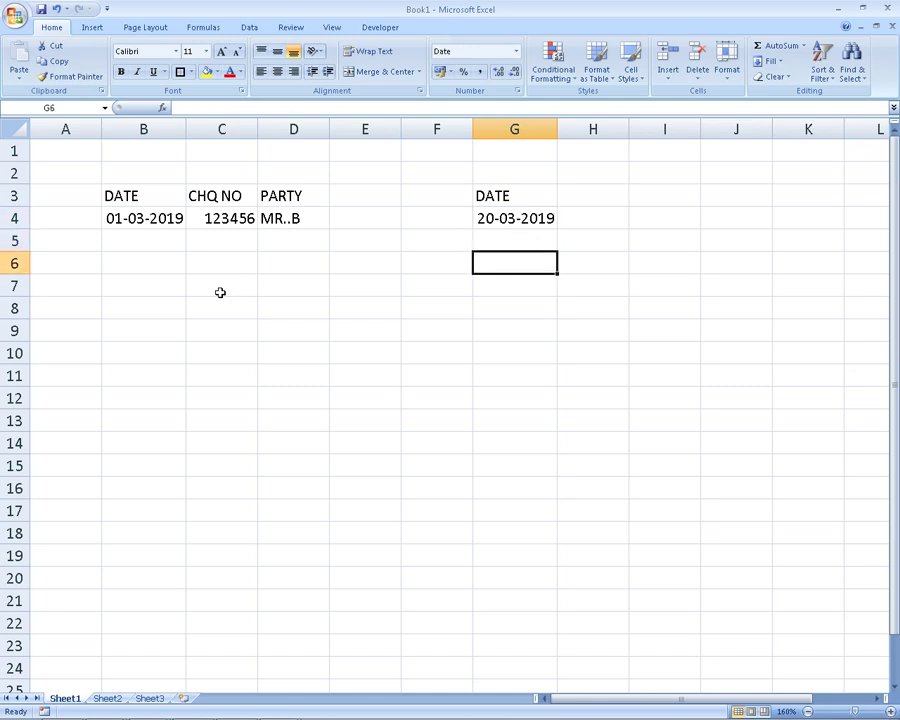
key(Down)
key(Left)
key(Left)
key(Left)
key(Left)
key(Up)
key(Up)
key(Up)
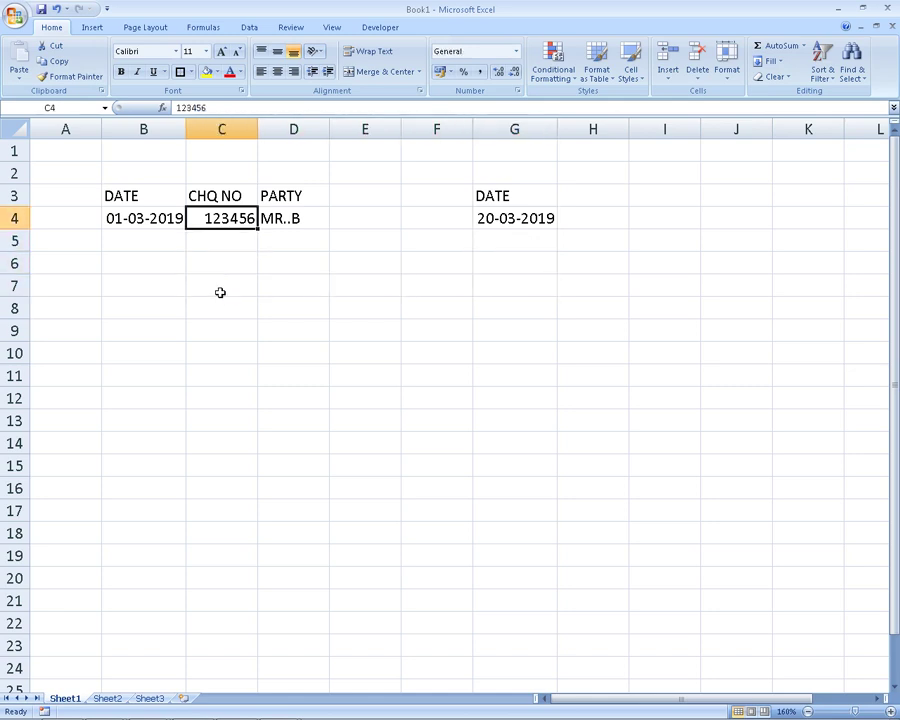
key(Right)
key(Down)
key(Down)
key(Down)
key(Down)
key(Down)
key(Down)
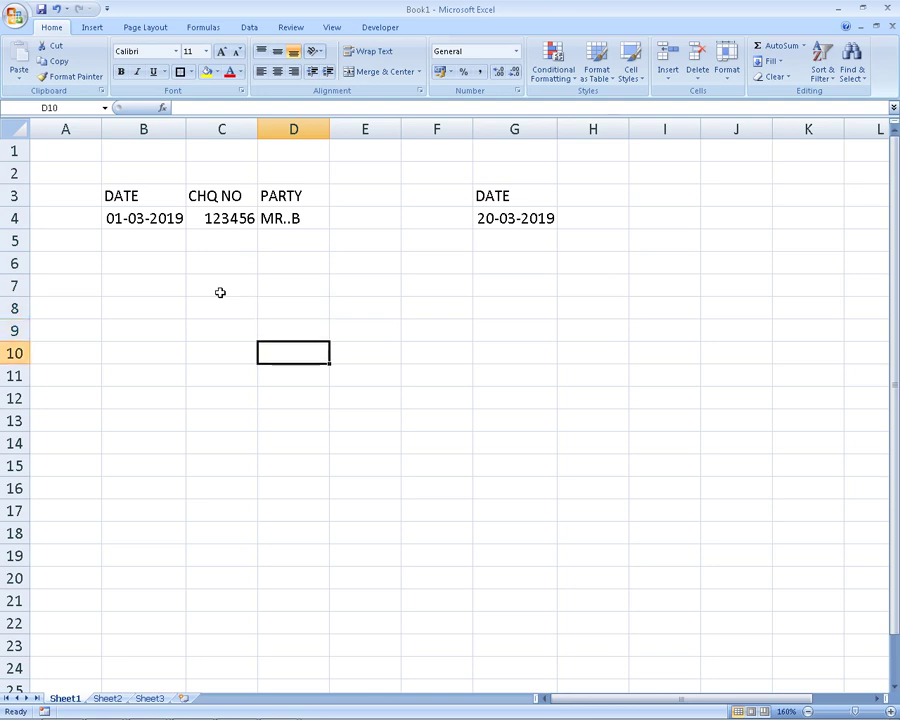
Write 'Chq In Hand A/C Dr....' in D10 and 'To Mr. B' in D11
text(Chq )
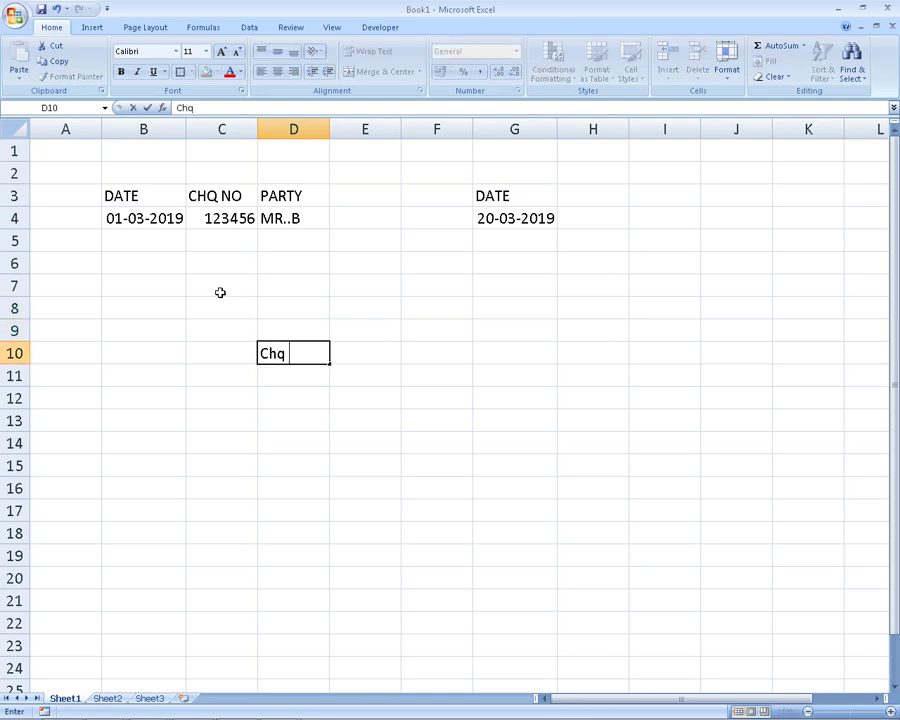
text(In Hand  )
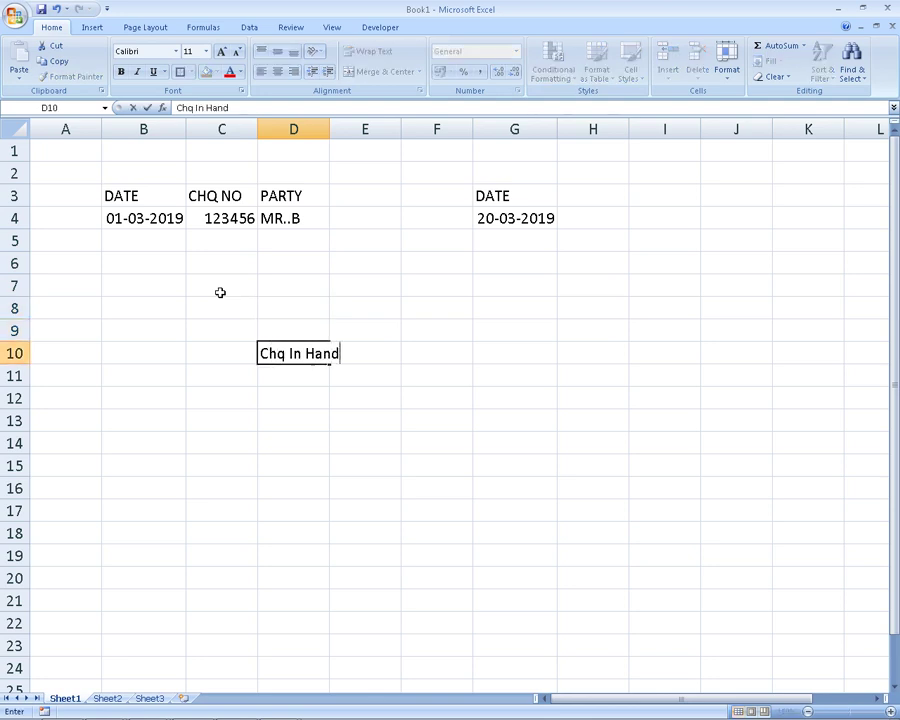
text( a.cd)
key(BackSpace)
key(BackSpace)
key(BackSpace)
key(BackSpace)
text(A/)
text(d D)
key(BackSpace)
key(BackSpace)
text(D)
text(r....)
key(Return)
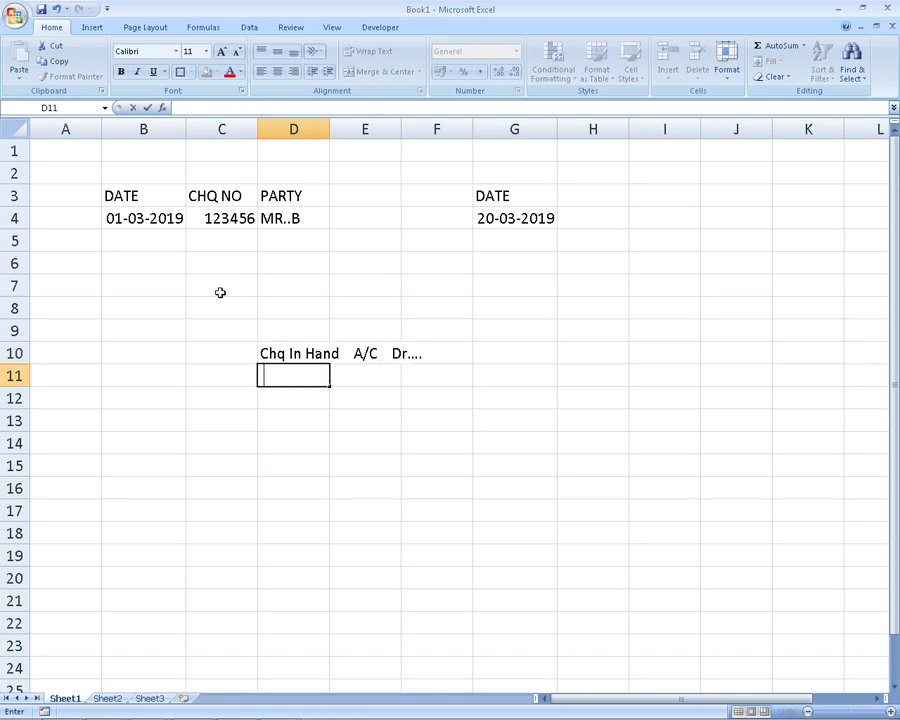
text(To)
text( Mr.  b)
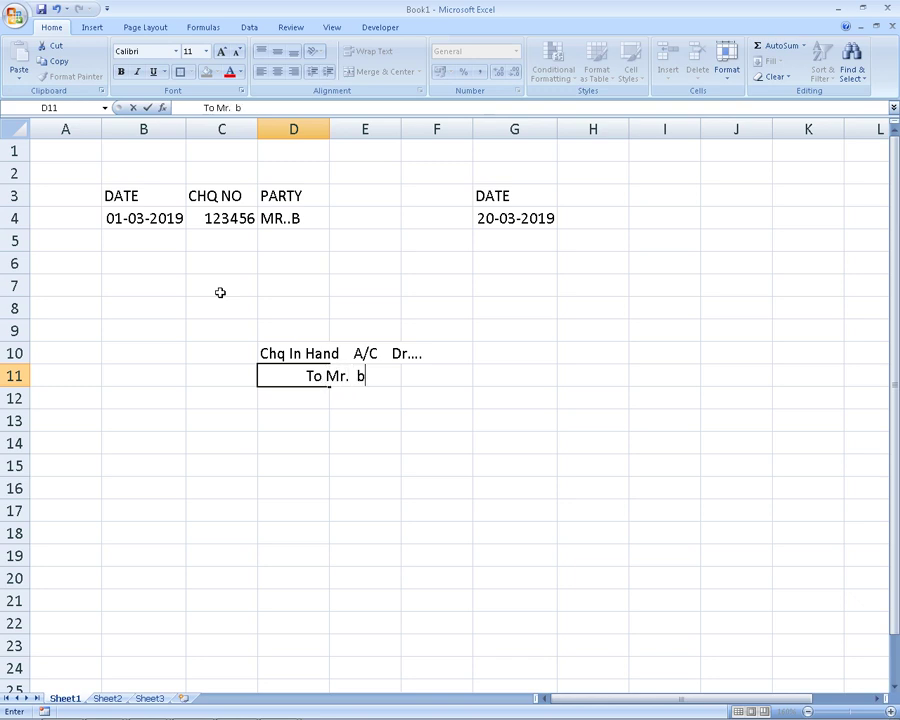
key(BackSpace)
text(B)
key(Return)
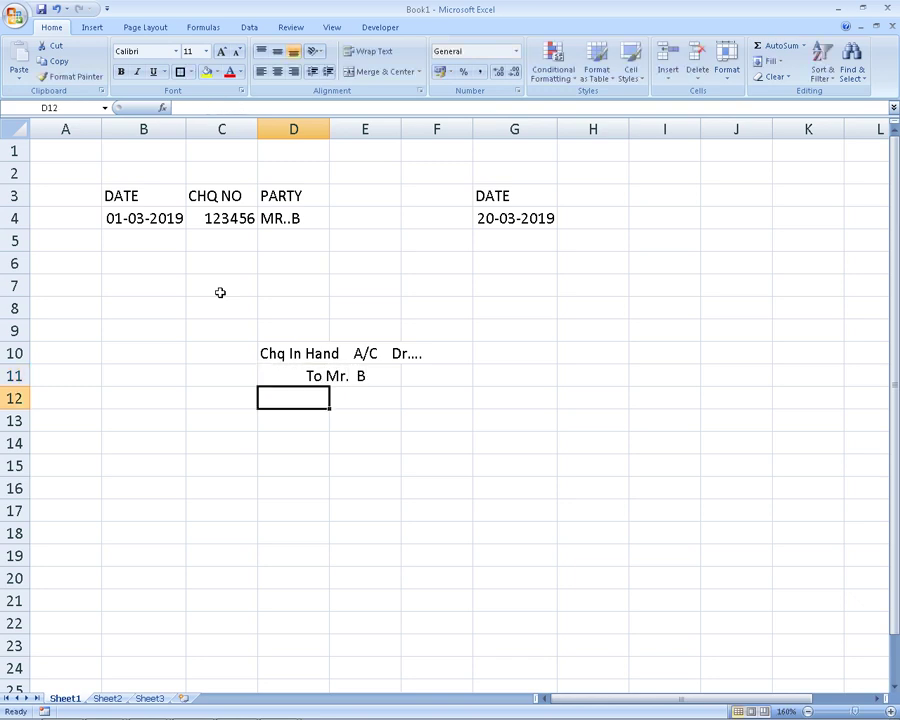
click(163, 223)
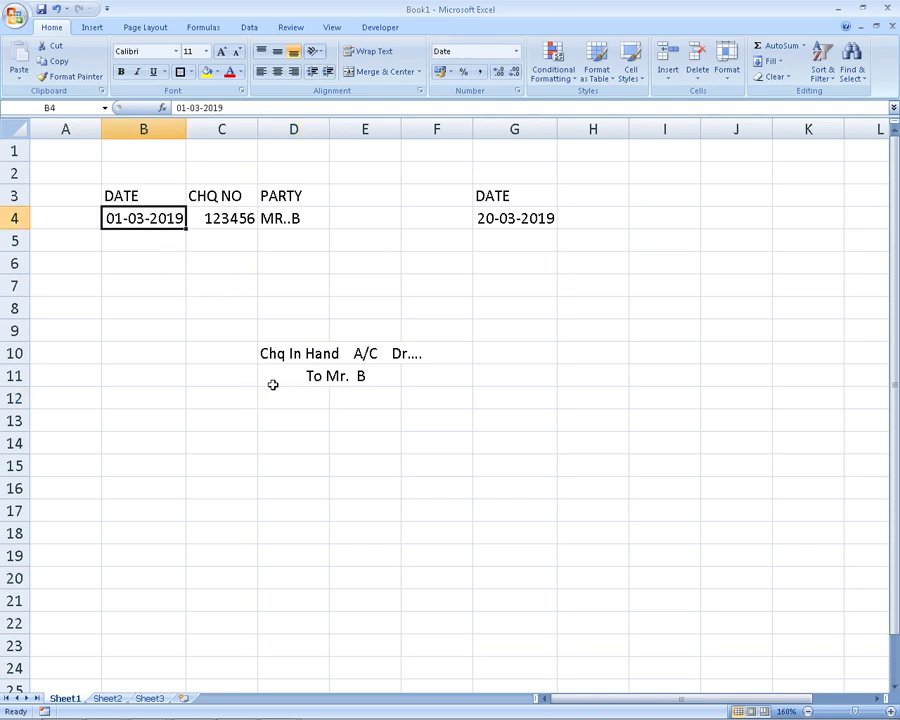
Enter the deposit date 20-03-2019 in C15
scroll(246, 390, down, 1)
click(228, 404)
text(20)
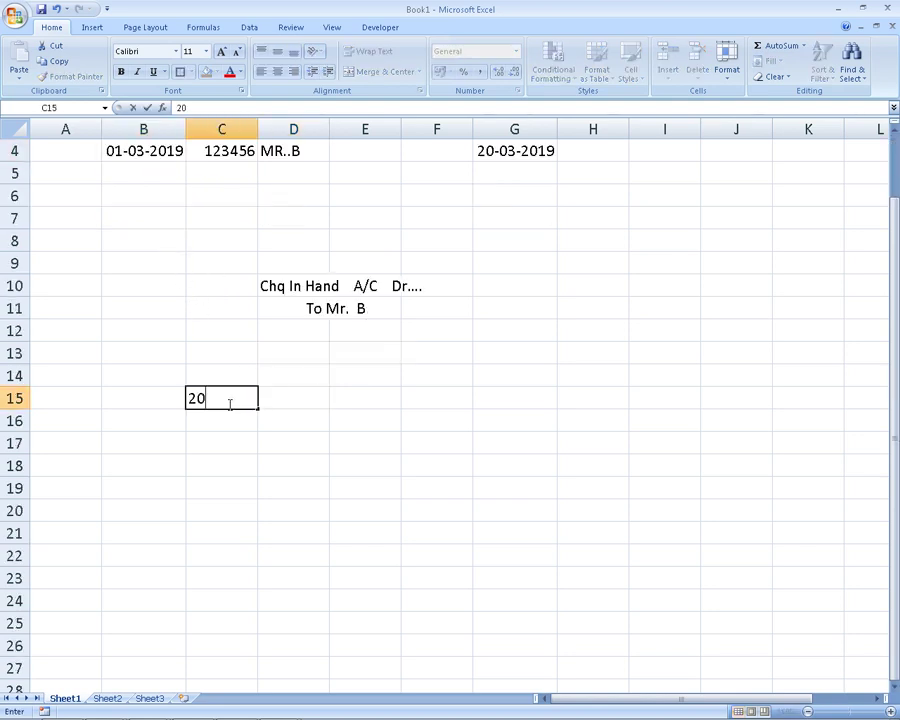
text(-03-201)
text(9)
key(Return)
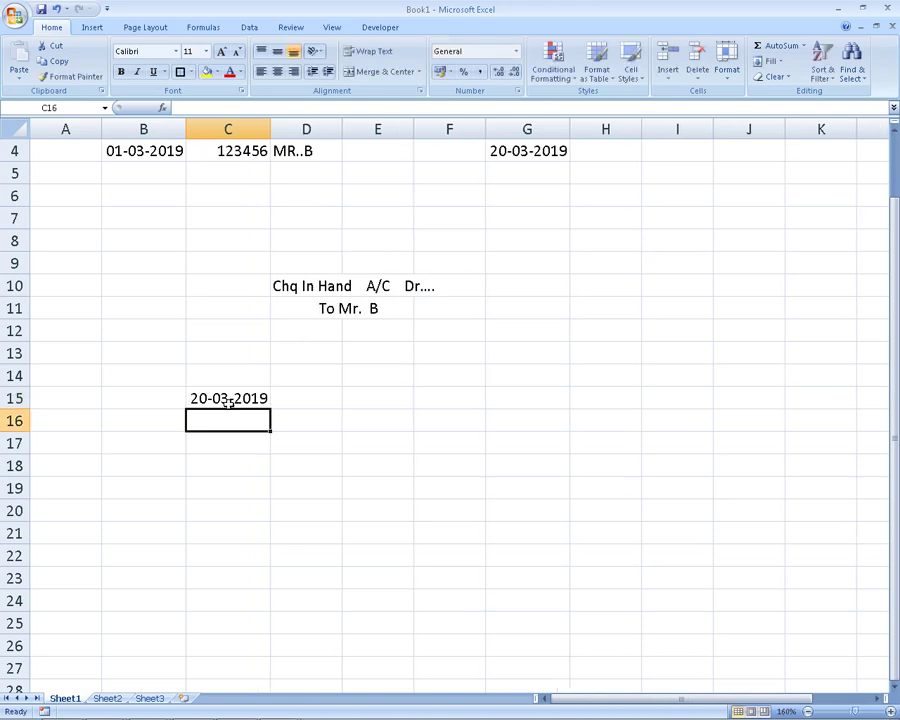
key(Right)
key(Up)
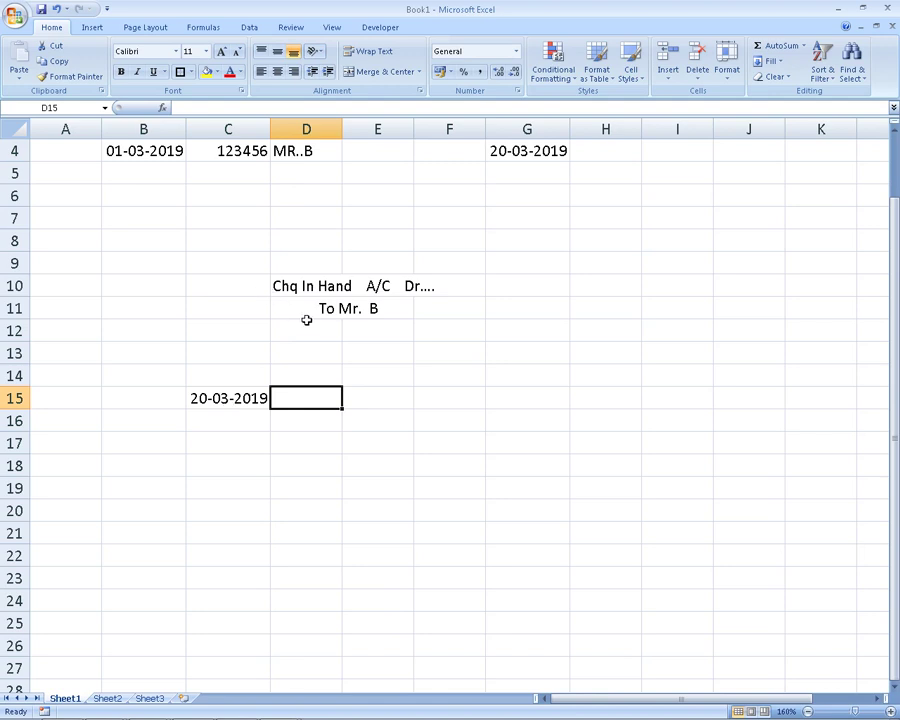
click(336, 310)
drag(337, 309, 366, 309)
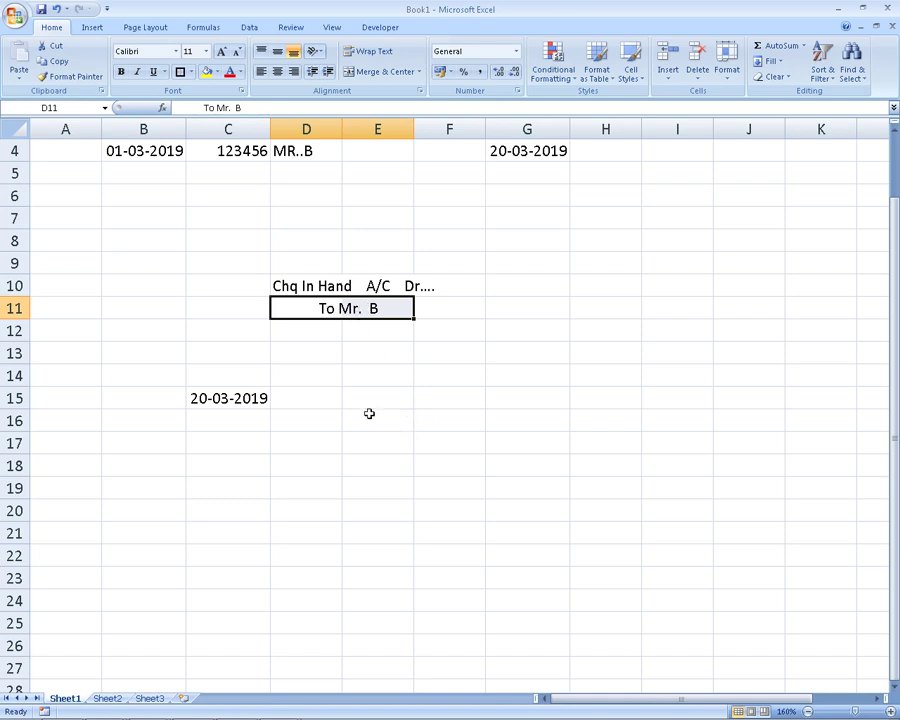
Write 'Bank A/c Dr...' in E15 and 'To Chq In Hand' in E16
click(339, 398)
click(387, 400)
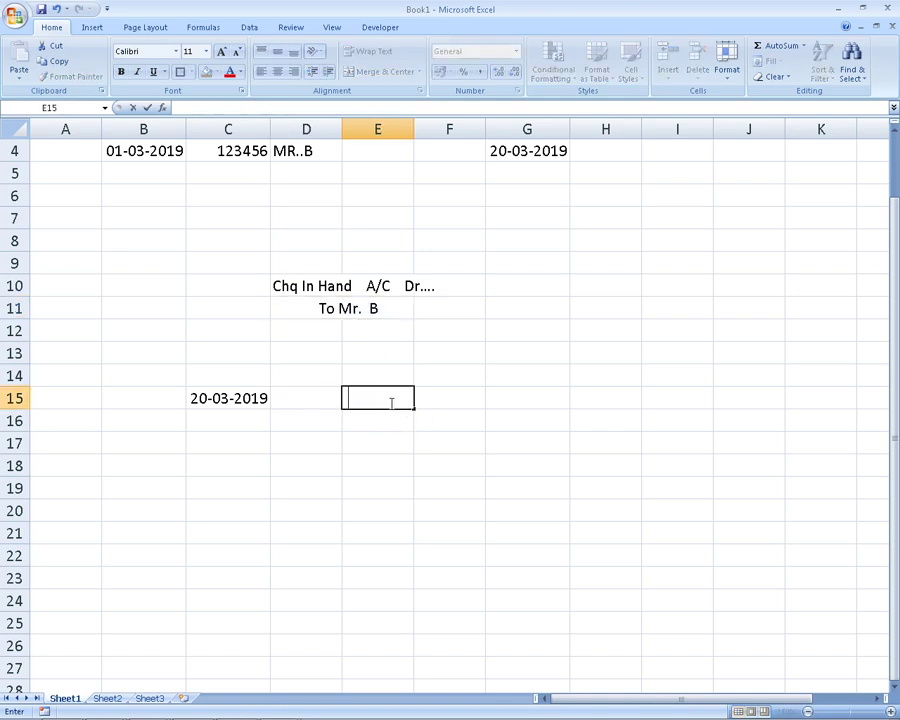
text(b)
key(BackSpace)
text(B)
text(ank)
text(  A/)
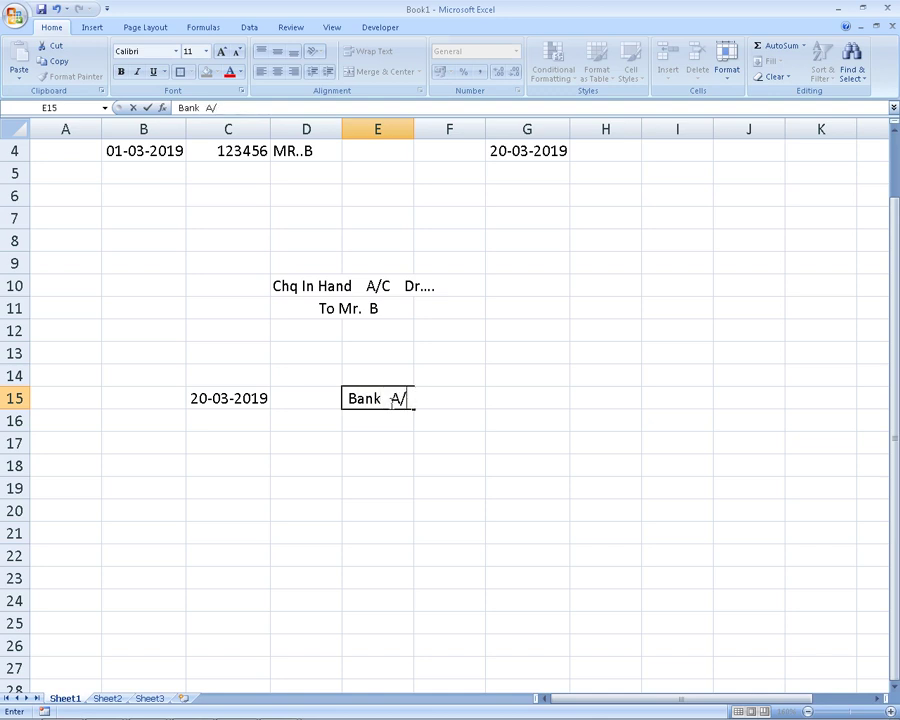
text(c   Dr...)
key(Return)
text(T)
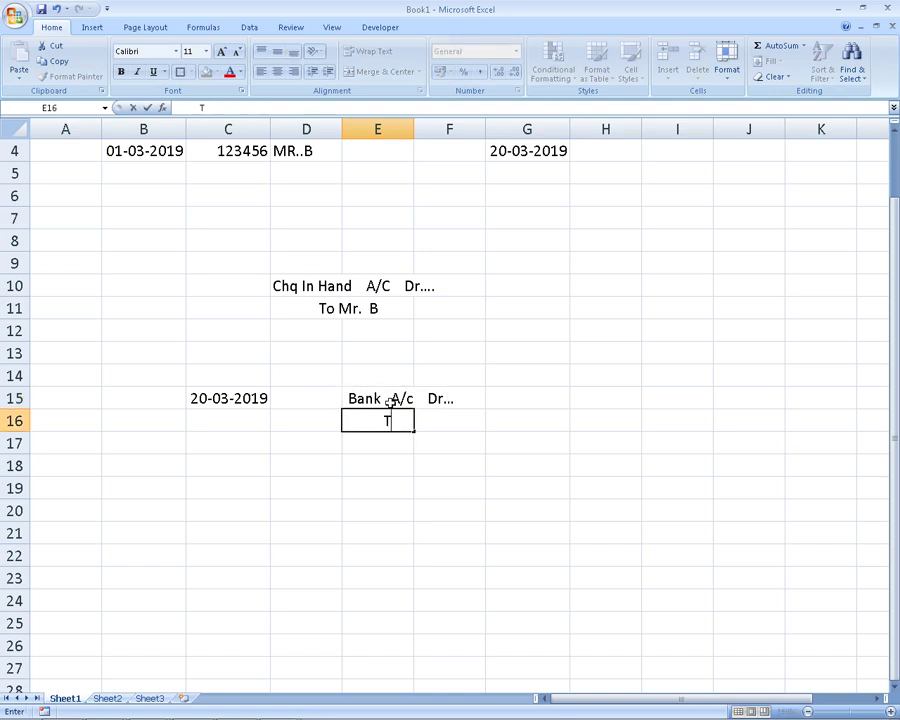
text(o C)
text(hq In H)
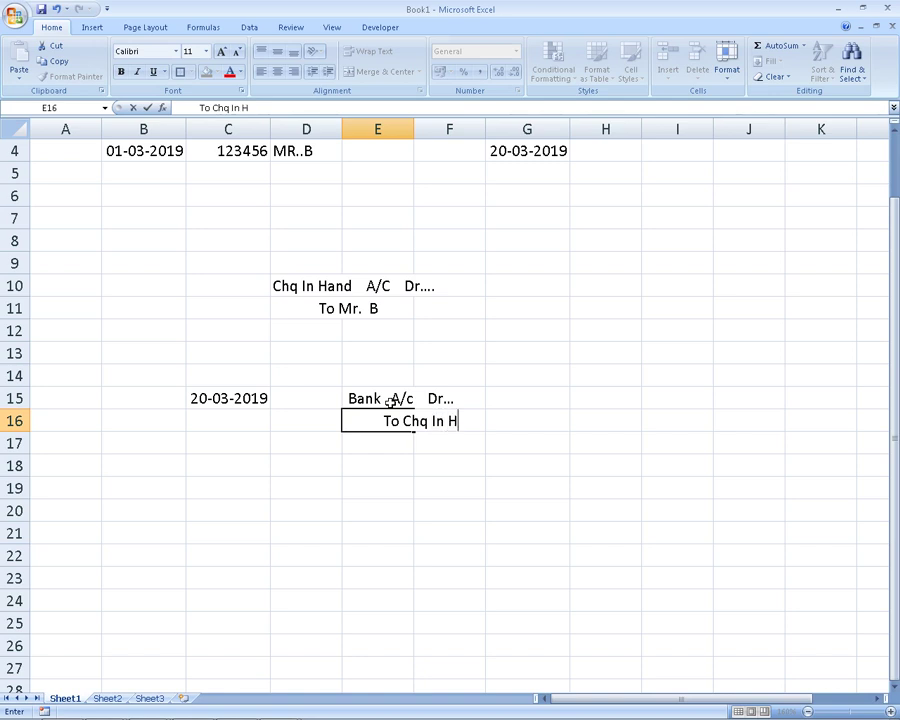
text(and)
key(Return)
key(Up)
key(Up)
key(Up)
key(Right)
key(Right)
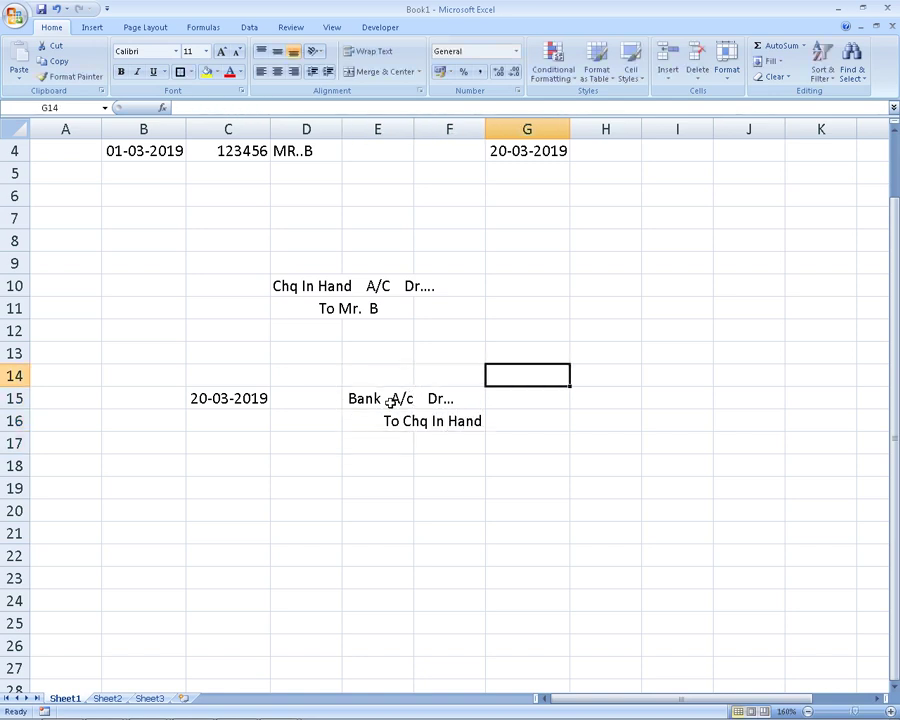
key(Up)
key(Up)
key(Up)
Enter 4500 as the debit amount in G10 and 4500 as the credit in H11
key(Up)
text(4500)
key(Return)
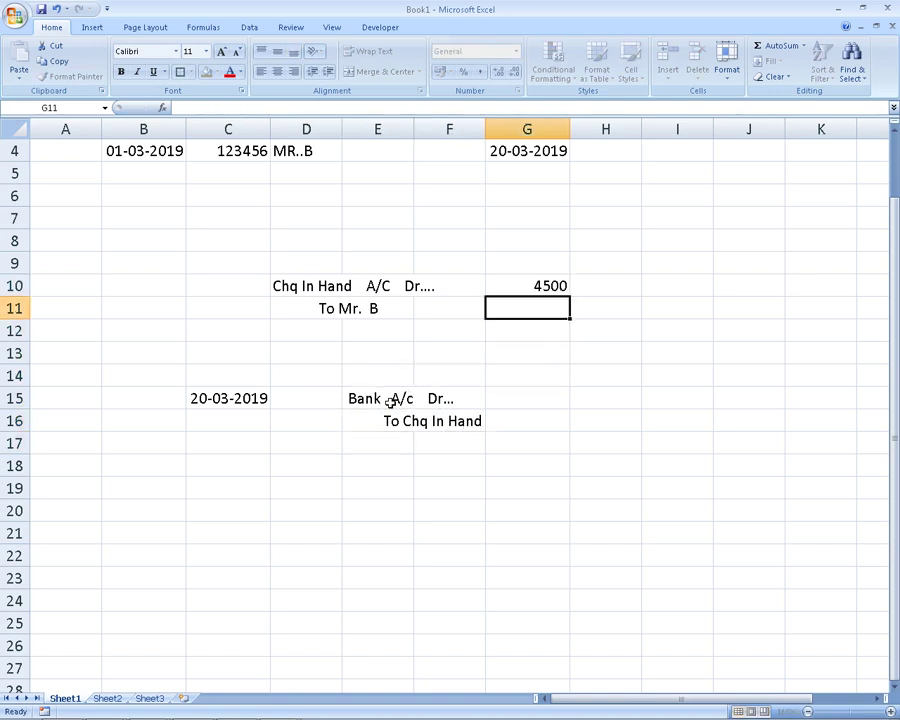
key(Up)
key(Right)
text(4)
key(Escape)
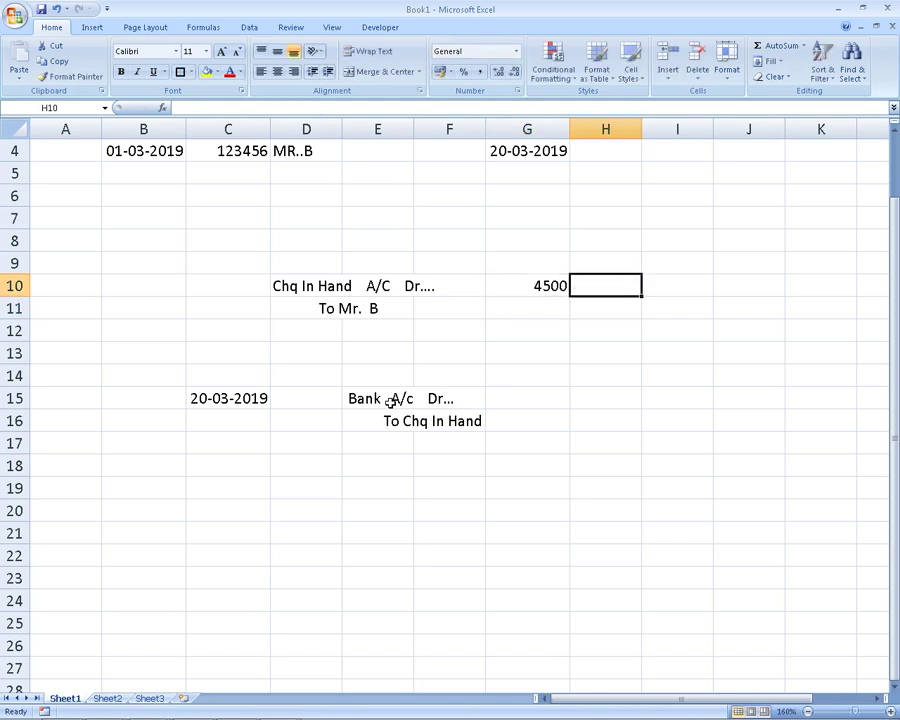
key(Down)
text(4500)
key(Return)
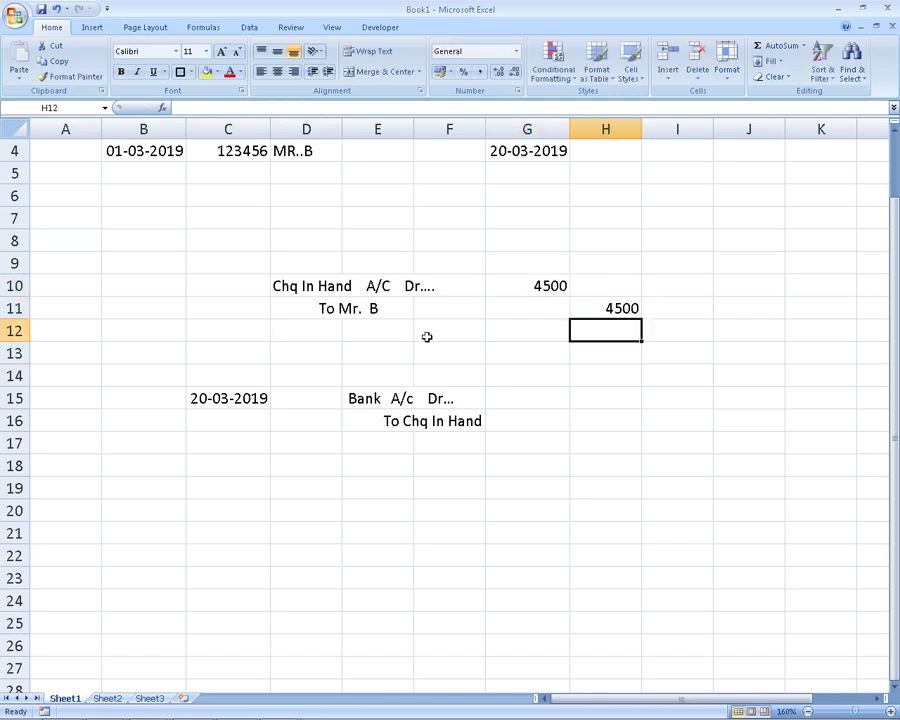
Review the Chq In Hand, To Mr. B and To Chq In Hand journal lines
click(336, 308)
click(330, 286)
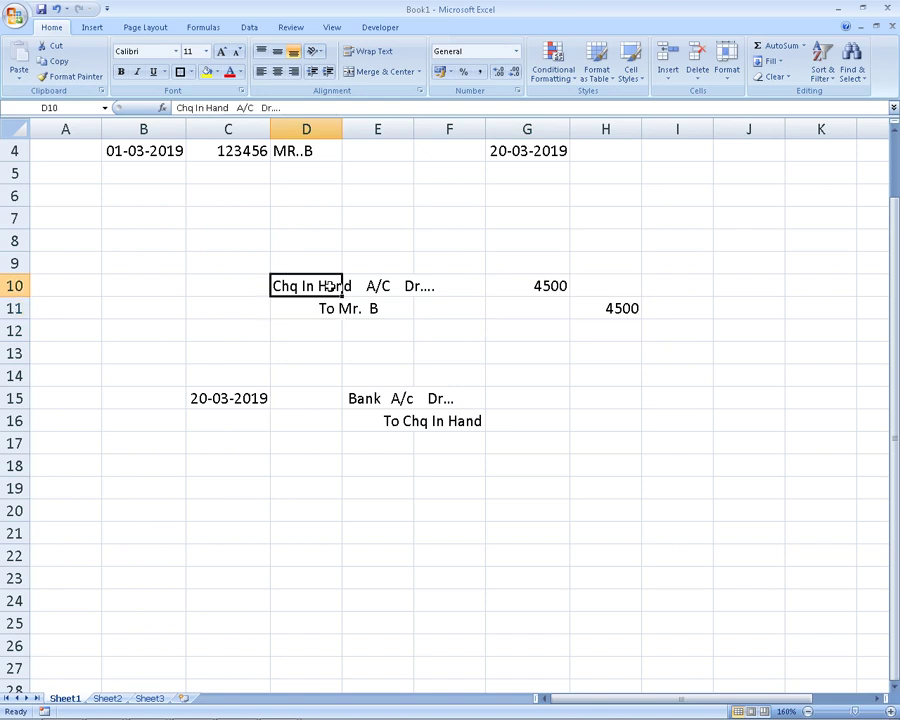
click(410, 423)
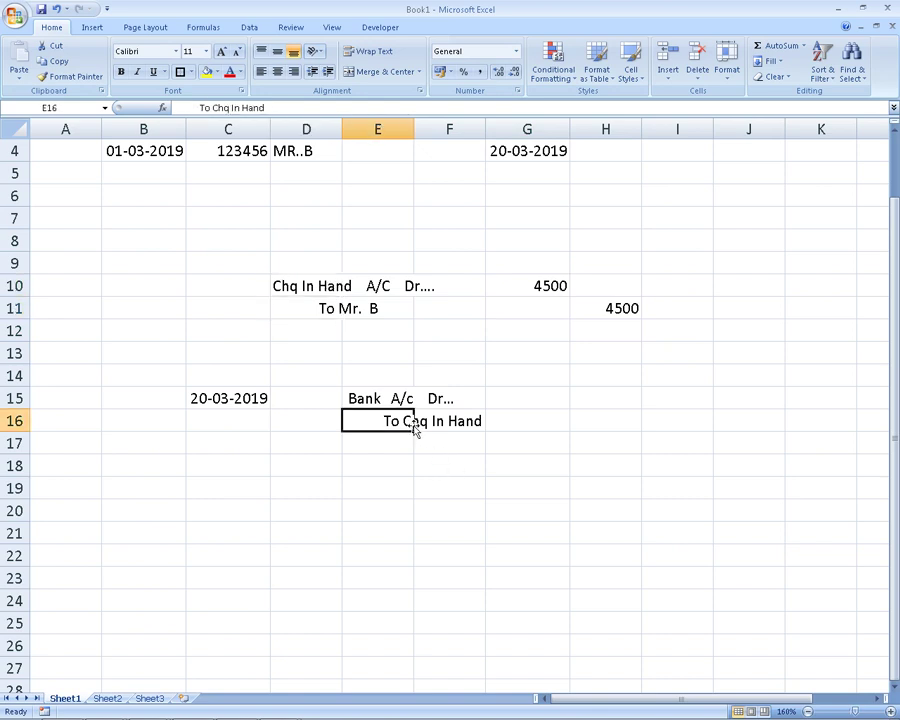
click(325, 286)
click(391, 426)
click(301, 286)
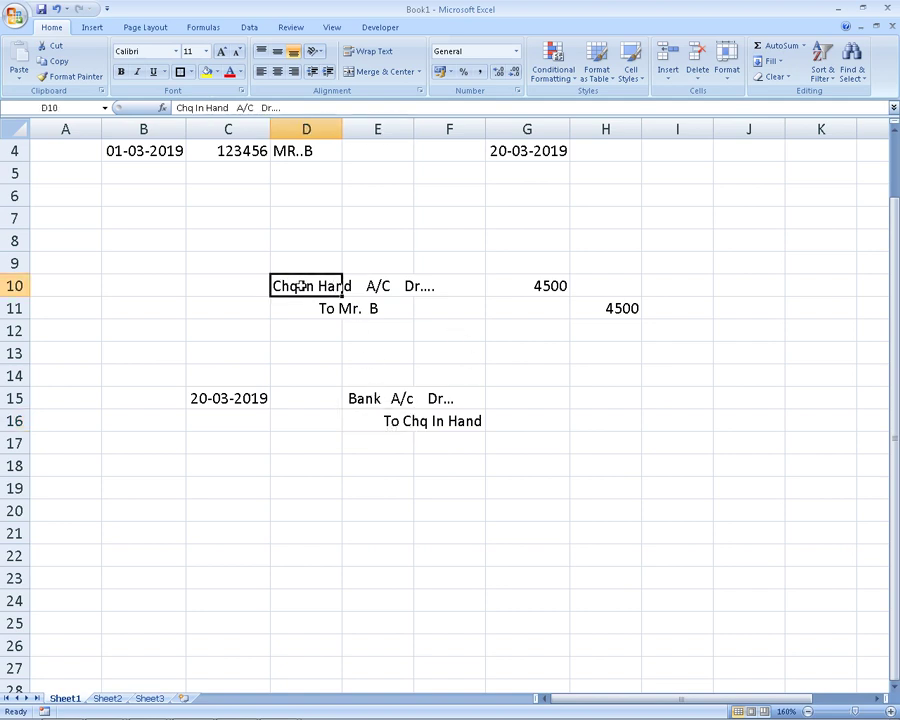
Label row 10 'debit' in C10 and row 11 'credit' in C11
click(253, 288)
text(d)
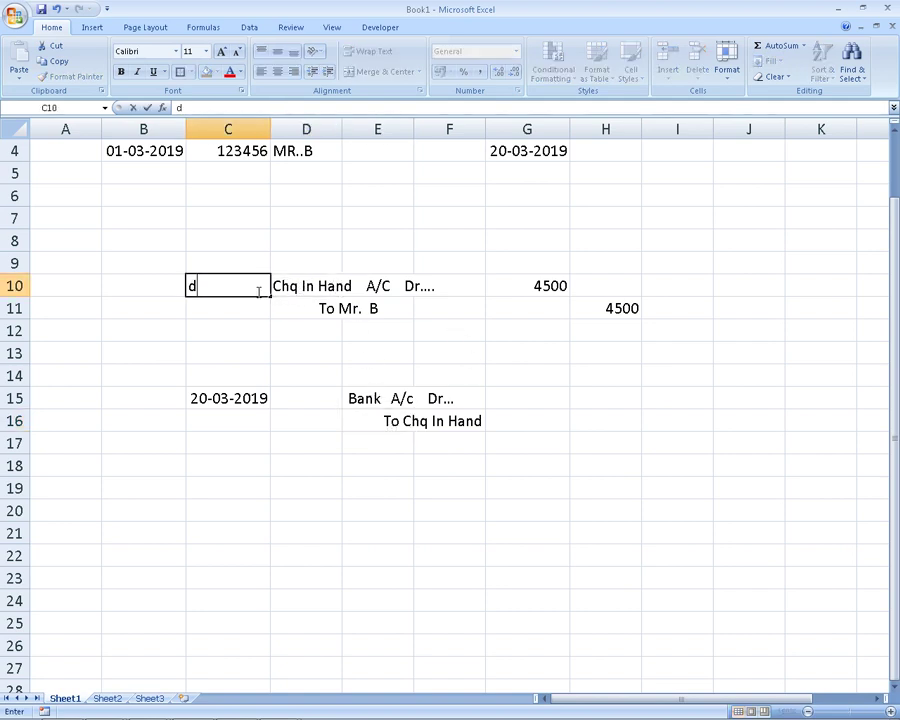
text(ebit)
key(Return)
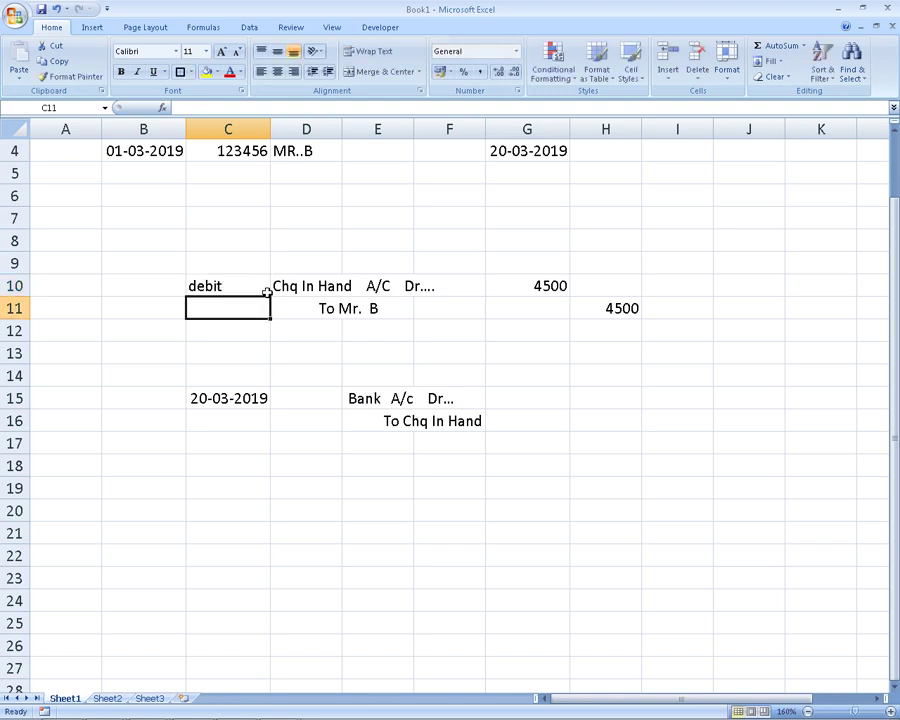
text(credt)
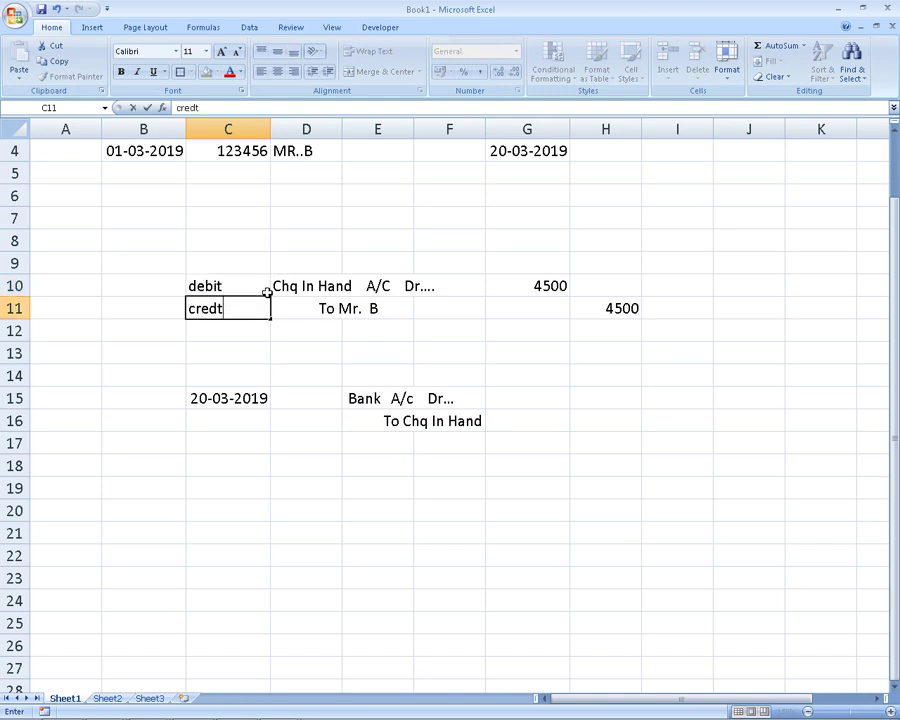
text(i)
Check the labelled entries, then bring the chapter9 notes in PDF Editor forward
click(266, 291)
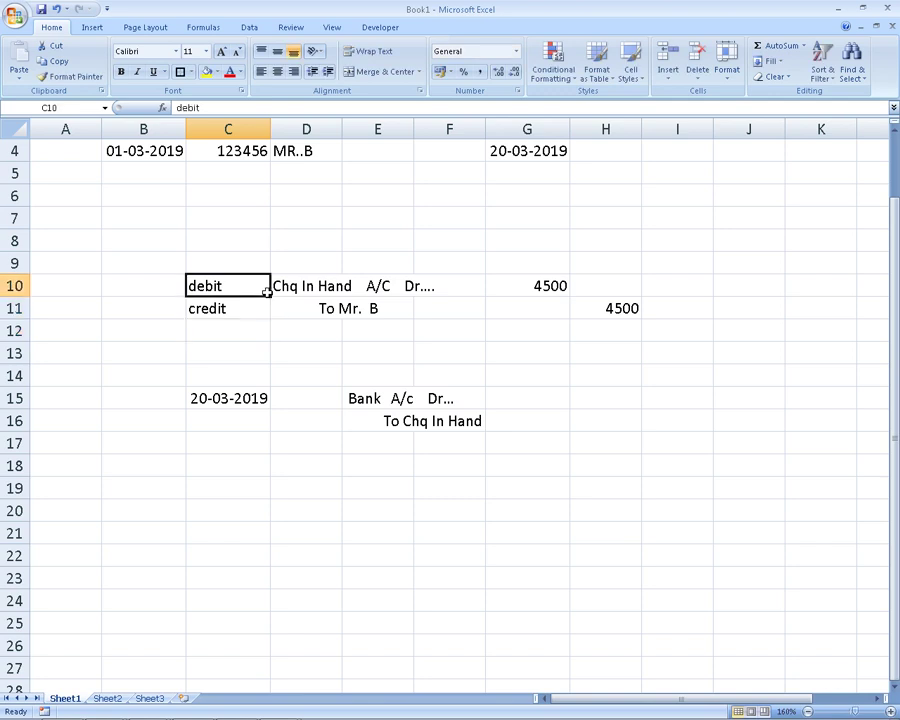
click(272, 290)
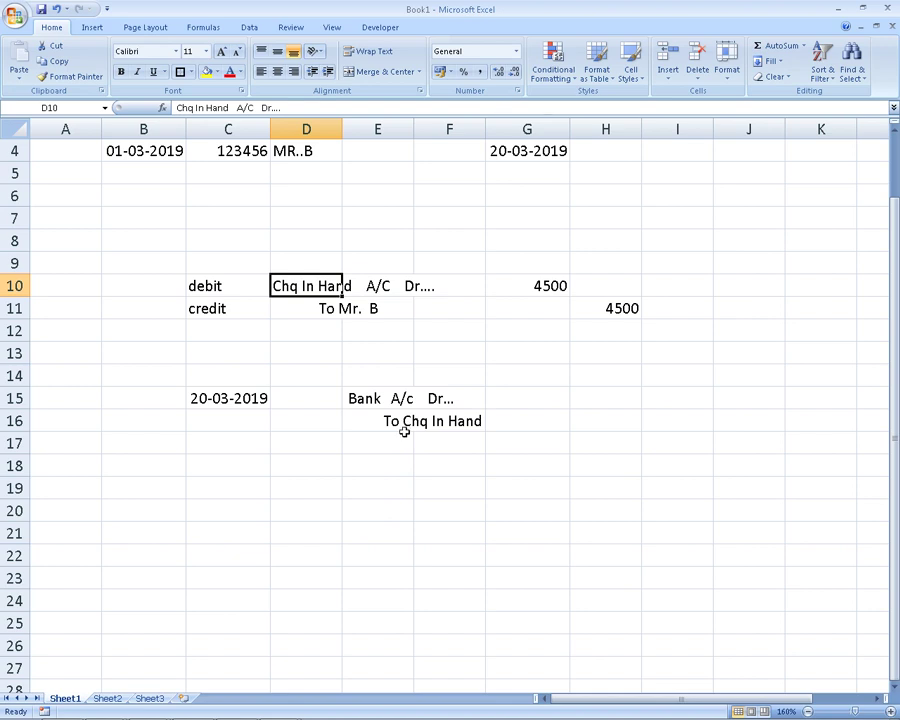
click(420, 424)
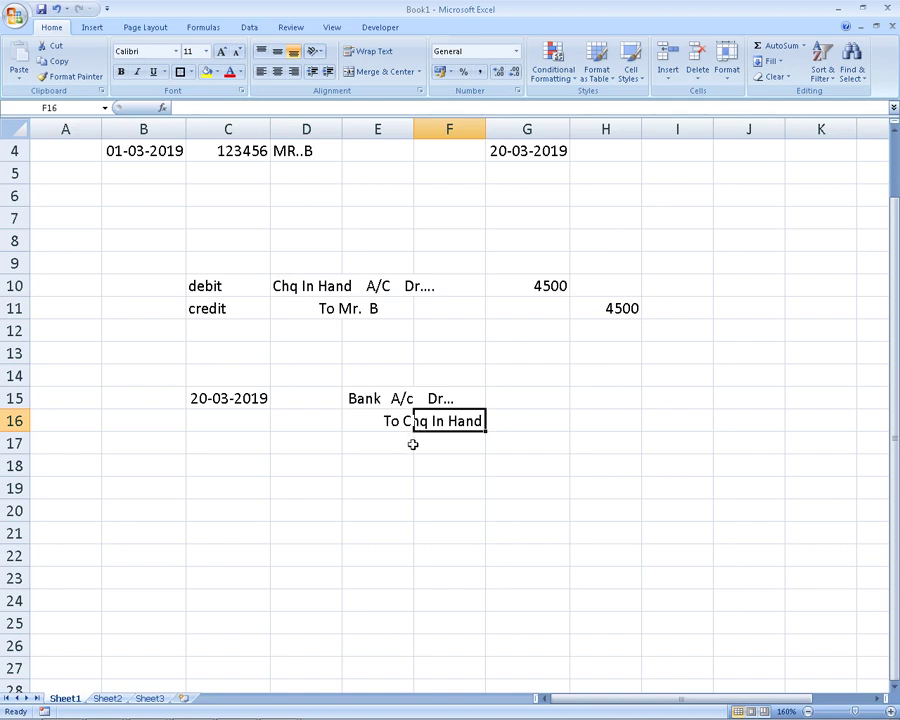
key(alt+Tab)
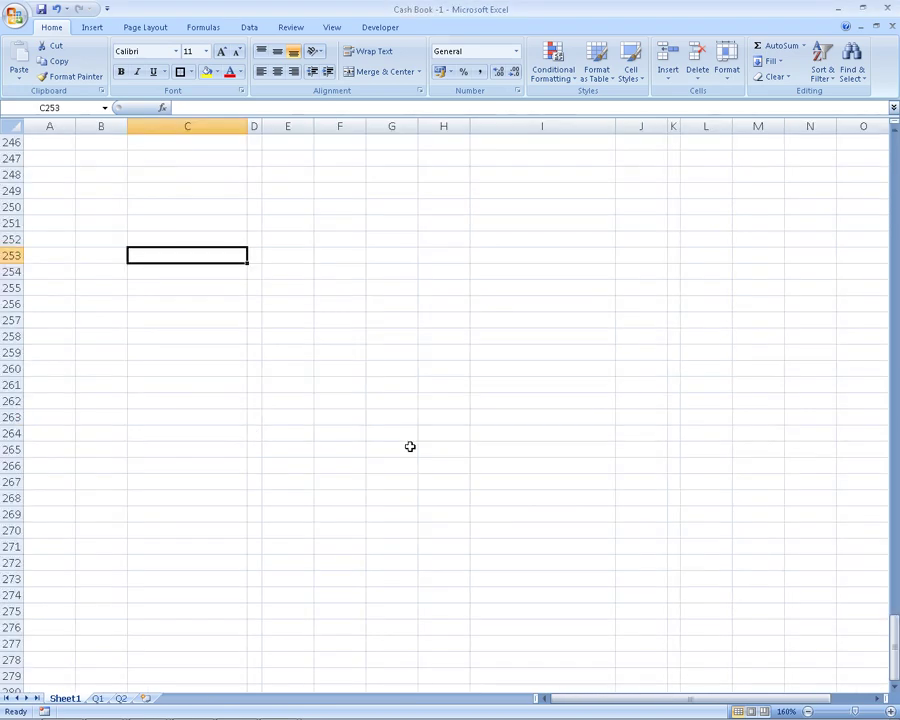
key(alt+Tab)
key(alt+Tab)
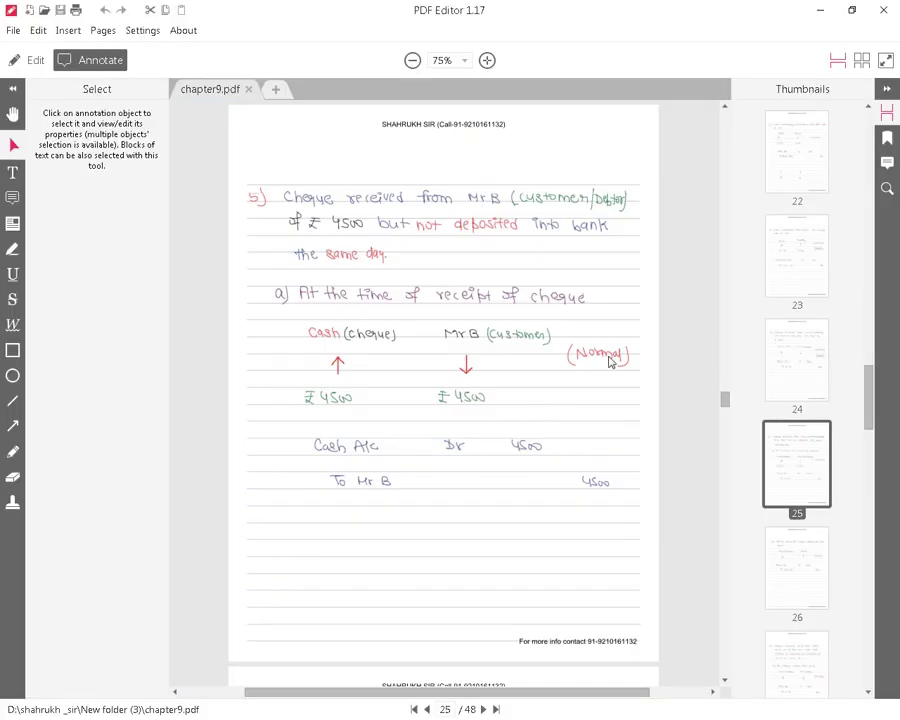
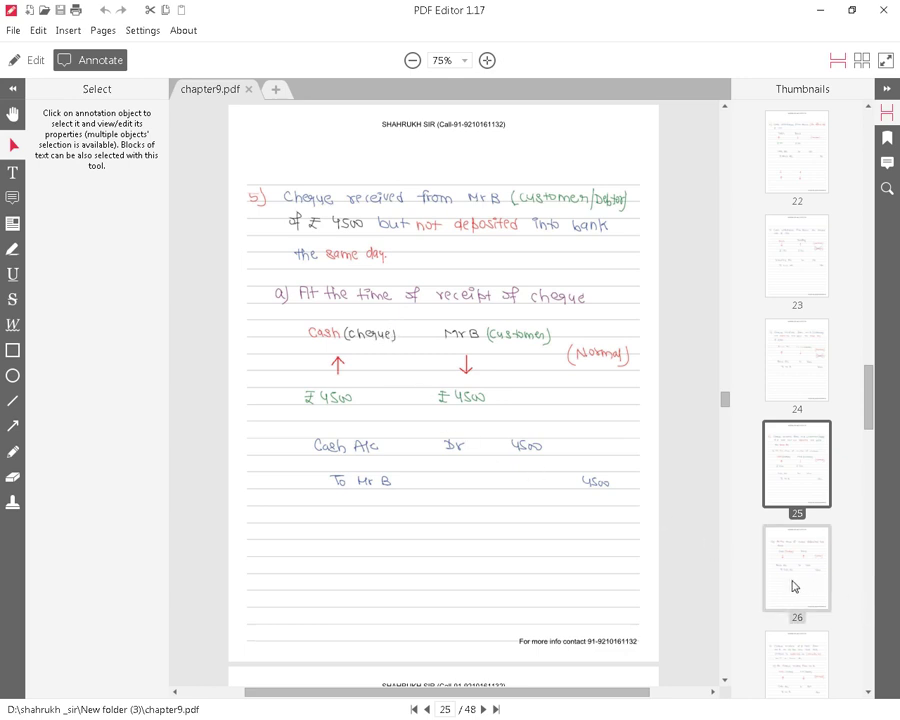
Change the debit line in D10 from Chq In Hand to Cash A/C Dr...
key(alt+Tab)
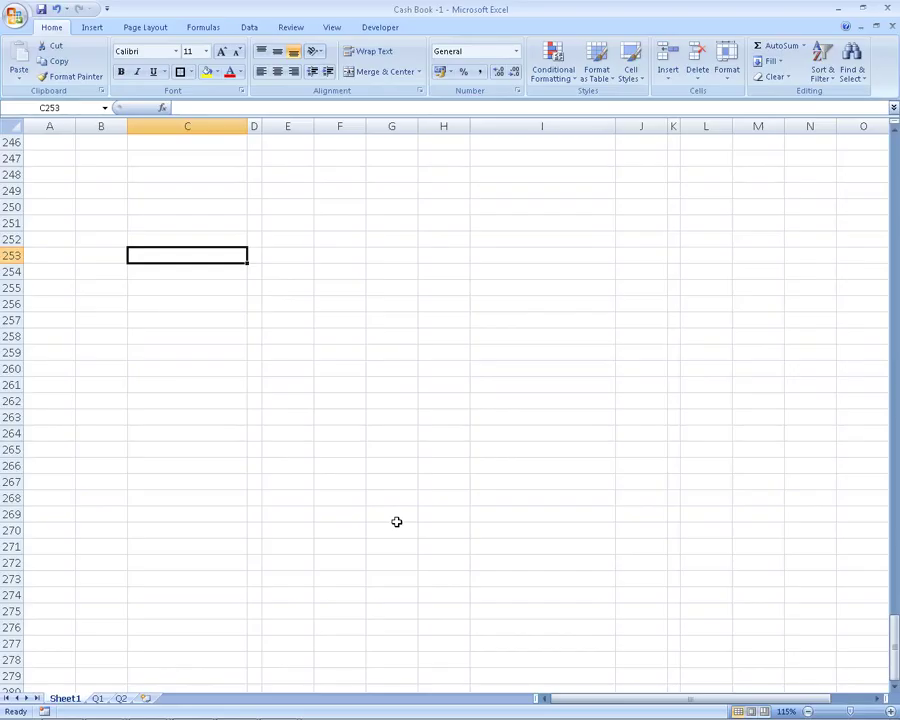
scroll(418, 486, up, 1)
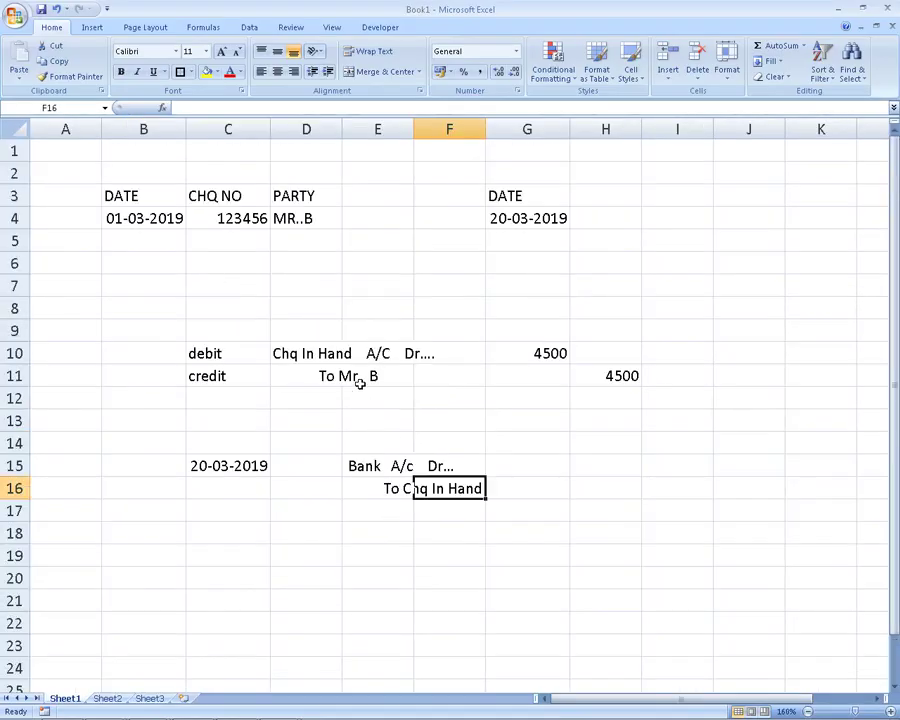
click(365, 200)
text(c)
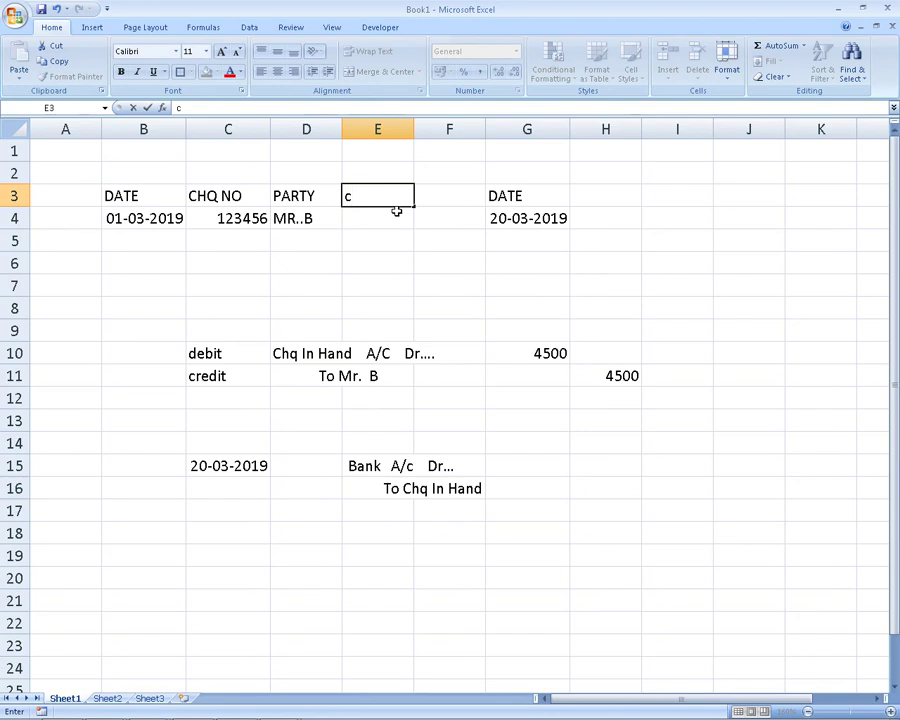
key(Escape)
key(Right)
key(Right)
key(Left)
key(Down)
key(Down)
key(Down)
key(Down)
key(Down)
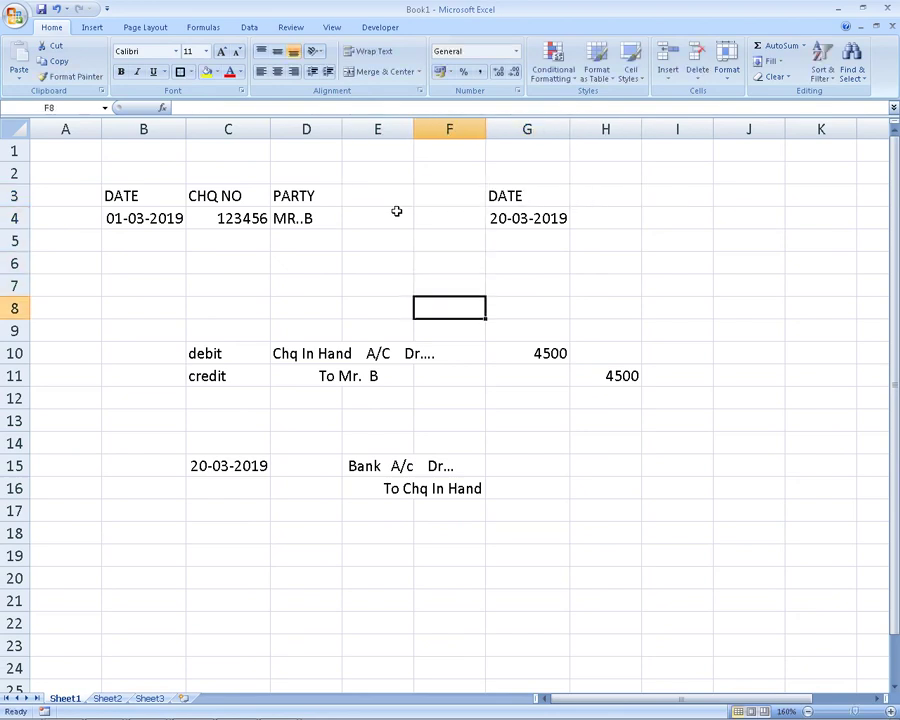
key(Down)
key(Down)
key(Left)
key(Left)
key(F2)
key(Left)
key(Left)
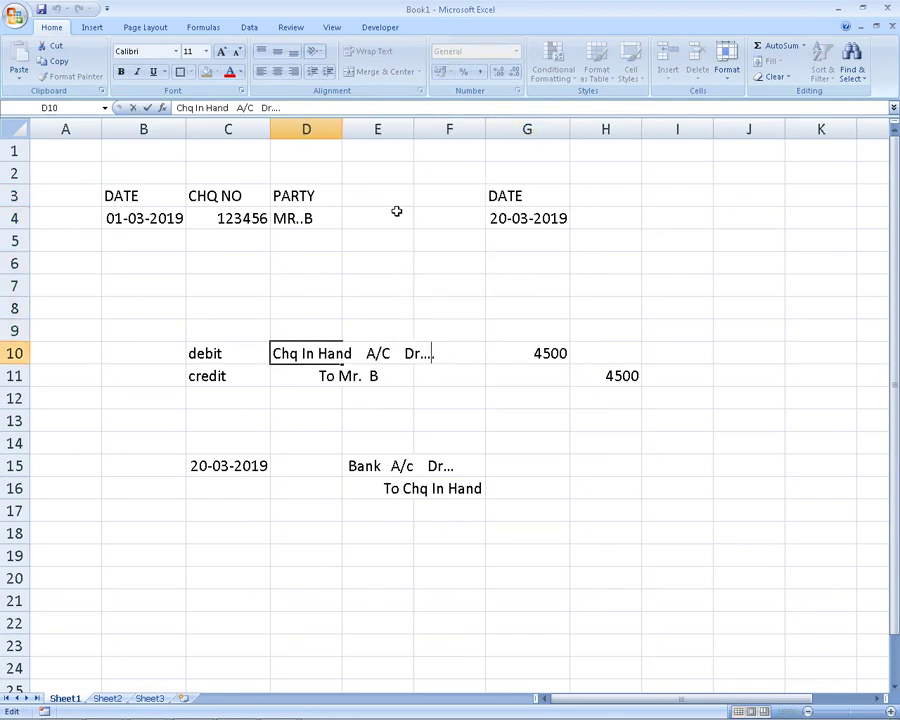
key(Left)
key(Left)
key(Left)
key(Left)
key(BackSpace)
key(BackSpace)
key(BackSpace)
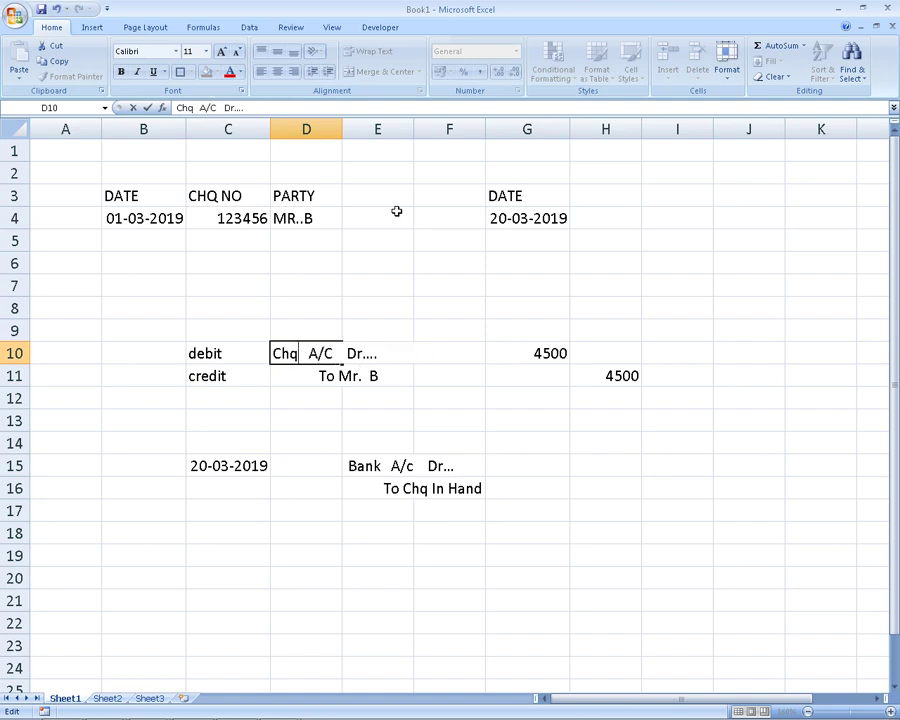
key(BackSpace)
key(BackSpace)
key(BackSpace)
text(ash)
key(Return)
Change the bank entry's To line in E16 to read To Cash
key(Down)
key(Down)
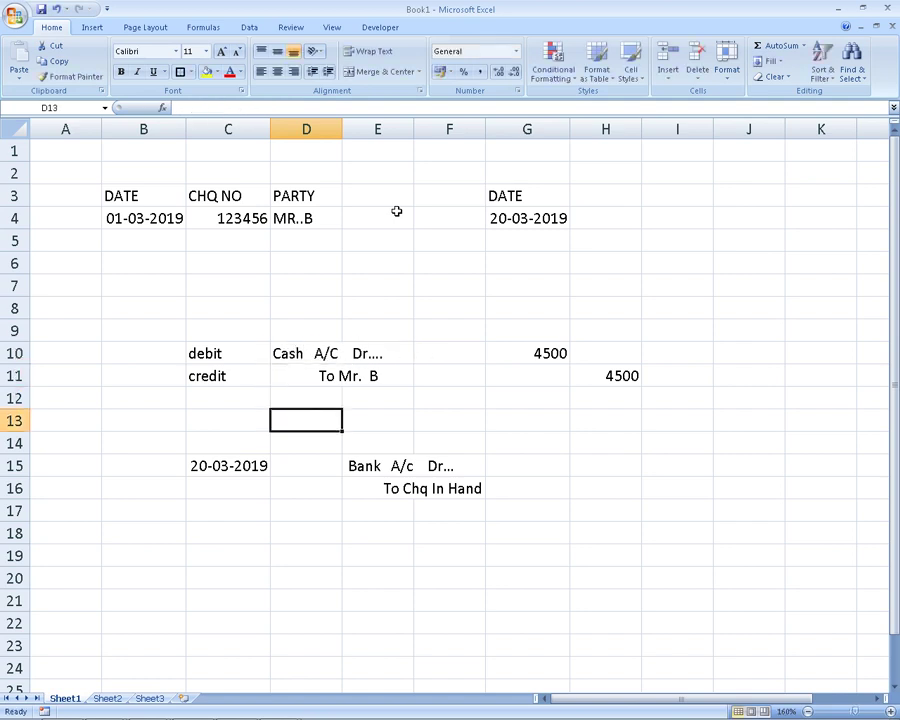
key(Down)
key(Down)
key(Down)
key(Right)
key(Right)
key(Left)
key(F2)
key(BackSpace)
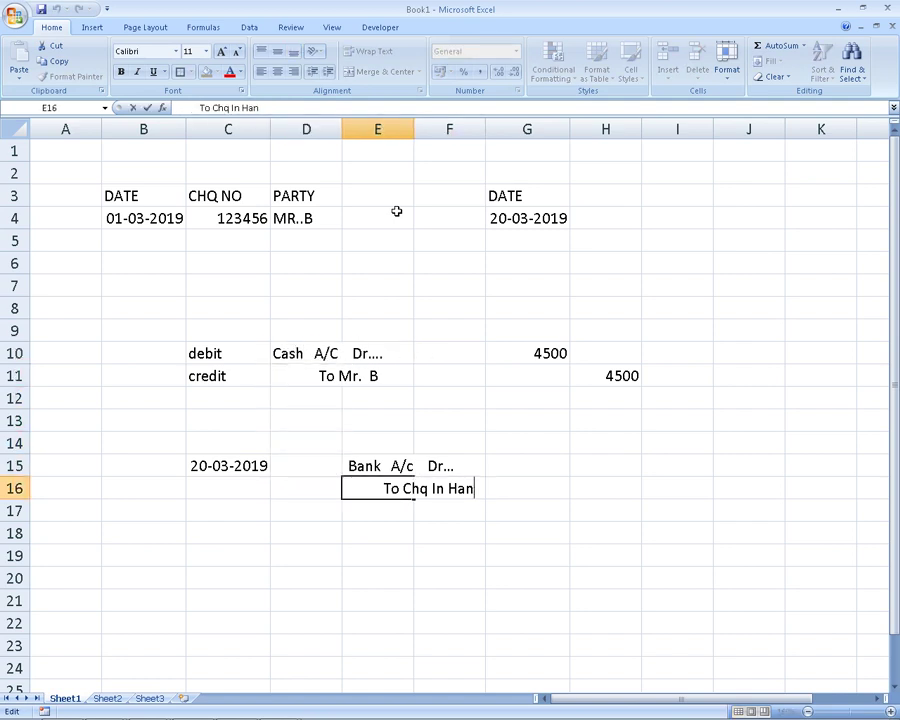
key(BackSpace)
key(BackSpace)
key(BackSpace)
key(BackSpace)
text(A)
key(BackSpace)
text(a)
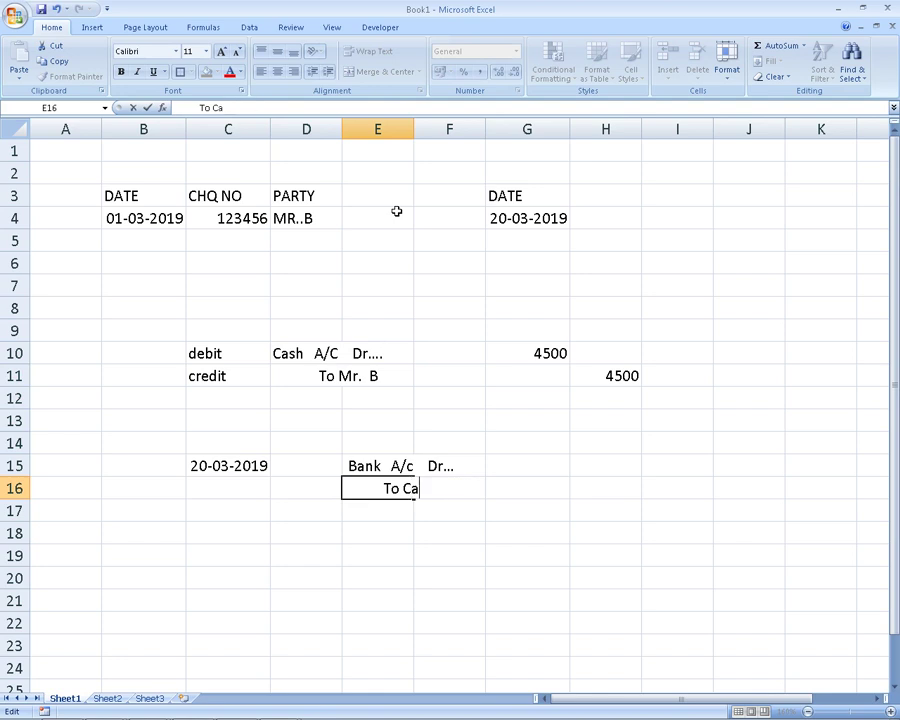
text(sh)
key(Return)
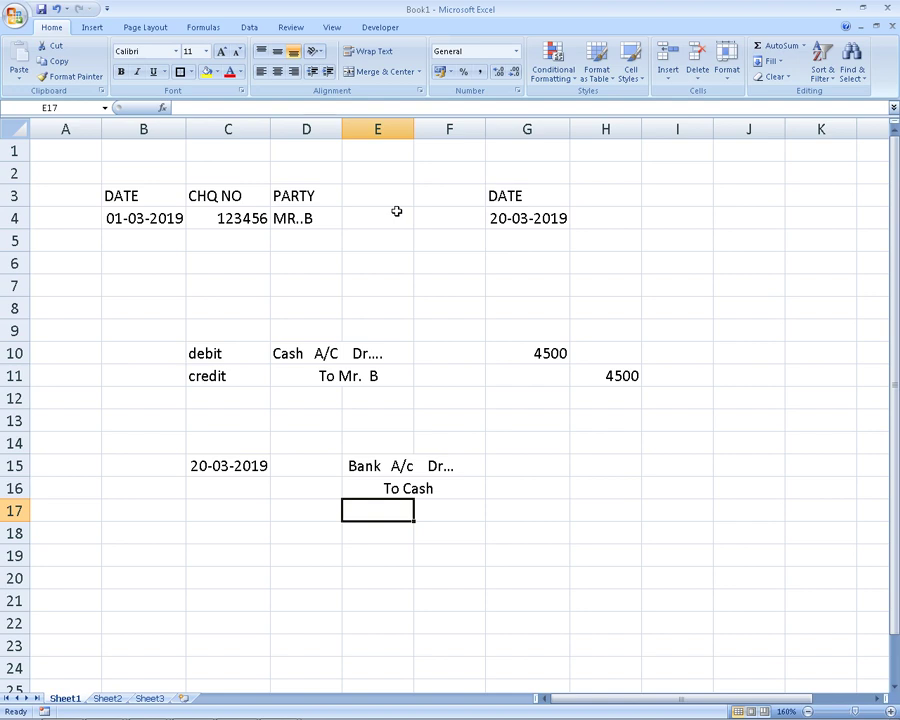
Cycle through the open windows to bring the chapter9.pdf notes back to the front
key(alt+Tab)
key(alt+Tab)
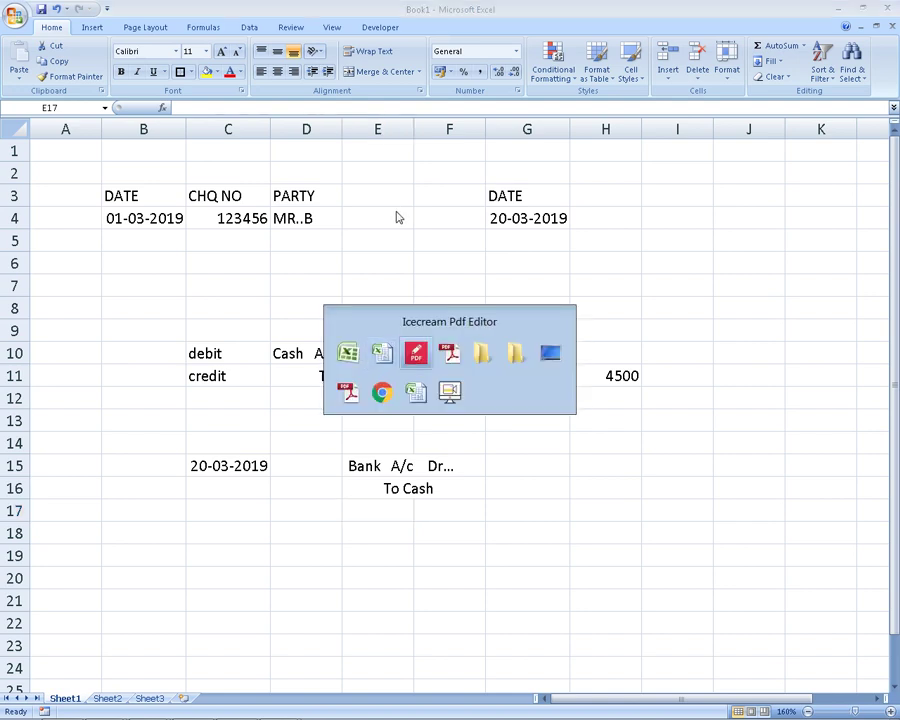
key(alt+Tab)
key(alt+Tab)
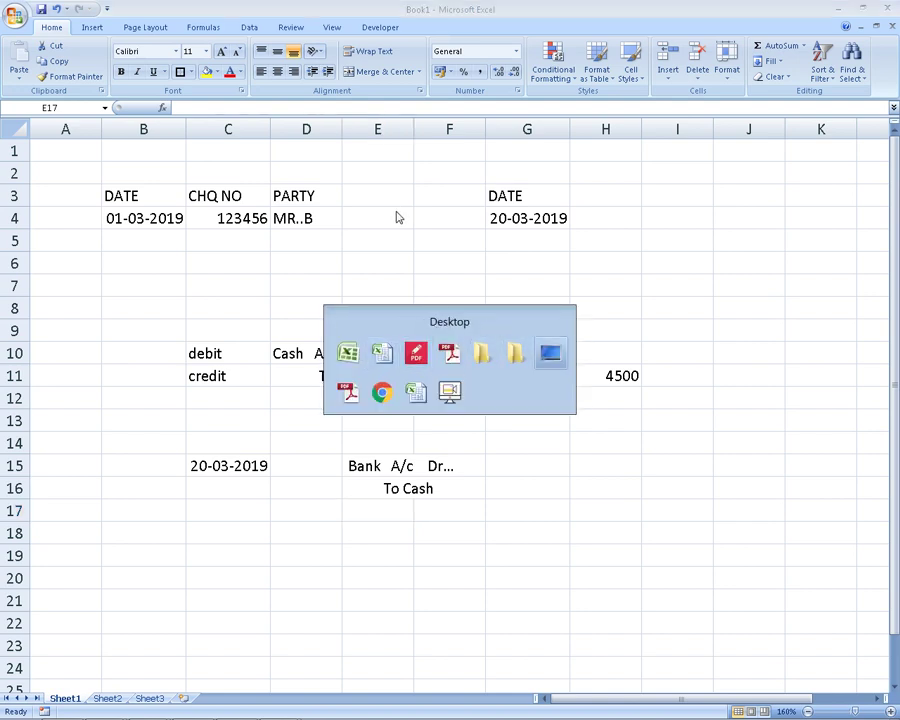
key(alt+Tab)
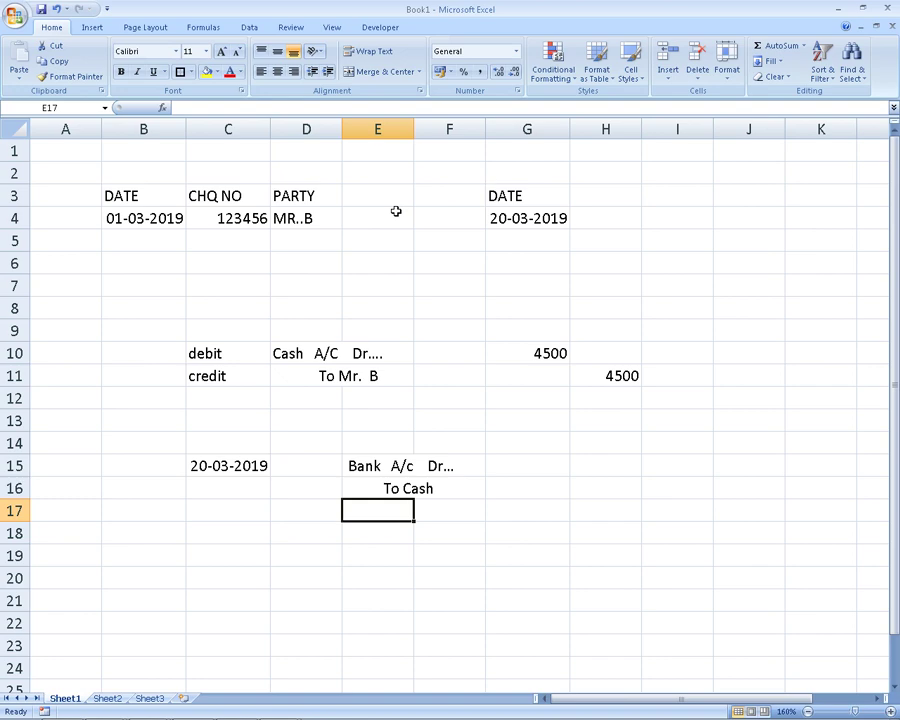
key(alt+Tab)
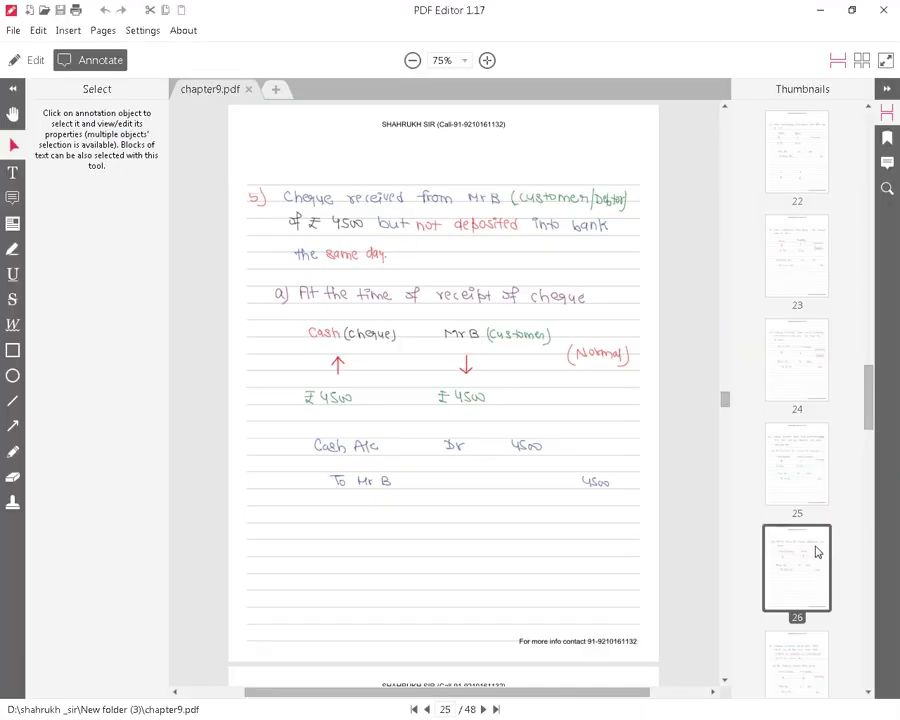
Turn to pages 26 and 27 of the notes, then return to the workbook's journal entries
click(816, 551)
click(796, 656)
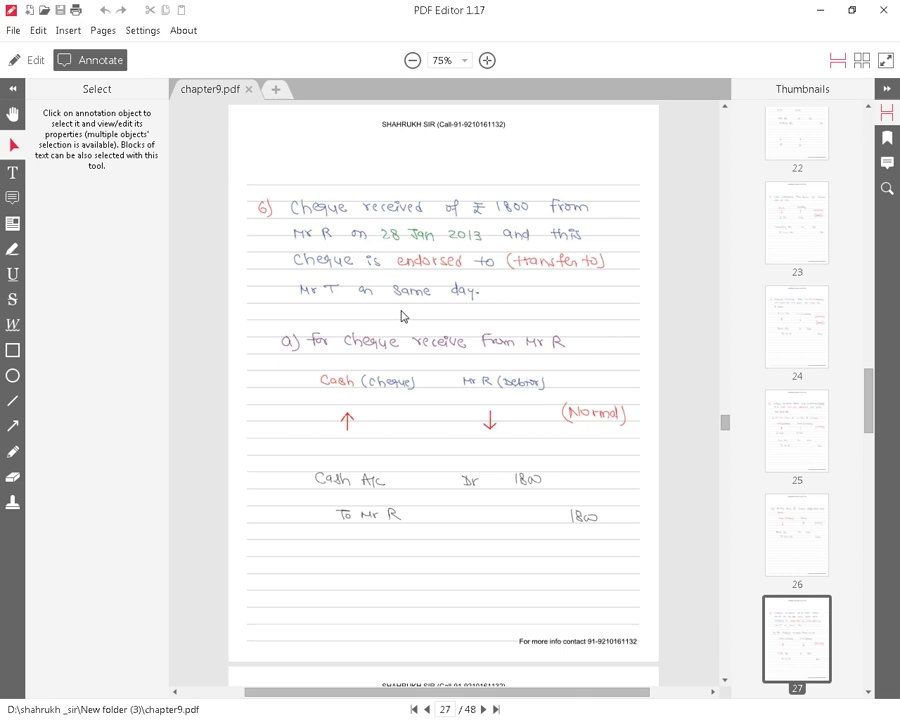
key(alt+Tab)
scroll(398, 310, down, 4)
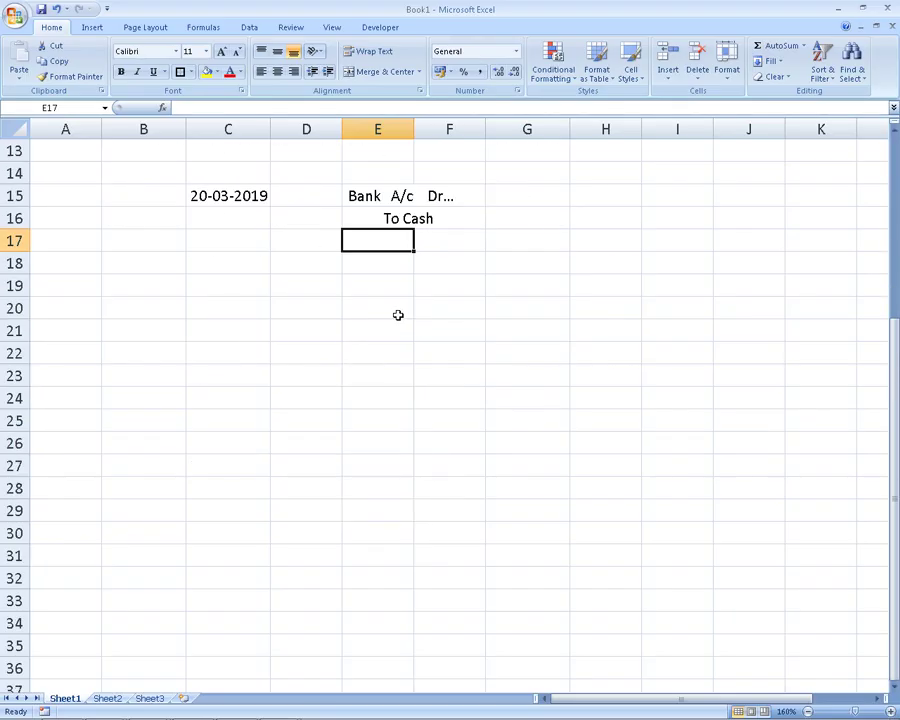
After checking page 27, enter Chque In Hand a/c dr... in C20
click(211, 299)
key(alt+Tab)
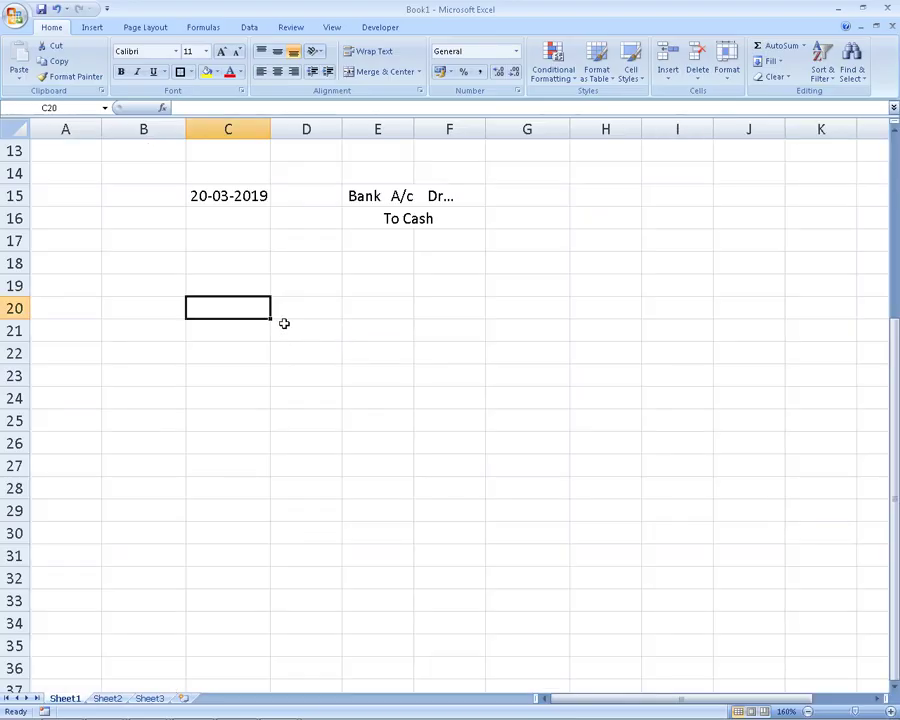
key(alt+Tab)
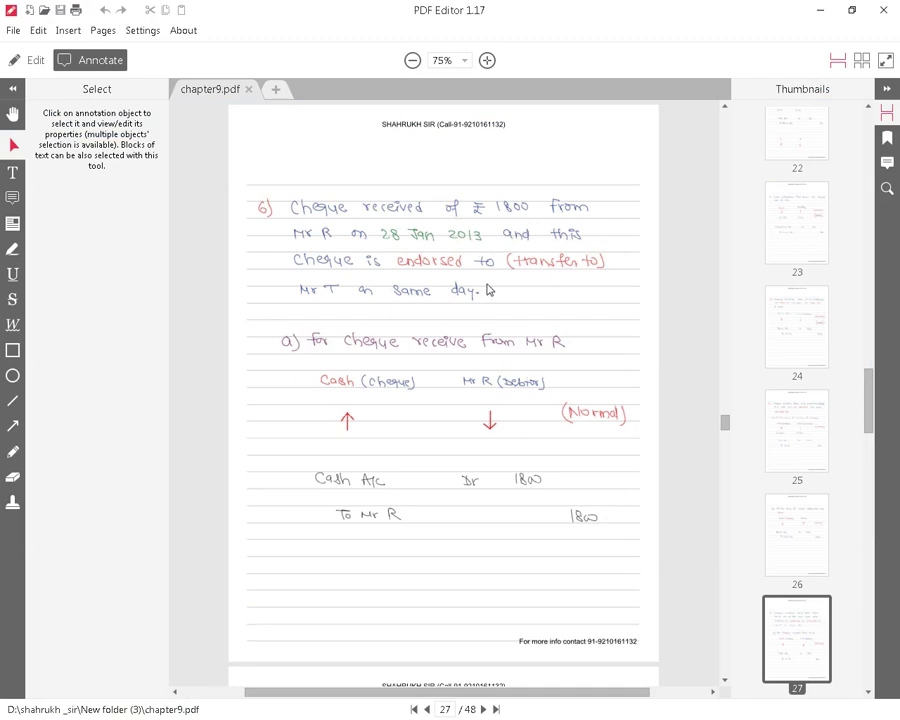
key(alt+Tab)
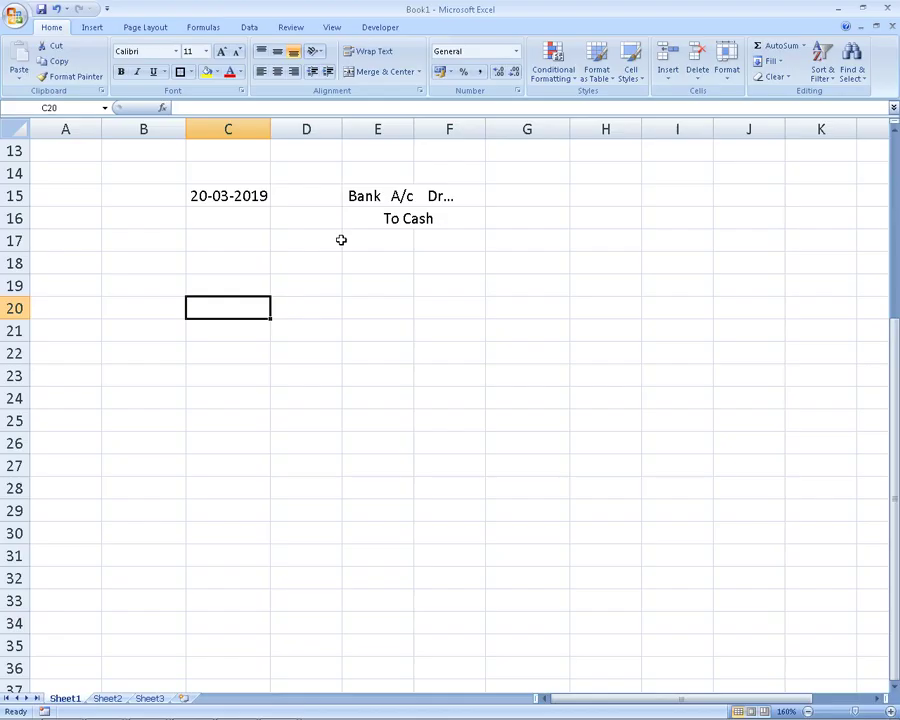
text(C)
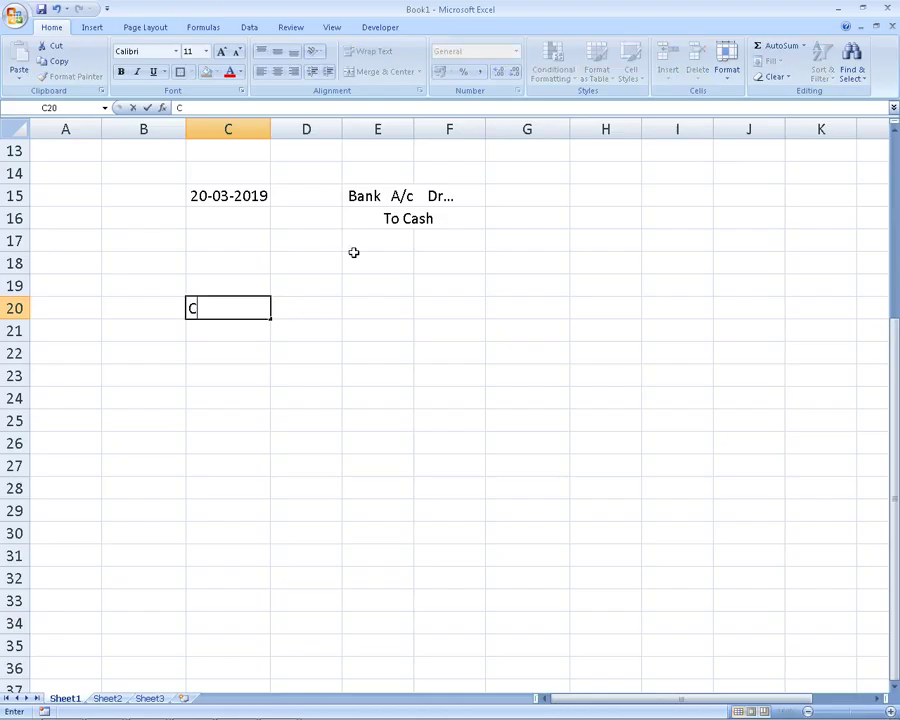
text(hq)
text(uE)
key(BackSpace)
text(e )
text(In HJ)
key(BackSpace)
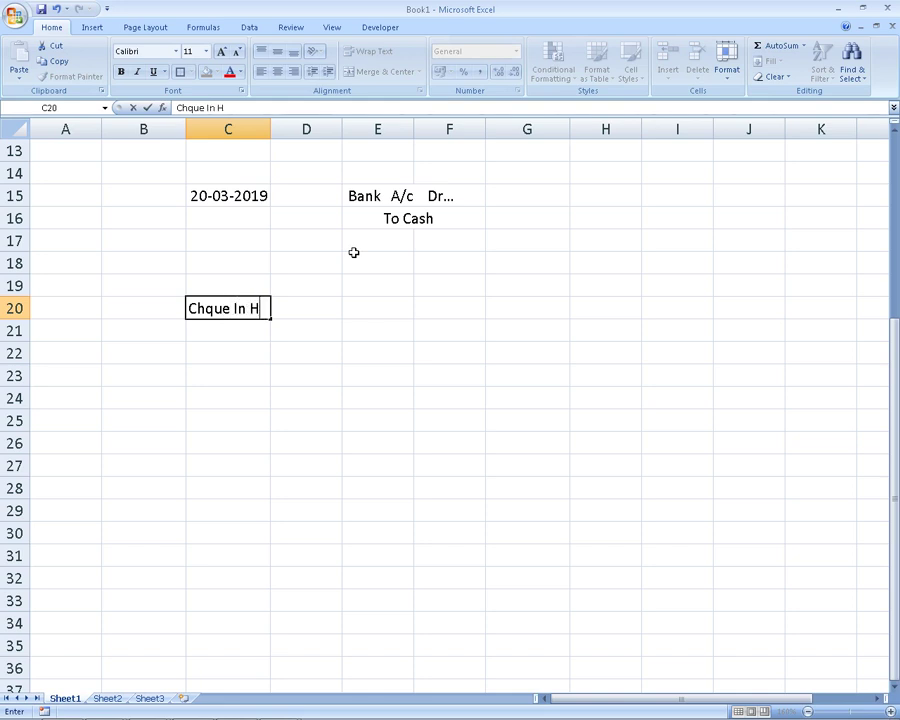
text(and a/c  )
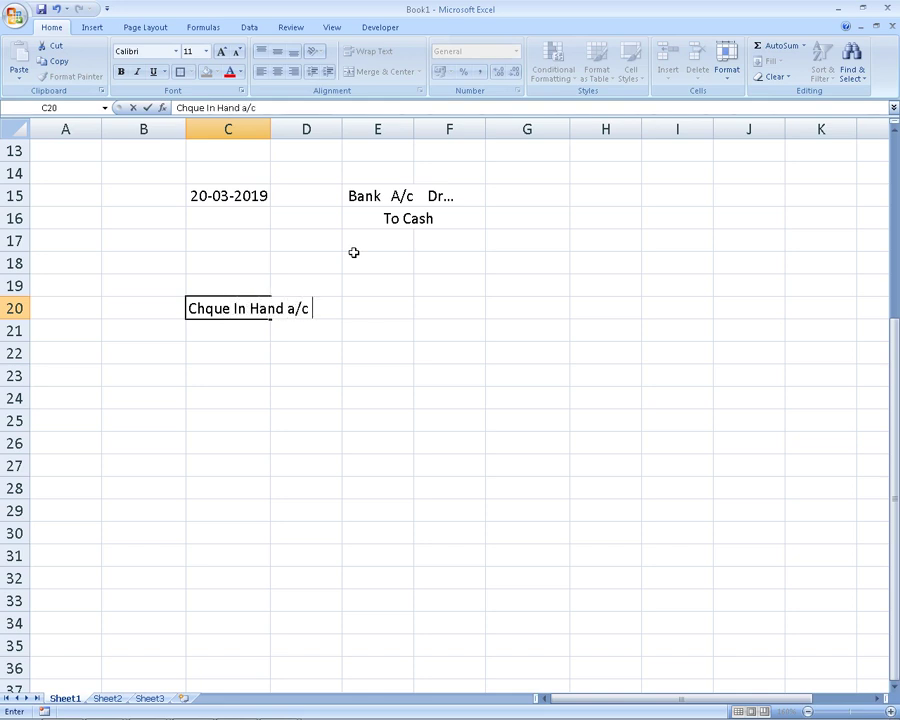
text(dr...)
key(Return)
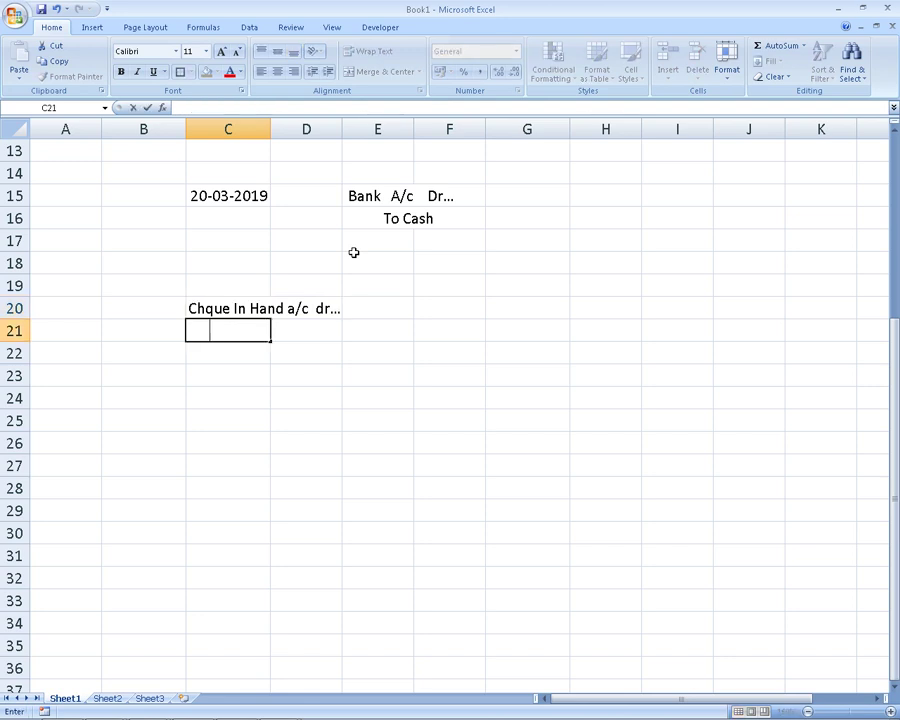
Add To Mr. R on the line below the cheque-in-hand debit
text(To)
text(Mr)
text(. R)
key(Return)
key(Return)
key(Return)
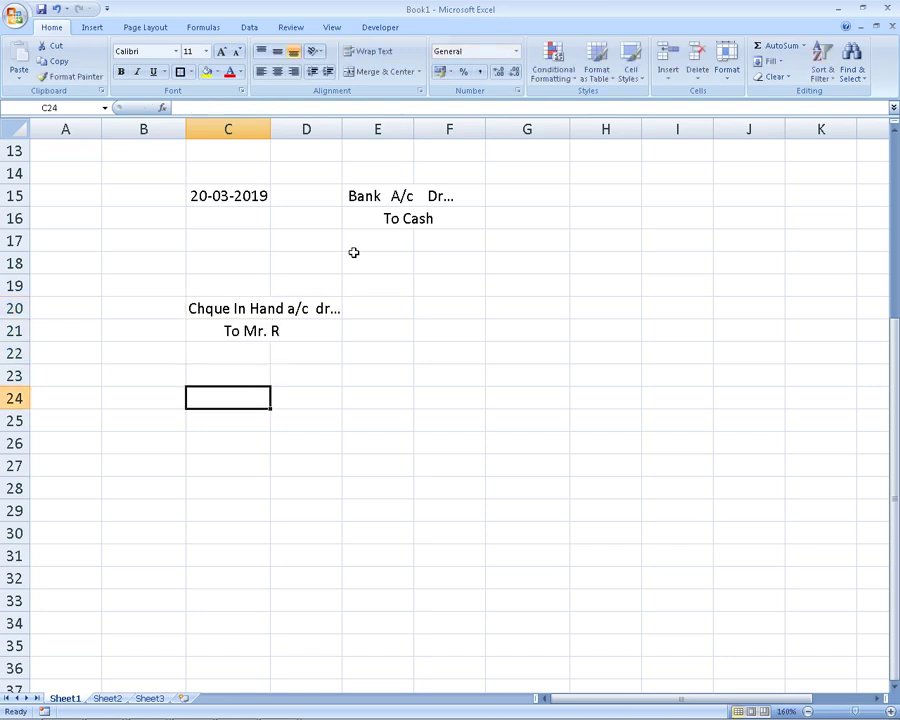
key(Return)
key(Return)
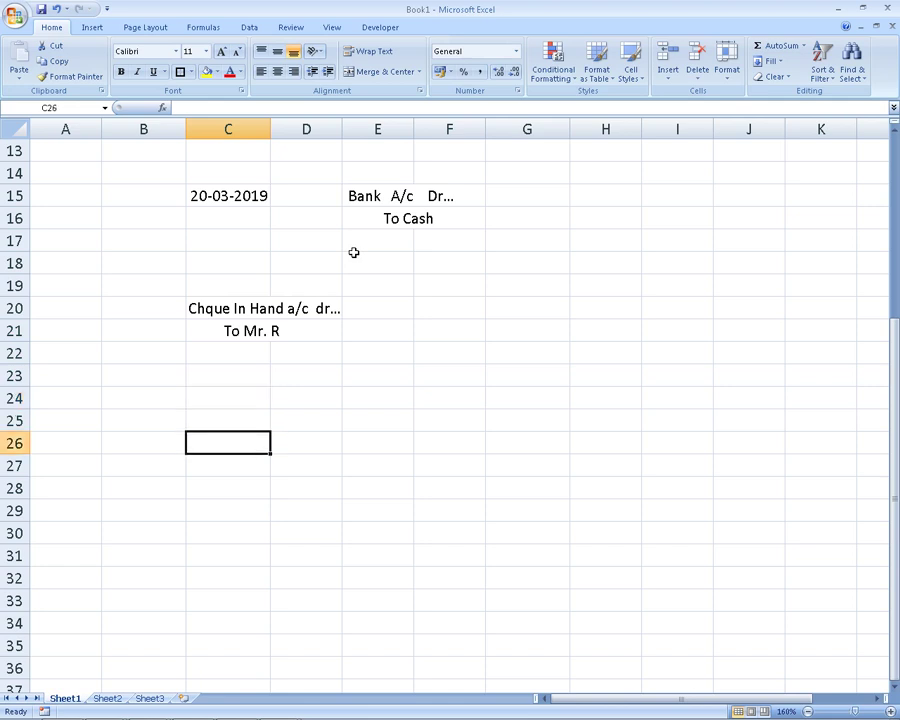
Enter MR. T A/C DR,, in C26 with TO CHQUE In Hand beneath it
text(mr)
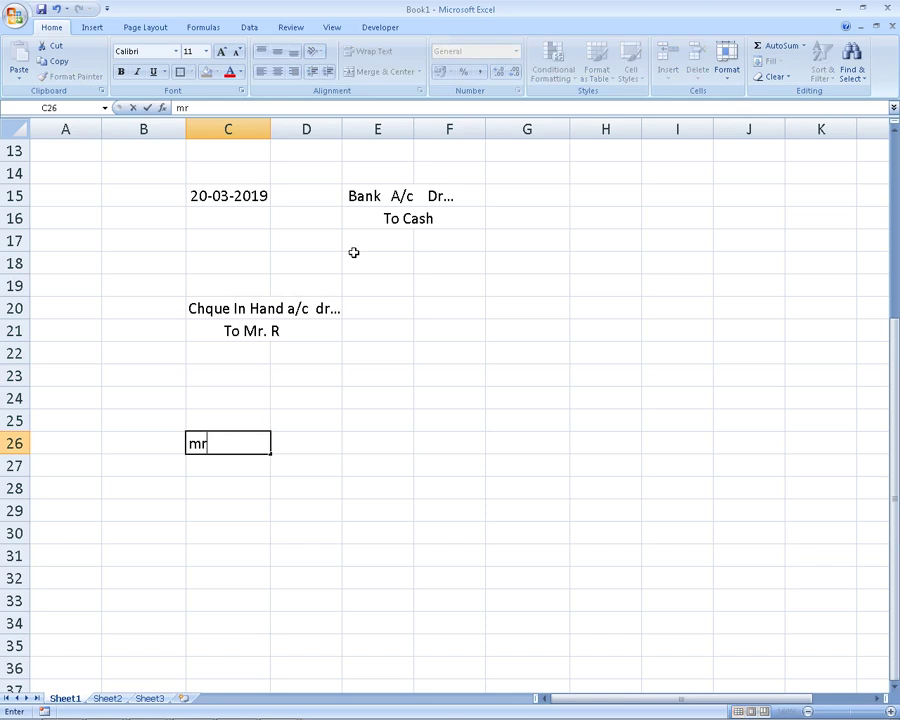
key(BackSpace)
key(BackSpace)
text(MR.)
text( T A/C  D)
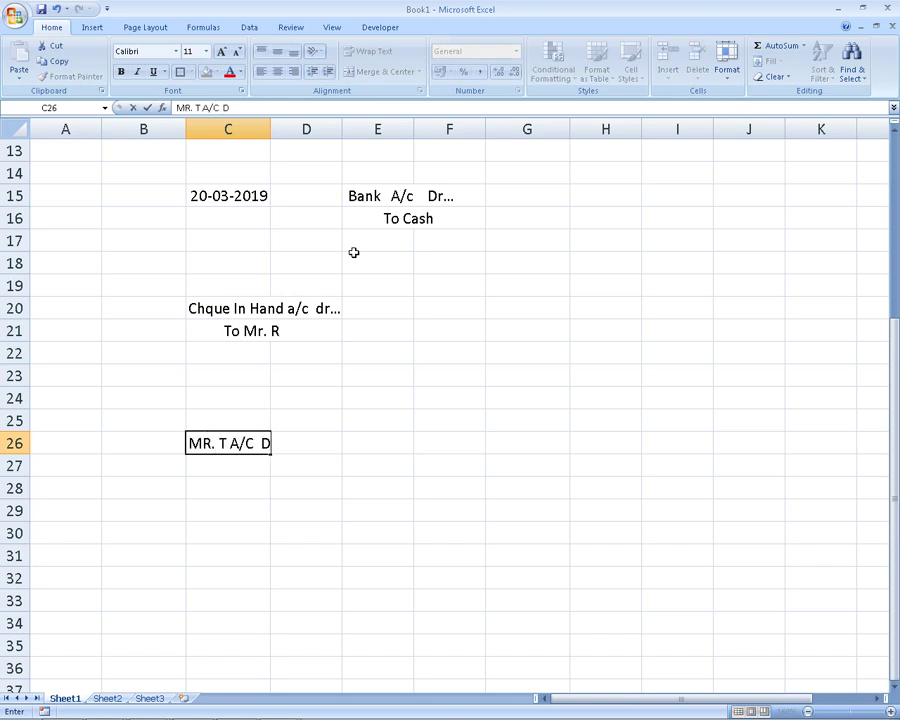
text(R,,)
key(Return)
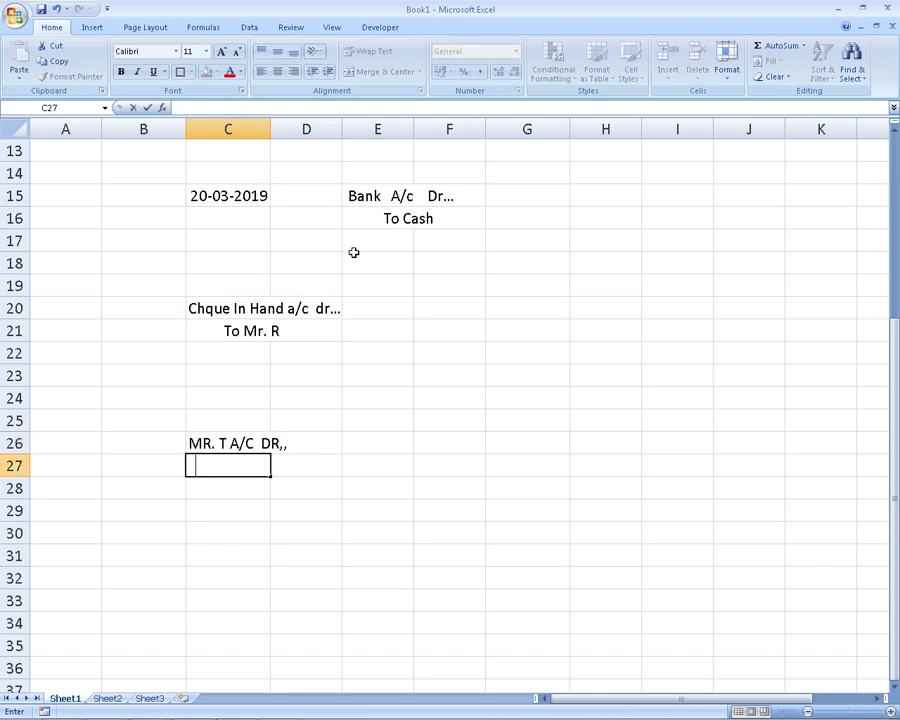
text(TO CHQUE)
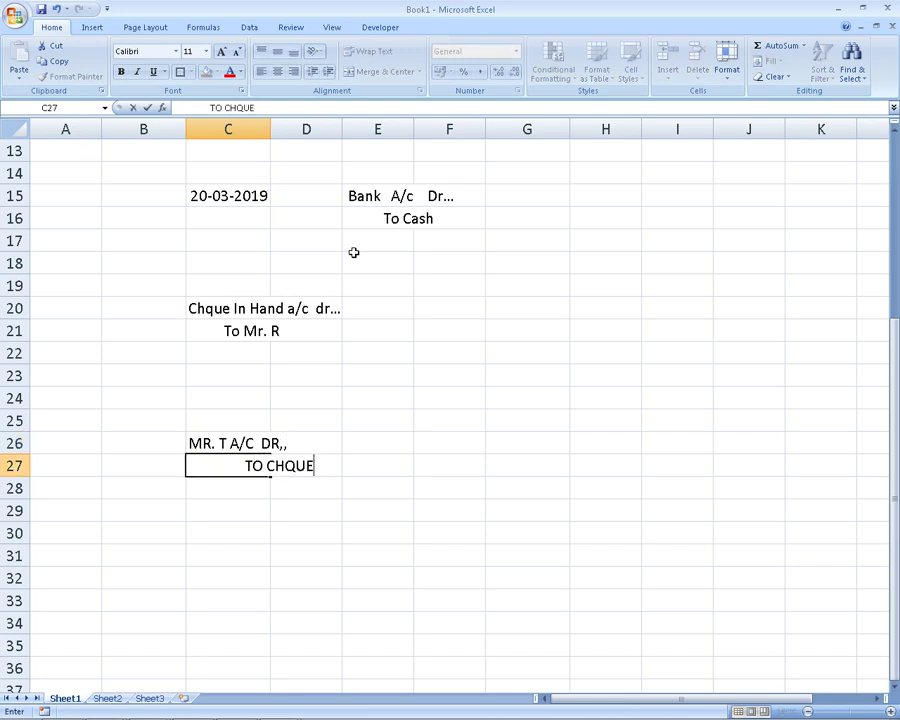
text( IN)
key(BackSpace)
text(n Hand)
key(Return)
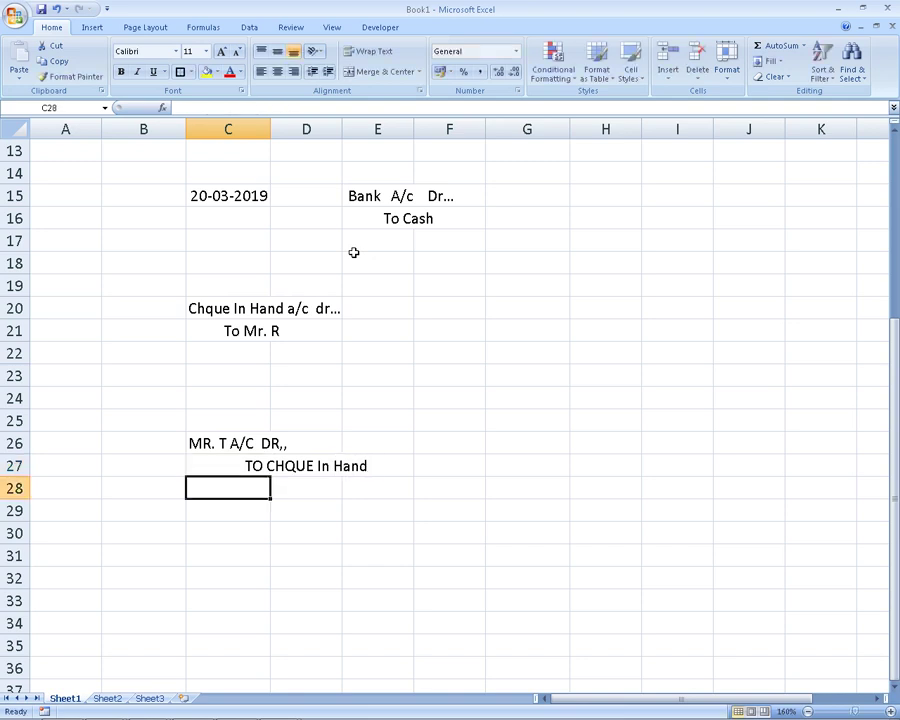
Compare the new cheque-in-hand and Mr. T entries against the PDF notes
key(alt+Tab)
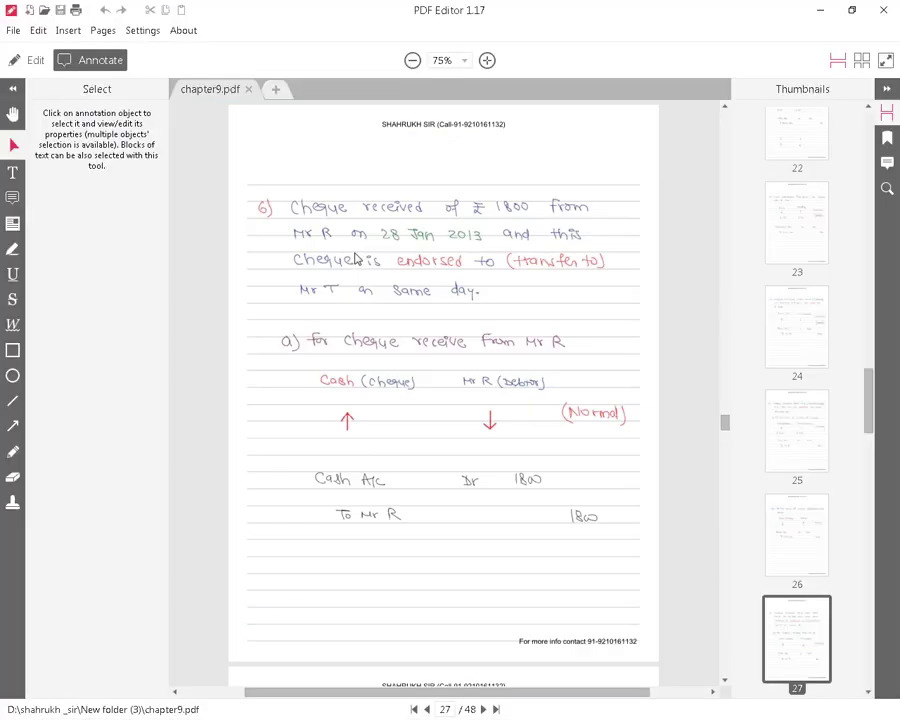
key(alt+Tab)
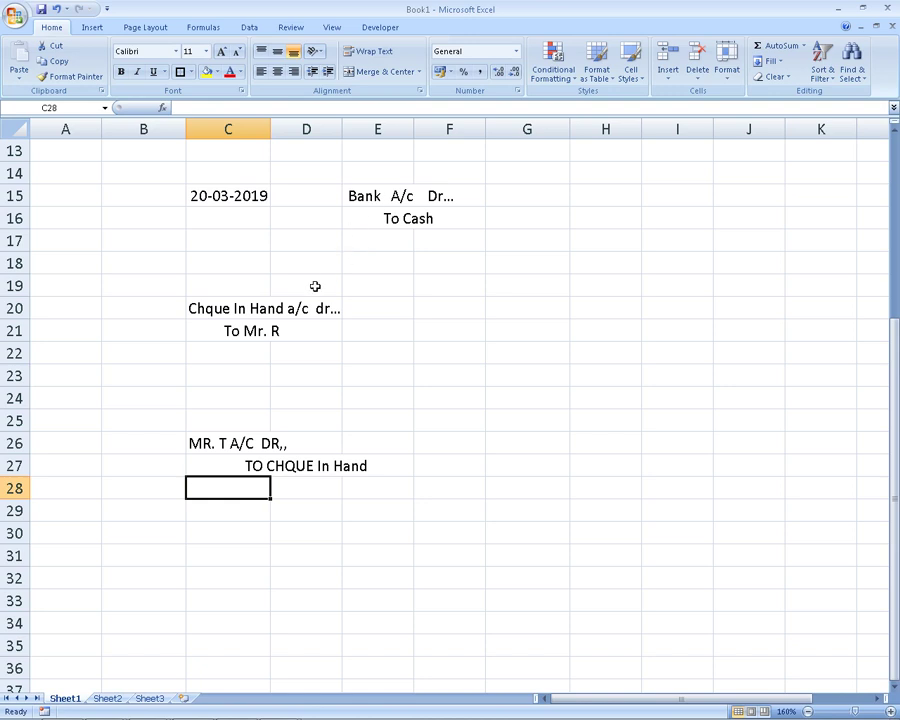
drag(245, 308, 247, 331)
click(255, 460)
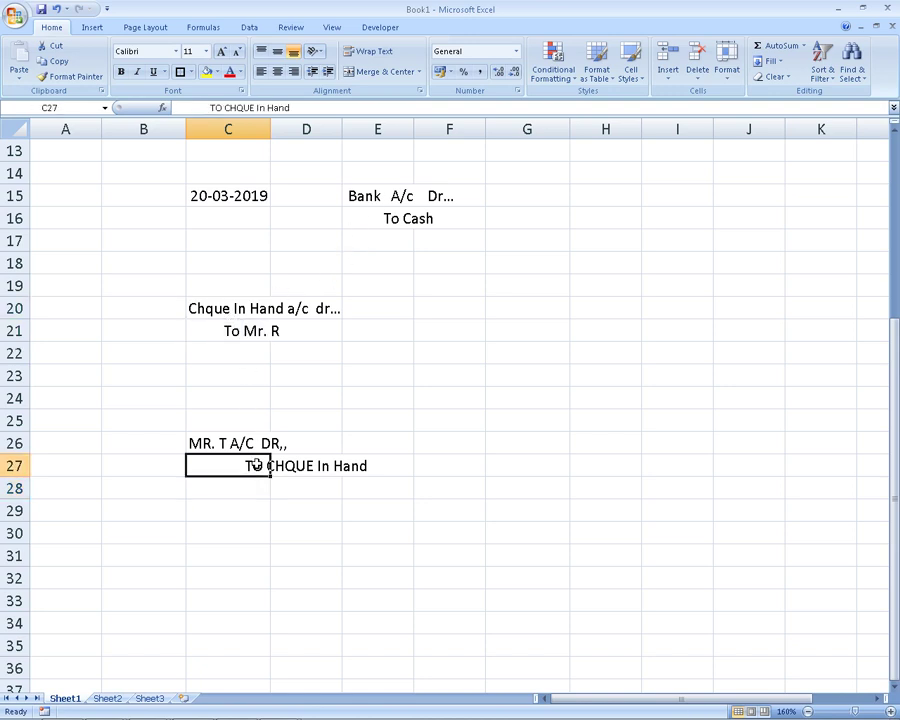
click(252, 440)
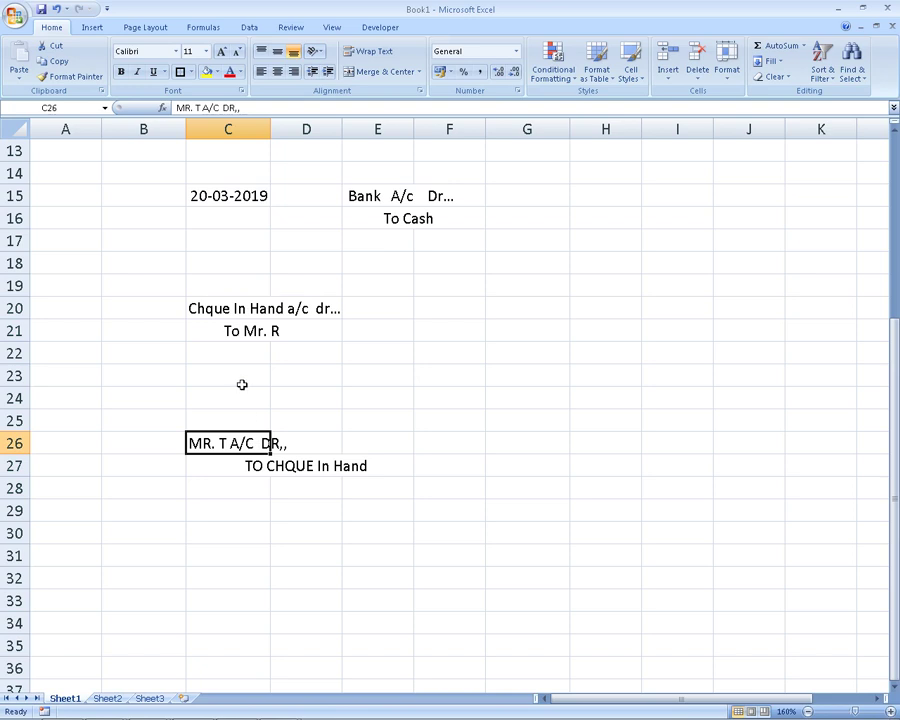
key(alt+Tab)
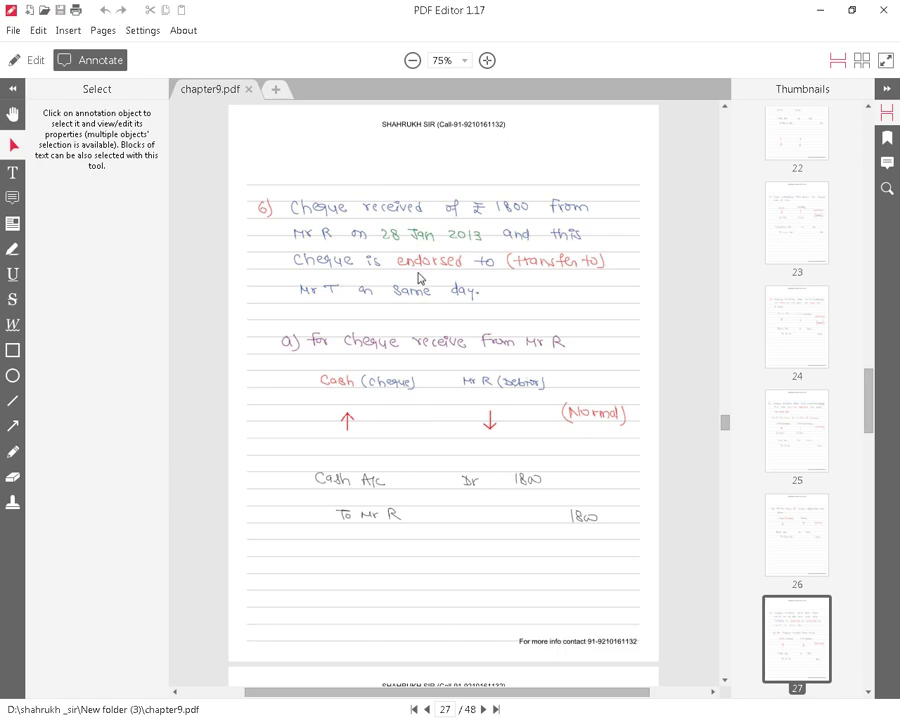
key(alt+Tab)
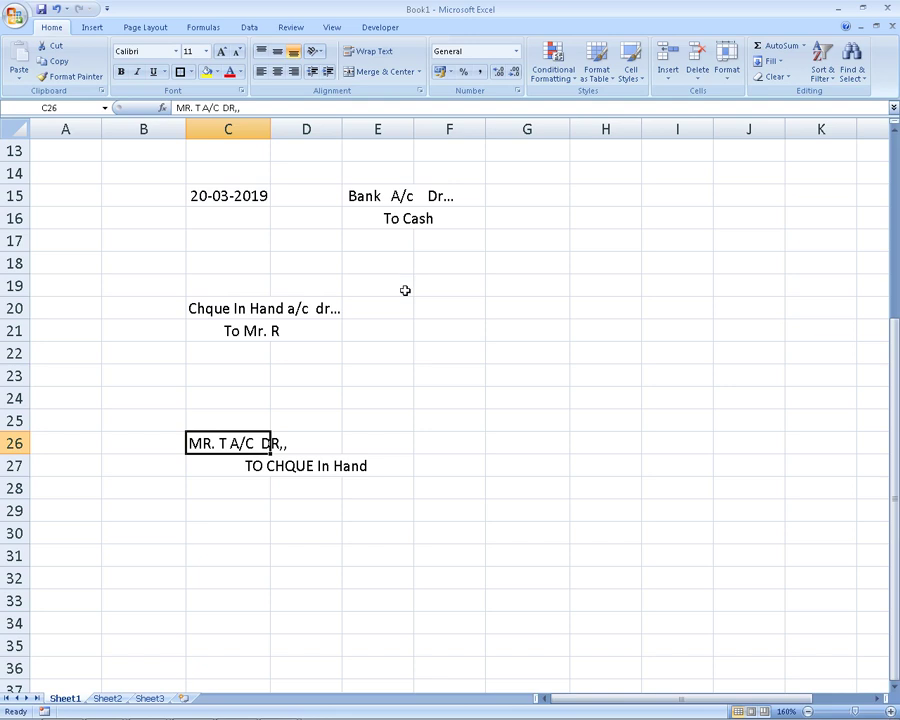
Enter MR.T in G20 and TO MR. R in G21
click(520, 305)
text(m)
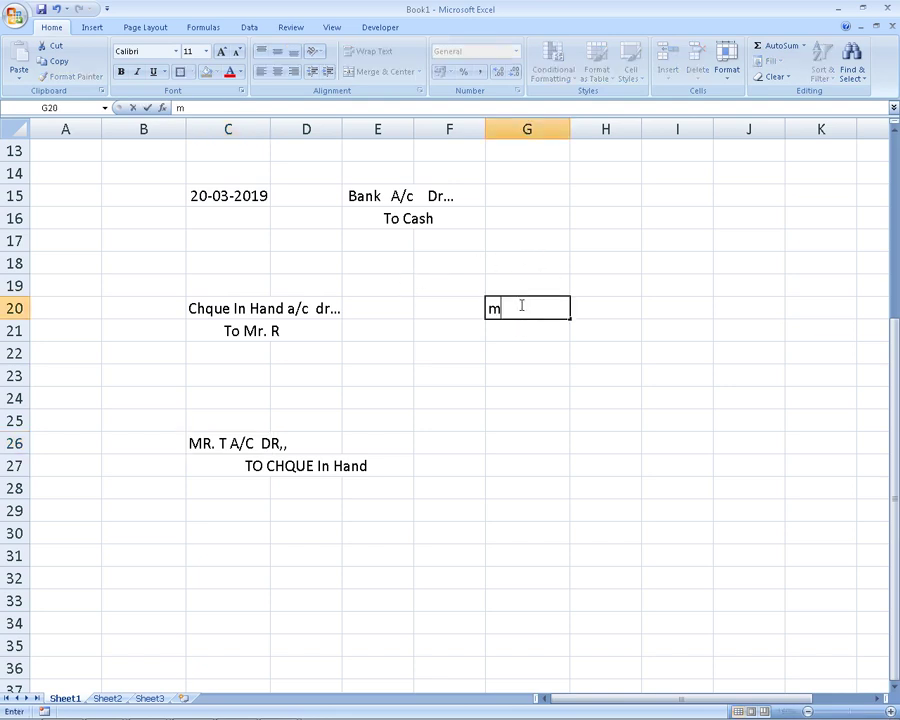
text(r)
key(BackSpace)
key(BackSpace)
text(MR.)
text(T)
key(Return)
text(T)
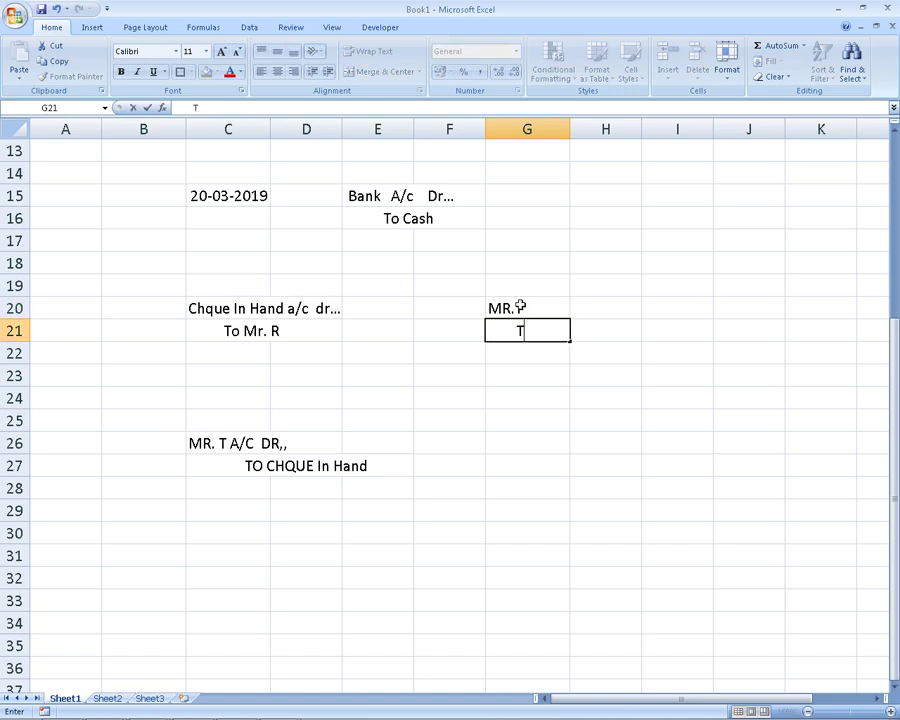
text(O MR. A)
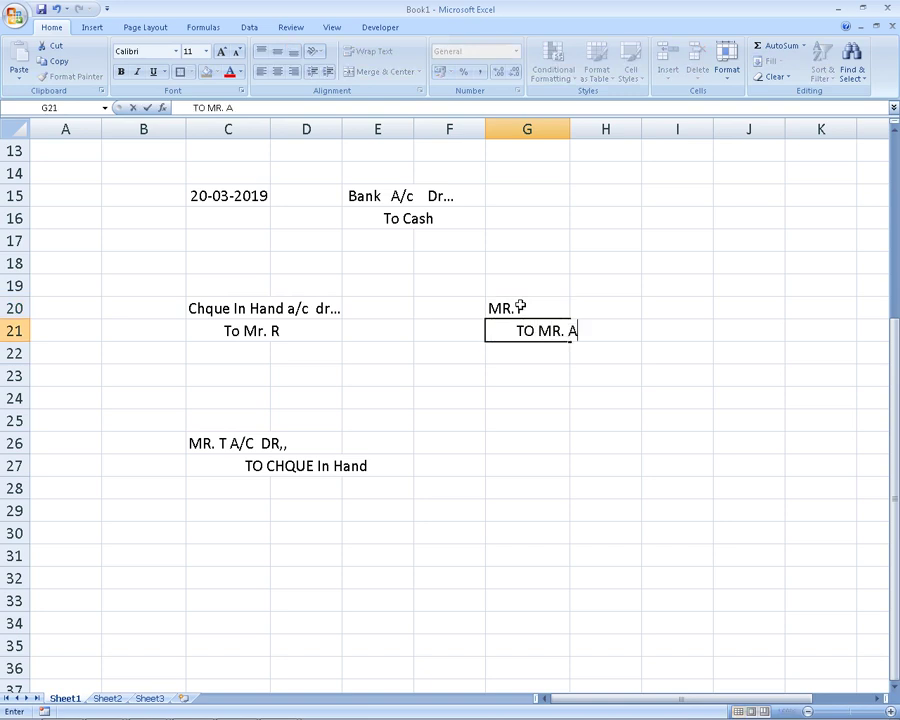
key(Return)
key(Up)
key(F2)
key(BackSpace)
text(R)
key(Return)
Clear the cheque-in-hand lines in C27:D27 and C20:D20, then switch back to the PDF
drag(260, 462, 322, 462)
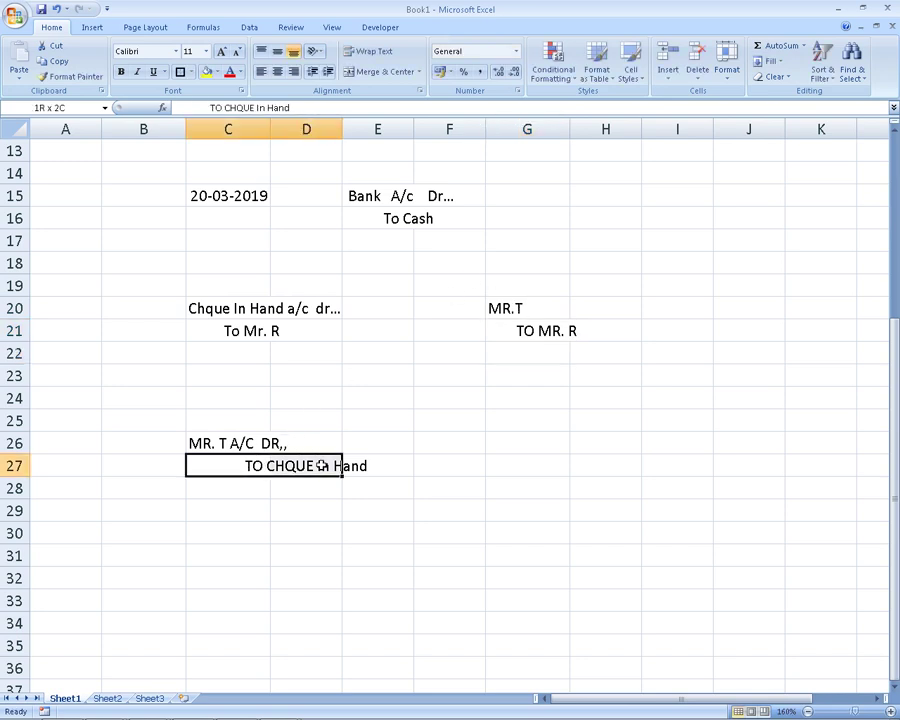
key(Delete)
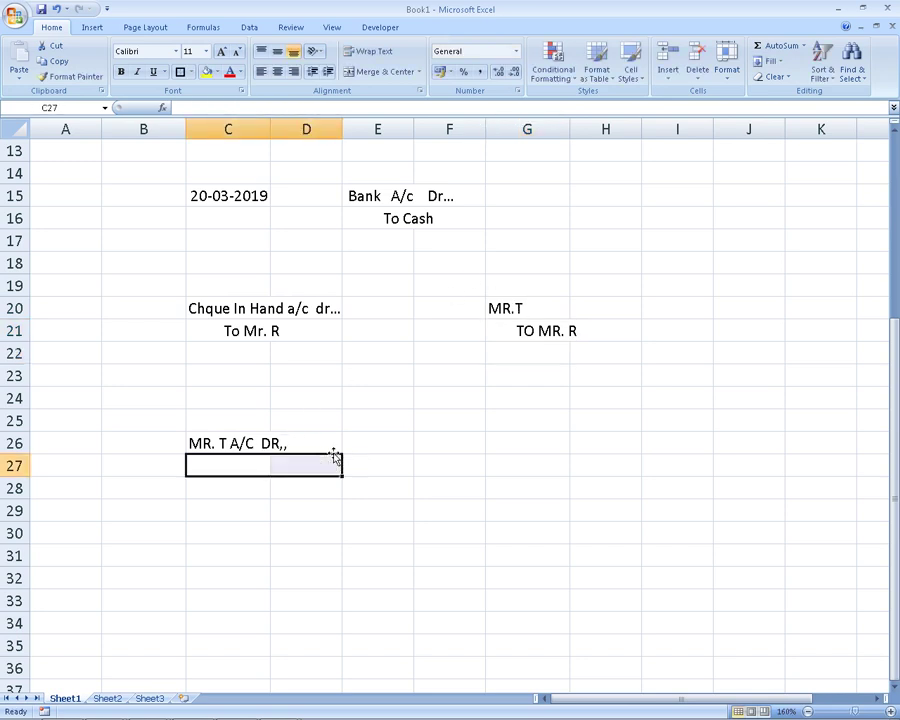
drag(200, 309, 316, 307)
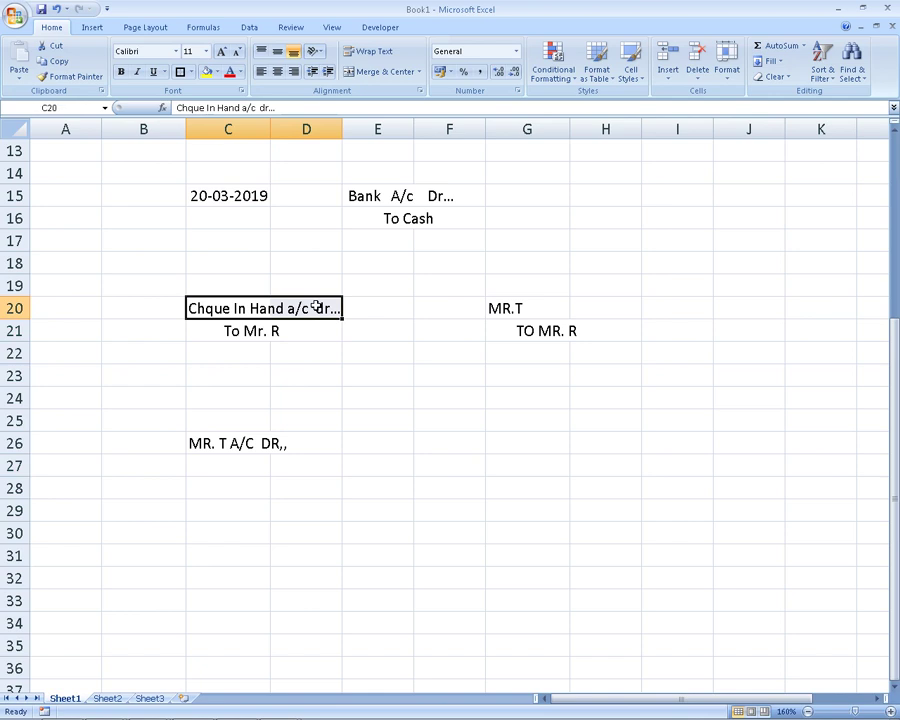
key(Delete)
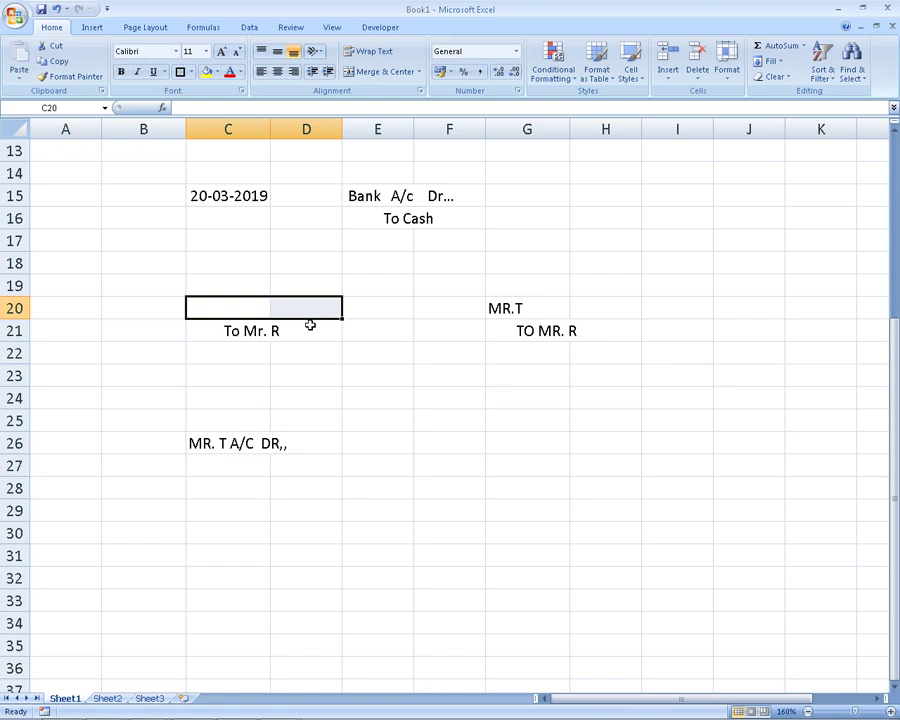
key(alt+Tab)
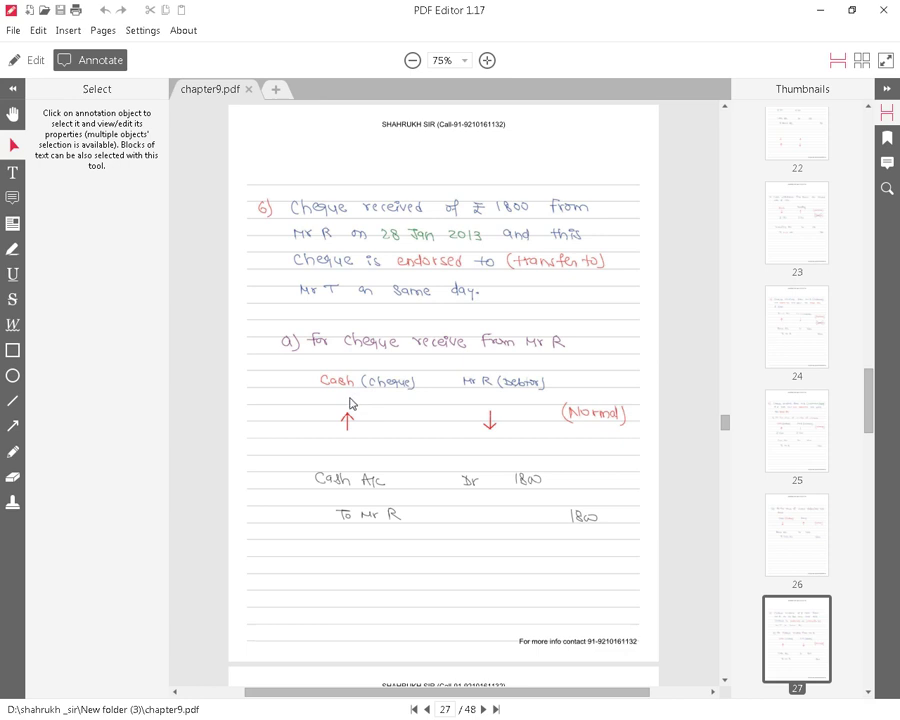
Move through page 28 to page 29, showing Mr T Dr 1800 To Cash A/c
click(868, 691)
scroll(830, 607, down, 1)
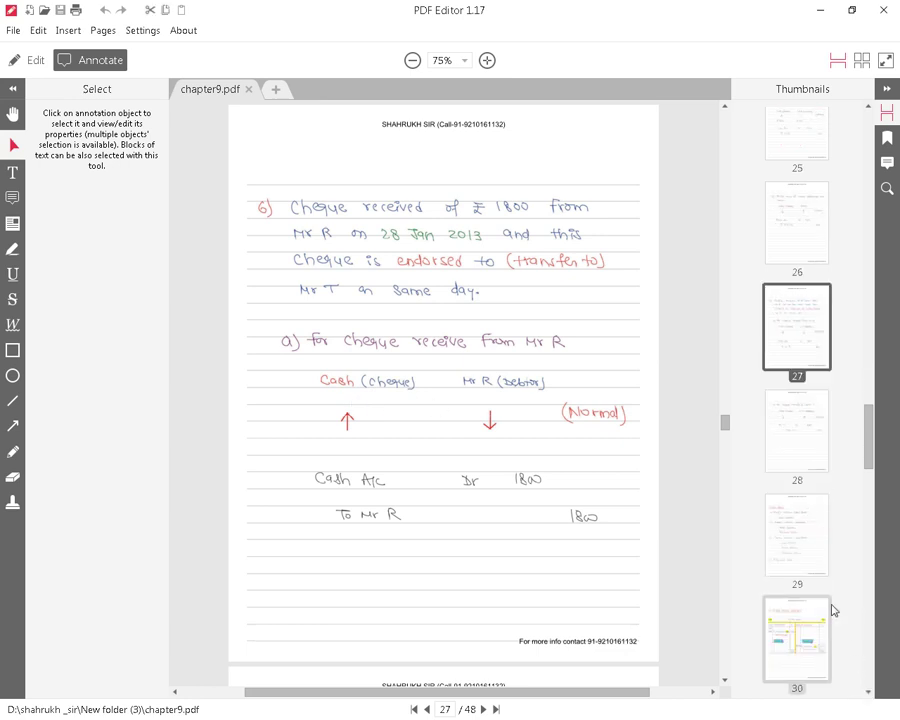
click(776, 460)
click(794, 515)
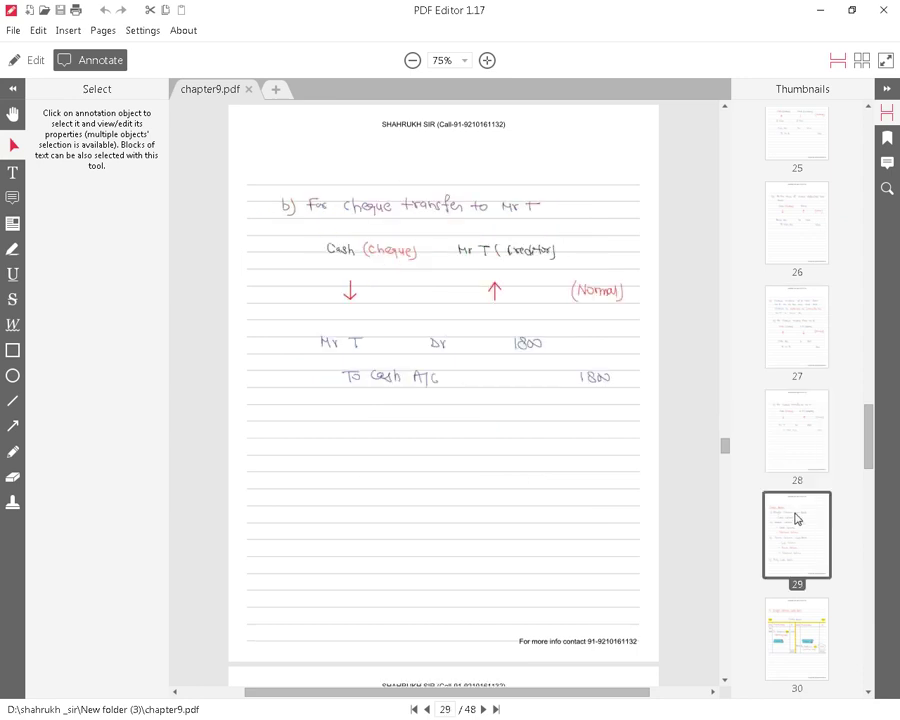